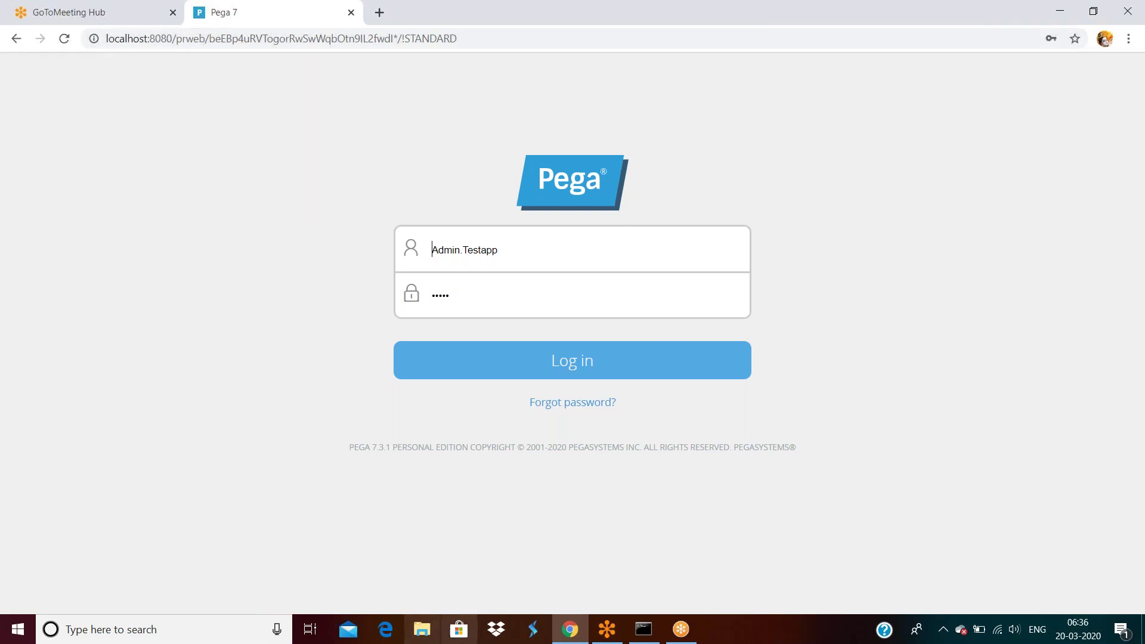
Step: Search Windows for 'notepad' and launch the Notepad app
{"action": "left_click", "coordinate": [103, 630]}
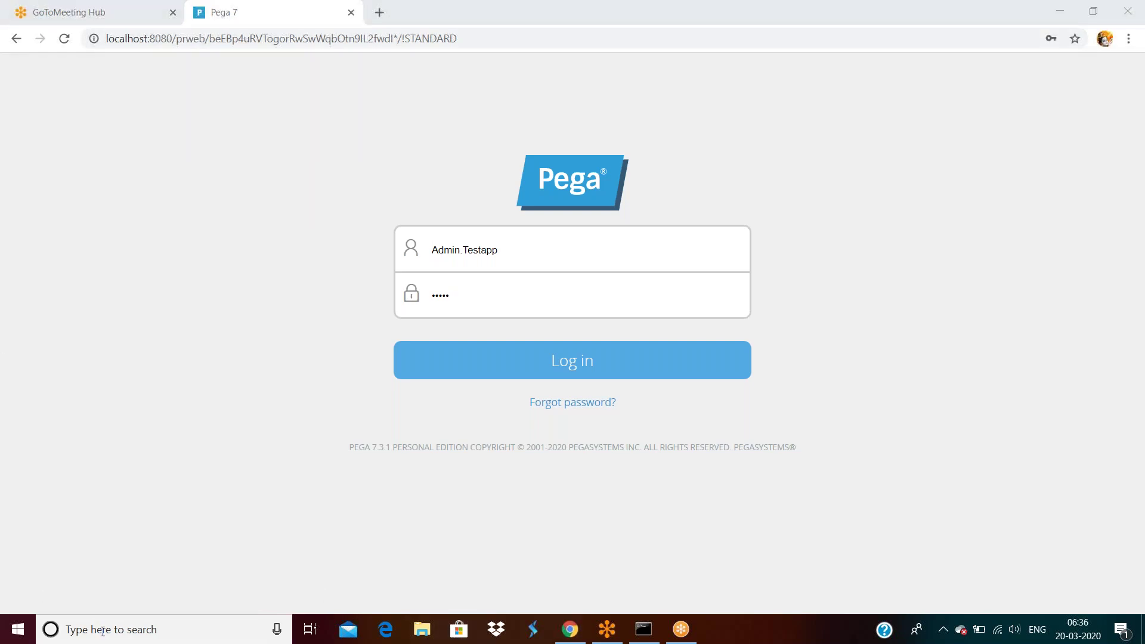
{"action": "type", "text": "nn"}
{"action": "type", "text": "otepad"}
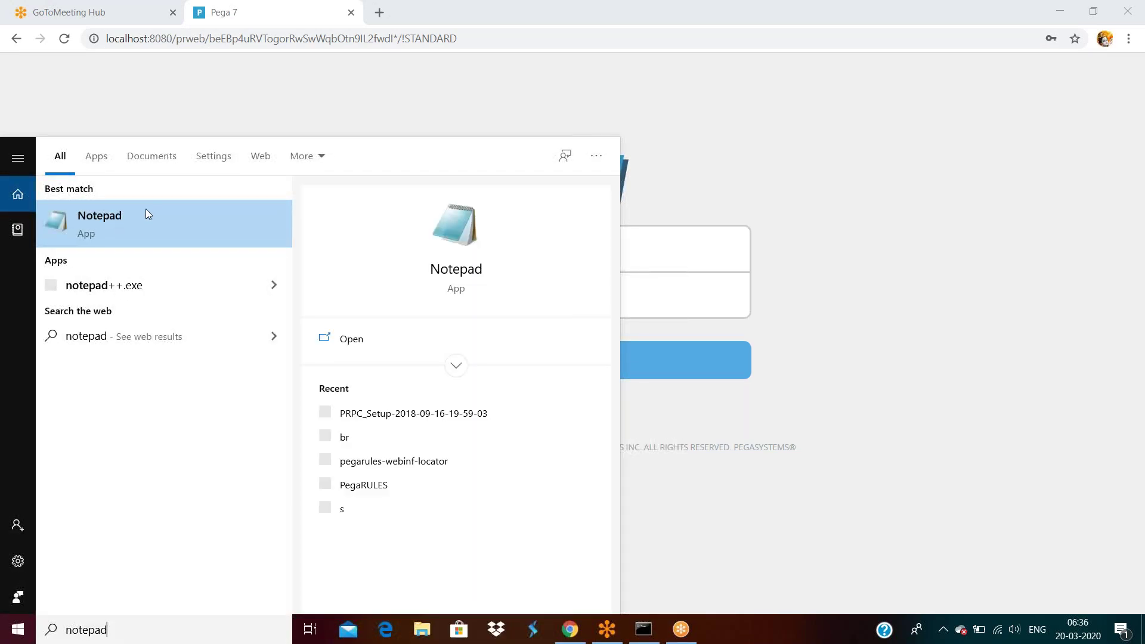
{"action": "left_click", "coordinate": [143, 212]}
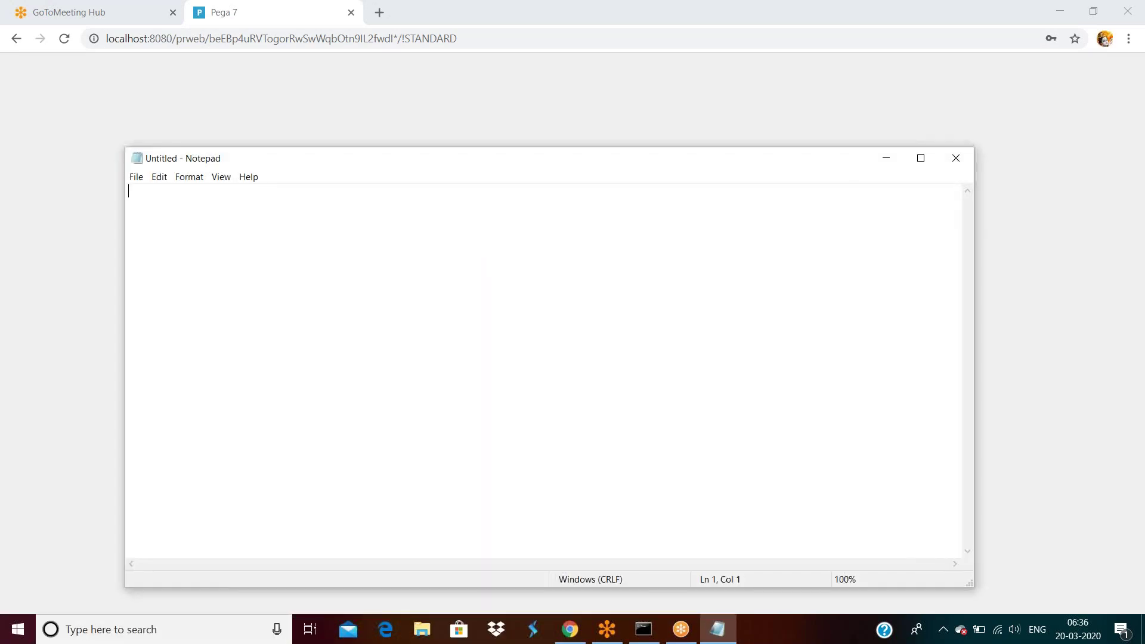
Step: Type the date 01-02-01 and, below it, the op1 usermodule note
{"action": "type", "text": "01-02-01"}
{"action": "key", "text": "Return"}
{"action": "key", "text": "Return"}
{"action": "key", "text": "Return"}
{"action": "type", "text": "op1"}
{"action": "type", "text": "workig"}
{"action": "type", "text": " userm "}
{"action": "type", "text": "odule"}
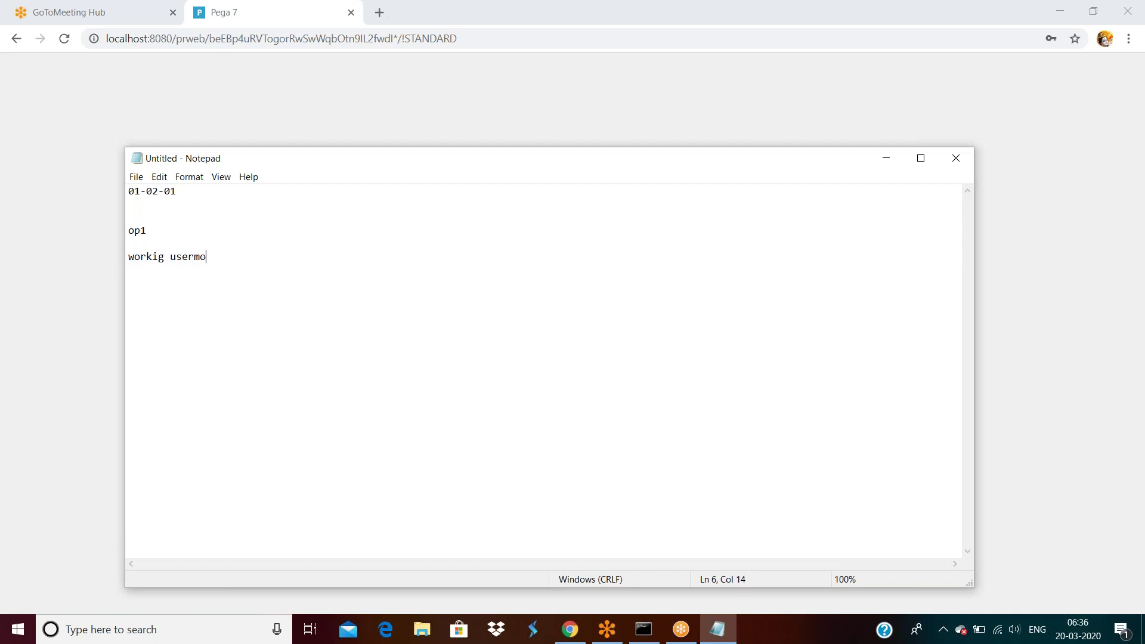
{"action": "key", "text": "Return"}
{"action": "key", "text": "Return"}
{"action": "key", "text": "Return"}
Step: Add the lines 'op2 working on product' and 'op3 working on claim process'
{"action": "type", "text": "op2 working on product"}
{"action": "key", "text": "Return"}
{"action": "key", "text": "Return"}
{"action": "key", "text": "Return"}
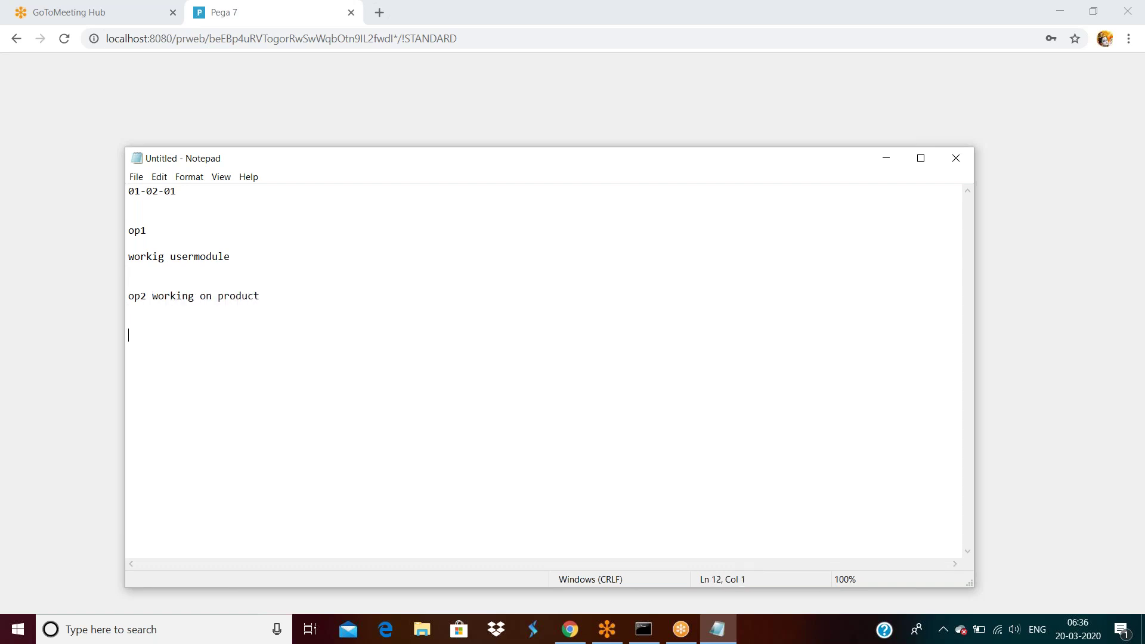
{"action": "type", "text": "0"}
{"action": "key", "text": "BackSpace"}
{"action": "type", "text": "op3 "}
{"action": "type", "text": "working on"}
{"action": "type", "text": "cla"}
{"action": "type", "text": "im process"}
{"action": "key", "text": "Return"}
{"action": "key", "text": "Return"}
{"action": "key", "text": "Return"}
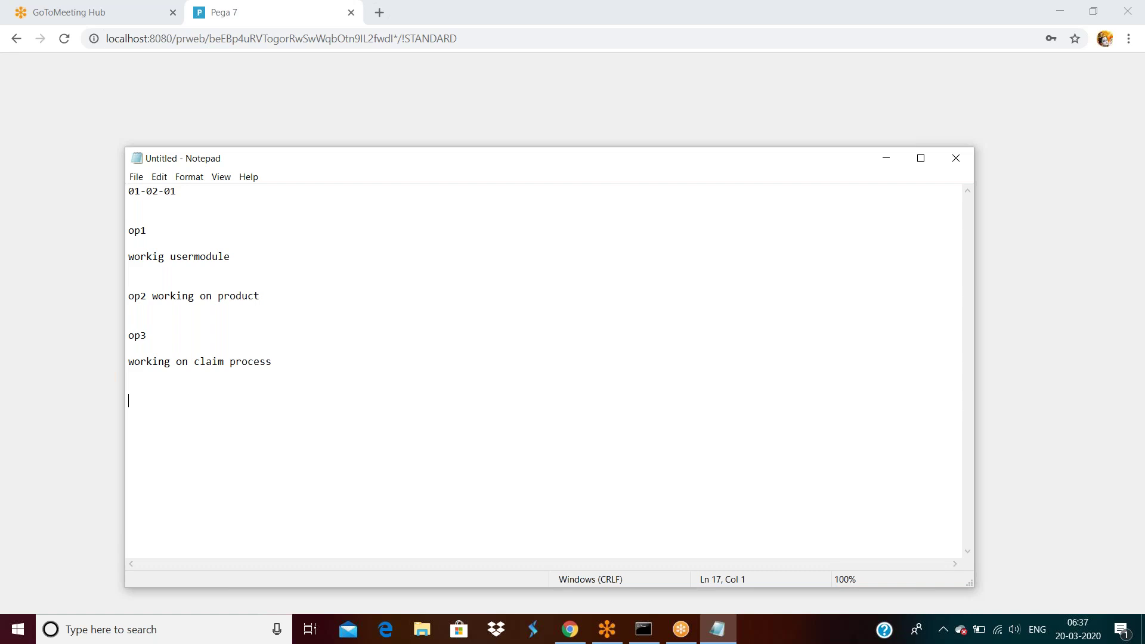
Step: Insert a 01-01-10 heading at the top and change 01-02-01 to 02-01-01
{"action": "left_click", "coordinate": [130, 193]}
{"action": "key", "text": "Return"}
{"action": "key", "text": "Return"}
{"action": "key", "text": "Up"}
{"action": "key", "text": "Up"}
{"action": "type", "text": "01-01-10"}
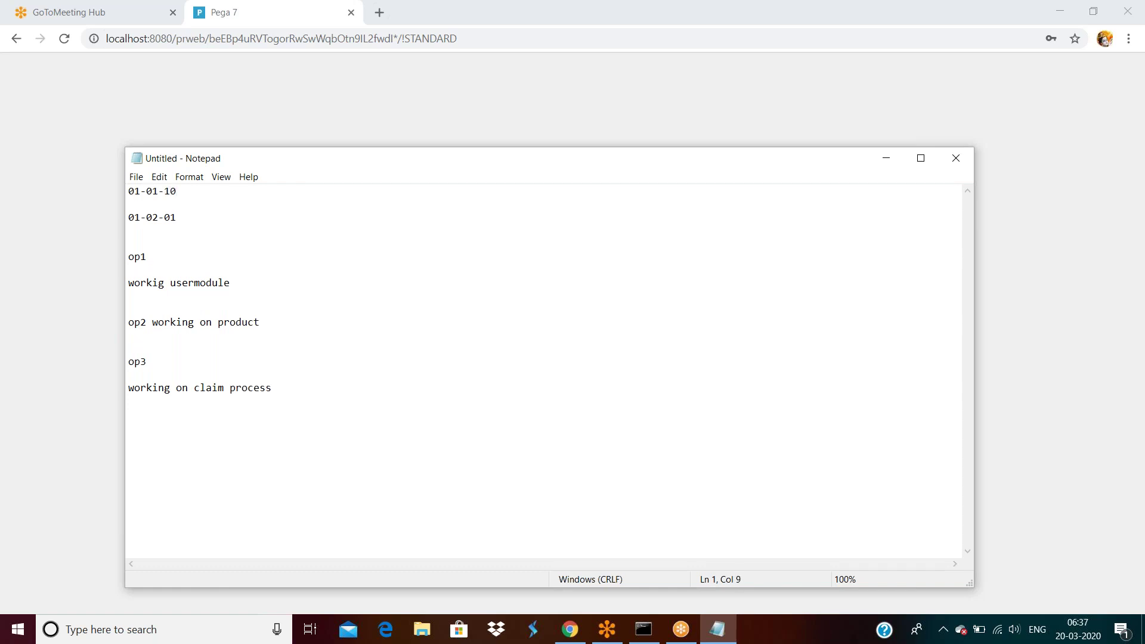
{"action": "key", "text": "Return"}
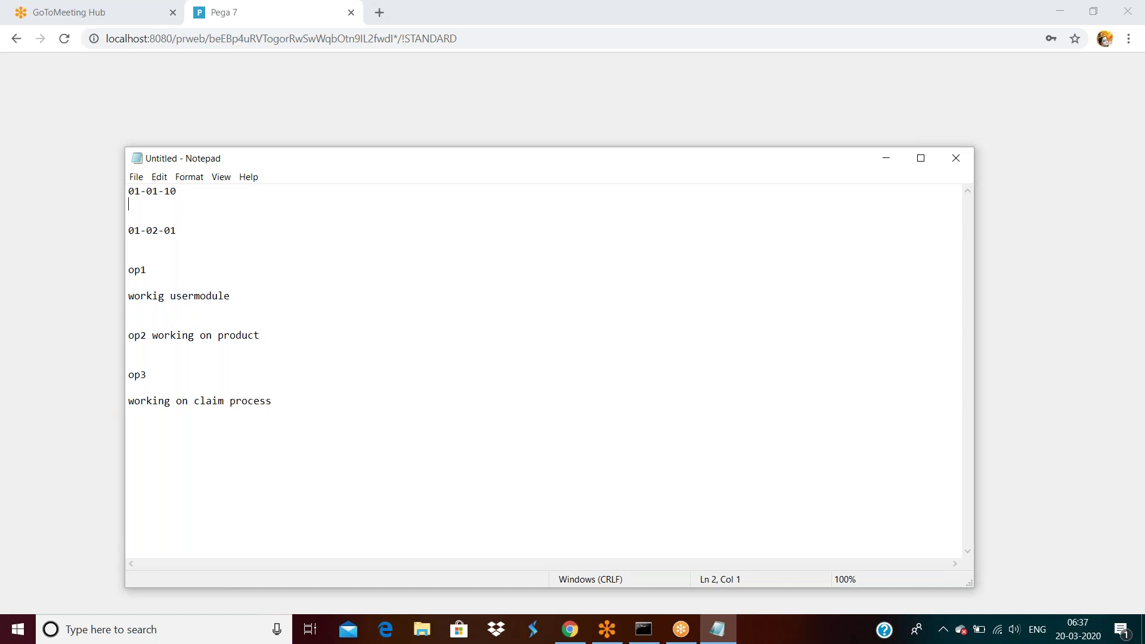
{"action": "left_click_drag", "start_coordinate": [179, 230], "coordinate": [131, 231]}
{"action": "key", "text": "BackSpace"}
{"action": "type", "text": "2-01"}
{"action": "type", "text": "-01"}
Step: Enter counts 20, 10 and 5 for op1, op2, op3; add a blank line after 01-01-10
{"action": "type", "text": "20"}
{"action": "left_click", "coordinate": [164, 352]}
{"action": "type", "text": "10"}
{"action": "type", "text": "5"}
{"action": "left_click", "coordinate": [190, 194]}
{"action": "key", "text": "Return"}
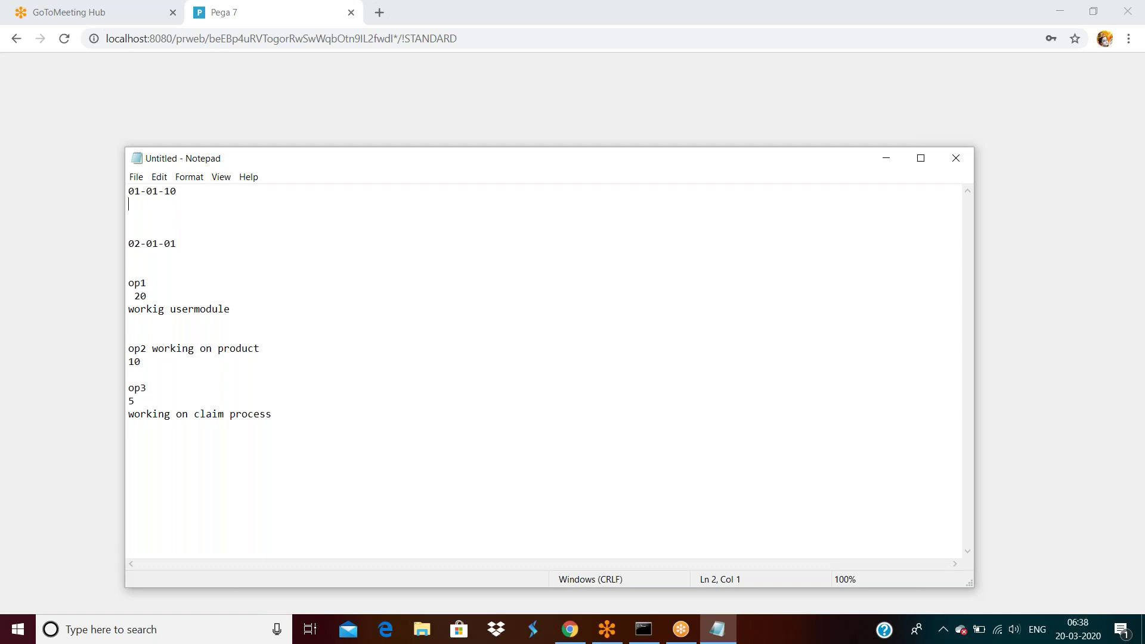
{"action": "left_click", "coordinate": [159, 298]}
Step: Add an 'A' line directly below the 01-01-10 heading
{"action": "left_click", "coordinate": [178, 196]}
{"action": "key", "text": "Return"}
{"action": "type", "text": "A"}
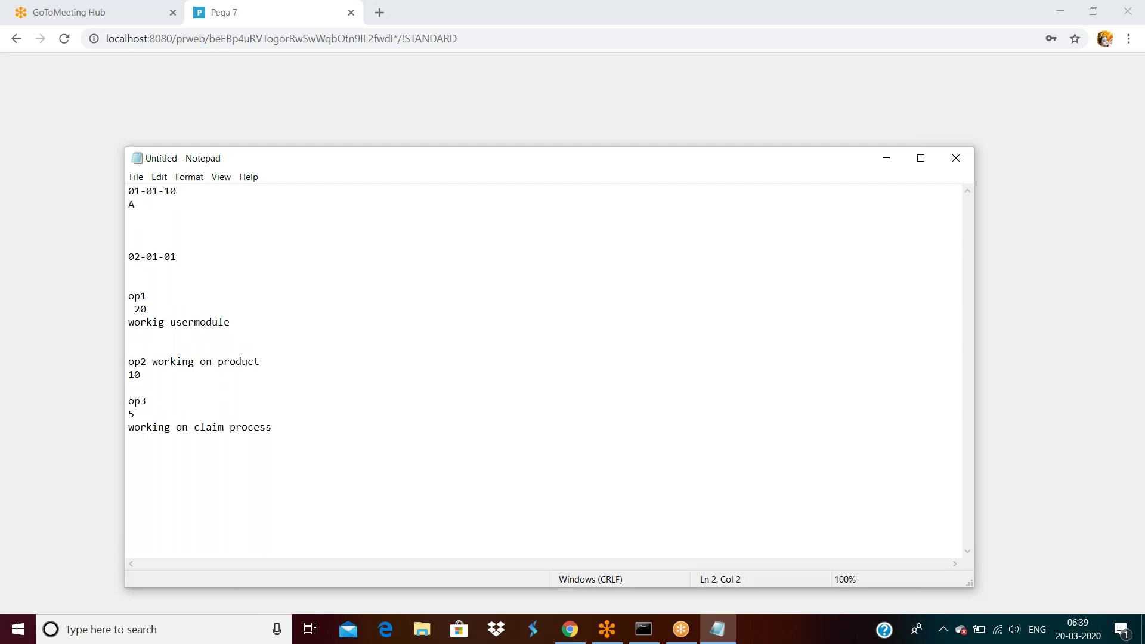
Step: Add an 'A' mark on a new line below op1's 20 entry
{"action": "left_click_drag", "start_coordinate": [155, 415], "coordinate": [133, 293]}
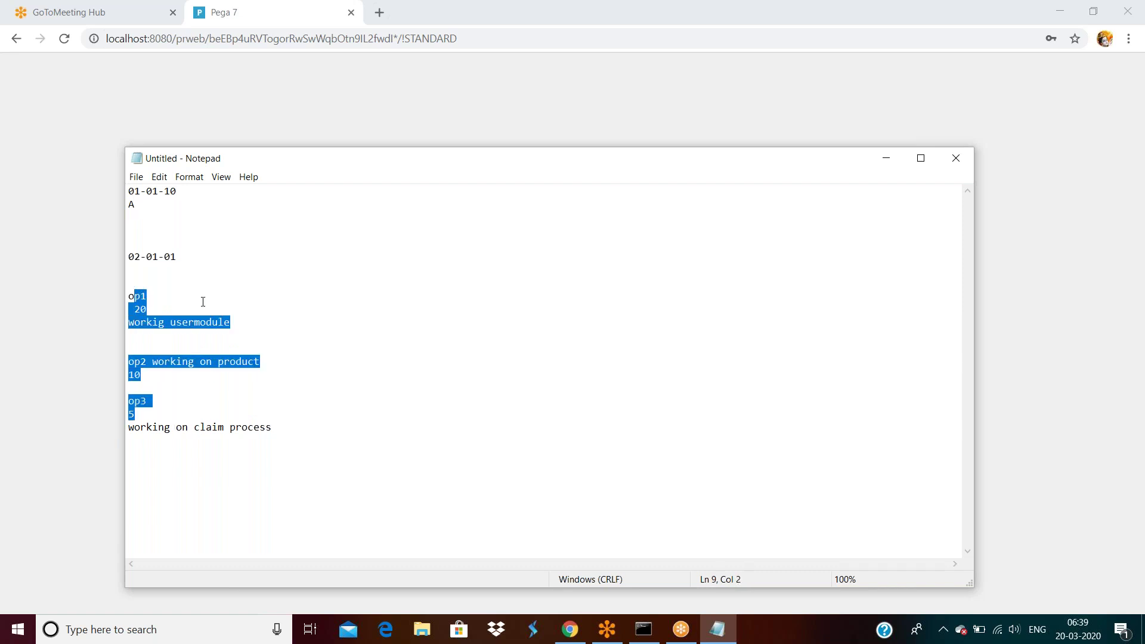
{"action": "left_click", "coordinate": [202, 302]}
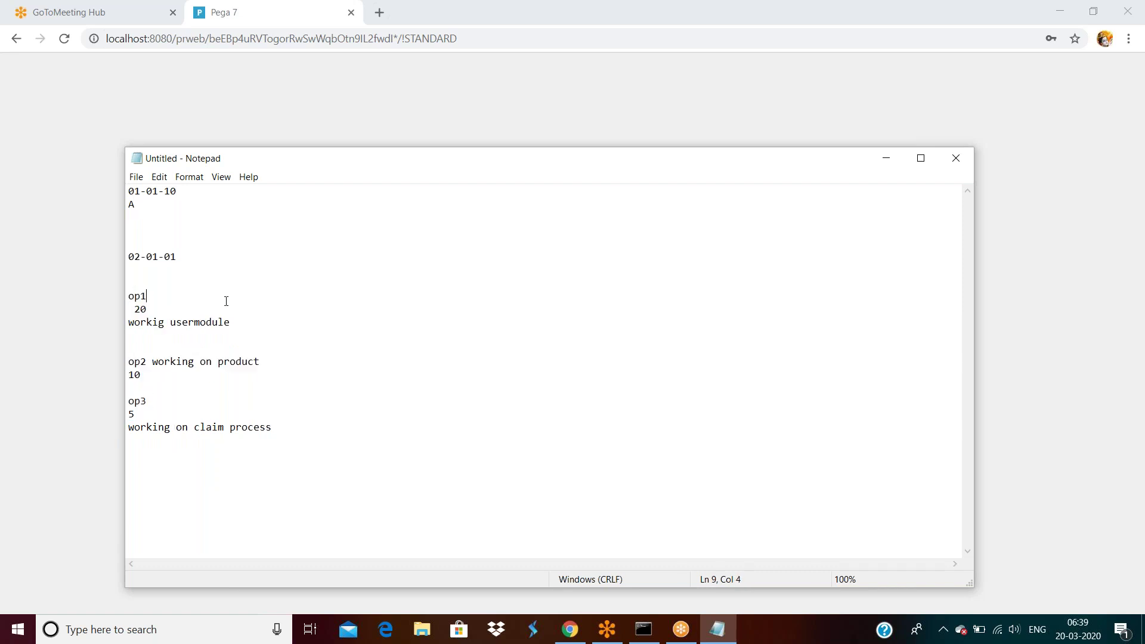
{"action": "left_click", "coordinate": [153, 311]}
{"action": "key", "text": "Return"}
{"action": "key", "text": "Return"}
{"action": "type", "text": "A"}
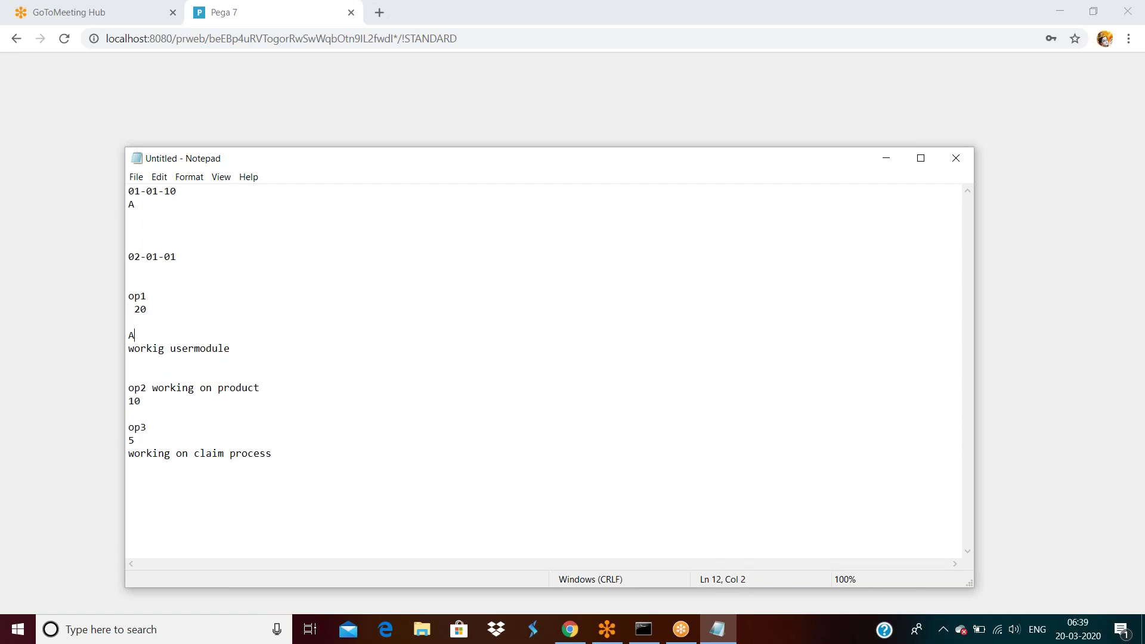
{"action": "left_click", "coordinate": [179, 254]}
{"action": "left_click", "coordinate": [146, 336]}
Step: Add blank lines after op2's 10 and place the cursor below 'working on claim process'
{"action": "key", "text": "Return"}
{"action": "key", "text": "Return"}
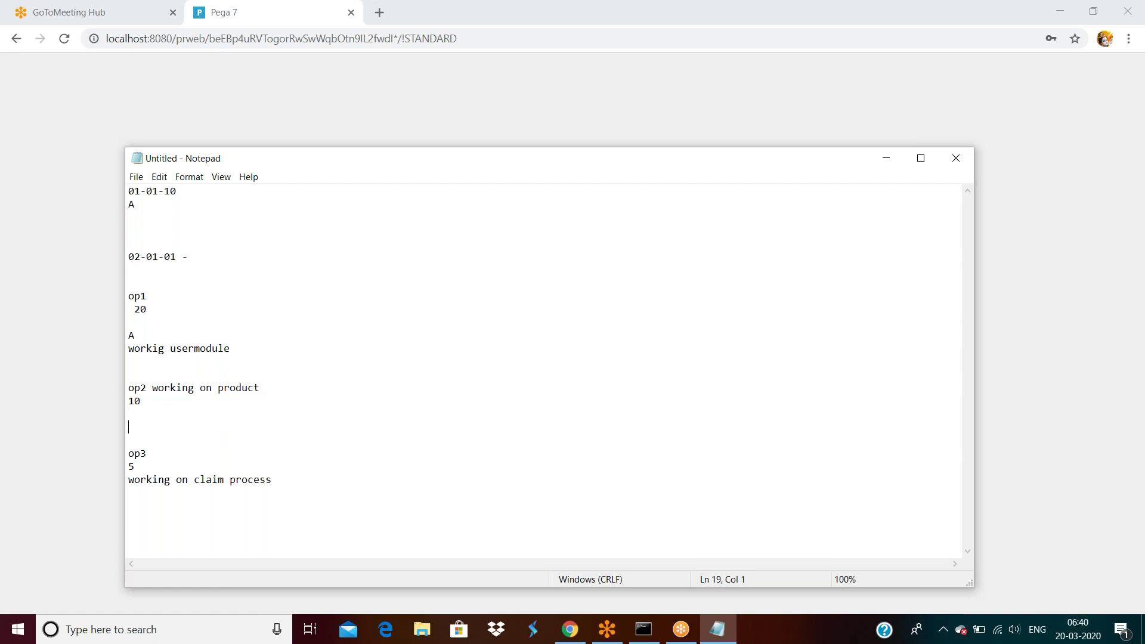
{"action": "left_click", "coordinate": [272, 487]}
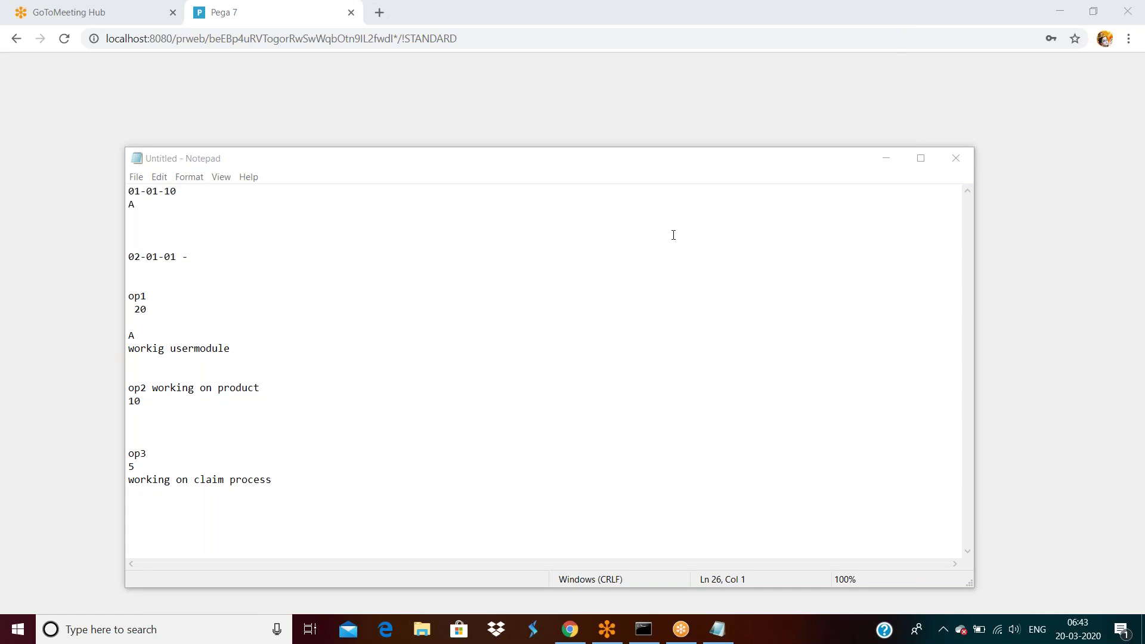
{"action": "left_click", "coordinate": [285, 484]}
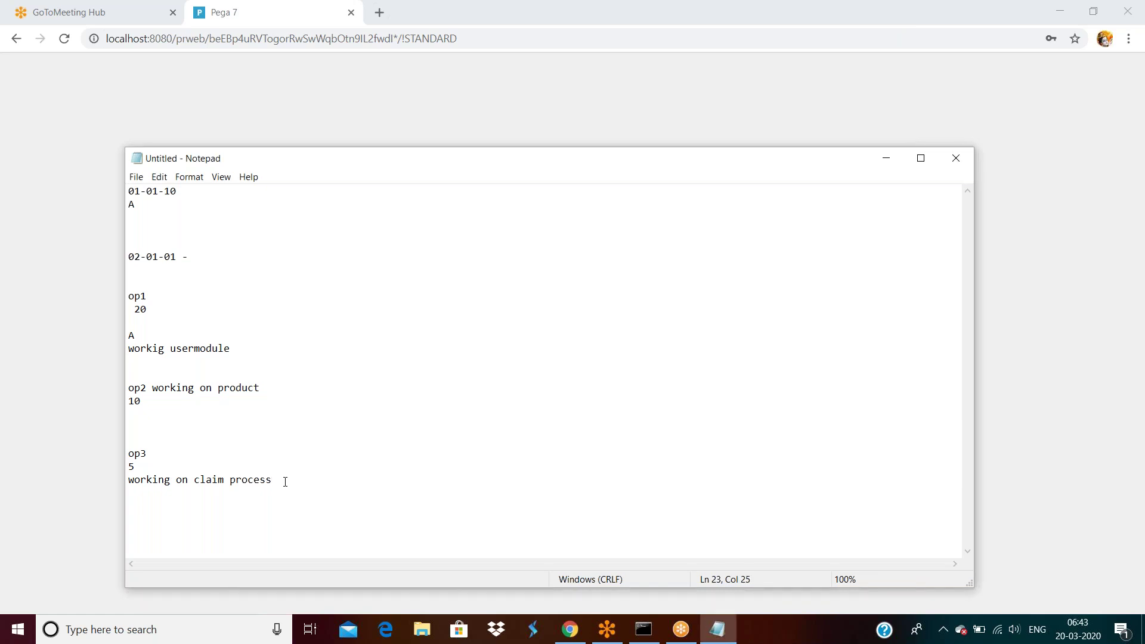
{"action": "key", "text": "Return"}
{"action": "key", "text": "Return"}
{"action": "key", "text": "Return"}
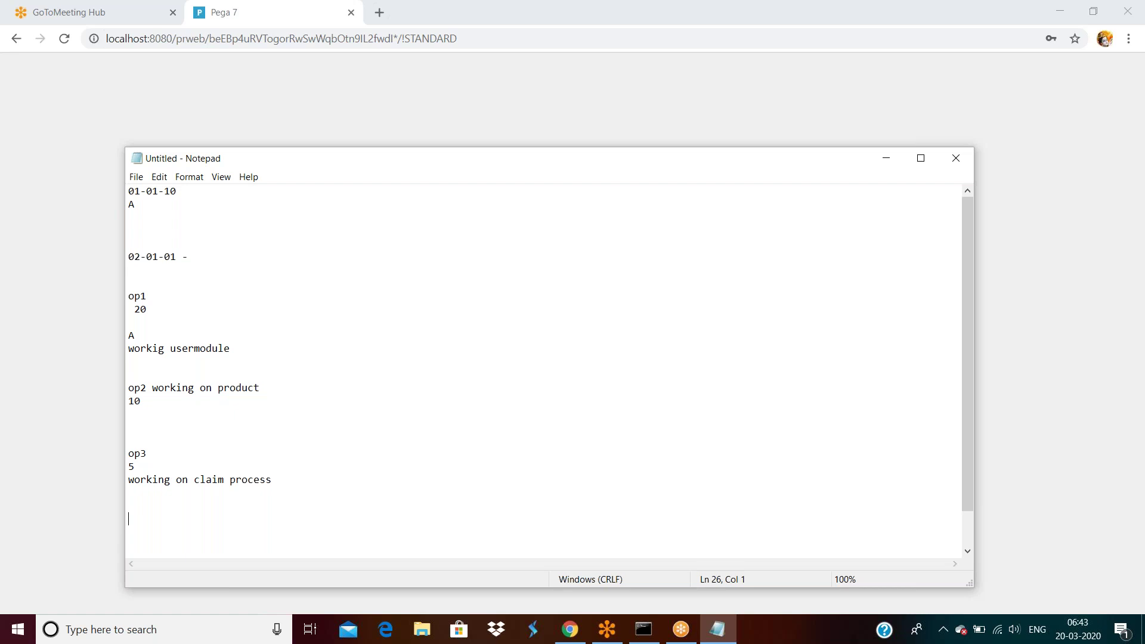
Step: Add the lines 'i am developing facebook application' and 'facebook 1.0 relaseed successfully'
{"action": "key", "text": "Return"}
{"action": "key", "text": "Return"}
{"action": "key", "text": "Return"}
{"action": "type", "text": "i"}
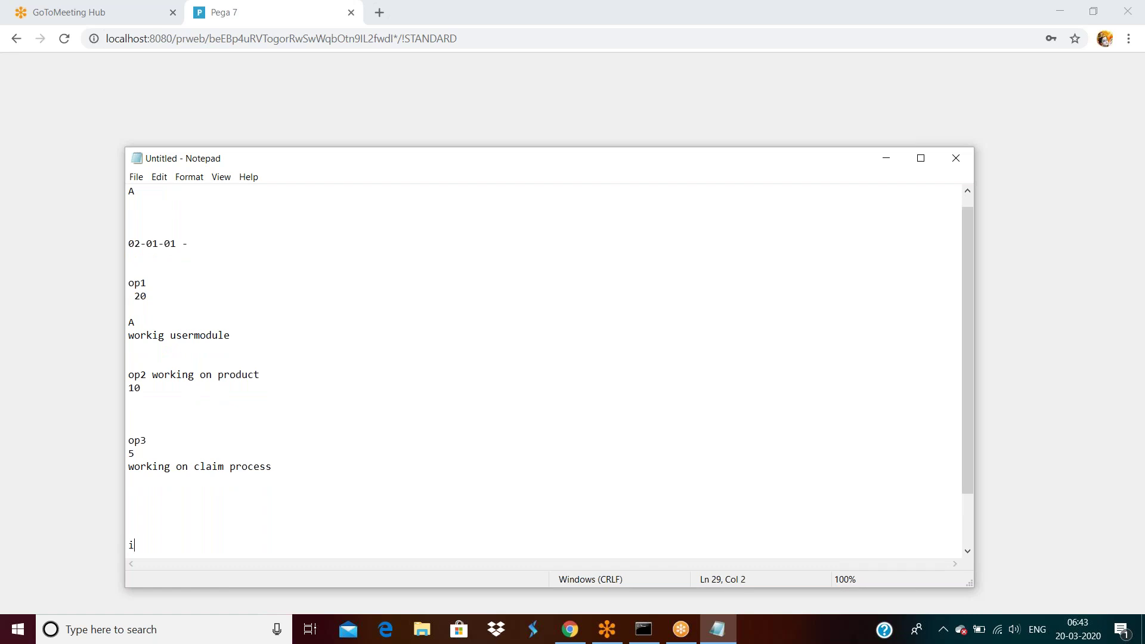
{"action": "type", "text": " am developing facebook"}
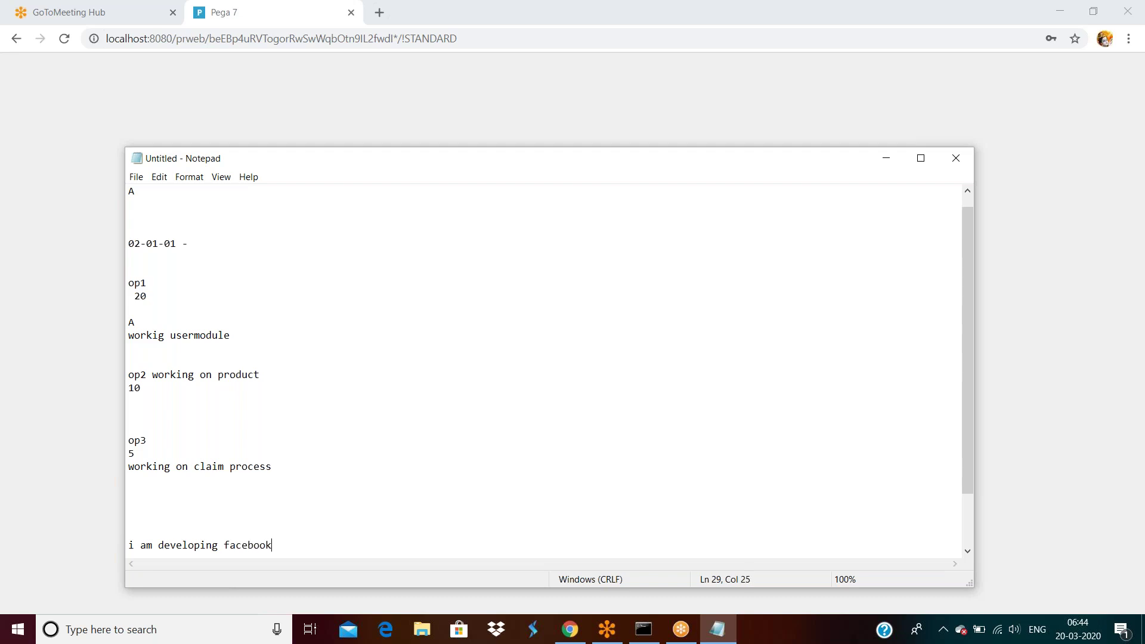
{"action": "type", "text": " application"}
{"action": "key", "text": "Return"}
{"action": "key", "text": "Return"}
{"action": "key", "text": "Return"}
{"action": "type", "text": "faceb"}
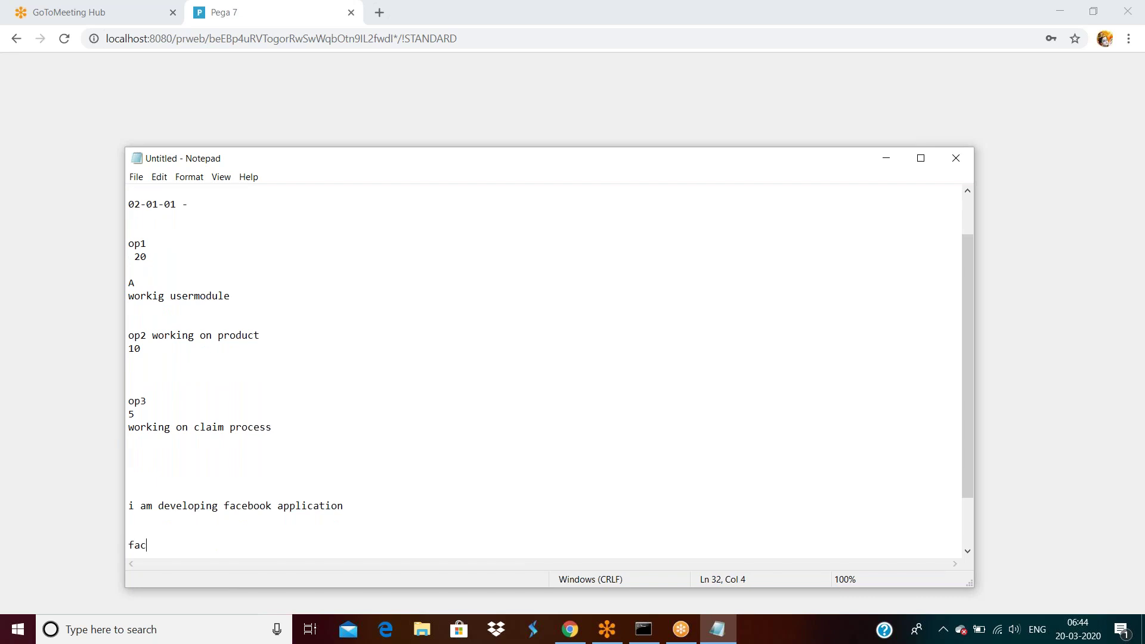
{"action": "type", "text": "ook 1.0 relaseed successfully"}
{"action": "key", "text": "Return"}
{"action": "key", "text": "Return"}
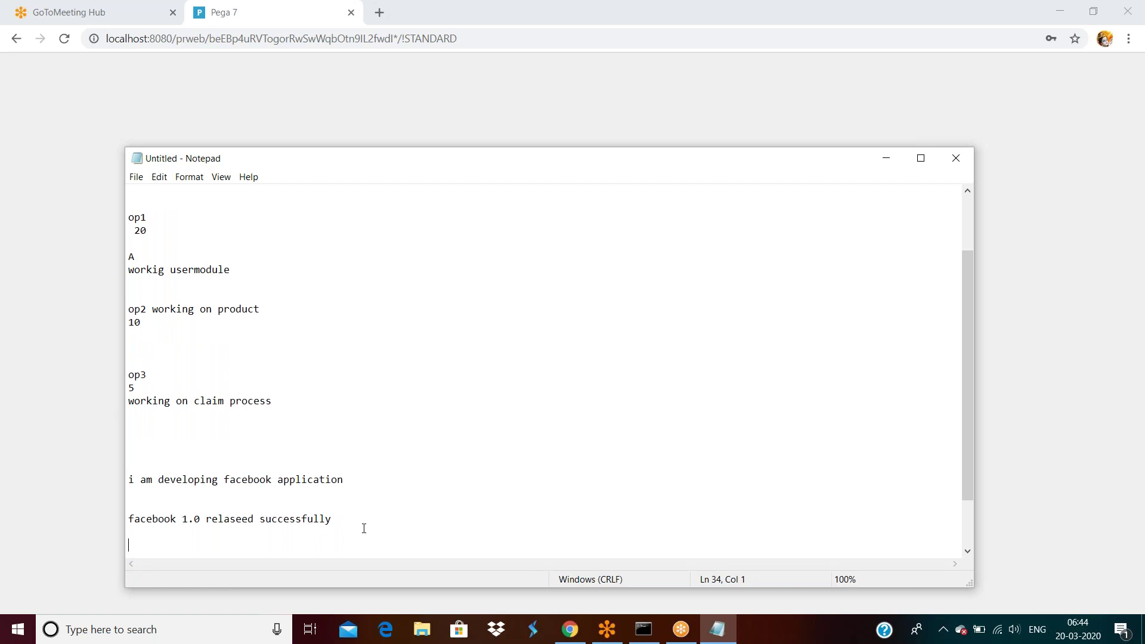
{"action": "left_click_drag", "start_coordinate": [342, 519], "coordinate": [128, 514]}
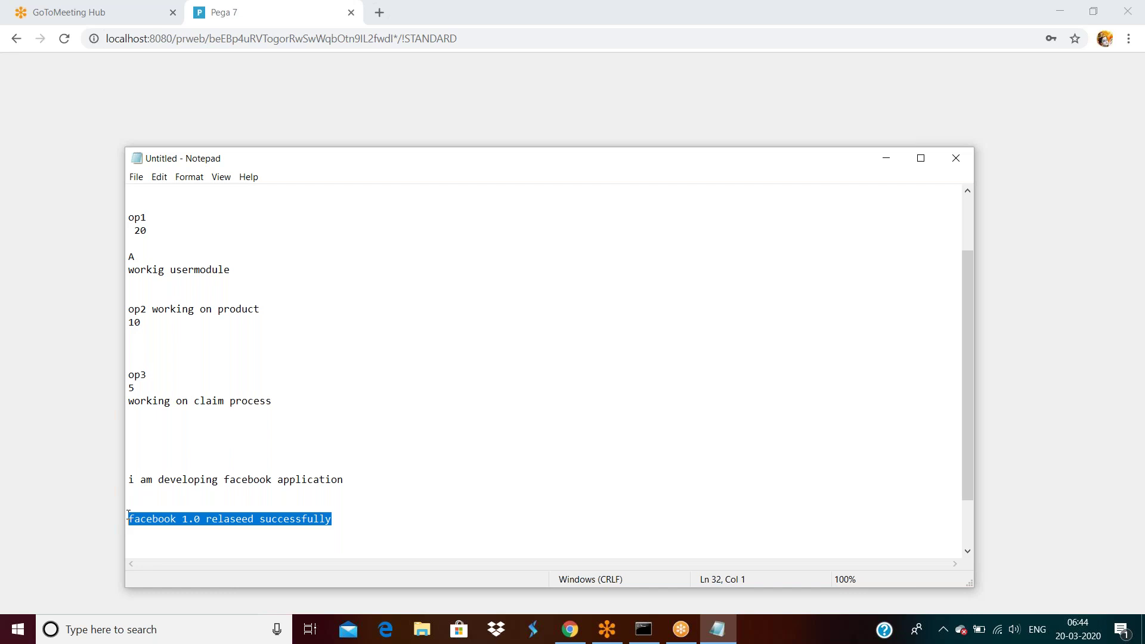
Step: Start a new 'facebook 2.0' line below the 1.0 release note
{"action": "double_click", "coordinate": [374, 519]}
{"action": "left_click", "coordinate": [374, 519]}
{"action": "key", "text": "Return"}
{"action": "key", "text": "Return"}
{"action": "type", "text": "facebook 2.0"}
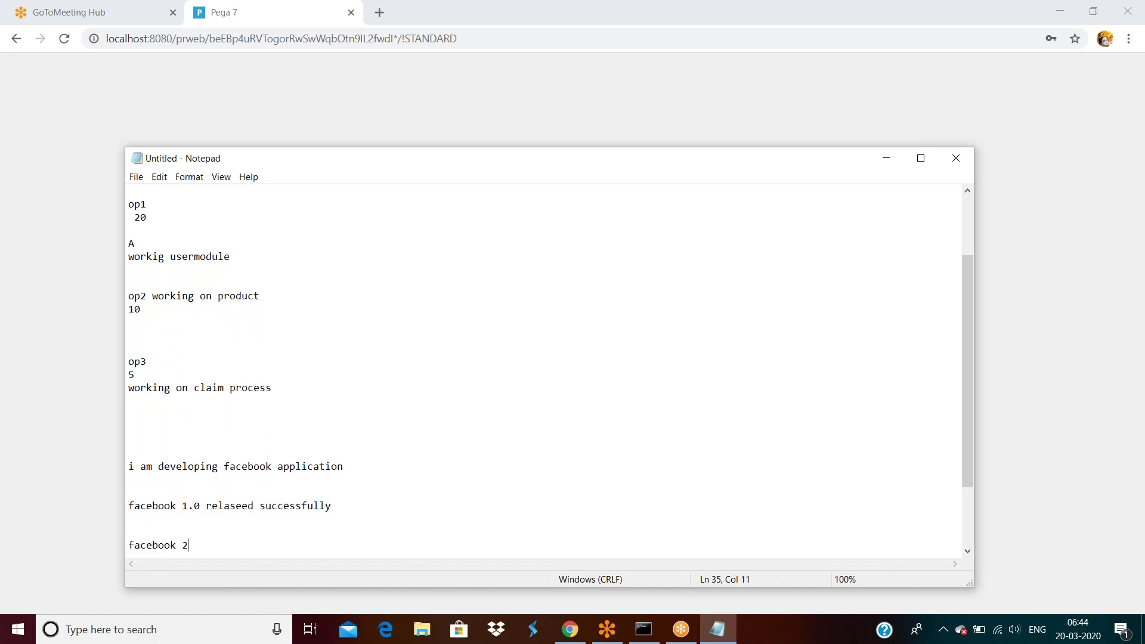
{"action": "key", "text": "Return"}
{"action": "key", "text": "Return"}
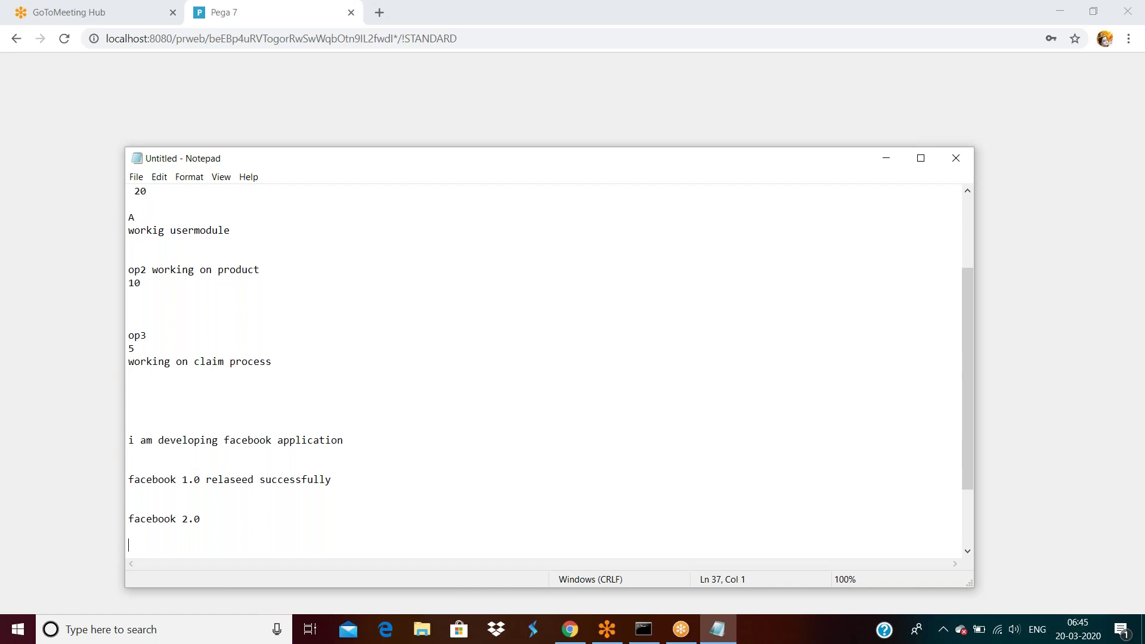
Step: Append 'on golive 19th march 2020' to the 1.0 line and 'developemet also started' to 2.0
{"action": "left_click", "coordinate": [363, 476]}
{"action": "type", "text": "on golive 19th march 2020"}
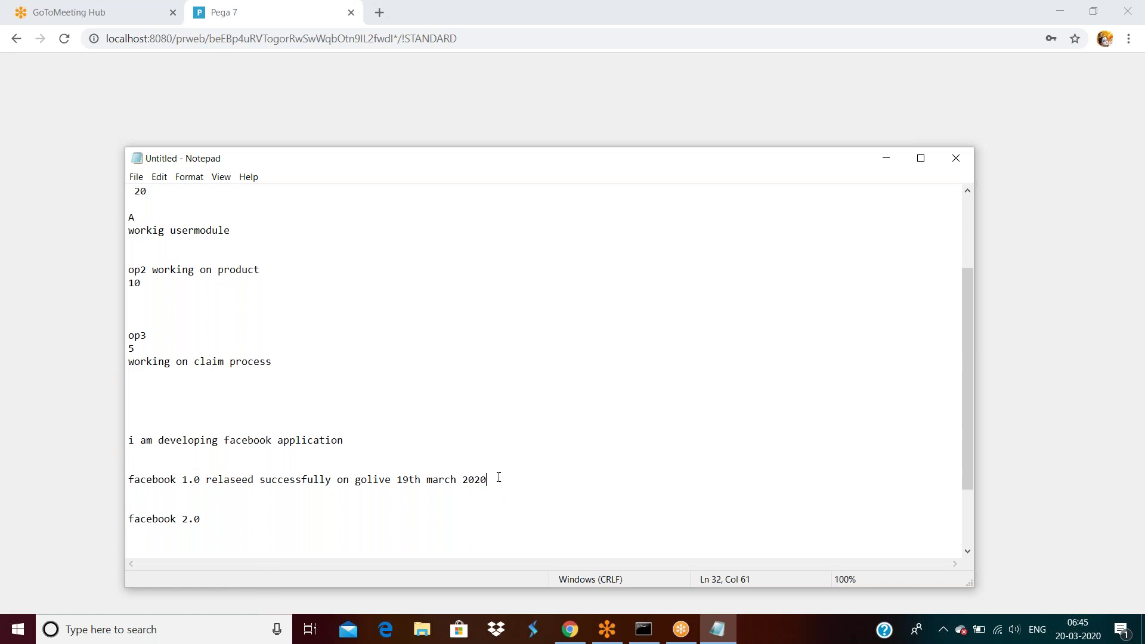
{"action": "left_click", "coordinate": [209, 516]}
{"action": "type", "text": "developemet also started"}
{"action": "key", "text": "Return"}
{"action": "key", "text": "Return"}
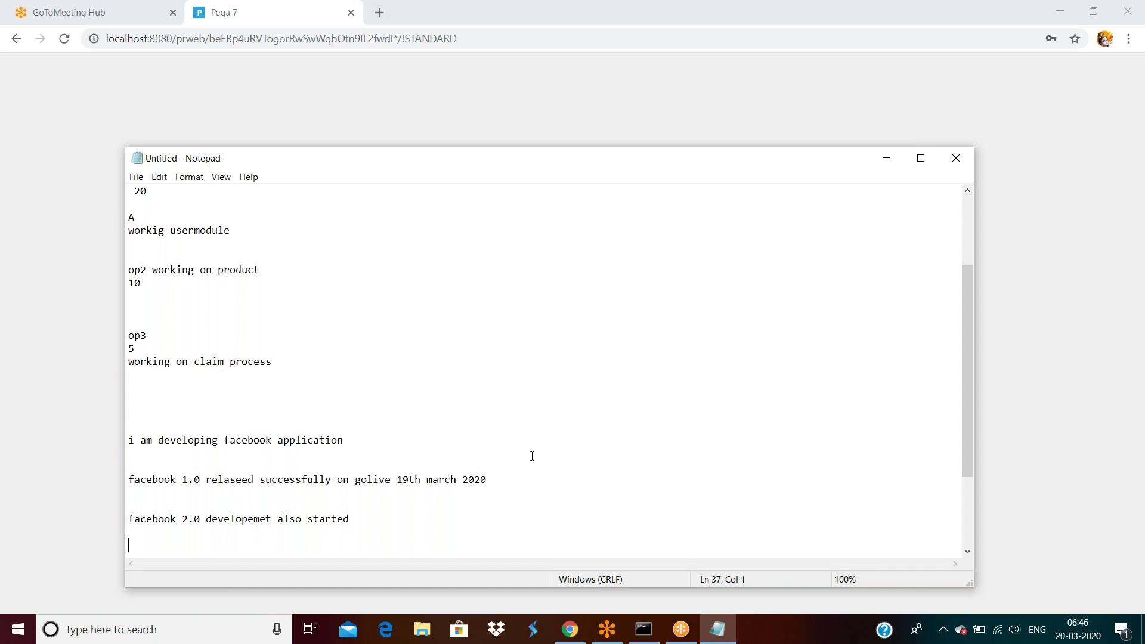
Step: Add an indented 'i will create one set of code for pruduct ion' line under the 1.0 release
{"action": "left_click", "coordinate": [500, 481]}
{"action": "key", "text": "Return"}
{"action": "key", "text": "Return"}
{"action": "type", "text": "i will c"}
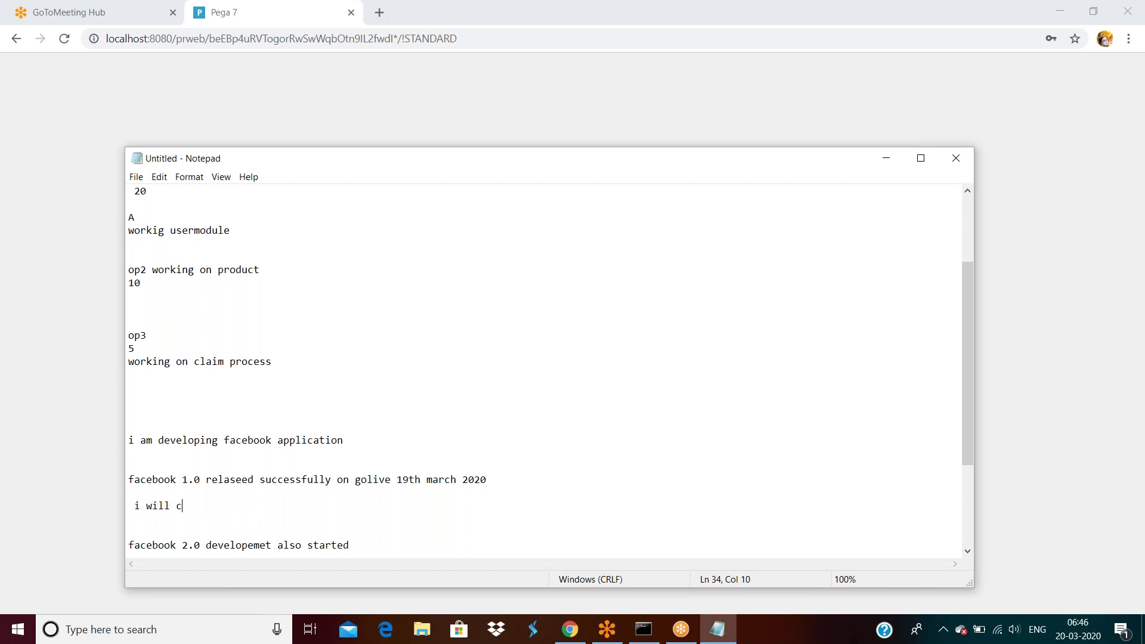
{"action": "type", "text": "reate one set of code for"}
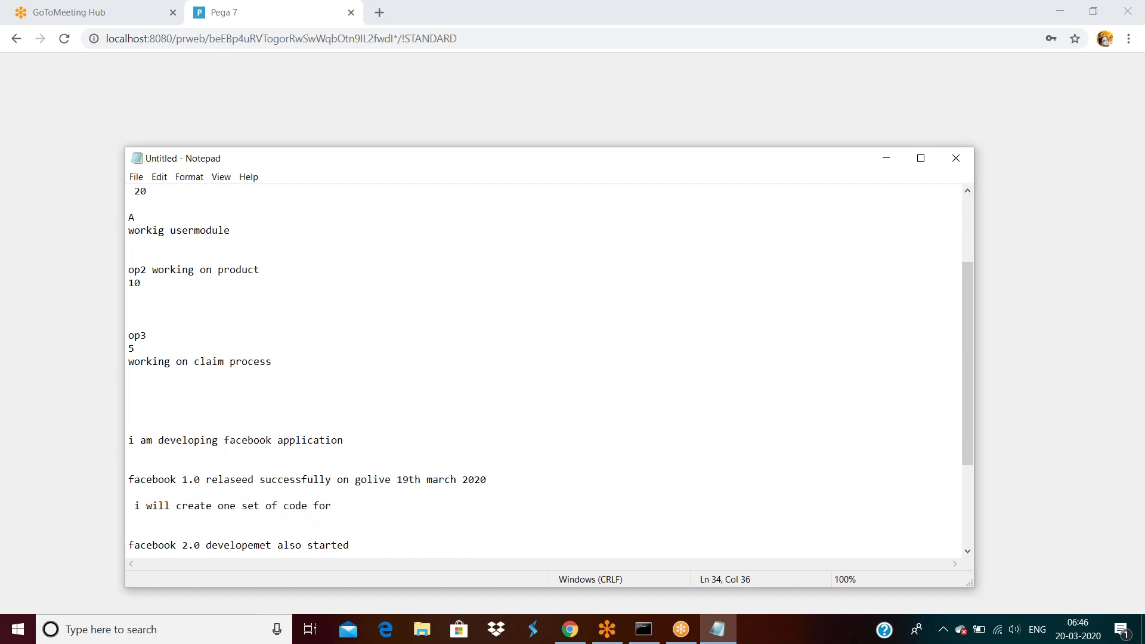
{"action": "type", "text": " pruduct ion"}
{"action": "left_click", "coordinate": [136, 505]}
{"action": "left_click", "coordinate": [129, 547]}
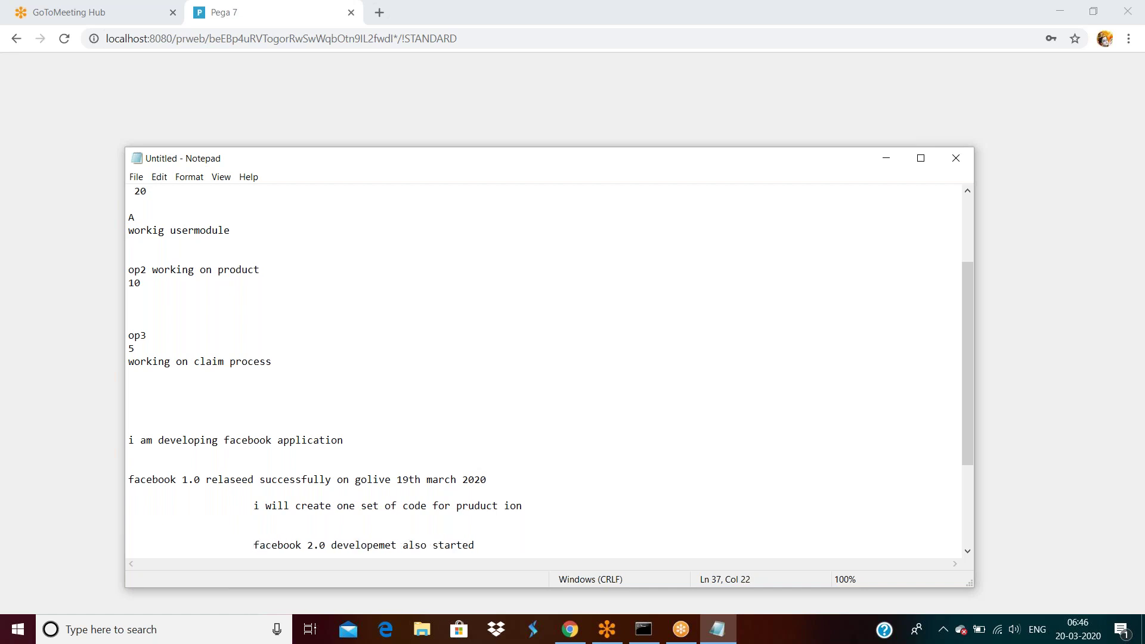
{"action": "scroll", "coordinate": [463, 447], "scroll_direction": "down", "scroll_amount": 4}
Step: Remove a trial 'facebook newmoudle development' line and append '- go live' to the 2.0 line
{"action": "left_click", "coordinate": [486, 400]}
{"action": "key", "text": "Return"}
{"action": "key", "text": "Return"}
{"action": "key", "text": "Return"}
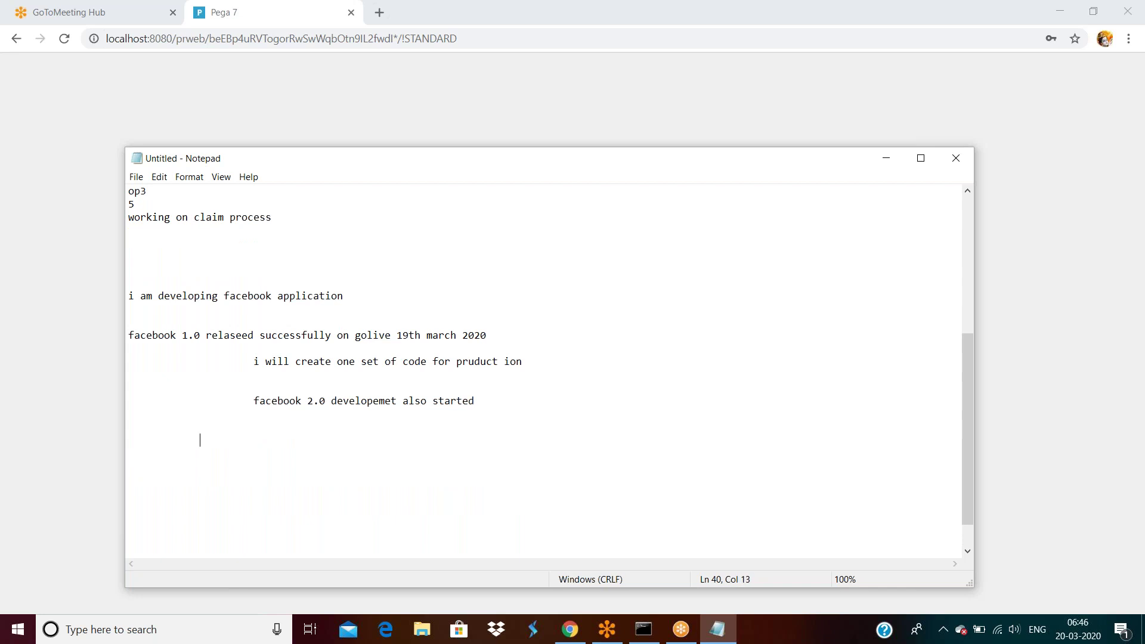
{"action": "type", "text": "facebook newmoudle development"}
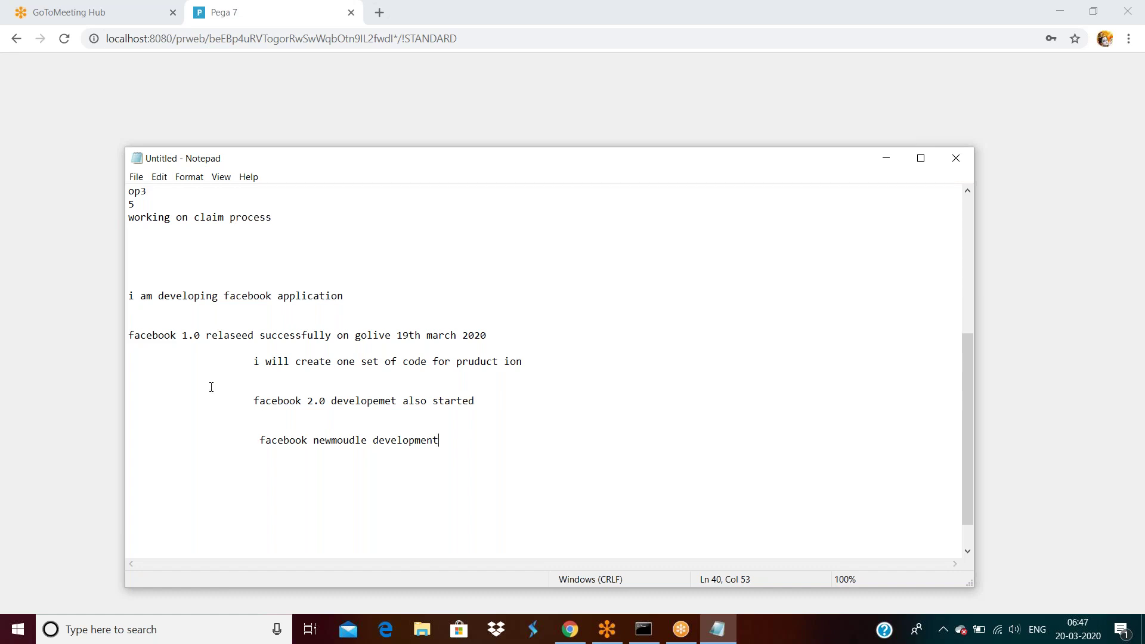
{"action": "left_click_drag", "start_coordinate": [253, 362], "coordinate": [532, 367]}
{"action": "left_click", "coordinate": [535, 364]}
{"action": "left_click", "coordinate": [503, 400]}
{"action": "left_click", "coordinate": [454, 444]}
{"action": "key", "text": "shift+Home"}
{"action": "key", "text": "BackSpace"}
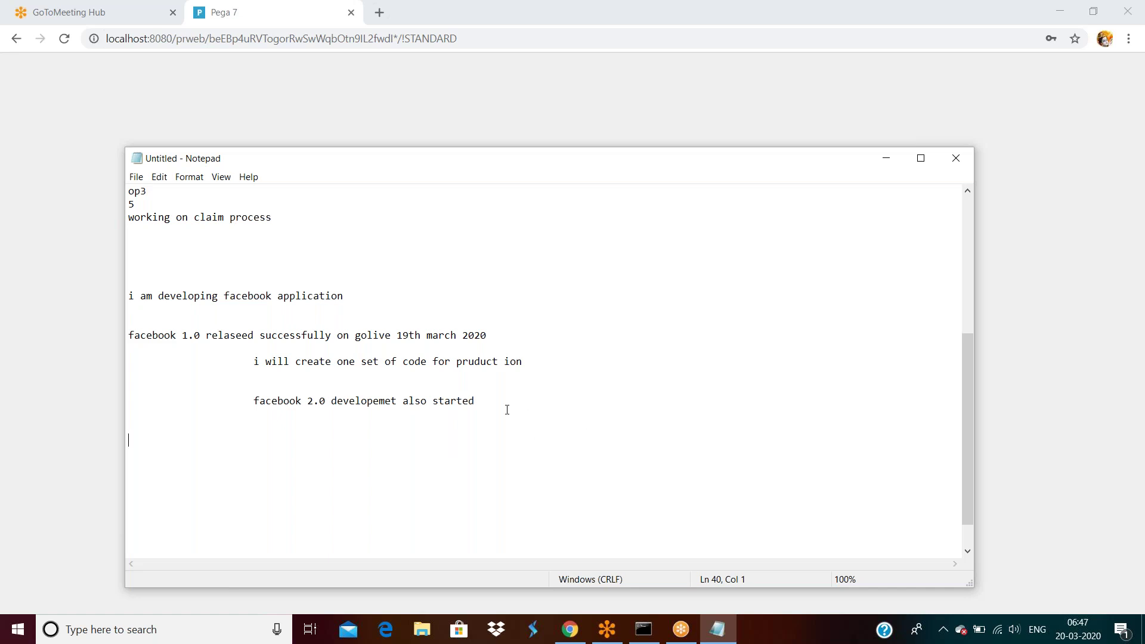
{"action": "left_click", "coordinate": [489, 402]}
{"action": "type", "text": "- go live"}
{"action": "double_click", "coordinate": [464, 360]}
{"action": "double_click", "coordinate": [430, 402]}
{"action": "double_click", "coordinate": [460, 404]}
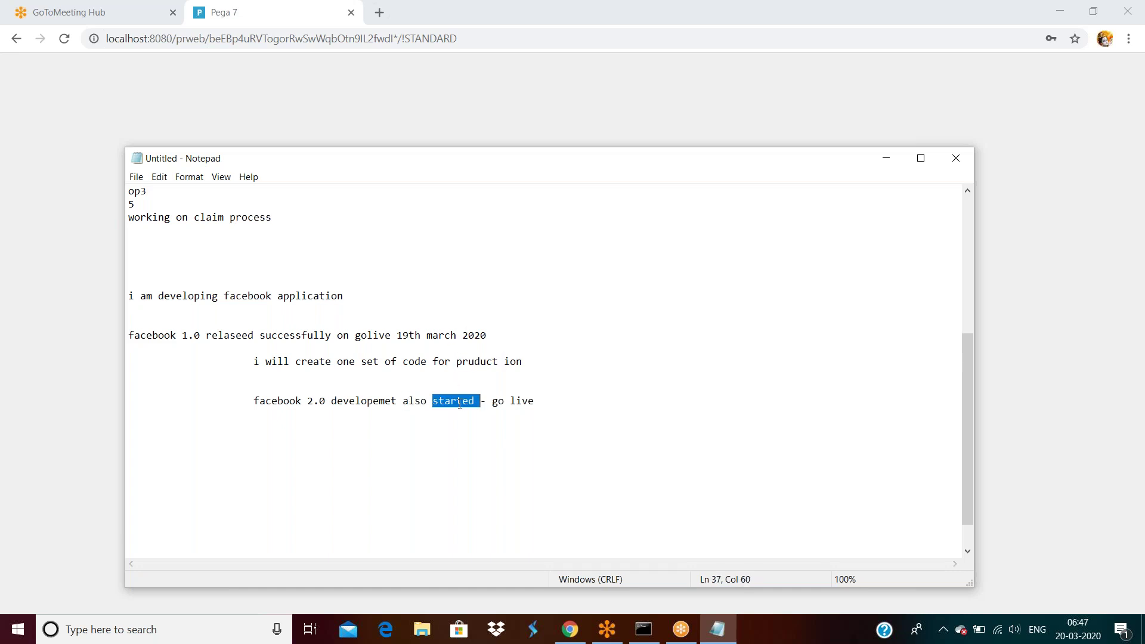
{"action": "left_click", "coordinate": [497, 362]}
{"action": "key", "text": "shift+Left"}
{"action": "key", "text": "shift+Left"}
{"action": "key", "text": "shift+Left"}
{"action": "key", "text": "shift+Left"}
{"action": "key", "text": "shift+Left"}
{"action": "key", "text": "shift+Left"}
{"action": "key", "text": "shift+Left"}
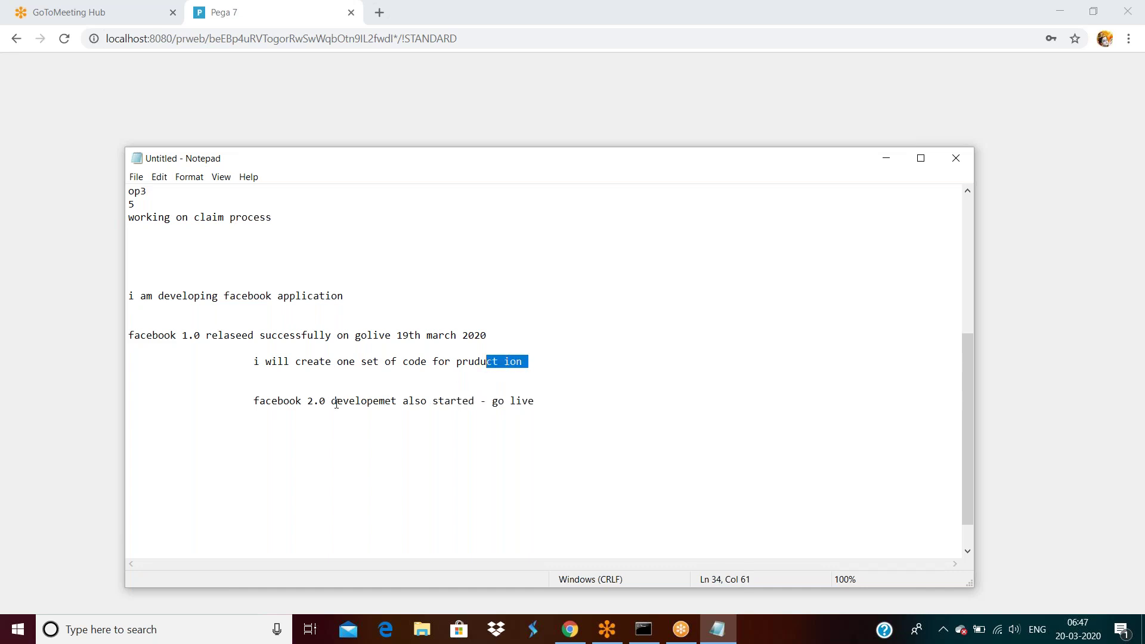
{"action": "left_click", "coordinate": [543, 370]}
{"action": "double_click", "coordinate": [458, 404]}
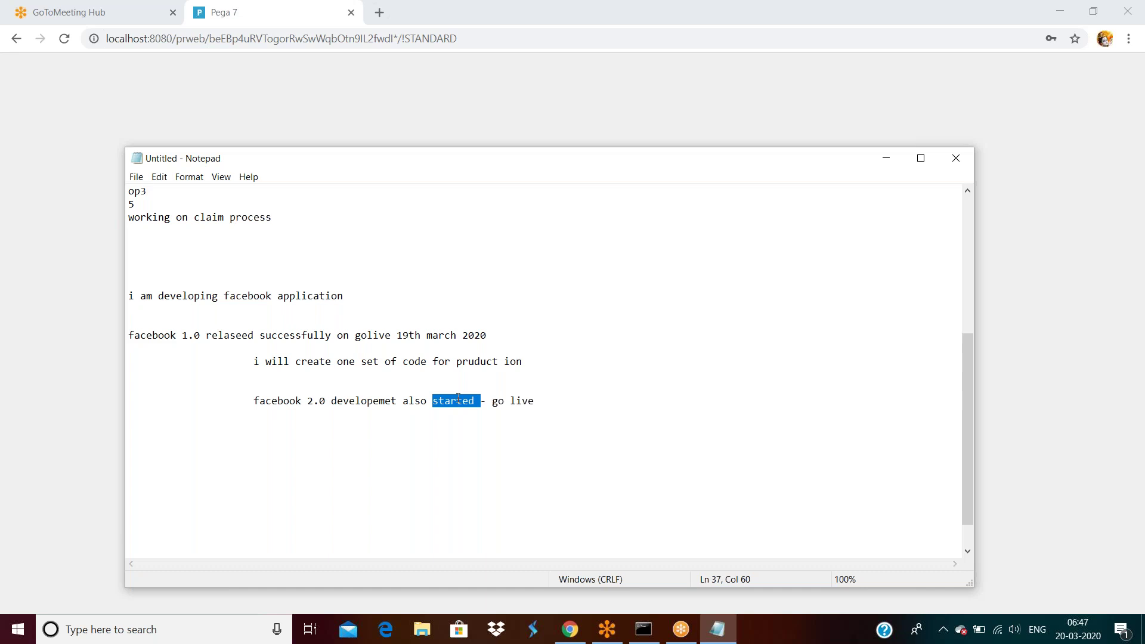
{"action": "double_click", "coordinate": [451, 361]}
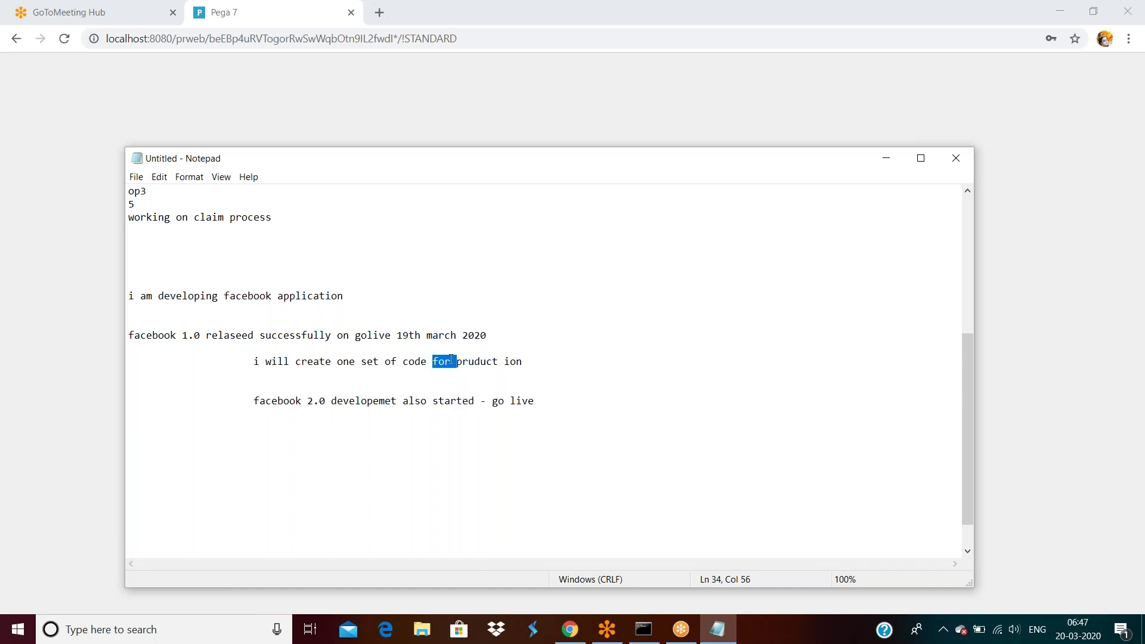
{"action": "left_click", "coordinate": [528, 364]}
{"action": "left_click_drag", "start_coordinate": [527, 364], "coordinate": [260, 367]}
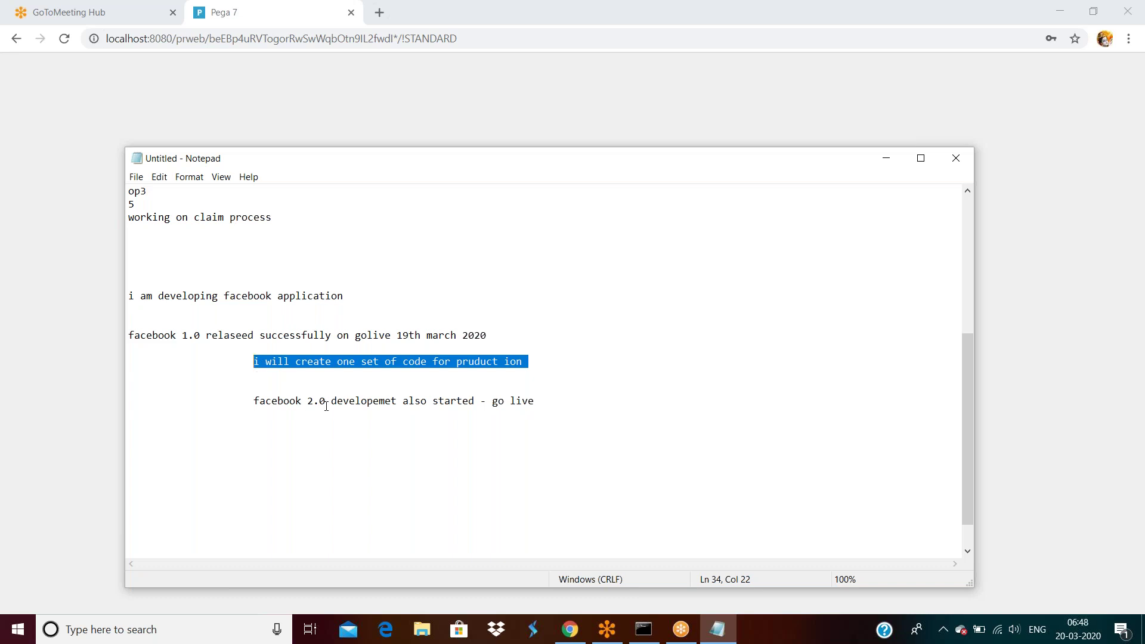
{"action": "left_click", "coordinate": [530, 405]}
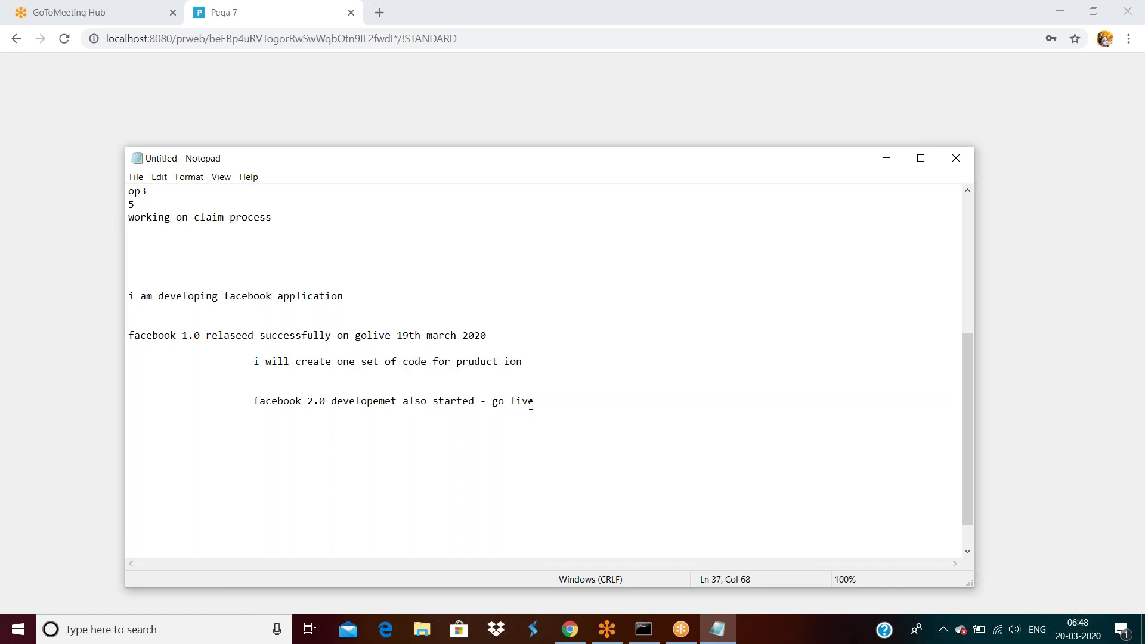
{"action": "left_click", "coordinate": [557, 406]}
Step: Add new lines 'Facebook 2.0 stab;e' and 'facebook 2.0 code' below the go live line
{"action": "key", "text": "Return"}
{"action": "key", "text": "Return"}
{"action": "key", "text": "Return"}
{"action": "key", "text": "Return"}
{"action": "type", "text": "Facebook 2.0"}
{"action": "key", "text": "Return"}
{"action": "key", "text": "Return"}
{"action": "key", "text": "Return"}
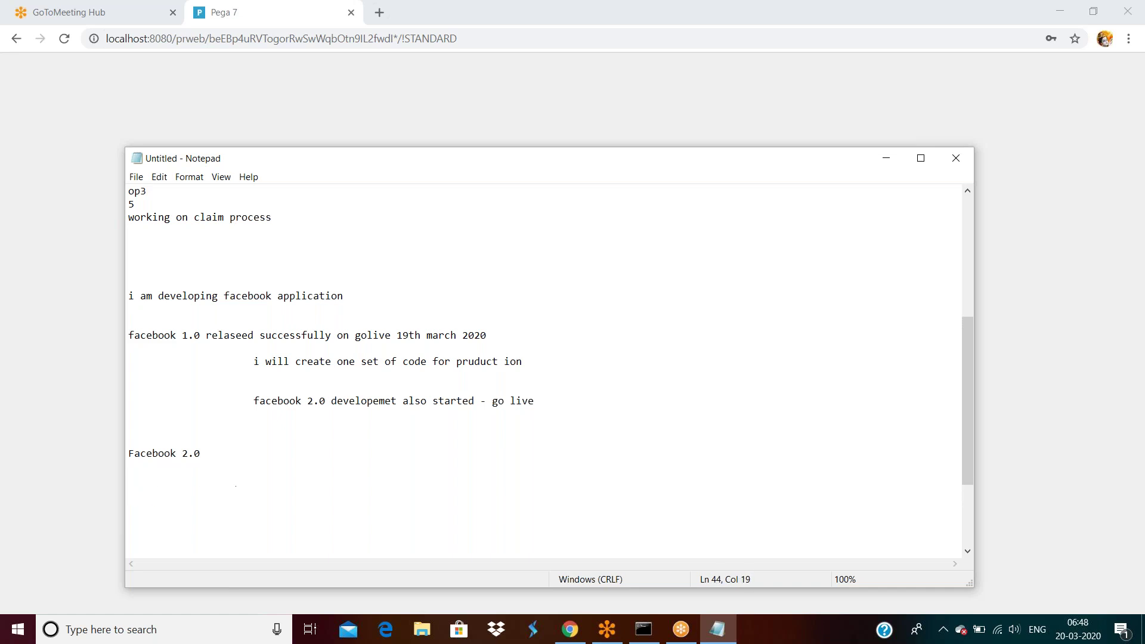
{"action": "type", "text": "facebook 2.0 code"}
{"action": "left_click", "coordinate": [218, 446]}
{"action": "type", "text": "stab;e"}
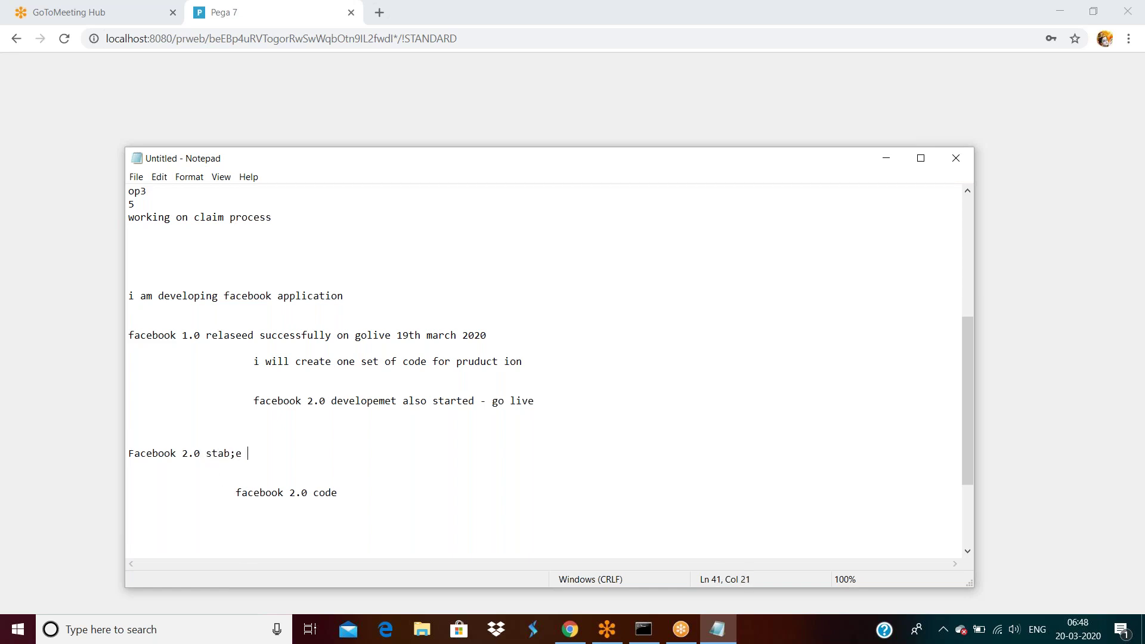
Step: Insert 'stable code' before 'relaseed' on the facebook 1.0 line
{"action": "left_click", "coordinate": [254, 336]}
{"action": "left_click", "coordinate": [208, 337]}
{"action": "type", "text": "stan;e"}
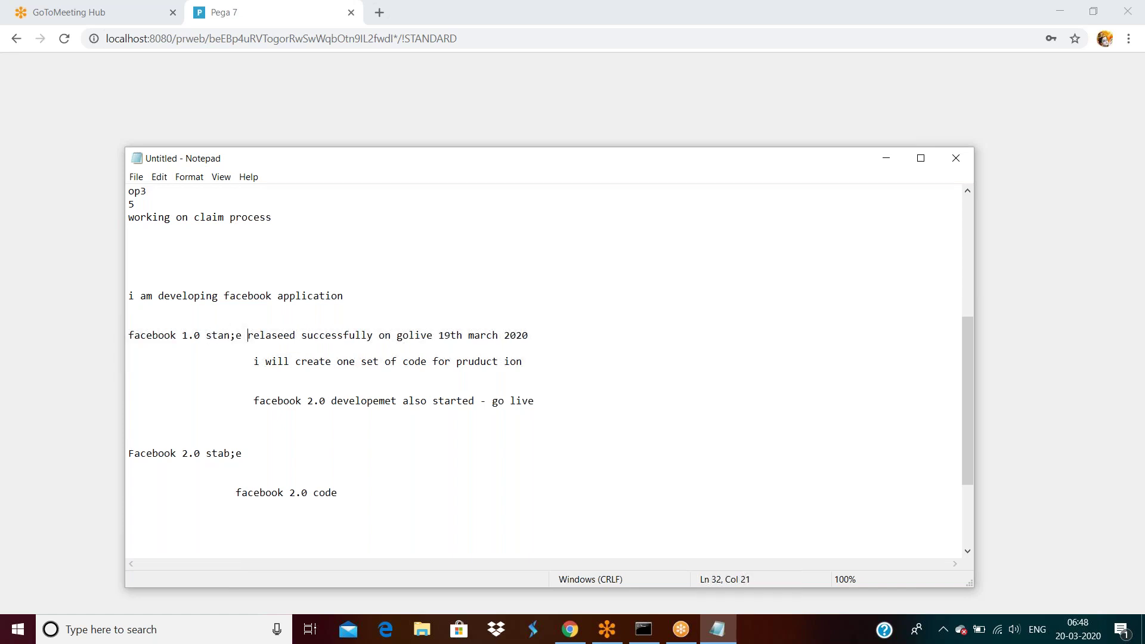
{"action": "key", "text": "BackSpace"}
{"action": "key", "text": "BackSpace"}
{"action": "key", "text": "BackSpace"}
{"action": "key", "text": "BackSpace"}
{"action": "type", "text": "ble code"}
Step: Complete the line as 'facebook 2.0 code prdocu' and add a 'facebook 3.0' line beneath
{"action": "left_click", "coordinate": [342, 492]}
{"action": "type", "text": "prdocu"}
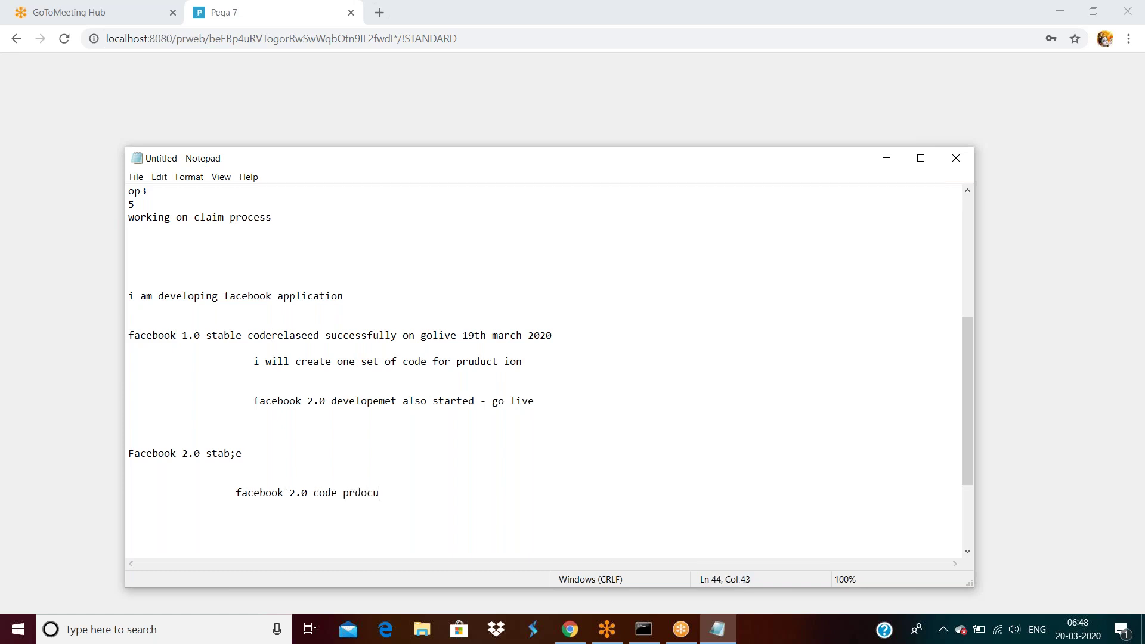
{"action": "key", "text": "Return"}
{"action": "key", "text": "Return"}
{"action": "key", "text": "Return"}
{"action": "type", "text": "facebook 3.0"}
{"action": "key", "text": "Return"}
{"action": "key", "text": "Return"}
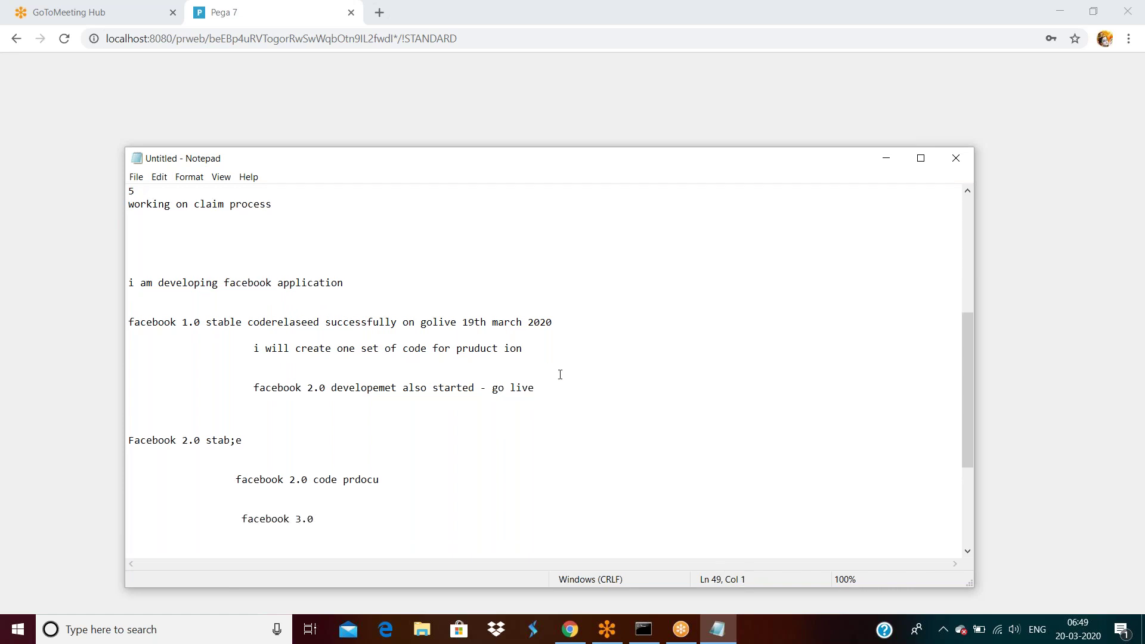
{"action": "left_click", "coordinate": [398, 486]}
Step: Insert empty lines after 'facebook 2.0 code prdocu' so 'facebook 3.0' sits further below
{"action": "left_click_drag", "start_coordinate": [383, 483], "coordinate": [225, 477]}
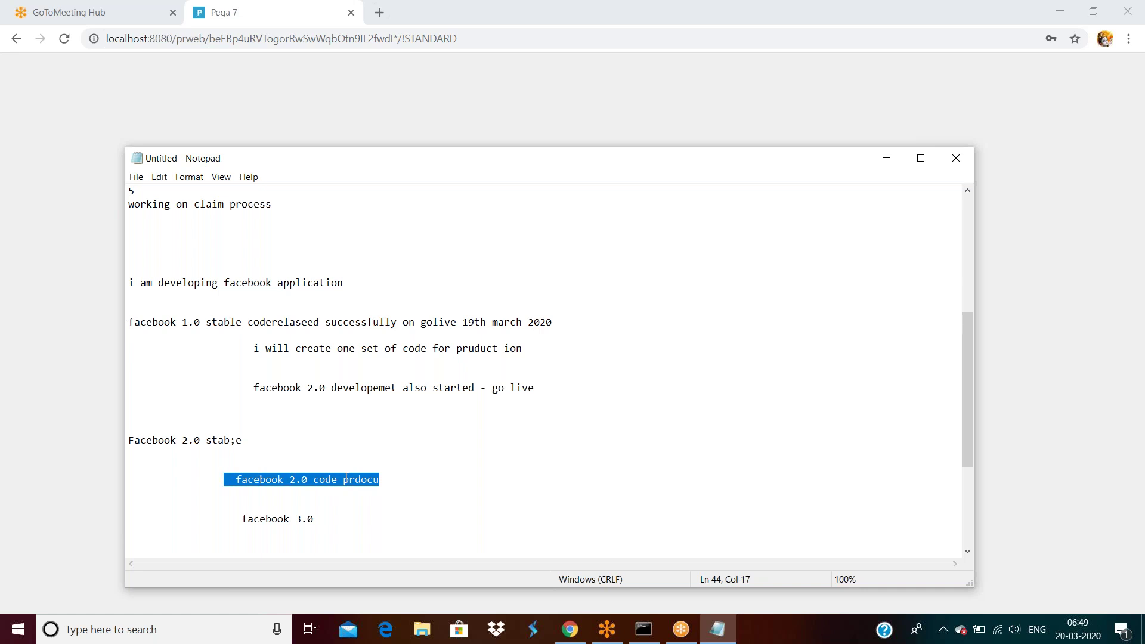
{"action": "left_click", "coordinate": [392, 480]}
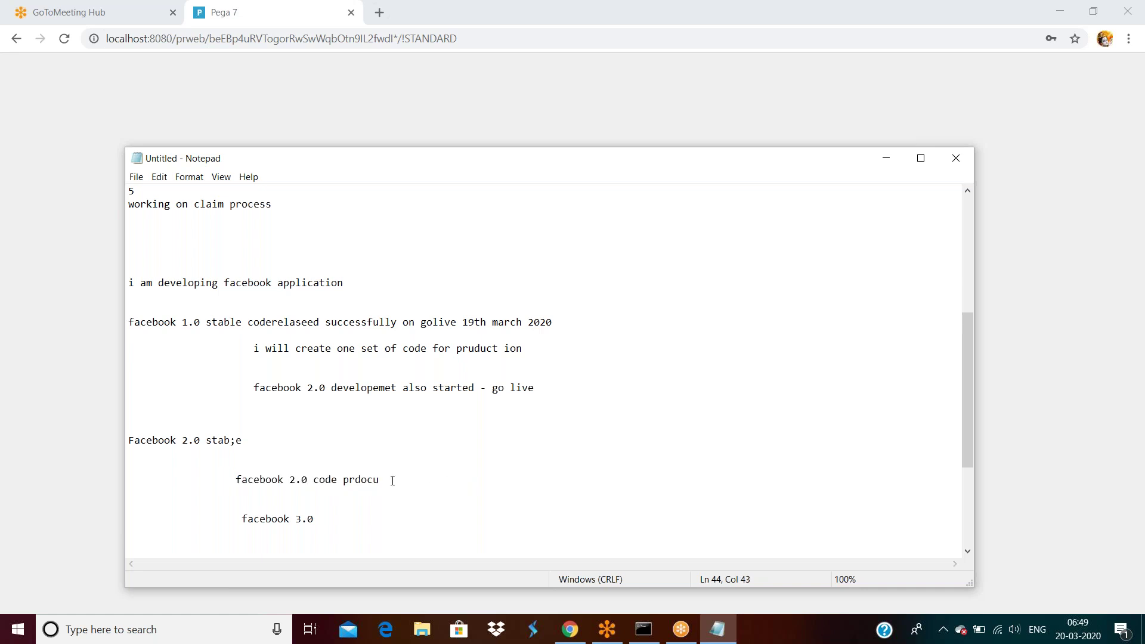
{"action": "key", "text": "Return"}
{"action": "key", "text": "Return"}
{"action": "key", "text": "Return"}
{"action": "scroll", "coordinate": [513, 435], "scroll_direction": "down", "scroll_amount": 3}
{"action": "left_click", "coordinate": [346, 434]}
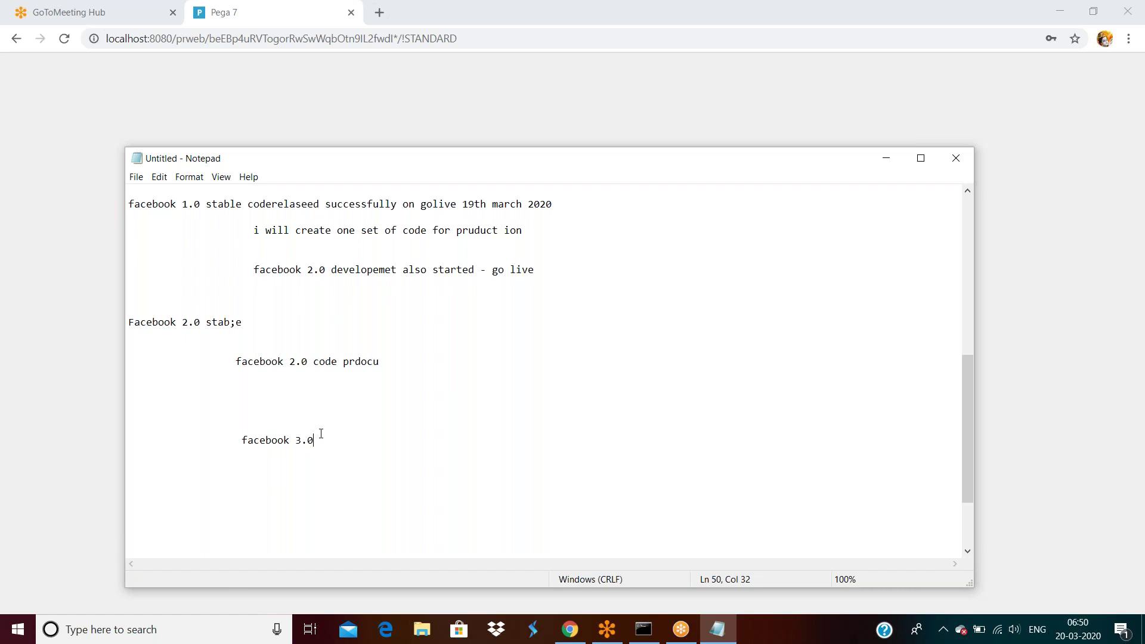
Step: Add a 'Tree structue' heading below the facebook 3.0 line
{"action": "key", "text": "Return"}
{"action": "key", "text": "Return"}
{"action": "key", "text": "Return"}
{"action": "key", "text": "Return"}
{"action": "key", "text": "Return"}
{"action": "key", "text": "Return"}
{"action": "key", "text": "Return"}
{"action": "key", "text": "Return"}
{"action": "type", "text": "Tree structue"}
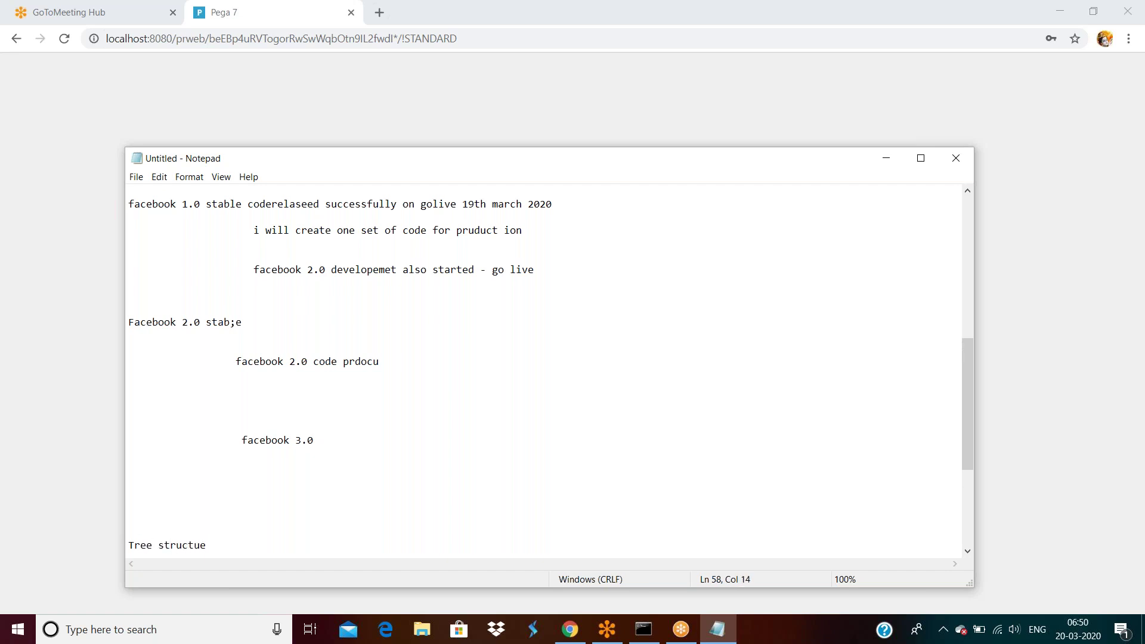
{"action": "key", "text": "Return"}
{"action": "key", "text": "Return"}
{"action": "key", "text": "Return"}
{"action": "key", "text": "Return"}
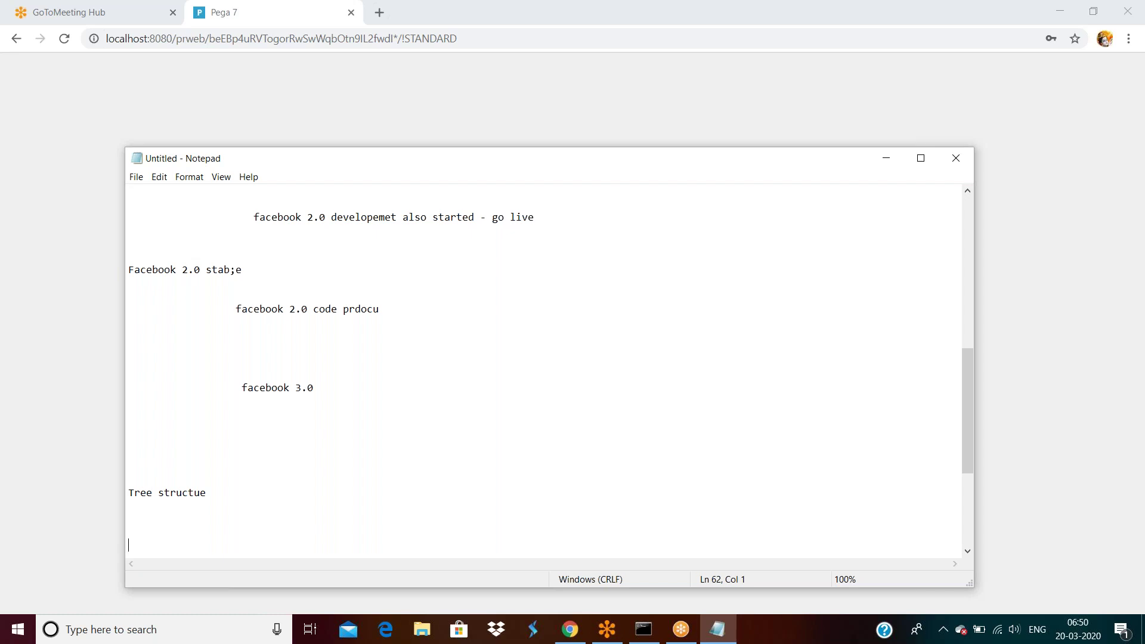
Step: Add a 'Facebook 1.0' line under the Tree structue heading
{"action": "left_click", "coordinate": [235, 310]}
{"action": "scroll", "coordinate": [288, 441], "scroll_direction": "down", "scroll_amount": 4}
{"action": "left_click", "coordinate": [228, 339]}
{"action": "key", "text": "Return"}
{"action": "key", "text": "Return"}
{"action": "key", "text": "Return"}
{"action": "key", "text": "Return"}
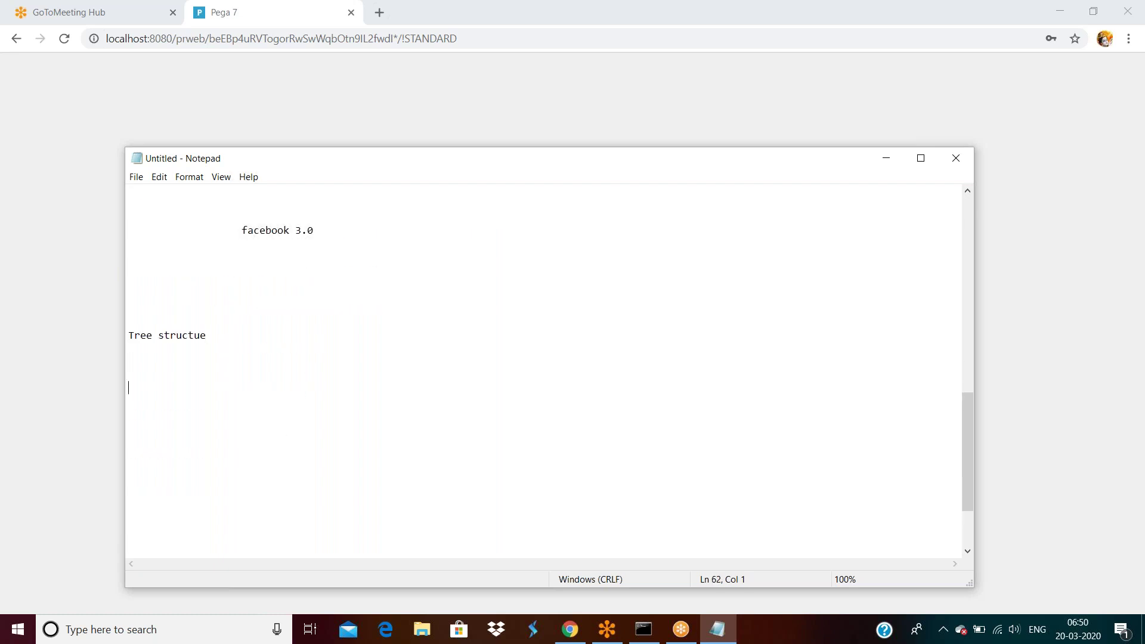
{"action": "type", "text": "Facebook 1.0"}
{"action": "key", "text": "Return"}
{"action": "key", "text": "Return"}
{"action": "key", "text": "Return"}
{"action": "key", "text": "Return"}
{"action": "key", "text": "Return"}
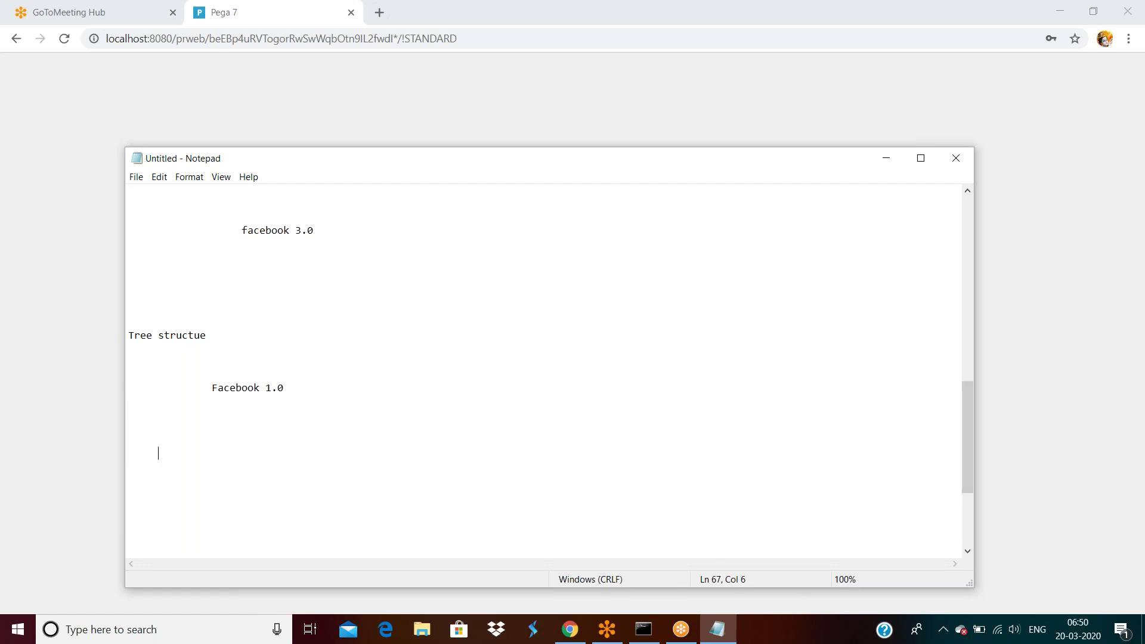
Step: Type 'Facebbok 1.0 production support code' with 'Facebook 2.0' beside it on one line
{"action": "type", "text": "FCE"}
{"action": "key", "text": "BackSpace"}
{"action": "key", "text": "BackSpace"}
{"action": "type", "text": "AC"}
{"action": "key", "text": "BackSpace"}
{"action": "key", "text": "BackSpace"}
{"action": "type", "text": "acebbok 1.0 production support code"}
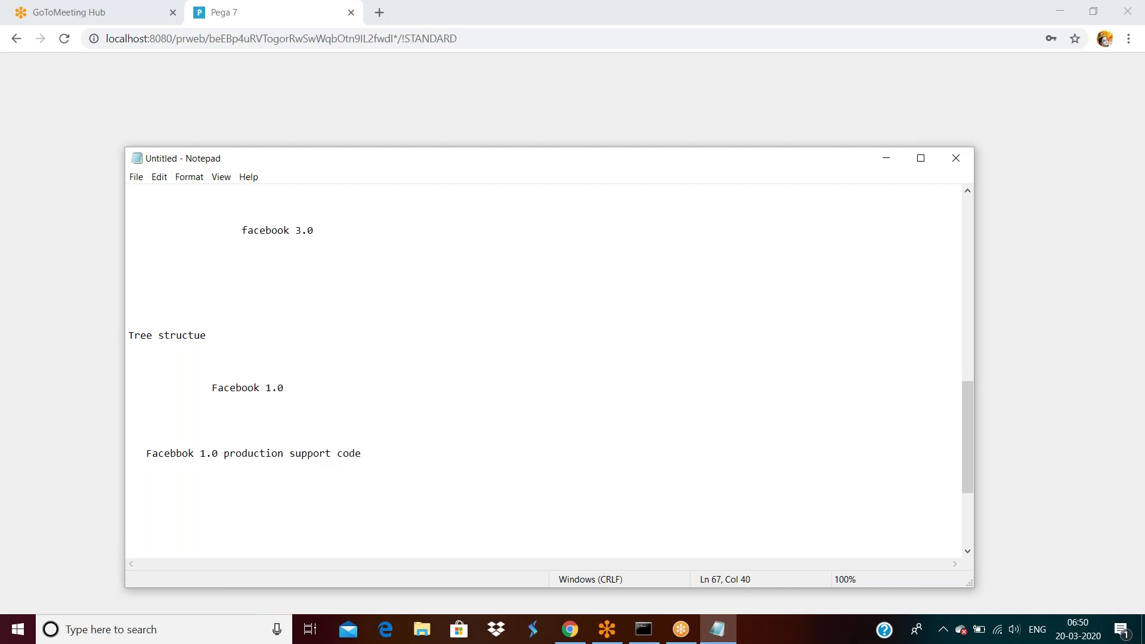
{"action": "left_click", "coordinate": [570, 440]}
{"action": "left_click", "coordinate": [573, 449]}
{"action": "type", "text": "Facebook 2.0"}
Step: Add a 'Faacebook 2.0' line on a blank line below the Facebook 1.0 row
{"action": "left_click_drag", "start_coordinate": [361, 453], "coordinate": [81, 448]}
{"action": "left_click_drag", "start_coordinate": [571, 453], "coordinate": [715, 453]}
{"action": "left_click", "coordinate": [715, 453]}
{"action": "left_click", "coordinate": [306, 507]}
{"action": "type", "text": "Faac"}
{"action": "key", "text": "BackSpace"}
{"action": "type", "text": "acebook 2.0"}
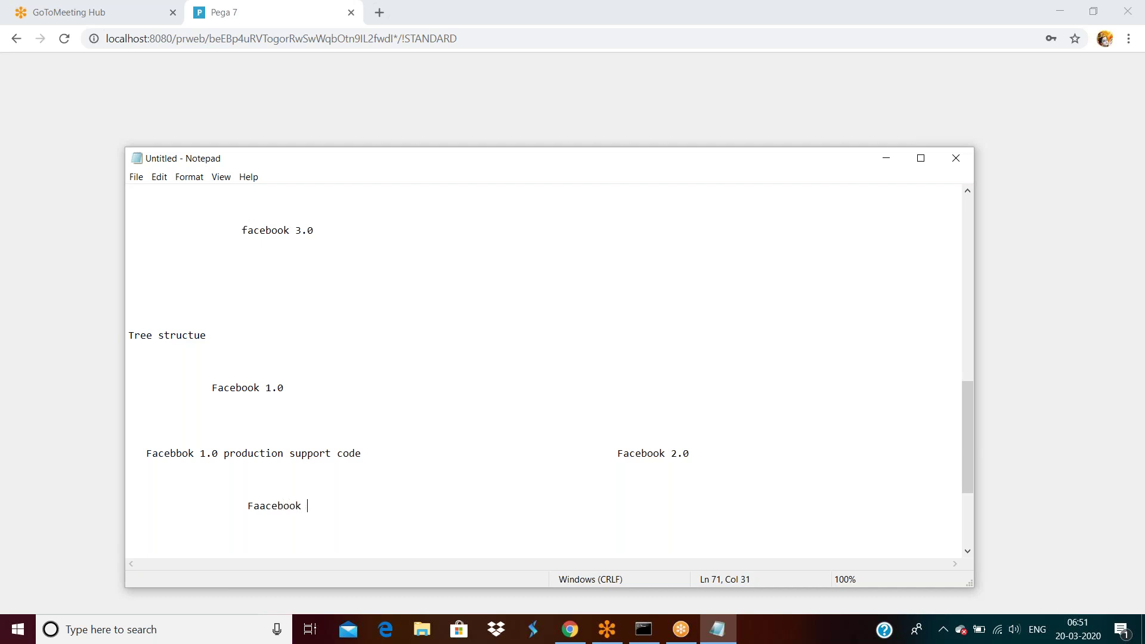
{"action": "key", "text": "Return"}
{"action": "key", "text": "Return"}
{"action": "key", "text": "Return"}
{"action": "key", "text": "Return"}
{"action": "key", "text": "Return"}
{"action": "key", "text": "Return"}
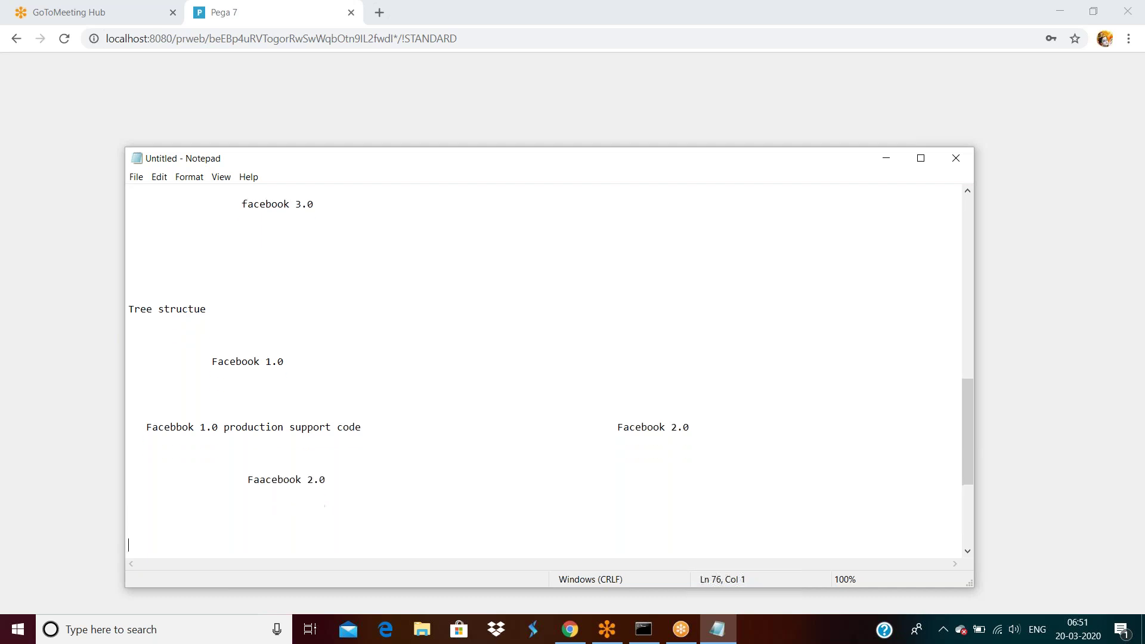
Step: Type the spaced row 'Facebbok 2.0 production support', 'Facebook 3.0', 'Facebook graph libarary'
{"action": "type", "text": "Facebbok"}
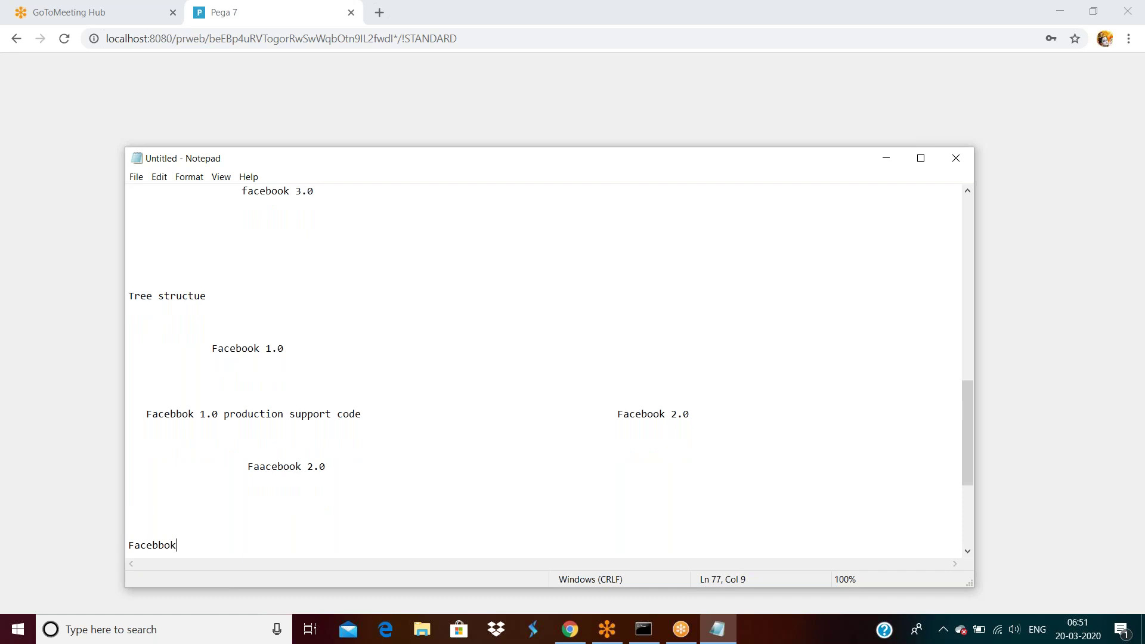
{"action": "type", "text": " 2.0 production support                      Facebook 3.0                    "}
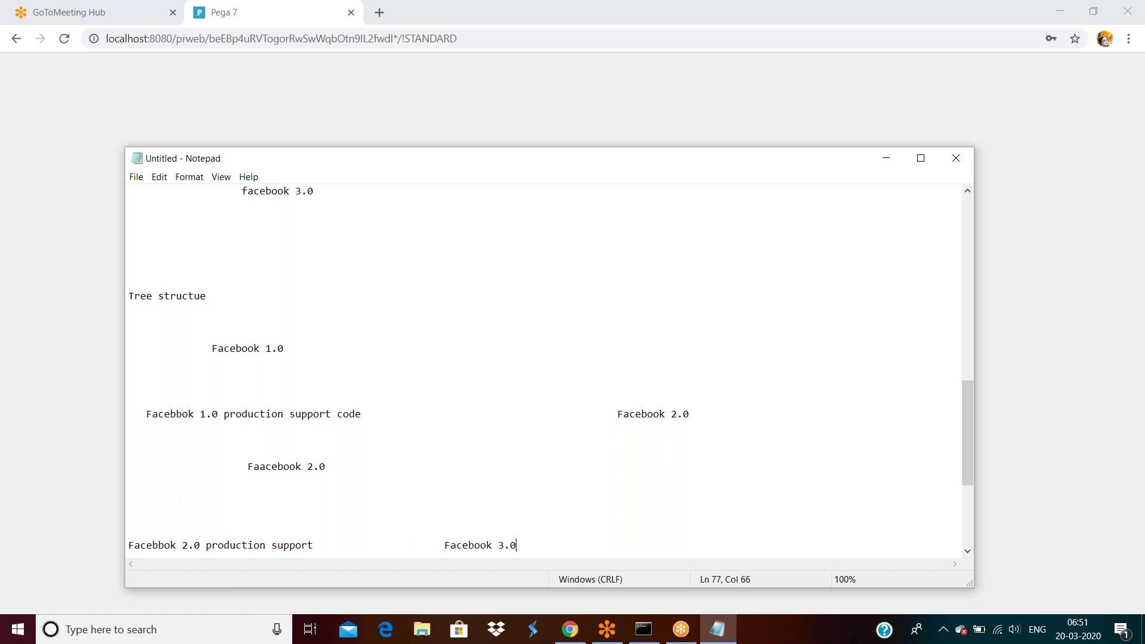
{"action": "type", "text": "Facebook"}
{"action": "type", "text": "graph libarary"}
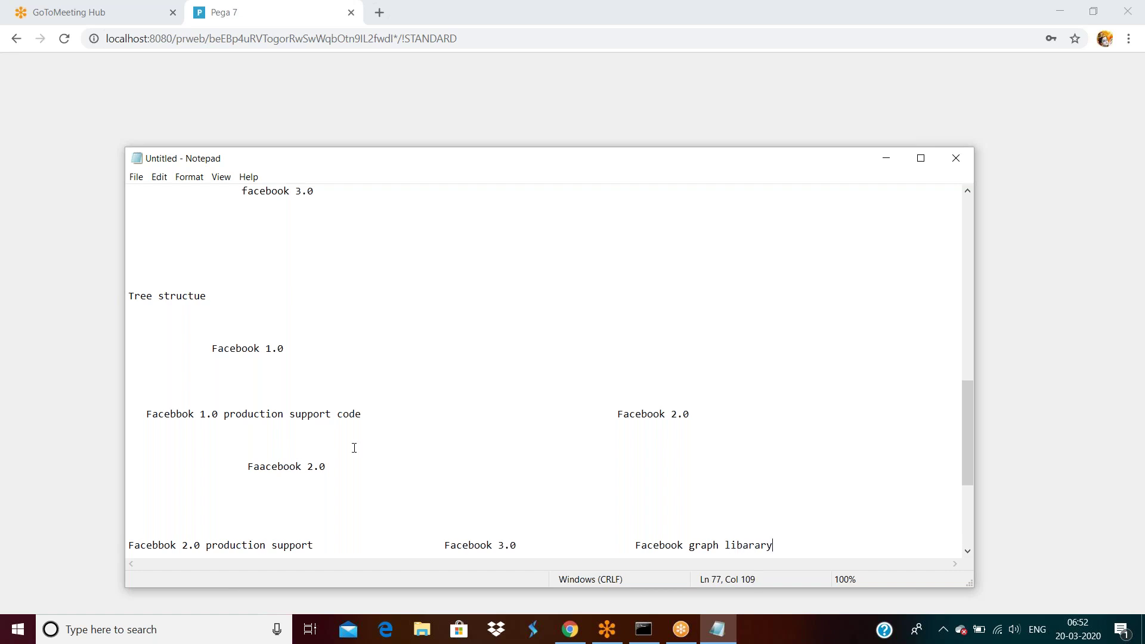
{"action": "scroll", "coordinate": [355, 449], "scroll_direction": "down", "scroll_amount": 4}
{"action": "key", "text": "Return"}
{"action": "key", "text": "Return"}
{"action": "key", "text": "Return"}
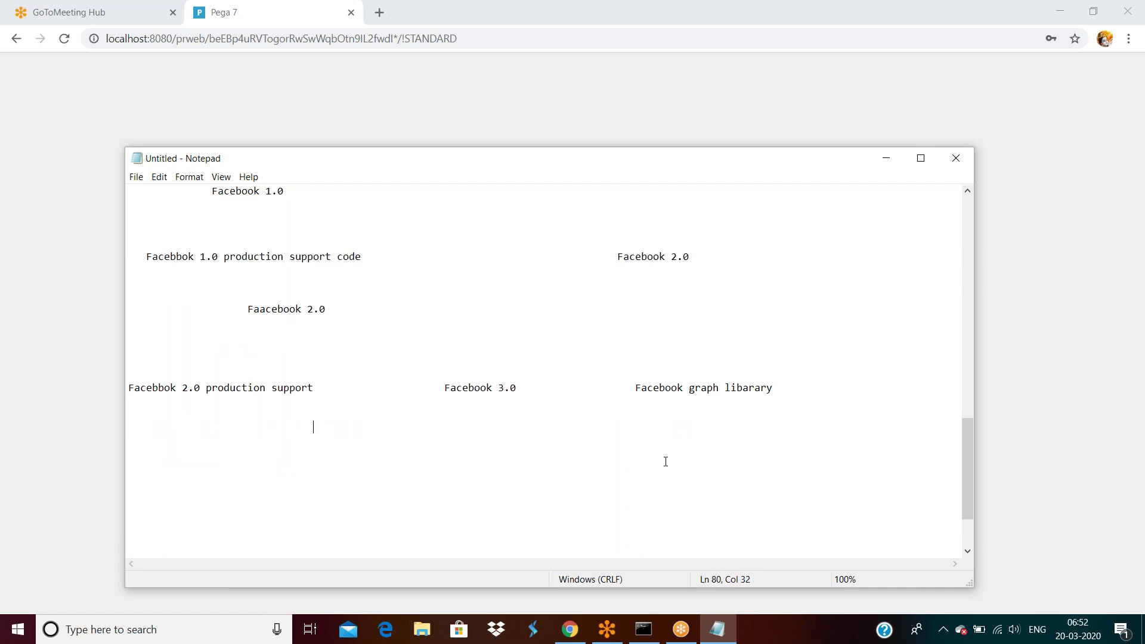
Step: Review the Facebook 2.0 row's entries and add blank lines below it
{"action": "left_click_drag", "start_coordinate": [314, 390], "coordinate": [140, 389]}
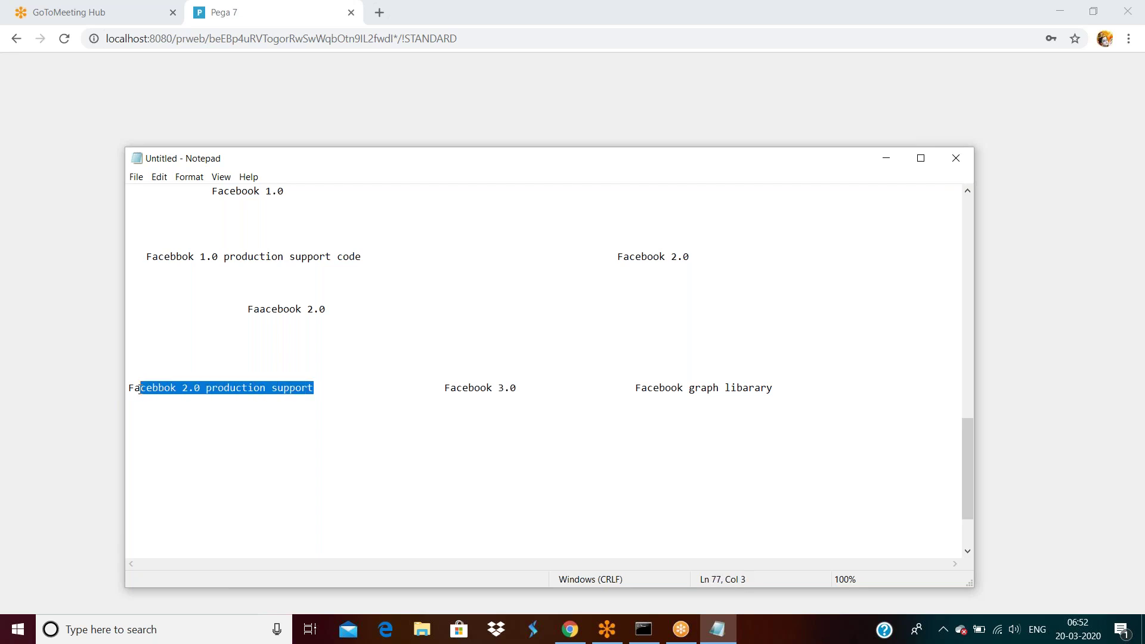
{"action": "double_click", "coordinate": [489, 389]}
{"action": "left_click", "coordinate": [524, 391]}
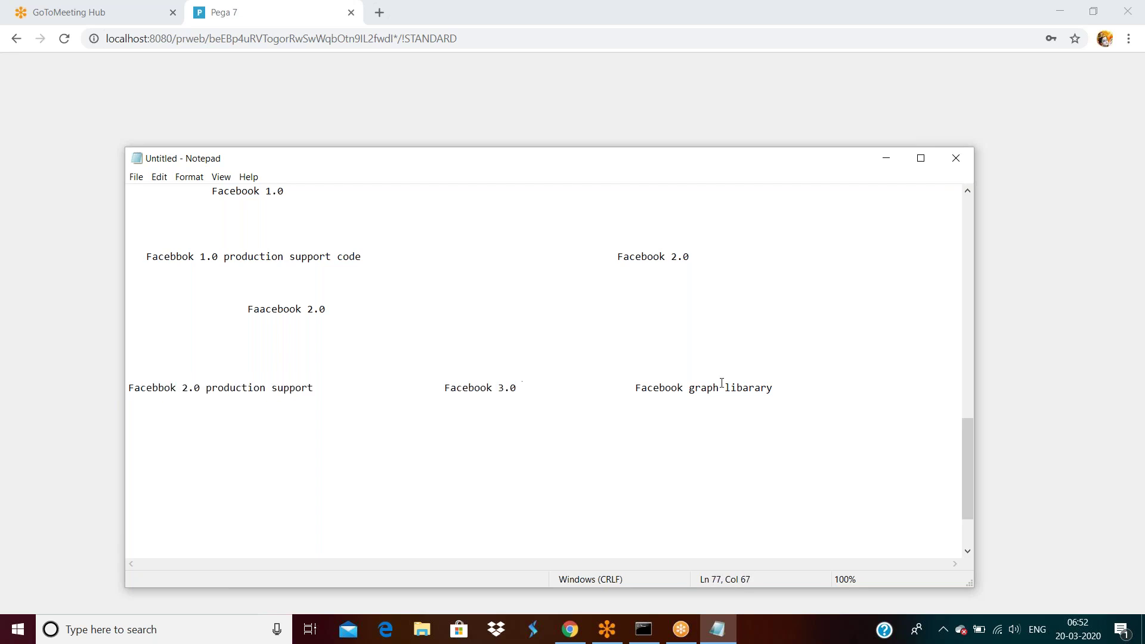
{"action": "left_click", "coordinate": [815, 390]}
{"action": "key", "text": "Return"}
{"action": "key", "text": "Return"}
{"action": "key", "text": "Return"}
{"action": "key", "text": "Return"}
{"action": "key", "text": "Return"}
Step: Type 'Facebook Graphlibary' on its own line beneath the Facebook 3.0 row and select it
{"action": "left_click", "coordinate": [314, 387]}
{"action": "left_click_drag", "start_coordinate": [315, 387], "coordinate": [127, 389]}
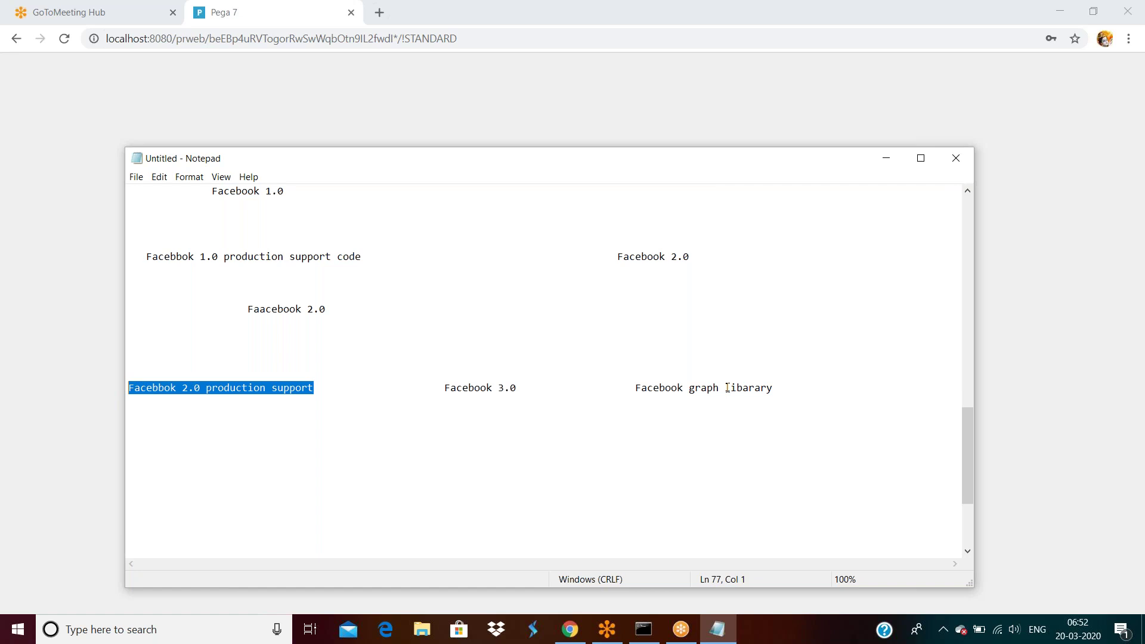
{"action": "left_click", "coordinate": [320, 388]}
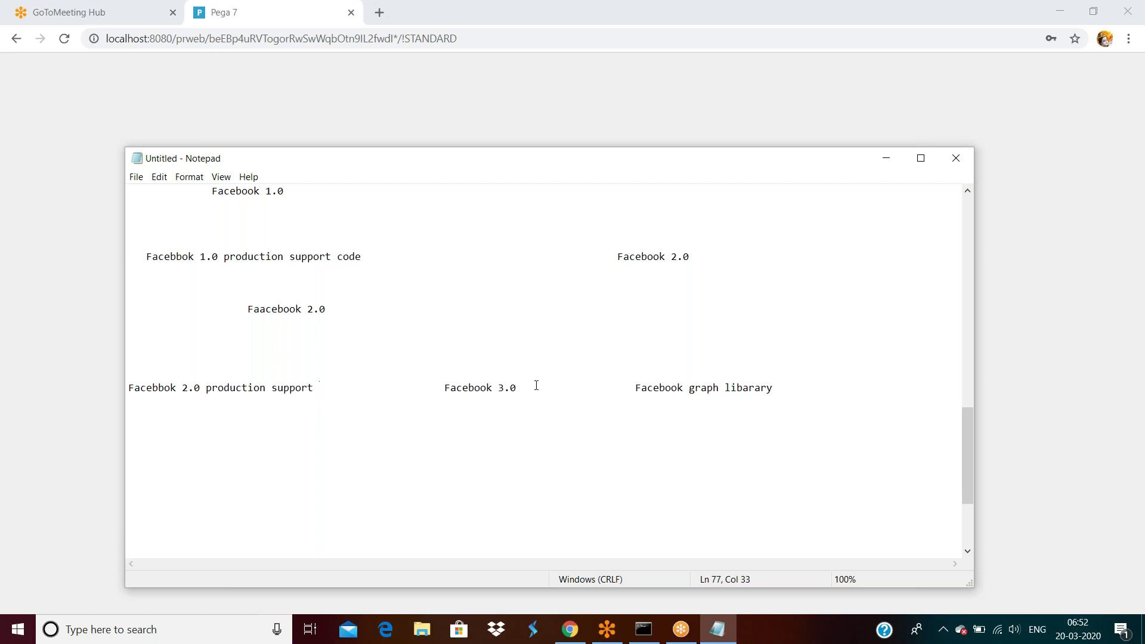
{"action": "left_click", "coordinate": [294, 454]}
{"action": "type", "text": "Facebook Graphlibary"}
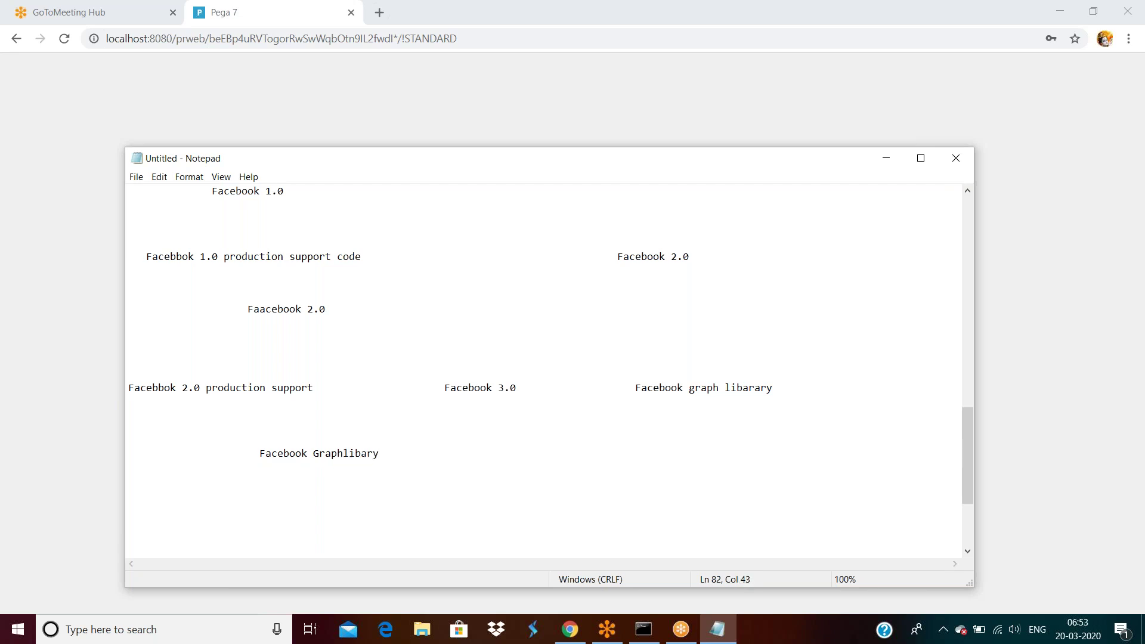
{"action": "scroll", "coordinate": [232, 346], "scroll_direction": "up", "scroll_amount": 3}
{"action": "scroll", "coordinate": [243, 313], "scroll_direction": "down", "scroll_amount": 3}
{"action": "left_click_drag", "start_coordinate": [446, 388], "coordinate": [523, 391]}
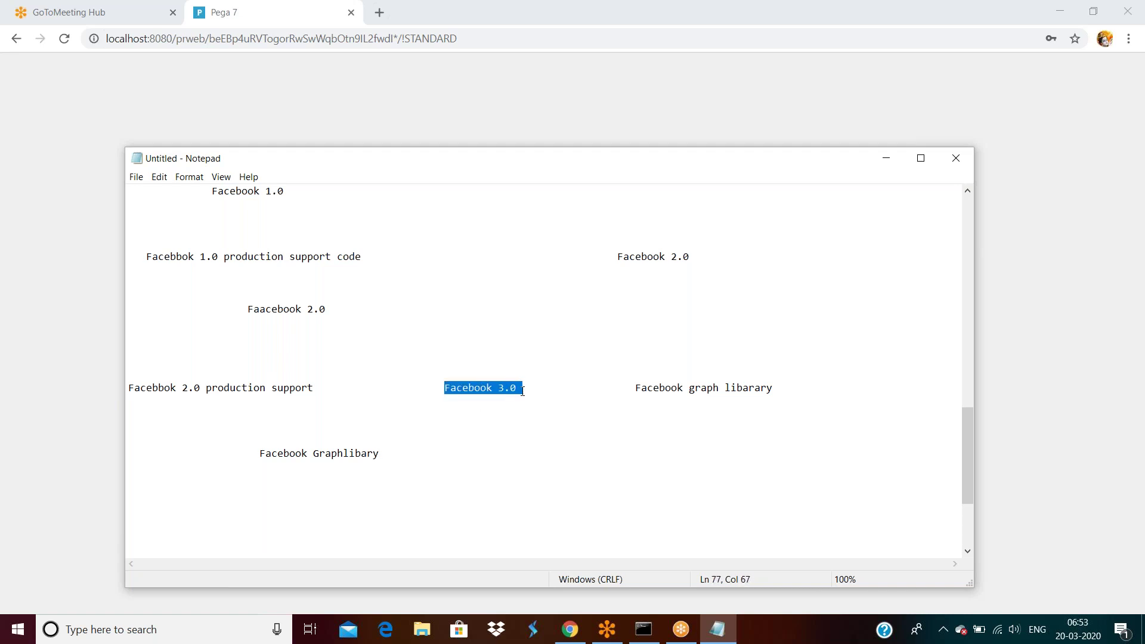
{"action": "left_click", "coordinate": [399, 456]}
{"action": "key", "text": "Return"}
{"action": "key", "text": "Return"}
{"action": "key", "text": "Return"}
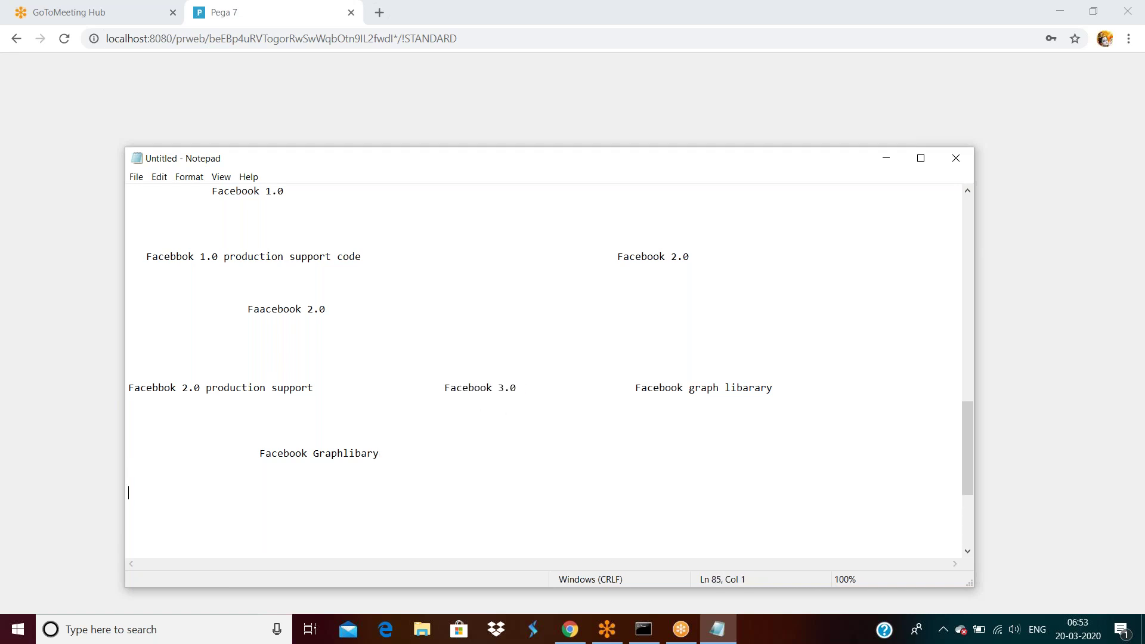
{"action": "left_click_drag", "start_coordinate": [384, 455], "coordinate": [248, 455]}
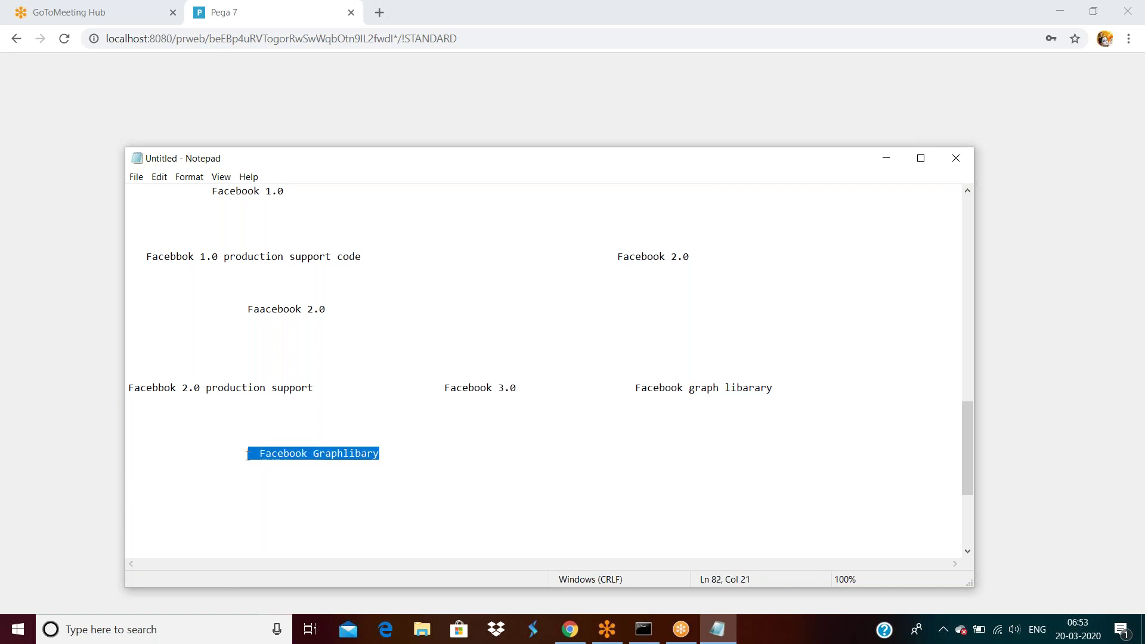
Step: Copy 'Facebook Graphlibary' onto the next line and extend it with 'production support facebook 3.0'
{"action": "key", "text": "ctrl+c"}
{"action": "left_click", "coordinate": [152, 495]}
{"action": "key", "text": "ctrl+v"}
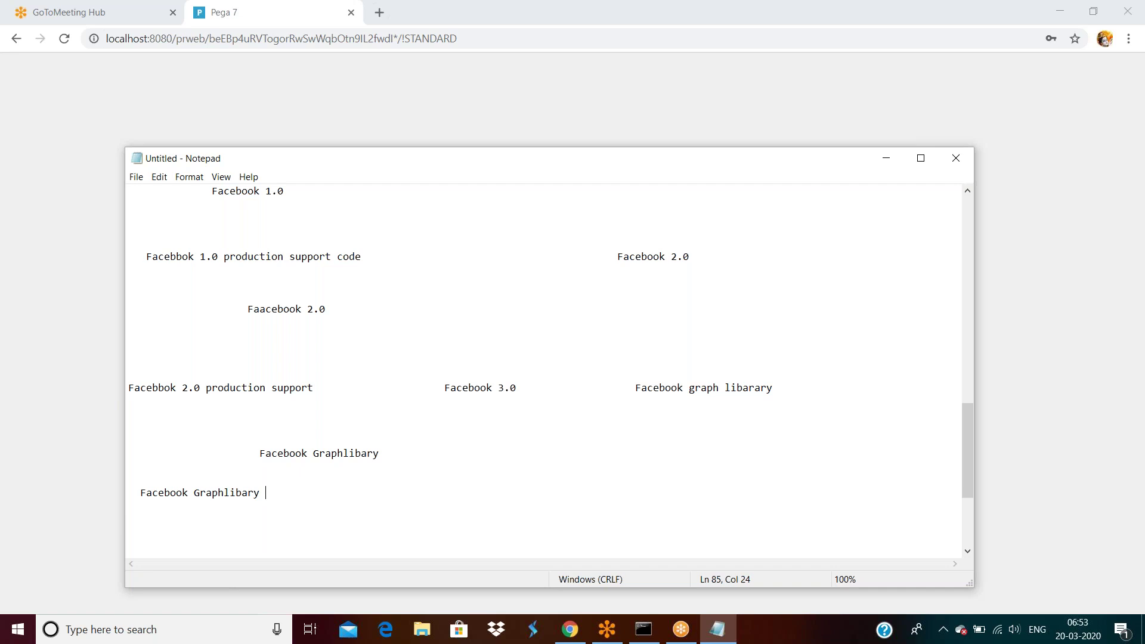
{"action": "type", "text": "production support fac"}
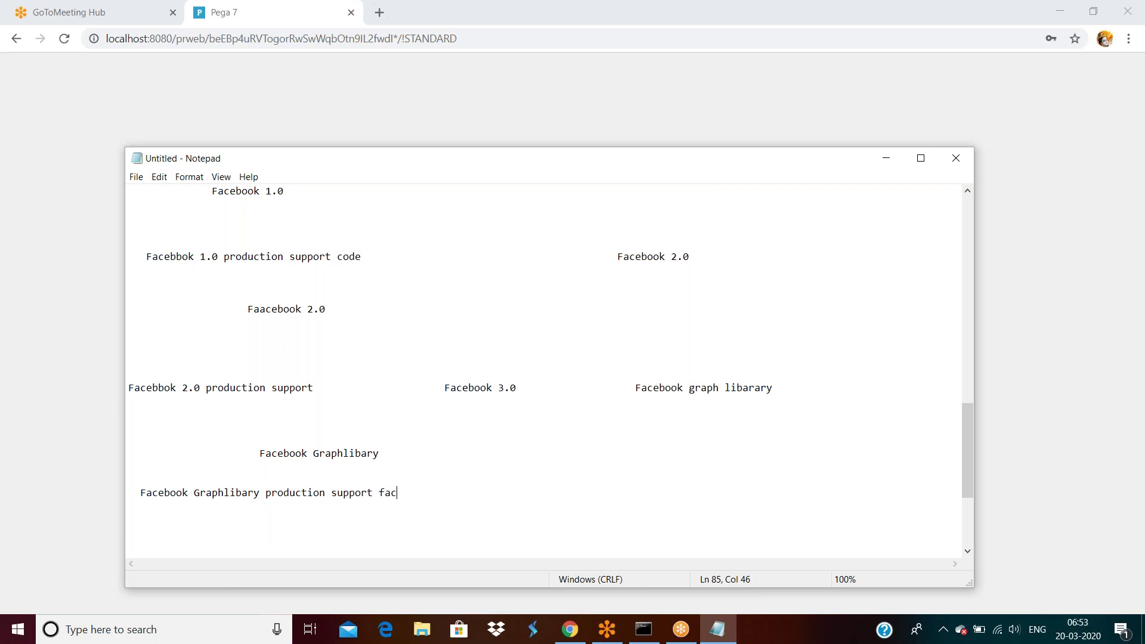
{"action": "type", "text": "ebook 3.0"}
{"action": "key", "text": "Return"}
{"action": "key", "text": "Return"}
{"action": "key", "text": "Return"}
{"action": "key", "text": "Return"}
Step: Begin an indented 'Facebook 3.0' line beneath the production support line
{"action": "left_click_drag", "start_coordinate": [374, 493], "coordinate": [230, 494]}
{"action": "left_click", "coordinate": [289, 532]}
{"action": "type", "text": "Facebook "}
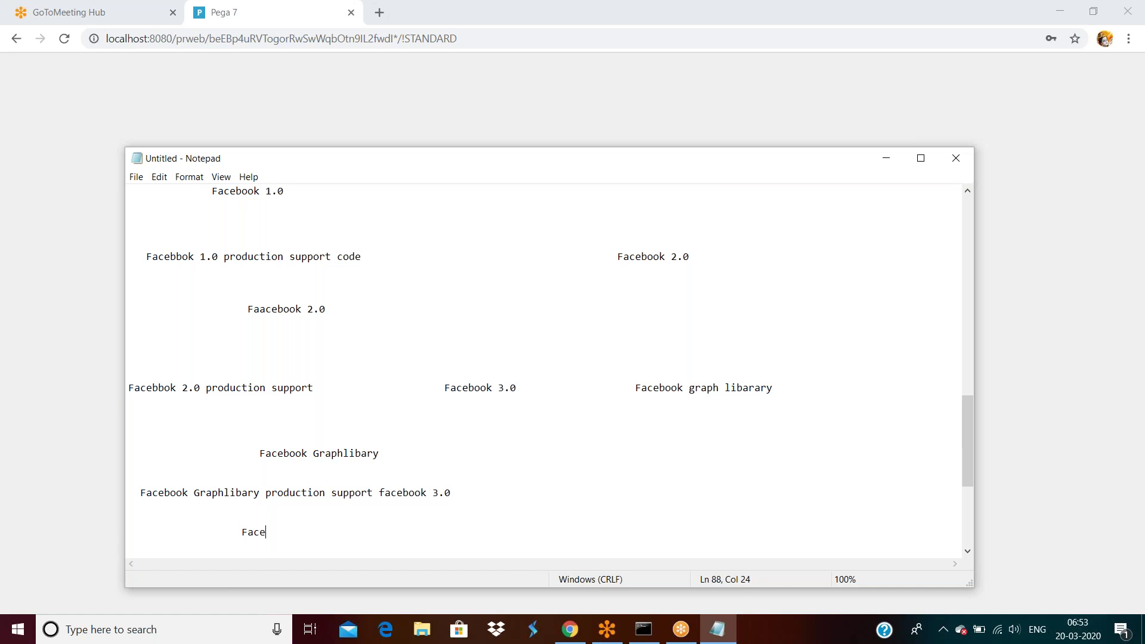
{"action": "type", "text": "3.0"}
{"action": "key", "text": "Return"}
{"action": "key", "text": "Return"}
{"action": "key", "text": "Return"}
{"action": "key", "text": "Return"}
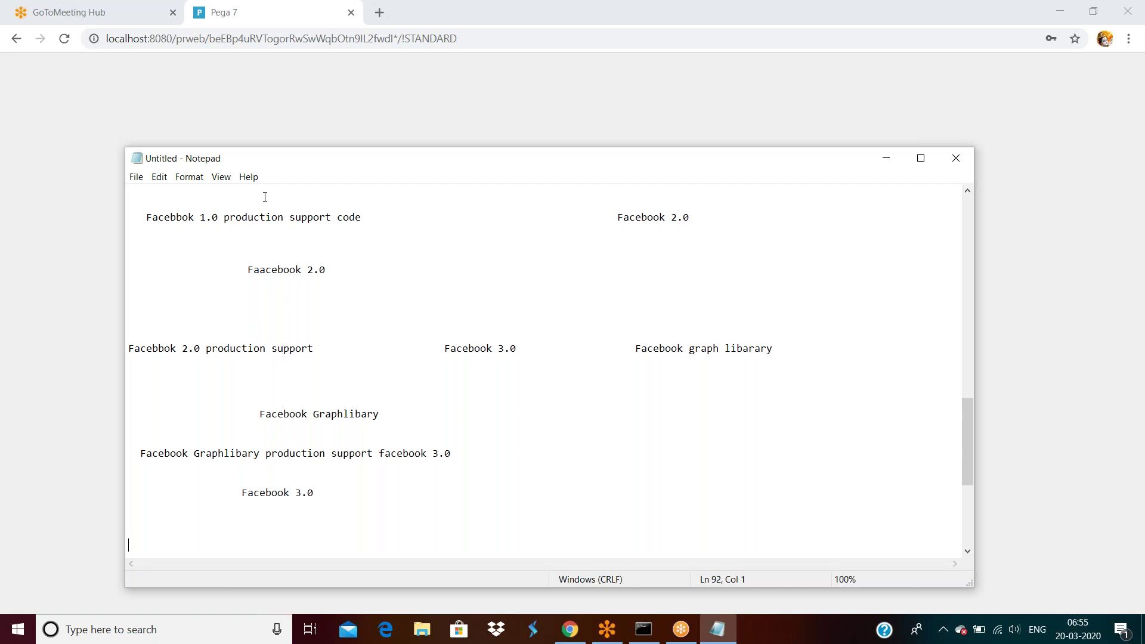
Step: Open a new Chrome tab and enter 'svn' in the address bar without searching
{"action": "left_click", "coordinate": [282, 99]}
{"action": "left_click", "coordinate": [379, 12]}
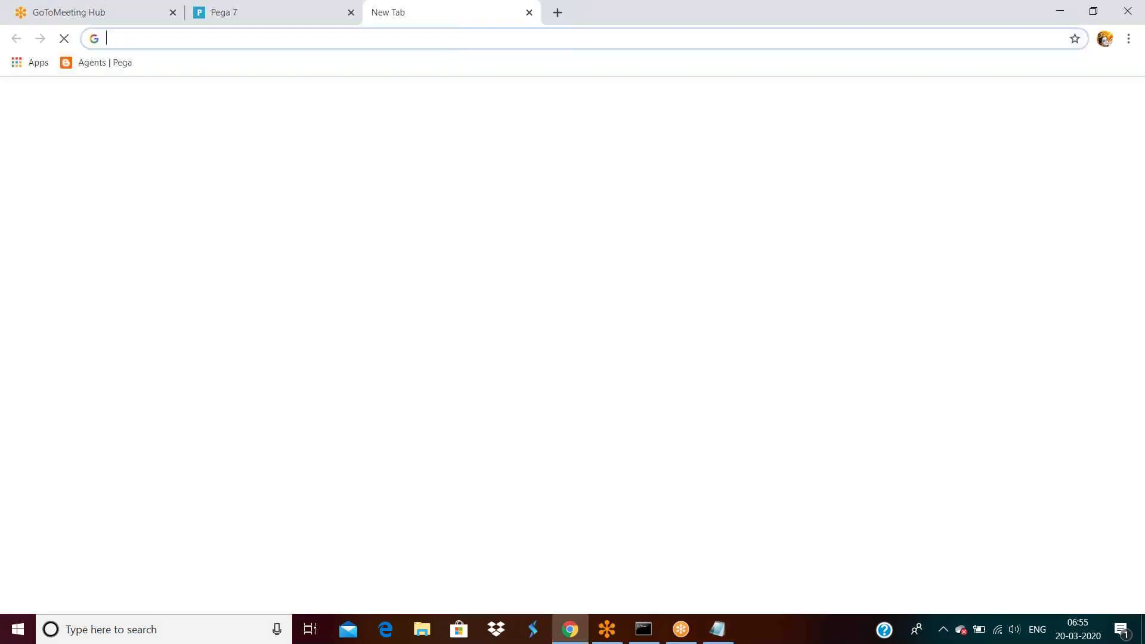
{"action": "type", "text": "git"}
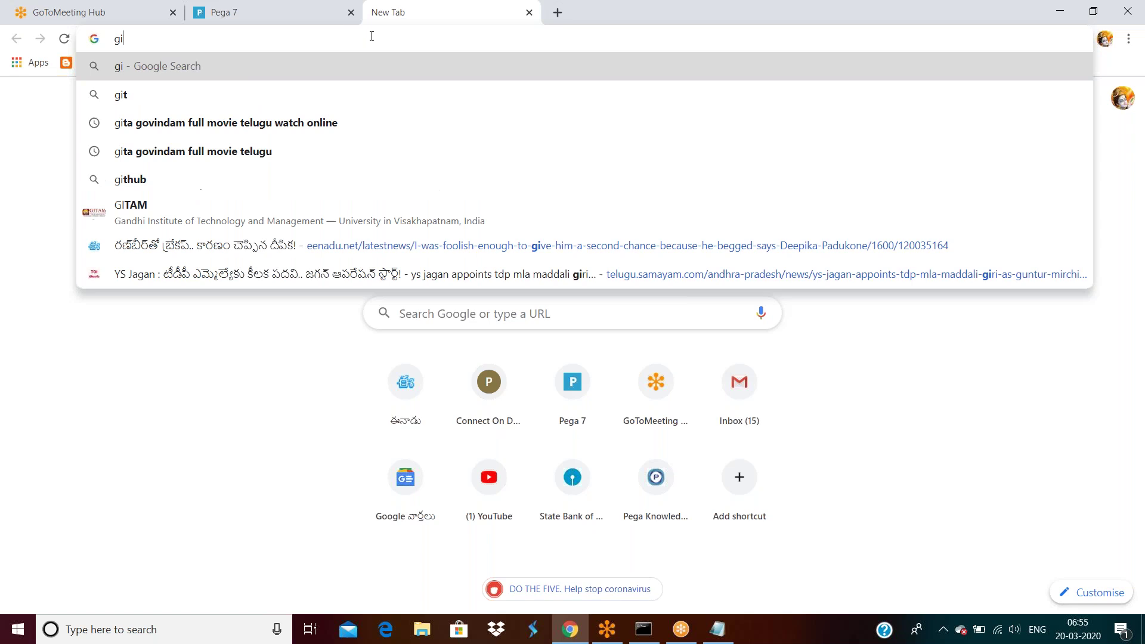
{"action": "key", "text": "BackSpace"}
{"action": "key", "text": "BackSpace"}
{"action": "key", "text": "BackSpace"}
{"action": "type", "text": "csv"}
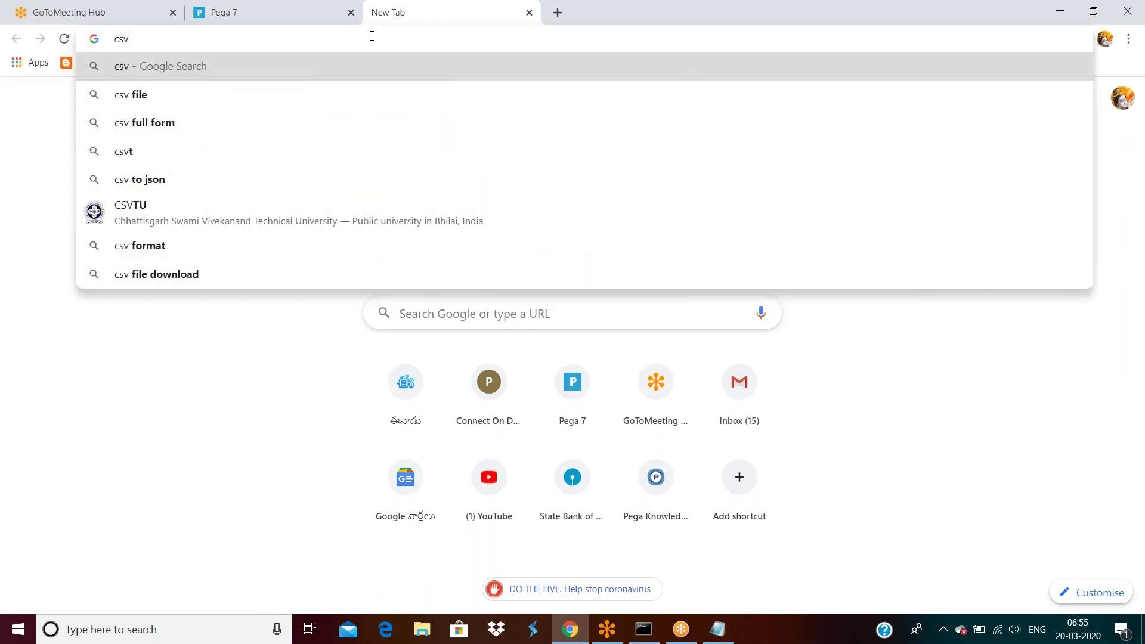
{"action": "key", "text": "BackSpace"}
{"action": "key", "text": "BackSpace"}
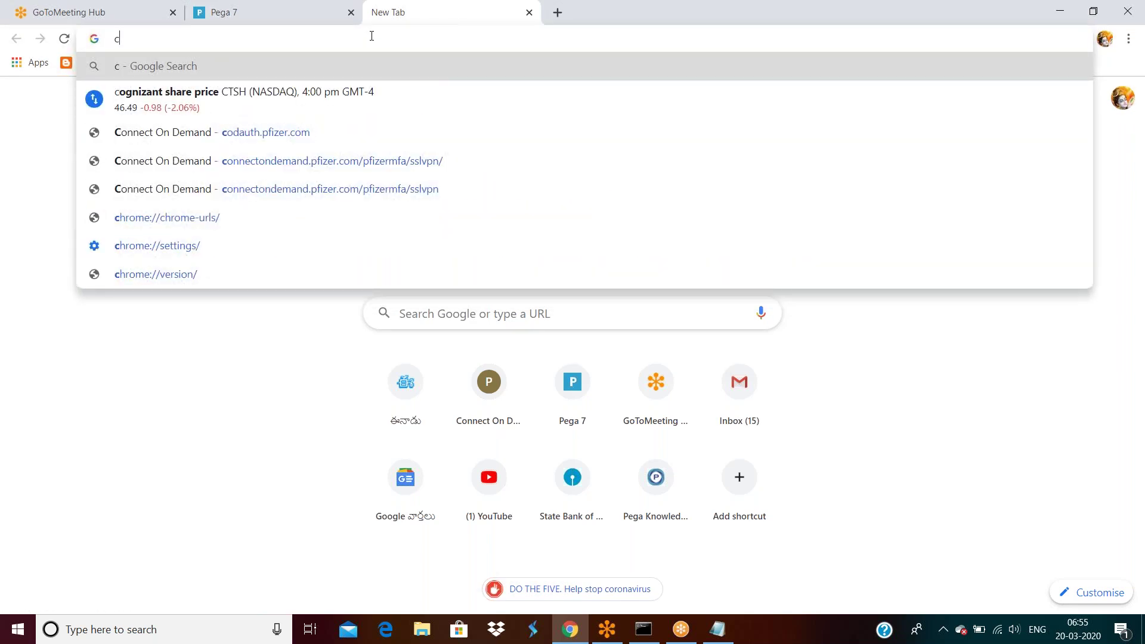
{"action": "type", "text": "vs"}
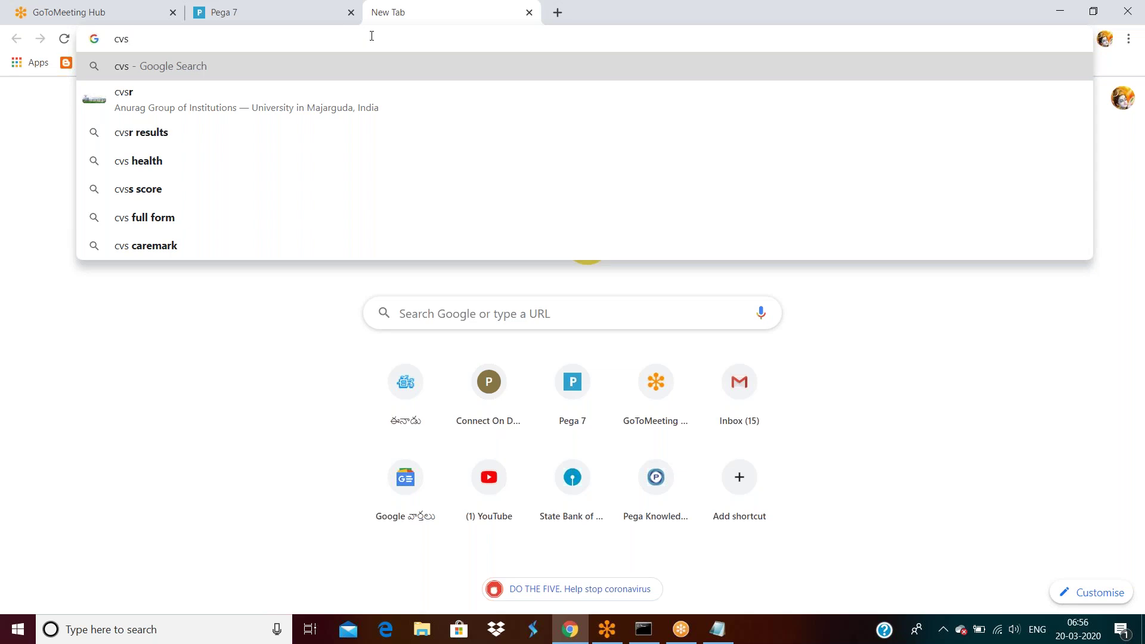
{"action": "key", "text": "BackSpace"}
{"action": "key", "text": "BackSpace"}
{"action": "key", "text": "BackSpace"}
{"action": "type", "text": "svm"}
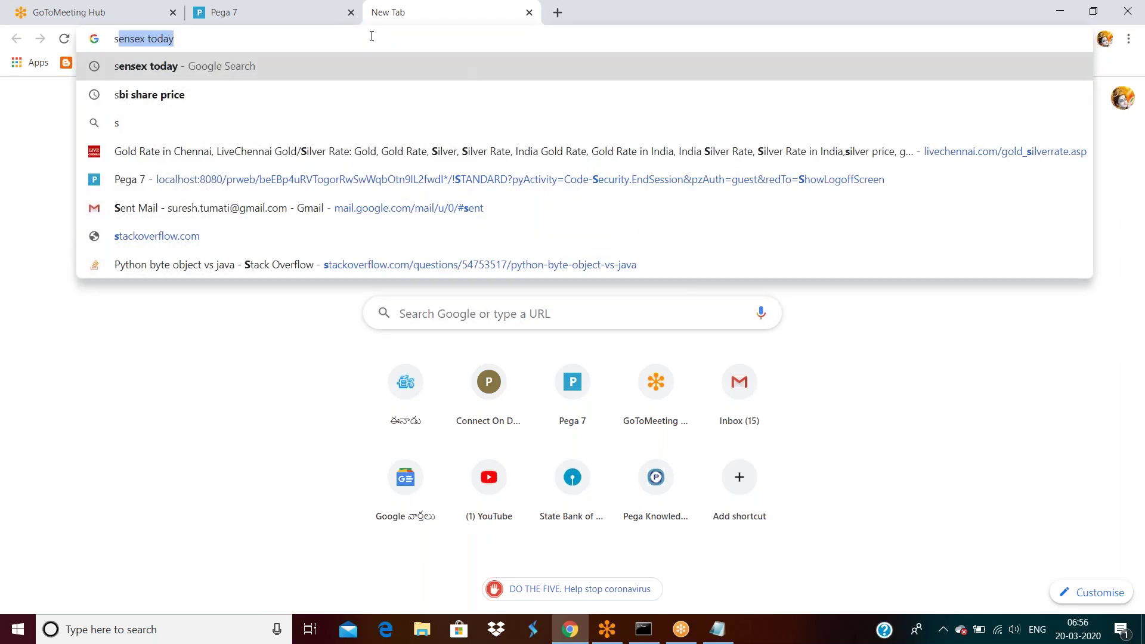
{"action": "key", "text": "BackSpace"}
{"action": "type", "text": "n"}
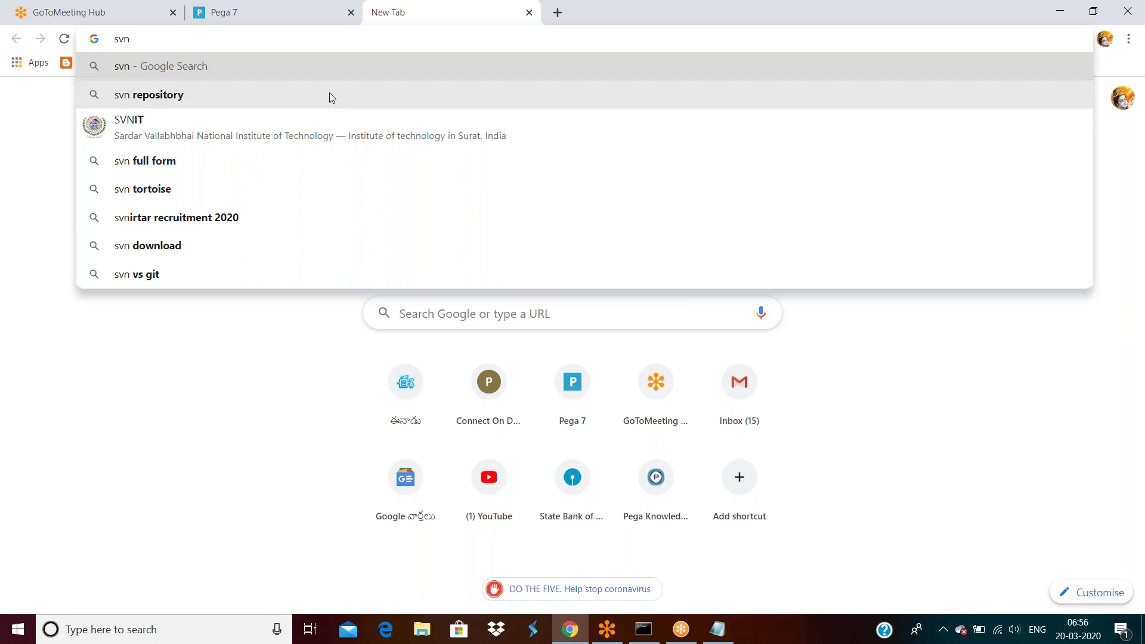
{"action": "left_click", "coordinate": [1071, 422]}
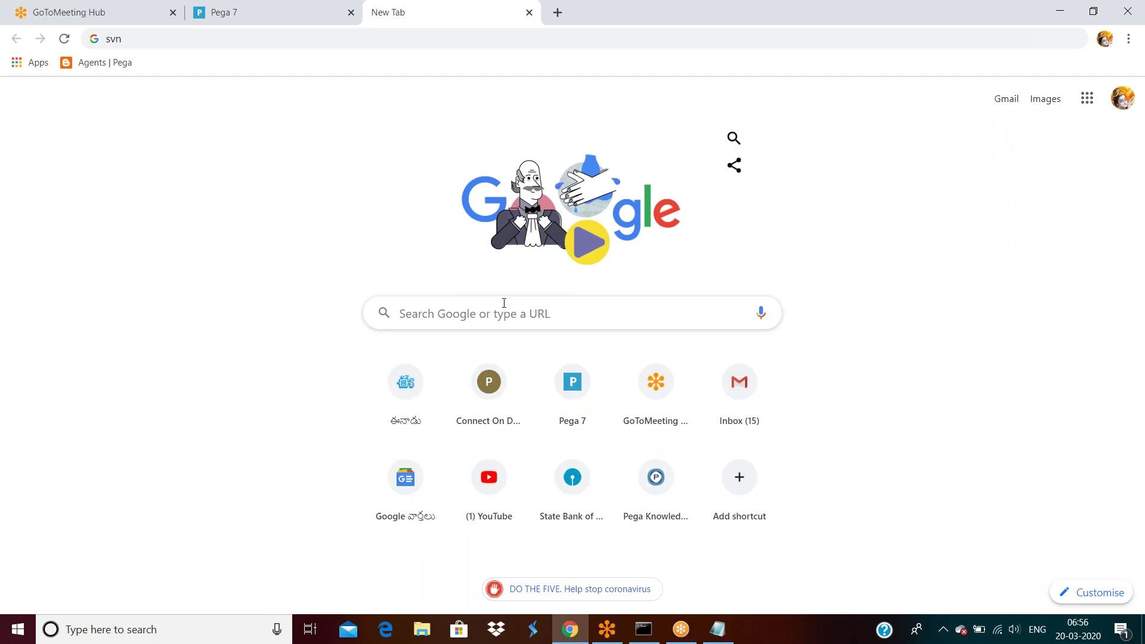
Step: Replace the '02-01-01 -' line in Notepad with a branch1 label (typed 'baanch1')
{"action": "left_click", "coordinate": [718, 629]}
{"action": "scroll", "coordinate": [535, 496], "scroll_direction": "down", "scroll_amount": 6}
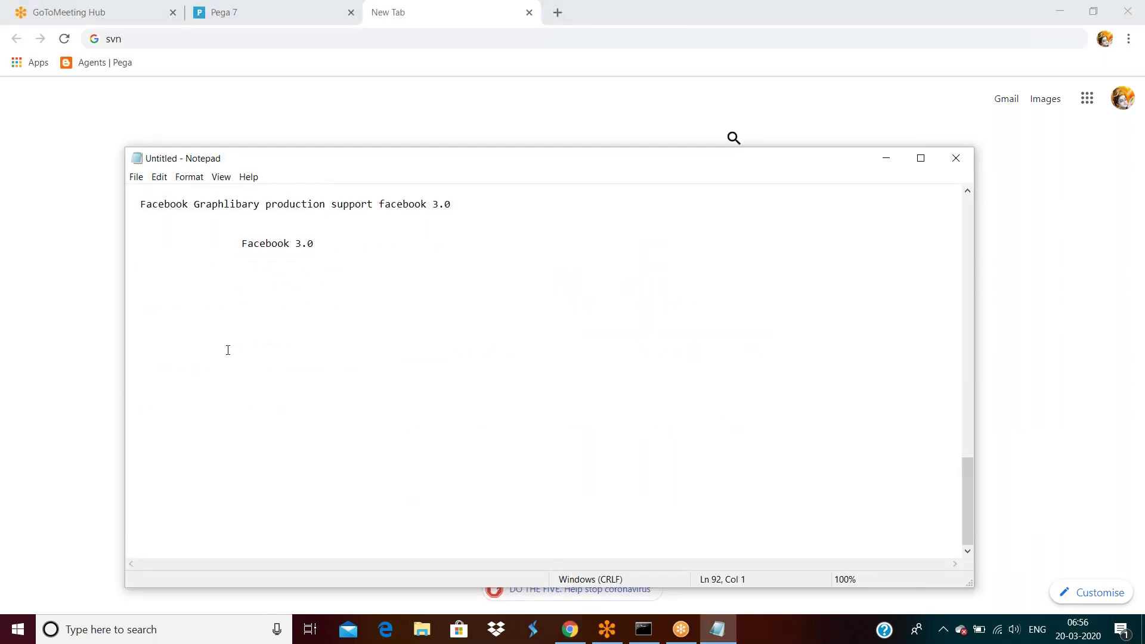
{"action": "scroll", "coordinate": [292, 379], "scroll_direction": "up", "scroll_amount": 20}
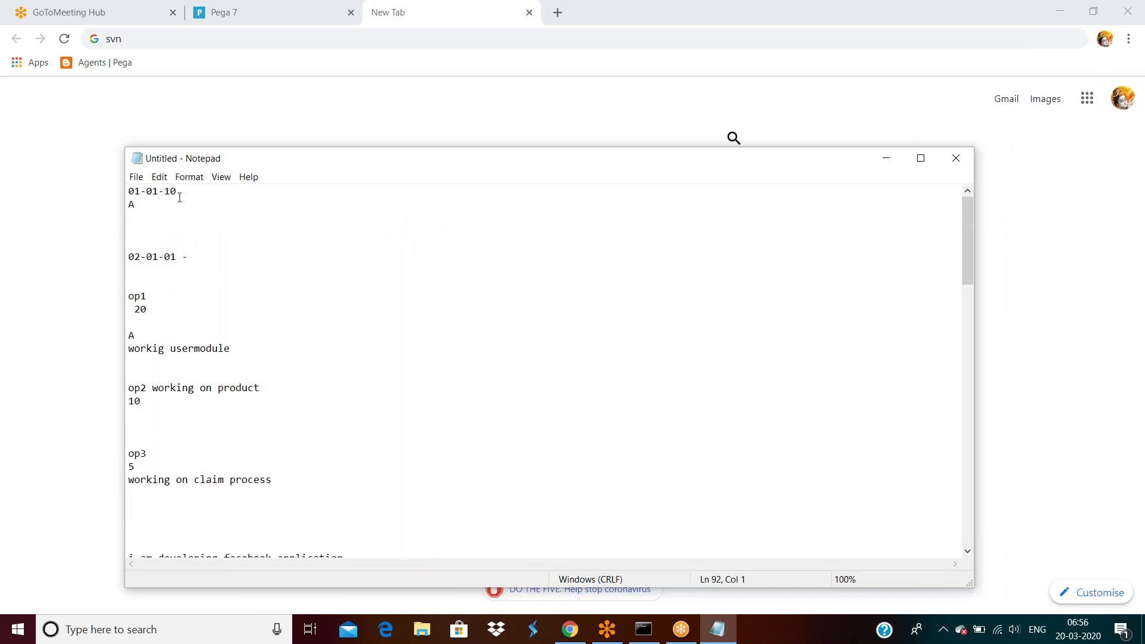
{"action": "left_click_drag", "start_coordinate": [188, 266], "coordinate": [131, 251]}
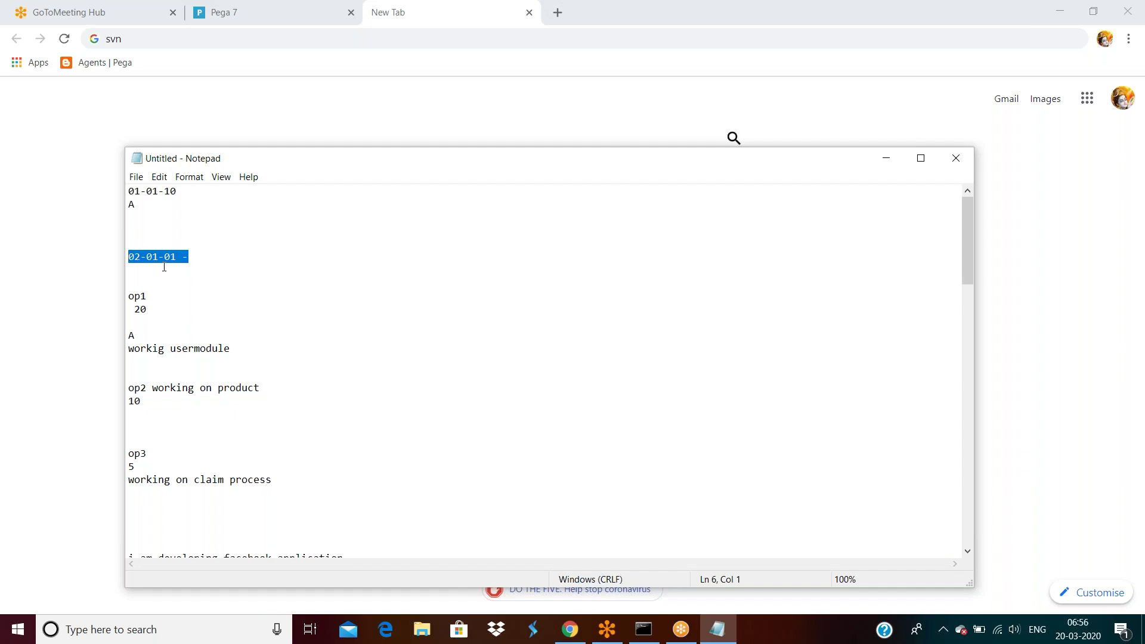
{"action": "key", "text": "Delete"}
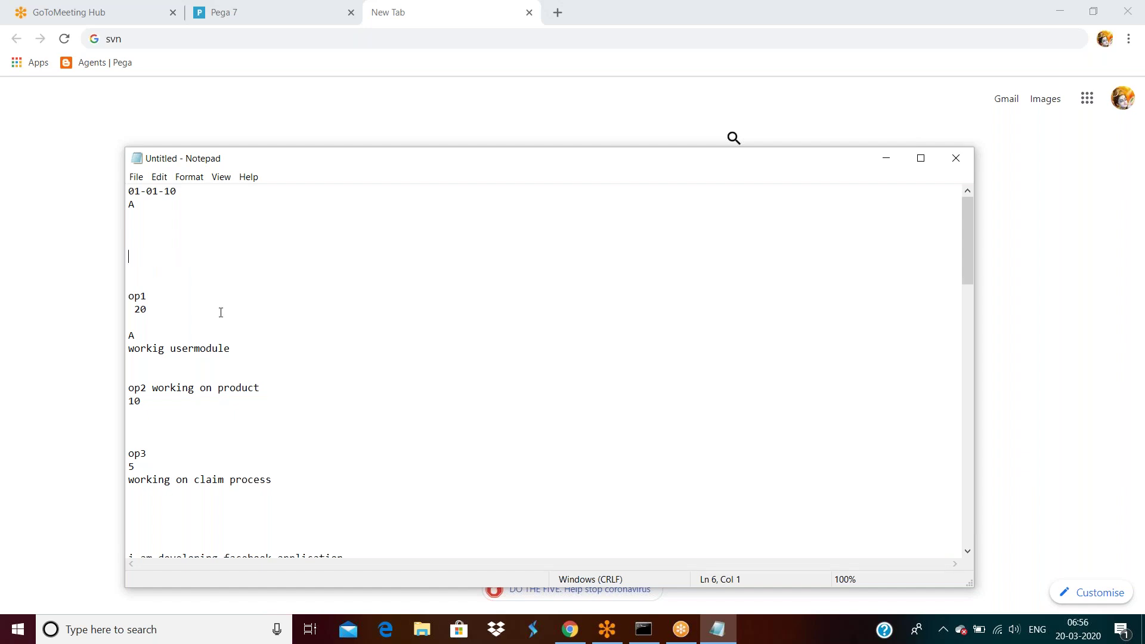
{"action": "type", "text": "ba"}
{"action": "type", "text": "anch1"}
Step: Add a 'branch2' label above op2 and a 'branch3' label above op3
{"action": "left_click", "coordinate": [135, 334]}
{"action": "type", "text": "branch2"}
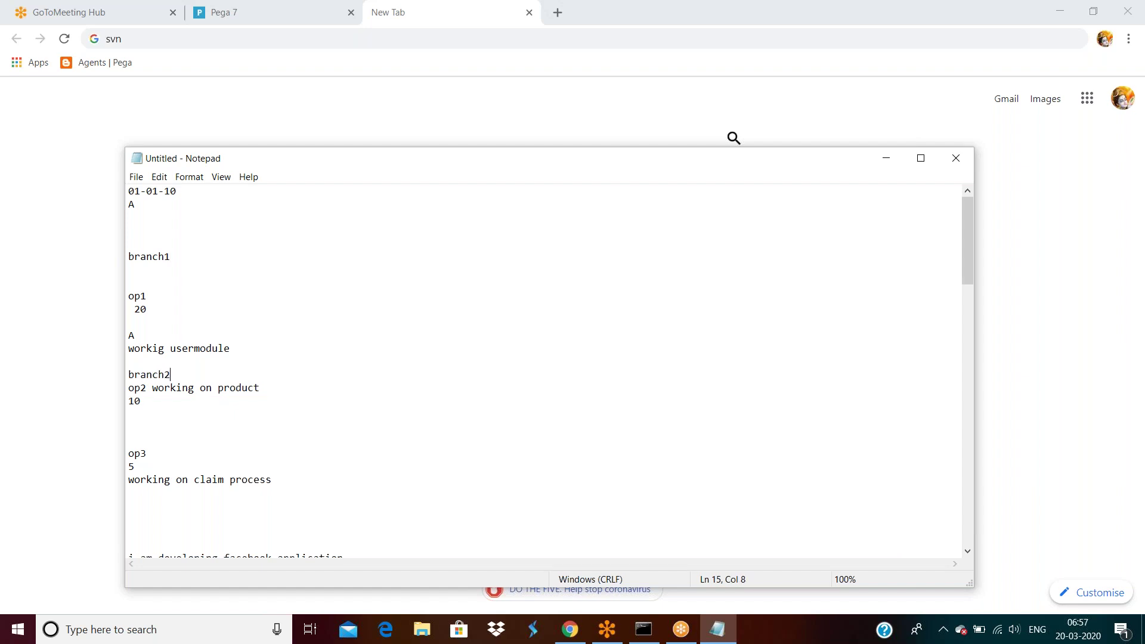
{"action": "left_click", "coordinate": [148, 442]}
{"action": "type", "text": "branch3"}
Step: Highlight the branch1, branch2 and branch3 labels to point them out
{"action": "left_click_drag", "start_coordinate": [138, 204], "coordinate": [127, 192]}
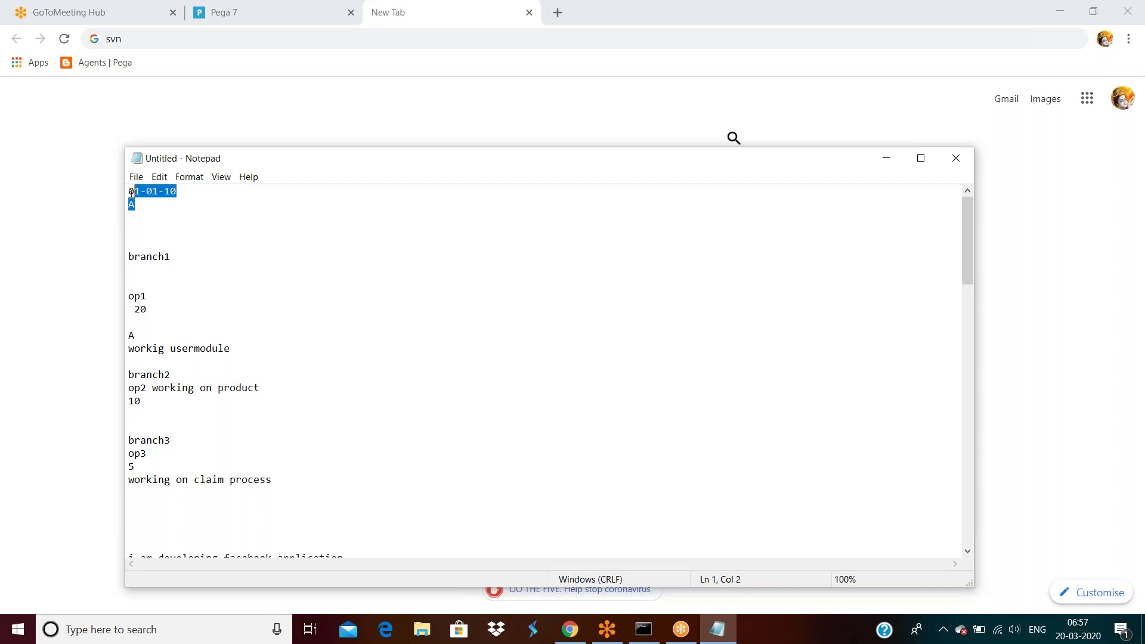
{"action": "left_click", "coordinate": [177, 255]}
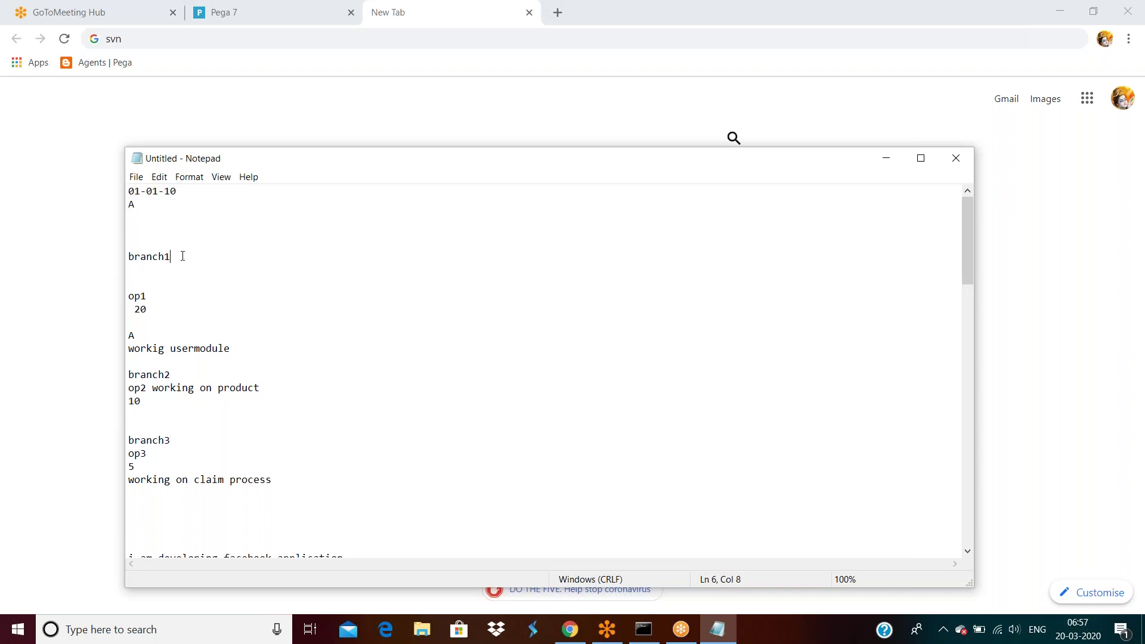
{"action": "right_click", "coordinate": [176, 256]}
{"action": "left_click", "coordinate": [152, 257]}
{"action": "double_click", "coordinate": [152, 257]}
{"action": "double_click", "coordinate": [169, 372]}
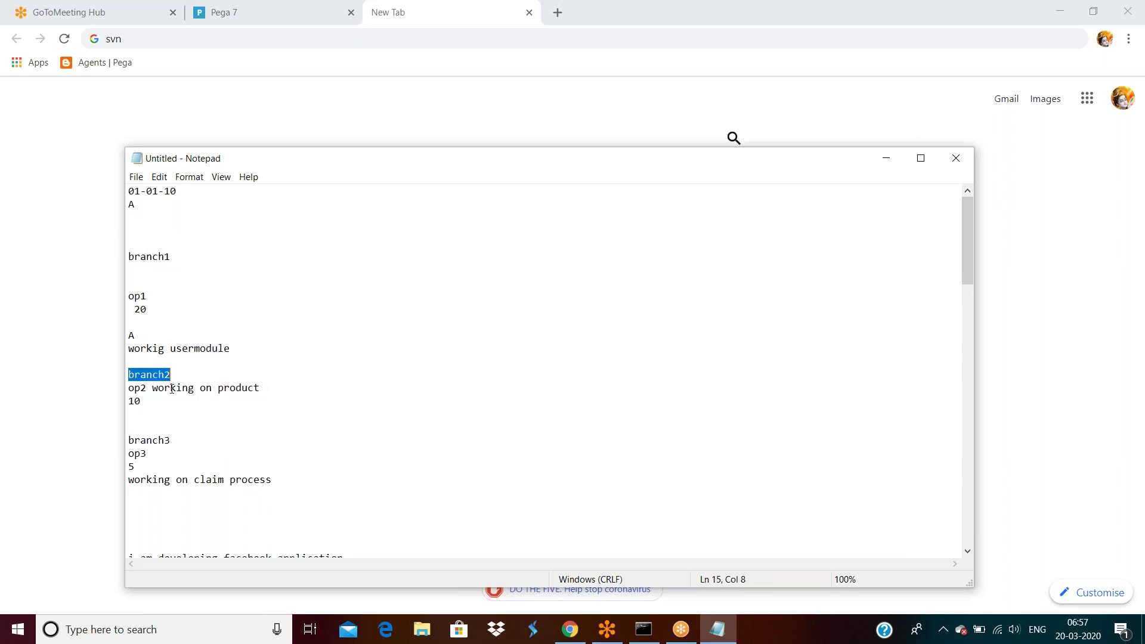
{"action": "double_click", "coordinate": [168, 444]}
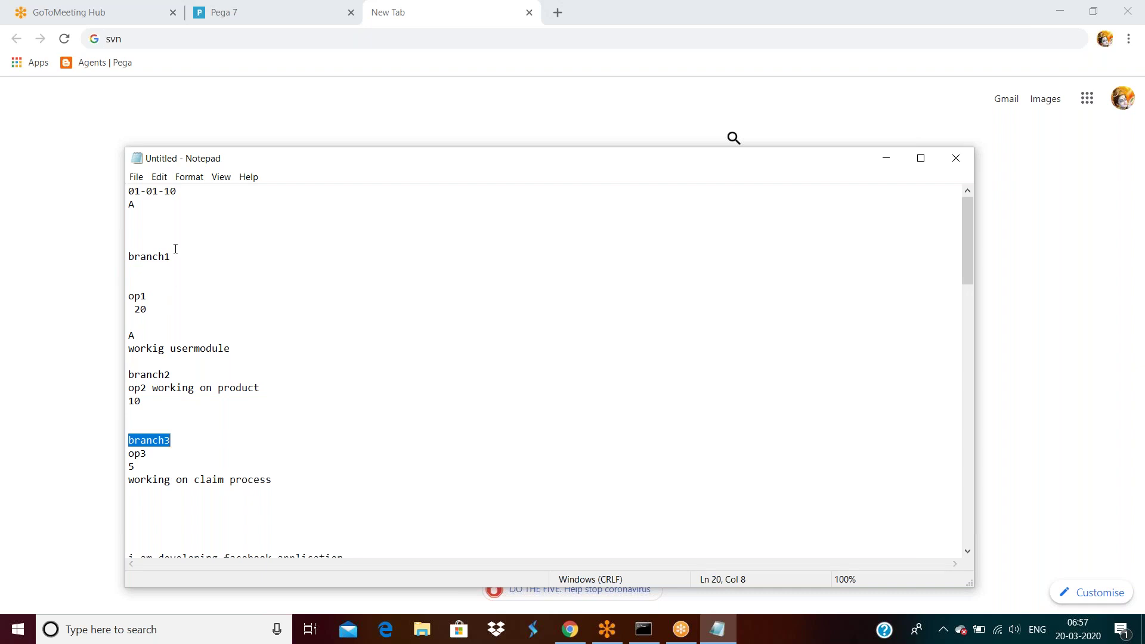
{"action": "left_click", "coordinate": [134, 207]}
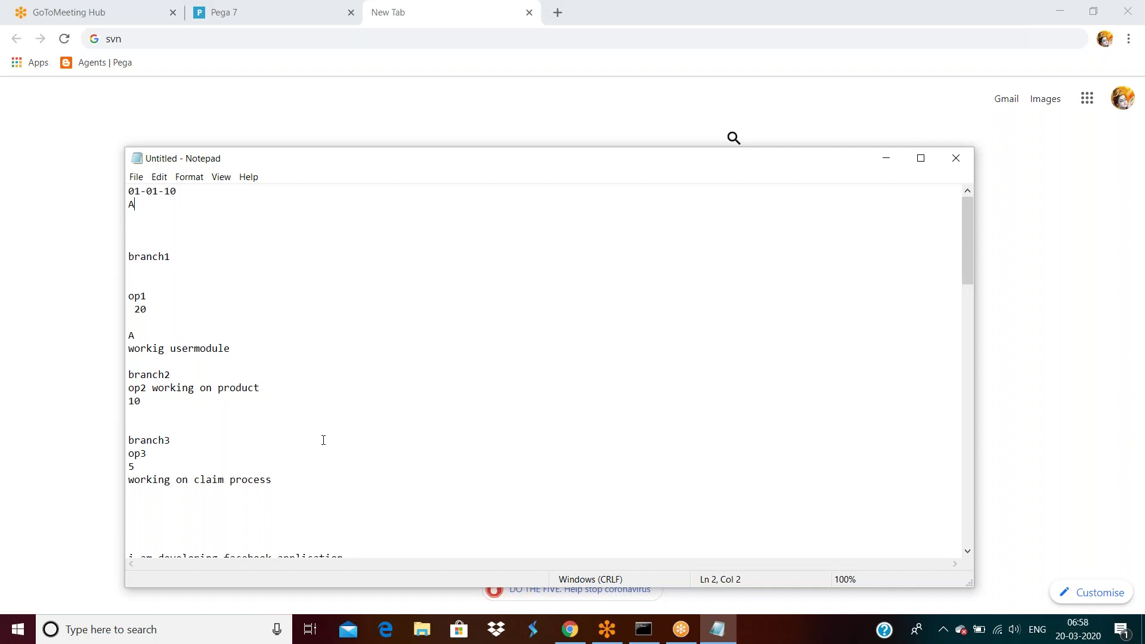
Step: Add a 'private edit private rulest' line below 'working on claim process'
{"action": "scroll", "coordinate": [388, 447], "scroll_direction": "down", "scroll_amount": 5}
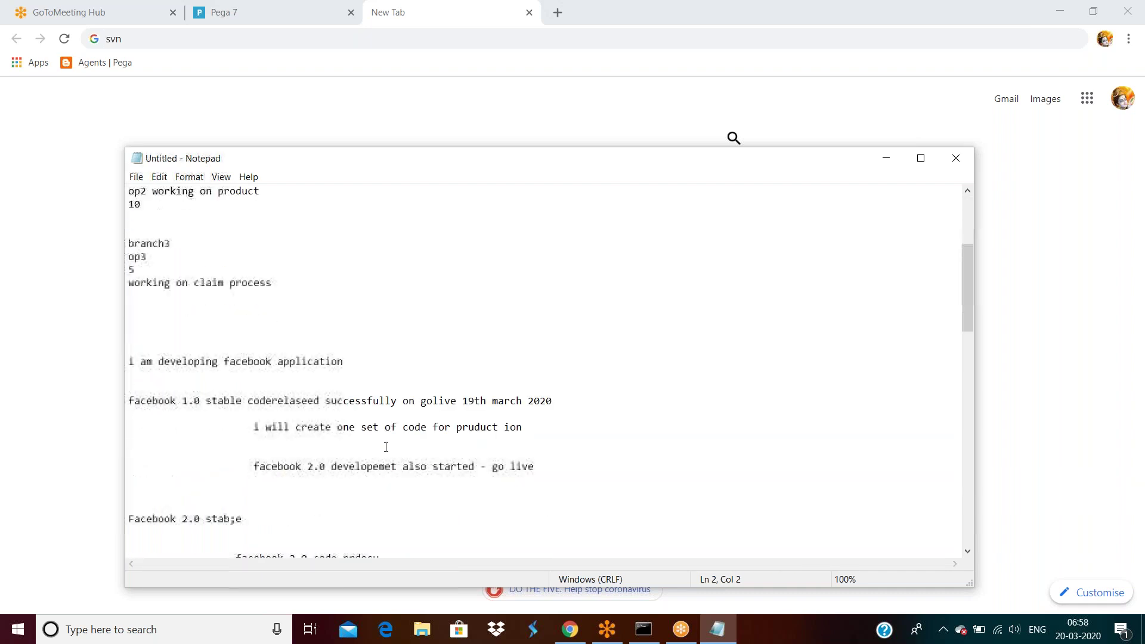
{"action": "scroll", "coordinate": [401, 471], "scroll_direction": "up", "scroll_amount": 5}
{"action": "scroll", "coordinate": [363, 489], "scroll_direction": "down", "scroll_amount": 2}
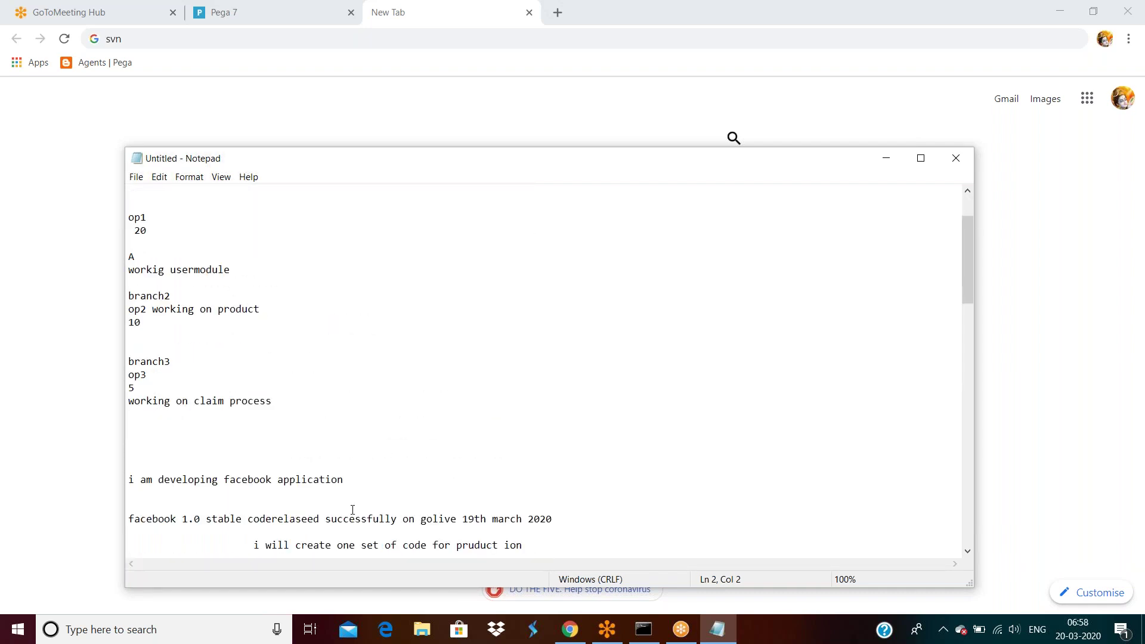
{"action": "left_click", "coordinate": [297, 401]}
{"action": "key", "text": "Return"}
{"action": "key", "text": "Return"}
{"action": "key", "text": "Return"}
{"action": "key", "text": "Return"}
{"action": "type", "text": "private edit"}
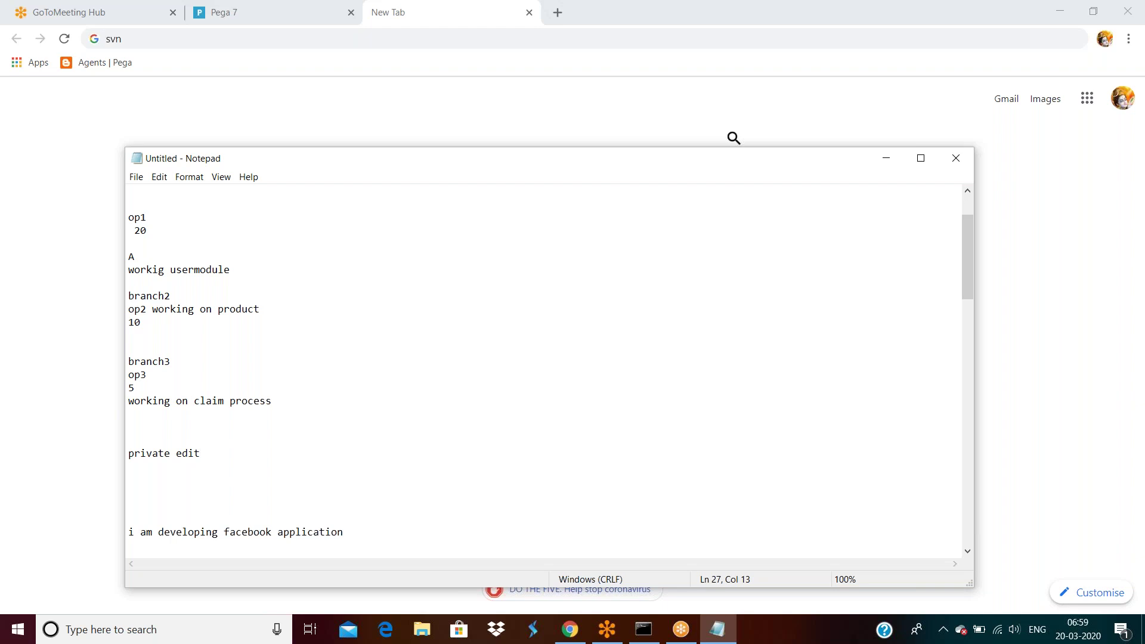
{"action": "type", "text": " private rulest"}
Step: Add lines for branch ruleset, application ruleset, production and application rulesets, and pega ruleset
{"action": "key", "text": "Return"}
{"action": "type", "text": "branch ruleset"}
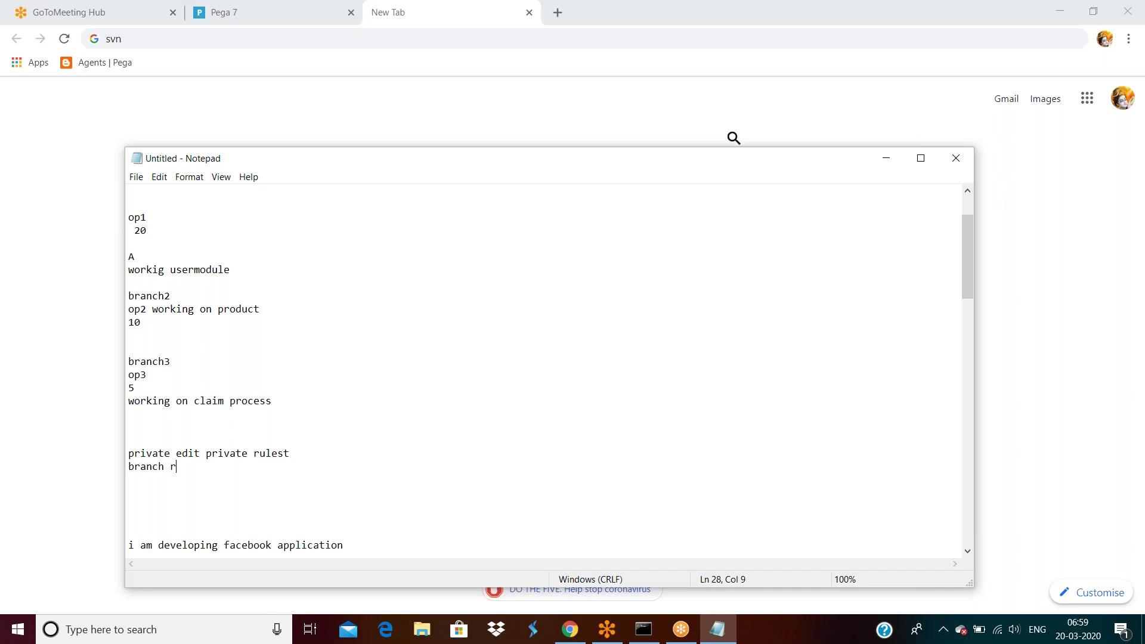
{"action": "key", "text": "Return"}
{"action": "key", "text": "Return"}
{"action": "type", "text": "a"}
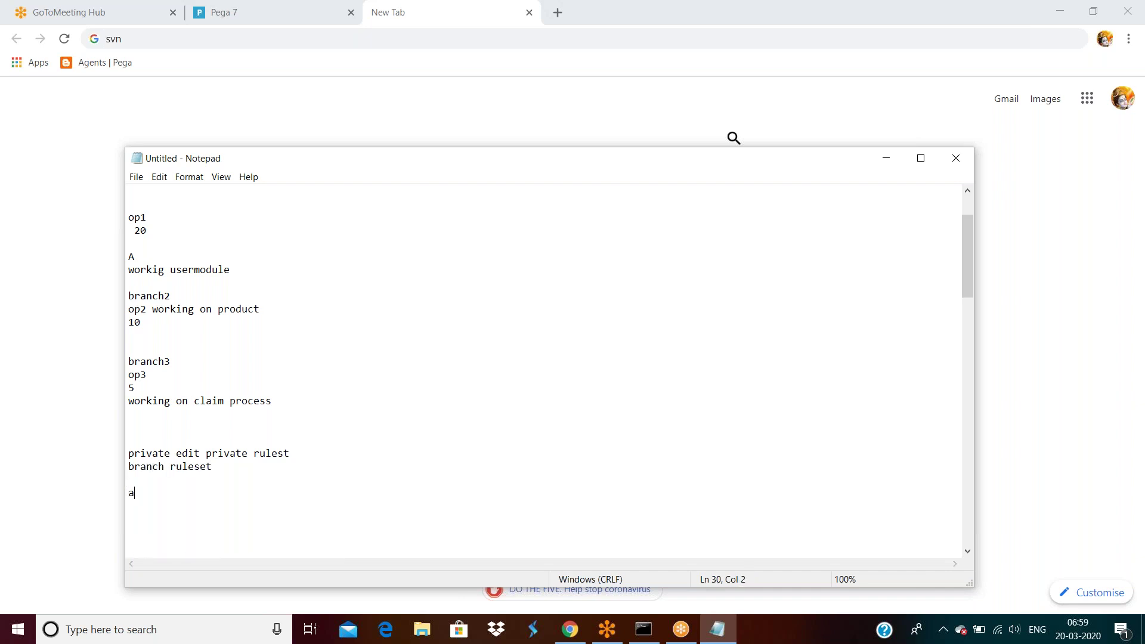
{"action": "type", "text": "pplication ruleset"}
{"action": "key", "text": "Return"}
{"action": "key", "text": "Return"}
{"action": "type", "text": "production rulset  "}
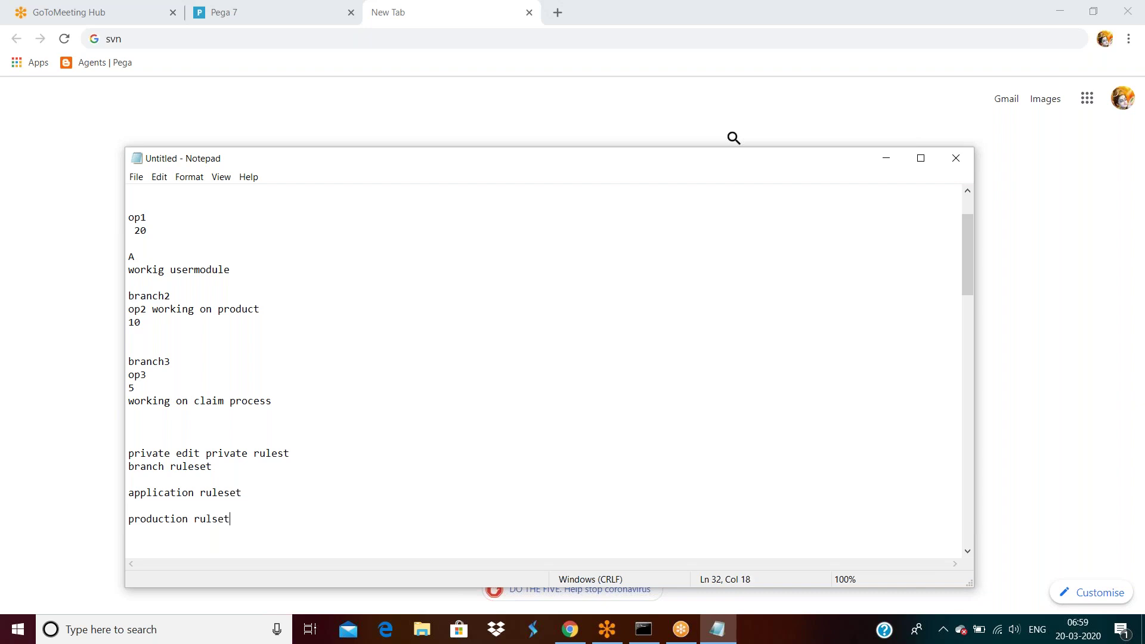
{"action": "type", "text": "applicaiton rulet"}
{"action": "key", "text": "Return"}
{"action": "key", "text": "Return"}
{"action": "key", "text": "Return"}
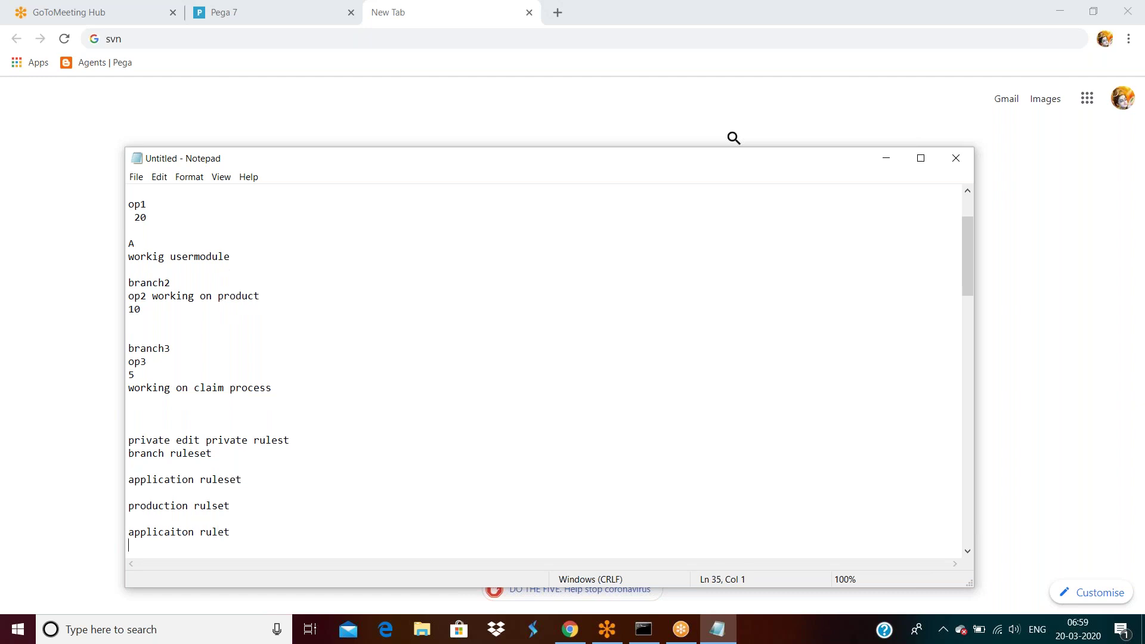
{"action": "type", "text": "peg"}
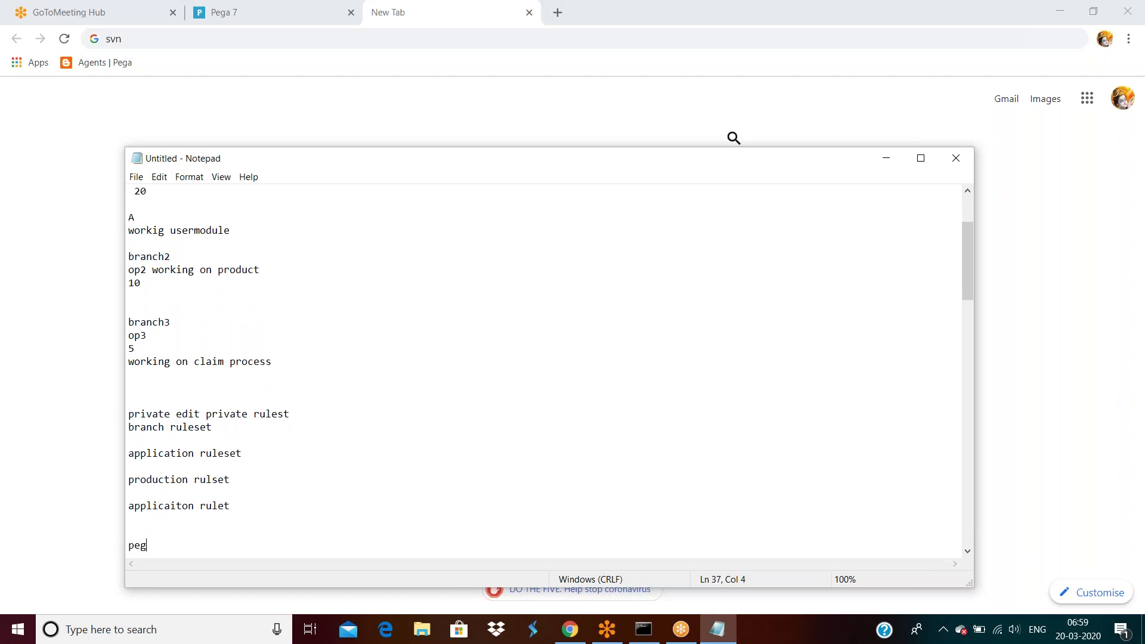
{"action": "type", "text": "aruslet"}
Step: Scroll back to the top of the notes and bring the Chrome window to the front
{"action": "left_click", "coordinate": [252, 454]}
{"action": "scroll", "coordinate": [198, 384], "scroll_direction": "up", "scroll_amount": 3}
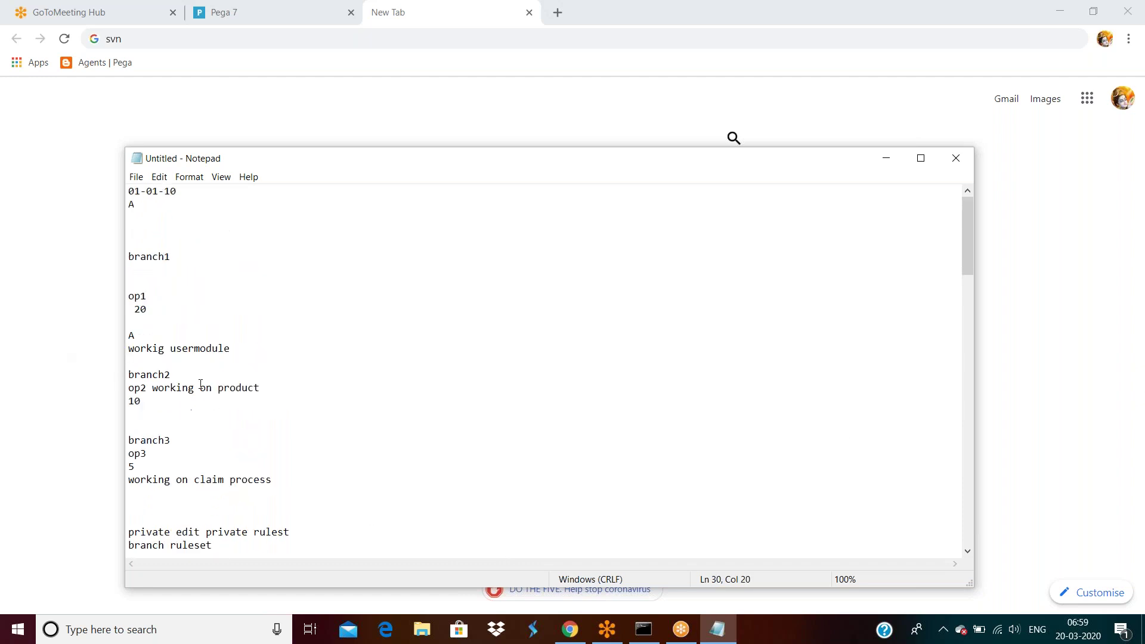
{"action": "left_click", "coordinate": [140, 206]}
{"action": "scroll", "coordinate": [171, 272], "scroll_direction": "down", "scroll_amount": 4}
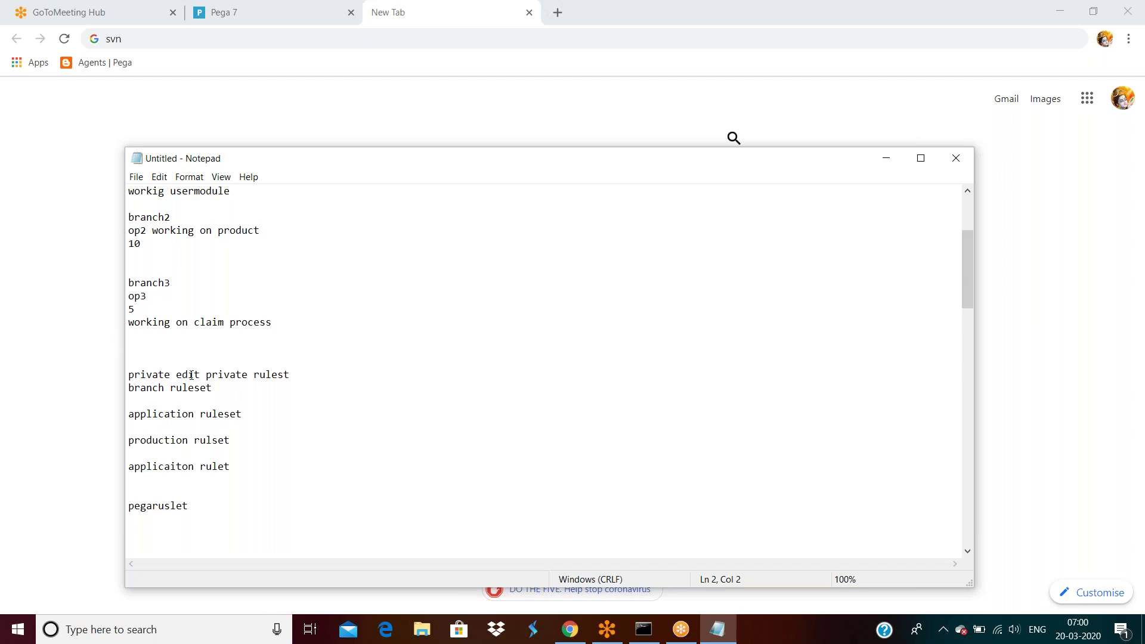
{"action": "scroll", "coordinate": [202, 371], "scroll_direction": "up", "scroll_amount": 1}
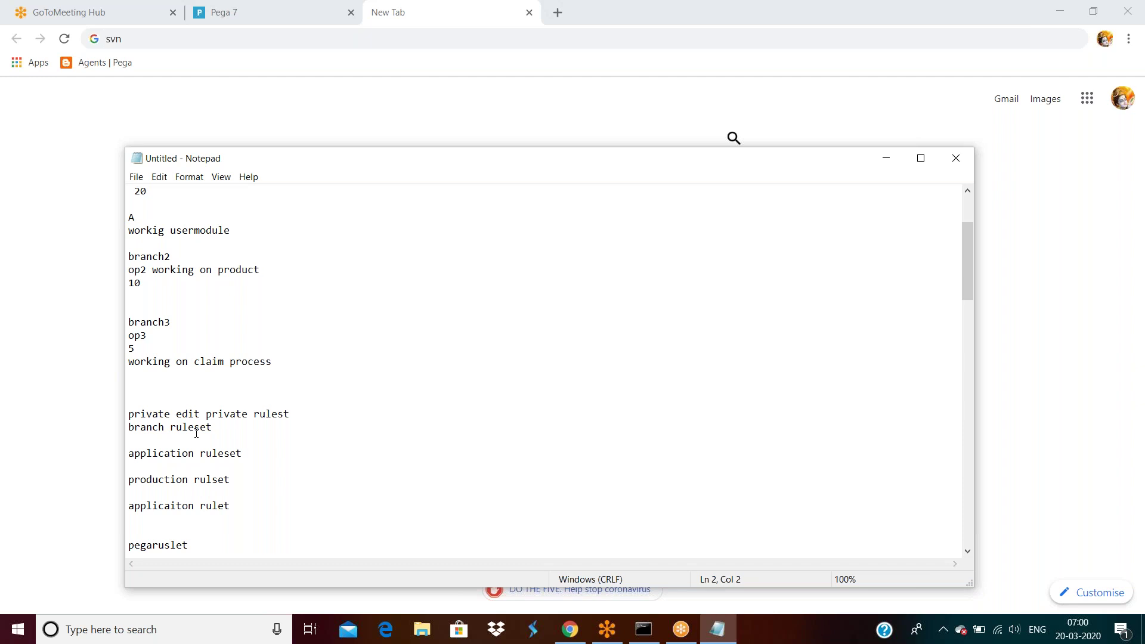
{"action": "scroll", "coordinate": [205, 431], "scroll_direction": "up", "scroll_amount": 3}
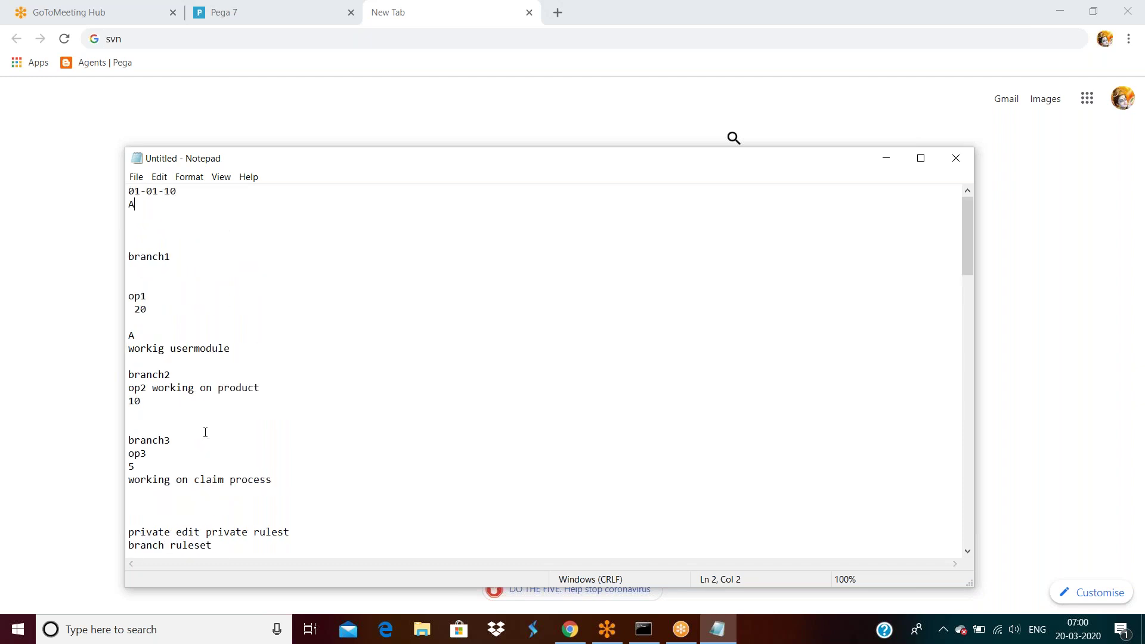
{"action": "left_click", "coordinate": [42, 188]}
Step: Switch to the Pega 7 tab and log in with the prefilled credentials
{"action": "left_click", "coordinate": [221, 16]}
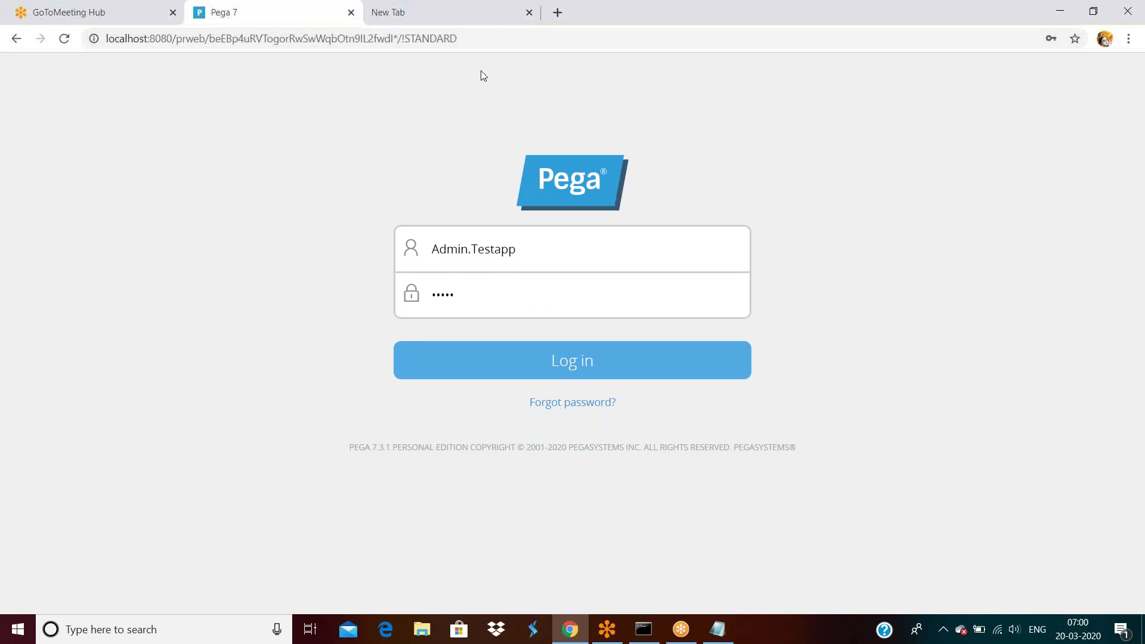
{"action": "left_click", "coordinate": [535, 366]}
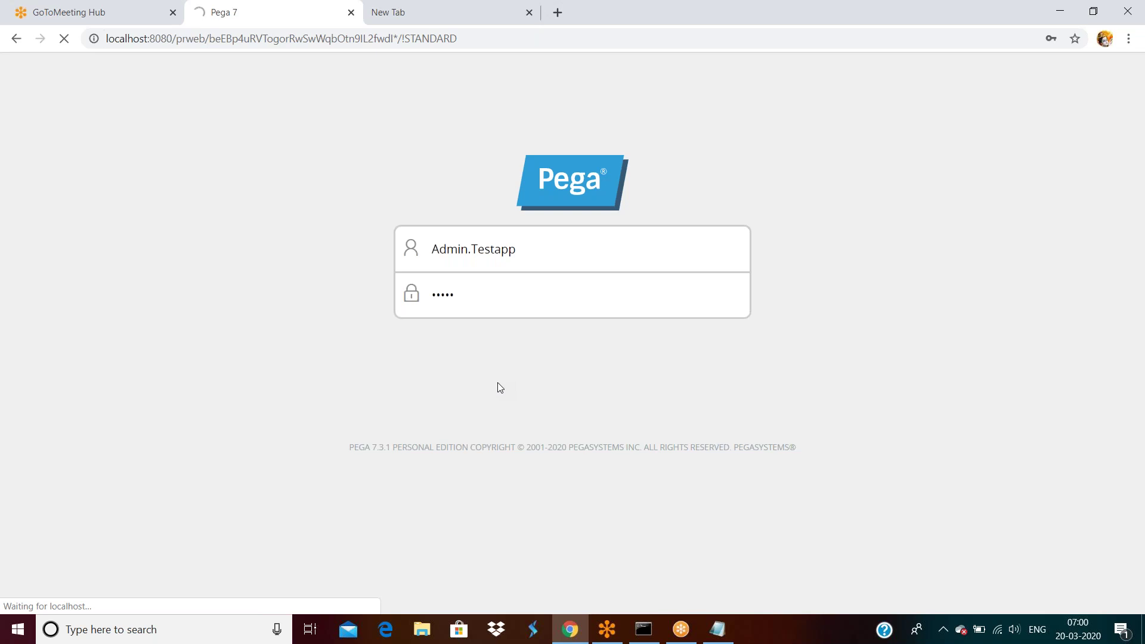
{"action": "left_click", "coordinate": [891, 20]}
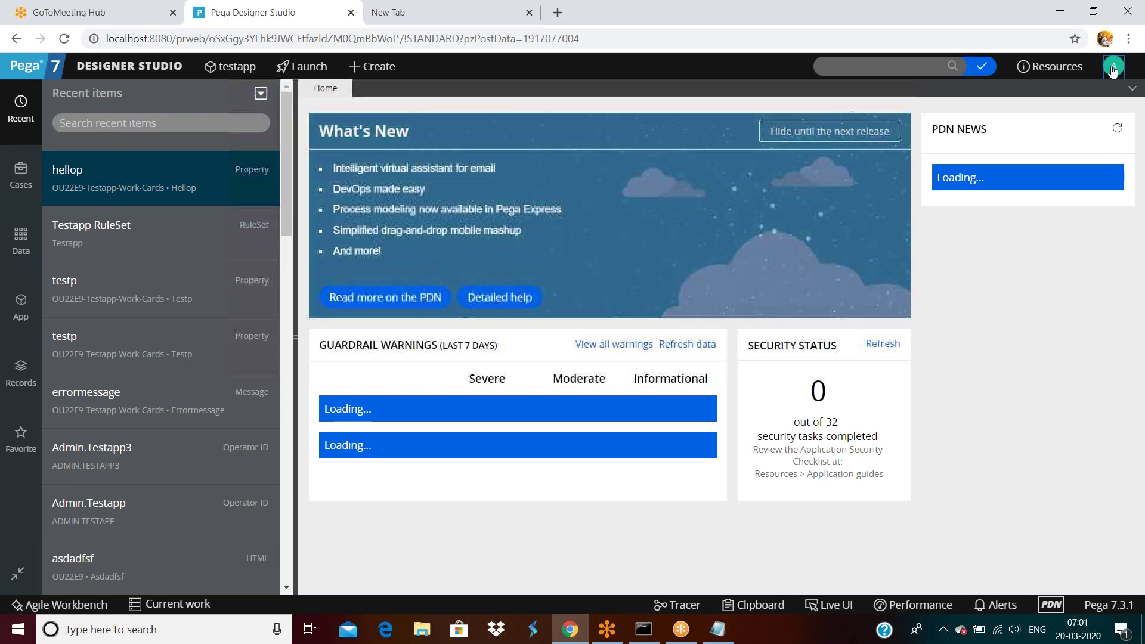
{"action": "left_click", "coordinate": [70, 173]}
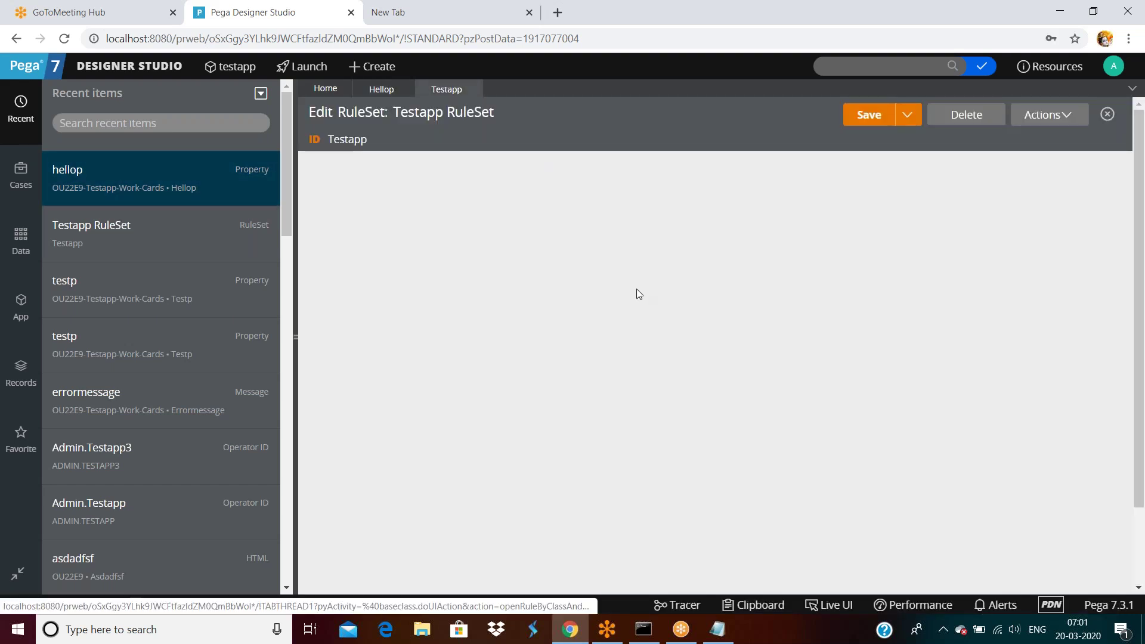
{"action": "scroll", "coordinate": [637, 293], "scroll_direction": "down", "scroll_amount": 2}
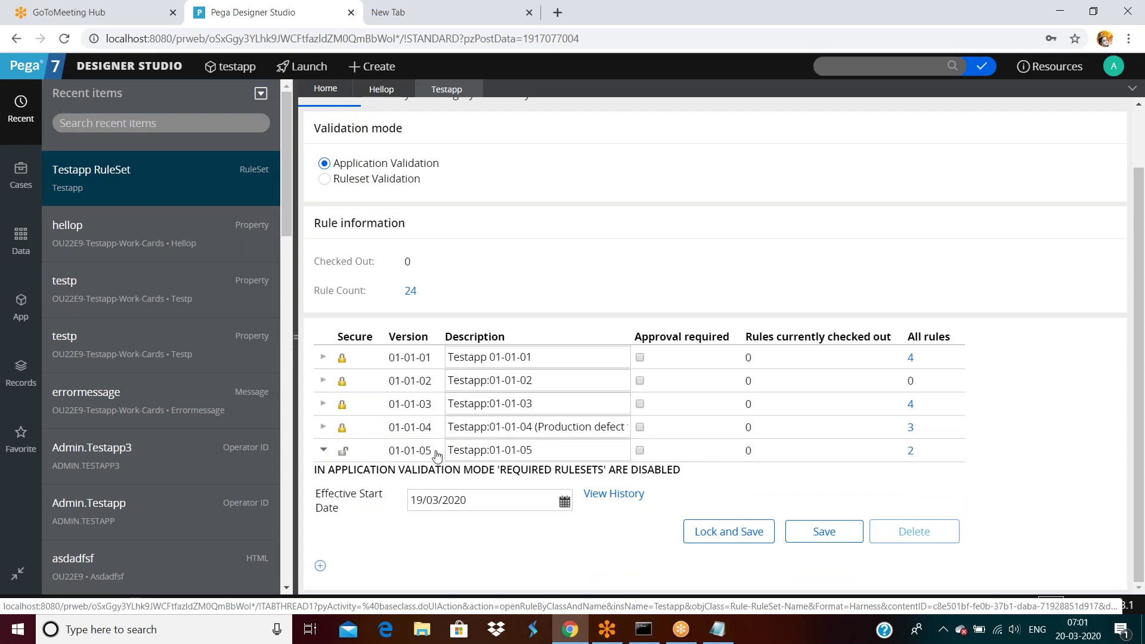
{"action": "left_click", "coordinate": [576, 458]}
{"action": "left_click", "coordinate": [724, 532]}
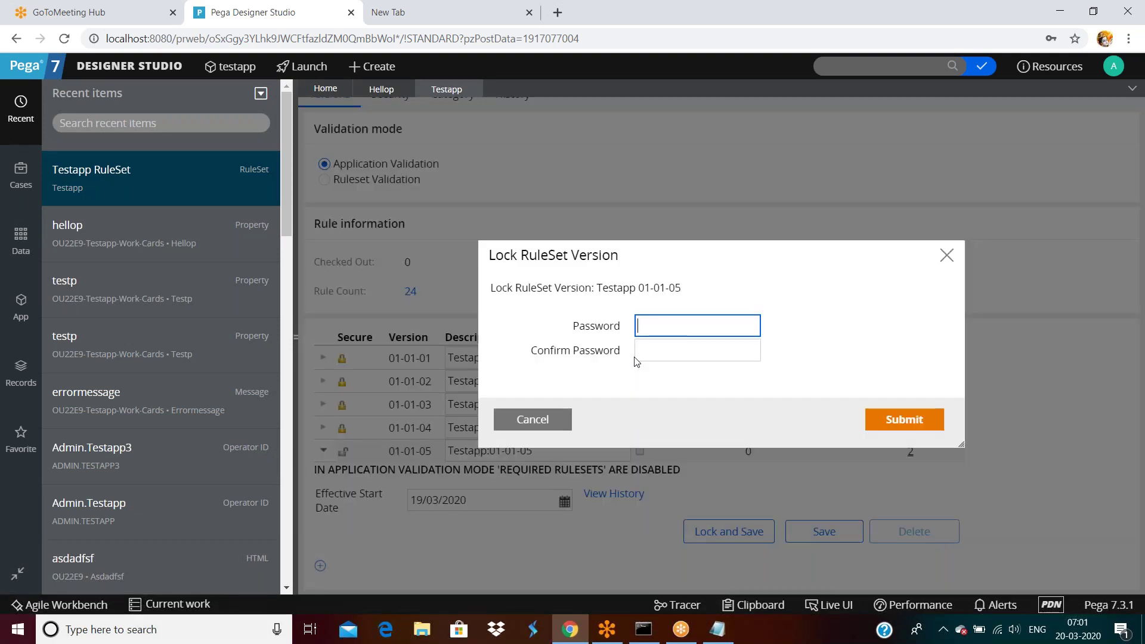
{"action": "left_click", "coordinate": [650, 328]}
{"action": "type", "text": "rule"}
{"action": "left_click", "coordinate": [647, 349]}
{"action": "type", "text": "ru"}
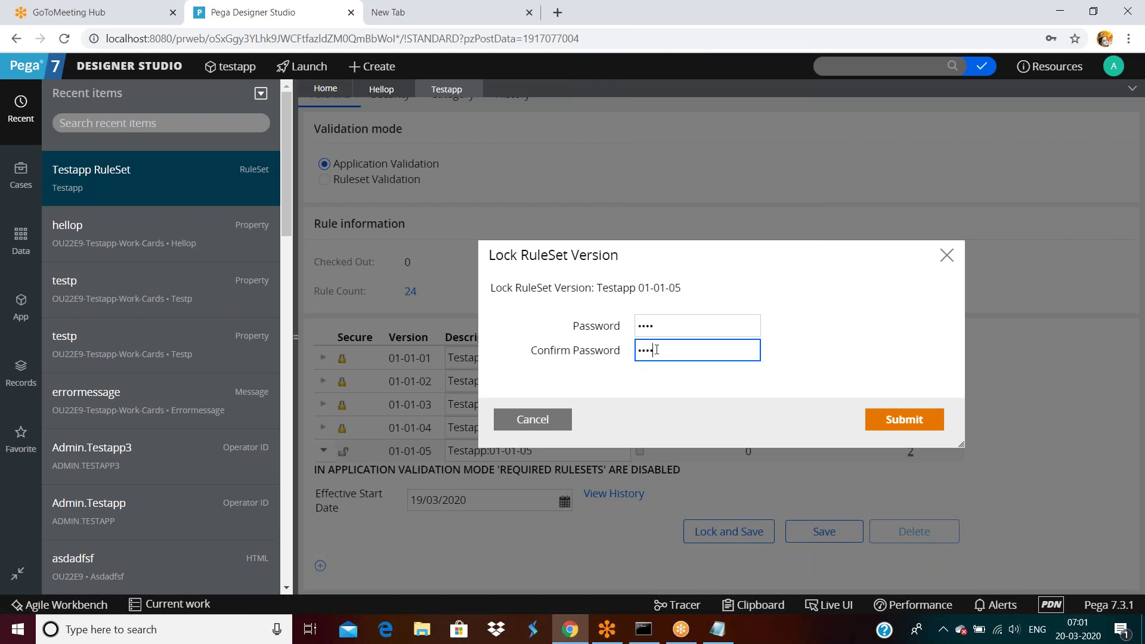
{"action": "type", "text": "le"}
{"action": "left_click", "coordinate": [889, 425]}
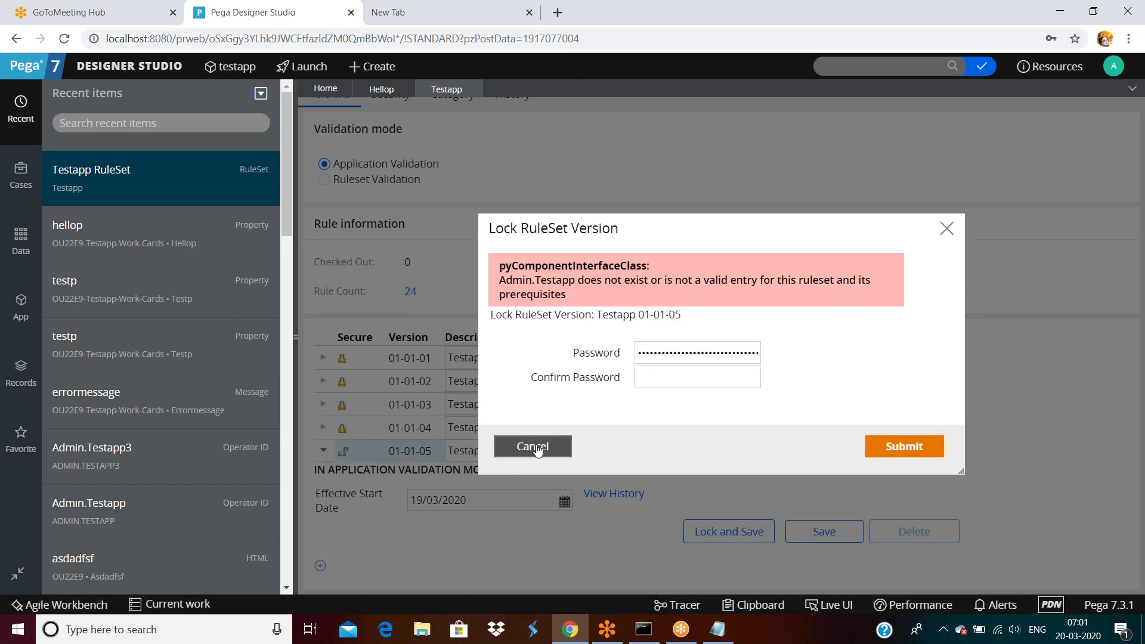
{"action": "left_click", "coordinate": [533, 446]}
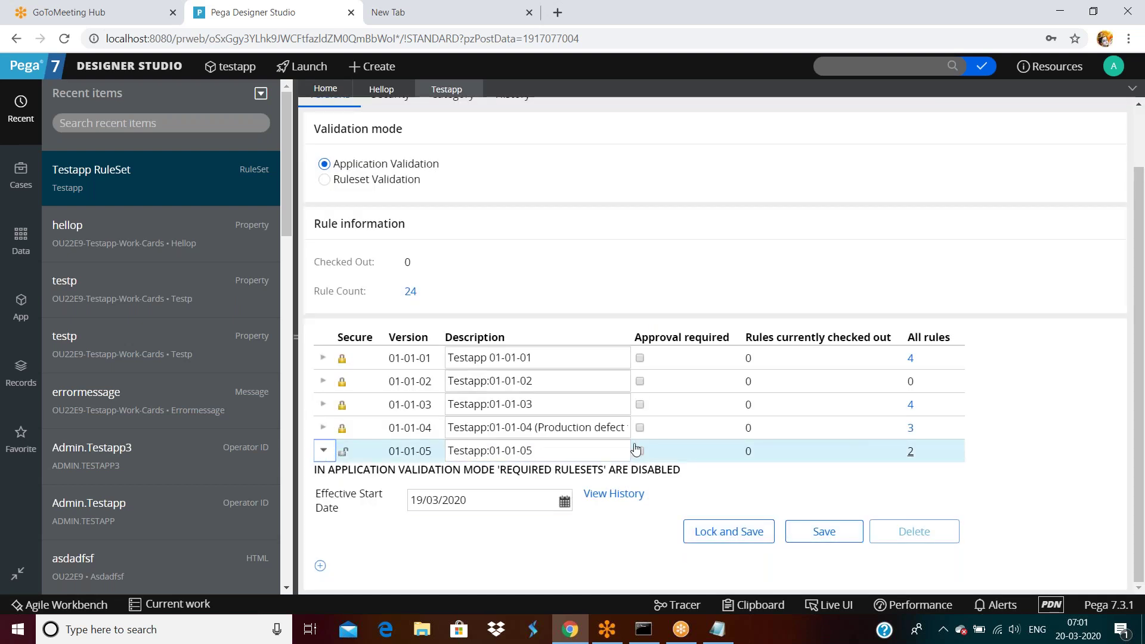
{"action": "left_click", "coordinate": [544, 451]}
{"action": "left_click", "coordinate": [742, 537]}
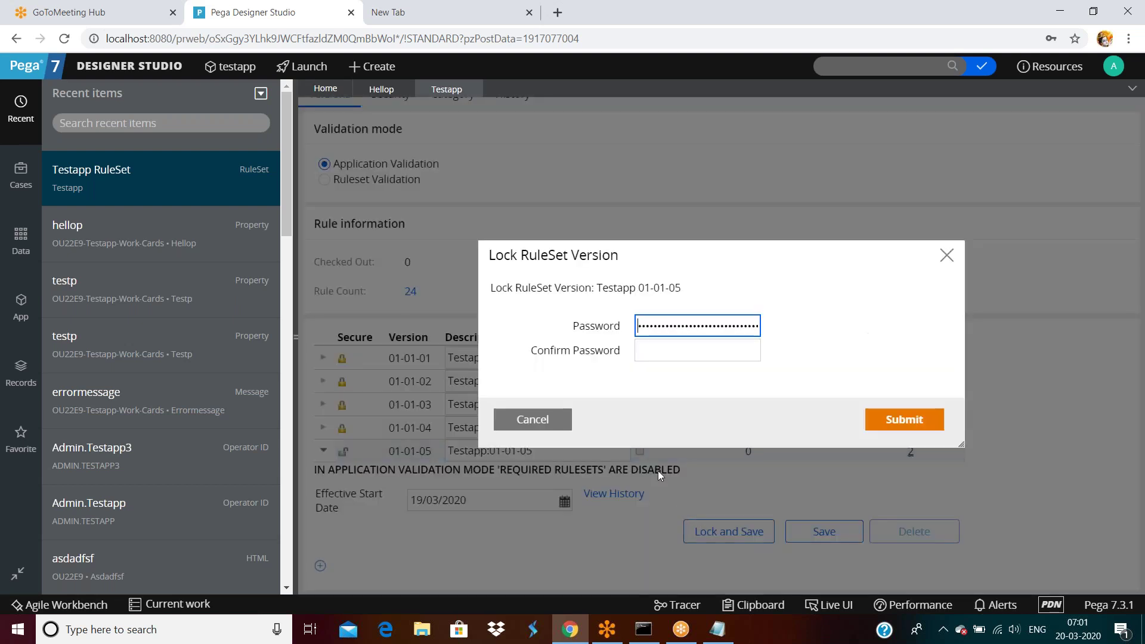
{"action": "double_click", "coordinate": [691, 328]}
{"action": "type", "text": "1234"}
{"action": "left_click", "coordinate": [679, 349]}
{"action": "type", "text": "1234"}
{"action": "left_click", "coordinate": [889, 420]}
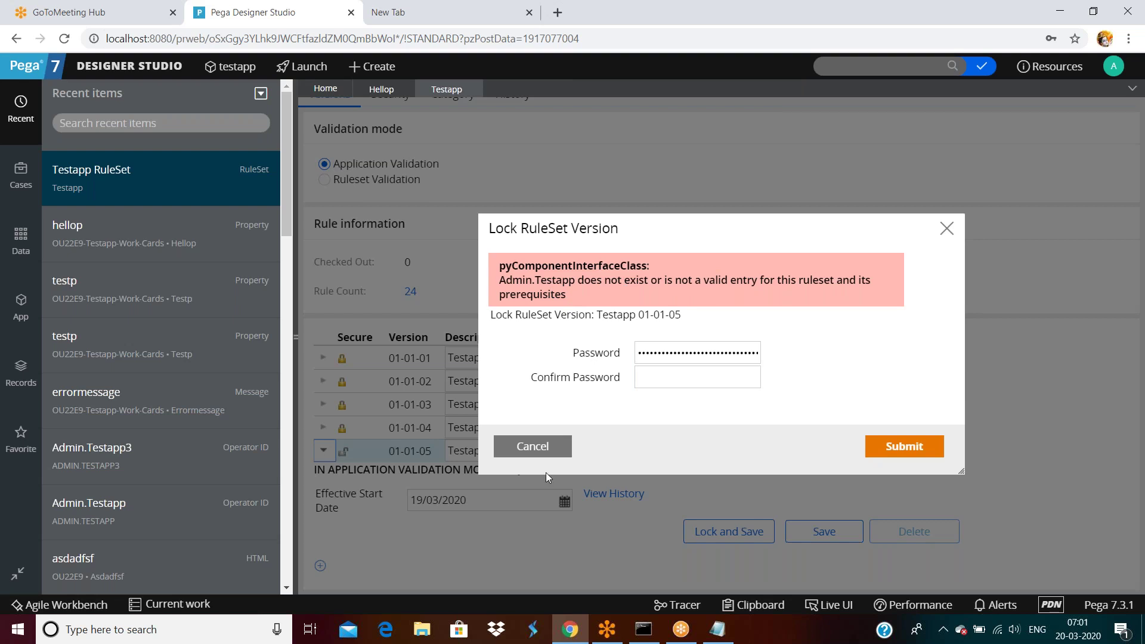
{"action": "left_click", "coordinate": [531, 447]}
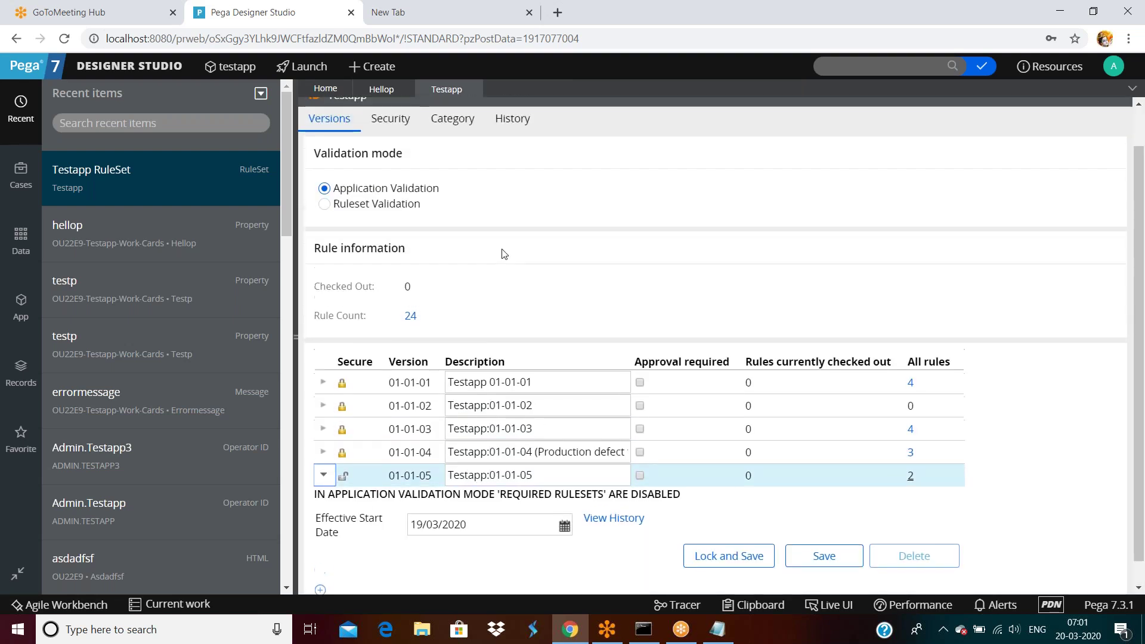
Step: Clear the Testapp RuleSet's update password on Security and save, then view the hellop property rule
{"action": "left_click", "coordinate": [391, 163]}
{"action": "left_click", "coordinate": [496, 203]}
{"action": "double_click", "coordinate": [497, 203]}
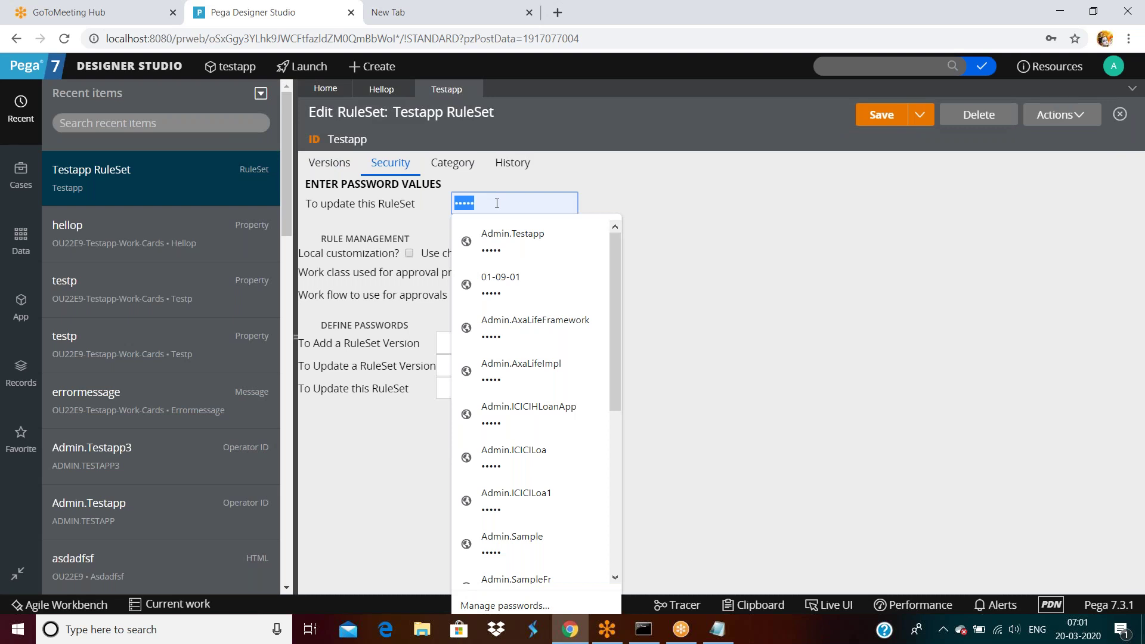
{"action": "key", "text": "BackSpace"}
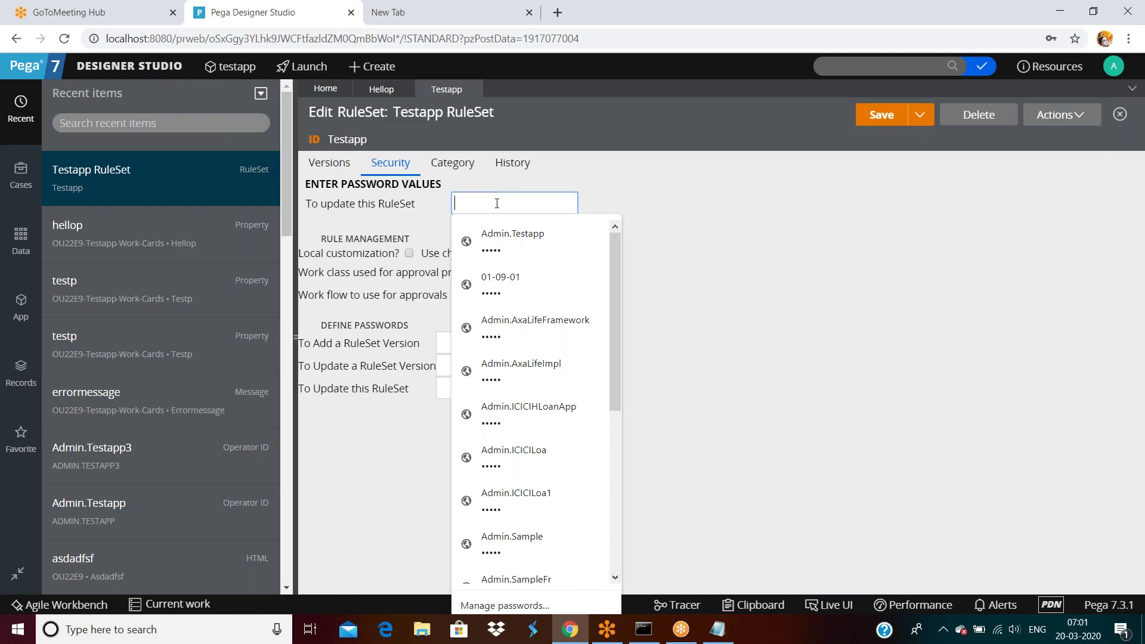
{"action": "left_click", "coordinate": [846, 201]}
{"action": "left_click", "coordinate": [878, 117]}
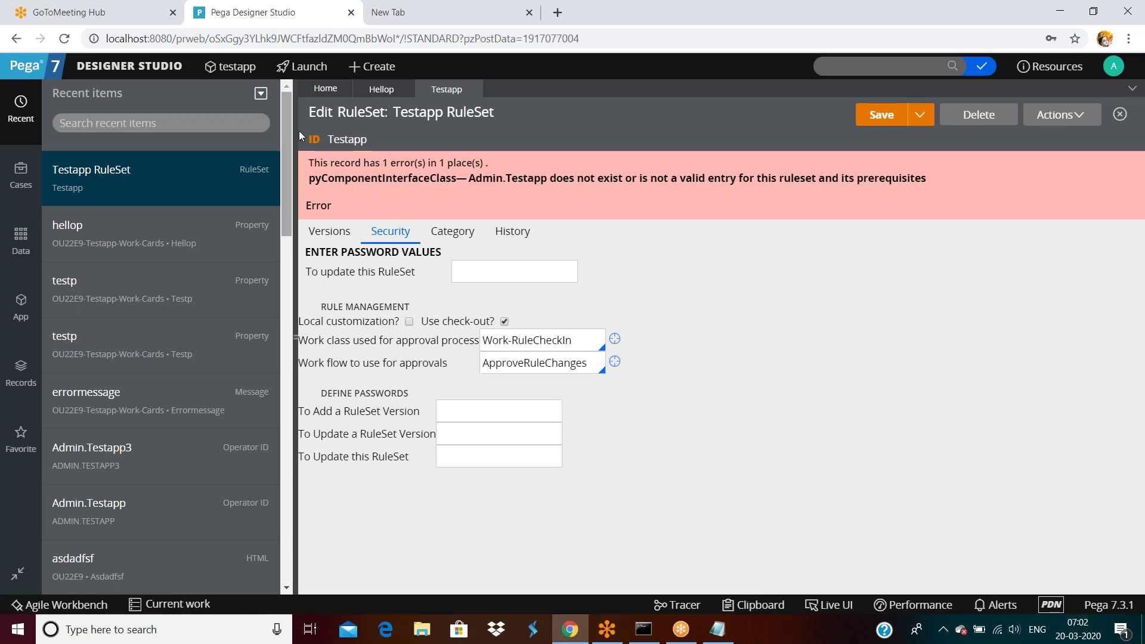
{"action": "left_click", "coordinate": [380, 91]}
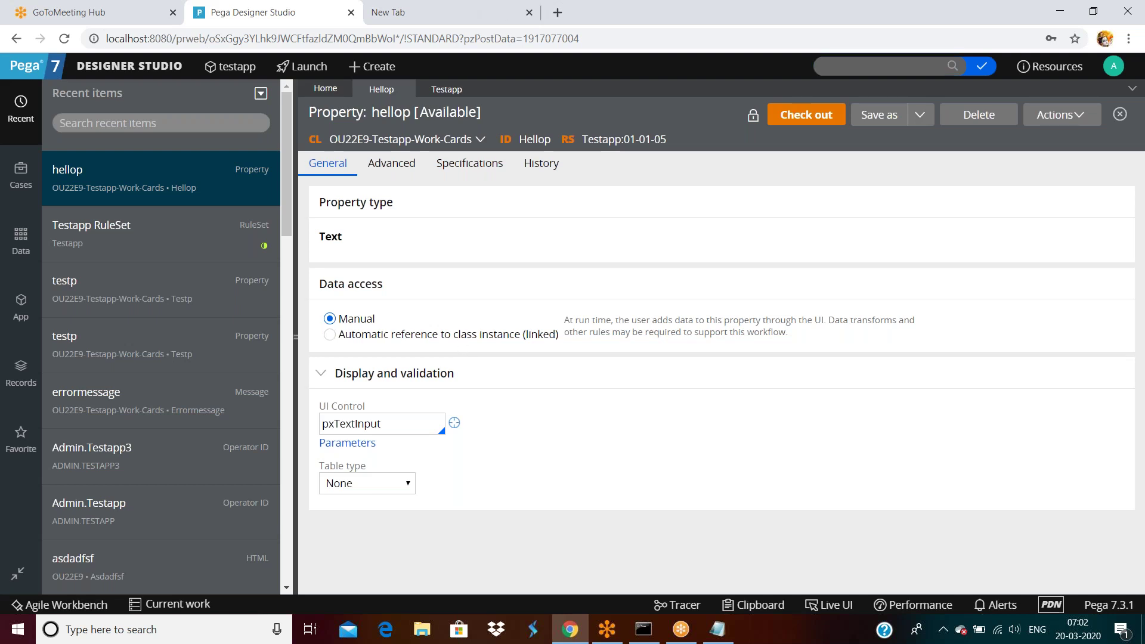
Step: Open the testapp application definition from the current operator's record
{"action": "left_click", "coordinate": [1114, 67]}
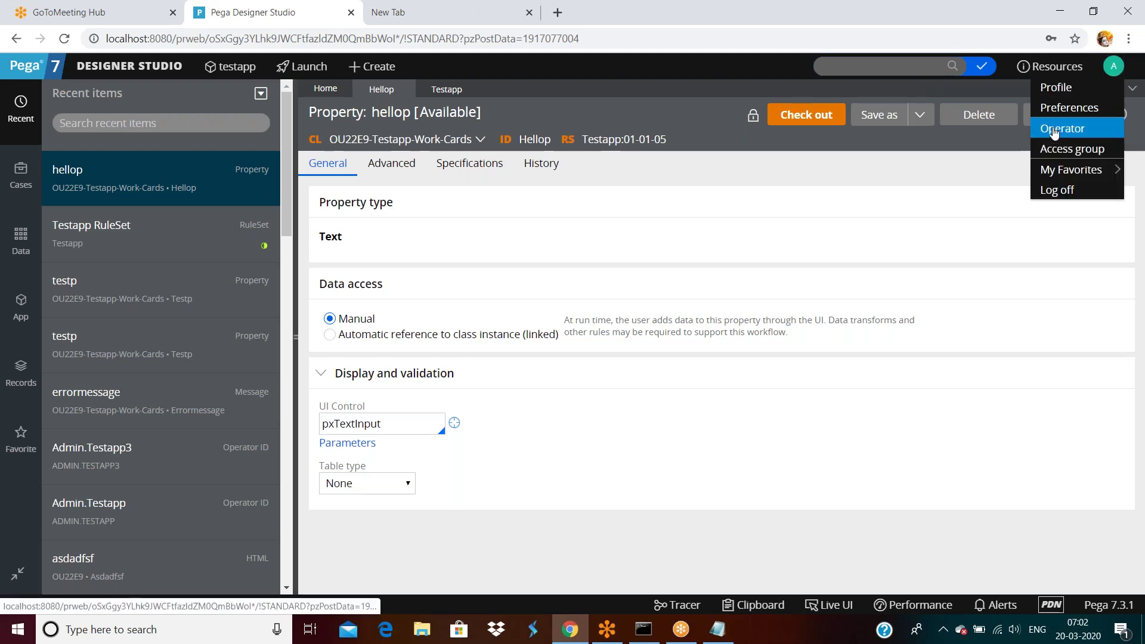
{"action": "left_click", "coordinate": [1054, 130]}
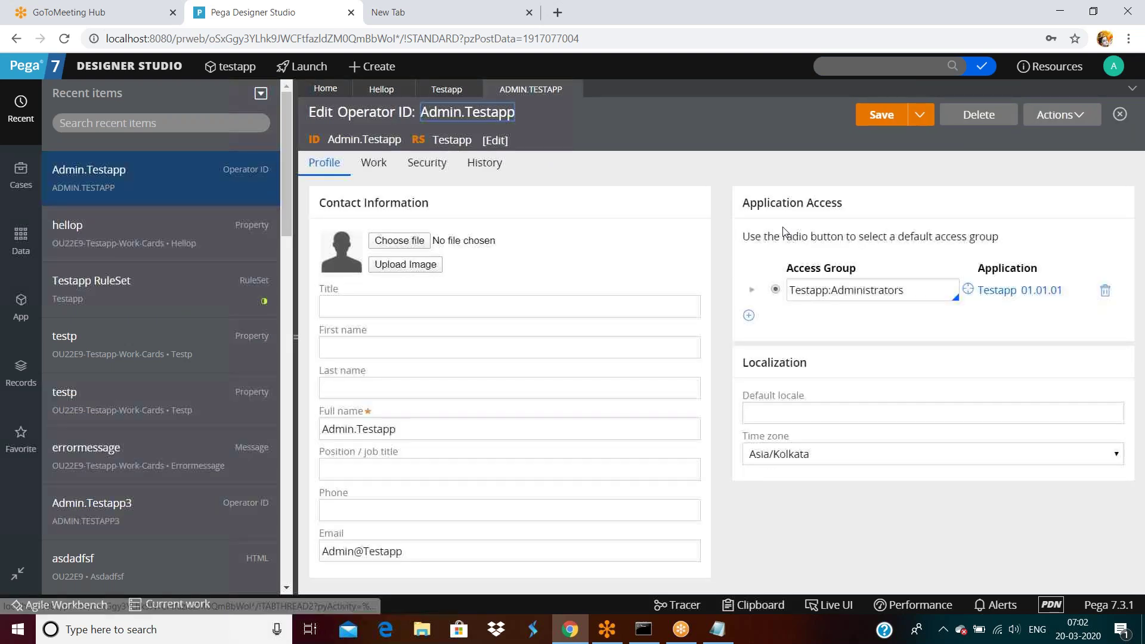
{"action": "left_click", "coordinate": [984, 290]}
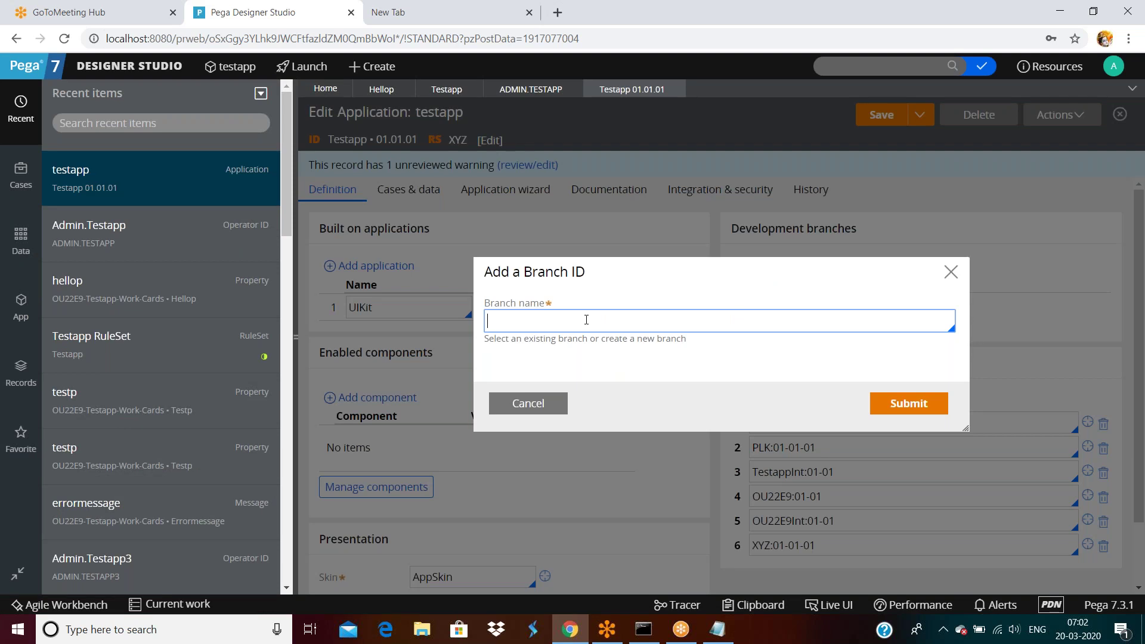
Step: Add development branches branch1 and branch2 to testapp and save the application
{"action": "left_click", "coordinate": [586, 319]}
{"action": "type", "text": "branch1"}
{"action": "left_click", "coordinate": [897, 404]}
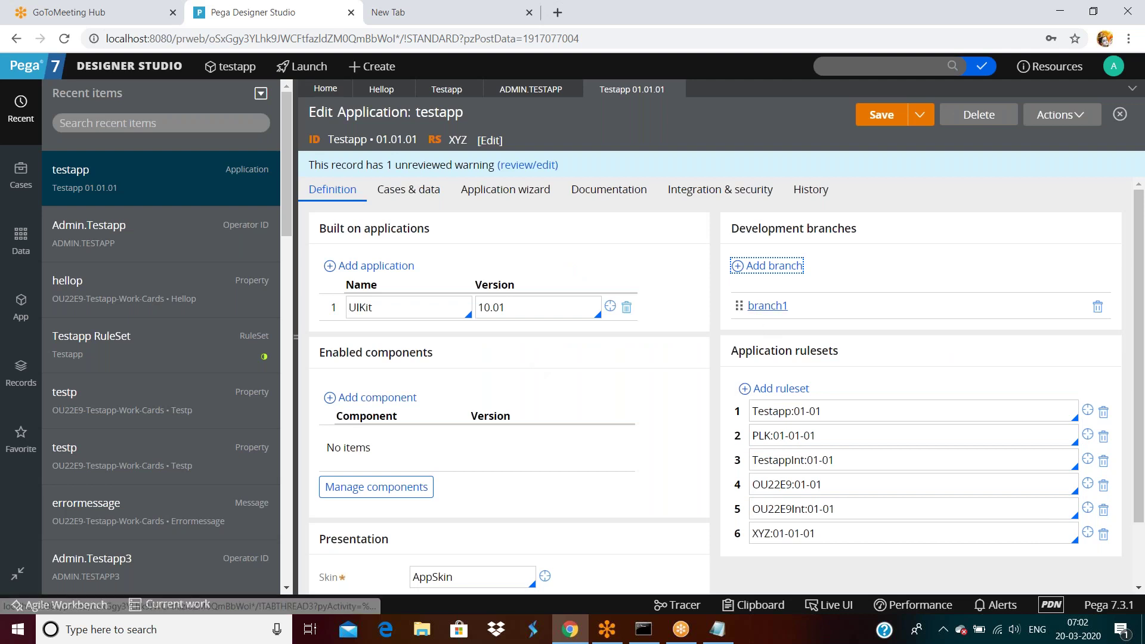
{"action": "left_click", "coordinate": [758, 267]}
{"action": "type", "text": "b"}
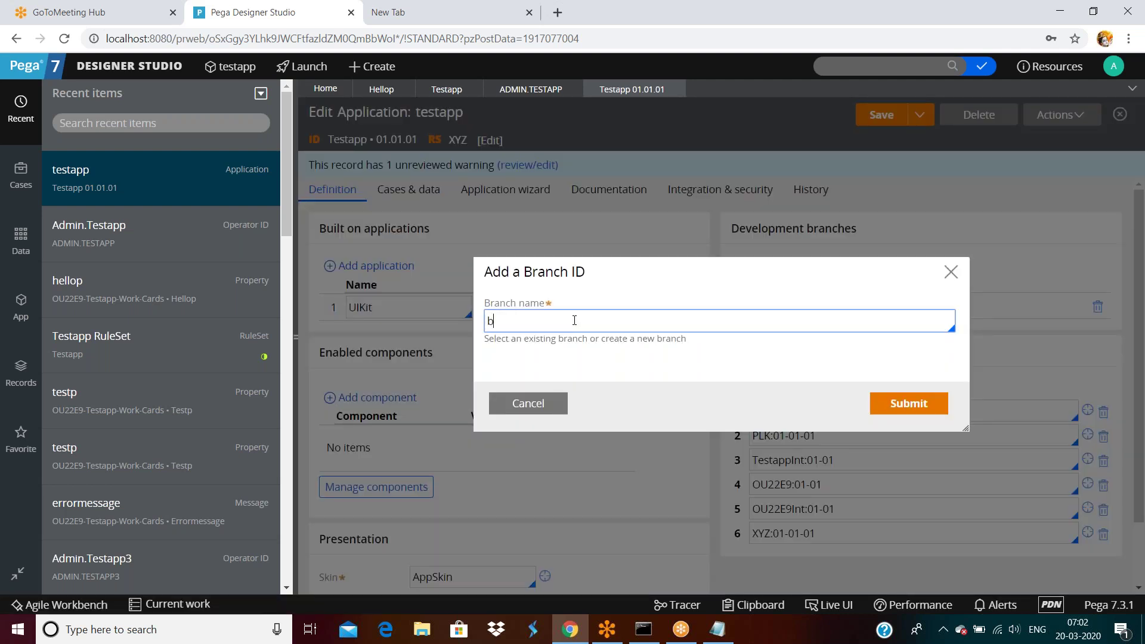
{"action": "type", "text": "ranch2"}
{"action": "left_click", "coordinate": [925, 409]}
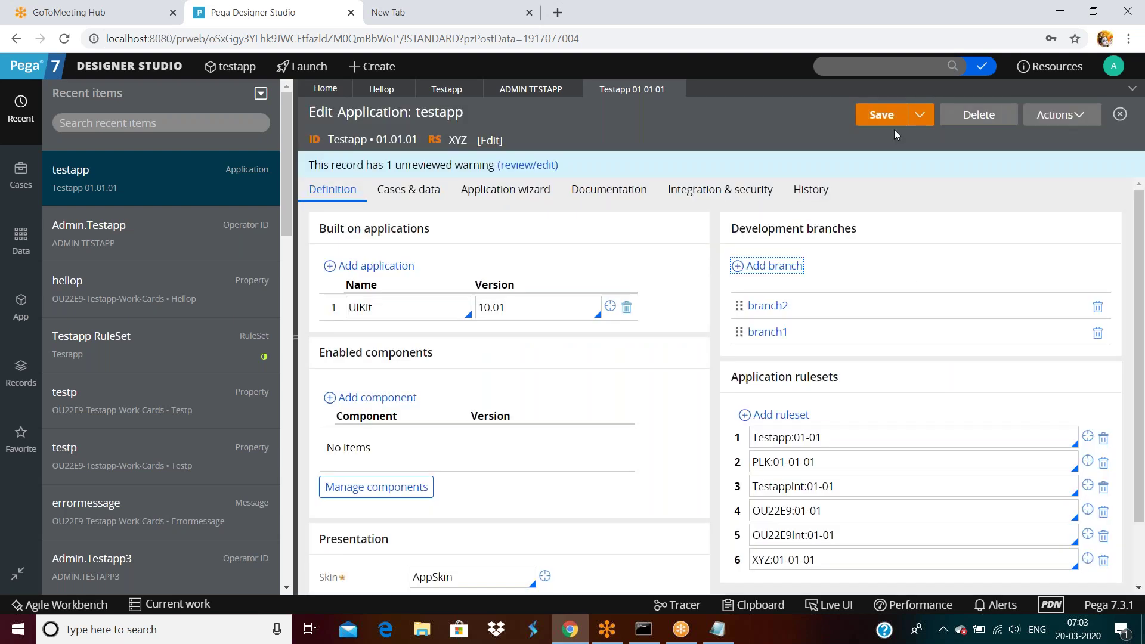
{"action": "left_click", "coordinate": [887, 116]}
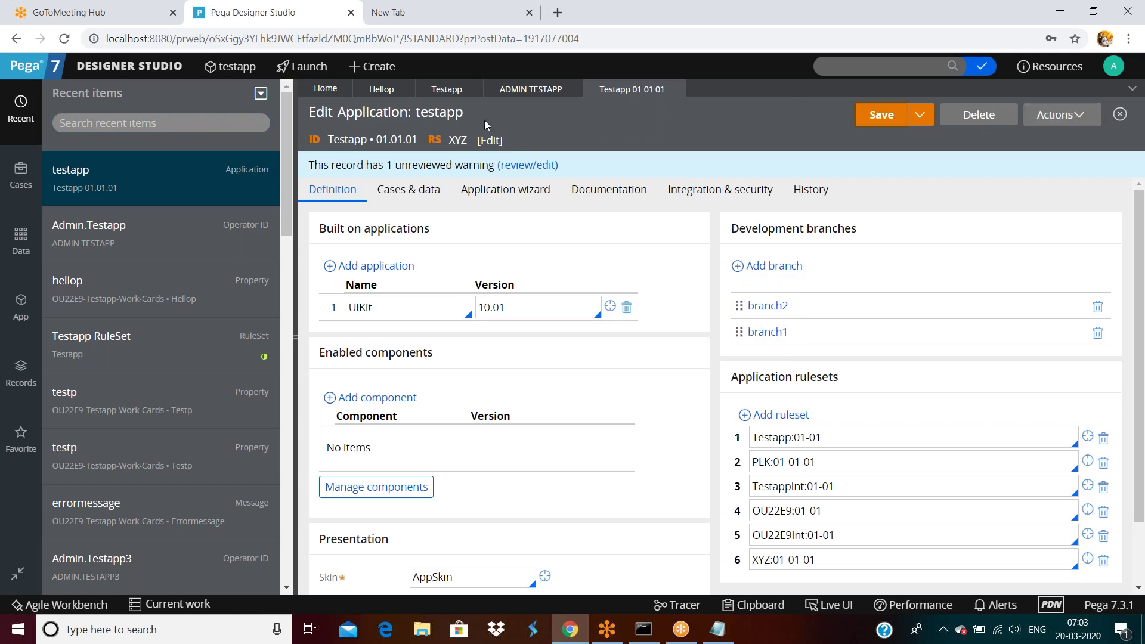
{"action": "left_click", "coordinate": [523, 90]}
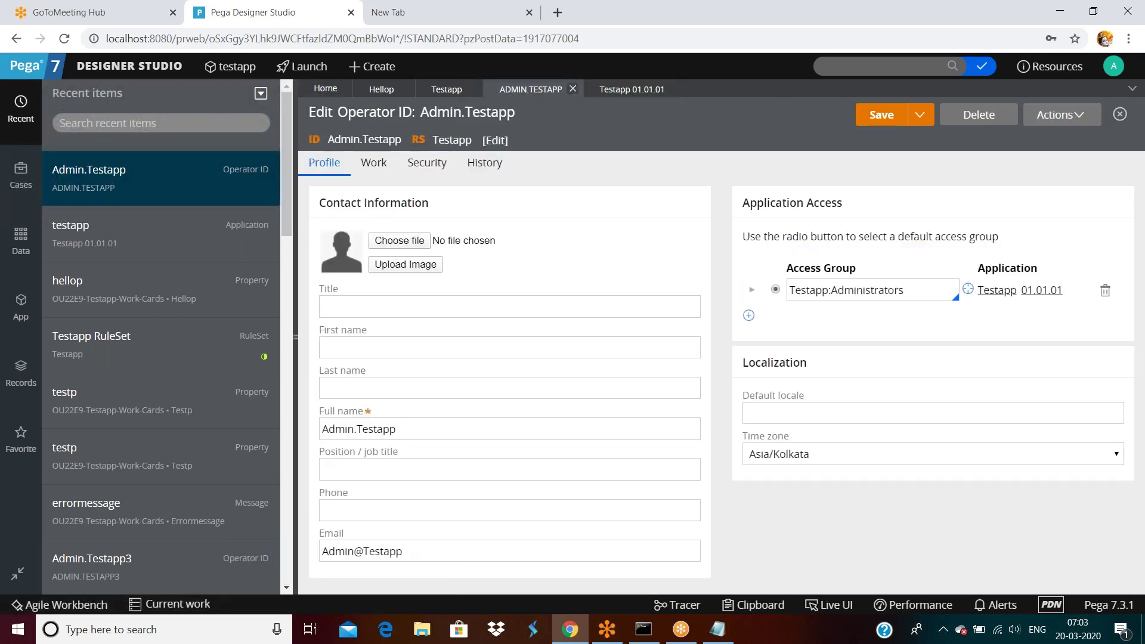
{"action": "left_click", "coordinate": [20, 310]}
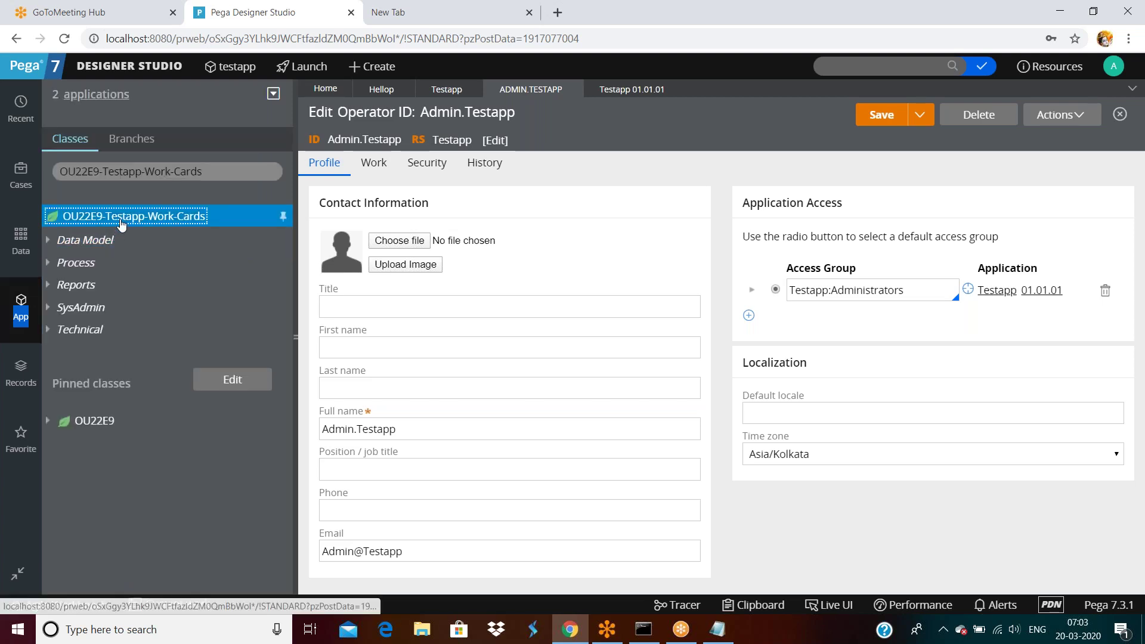
Step: Begin a new property in OU22E9-Testapp-Work-Cards via Create > Data Model > Property
{"action": "right_click", "coordinate": [121, 224]}
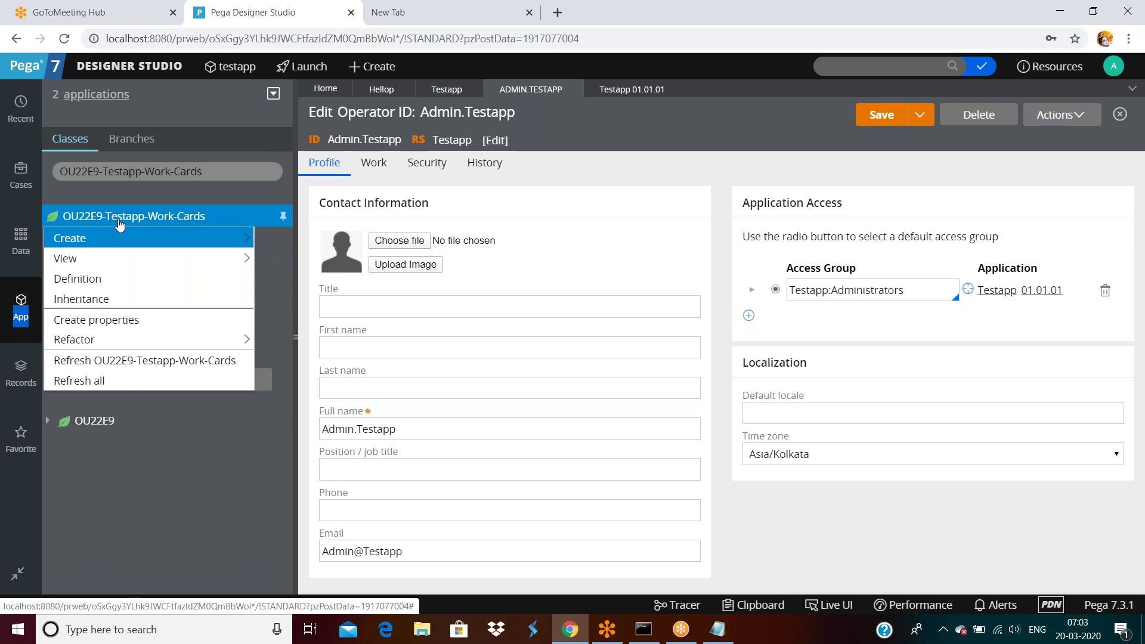
{"action": "mouse_move", "coordinate": [109, 238]}
{"action": "mouse_move", "coordinate": [278, 356]}
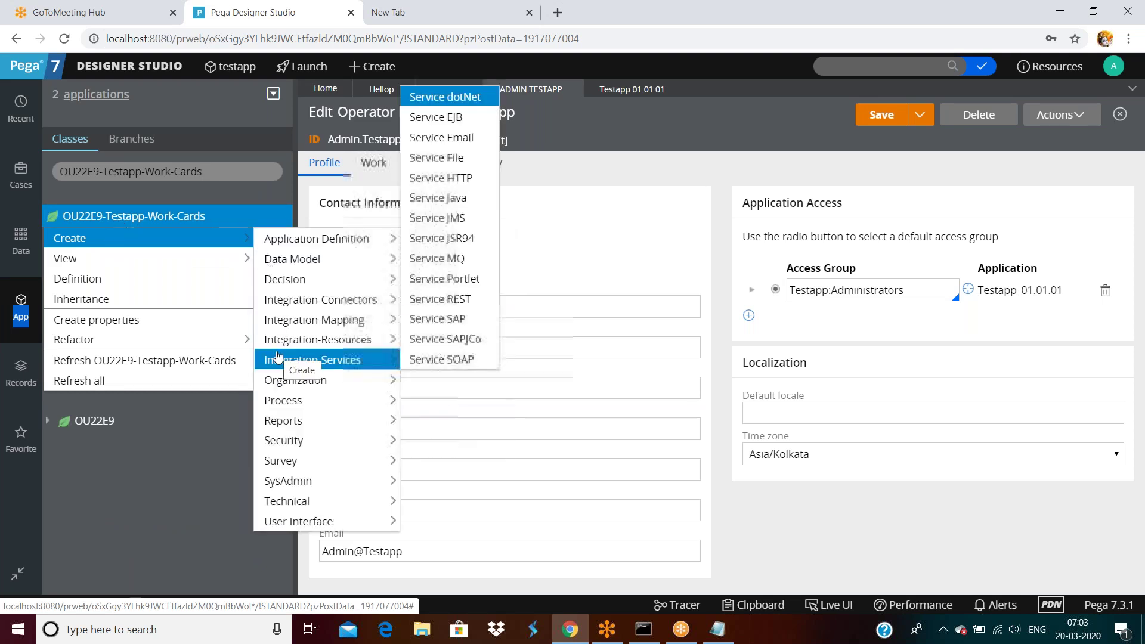
{"action": "mouse_move", "coordinate": [294, 258]}
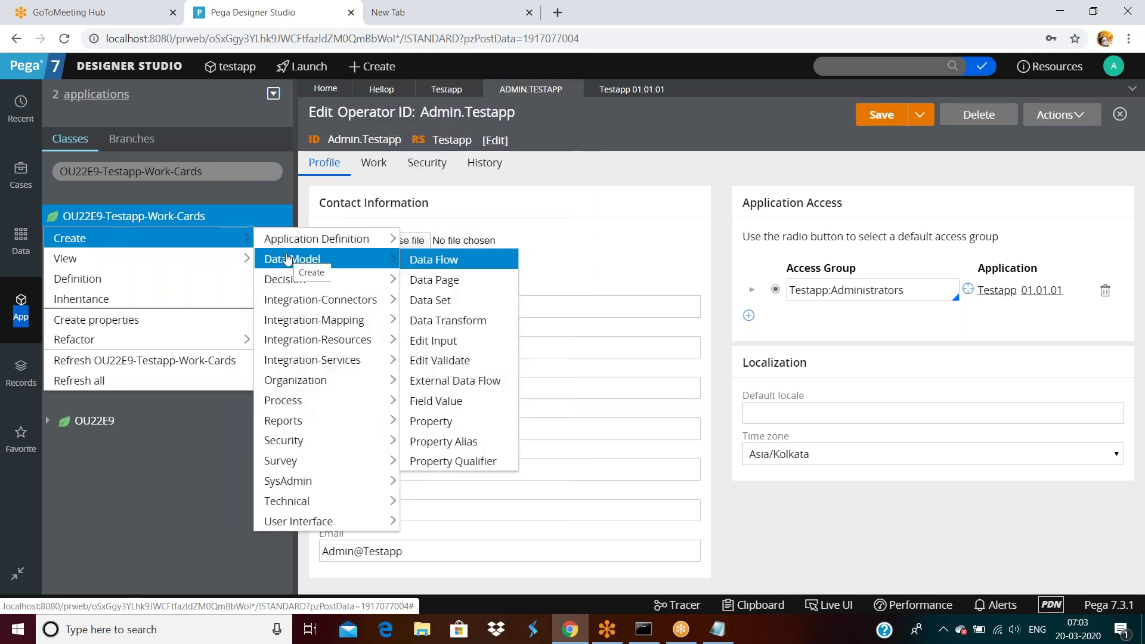
{"action": "left_click", "coordinate": [448, 425]}
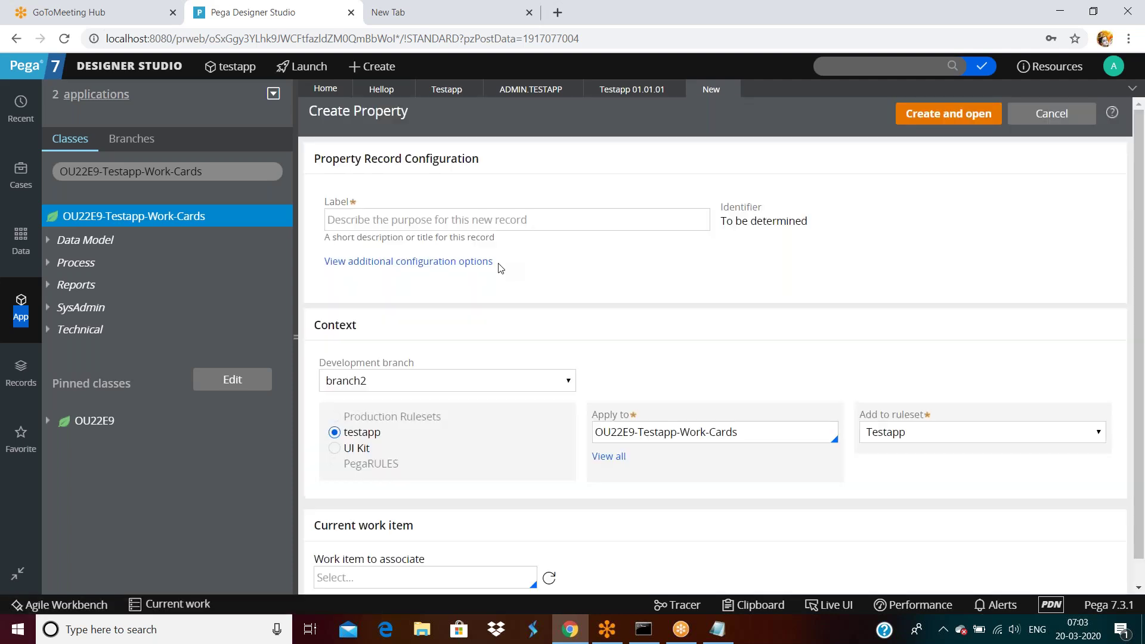
Step: Label the new property 'customeremail' so its identifier fills in
{"action": "left_click", "coordinate": [444, 220]}
{"action": "type", "text": "customeremail"}
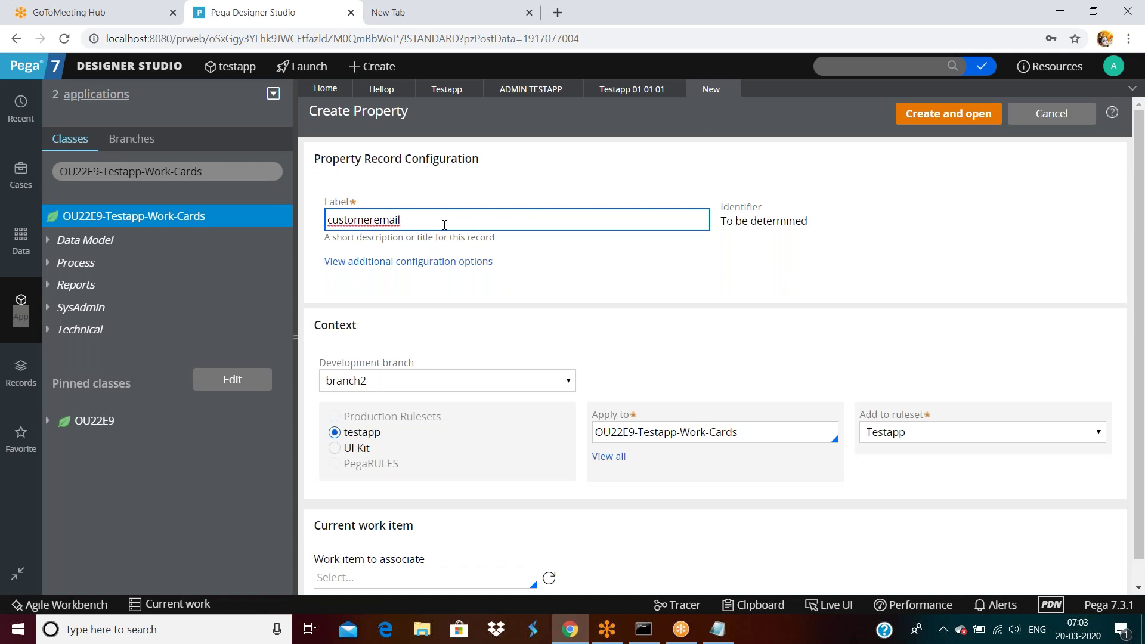
{"action": "left_click", "coordinate": [680, 322]}
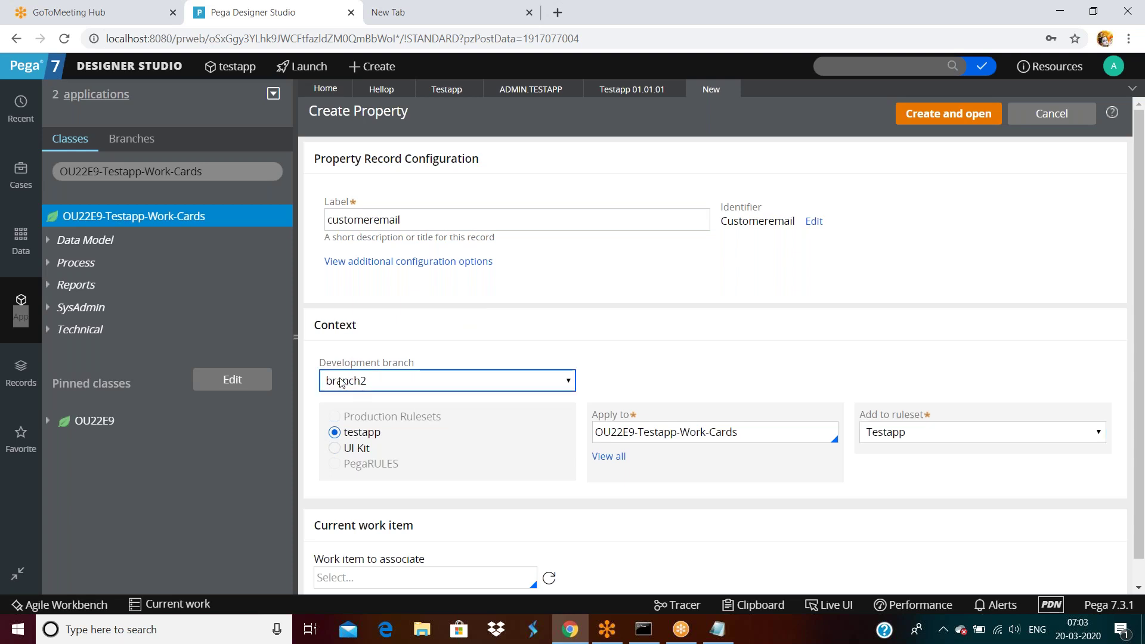
{"action": "left_click_drag", "start_coordinate": [334, 368], "coordinate": [422, 368]}
Step: Put the property on development branch branch1 in ruleset Testapp, then create and open it
{"action": "left_click", "coordinate": [394, 385]}
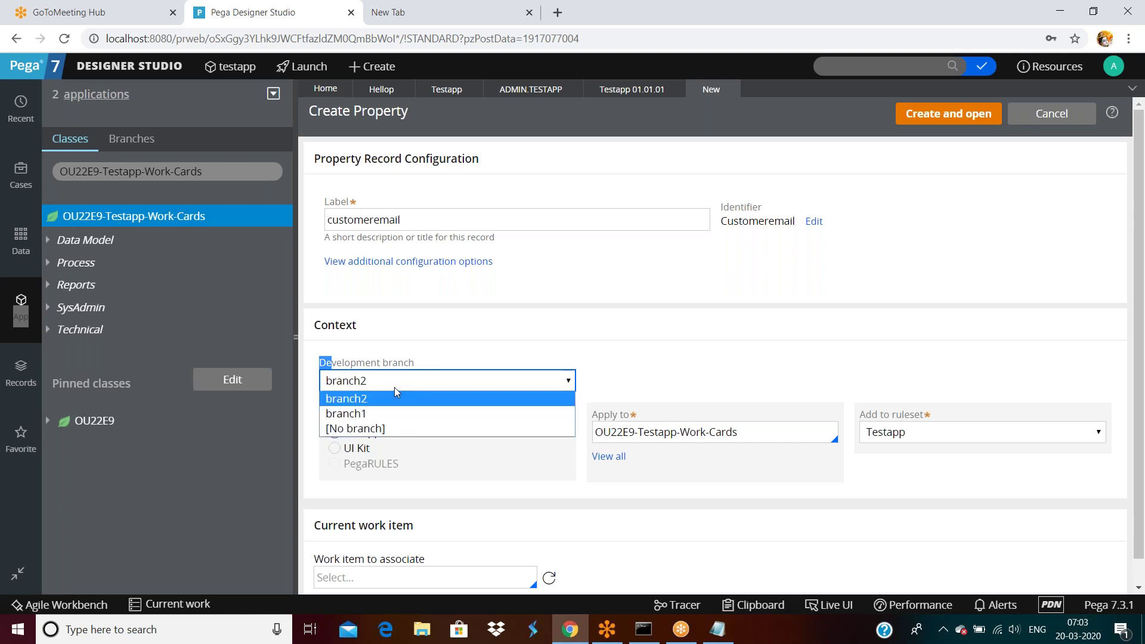
{"action": "left_click", "coordinate": [371, 429]}
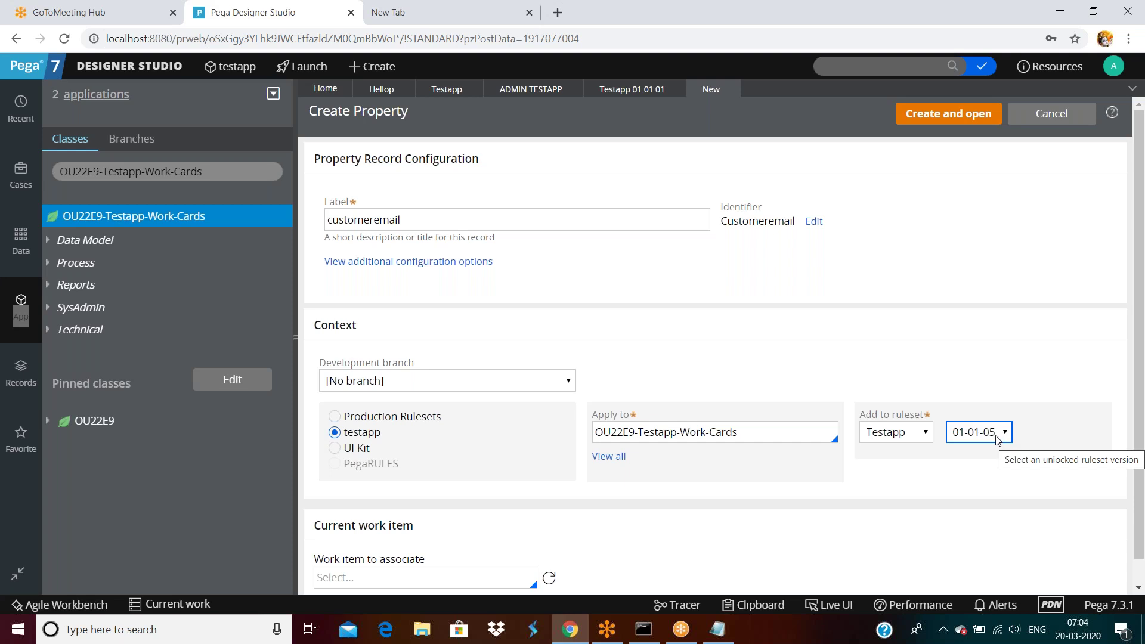
{"action": "left_click", "coordinate": [391, 381]}
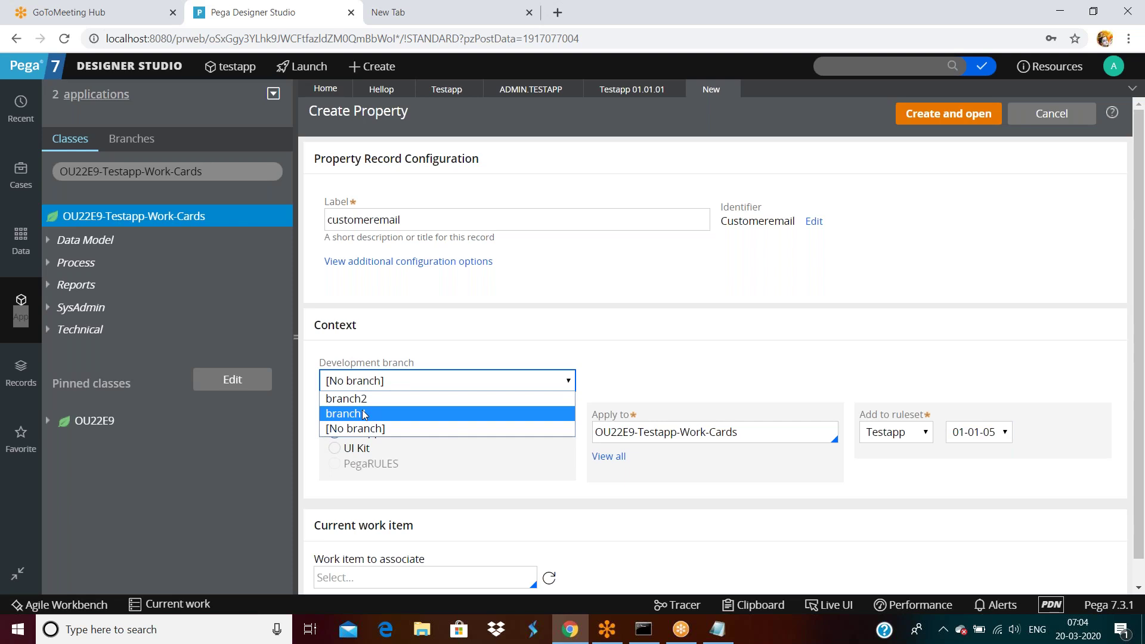
{"action": "left_click", "coordinate": [365, 415]}
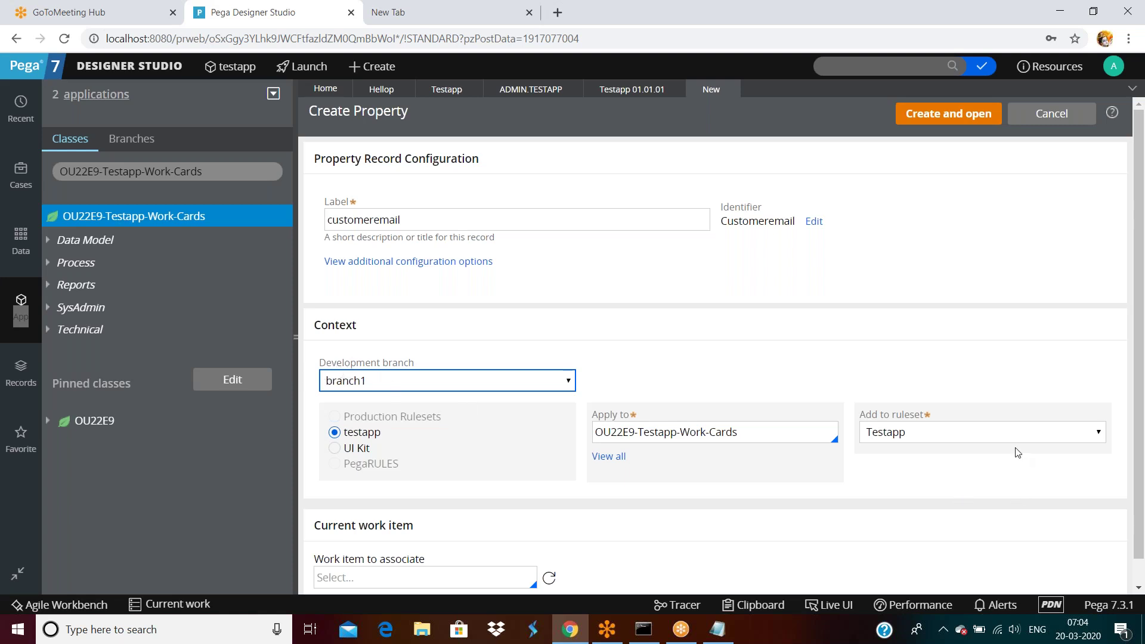
{"action": "left_click", "coordinate": [989, 440]}
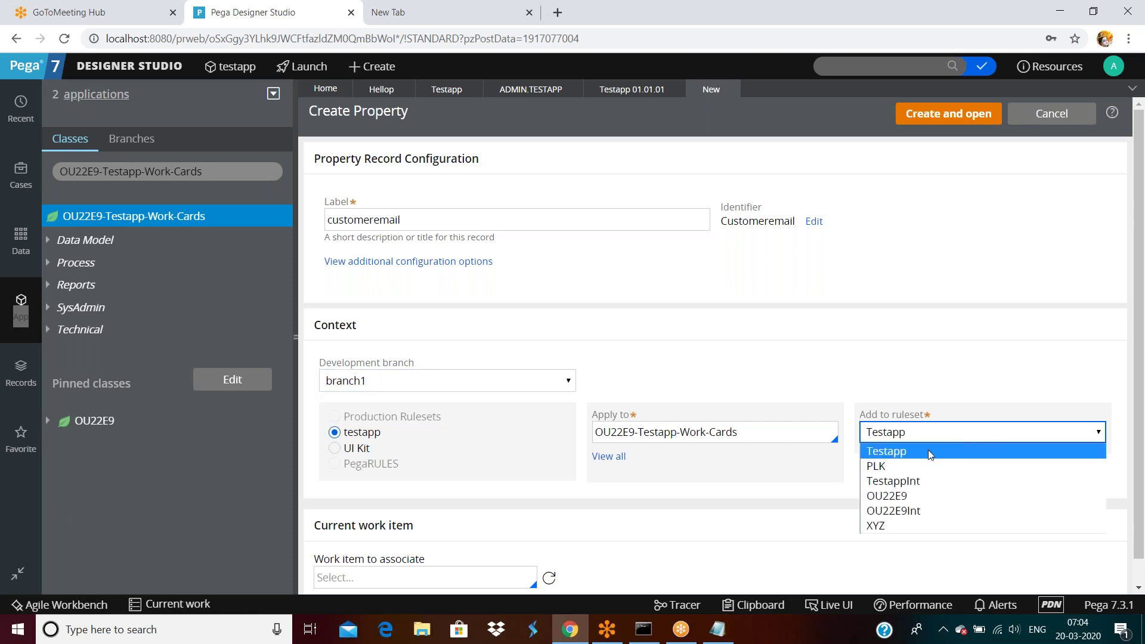
{"action": "left_click", "coordinate": [928, 451]}
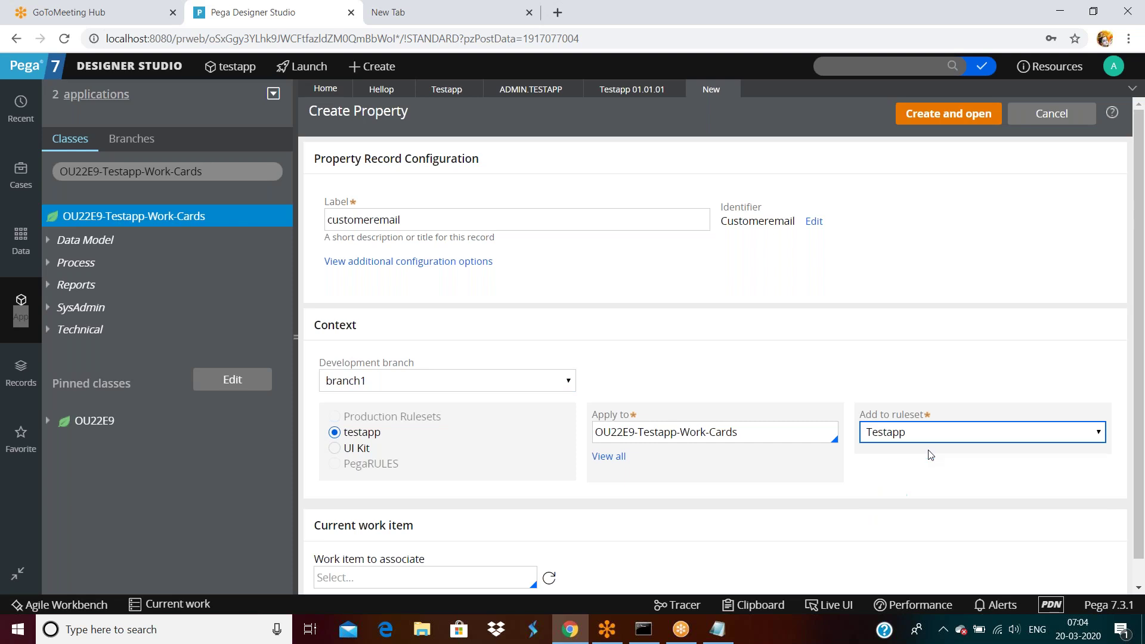
{"action": "left_click", "coordinate": [943, 116]}
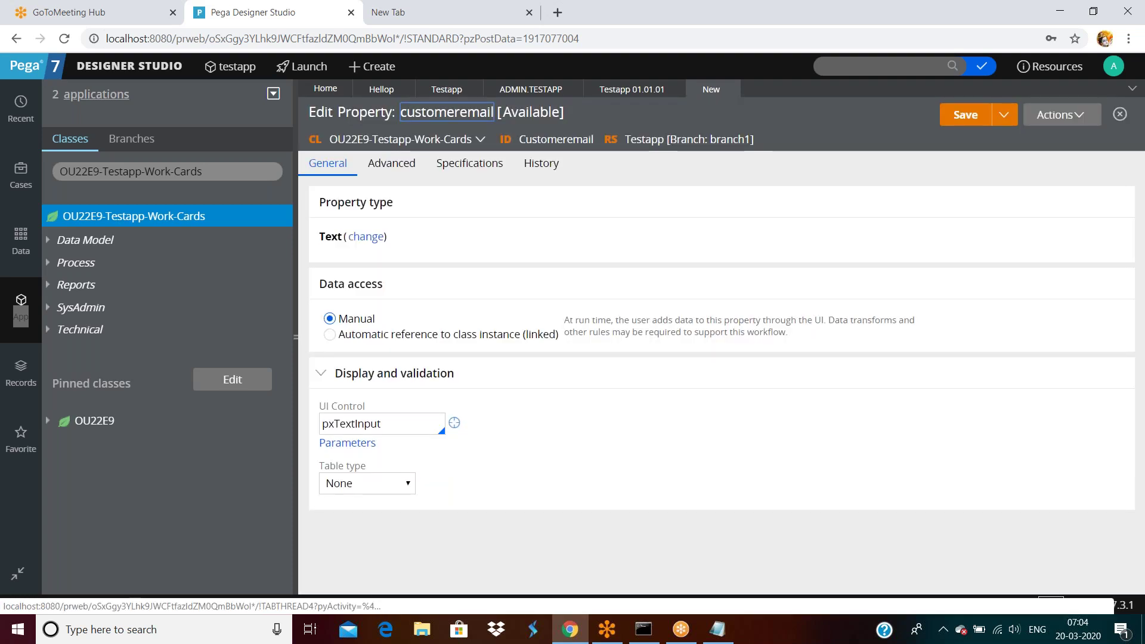
Step: Save the customeremail property into Testapp on branch1
{"action": "left_click", "coordinate": [958, 130]}
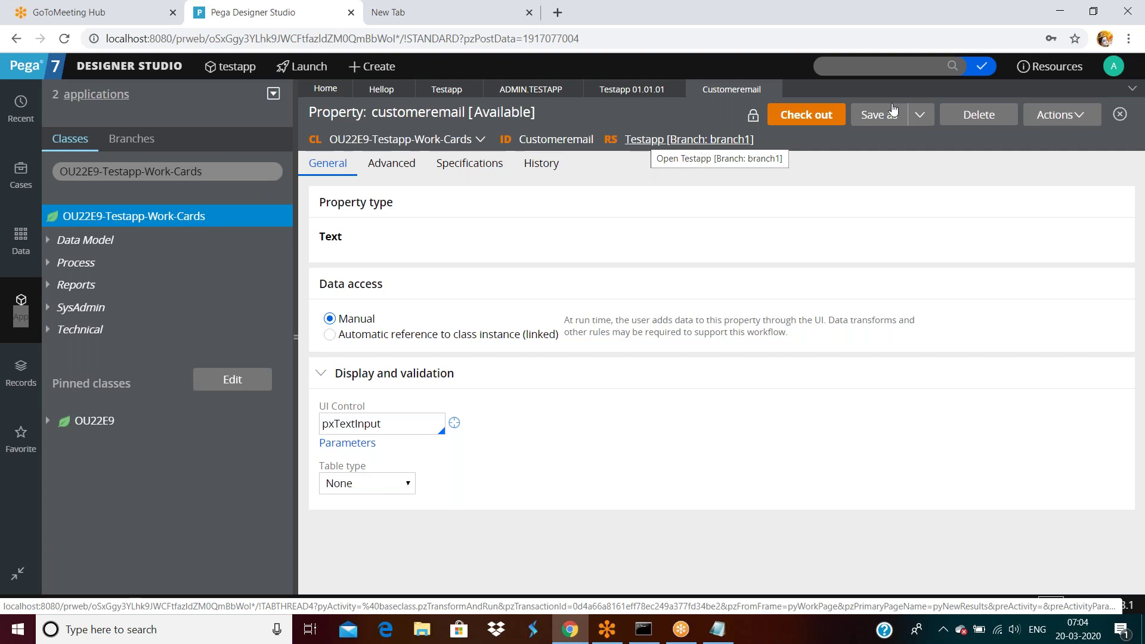
{"action": "left_click", "coordinate": [1115, 67]}
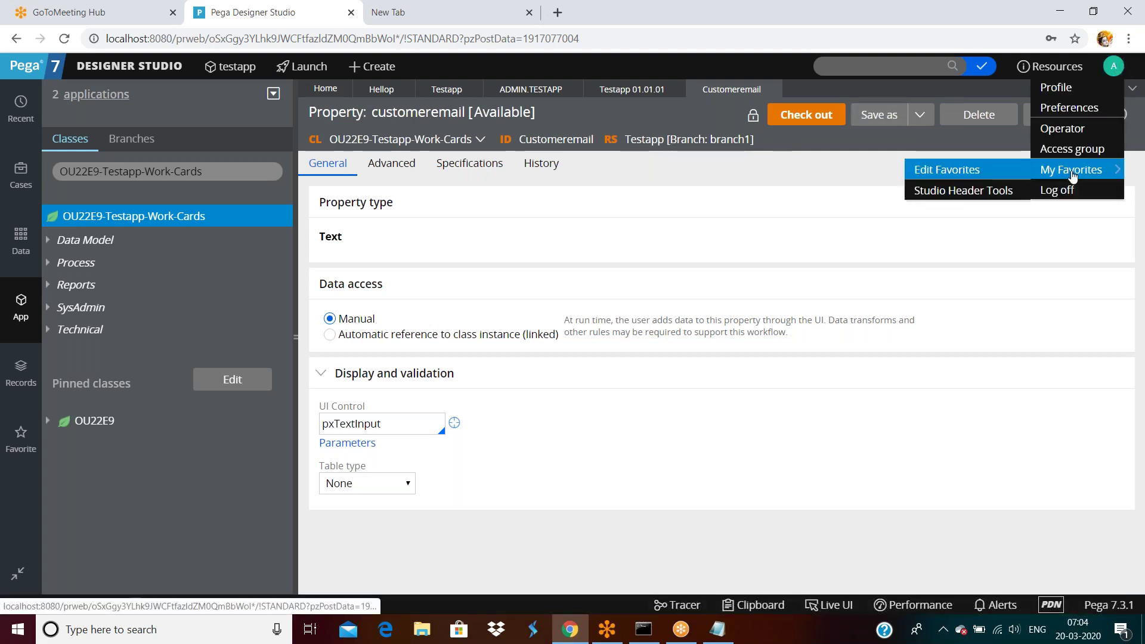
Step: Log off and sign back in under the second operator's username, declining password saving
{"action": "left_click", "coordinate": [1056, 189]}
{"action": "left_click", "coordinate": [530, 250]}
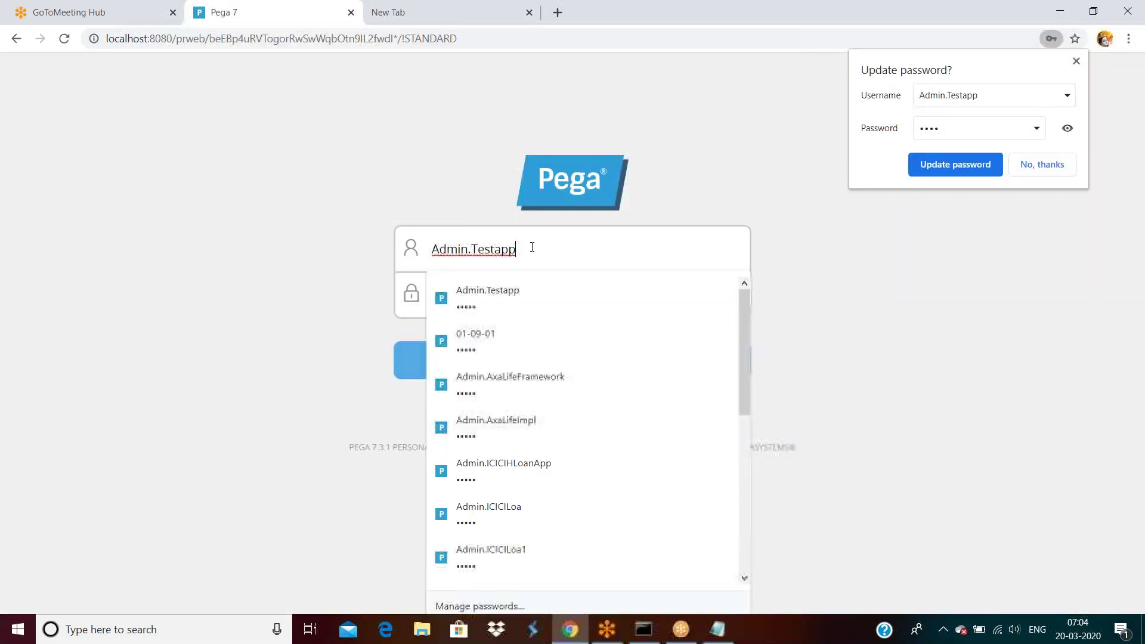
{"action": "type", "text": "1"}
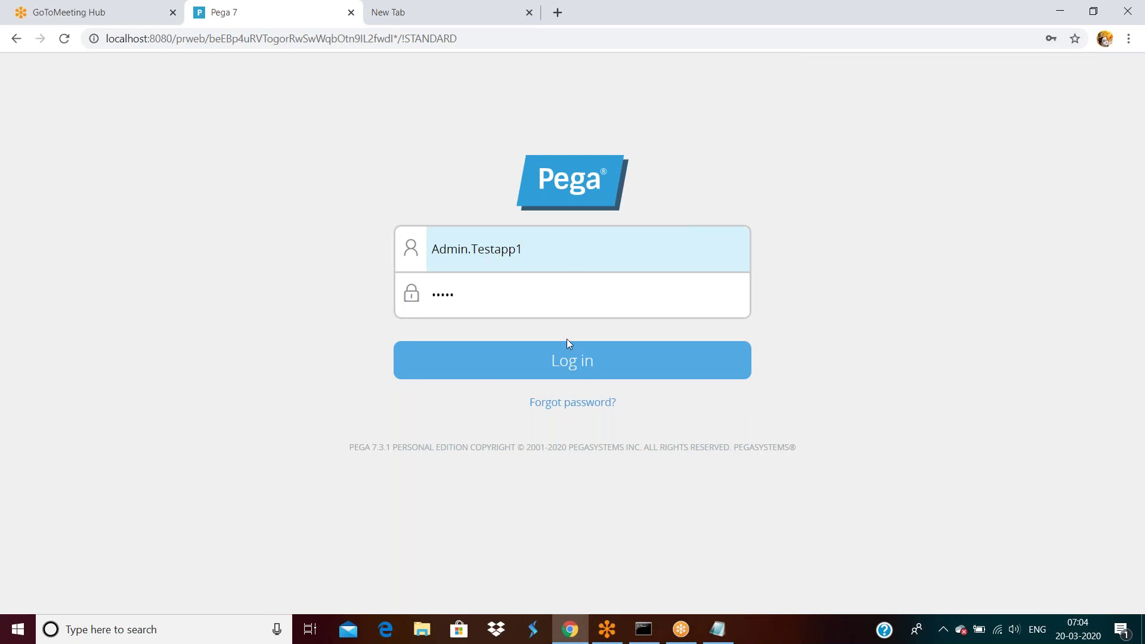
{"action": "left_click", "coordinate": [574, 357]}
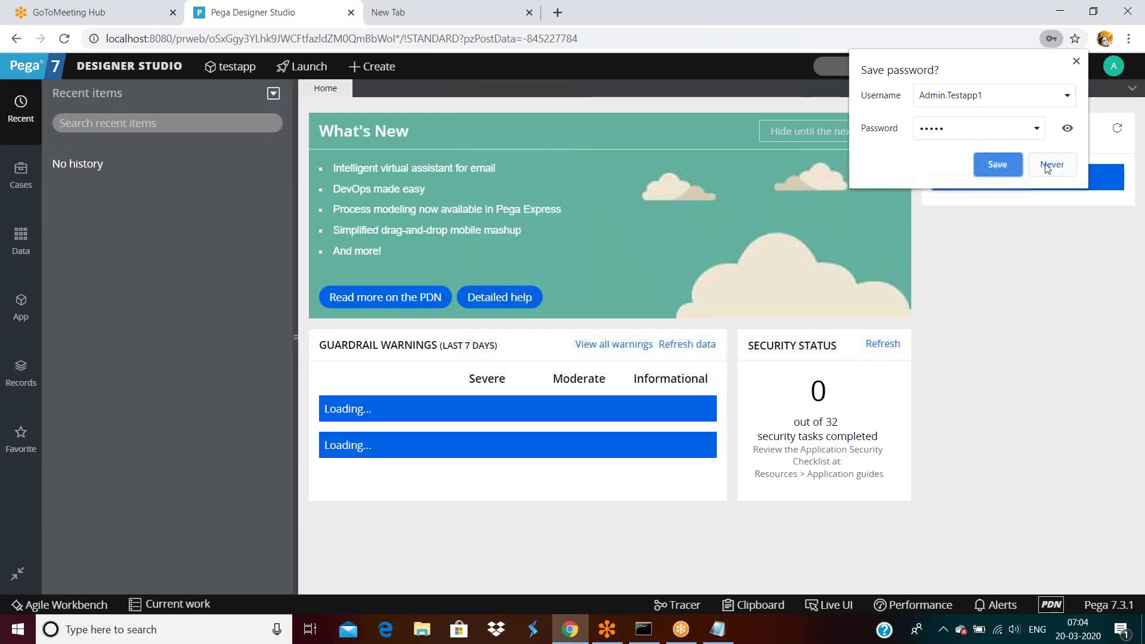
{"action": "left_click", "coordinate": [1049, 166]}
{"action": "left_click", "coordinate": [27, 302]}
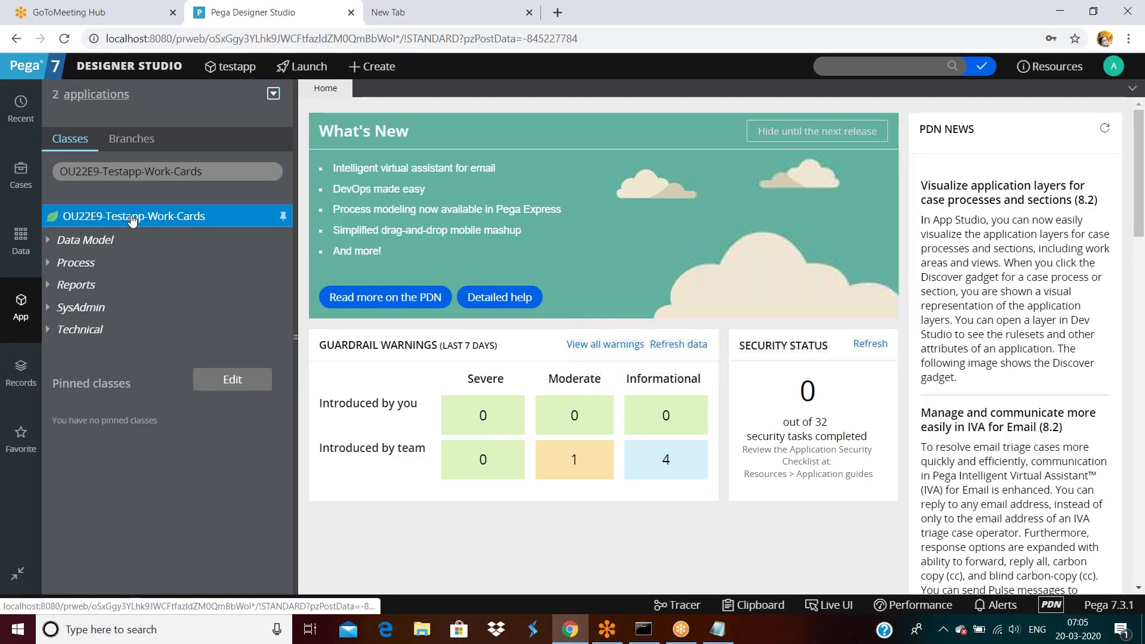
Step: Start a new property in the Work-Cards class via Create > Data Model > Property
{"action": "right_click", "coordinate": [133, 220]}
{"action": "mouse_move", "coordinate": [151, 241]}
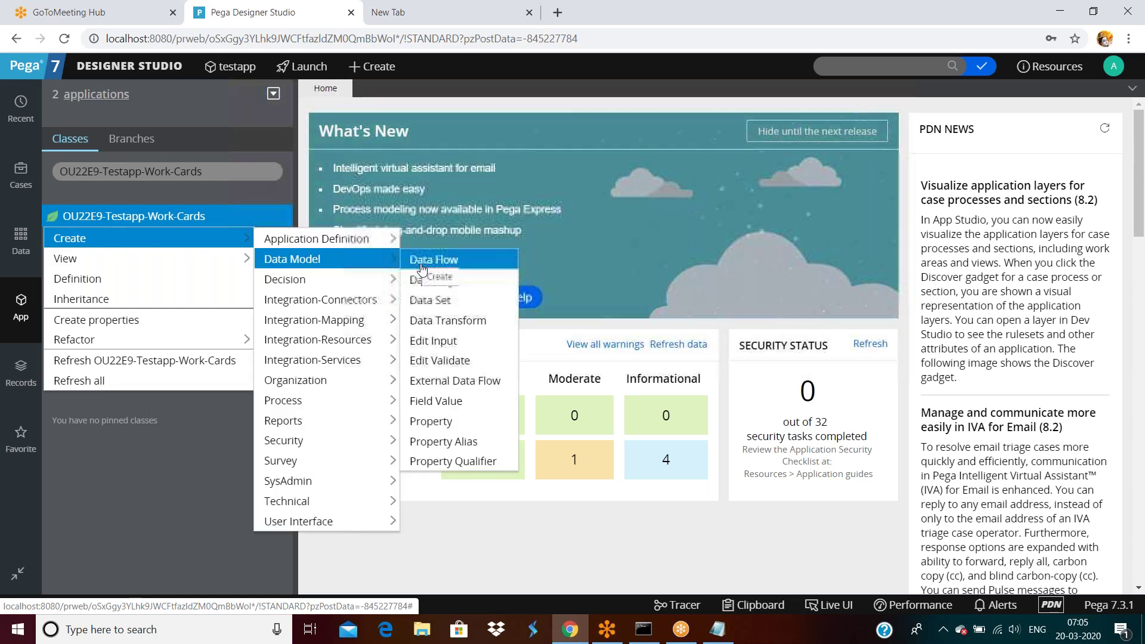
{"action": "mouse_move", "coordinate": [197, 249]}
{"action": "mouse_move", "coordinate": [299, 258]}
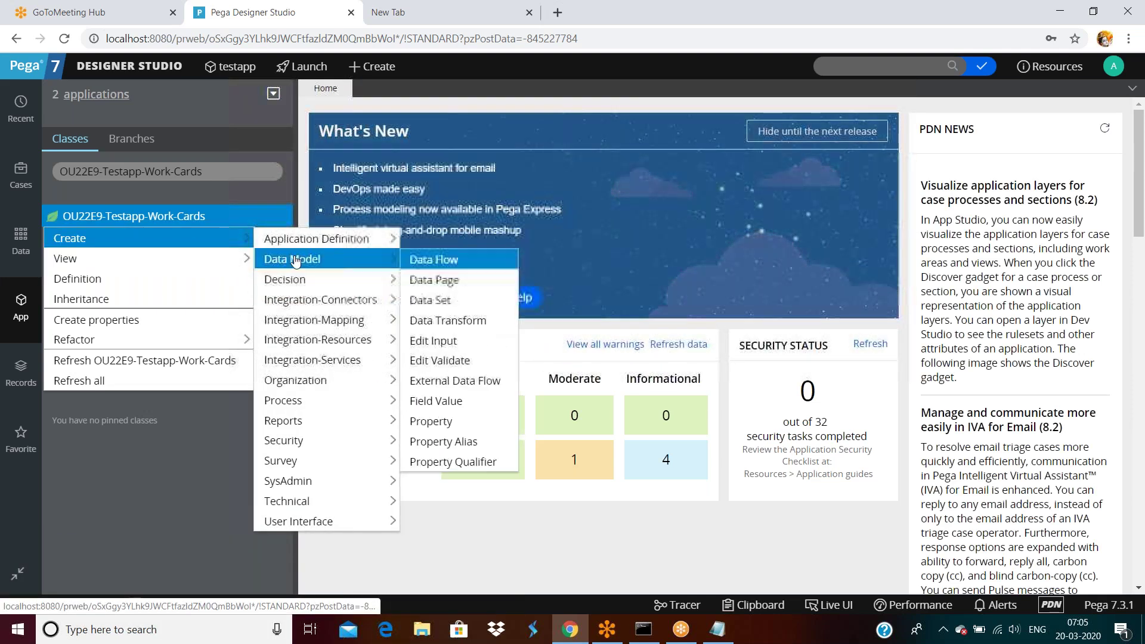
{"action": "left_click", "coordinate": [419, 423]}
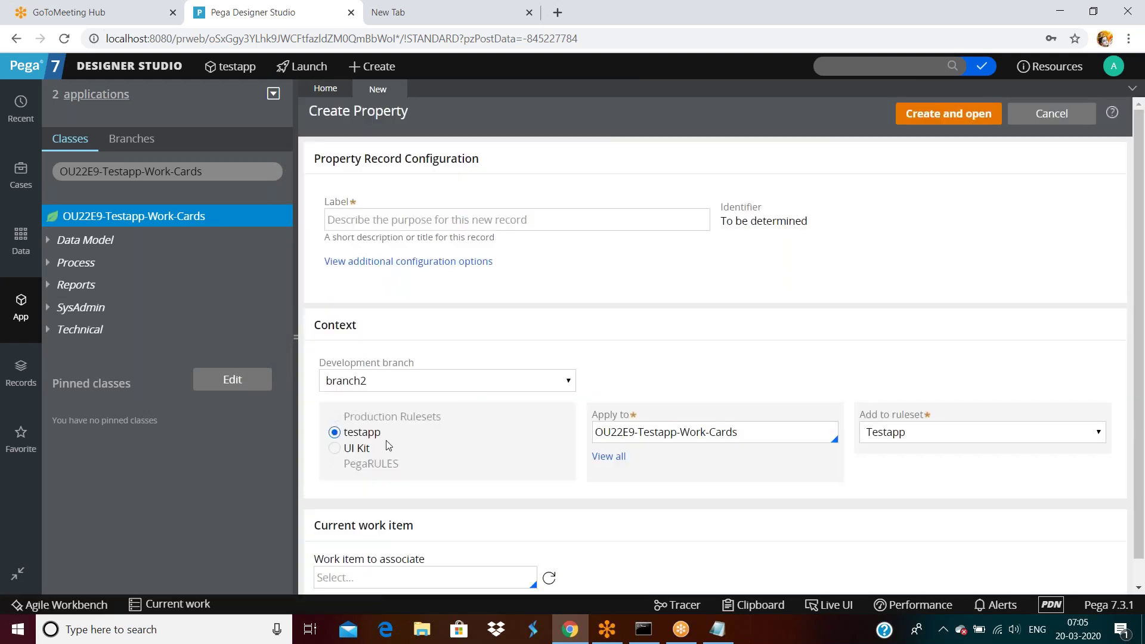
Step: Create the 'customeraddress' property and save it on branch2 in Testapp
{"action": "left_click", "coordinate": [484, 218]}
{"action": "type", "text": "customeraddress"}
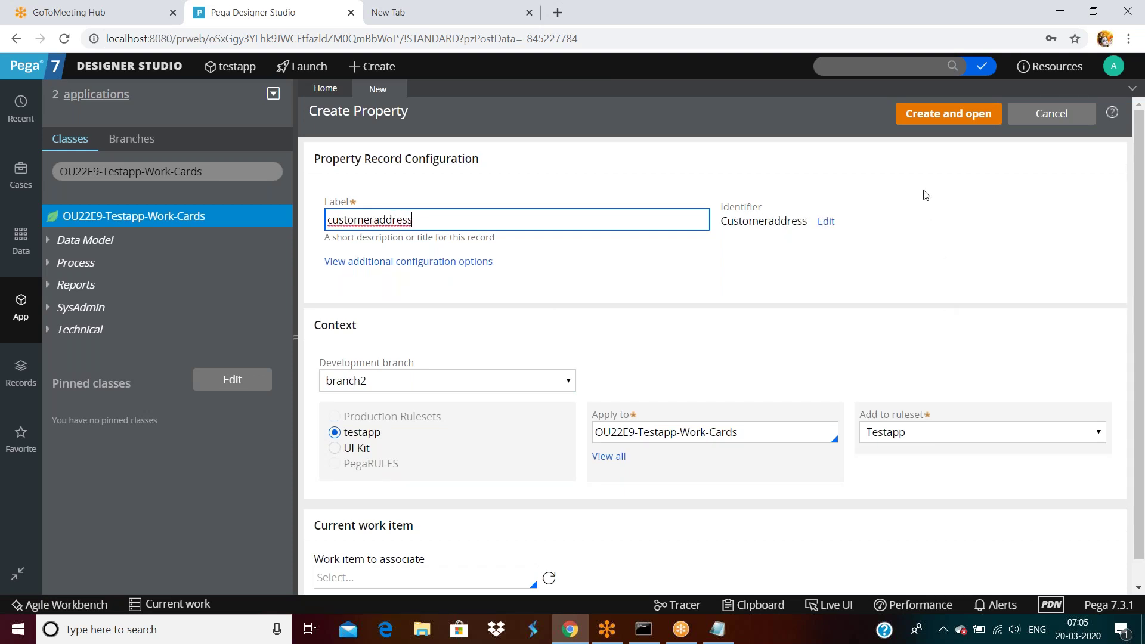
{"action": "left_click", "coordinate": [926, 114]}
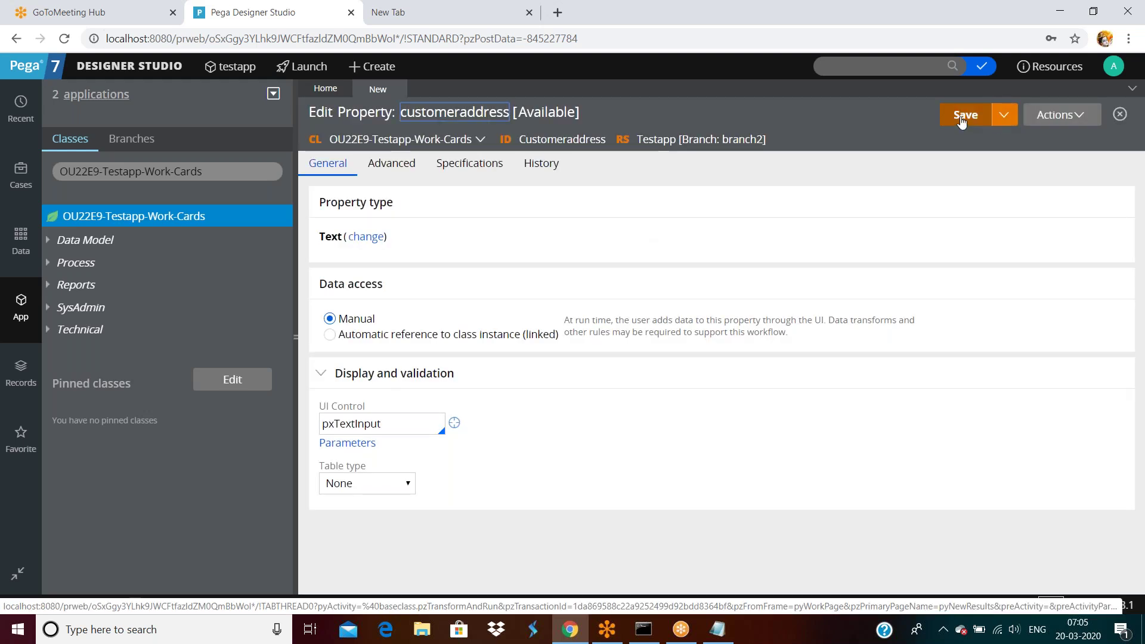
{"action": "left_click", "coordinate": [962, 117]}
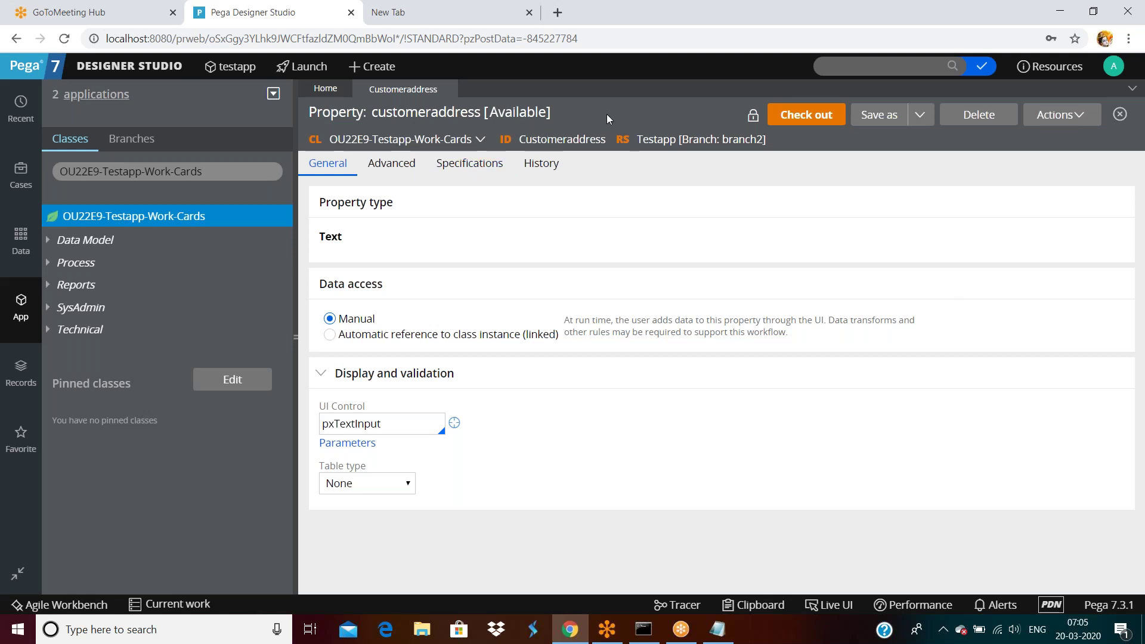
Step: Search Designer Studio rules for 'old:hellop'
{"action": "right_click", "coordinate": [169, 218]}
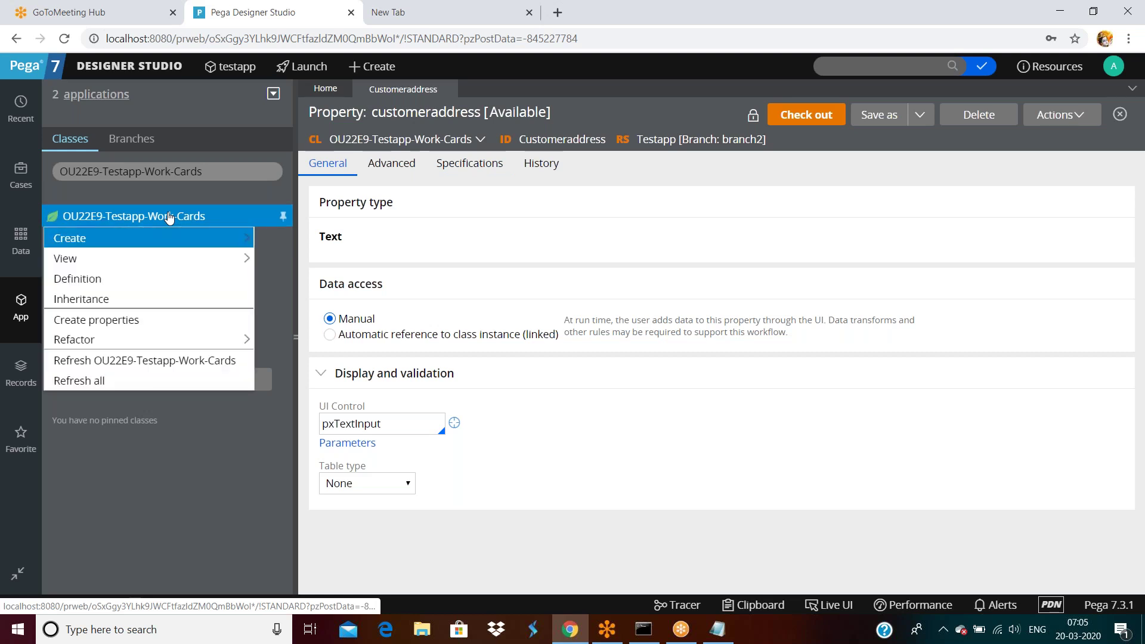
{"action": "left_click", "coordinate": [848, 67]}
{"action": "type", "text": "hellop"}
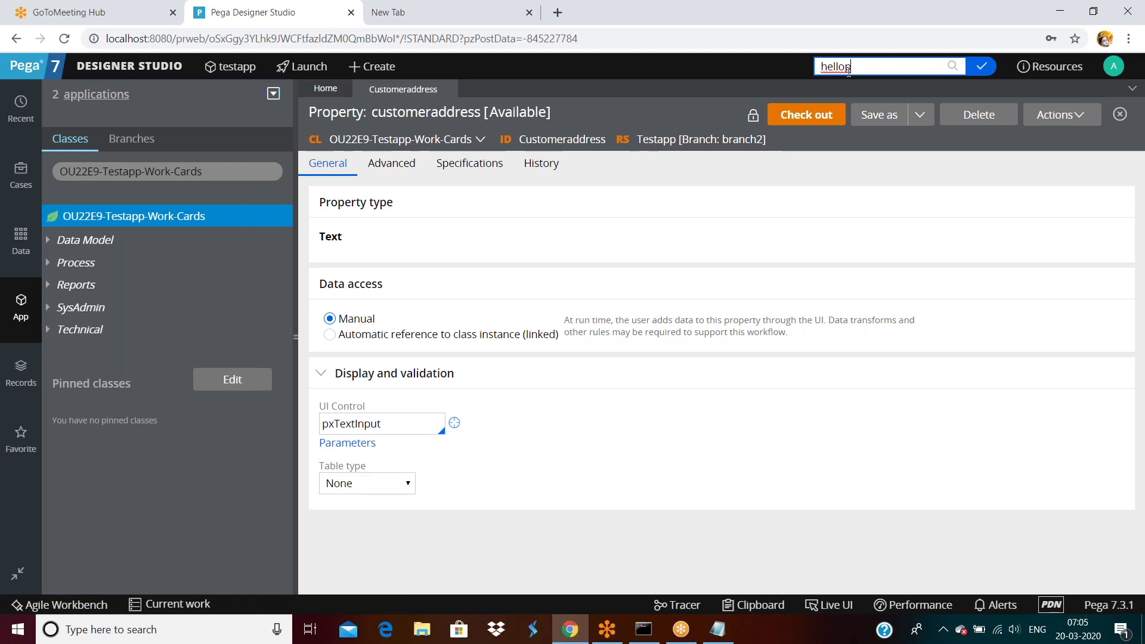
{"action": "key", "text": "BackSpace"}
{"action": "key", "text": "BackSpace"}
{"action": "key", "text": "BackSpace"}
{"action": "key", "text": "BackSpace"}
{"action": "key", "text": "BackSpace"}
{"action": "key", "text": "BackSpace"}
{"action": "type", "text": "old"}
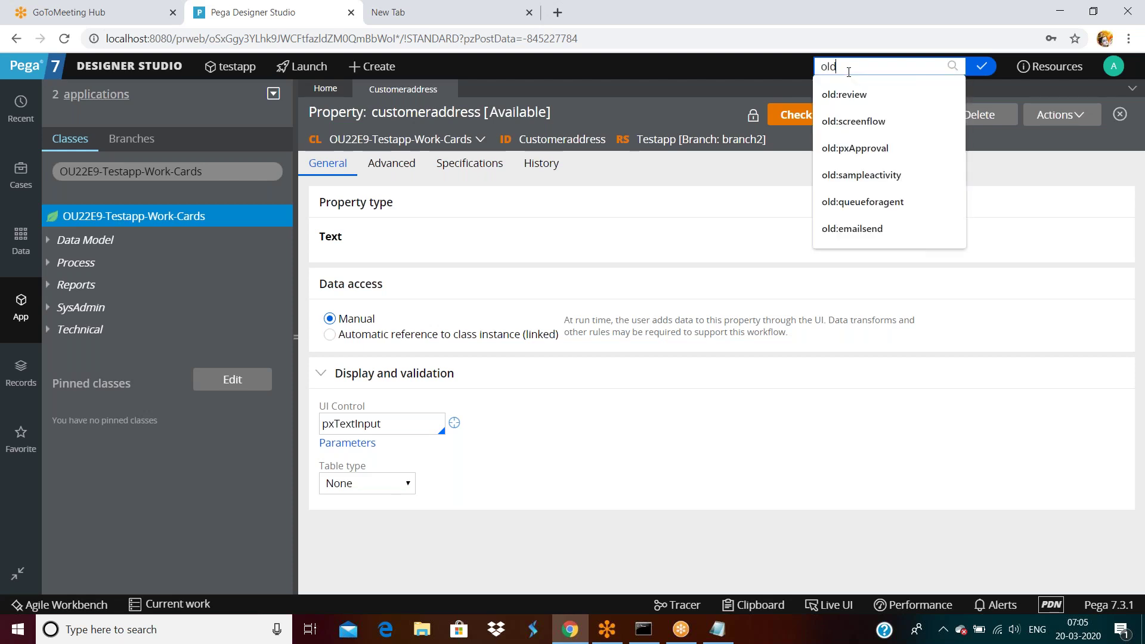
{"action": "type", "text": ":hellop"}
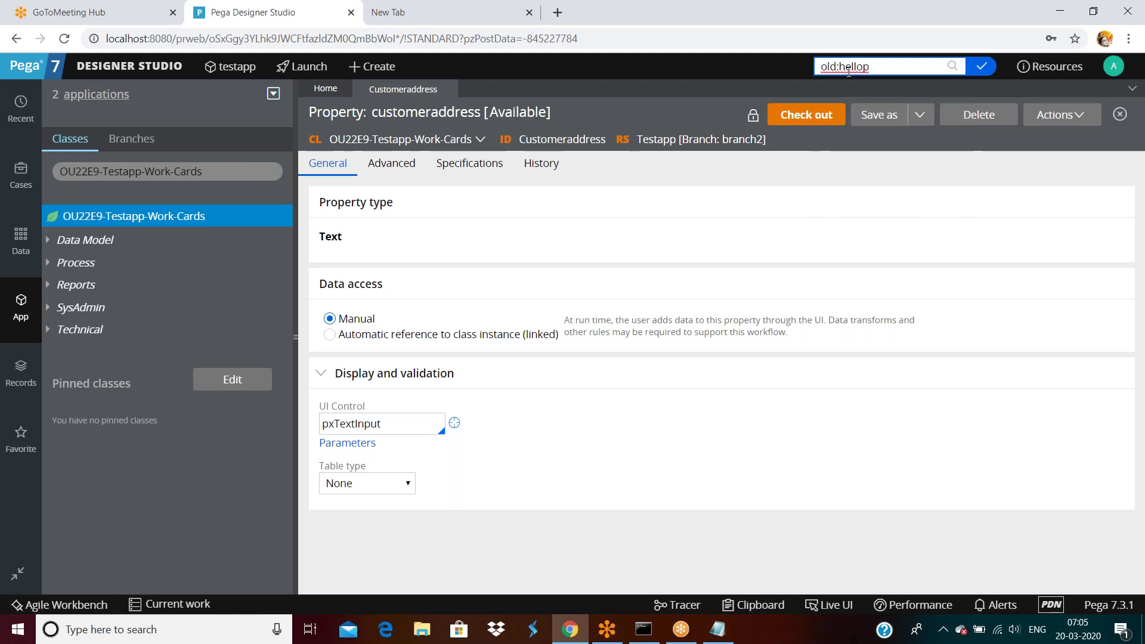
{"action": "key", "text": "Return"}
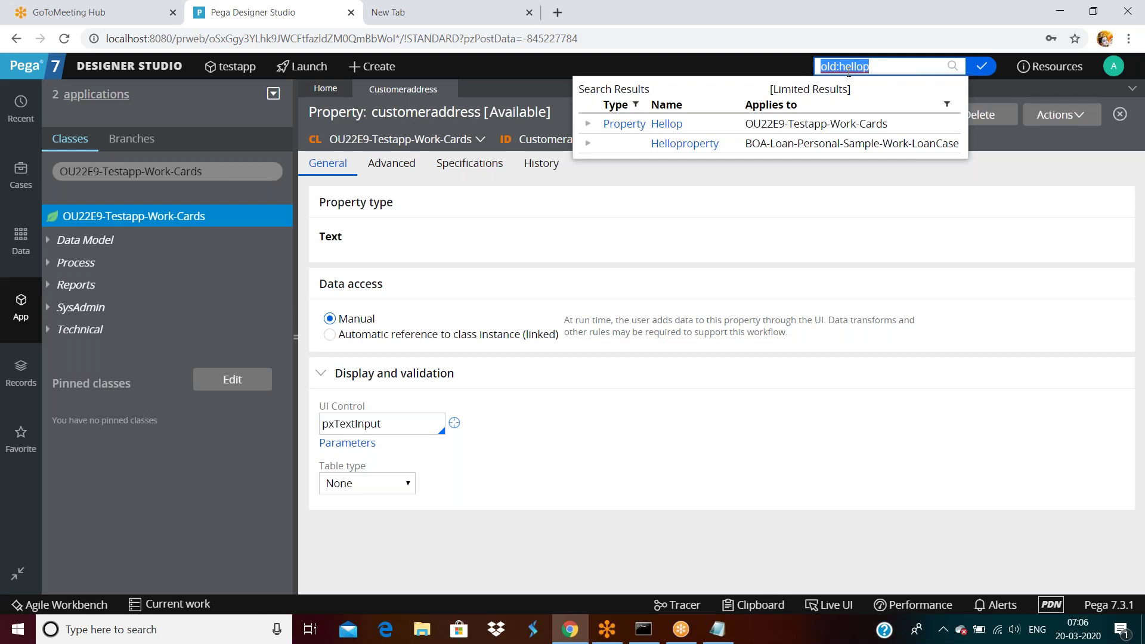
Step: Dismiss the search results and bring up the Designer Studio System > Settings submenu
{"action": "left_click", "coordinate": [114, 69]}
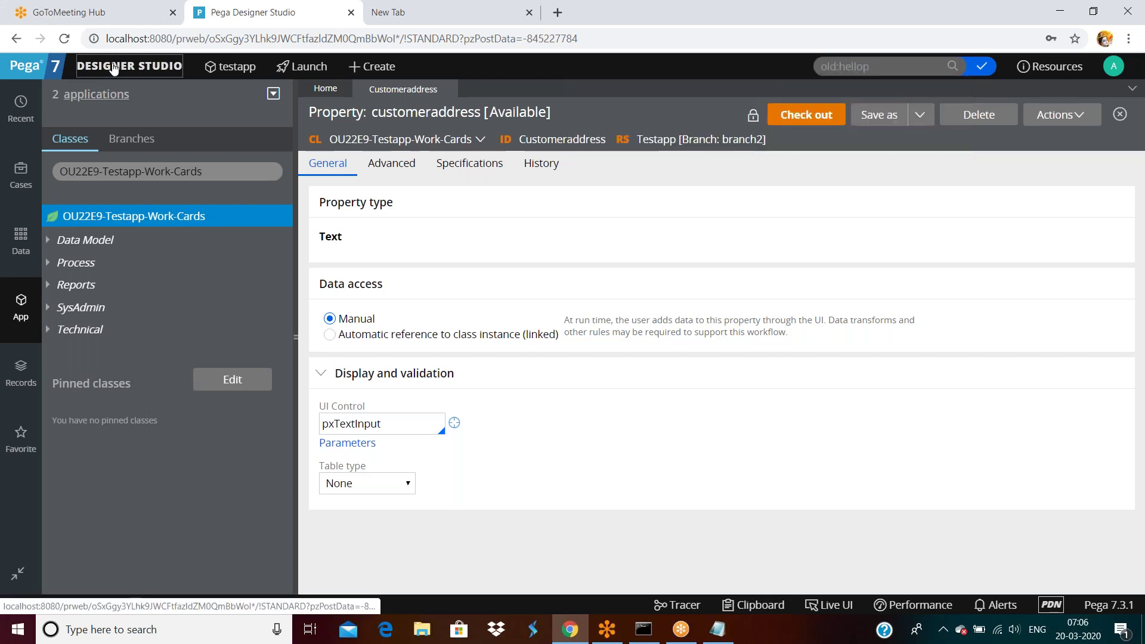
{"action": "left_click", "coordinate": [113, 69]}
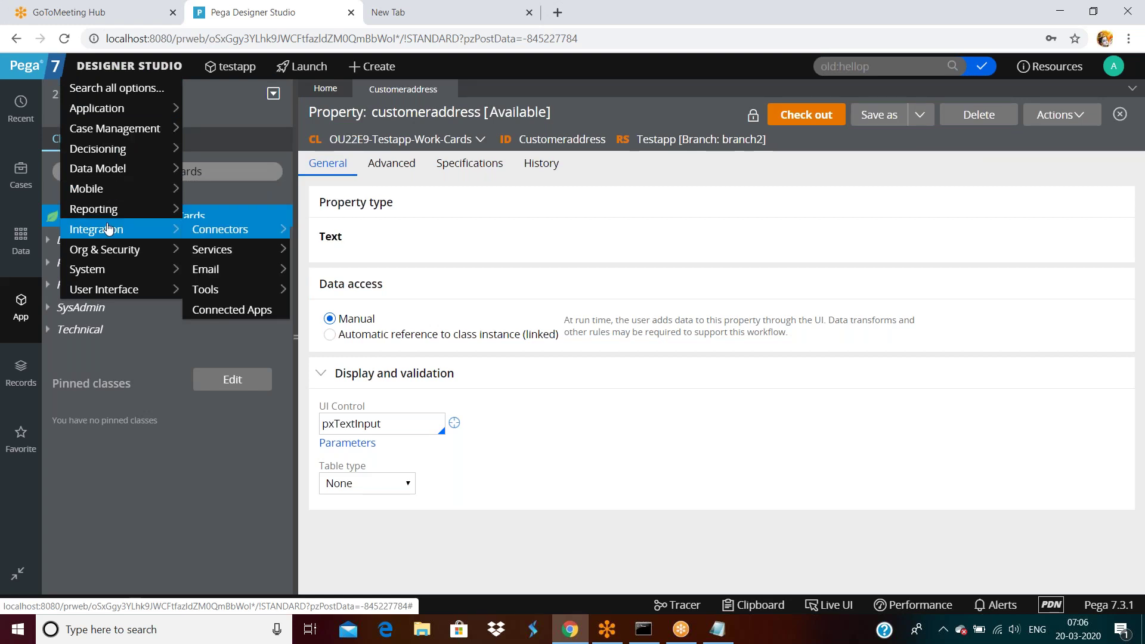
{"action": "mouse_move", "coordinate": [98, 271]}
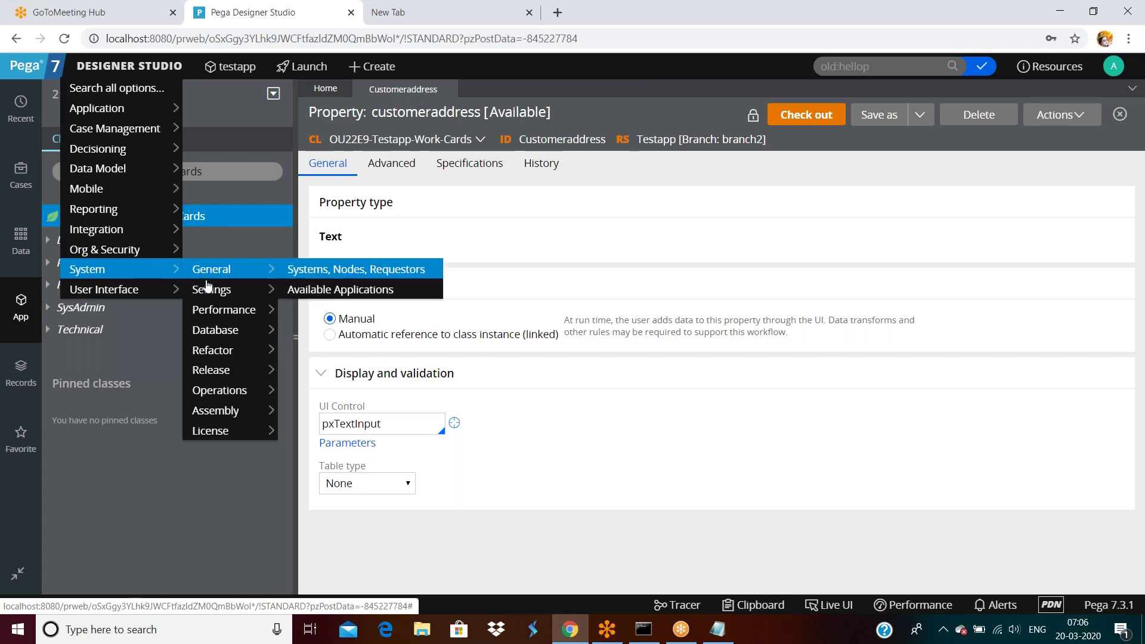
{"action": "mouse_move", "coordinate": [208, 291]}
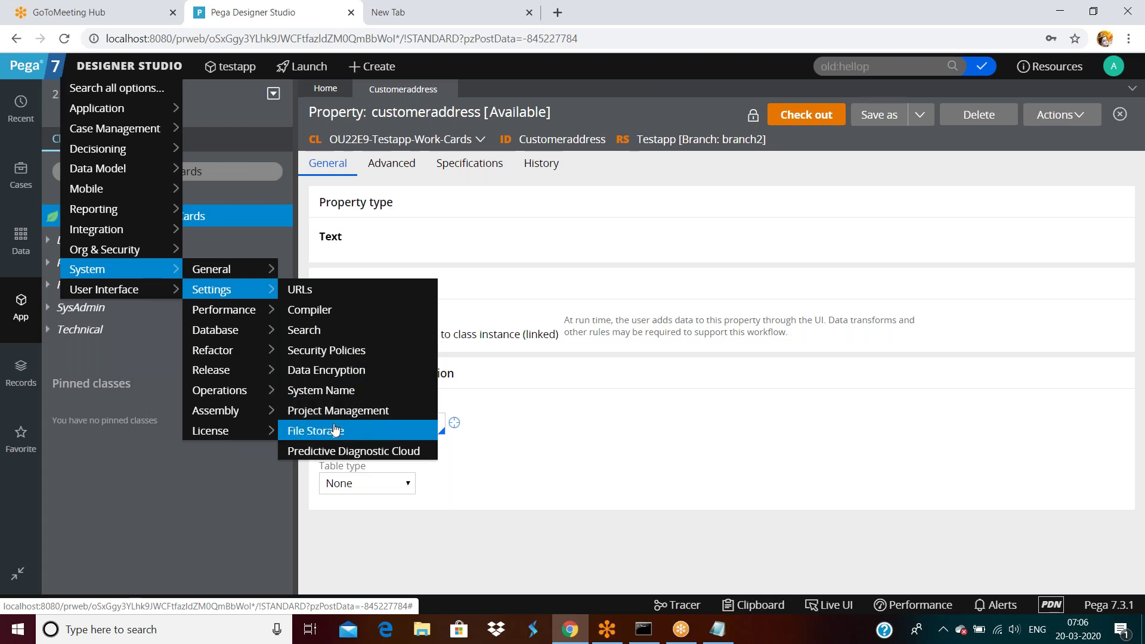
Step: Open the Search system settings and review index administration for rules, data and work
{"action": "left_click", "coordinate": [317, 337]}
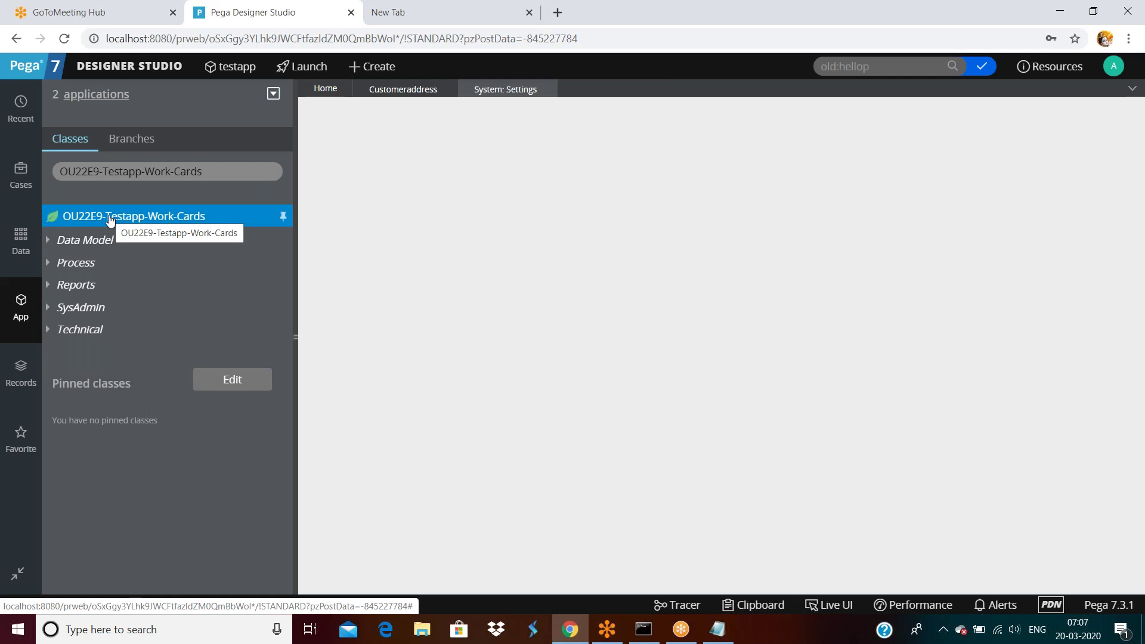
{"action": "triple_click", "coordinate": [192, 172]}
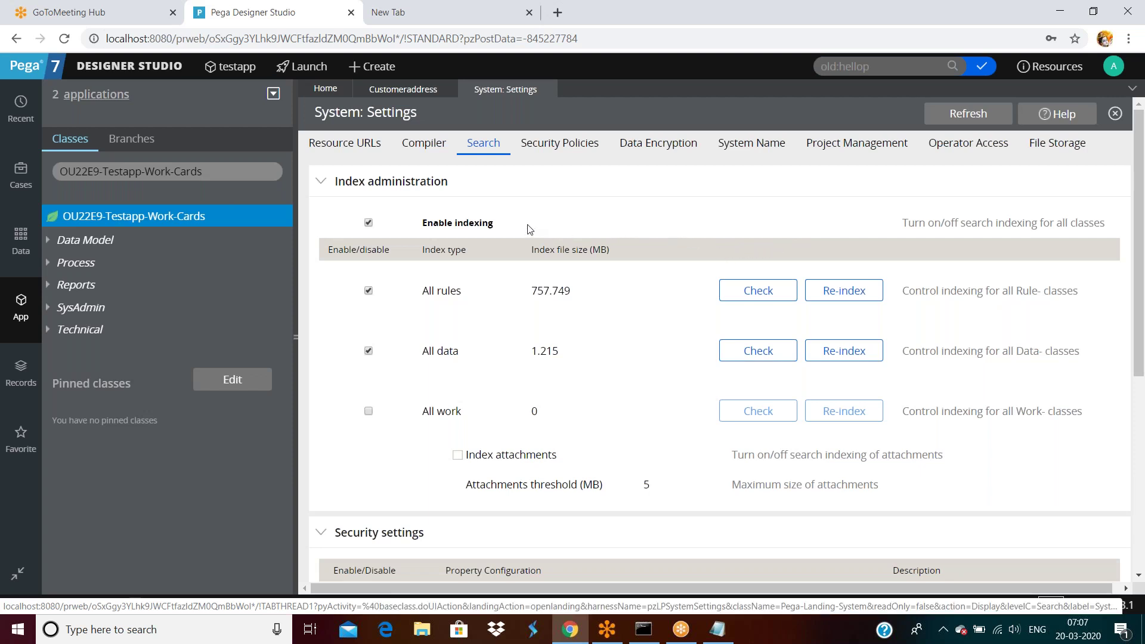
{"action": "scroll", "coordinate": [529, 231], "scroll_direction": "down", "scroll_amount": 3}
{"action": "scroll", "coordinate": [529, 230], "scroll_direction": "up", "scroll_amount": 3}
{"action": "left_click", "coordinate": [836, 293]}
{"action": "scroll", "coordinate": [417, 220], "scroll_direction": "down", "scroll_amount": 1}
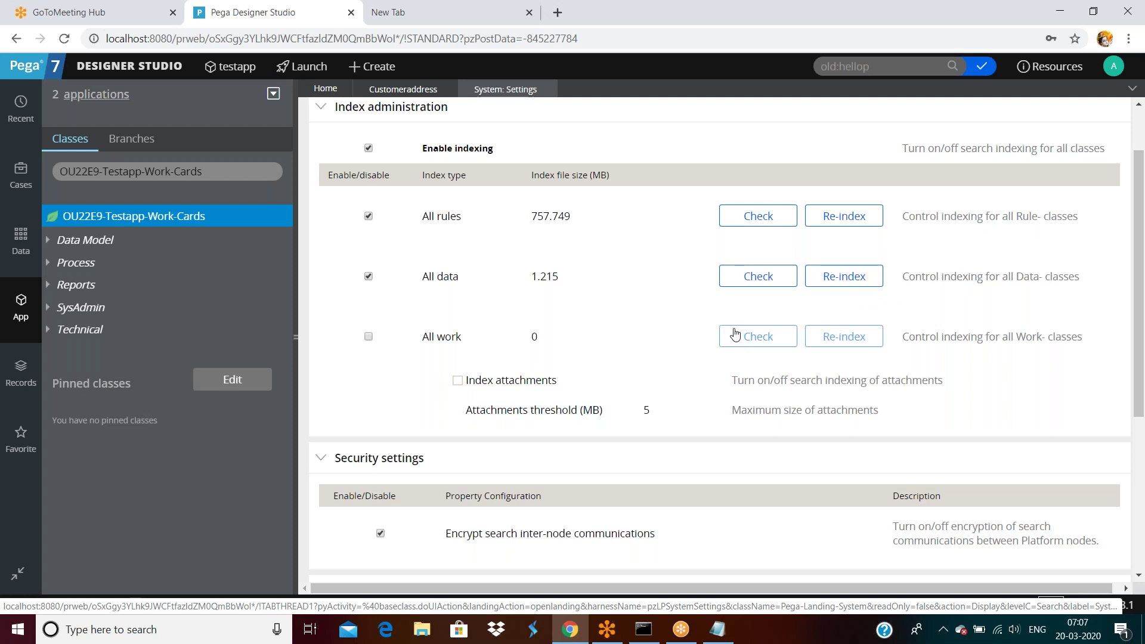
{"action": "scroll", "coordinate": [660, 333], "scroll_direction": "down", "scroll_amount": 5}
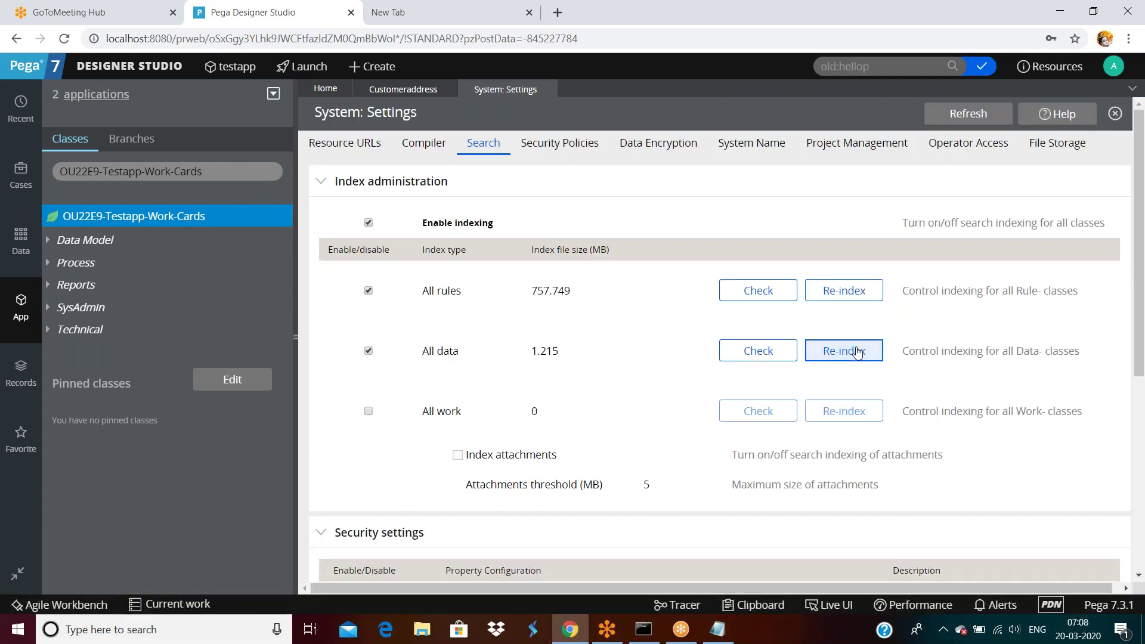
Step: Submit re-indexing for all data classes and all rule classes, acknowledging each notice
{"action": "left_click", "coordinate": [857, 353]}
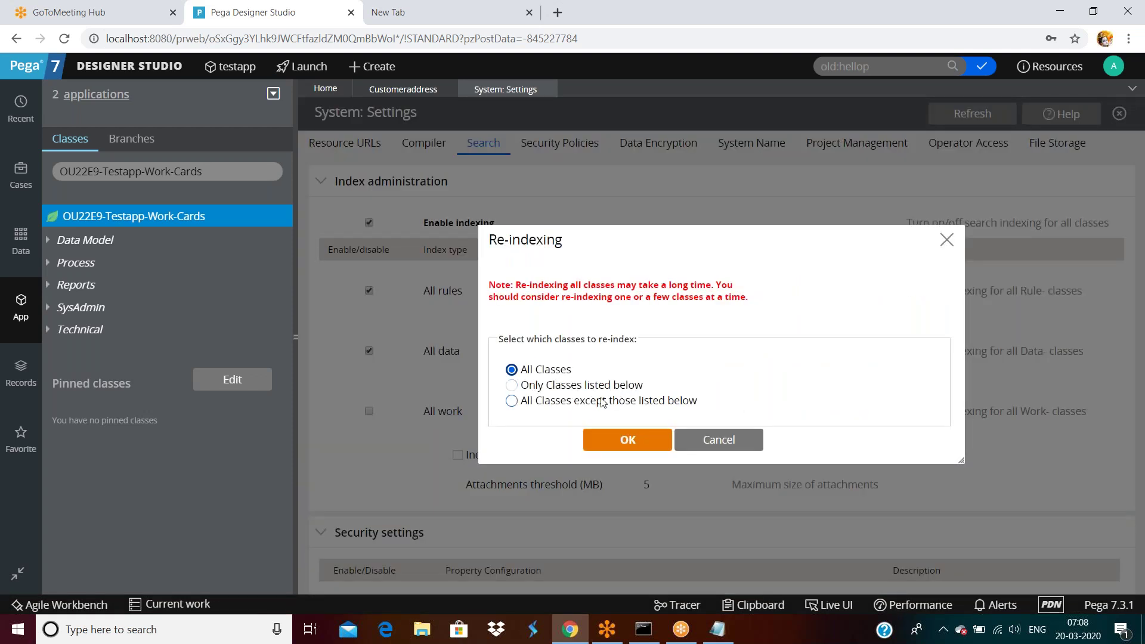
{"action": "left_click", "coordinate": [630, 441]}
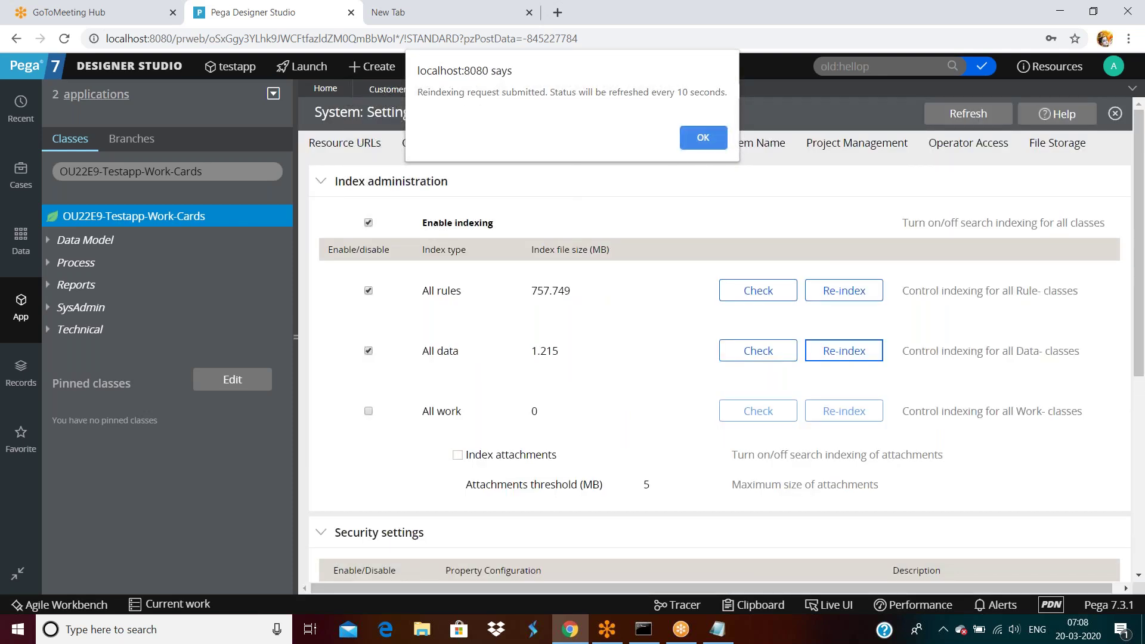
{"action": "left_click", "coordinate": [705, 143]}
{"action": "left_click", "coordinate": [844, 290]}
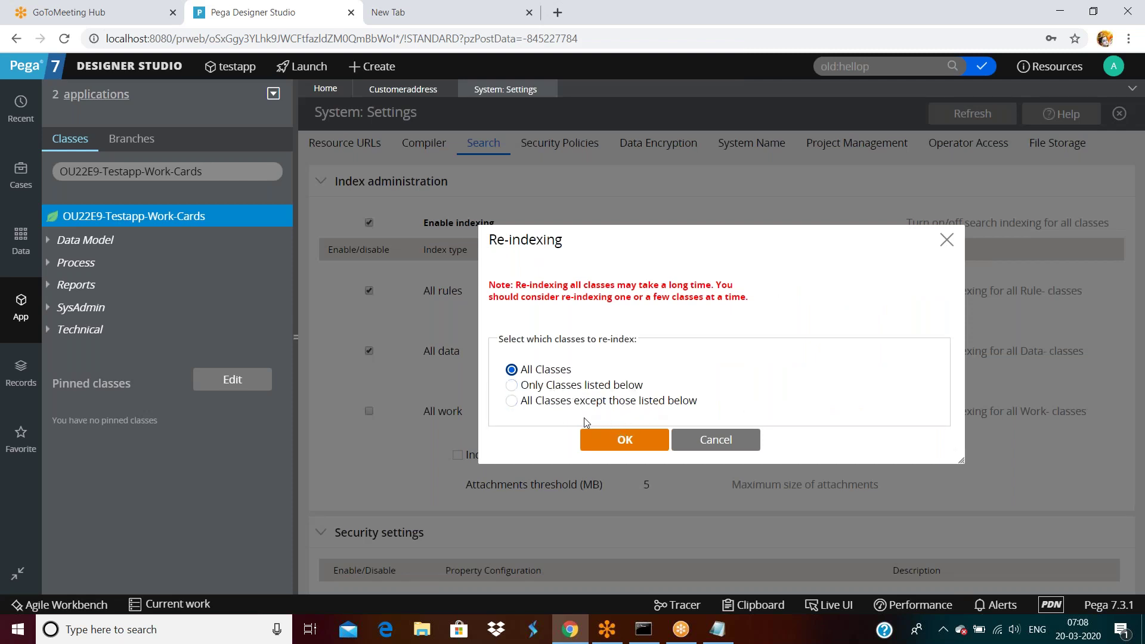
{"action": "left_click", "coordinate": [624, 440]}
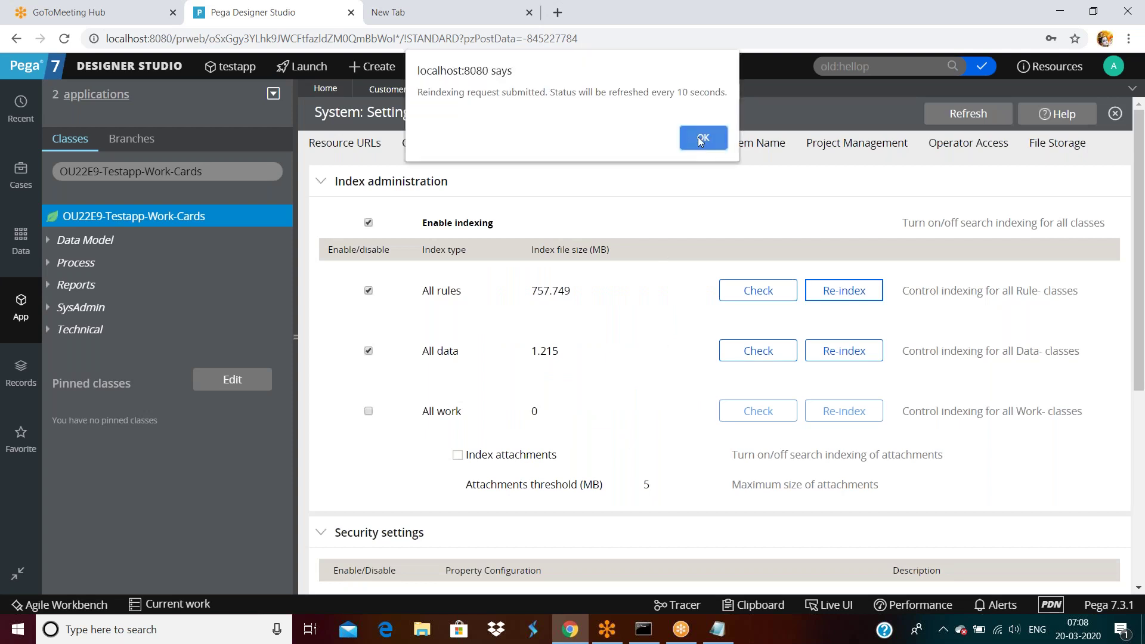
{"action": "left_click", "coordinate": [704, 137]}
{"action": "scroll", "coordinate": [429, 473], "scroll_direction": "down", "scroll_amount": 5}
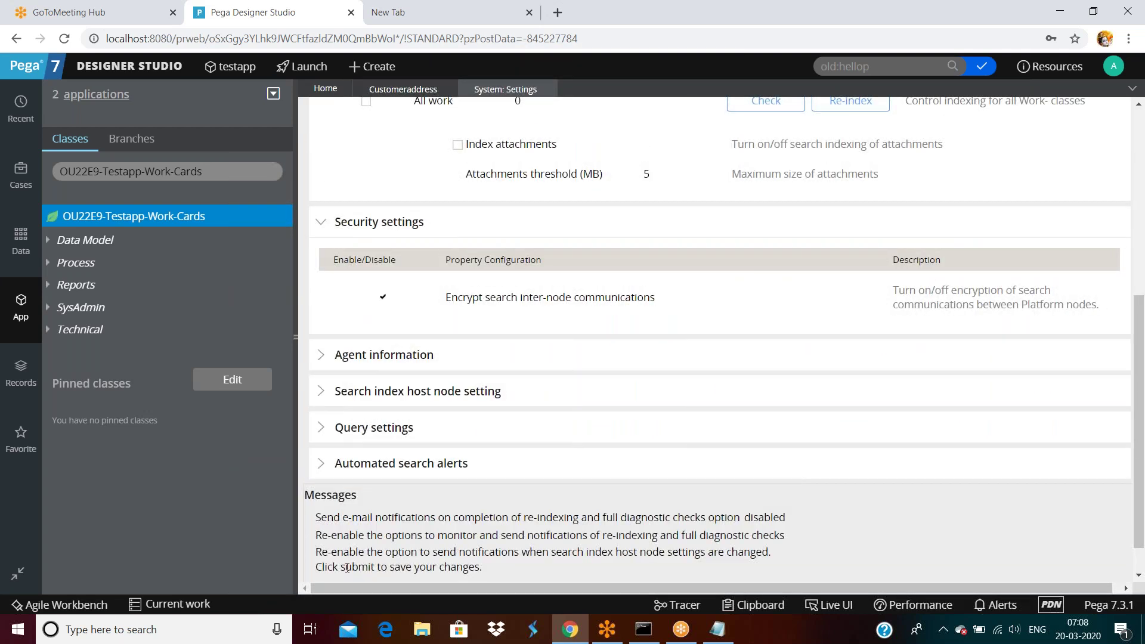
{"action": "scroll", "coordinate": [399, 505], "scroll_direction": "down", "scroll_amount": 1}
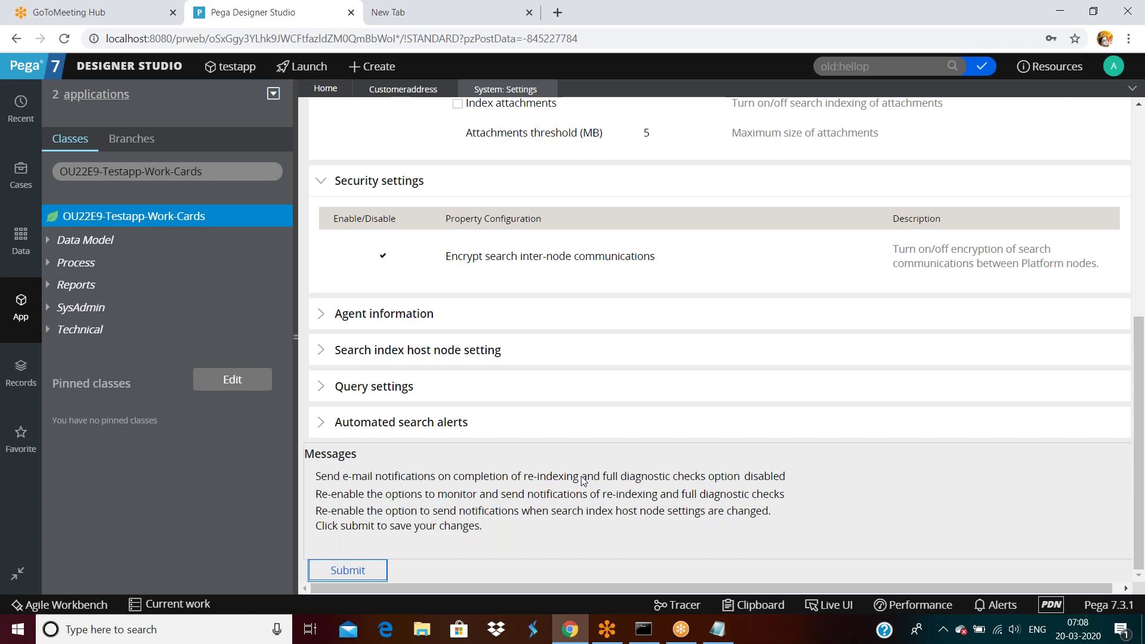
{"action": "scroll", "coordinate": [583, 480], "scroll_direction": "up", "scroll_amount": 8}
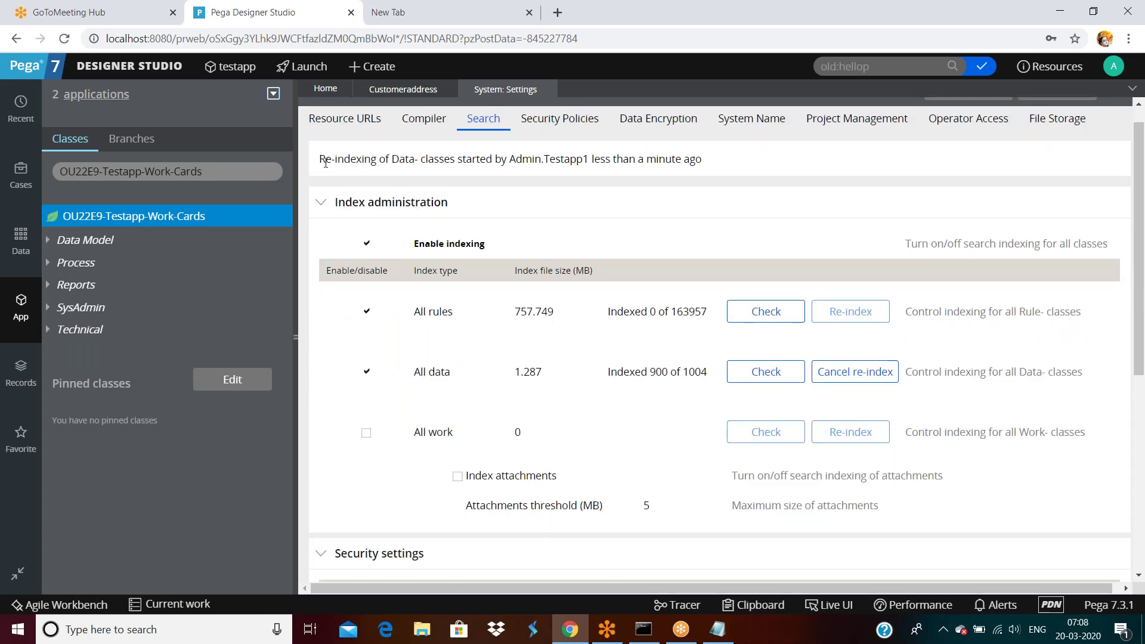
{"action": "left_click_drag", "start_coordinate": [324, 160], "coordinate": [704, 161]}
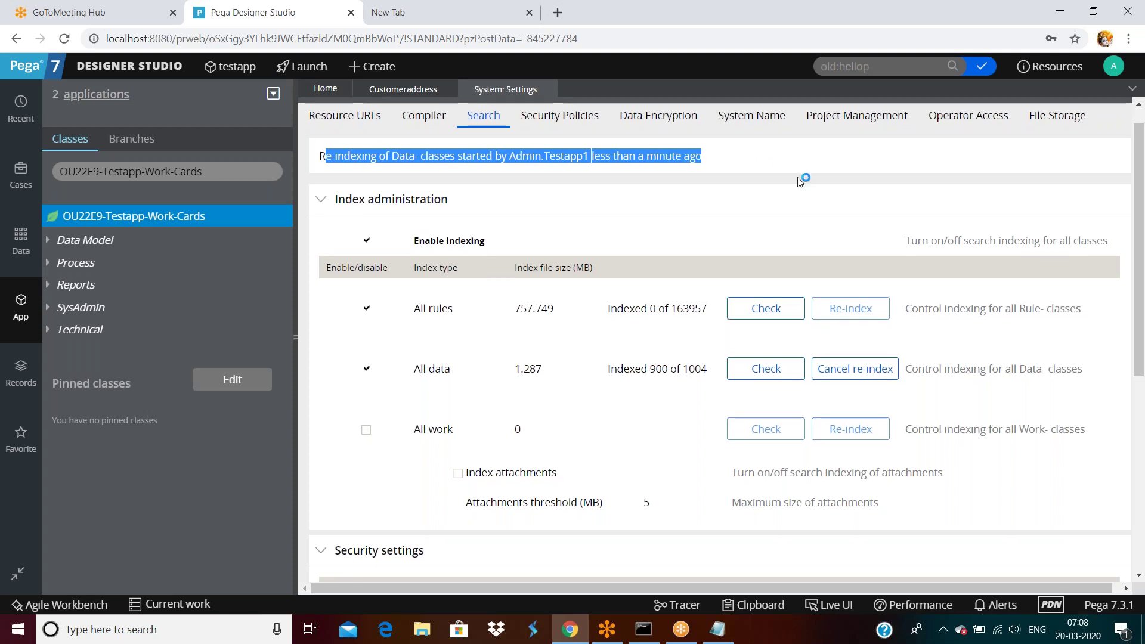
{"action": "scroll", "coordinate": [801, 181], "scroll_direction": "down", "scroll_amount": 4}
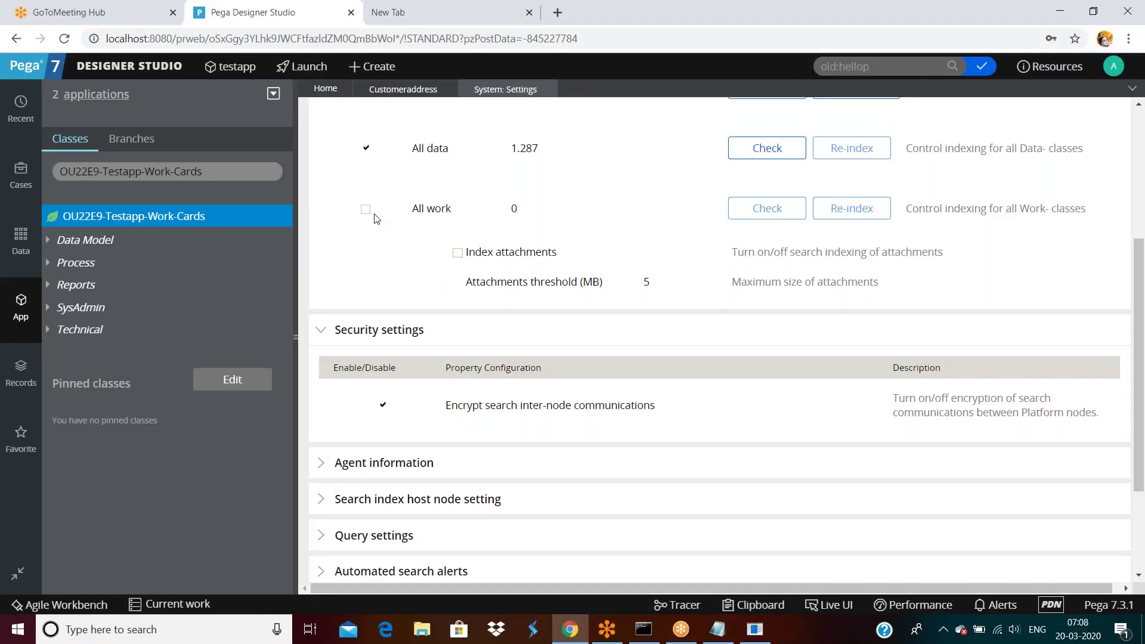
{"action": "scroll", "coordinate": [392, 288], "scroll_direction": "down", "scroll_amount": 1}
{"action": "scroll", "coordinate": [392, 290], "scroll_direction": "down", "scroll_amount": 2}
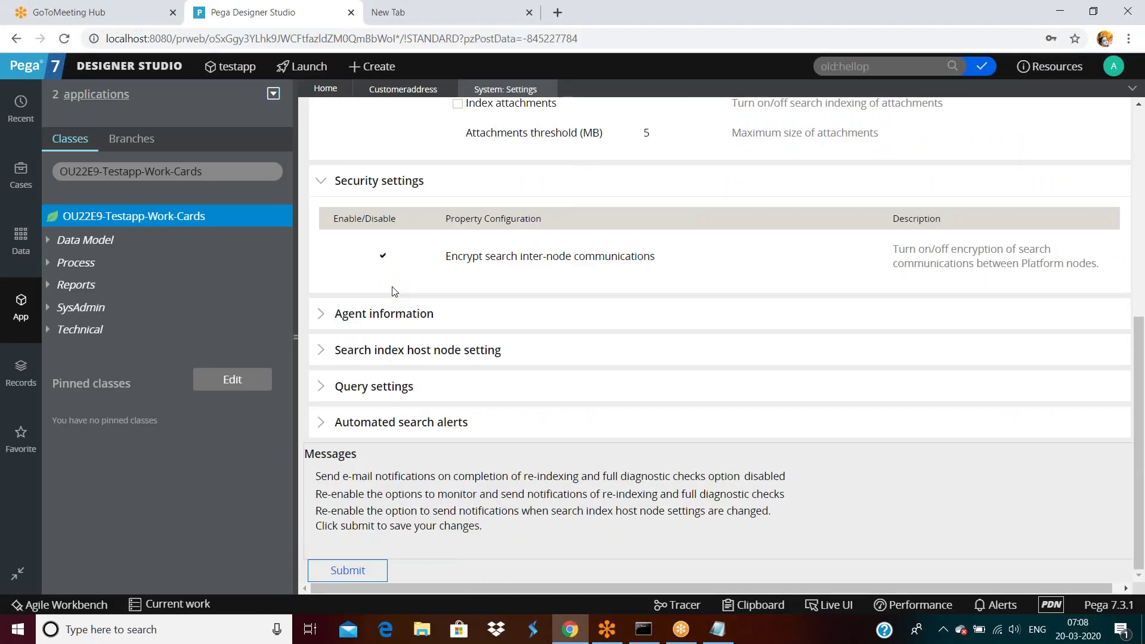
{"action": "left_click", "coordinate": [322, 315]}
{"action": "left_click", "coordinate": [323, 315]}
{"action": "left_click", "coordinate": [321, 352]}
{"action": "left_click", "coordinate": [321, 352]}
{"action": "left_click", "coordinate": [322, 388]}
{"action": "left_click", "coordinate": [327, 389]}
{"action": "left_click", "coordinate": [321, 424]}
{"action": "left_click", "coordinate": [321, 425]}
{"action": "scroll", "coordinate": [495, 395], "scroll_direction": "up", "scroll_amount": 8}
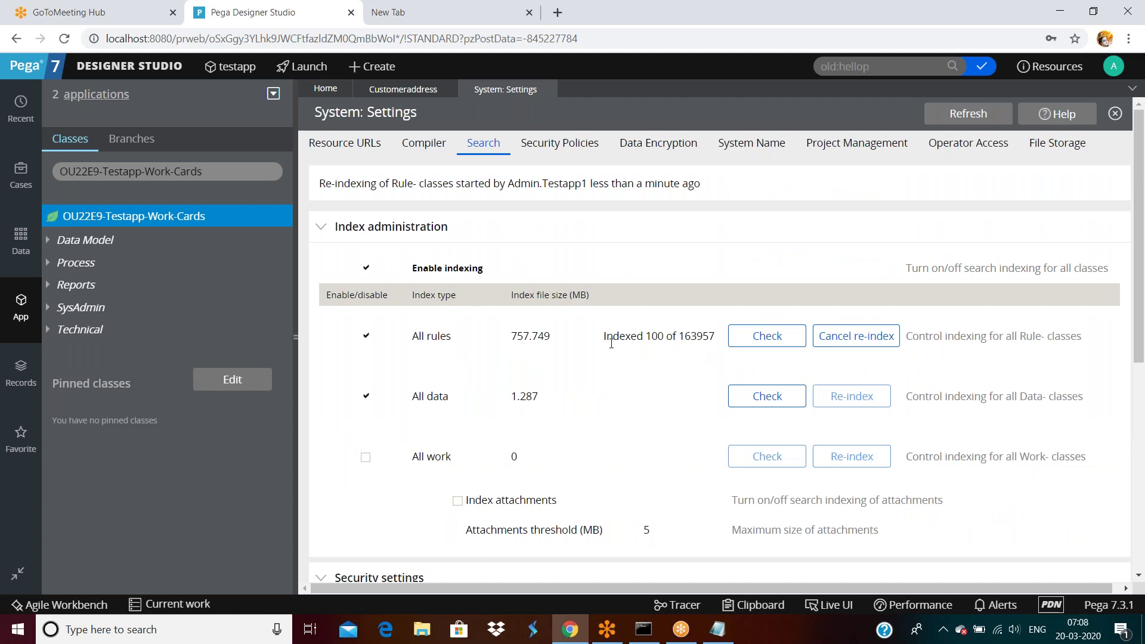
{"action": "left_click_drag", "start_coordinate": [606, 337], "coordinate": [665, 340]}
{"action": "double_click", "coordinate": [682, 335]}
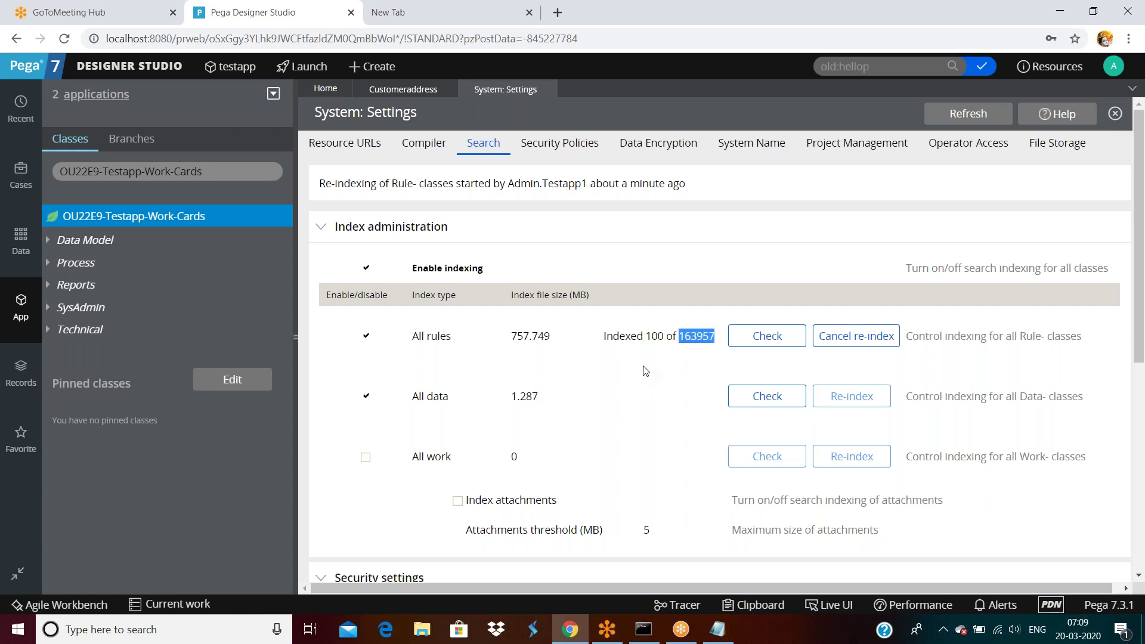
{"action": "left_click", "coordinate": [892, 66]}
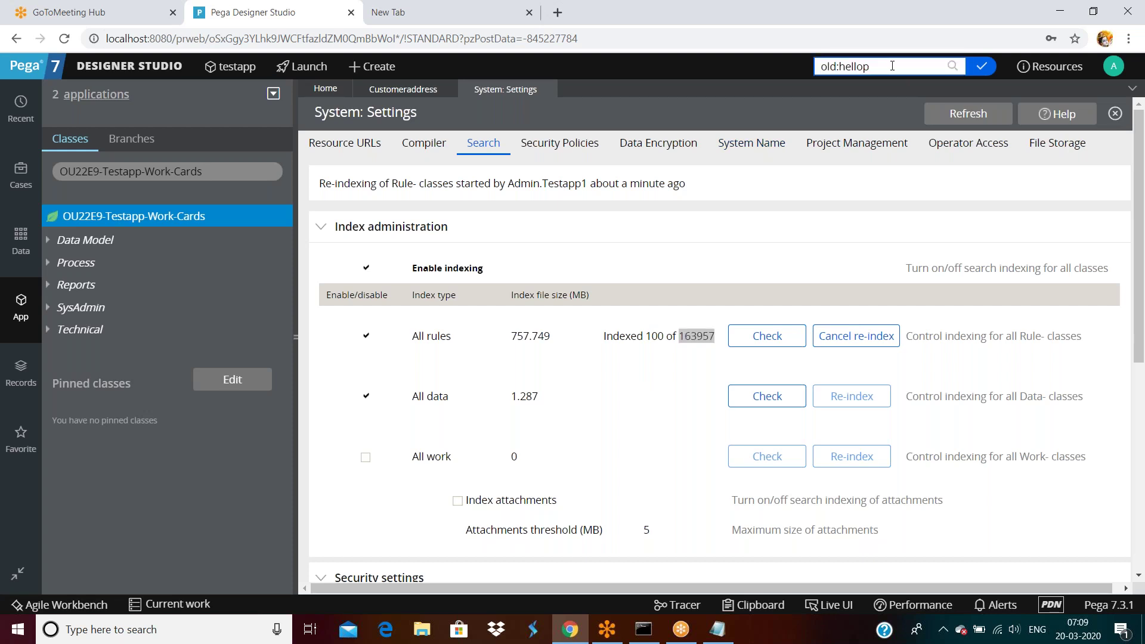
Step: Search for 'hellop' and open the Hellop property from the results
{"action": "double_click", "coordinate": [892, 65]}
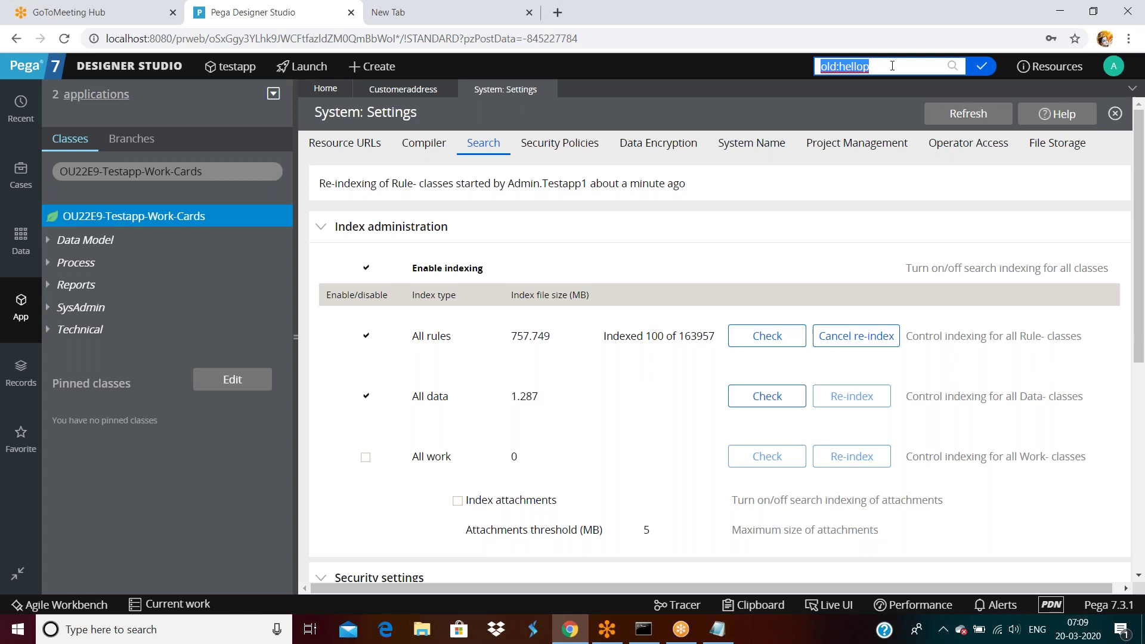
{"action": "type", "text": "hellp"}
{"action": "type", "text": "p"}
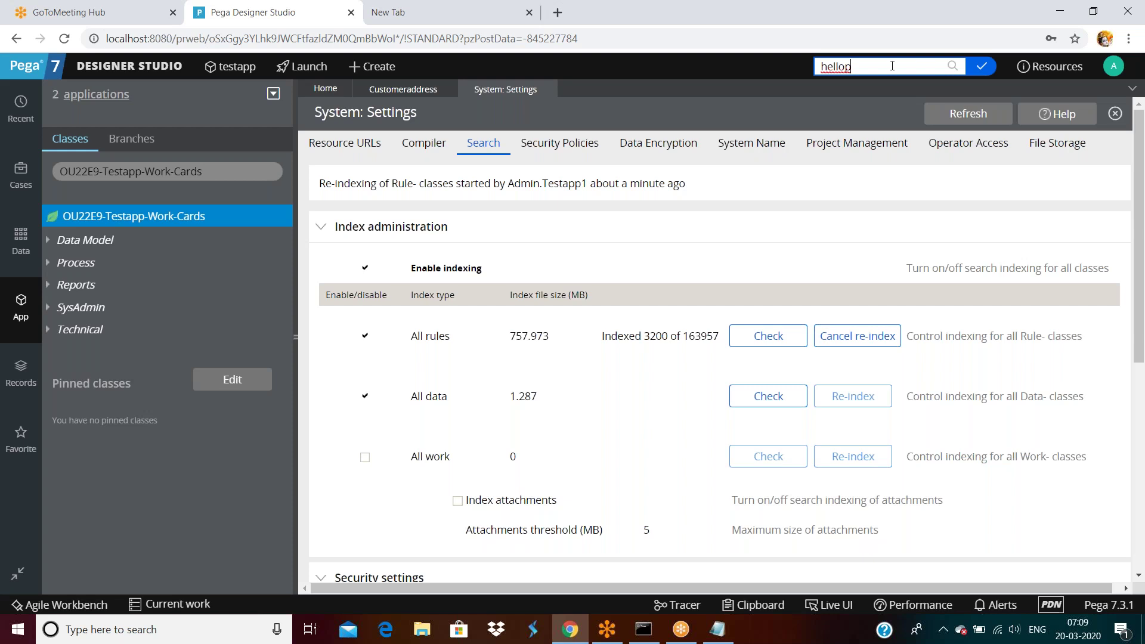
{"action": "double_click", "coordinate": [882, 70]}
{"action": "left_click", "coordinate": [883, 69]}
{"action": "key", "text": "BackSpace"}
{"action": "key", "text": "BackSpace"}
{"action": "key", "text": "BackSpace"}
{"action": "key", "text": "BackSpace"}
{"action": "key", "text": "BackSpace"}
{"action": "key", "text": "BackSpace"}
{"action": "type", "text": "old"}
{"action": "key", "text": "BackSpace"}
{"action": "key", "text": "BackSpace"}
{"action": "type", "text": "hellop"}
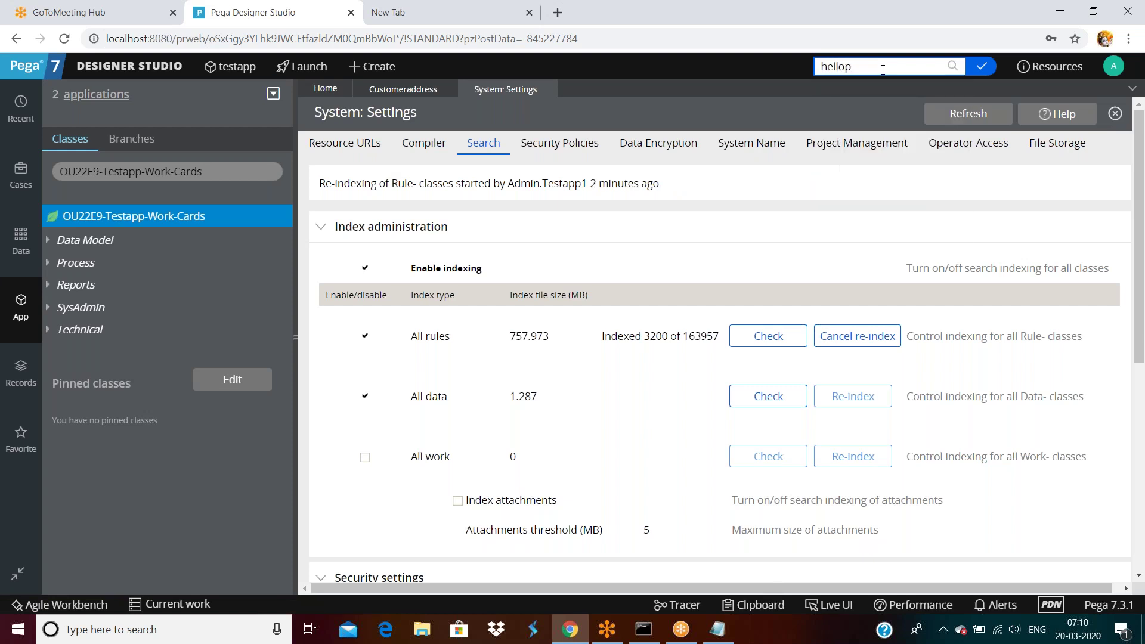
{"action": "key", "text": "Return"}
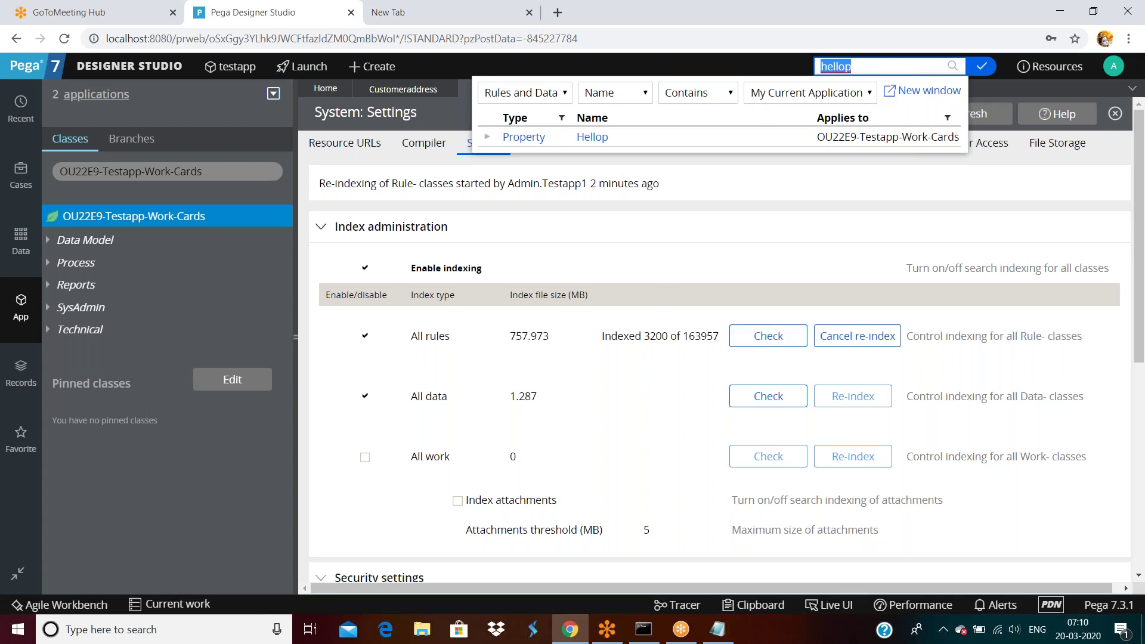
{"action": "left_click", "coordinate": [592, 137]}
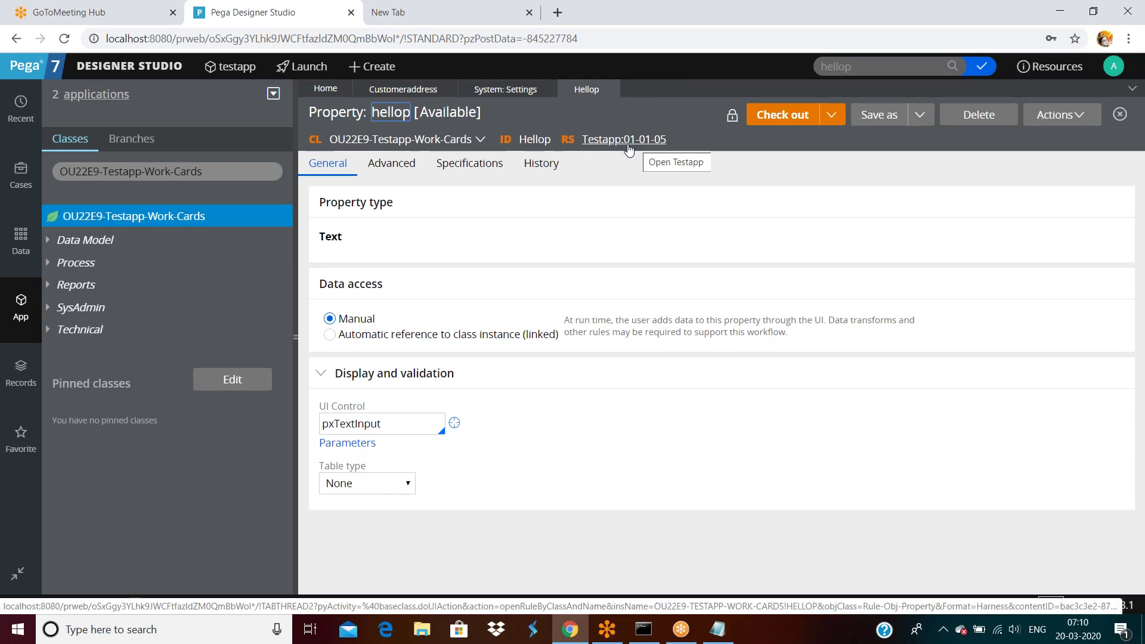
Step: Save a copy of the Hellop property into branch2 and open it
{"action": "left_click", "coordinate": [877, 115]}
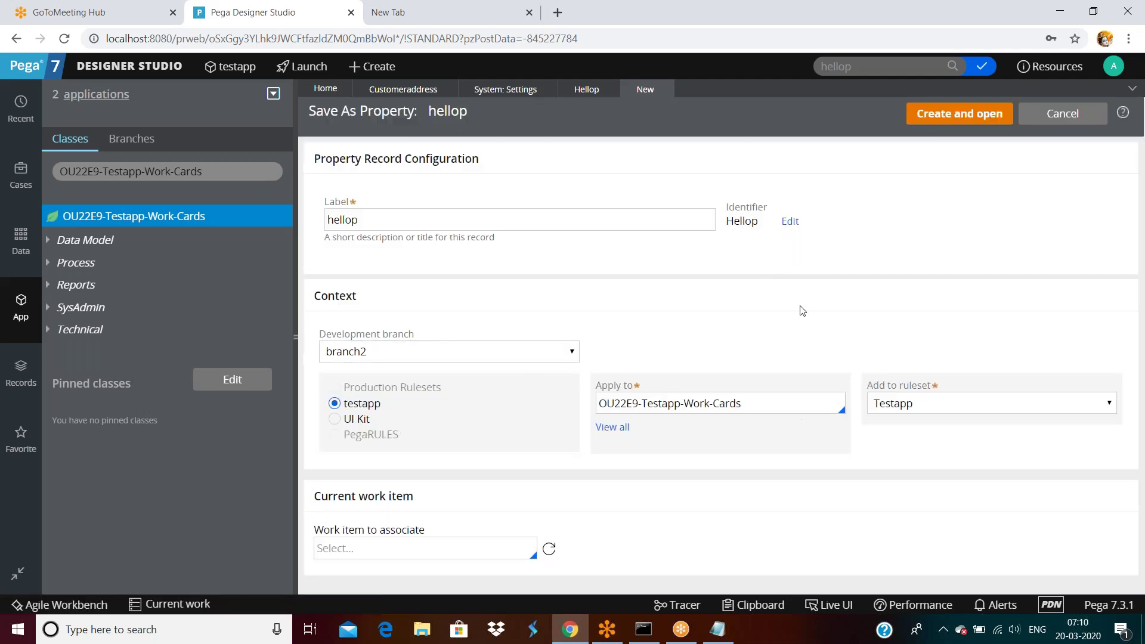
{"action": "left_click", "coordinate": [964, 118]}
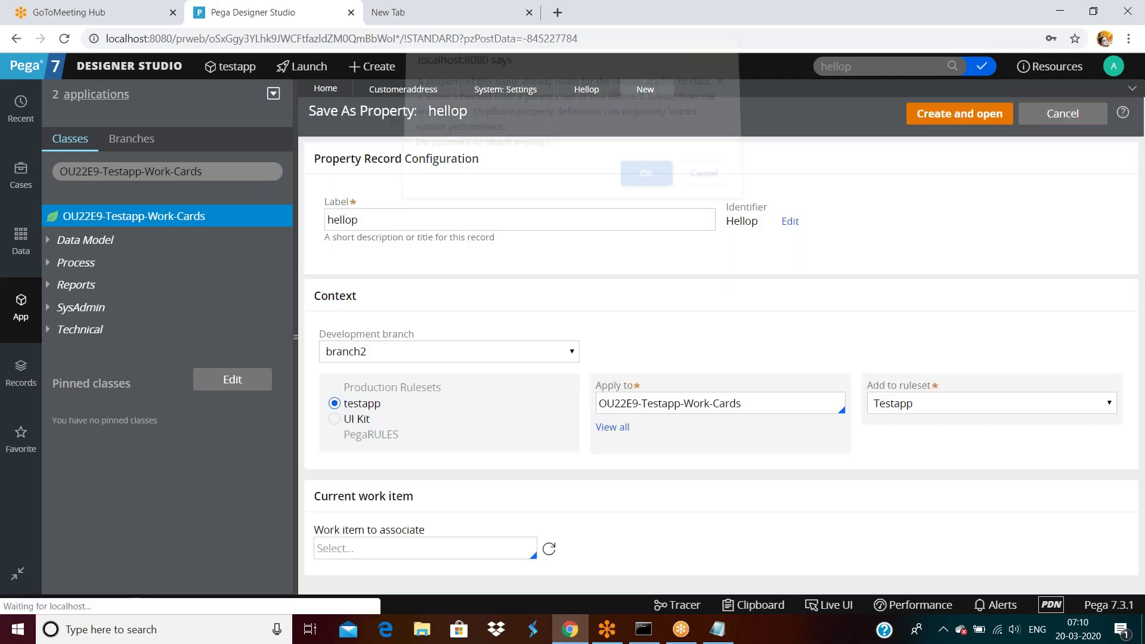
{"action": "left_click", "coordinate": [646, 173]}
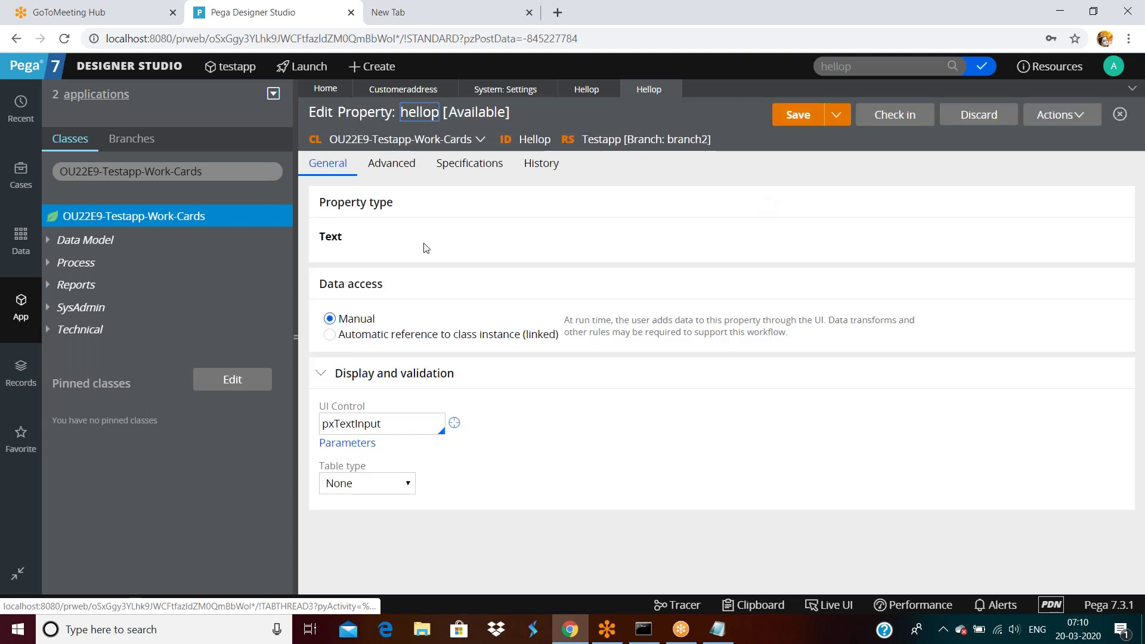
Step: Raise the property's max length from 6 to 12 in Advanced settings and save
{"action": "left_click", "coordinate": [408, 179]}
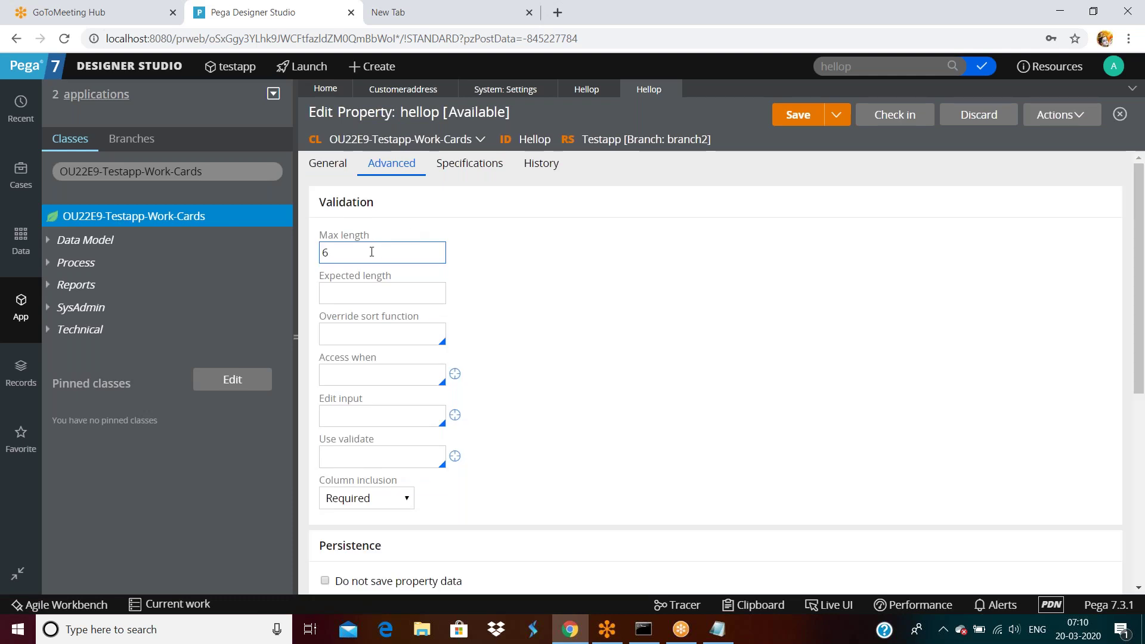
{"action": "double_click", "coordinate": [371, 252]}
{"action": "type", "text": "12"}
{"action": "left_click", "coordinate": [798, 115]}
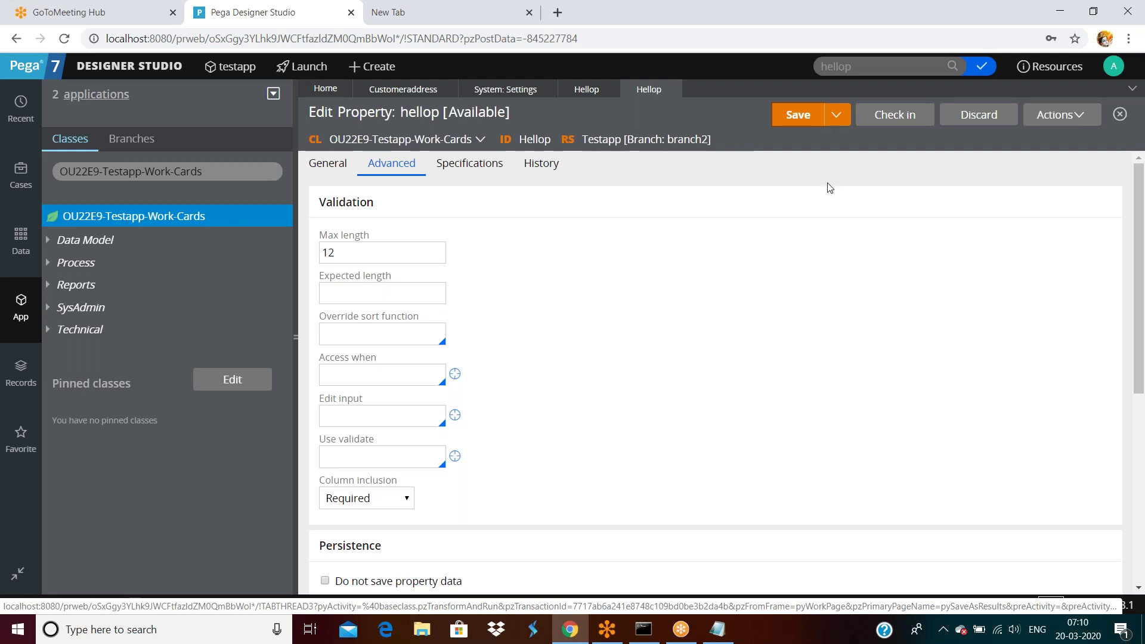
Step: Start a check-in of the property but cancel it without committing
{"action": "left_click", "coordinate": [863, 123]}
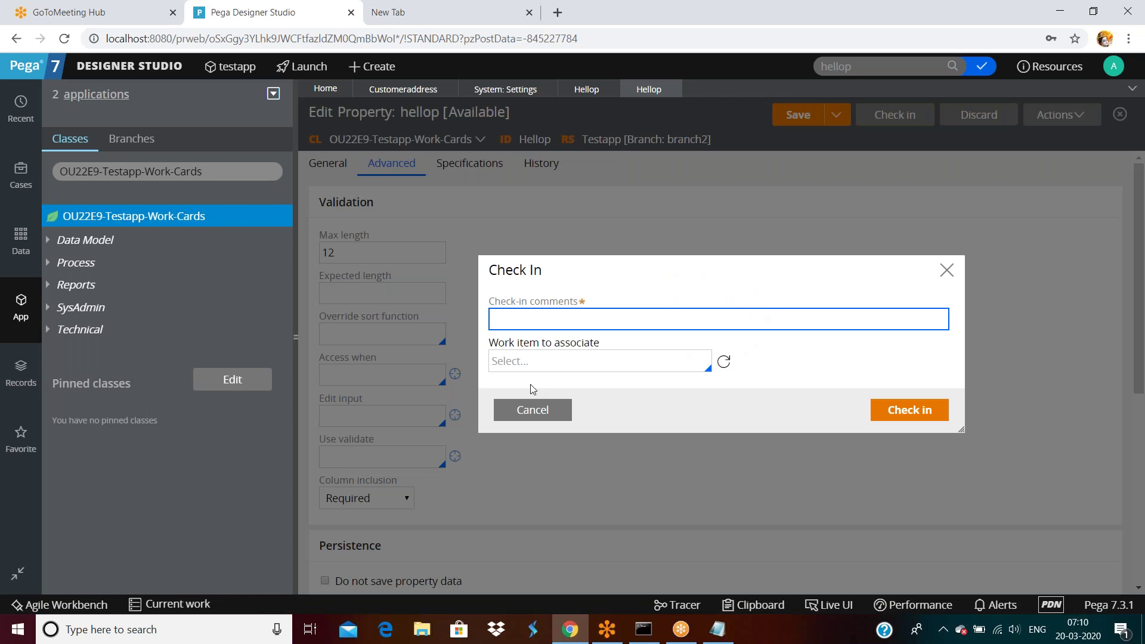
{"action": "left_click", "coordinate": [539, 409]}
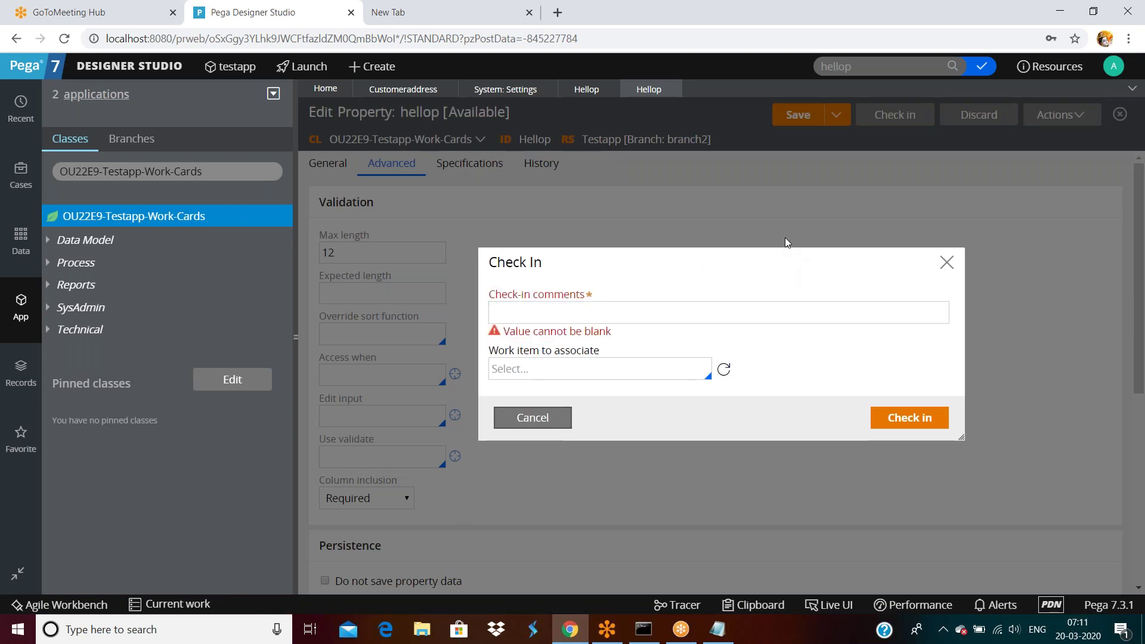
{"action": "left_click", "coordinate": [557, 418]}
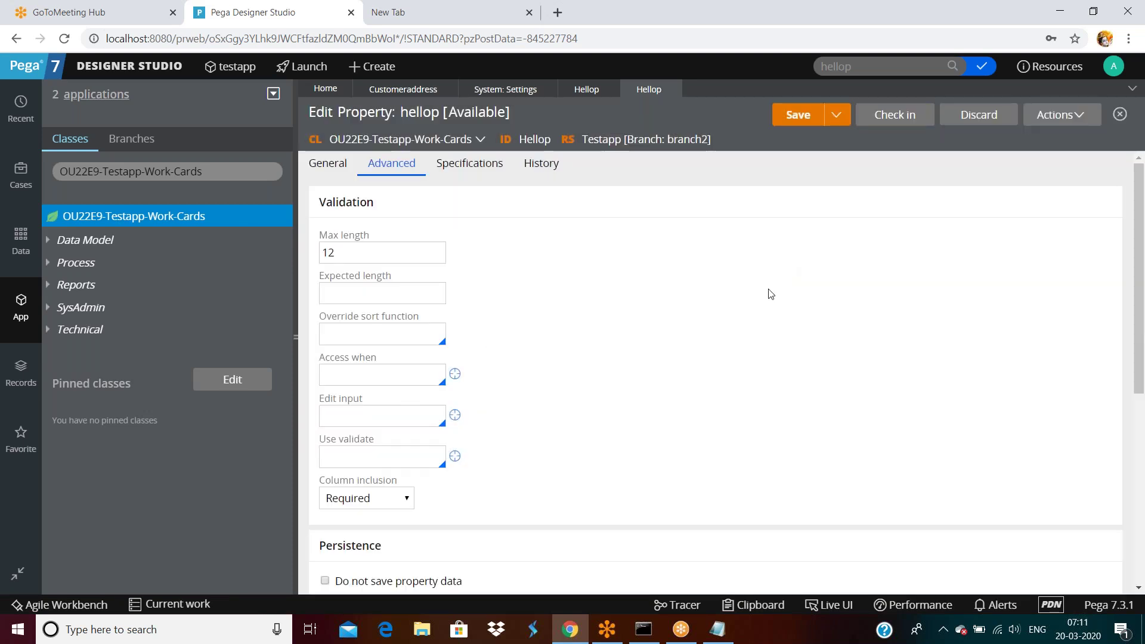
Step: Log off and log back in to Designer Studio
{"action": "left_click", "coordinate": [1114, 66]}
{"action": "left_click", "coordinate": [1065, 196]}
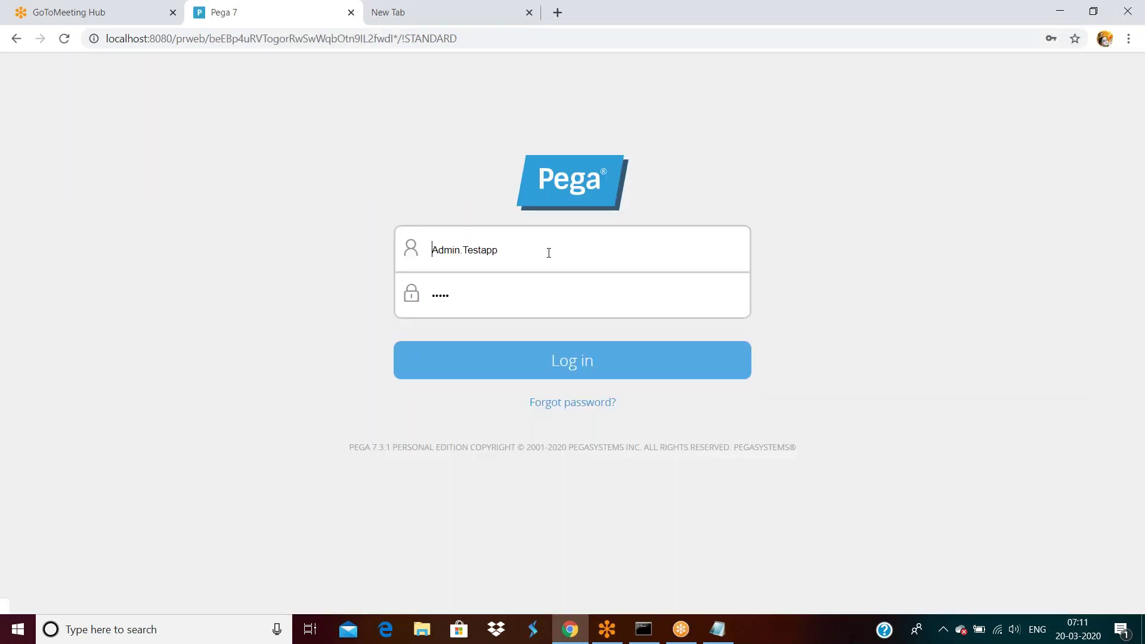
{"action": "left_click", "coordinate": [548, 359]}
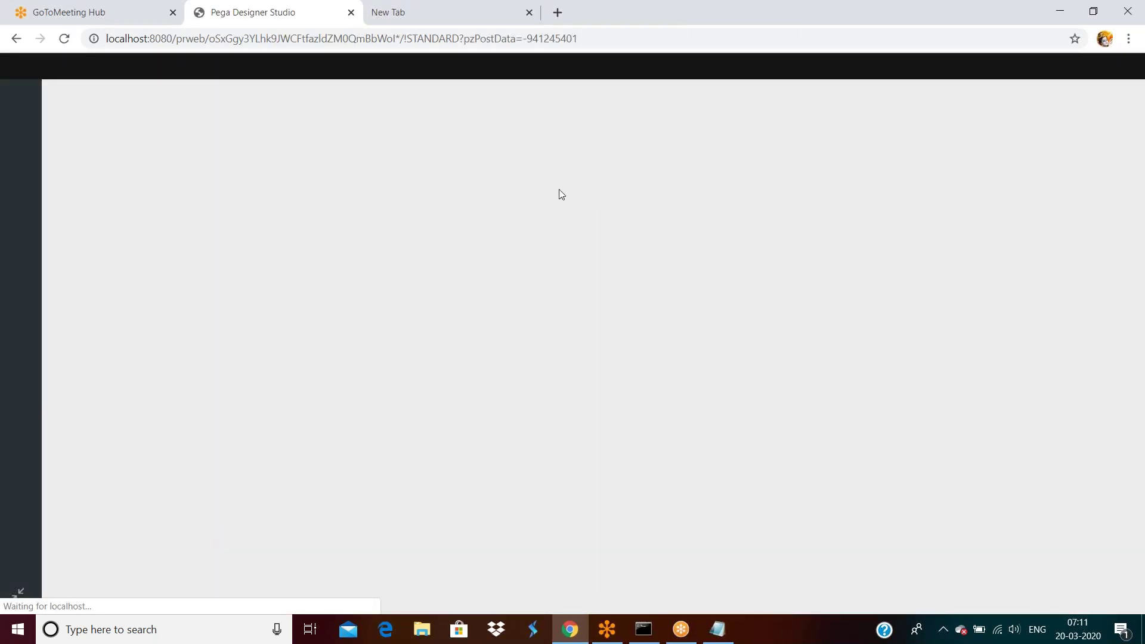
{"action": "left_click", "coordinate": [883, 66]}
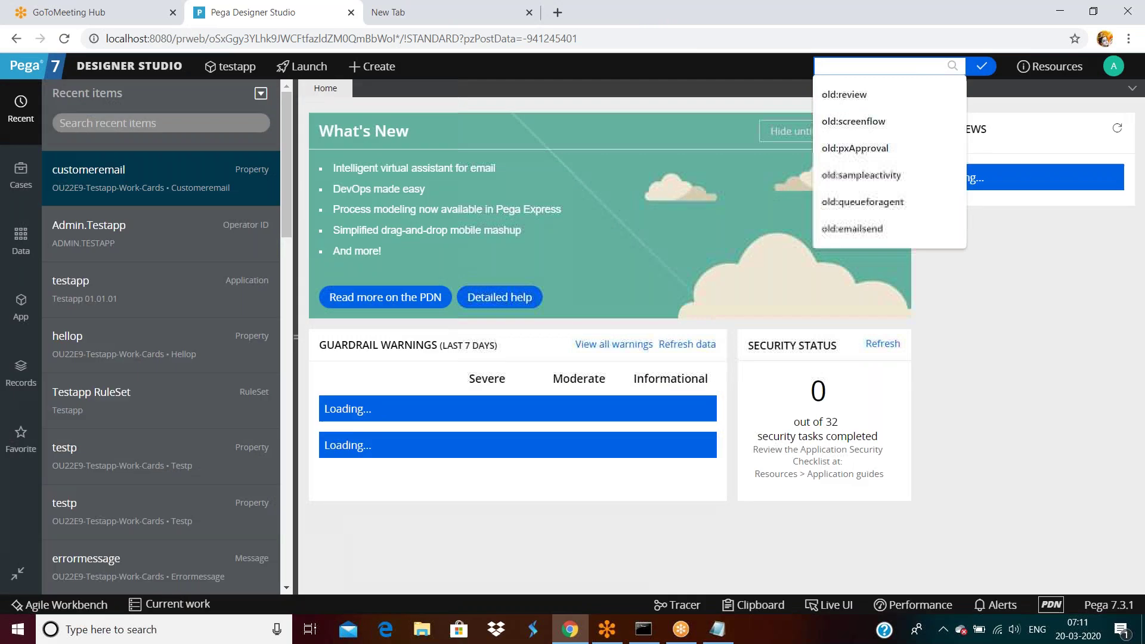
Step: Search for 'hellop' and open the Hellop property result
{"action": "type", "text": "hellop"}
{"action": "key", "text": "Return"}
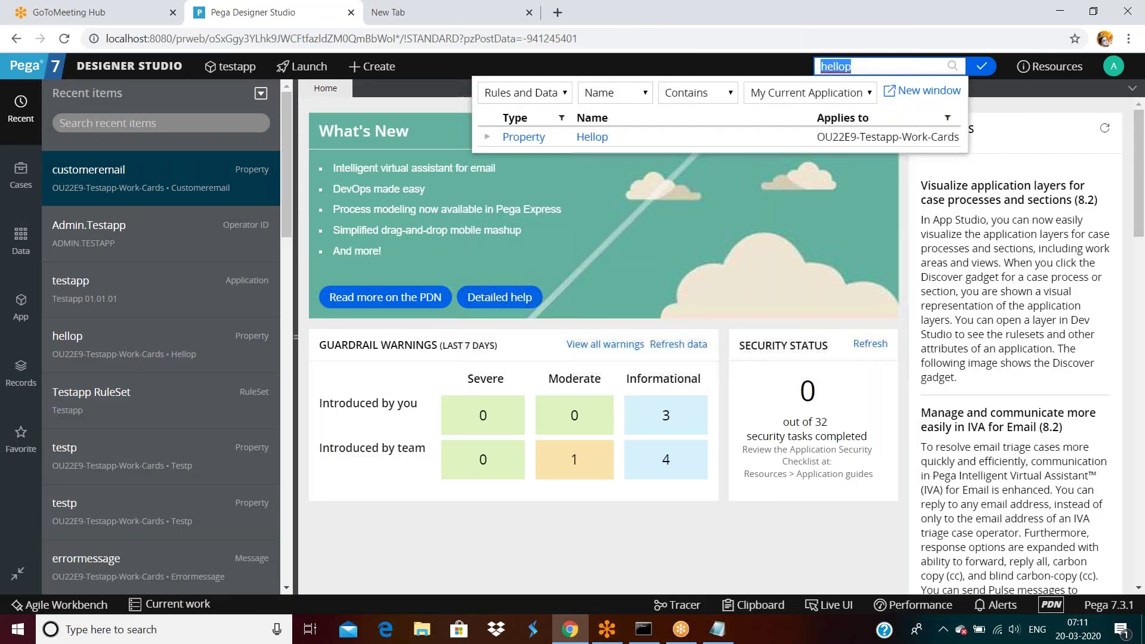
{"action": "left_click", "coordinate": [585, 137]}
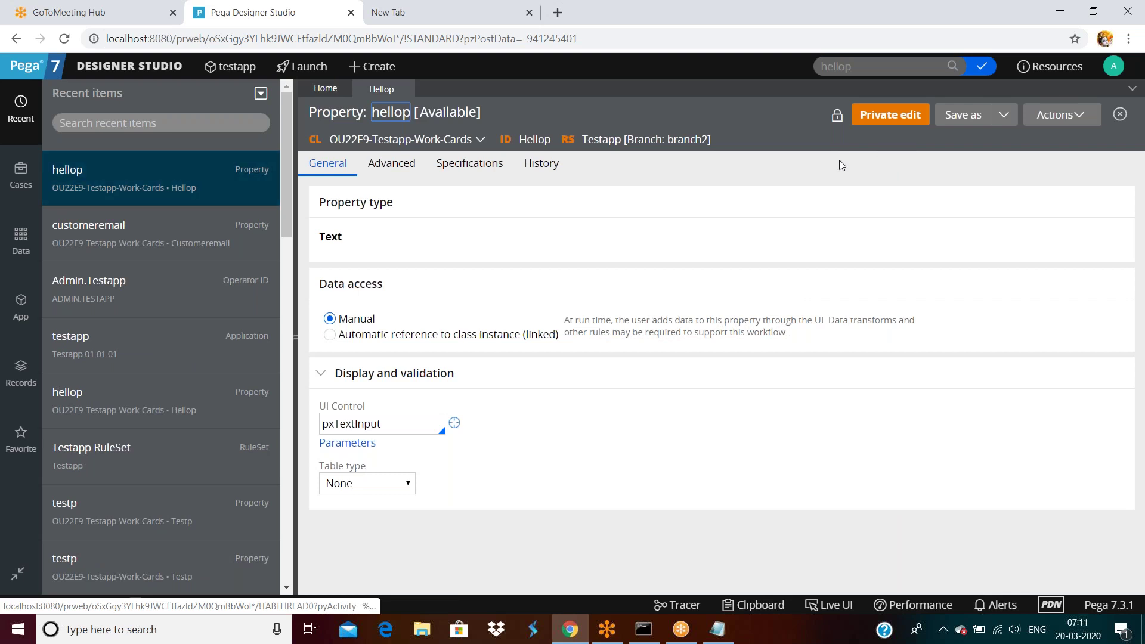
Step: Rerun the hellop search, expand its versions, and open the Testapp:01-01-05 version
{"action": "left_click", "coordinate": [855, 70]}
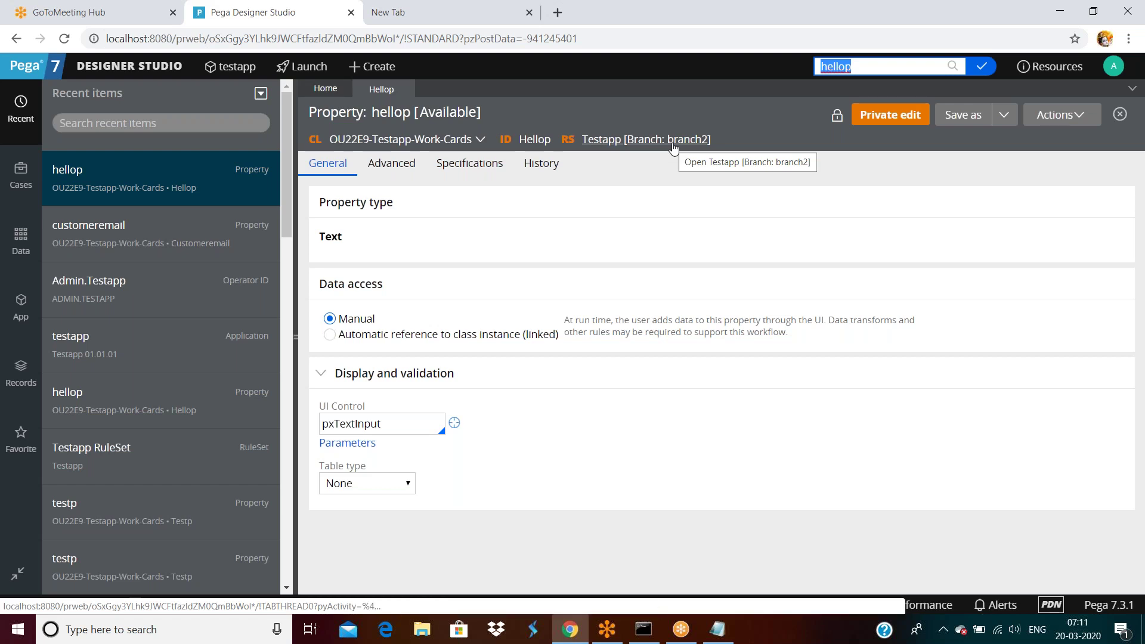
{"action": "left_click", "coordinate": [877, 64]}
{"action": "key", "text": "Return"}
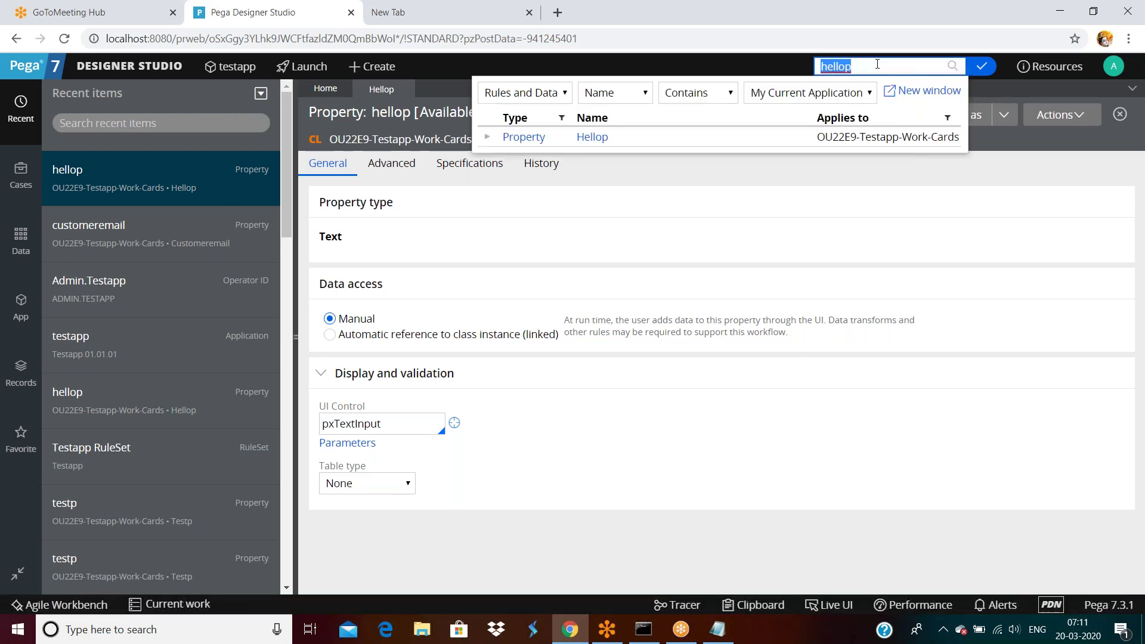
{"action": "left_click", "coordinate": [487, 138]}
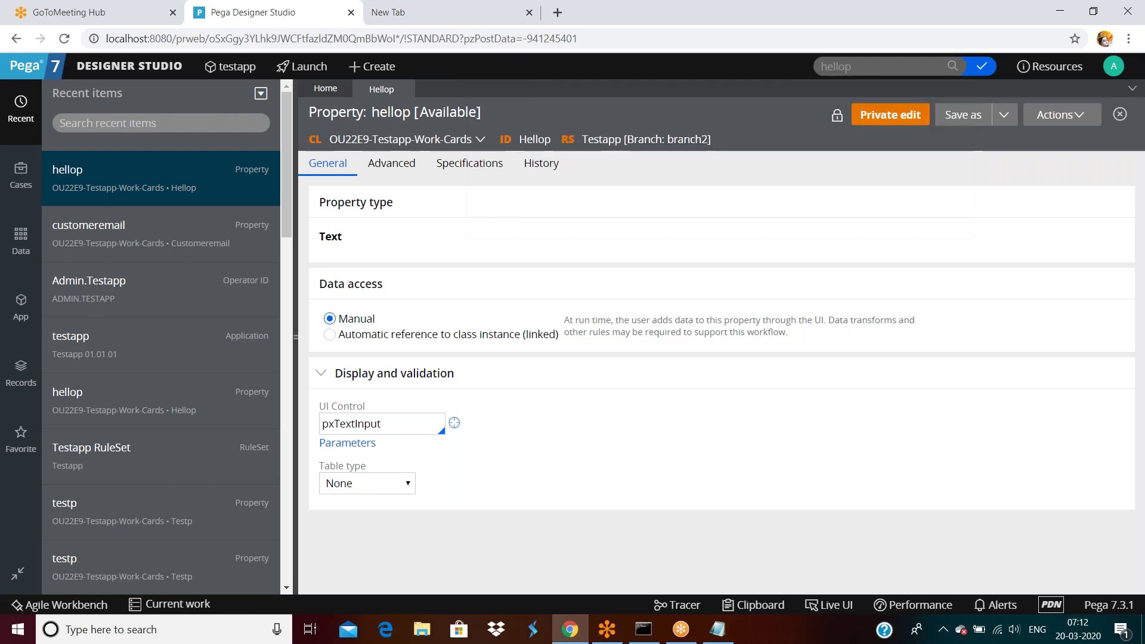
{"action": "left_click", "coordinate": [877, 66]}
{"action": "key", "text": "Return"}
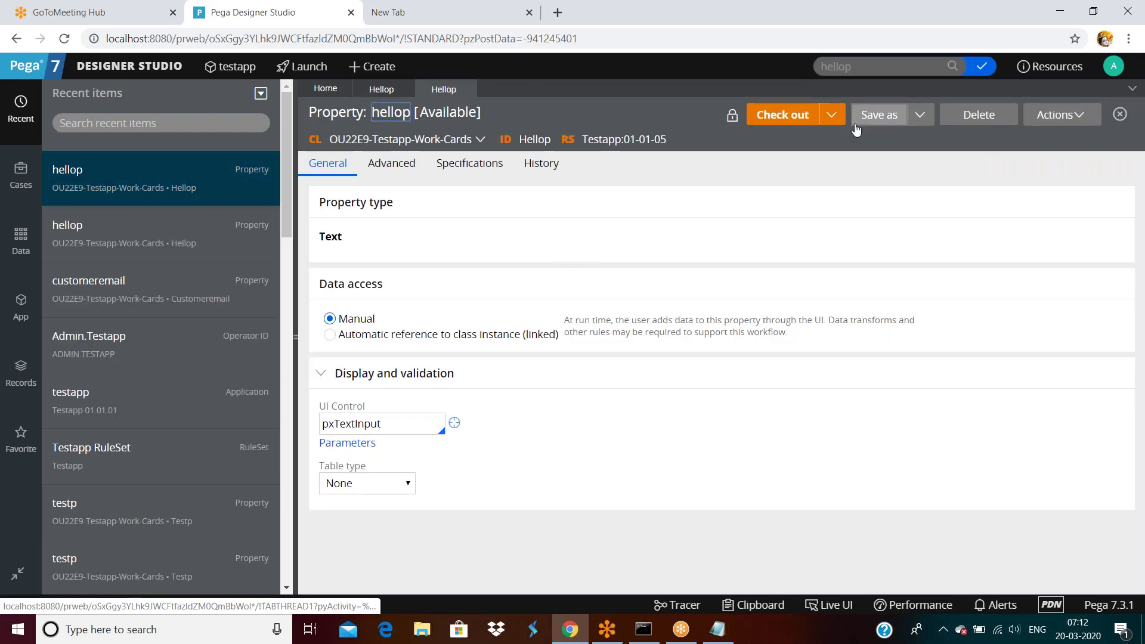
Step: Save a copy of the hellop property into branch1 and open it
{"action": "left_click", "coordinate": [880, 114]}
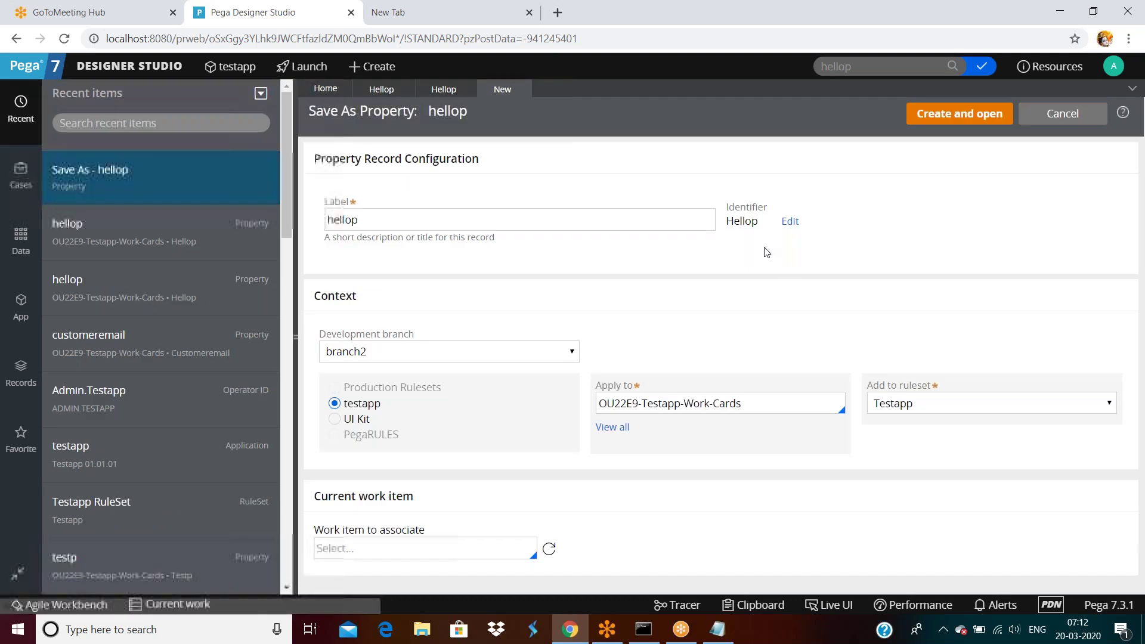
{"action": "left_click", "coordinate": [416, 357]}
{"action": "left_click", "coordinate": [365, 385]}
{"action": "left_click", "coordinate": [959, 113]}
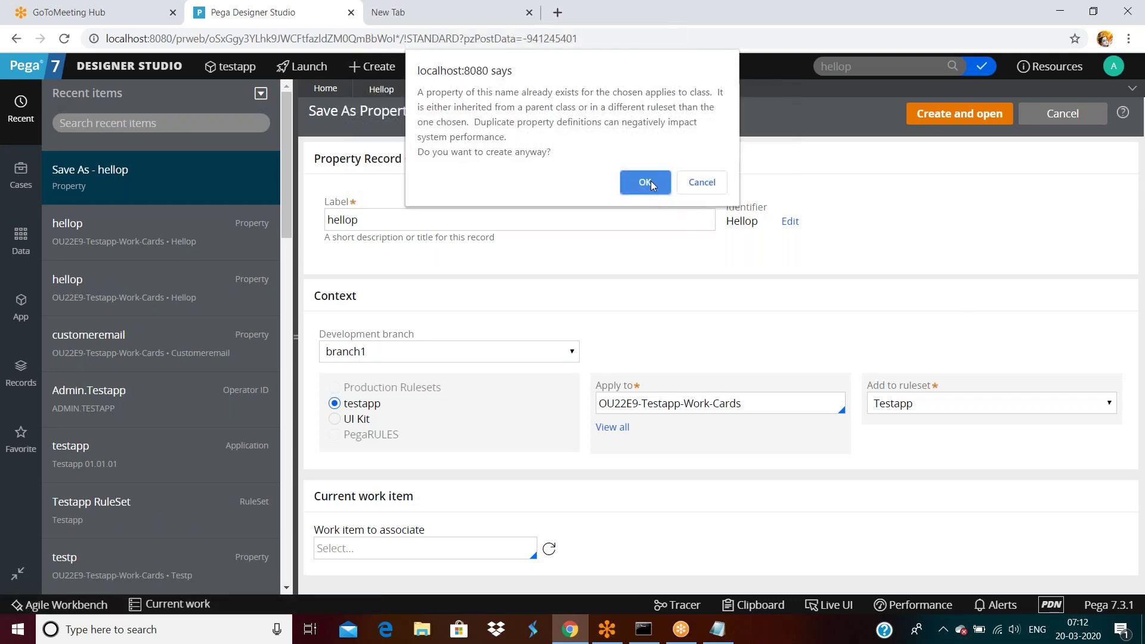
{"action": "left_click", "coordinate": [647, 179]}
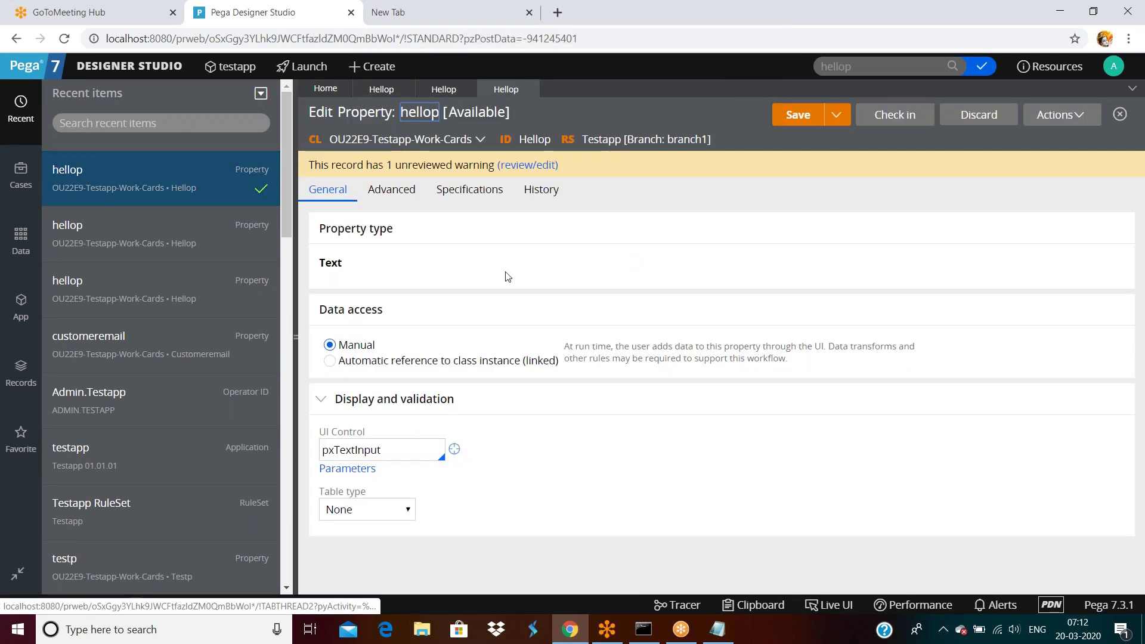
Step: Set the branch1 property's expected length to 5 and save
{"action": "left_click", "coordinate": [391, 189]}
{"action": "left_click", "coordinate": [366, 322]}
{"action": "type", "text": "5"}
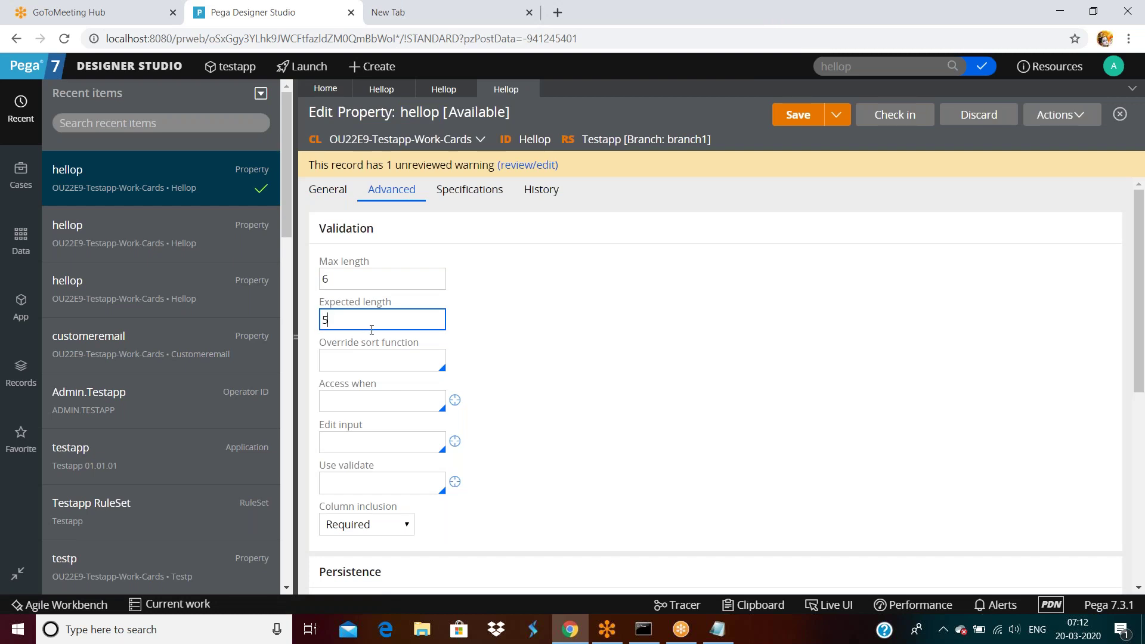
{"action": "left_click", "coordinate": [664, 323]}
{"action": "left_click", "coordinate": [806, 116]}
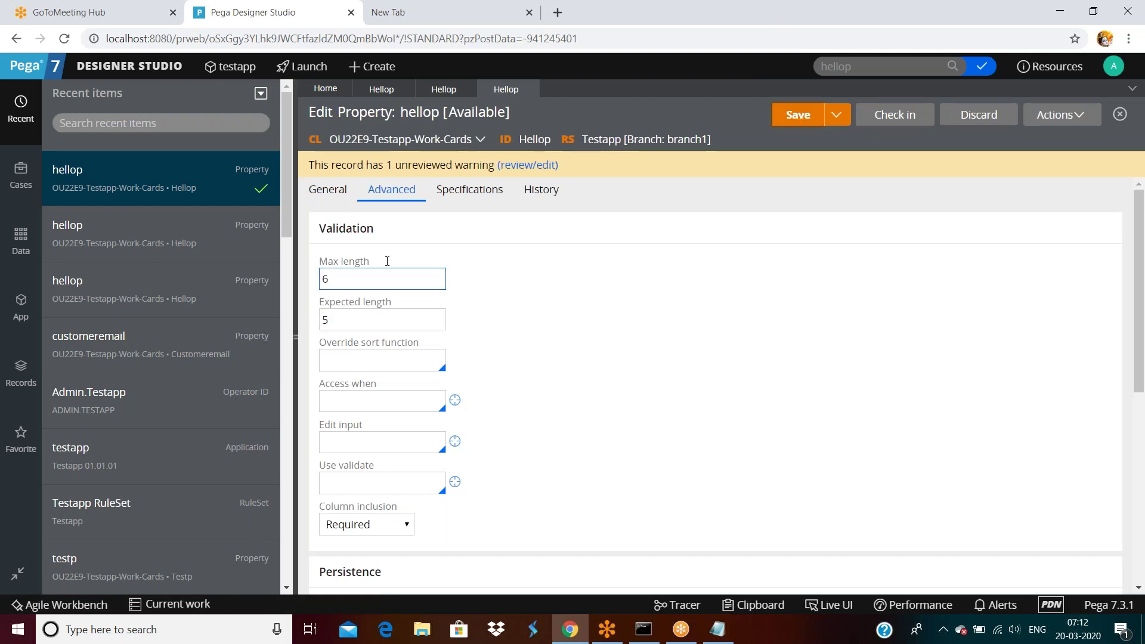
Step: Check in the branch1 hellop property with a check-in comment
{"action": "left_click", "coordinate": [894, 115]}
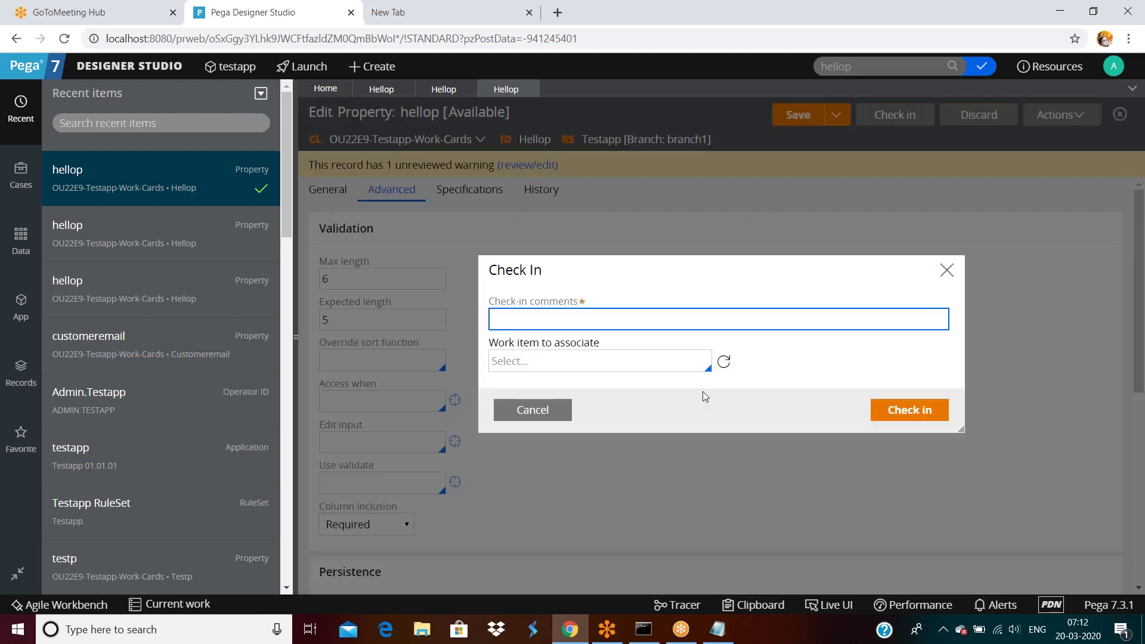
{"action": "type", "text": "asdfsafs"}
{"action": "left_click", "coordinate": [918, 419]}
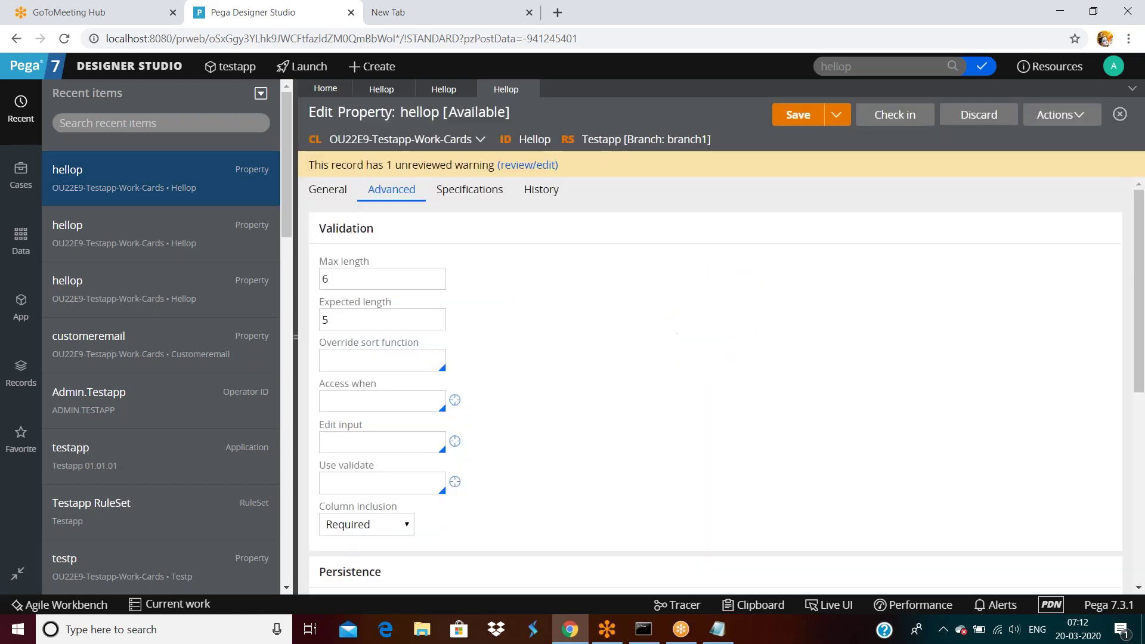
Step: Log off and sign back in with an adjusted username, dismissing the save-password prompt
{"action": "left_click", "coordinate": [1113, 67]}
{"action": "left_click", "coordinate": [1054, 187]}
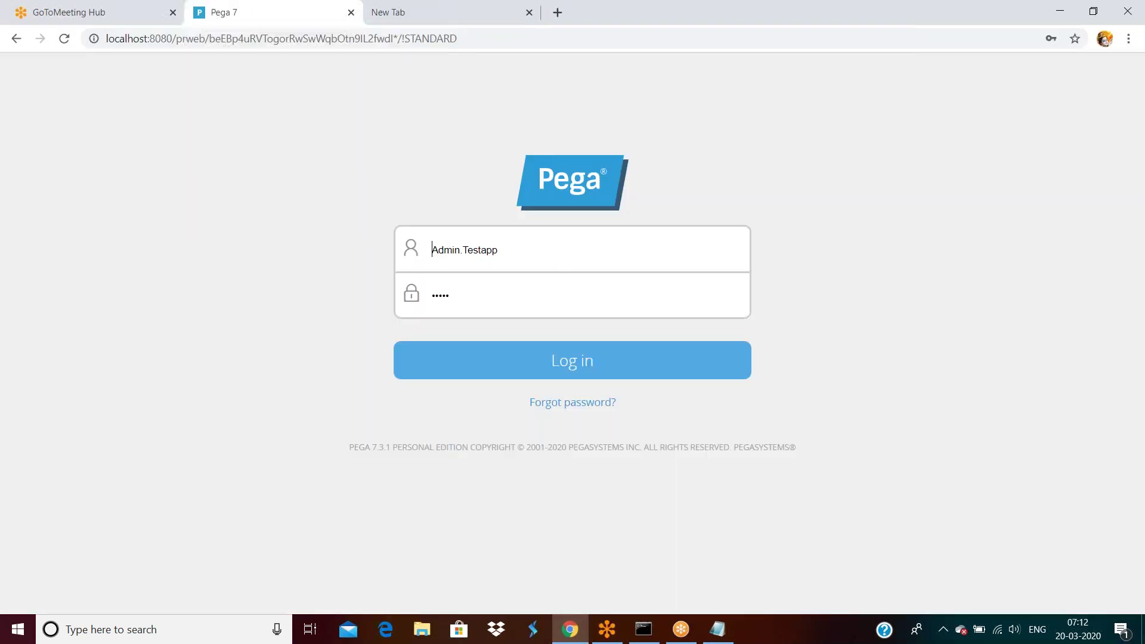
{"action": "left_click", "coordinate": [549, 253]}
{"action": "type", "text": "1"}
{"action": "left_click", "coordinate": [573, 365]}
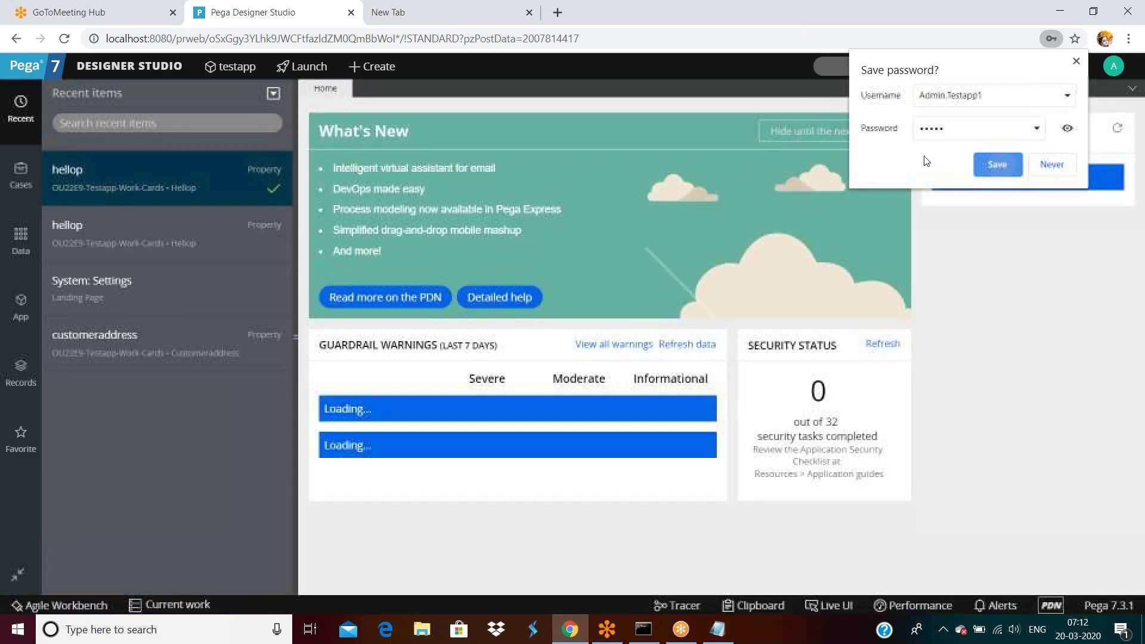
{"action": "left_click", "coordinate": [997, 164]}
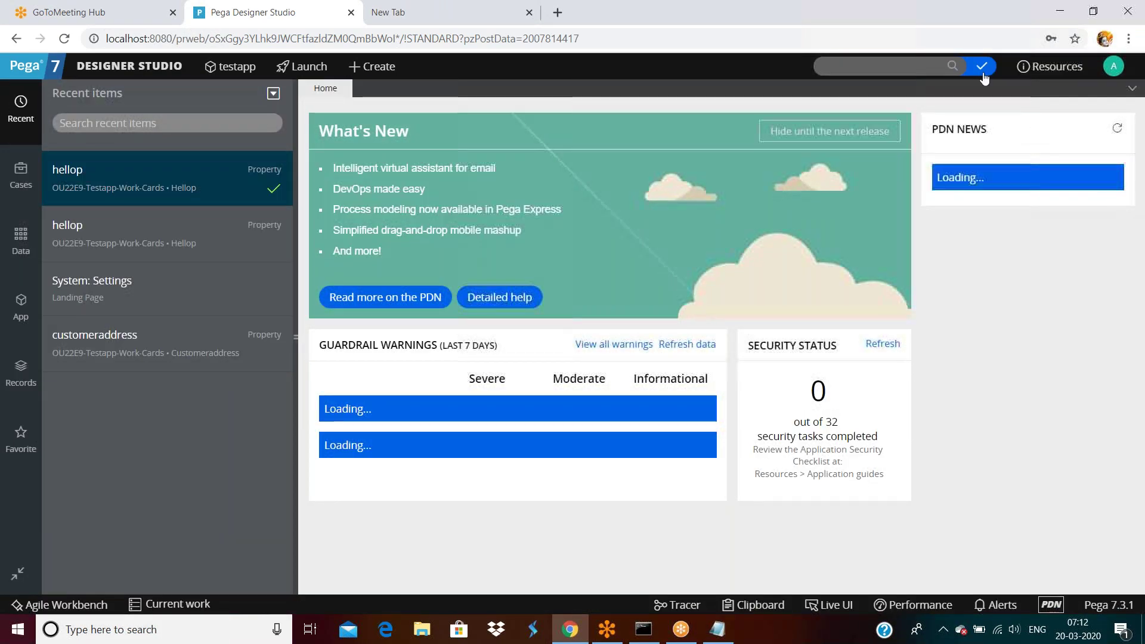
Step: Open the checked-out Hellop property and check in its branch2 copy with a comment
{"action": "left_click", "coordinate": [983, 67]}
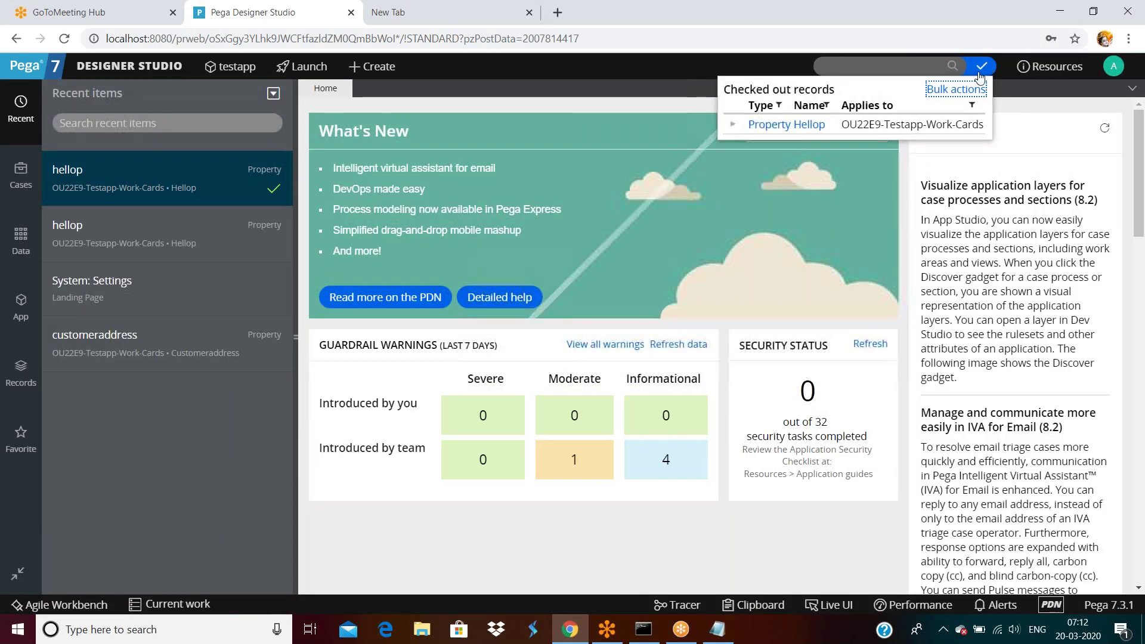
{"action": "left_click", "coordinate": [809, 125]}
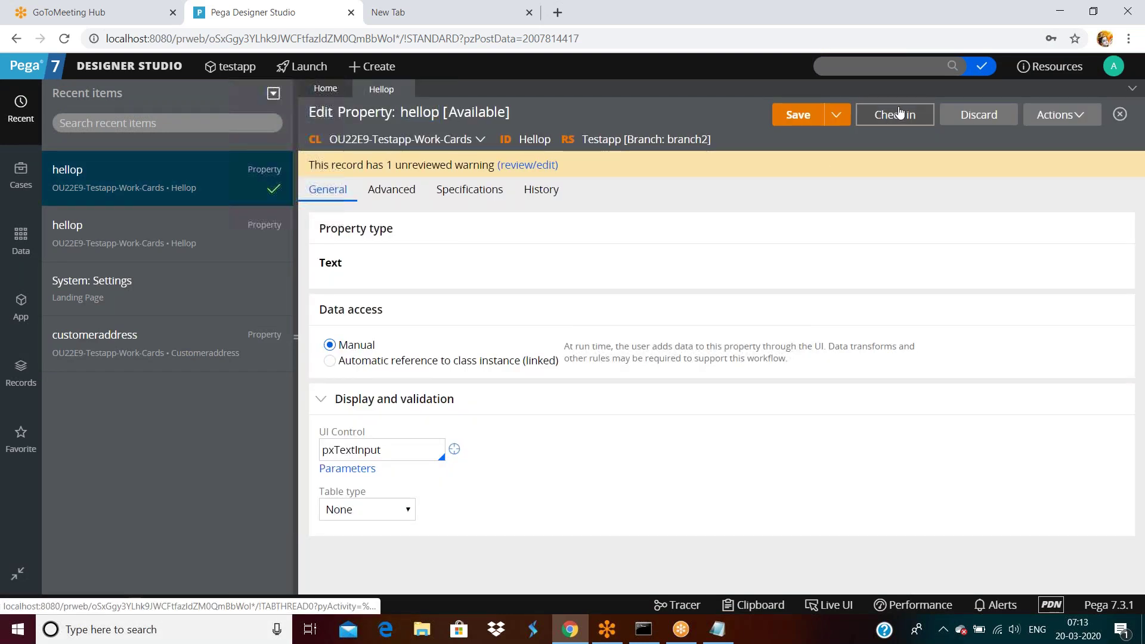
{"action": "left_click", "coordinate": [895, 113]}
{"action": "type", "text": "sadfs"}
{"action": "left_click", "coordinate": [912, 410]}
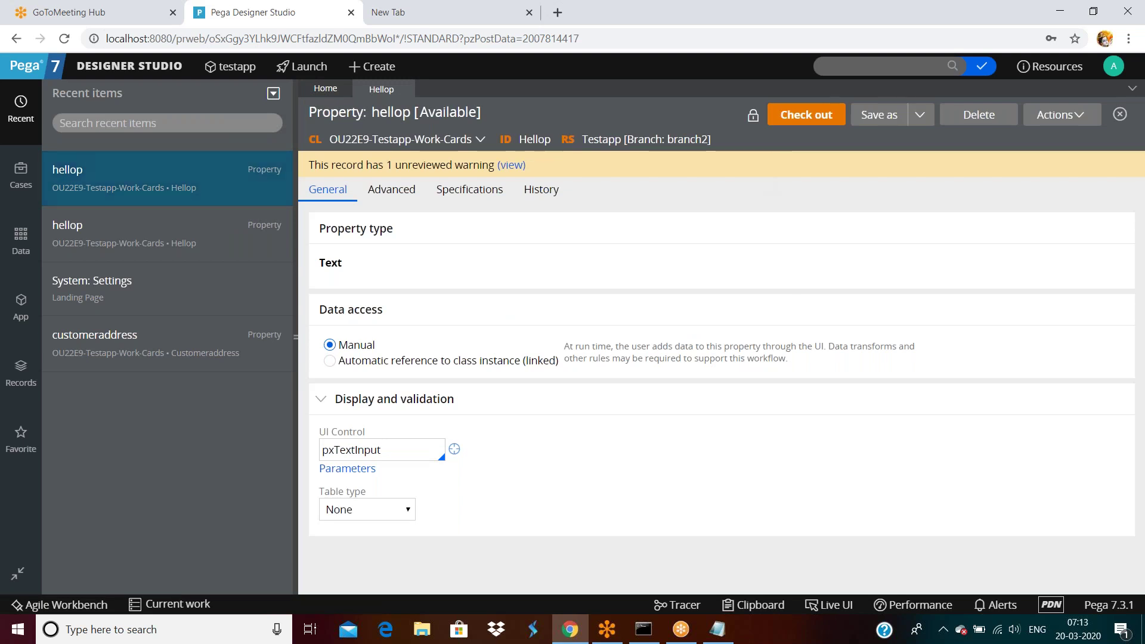
{"action": "left_click", "coordinate": [900, 64]}
{"action": "type", "text": "hellop"}
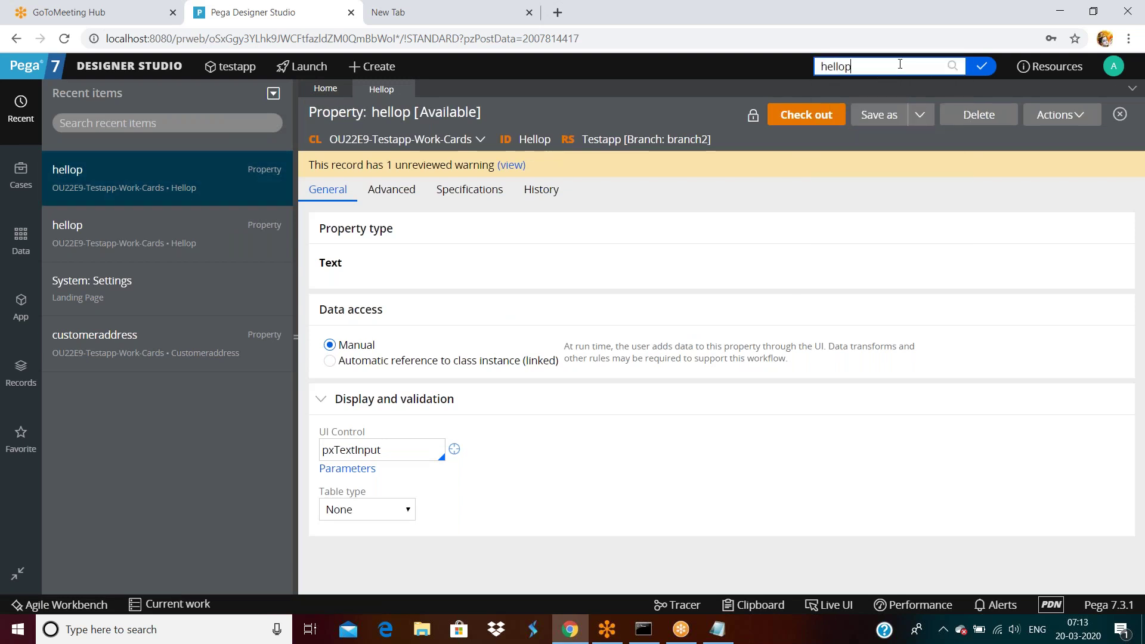
{"action": "key", "text": "Return"}
{"action": "left_click", "coordinate": [536, 146]}
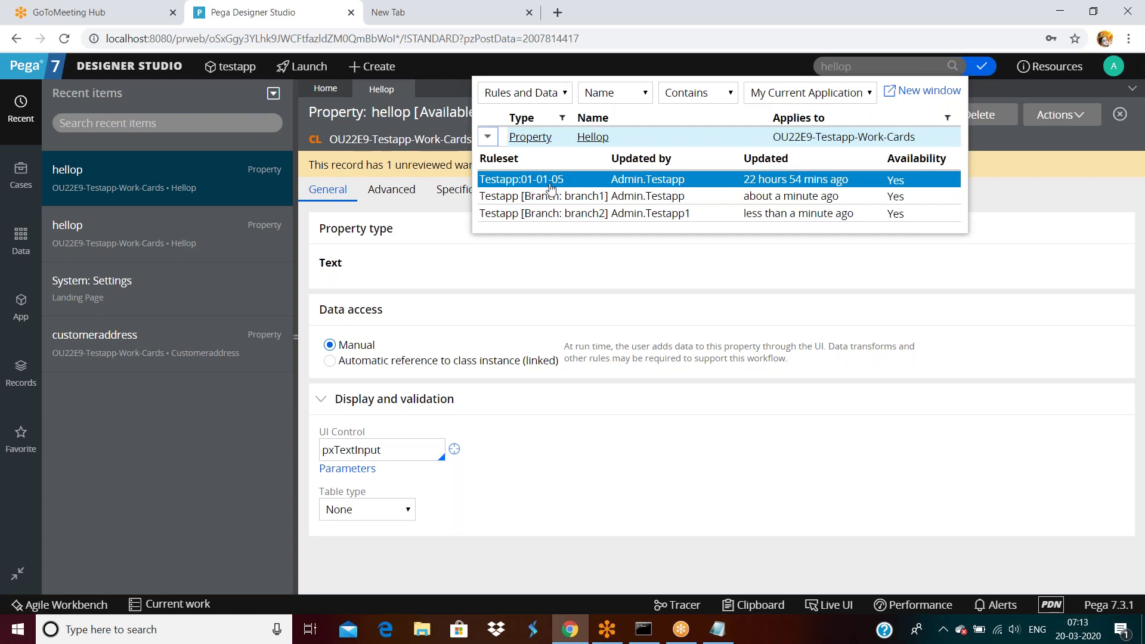
{"action": "left_click", "coordinate": [580, 215]}
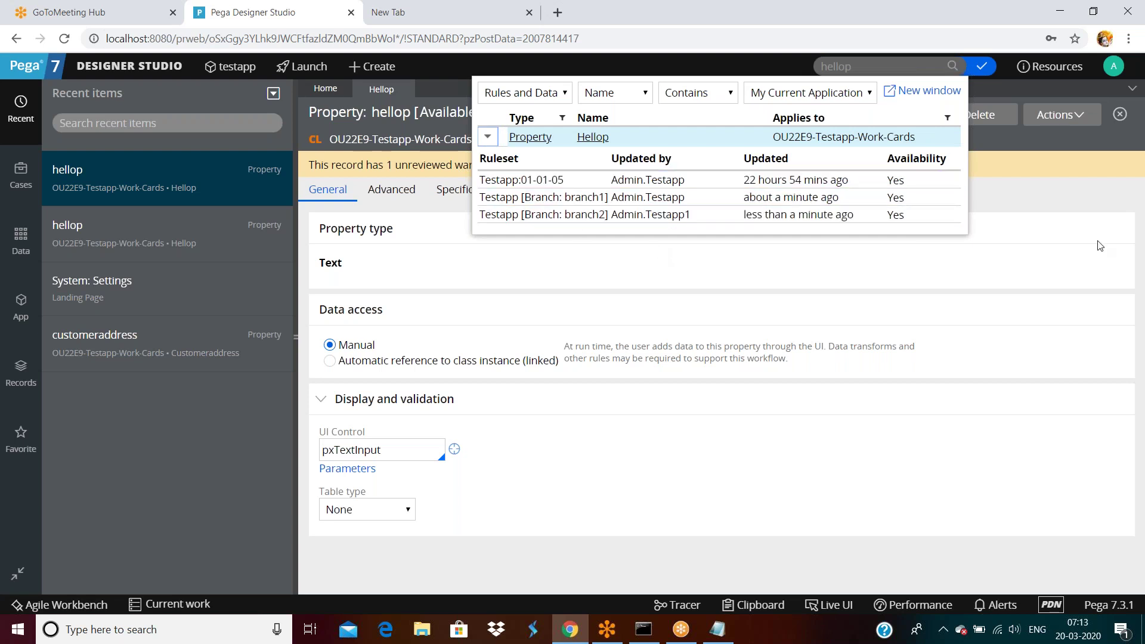
{"action": "left_click", "coordinate": [1114, 66]}
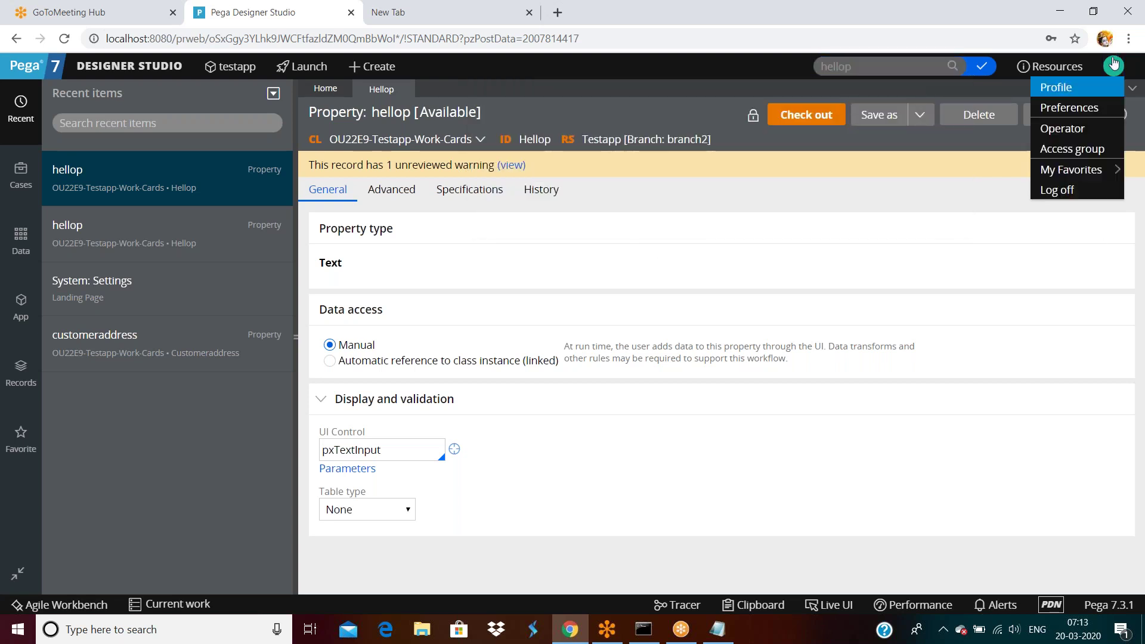
{"action": "left_click", "coordinate": [1053, 88]}
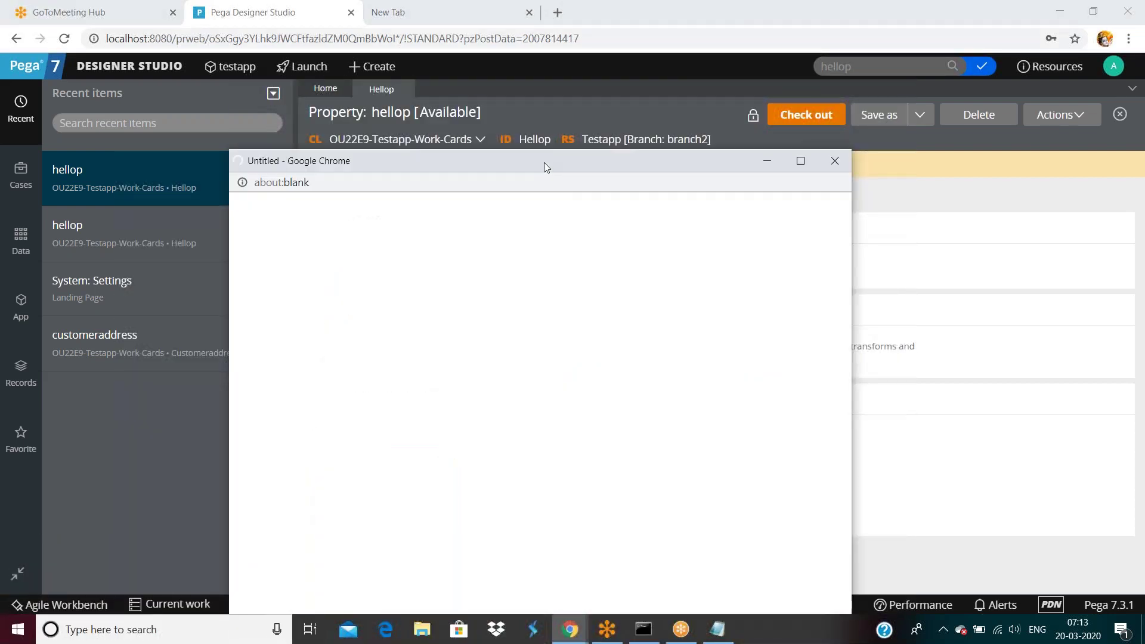
{"action": "double_click", "coordinate": [544, 162]}
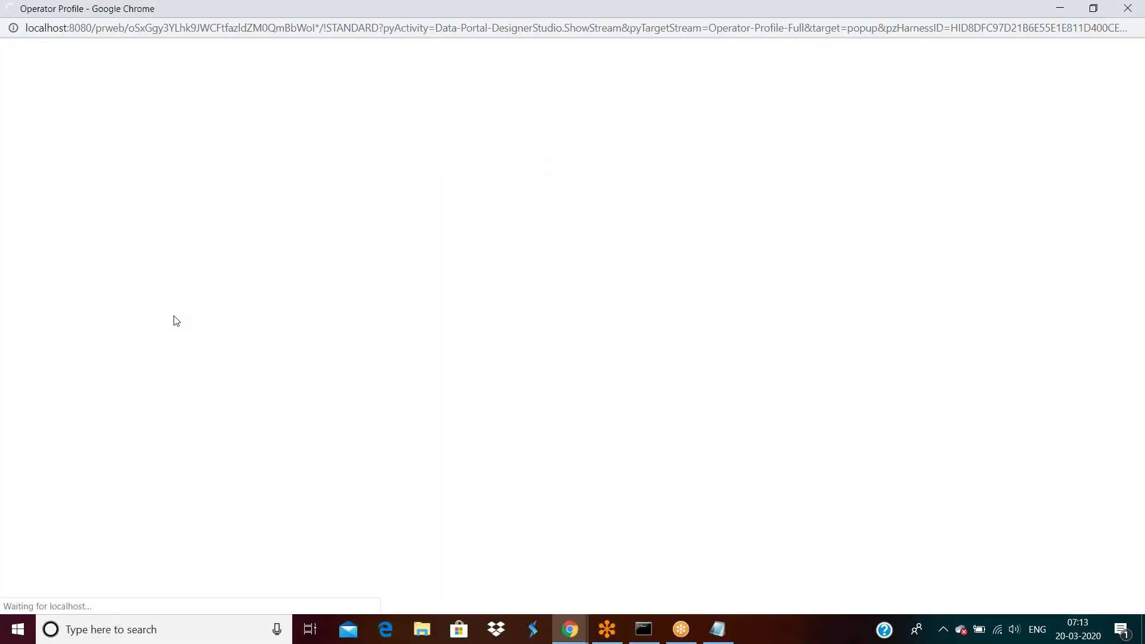
{"action": "left_click_drag", "start_coordinate": [280, 292], "coordinate": [373, 293]}
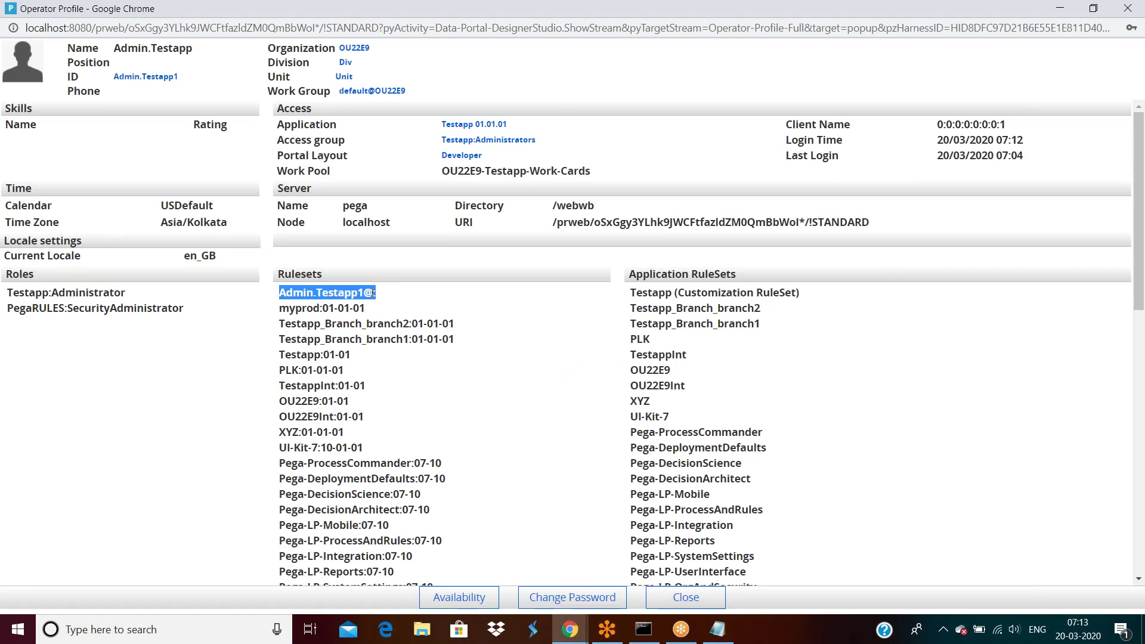
{"action": "left_click", "coordinate": [301, 310]}
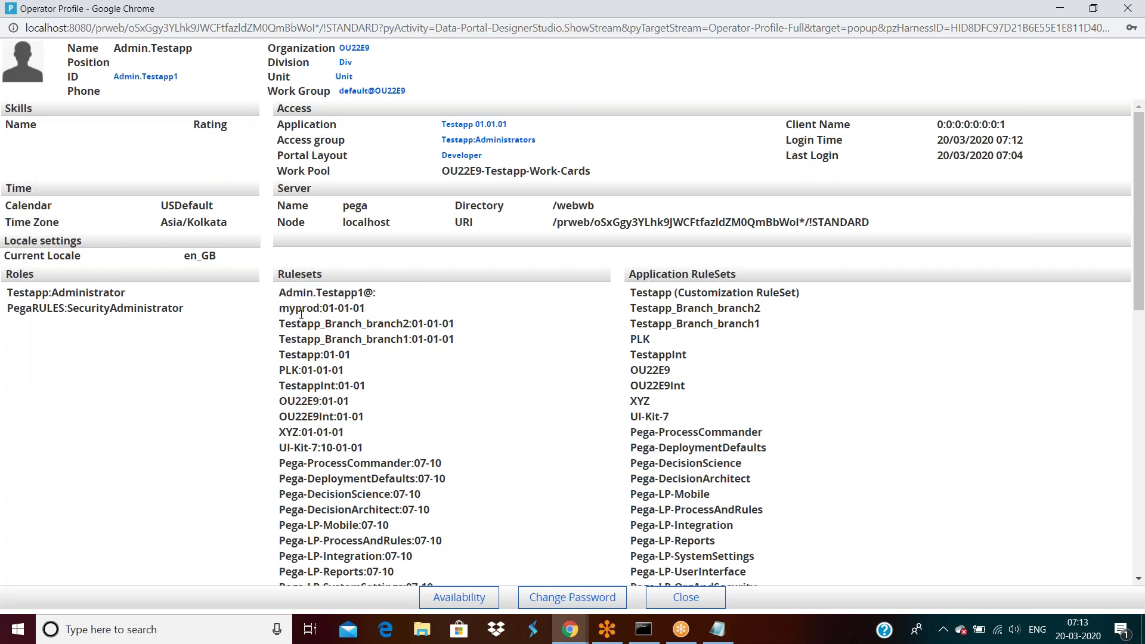
{"action": "triple_click", "coordinate": [297, 310]}
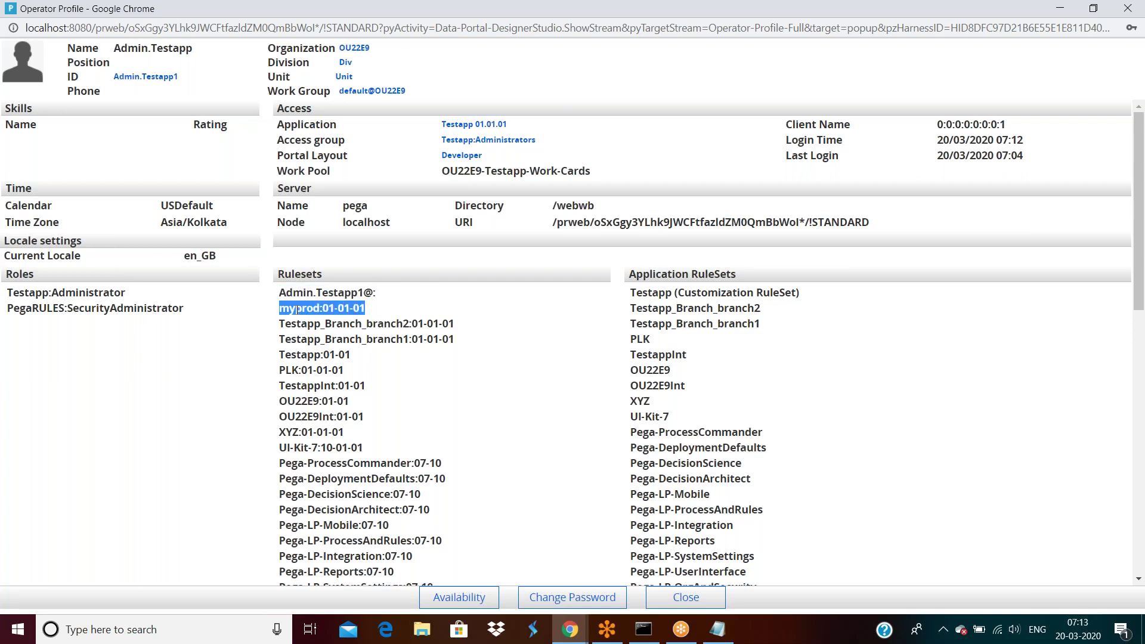
{"action": "left_click_drag", "start_coordinate": [285, 324], "coordinate": [451, 338]}
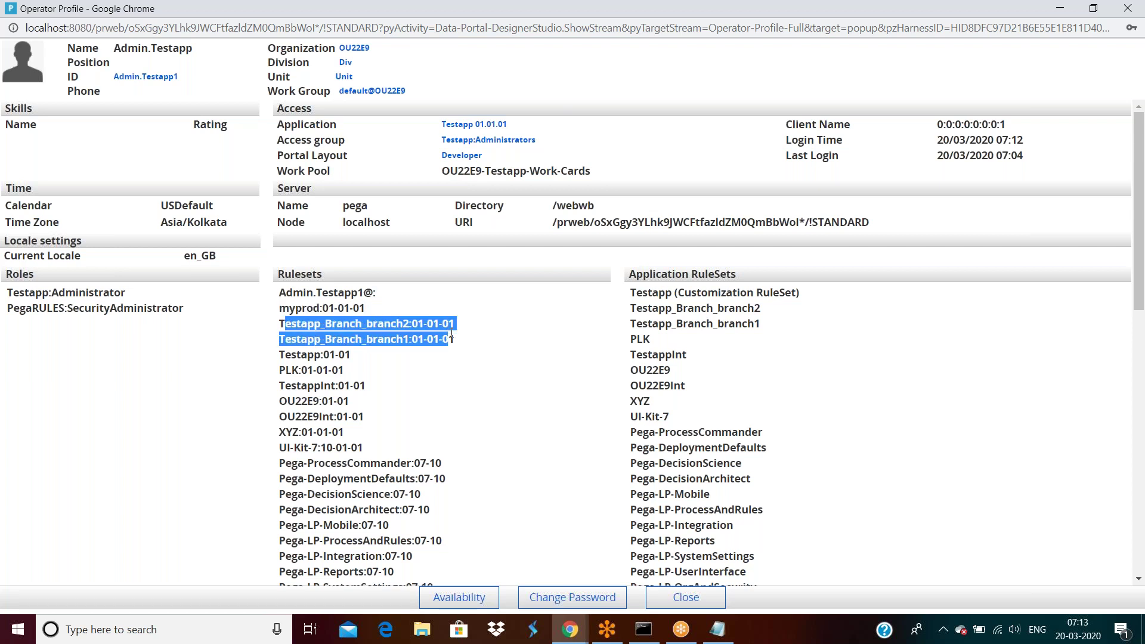
{"action": "left_click_drag", "start_coordinate": [279, 355], "coordinate": [375, 435]}
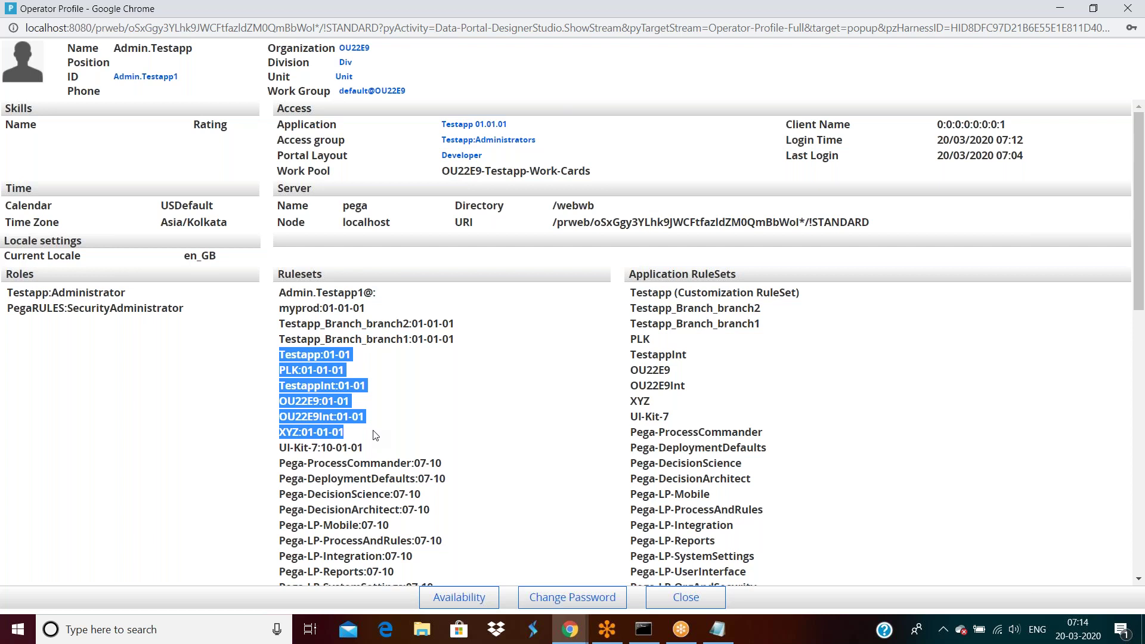
{"action": "left_click_drag", "start_coordinate": [316, 293], "coordinate": [363, 293]}
{"action": "left_click", "coordinate": [348, 302]}
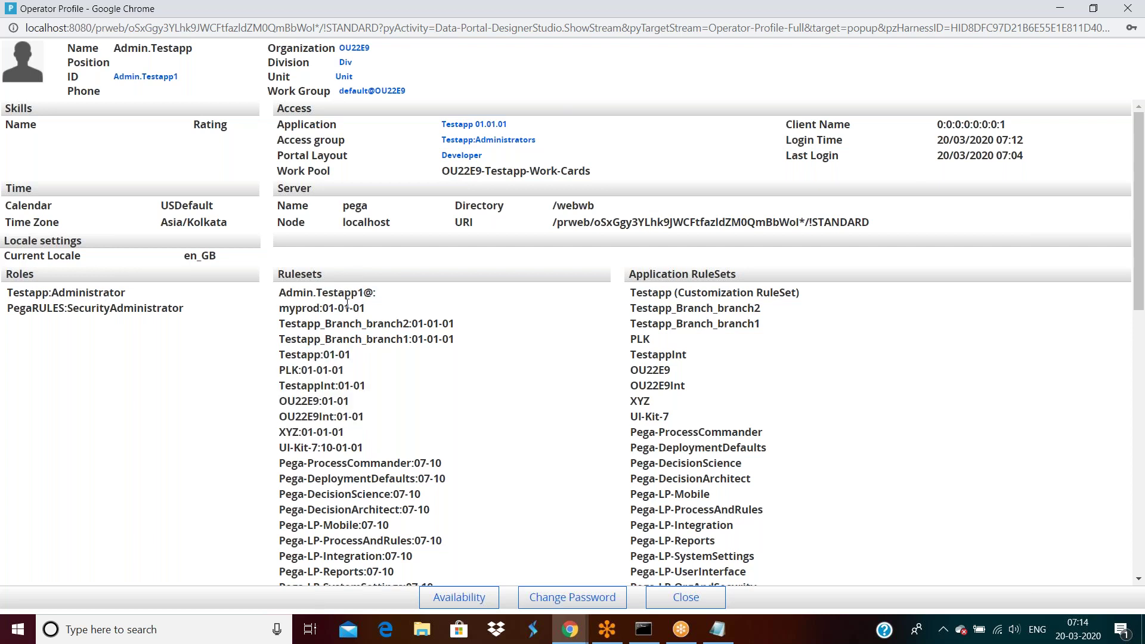
{"action": "triple_click", "coordinate": [347, 306]}
{"action": "triple_click", "coordinate": [324, 323]}
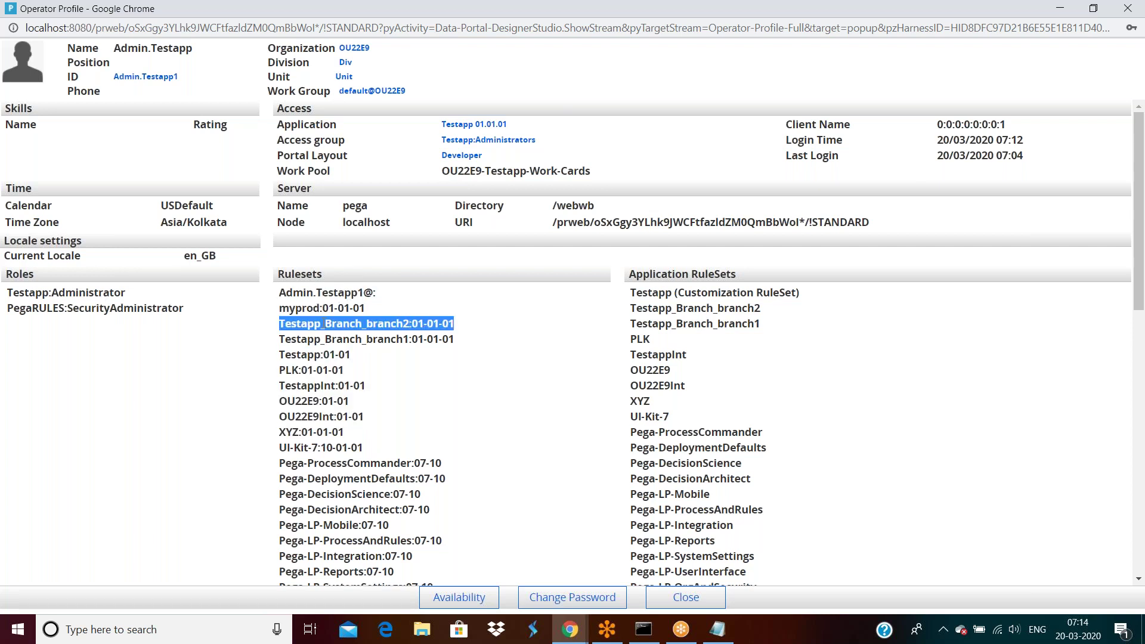
{"action": "triple_click", "coordinate": [327, 339]}
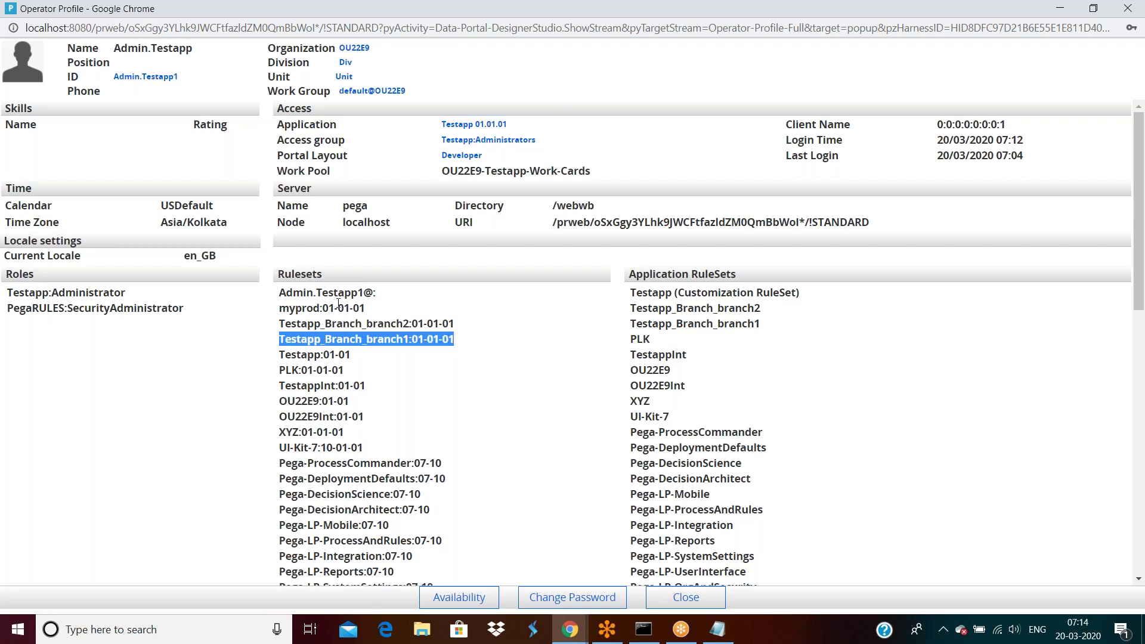
{"action": "left_click_drag", "start_coordinate": [373, 313], "coordinate": [284, 310]}
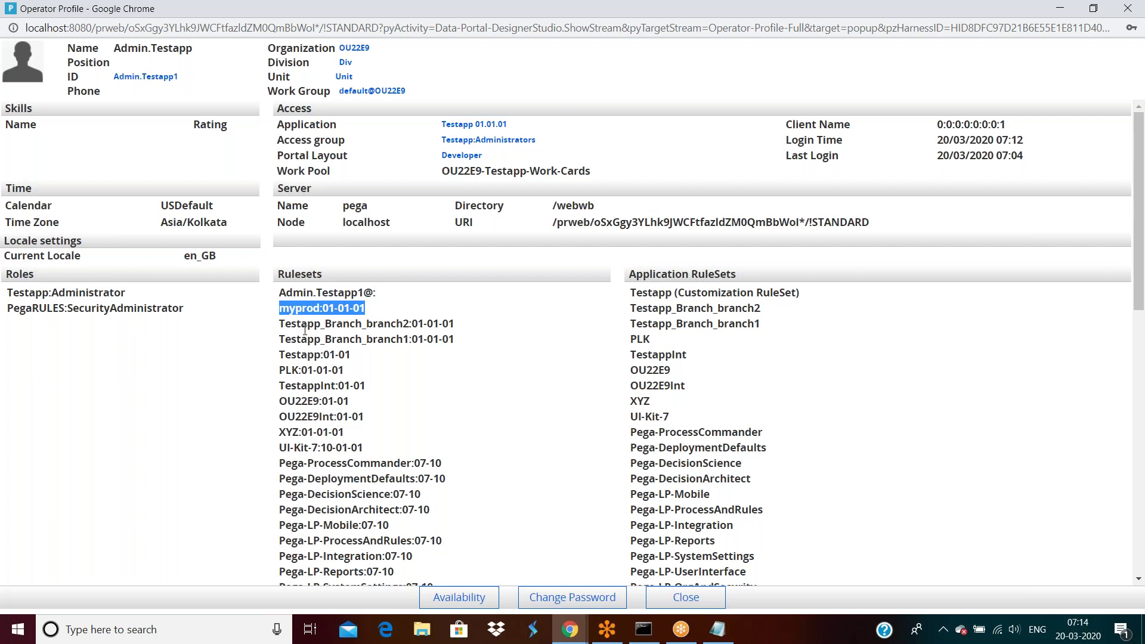
{"action": "double_click", "coordinate": [305, 325]}
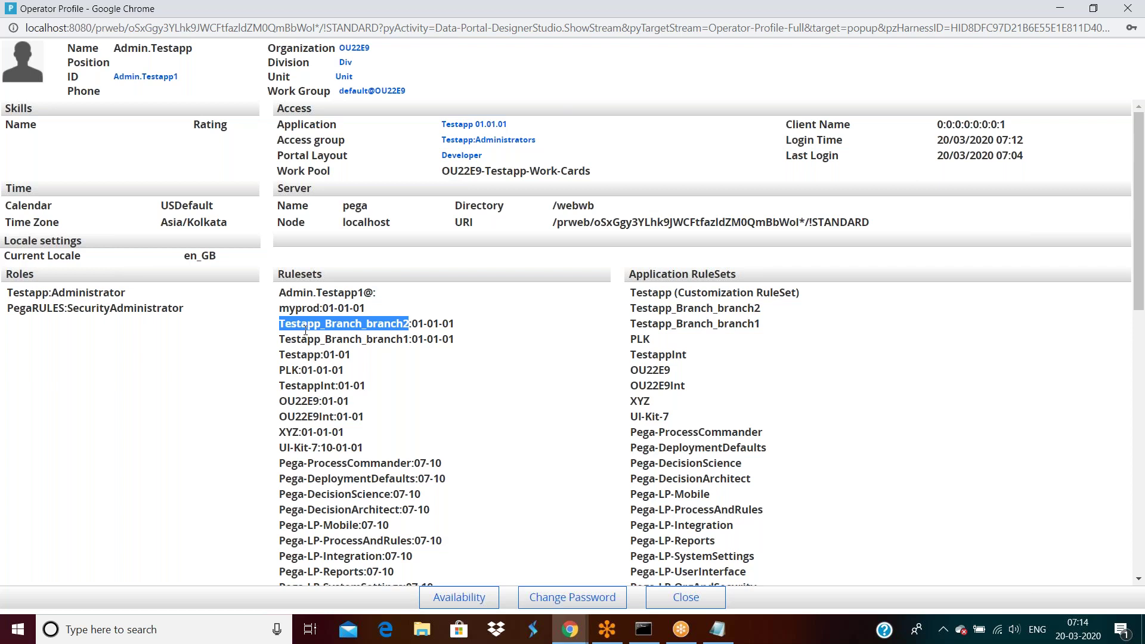
{"action": "left_click", "coordinate": [346, 303]}
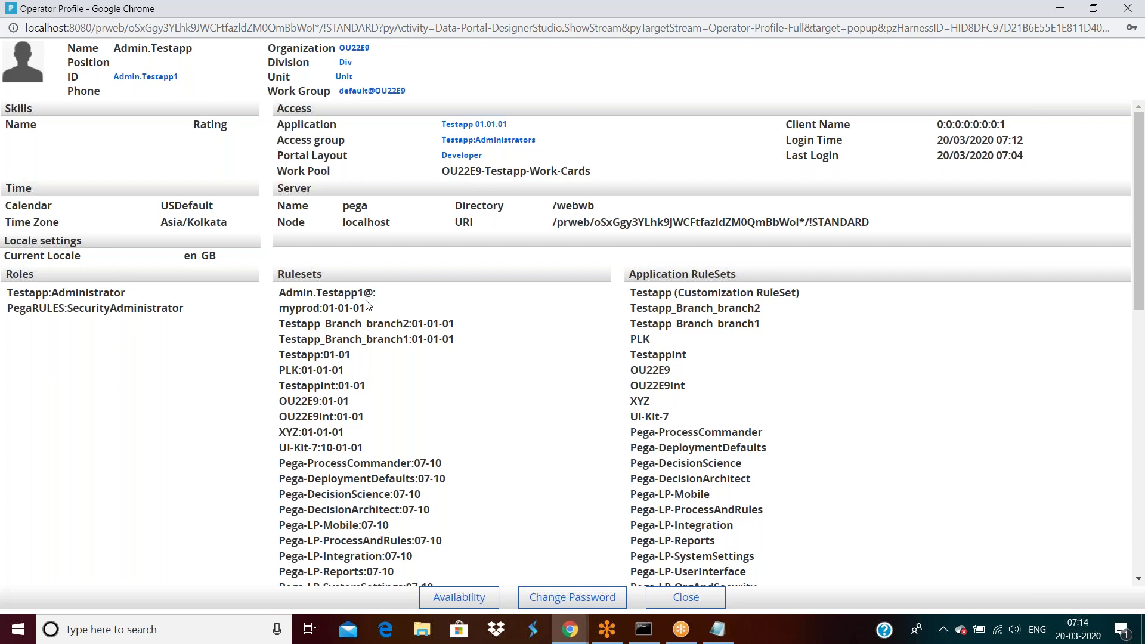
{"action": "double_click", "coordinate": [359, 308]}
{"action": "triple_click", "coordinate": [292, 307]}
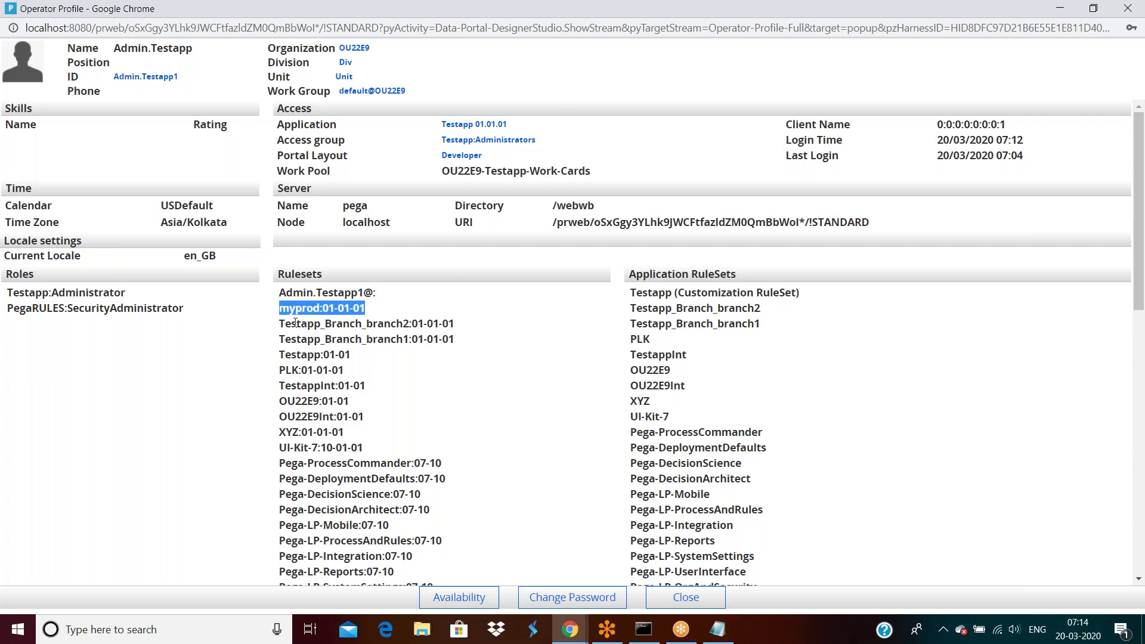
{"action": "triple_click", "coordinate": [295, 322]}
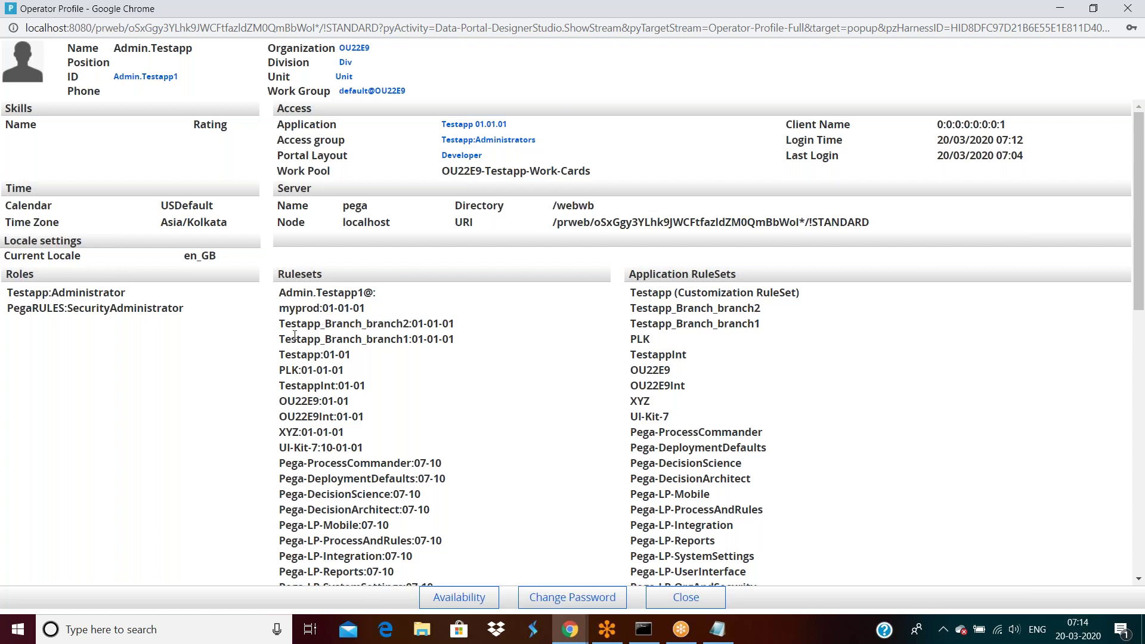
{"action": "double_click", "coordinate": [295, 338]}
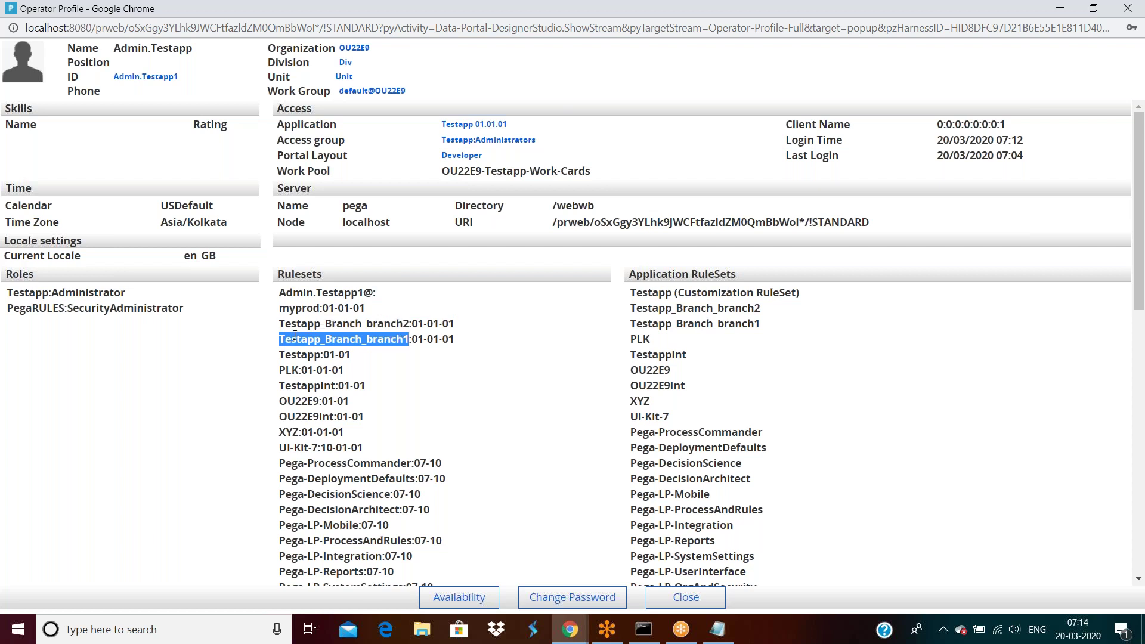
{"action": "double_click", "coordinate": [380, 327]}
{"action": "double_click", "coordinate": [391, 339]}
{"action": "mouse_move", "coordinate": [366, 325]}
{"action": "left_mouse_down"}
{"action": "mouse_move", "coordinate": [452, 323]}
{"action": "mouse_move", "coordinate": [377, 322]}
{"action": "left_mouse_up"}
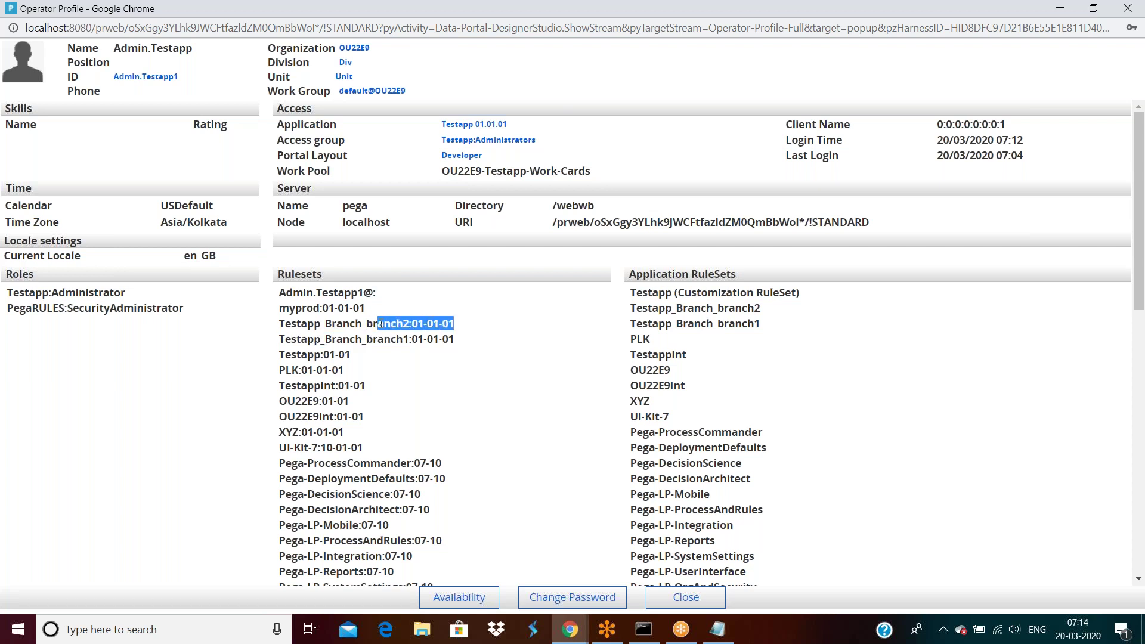
{"action": "left_click_drag", "start_coordinate": [457, 340], "coordinate": [350, 340]}
{"action": "triple_click", "coordinate": [310, 355]}
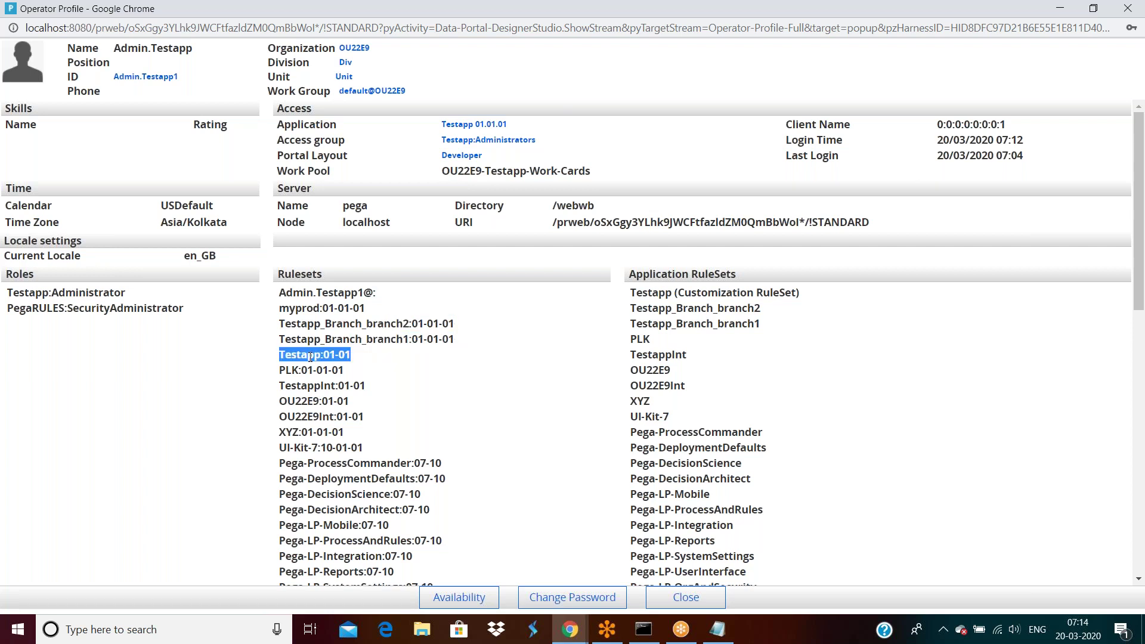
{"action": "left_click_drag", "start_coordinate": [285, 292], "coordinate": [337, 422]}
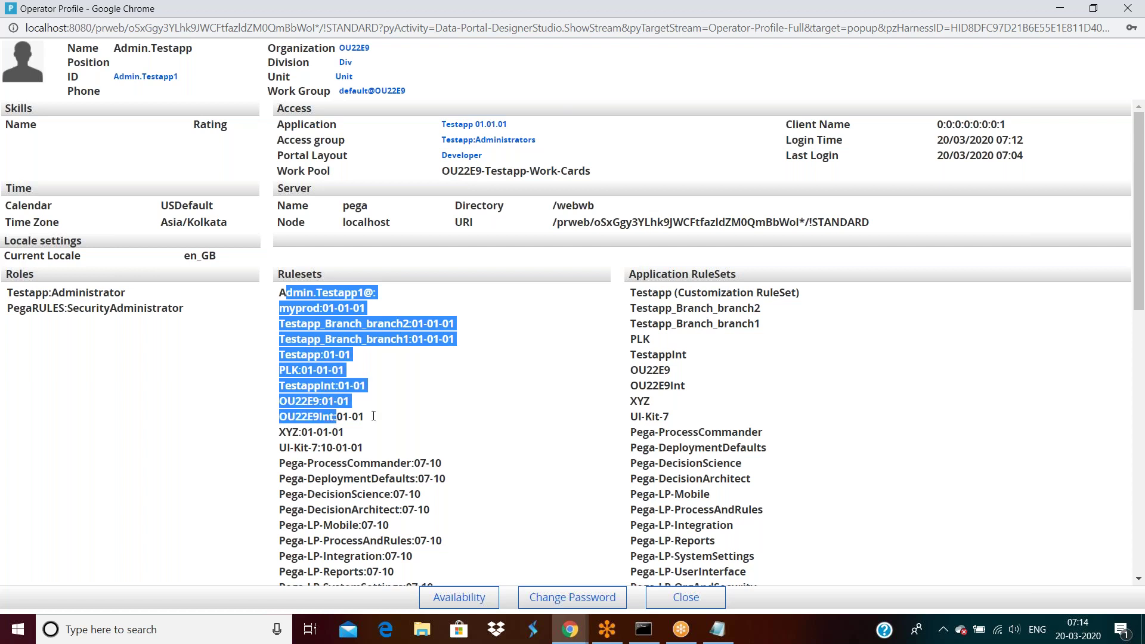
{"action": "left_click", "coordinate": [374, 414]}
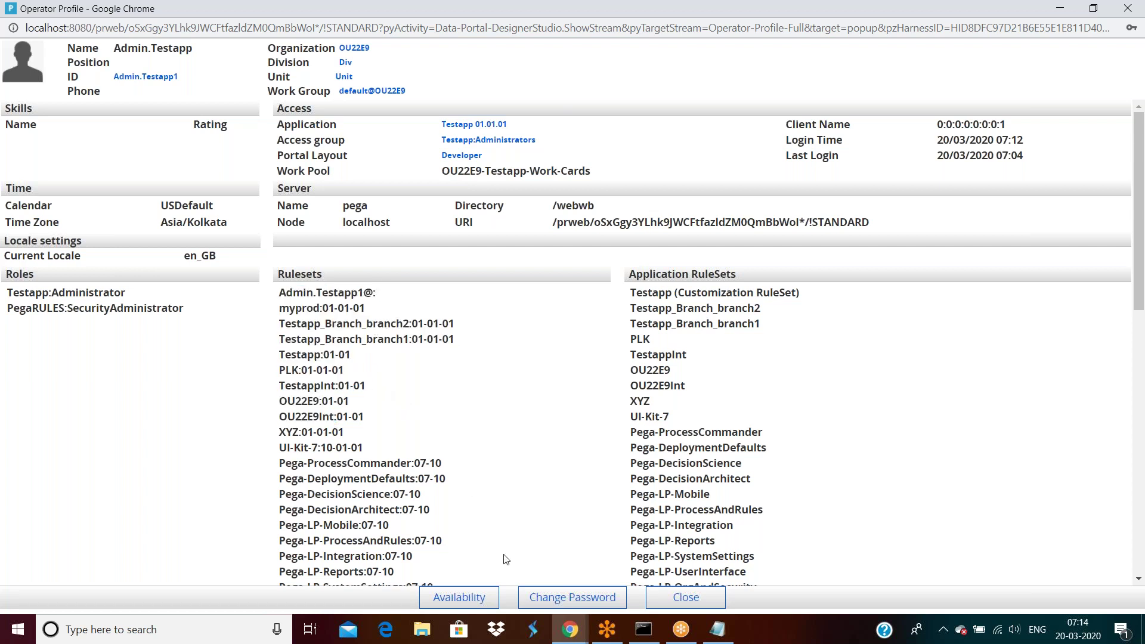
{"action": "left_click", "coordinate": [569, 629]}
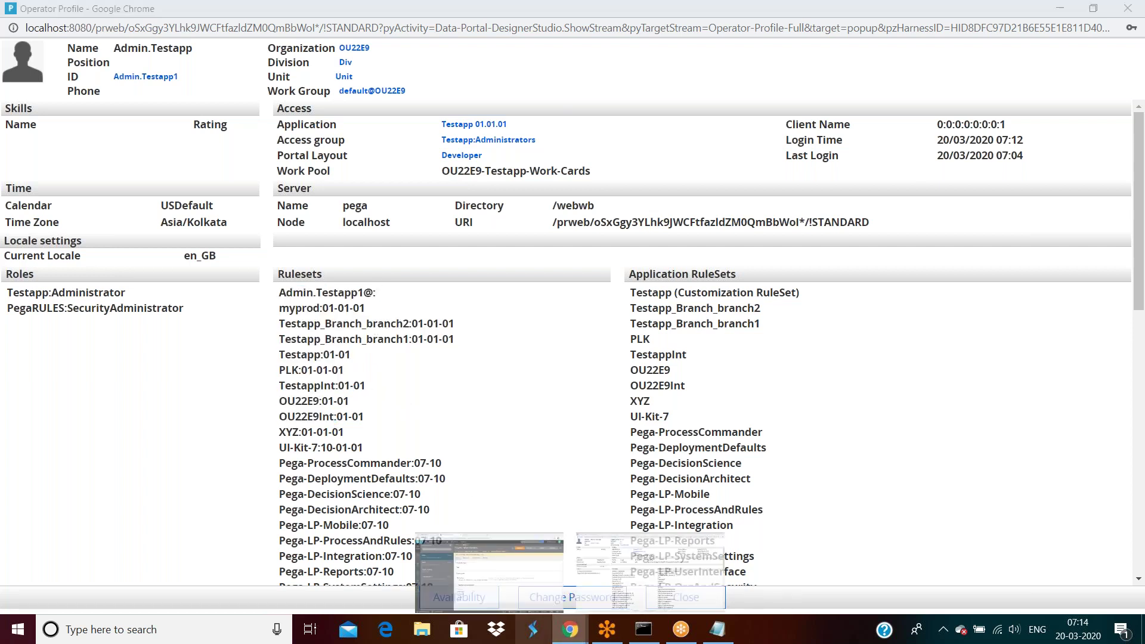
Step: Open the testapp application record from the current operator's profile
{"action": "left_click", "coordinate": [498, 574]}
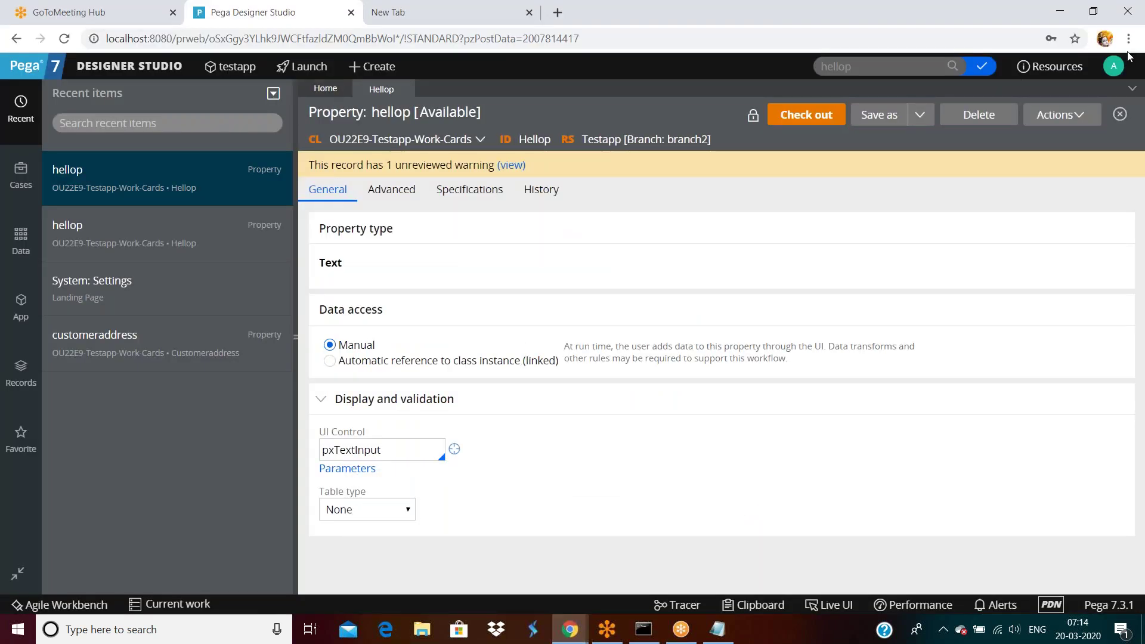
{"action": "left_click", "coordinate": [1114, 66]}
{"action": "left_click", "coordinate": [1070, 128]}
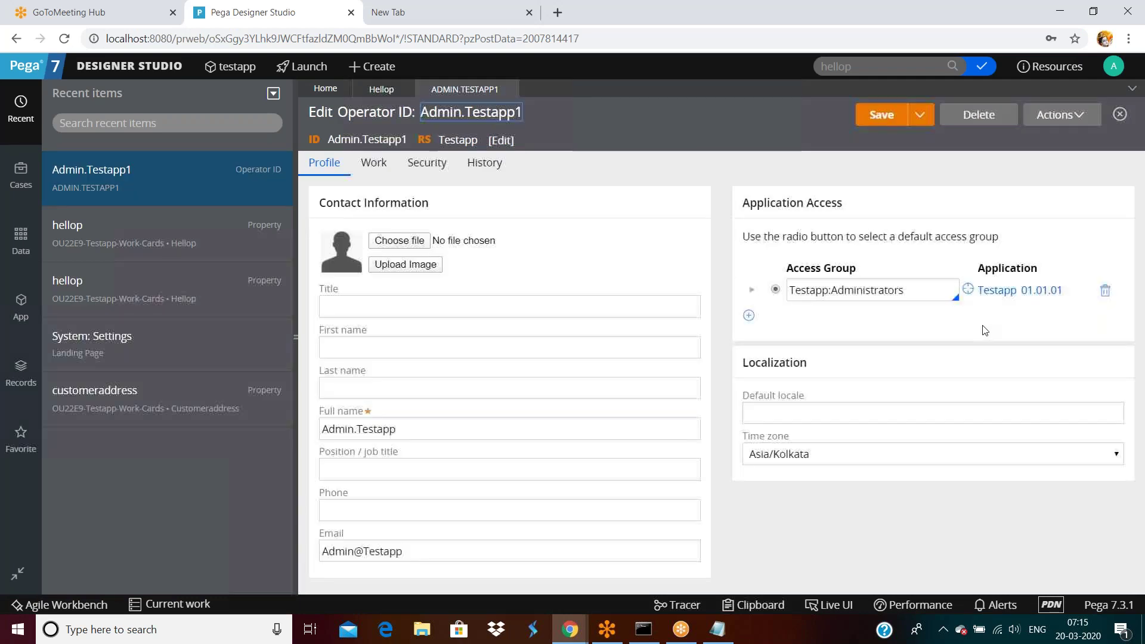
{"action": "left_click", "coordinate": [988, 291]}
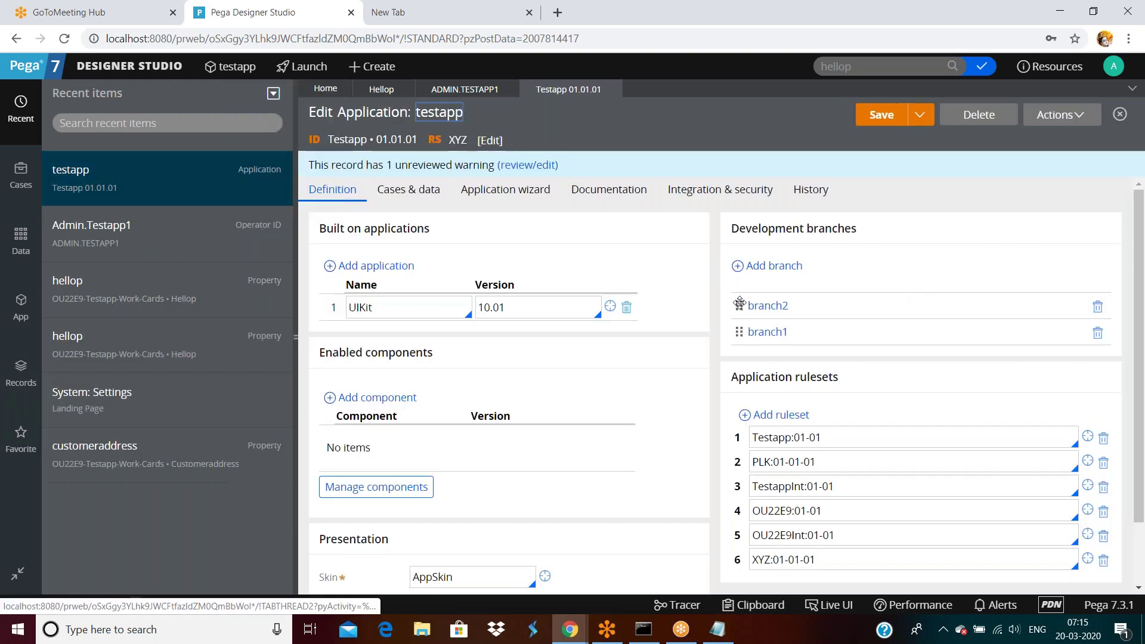
Step: Move branch1 above branch2 in the development branches and save the application
{"action": "left_click_drag", "start_coordinate": [740, 329], "coordinate": [740, 297]}
{"action": "left_click", "coordinate": [881, 115]}
{"action": "left_click", "coordinate": [1112, 67]}
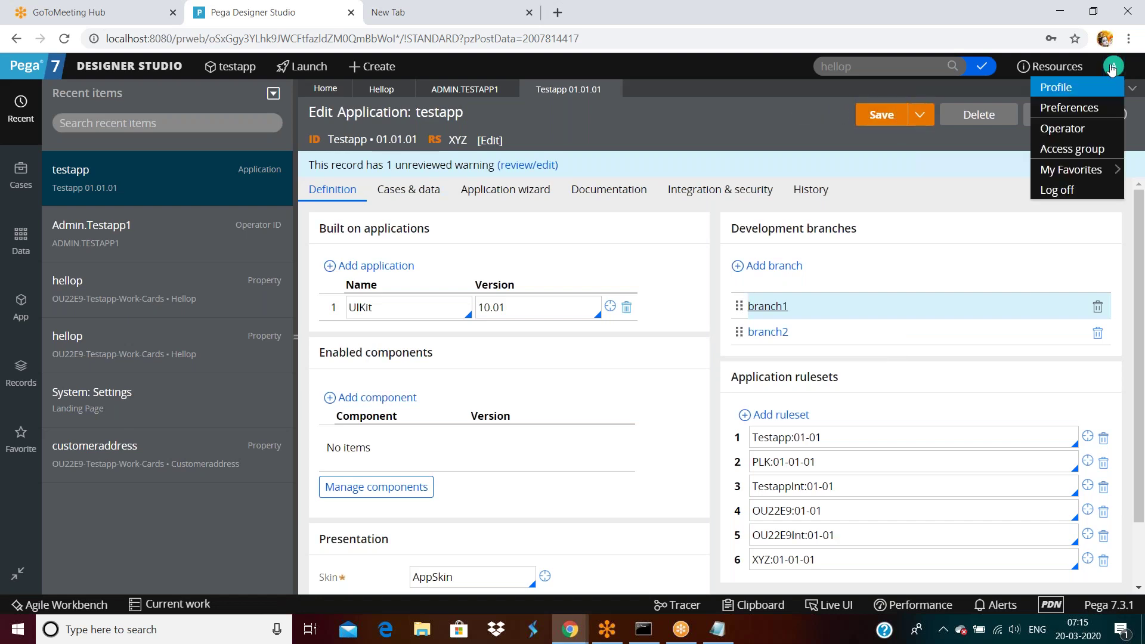
Step: In the operator profile, confirm Testapp_Branch_branch1 sits above Testapp_Branch_branch2, then return to Designer Studio
{"action": "left_click", "coordinate": [1063, 89]}
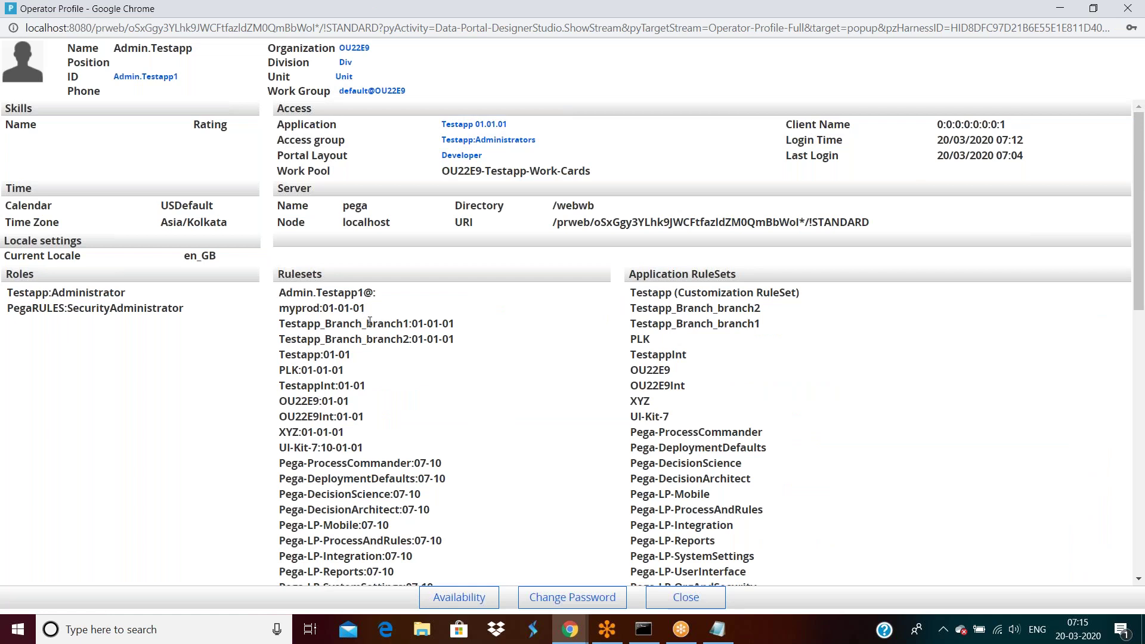
{"action": "double_click", "coordinate": [398, 322]}
{"action": "left_click", "coordinate": [397, 330]}
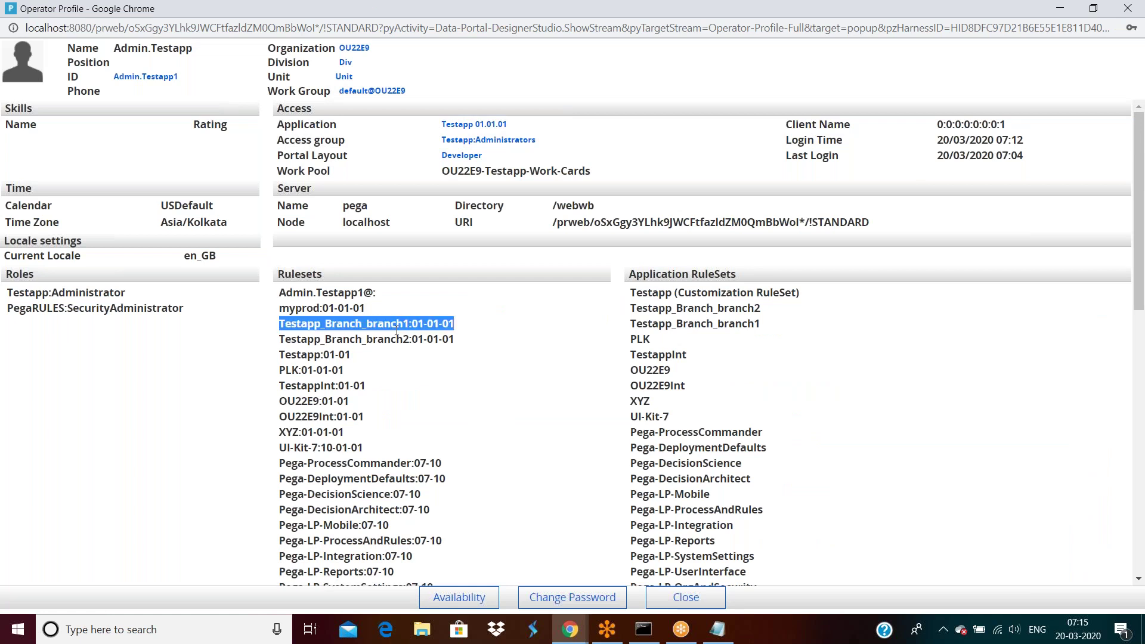
{"action": "triple_click", "coordinate": [396, 336]}
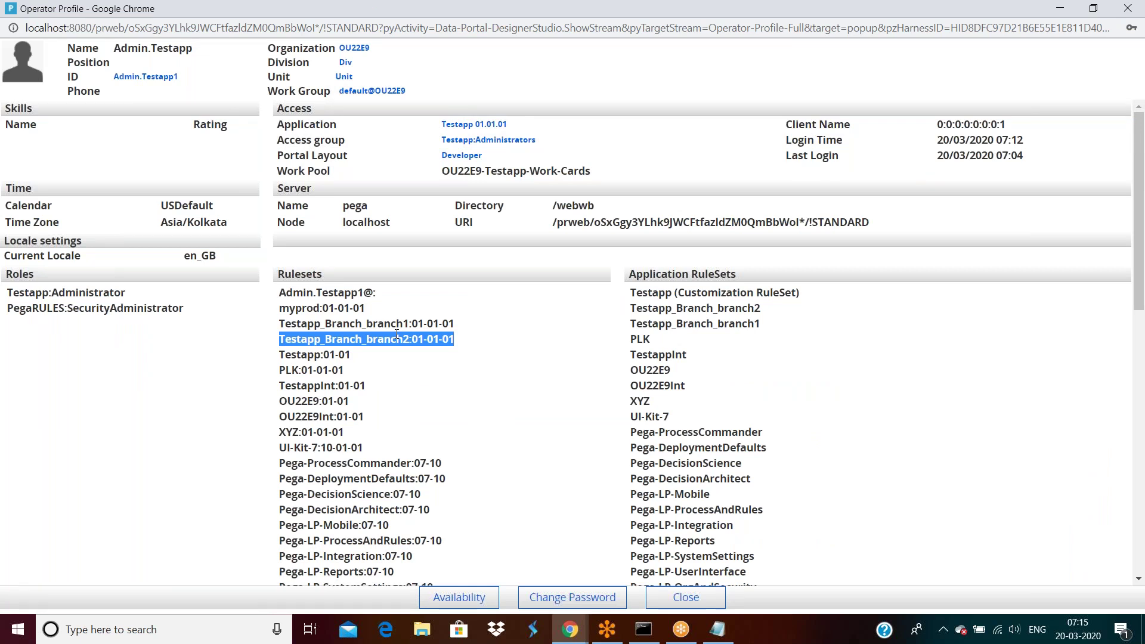
{"action": "left_click", "coordinate": [574, 636]}
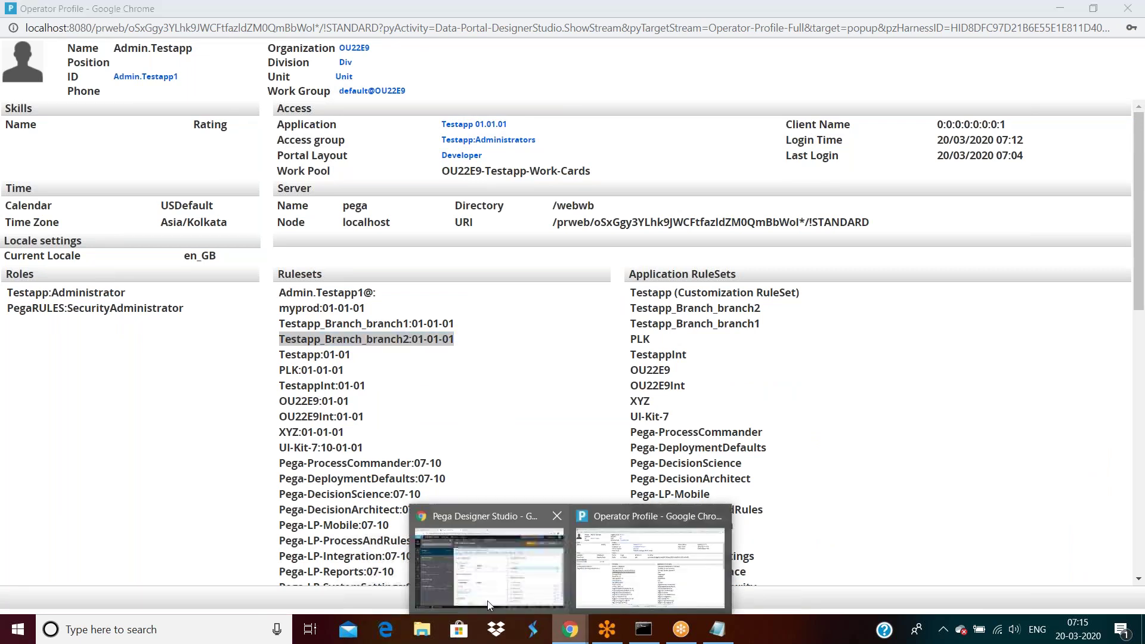
{"action": "left_click", "coordinate": [488, 596]}
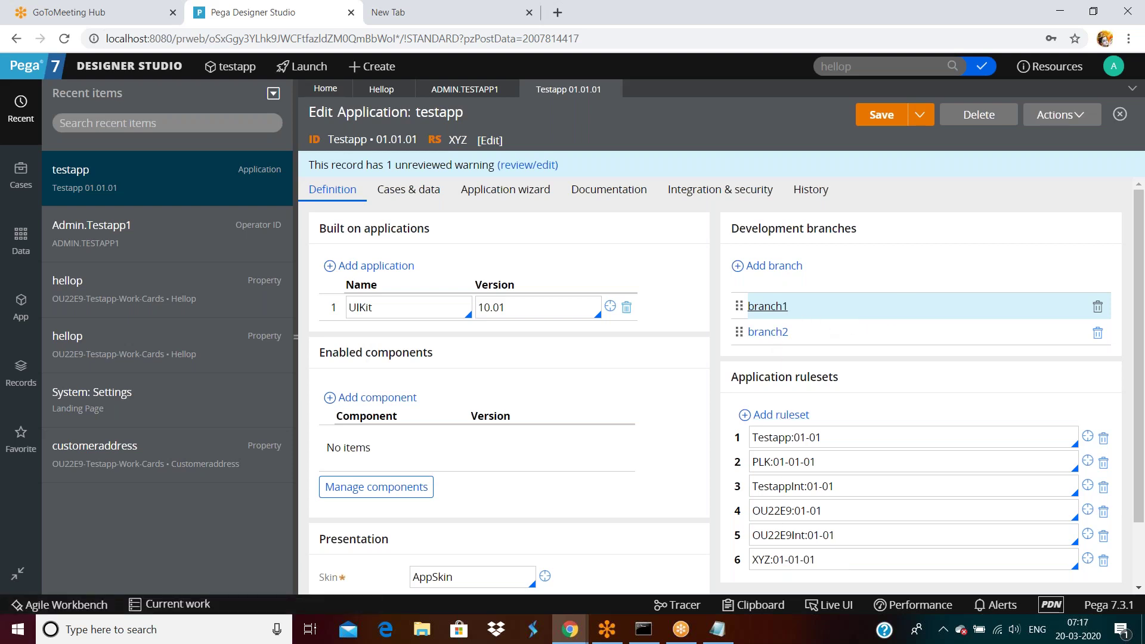
Step: Bring the Notepad branch notes (branch1 op1, branch2 op2, branch3 op3) in front of testapp
{"action": "left_click", "coordinate": [717, 629]}
{"action": "double_click", "coordinate": [146, 198]}
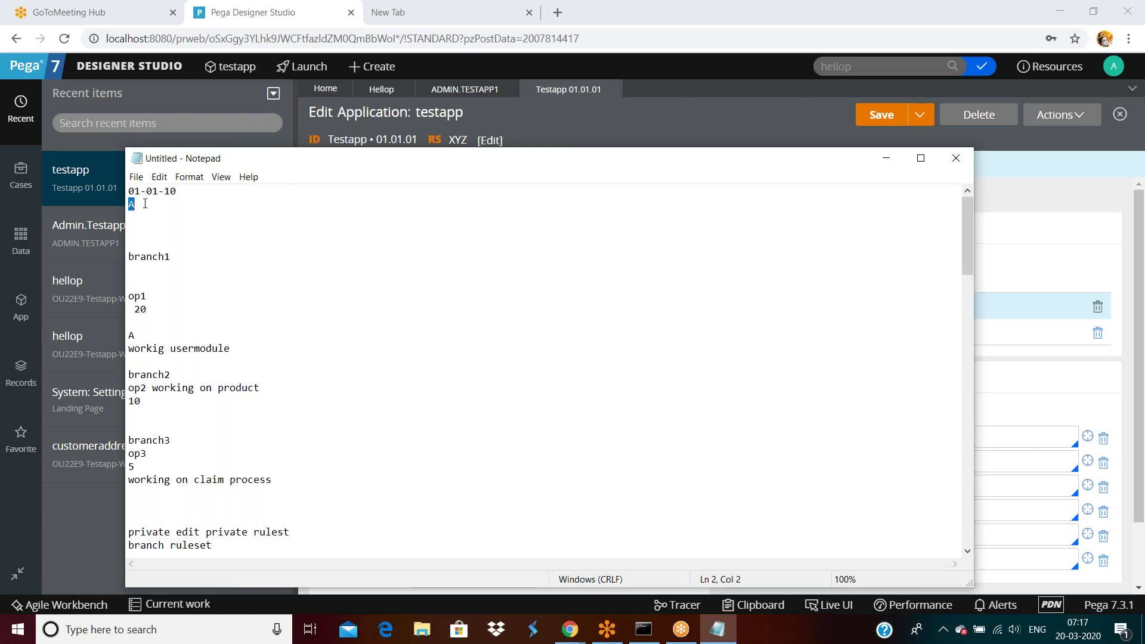
Step: Minimize Notepad to reveal the testapp application record with branch1 above branch2
{"action": "left_click", "coordinate": [886, 158]}
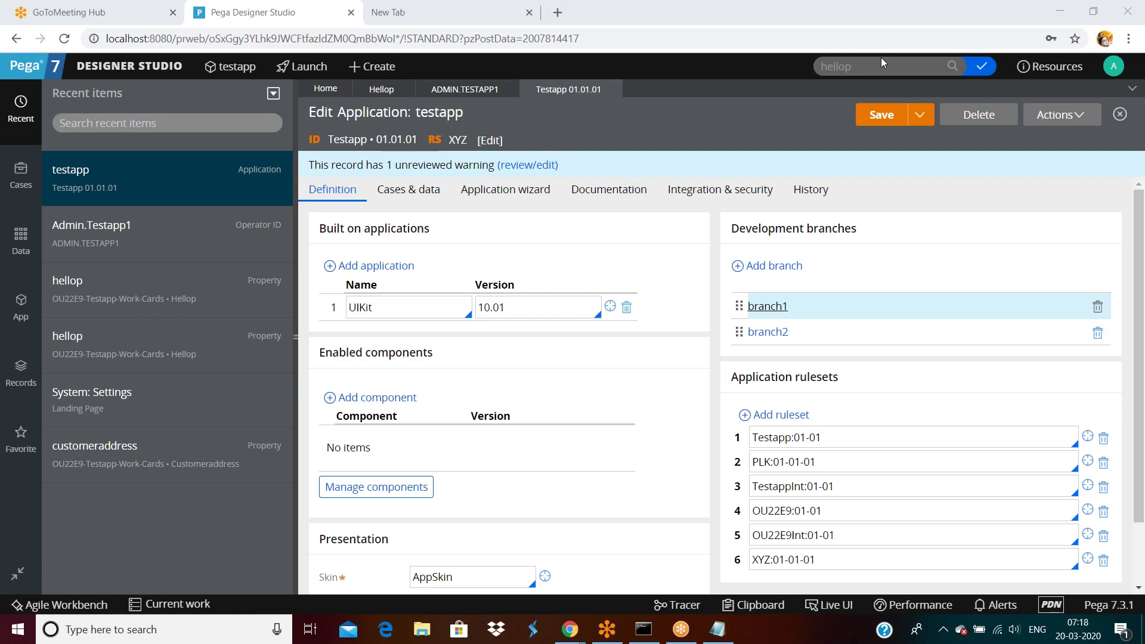
Step: Collapse Recent items and open the branch1 development branch from testapp in a new tab
{"action": "triple_click", "coordinate": [831, 430]}
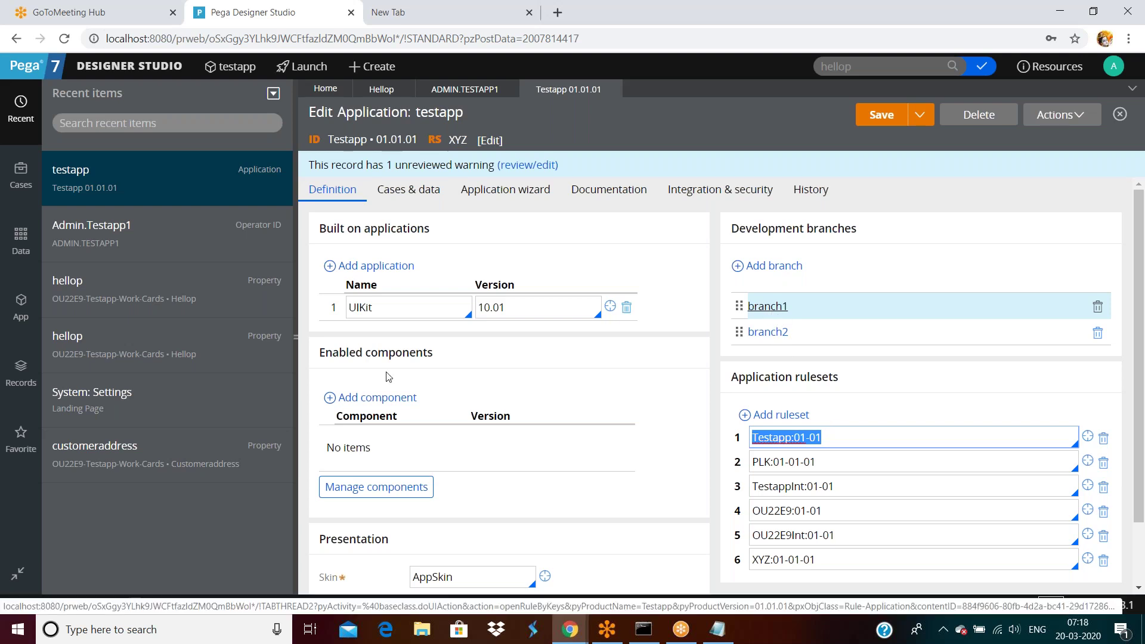
{"action": "left_click", "coordinate": [297, 338]}
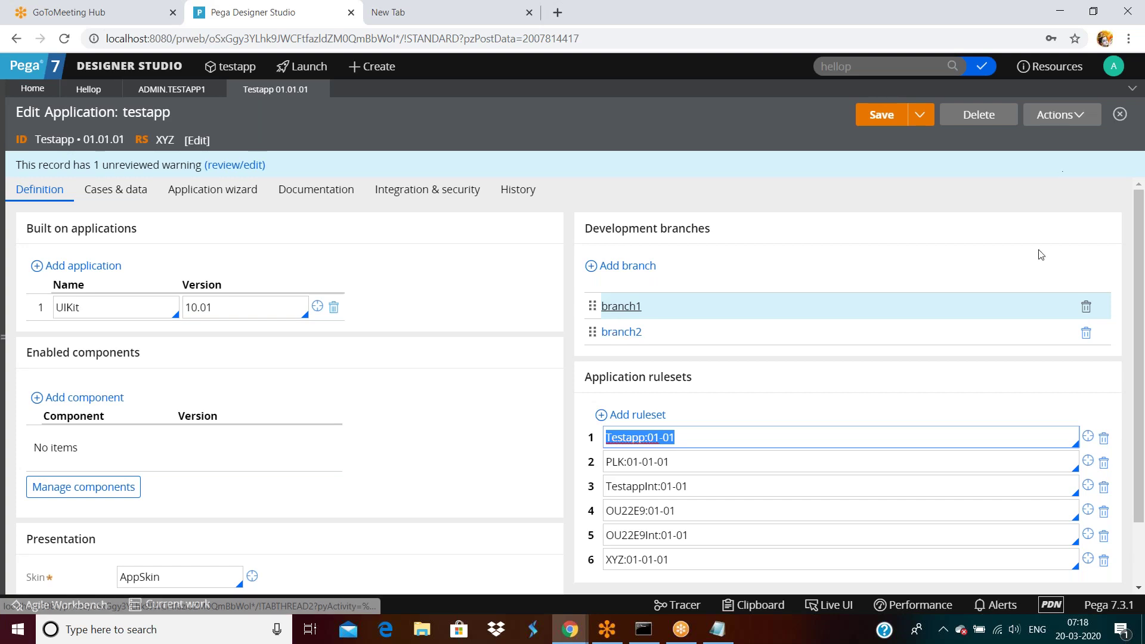
{"action": "left_click", "coordinate": [620, 307]}
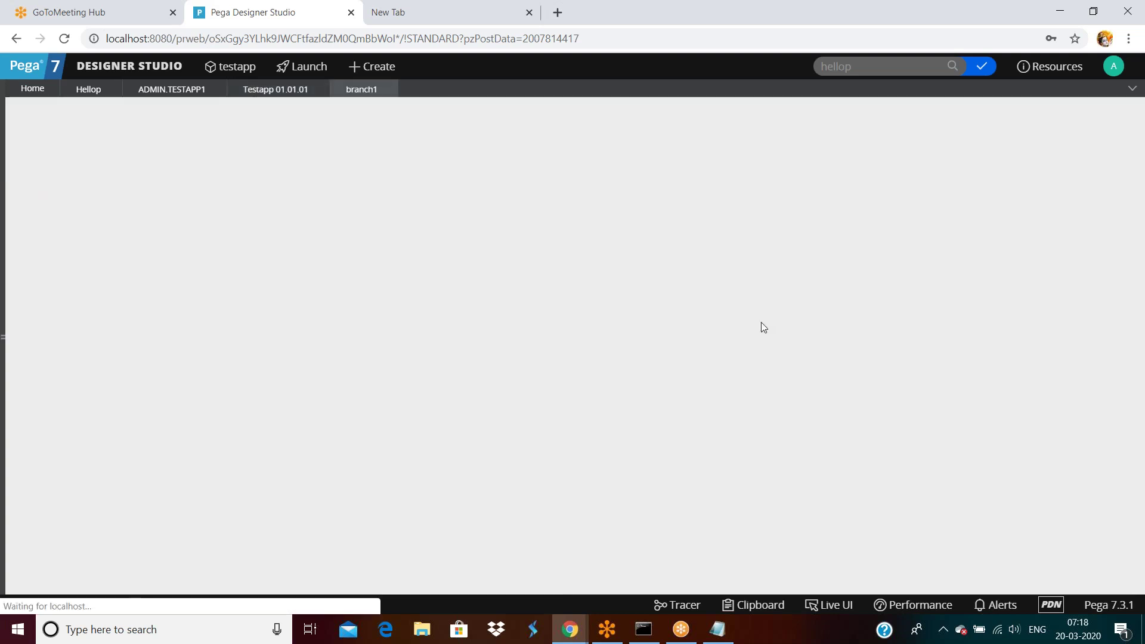
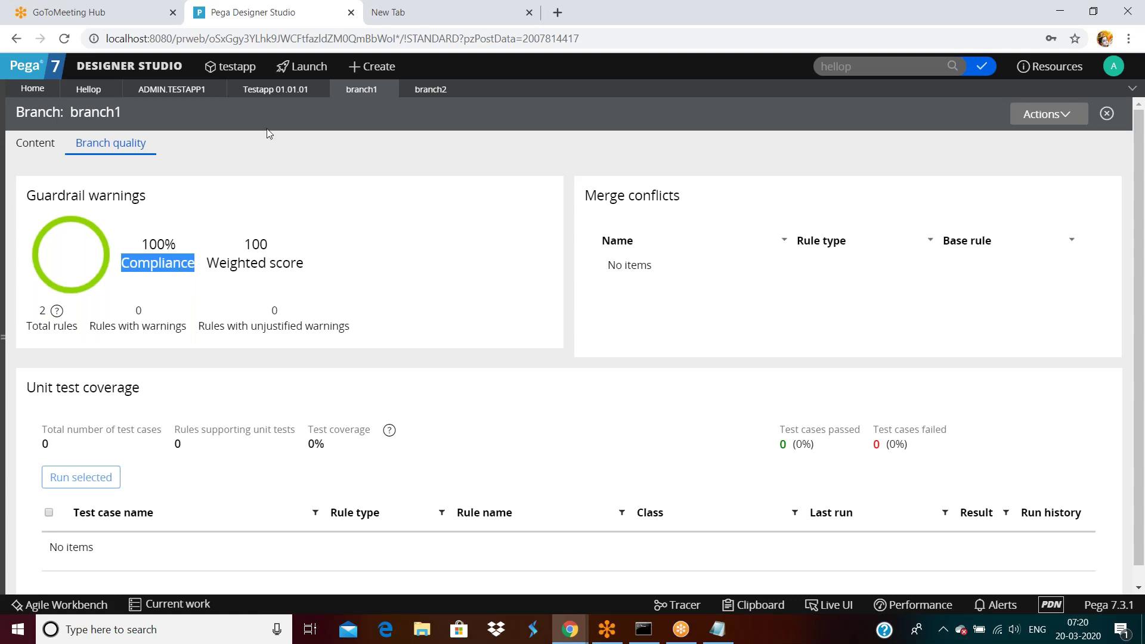
Step: Create a new activity labelled 'tesssss' in class OU22E9-Testapp-Work-Cards on branch1
{"action": "left_click", "coordinate": [3, 339]}
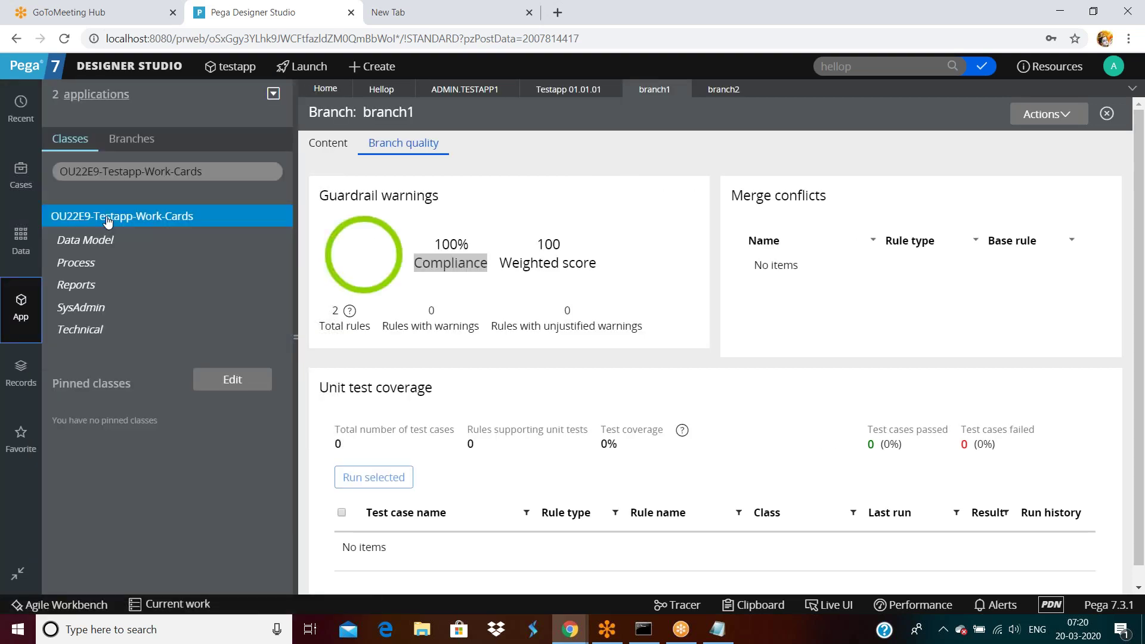
{"action": "left_click", "coordinate": [108, 222]}
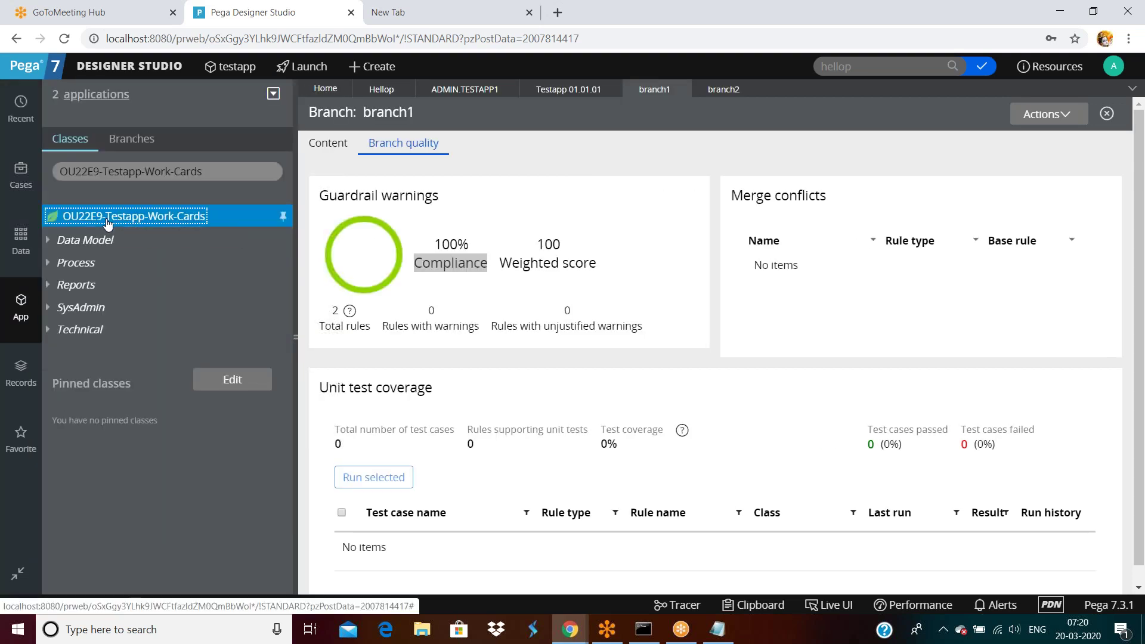
{"action": "right_click", "coordinate": [108, 223]}
{"action": "mouse_move", "coordinate": [78, 238]}
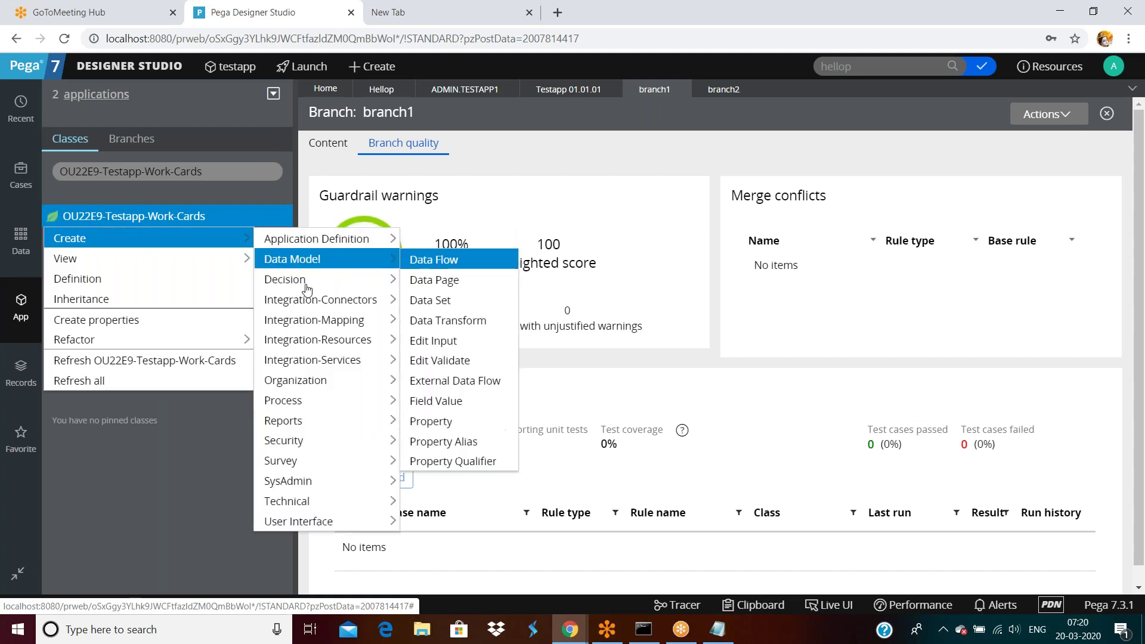
{"action": "mouse_move", "coordinate": [334, 501]}
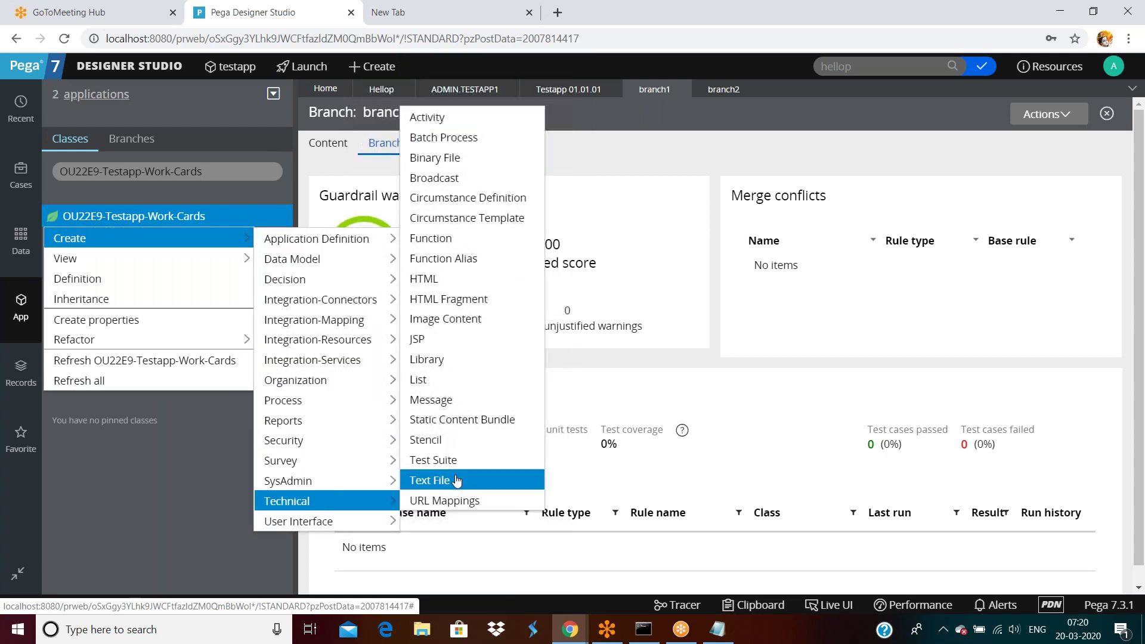
{"action": "left_click", "coordinate": [427, 120]}
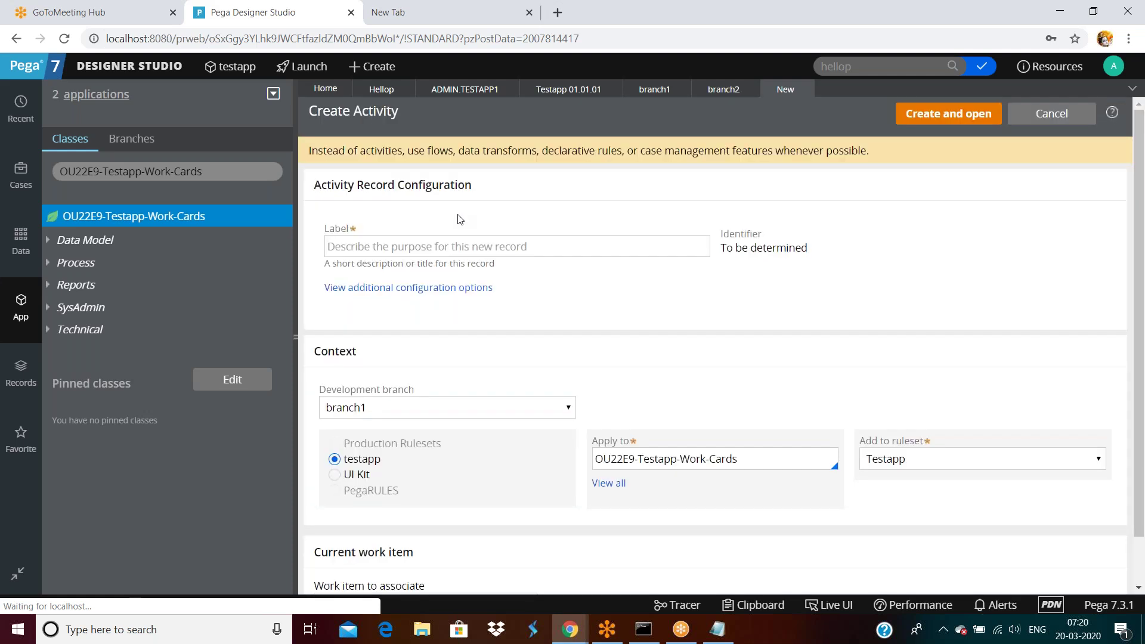
{"action": "left_click", "coordinate": [459, 249]}
{"action": "type", "text": "tesssss"}
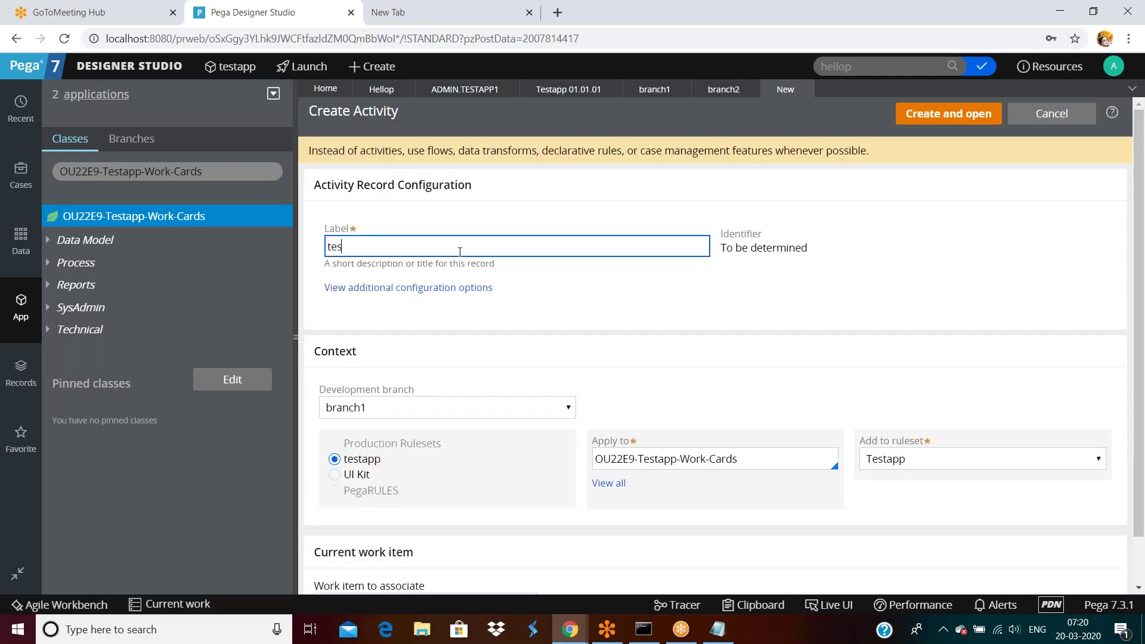
{"action": "left_click", "coordinate": [950, 116]}
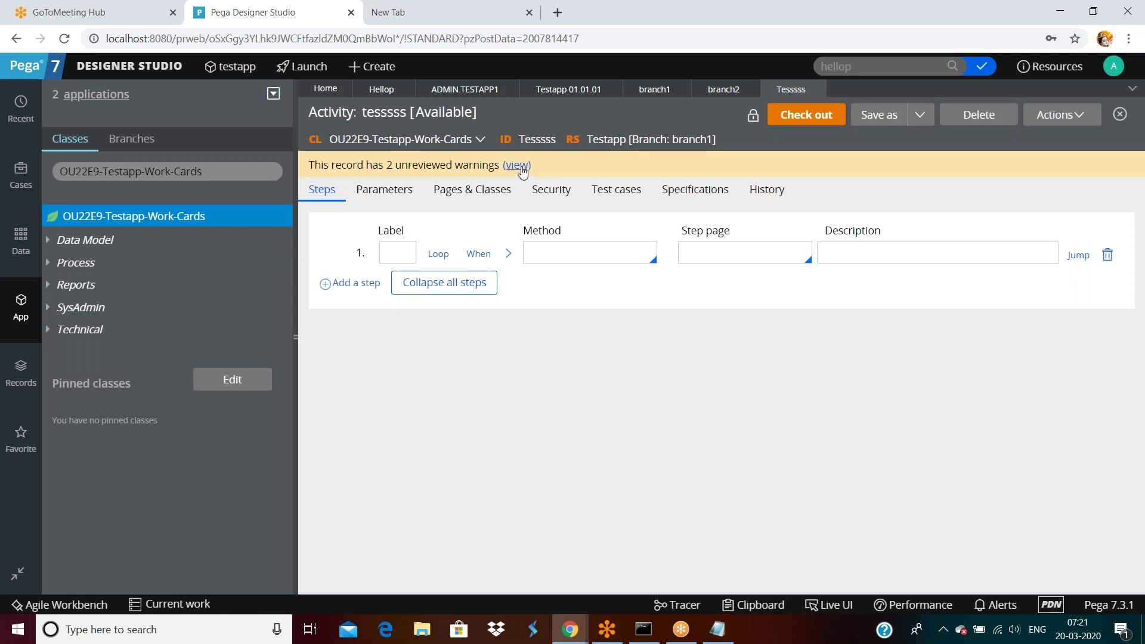
Step: Inspect the activity's two unreviewed warnings and highlight the warning message
{"action": "left_click", "coordinate": [516, 166]}
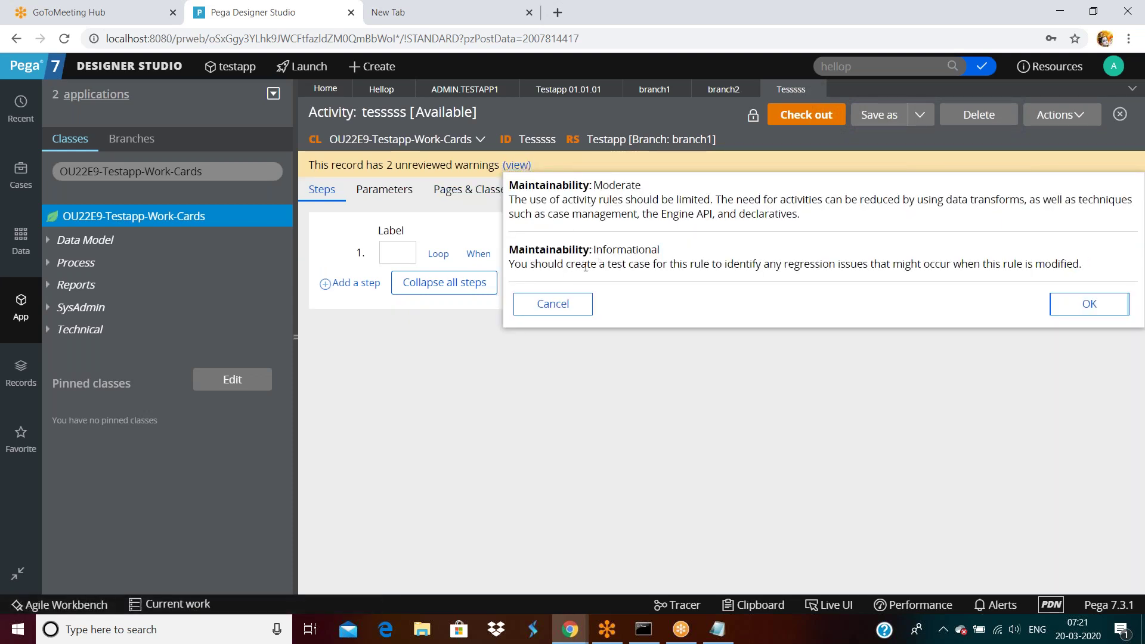
{"action": "left_click", "coordinate": [577, 304]}
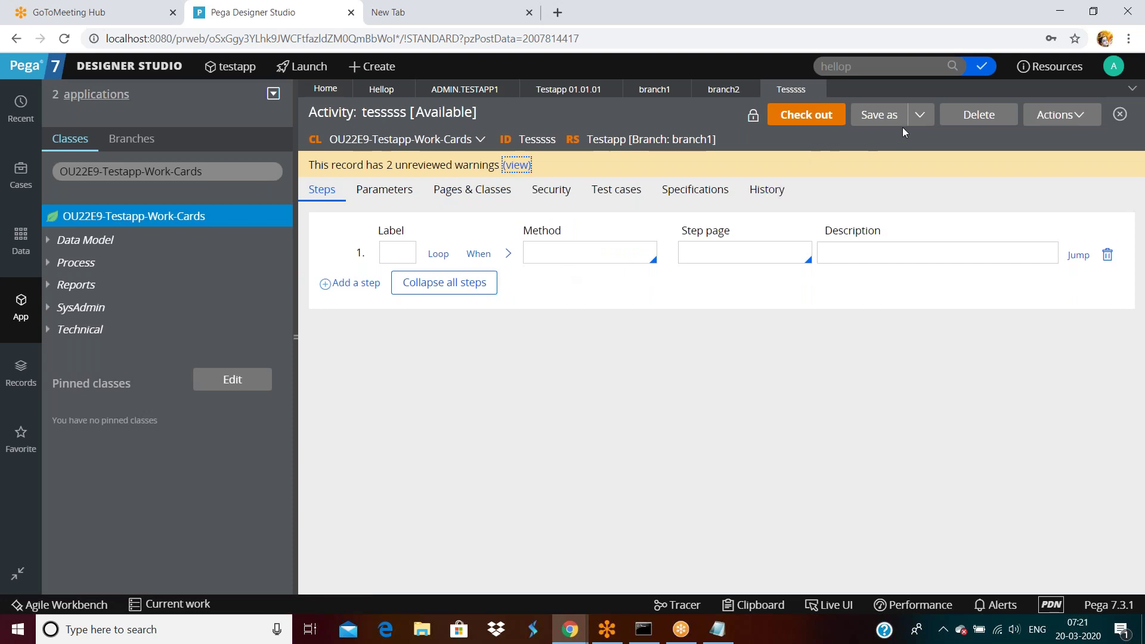
{"action": "left_click", "coordinate": [356, 165]}
{"action": "left_click_drag", "start_coordinate": [366, 165], "coordinate": [530, 165]}
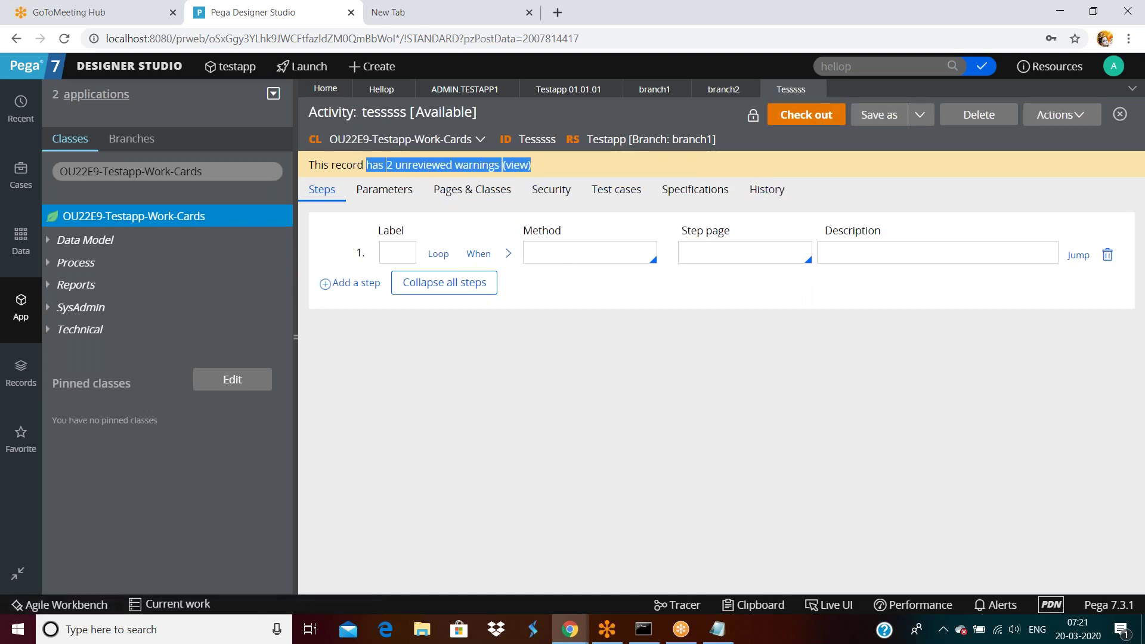
{"action": "left_click", "coordinate": [561, 255]}
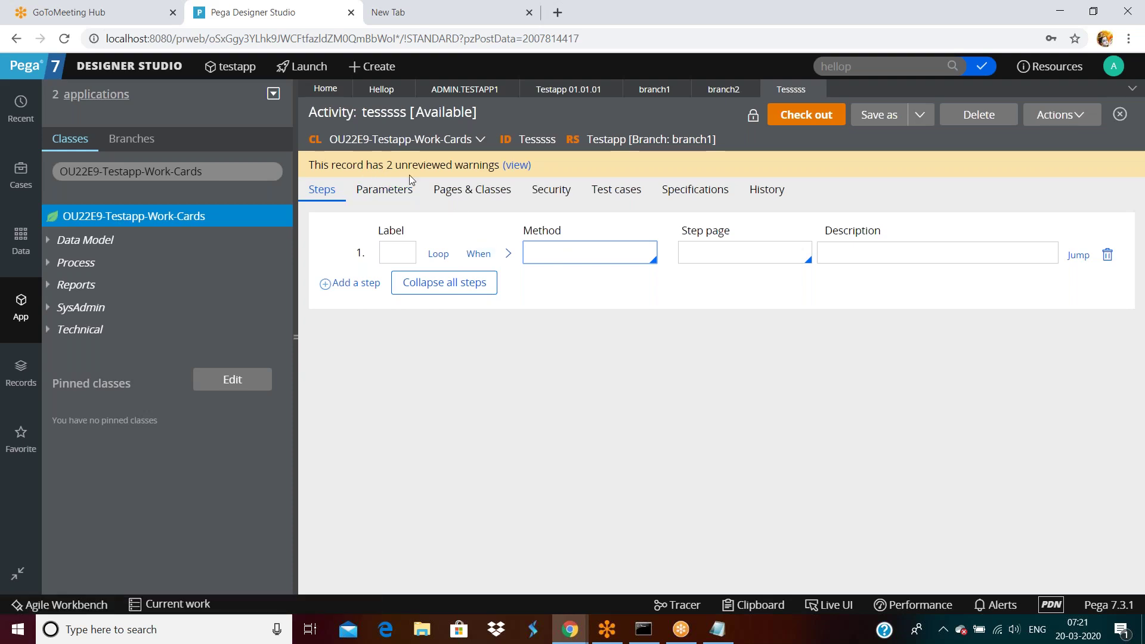
Step: Check out the tesssss activity and list its warnings for justification
{"action": "left_click", "coordinate": [518, 166]}
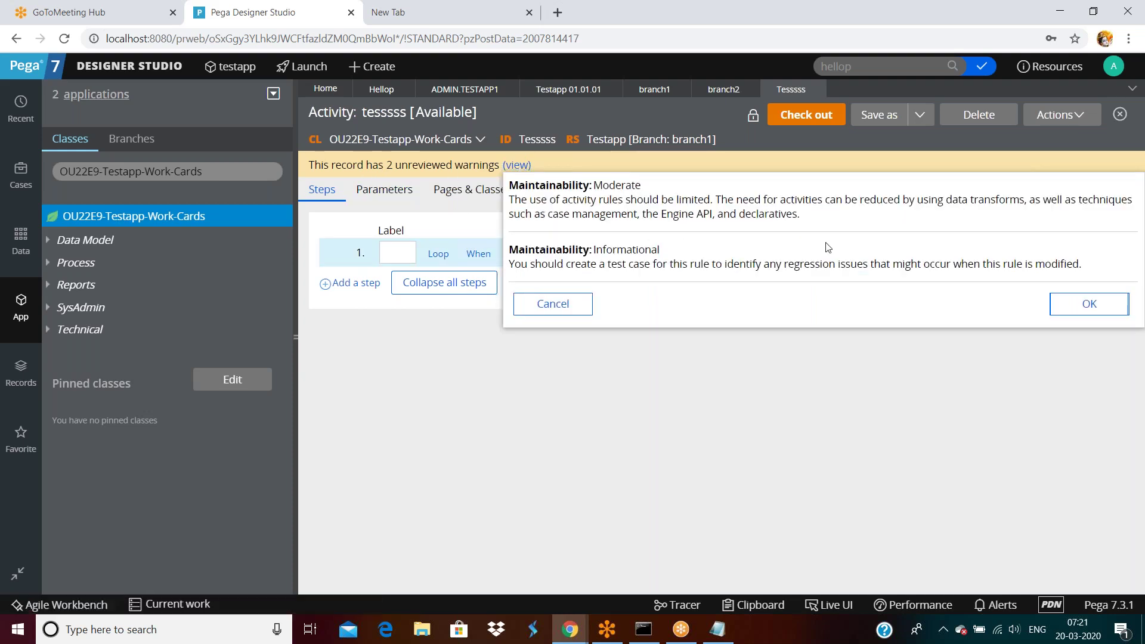
{"action": "left_click", "coordinate": [547, 303]}
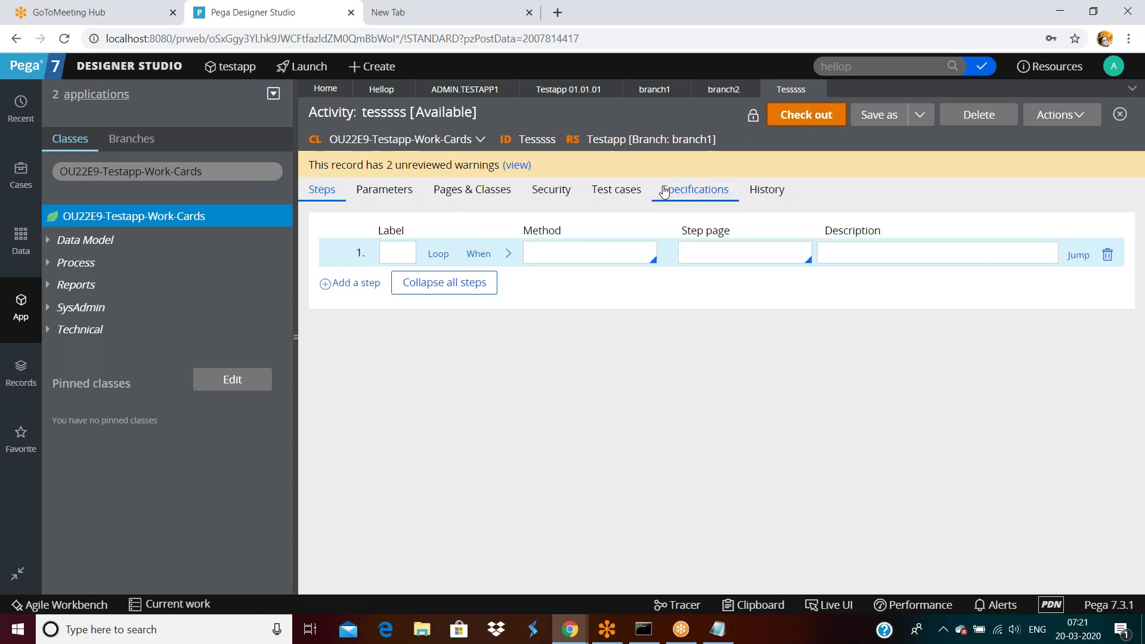
{"action": "left_click", "coordinate": [806, 114]}
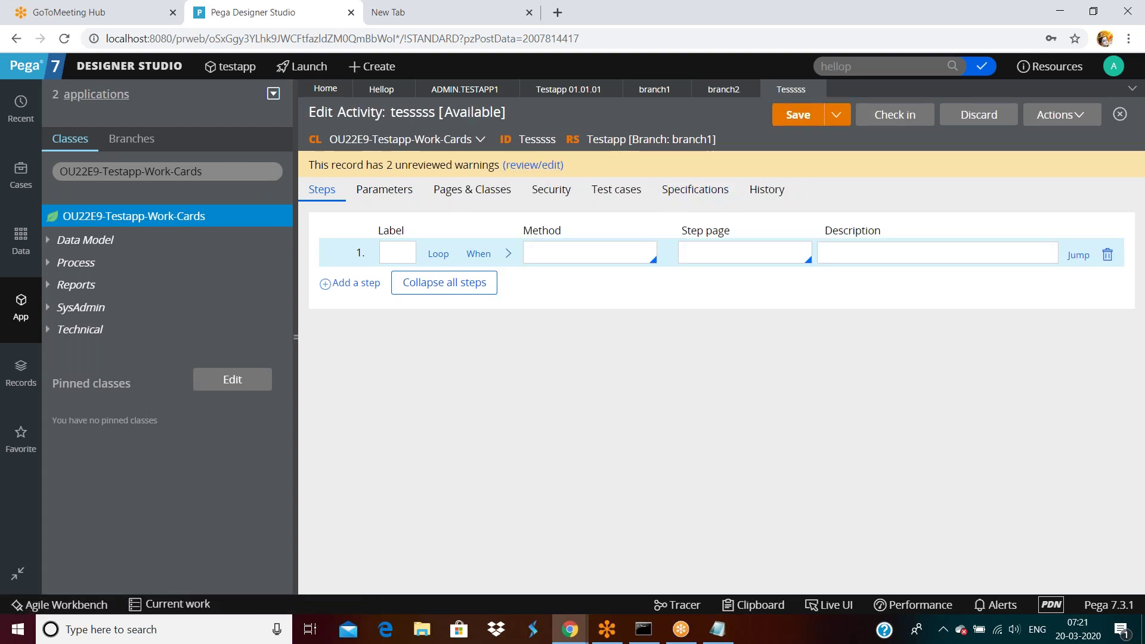
{"action": "left_click", "coordinate": [521, 167]}
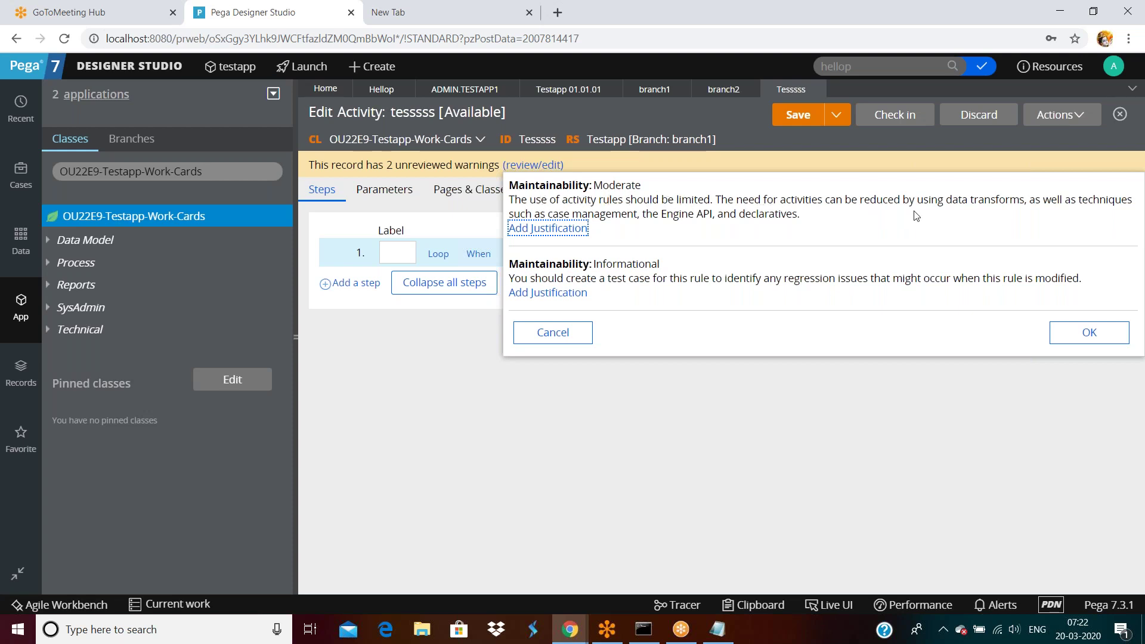
Step: Justify the first warning with 'mandatory as we need database operations'
{"action": "left_click_drag", "start_coordinate": [916, 197], "coordinate": [961, 200]}
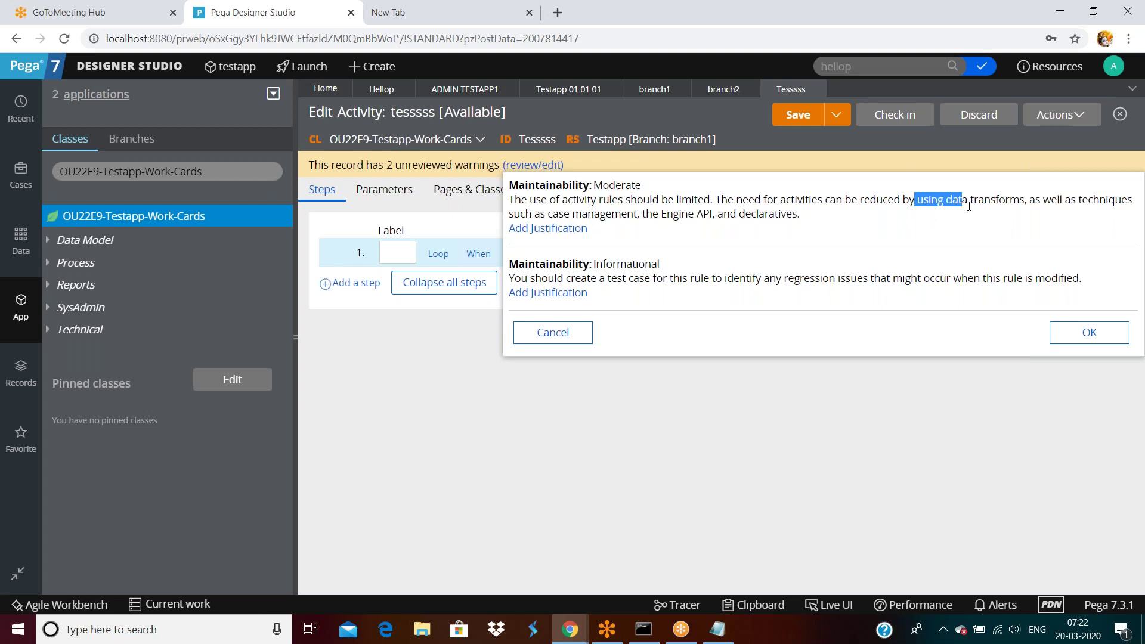
{"action": "left_click_drag", "start_coordinate": [572, 218], "coordinate": [800, 214]}
{"action": "left_click", "coordinate": [828, 224]}
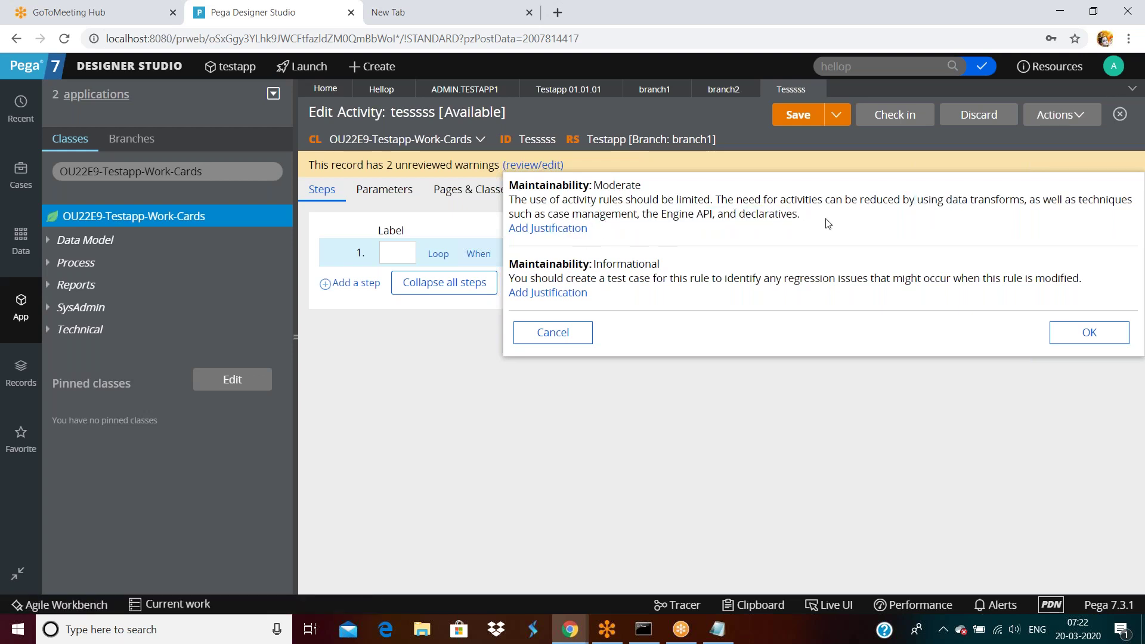
{"action": "left_click", "coordinate": [569, 229]}
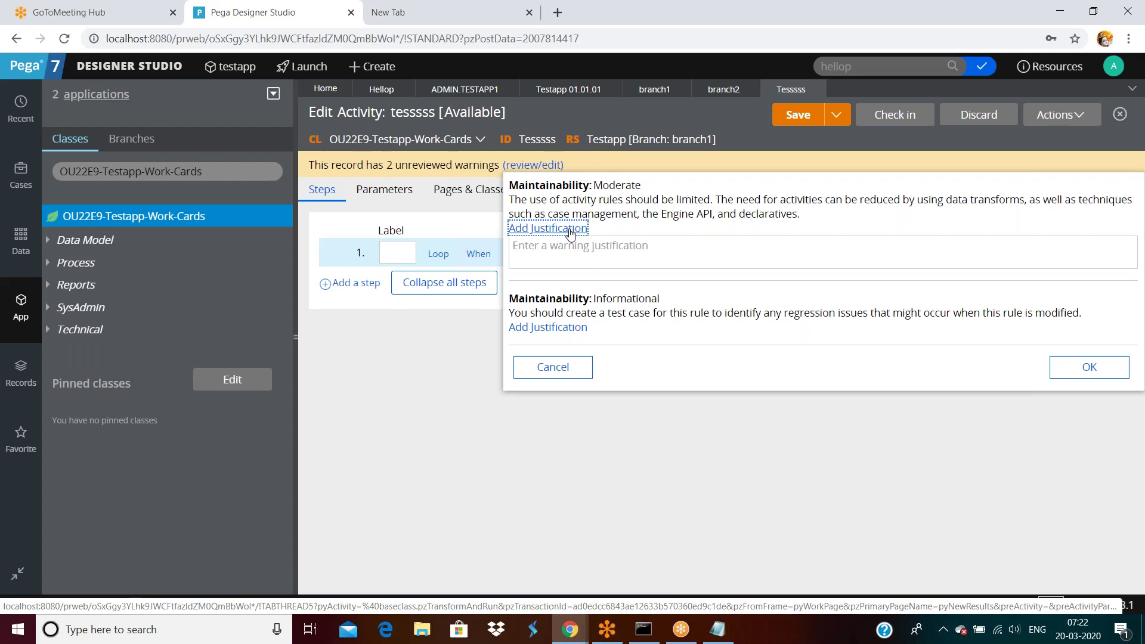
{"action": "left_click", "coordinate": [570, 250]}
{"action": "type", "text": "mandat"}
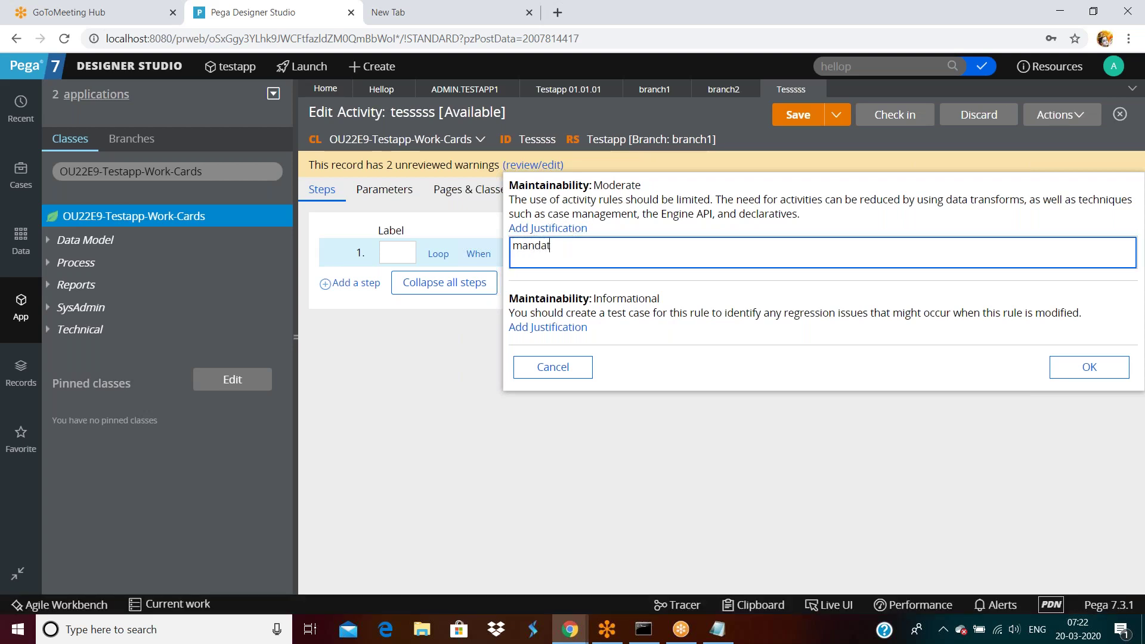
{"action": "type", "text": "ory as we need data"}
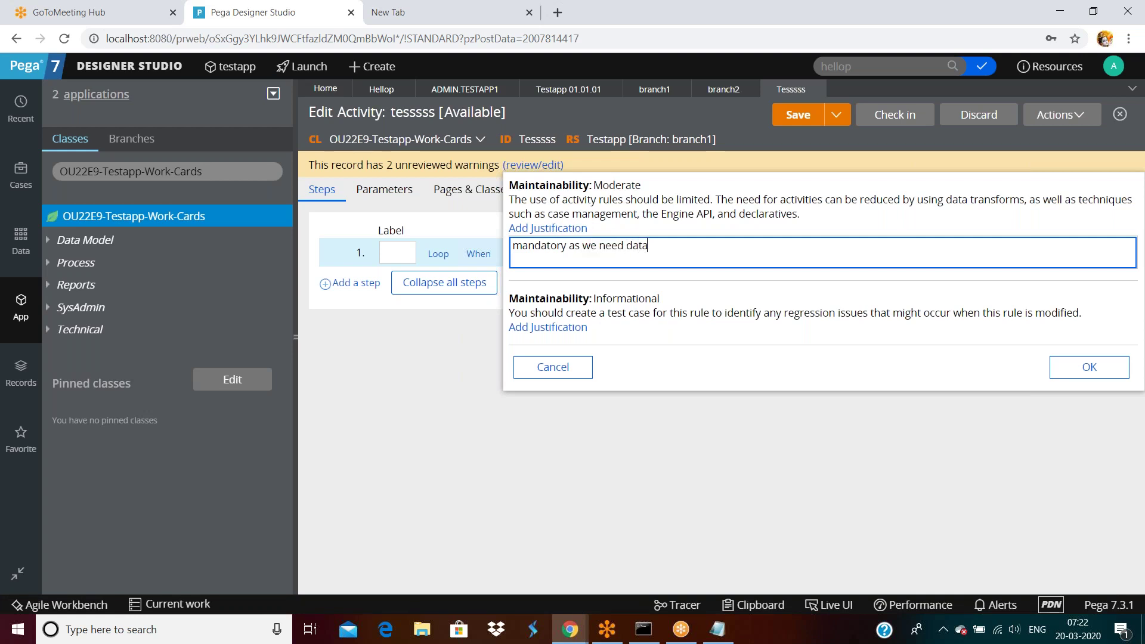
{"action": "type", "text": "base operations"}
{"action": "left_click", "coordinate": [711, 357]}
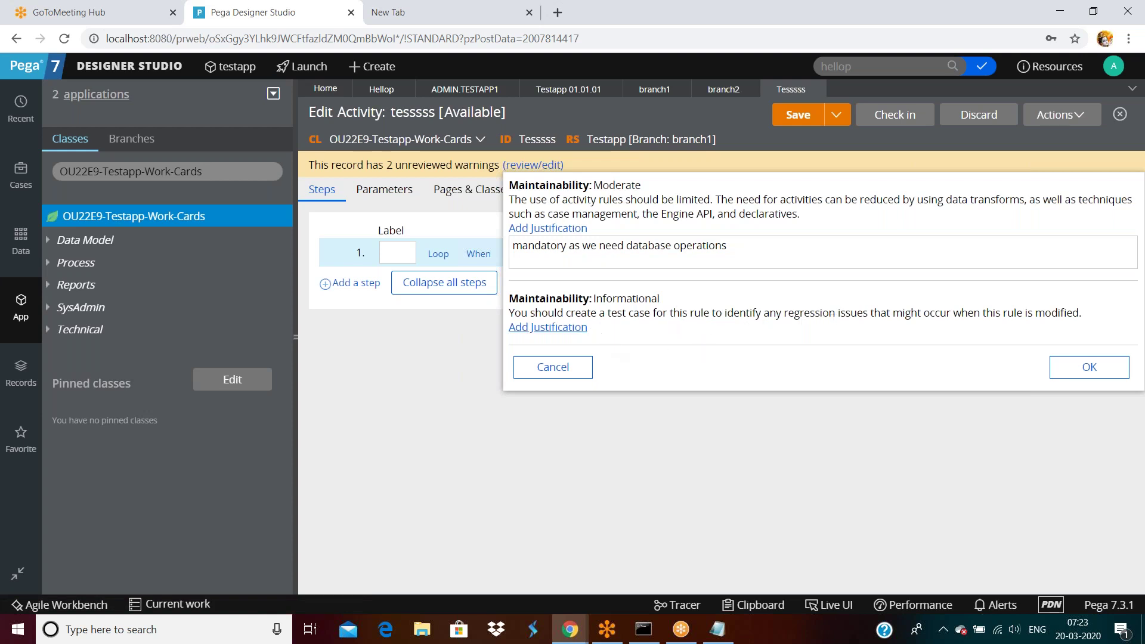
Step: Justify the second warning with 'not rquri', save, then discard the activity's checkout
{"action": "left_click", "coordinate": [582, 331]}
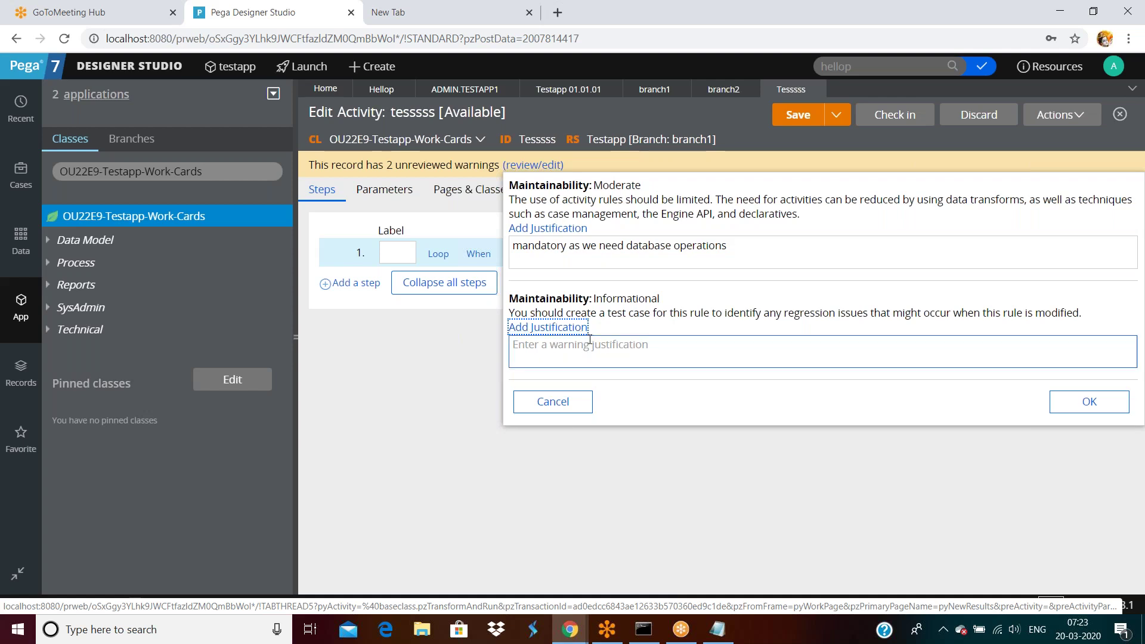
{"action": "left_click", "coordinate": [590, 345]}
{"action": "type", "text": "not rquried"}
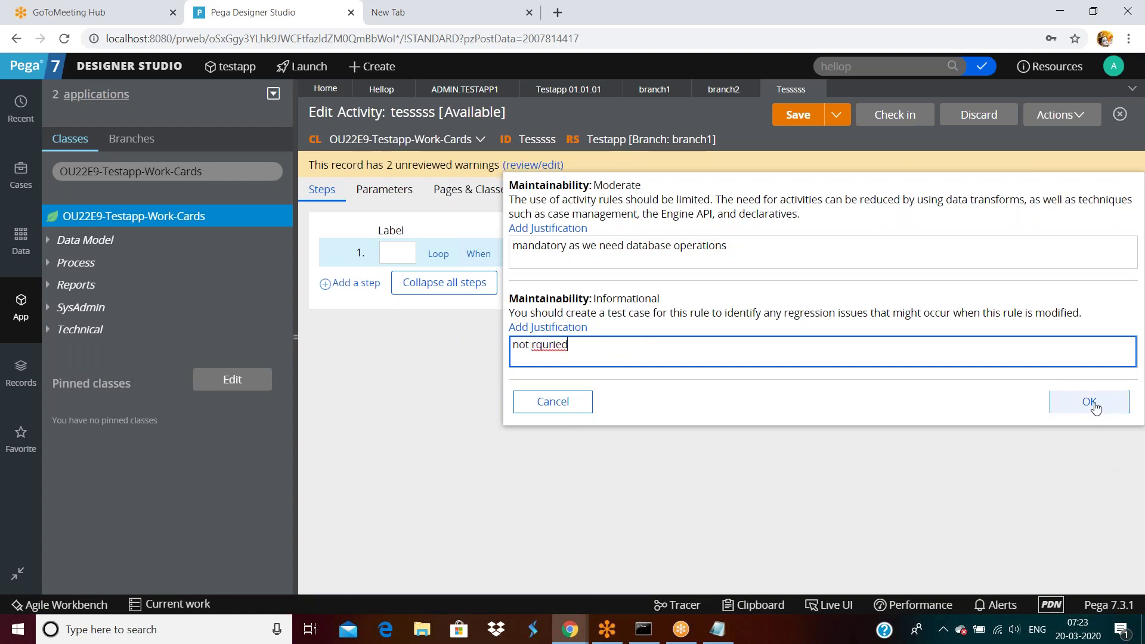
{"action": "left_click", "coordinate": [1094, 401]}
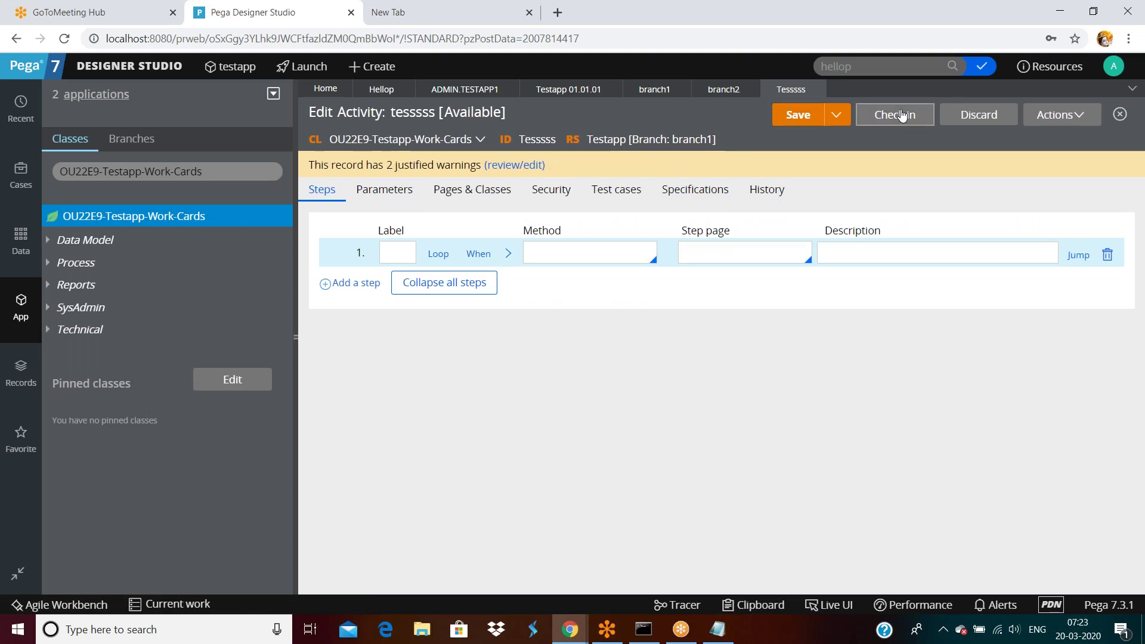
{"action": "left_click", "coordinate": [986, 117]}
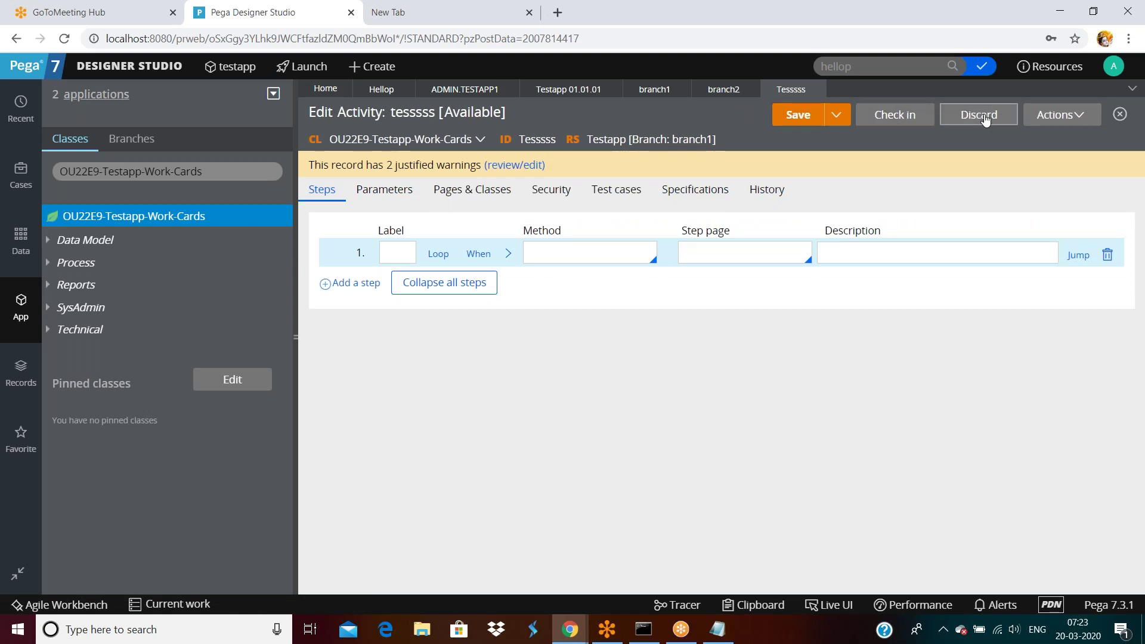
{"action": "left_click", "coordinate": [916, 416]}
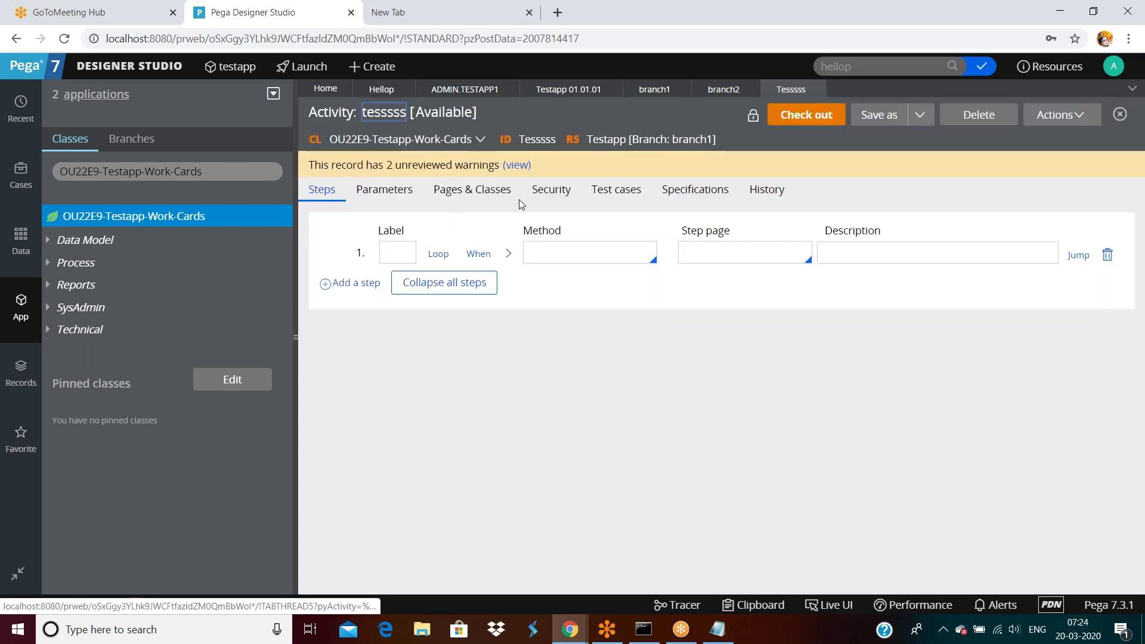
Step: Refresh branch1 and view its quality: 3 rules, 67% compliance, one unjustified-warning rule
{"action": "left_click", "coordinate": [655, 89]}
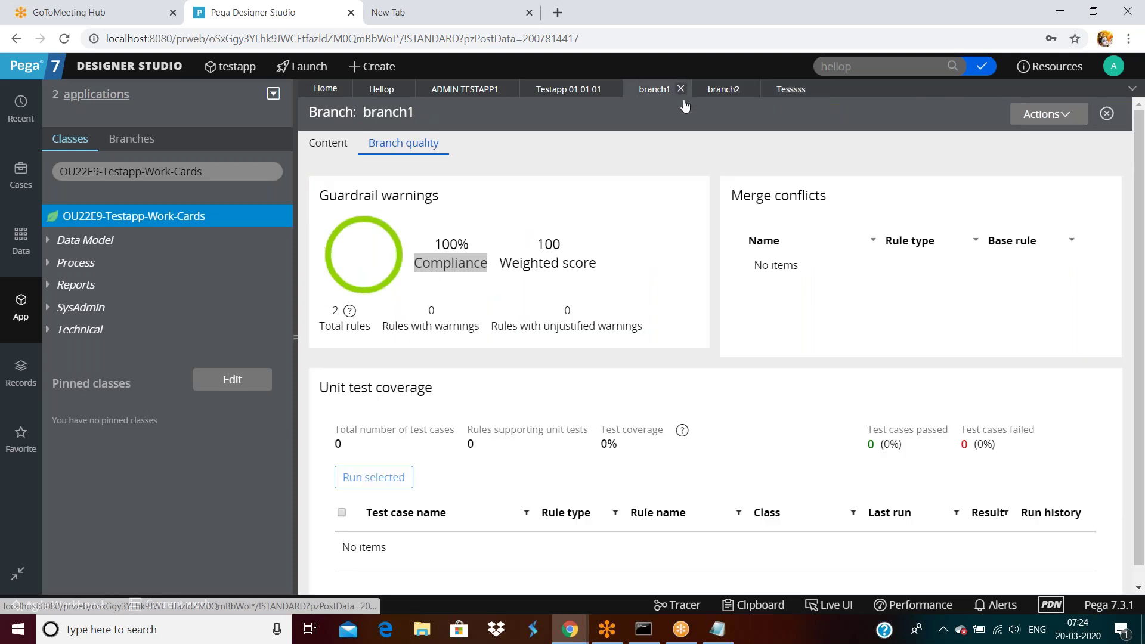
{"action": "left_click", "coordinate": [1046, 115]}
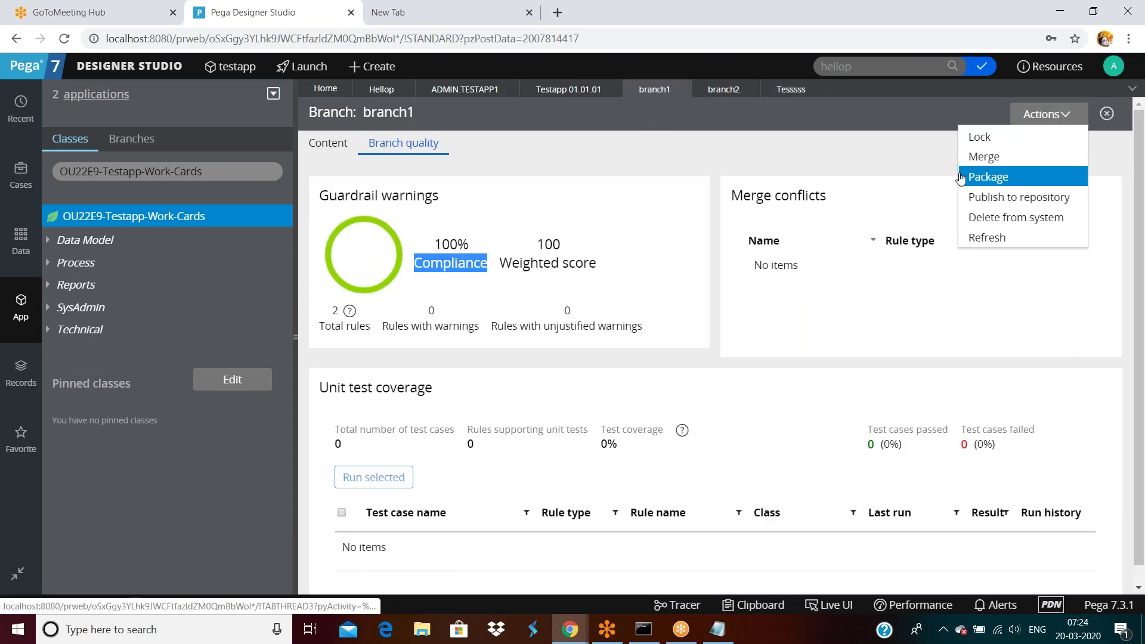
{"action": "left_click", "coordinate": [979, 238]}
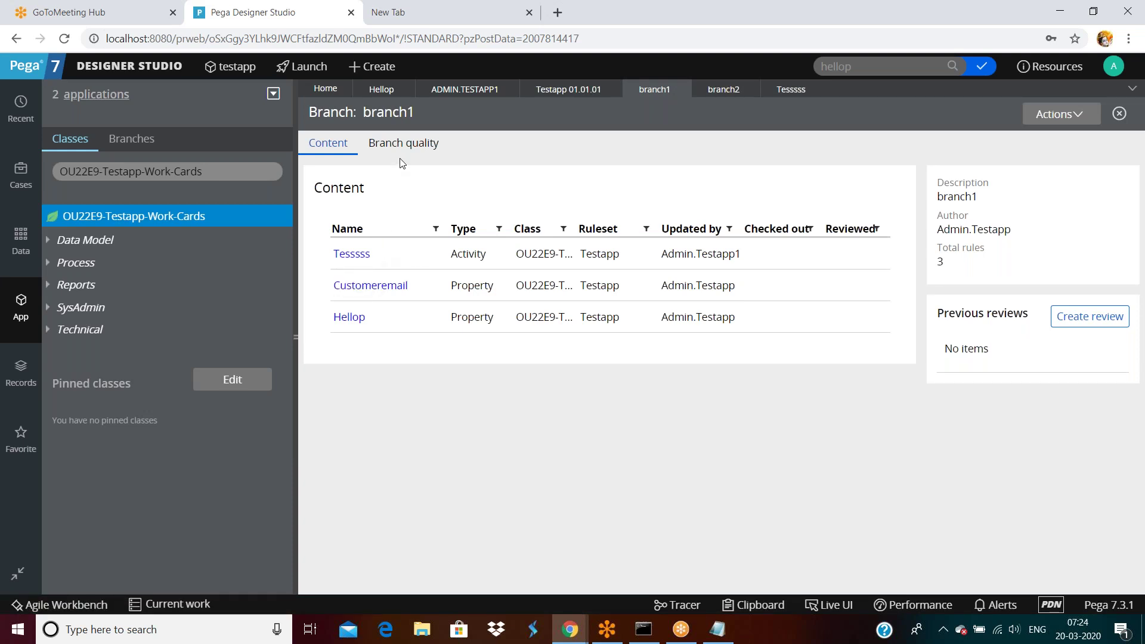
{"action": "left_click", "coordinate": [402, 146]}
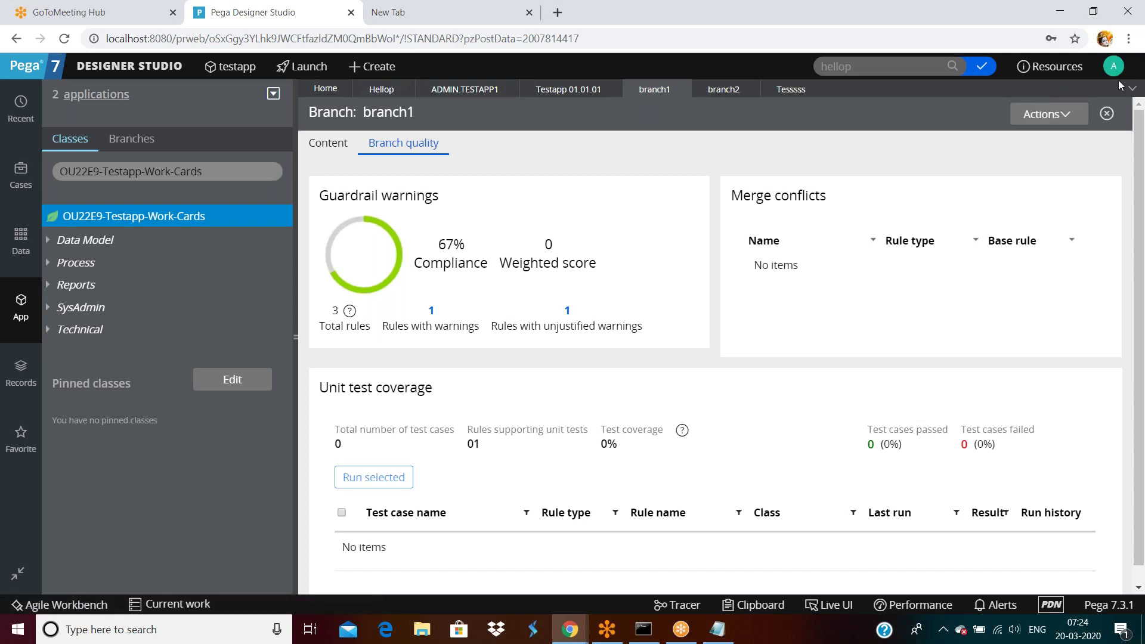
{"action": "left_click", "coordinate": [128, 65]}
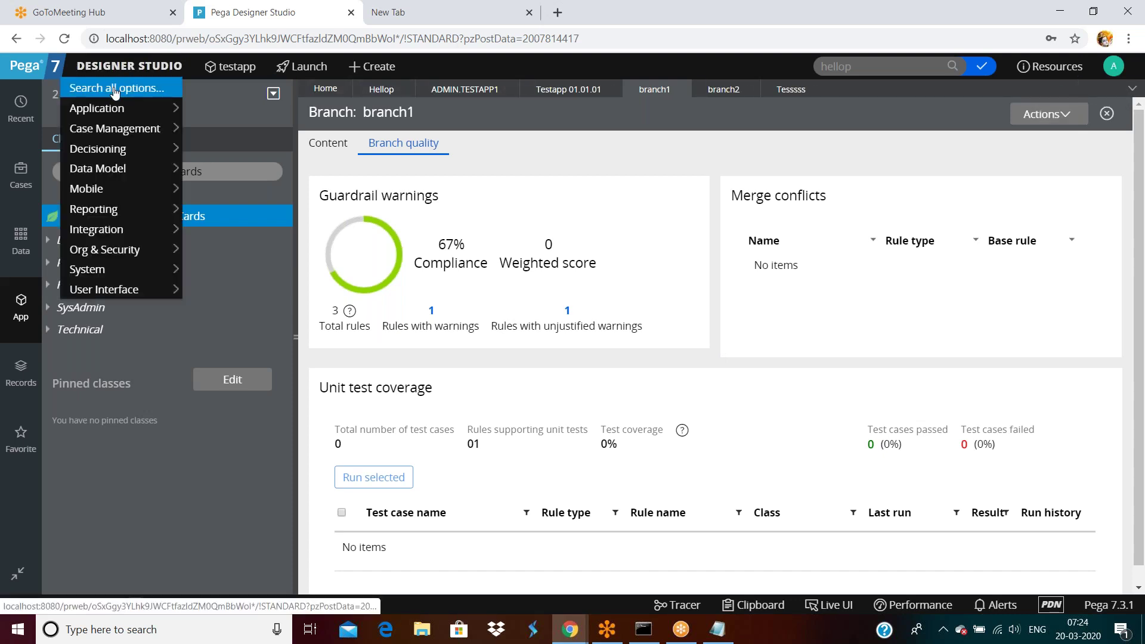
Step: Review testapp's compliance score (98 of 100, 407 rules), then log off
{"action": "mouse_move", "coordinate": [115, 108]}
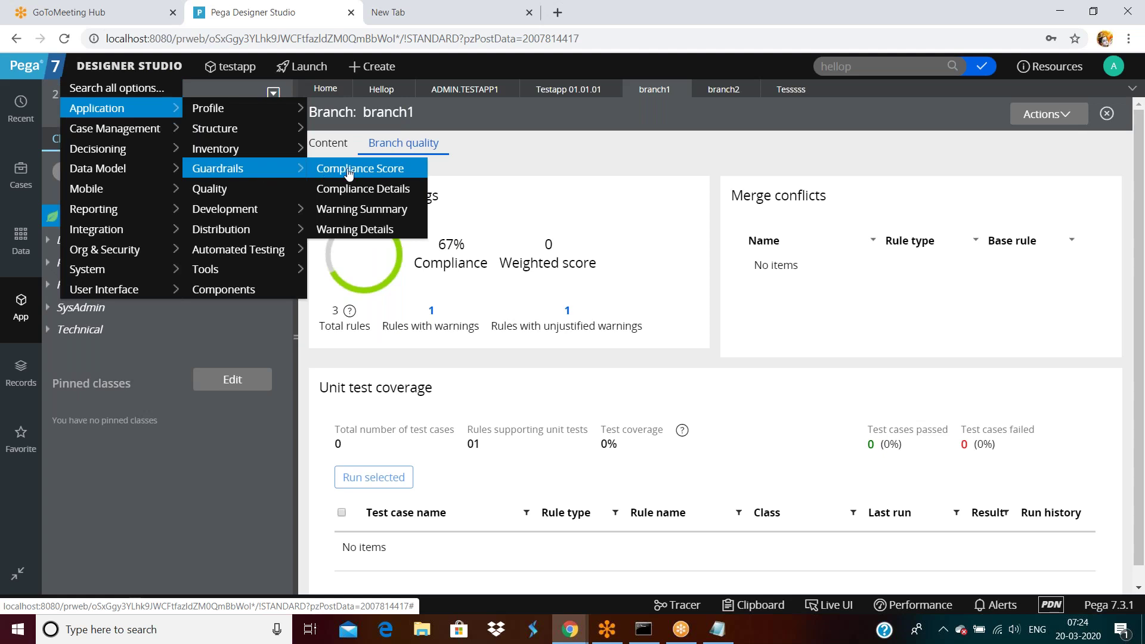
{"action": "left_click", "coordinate": [358, 170]}
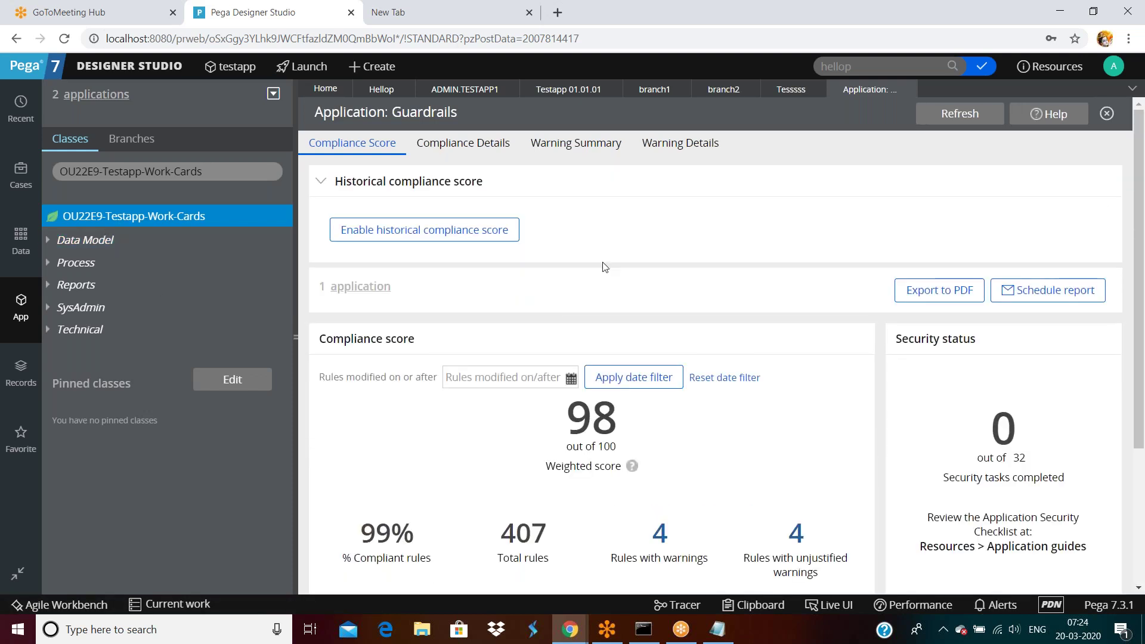
{"action": "scroll", "coordinate": [605, 267], "scroll_direction": "down", "scroll_amount": 2}
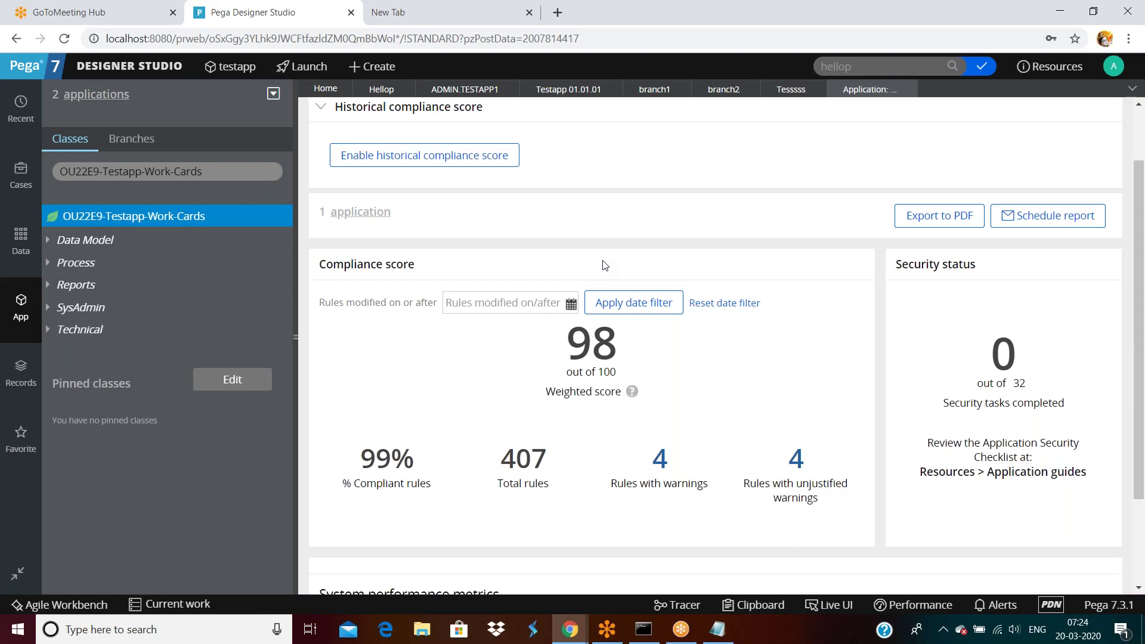
{"action": "scroll", "coordinate": [605, 264], "scroll_direction": "down", "scroll_amount": 2}
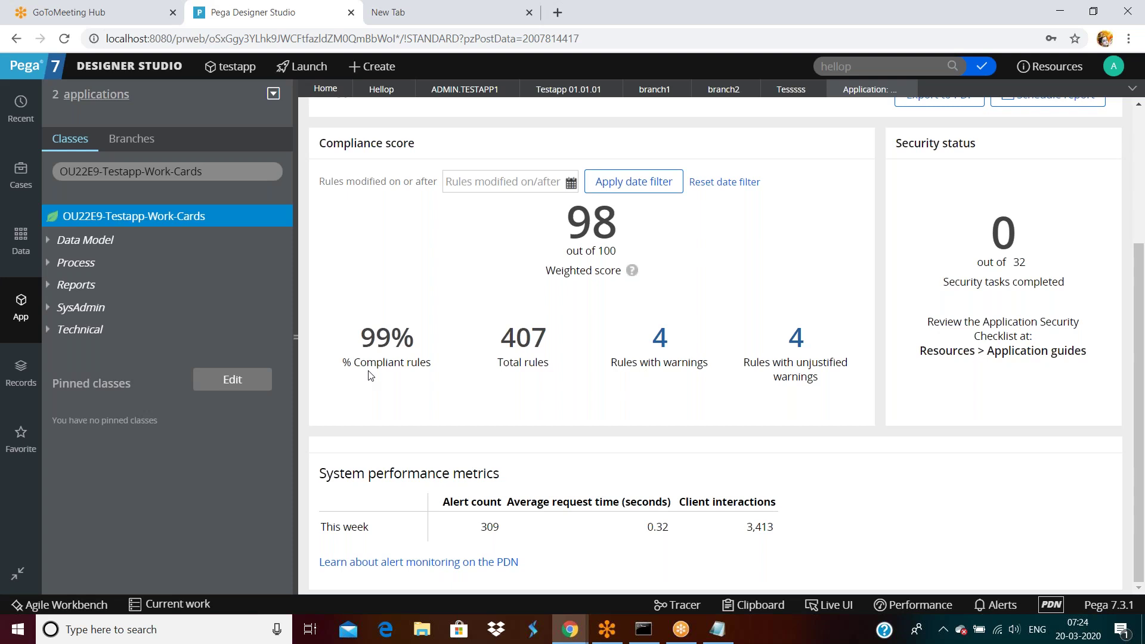
{"action": "double_click", "coordinate": [518, 344]}
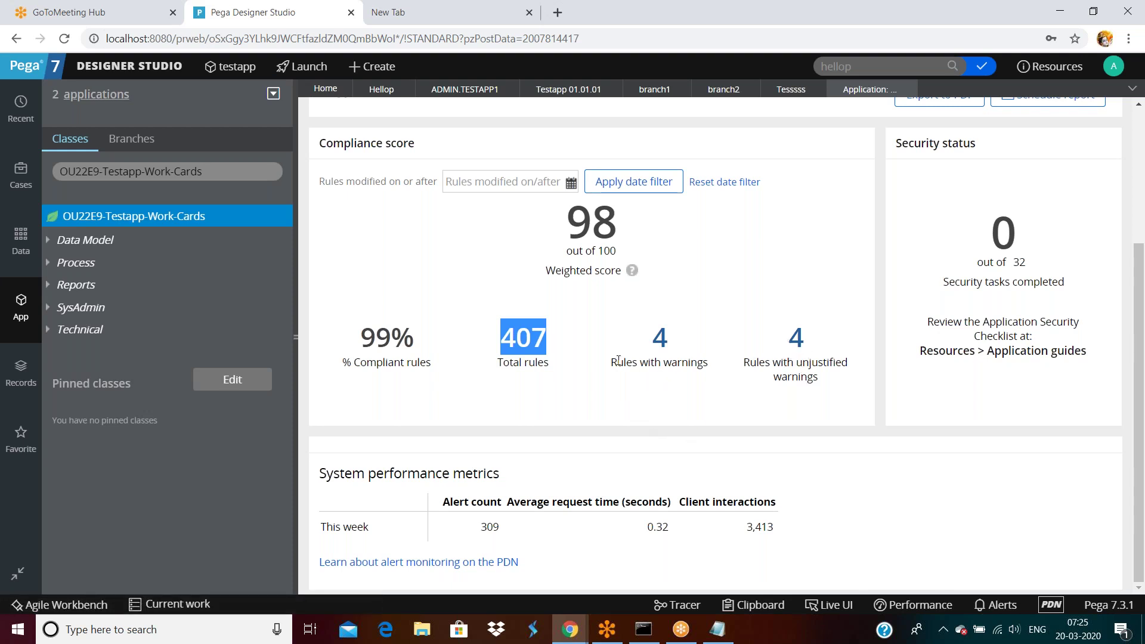
{"action": "scroll", "coordinate": [618, 360], "scroll_direction": "up", "scroll_amount": 3}
{"action": "double_click", "coordinate": [593, 422]}
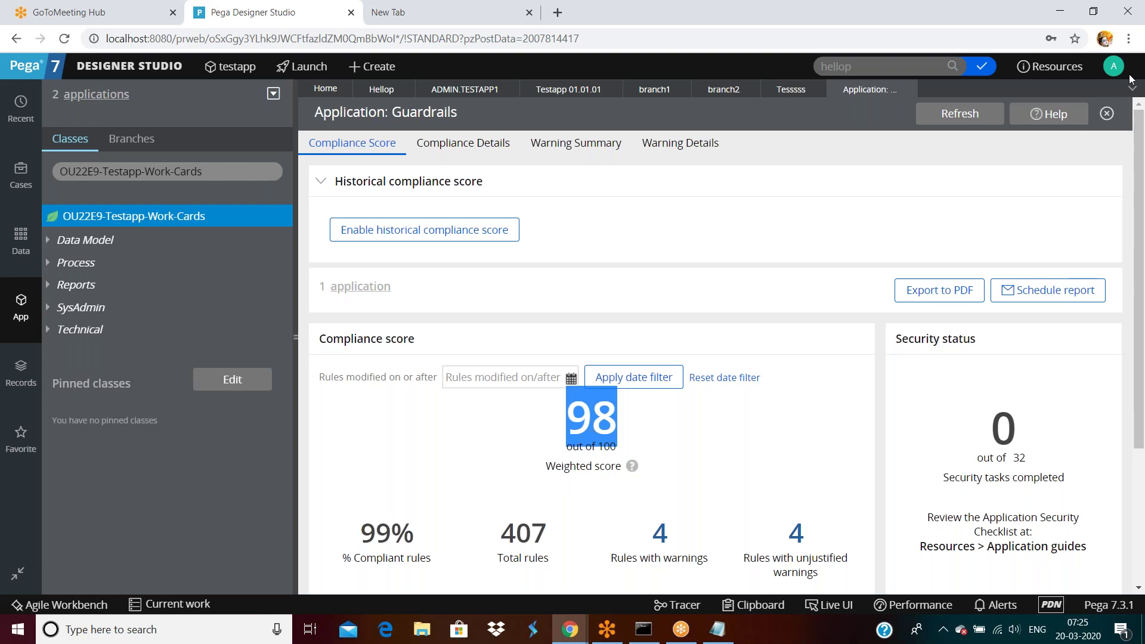
{"action": "left_click", "coordinate": [1113, 67]}
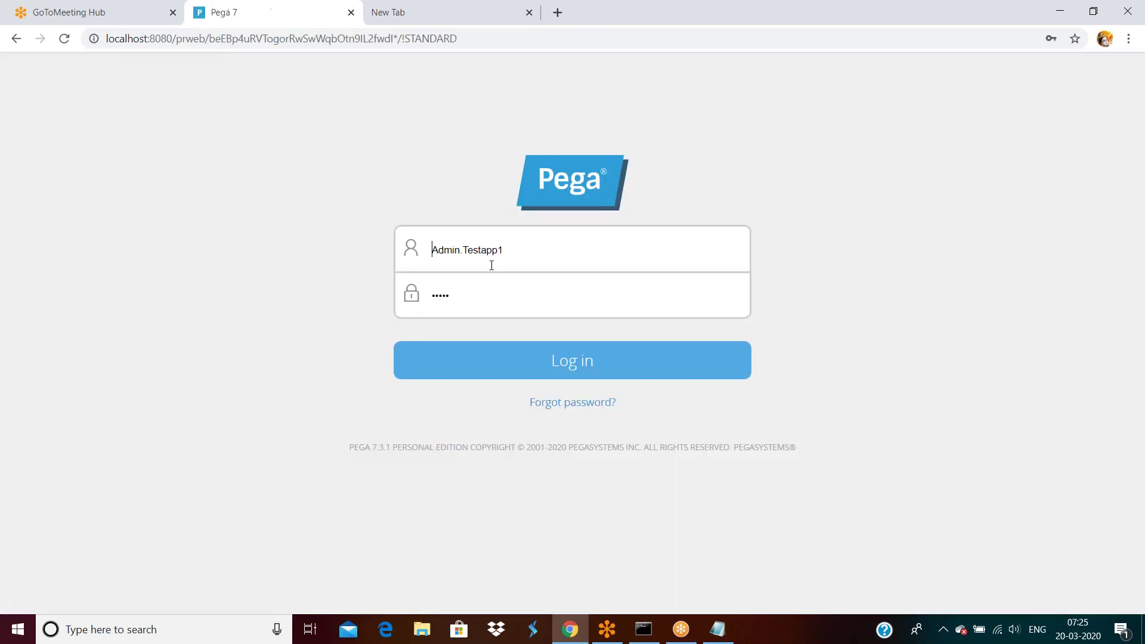
{"action": "left_click", "coordinate": [555, 253]}
Step: Sign in with the saved AXALifeImpl login and reach its Designer Studio home page
{"action": "double_click", "coordinate": [554, 253]}
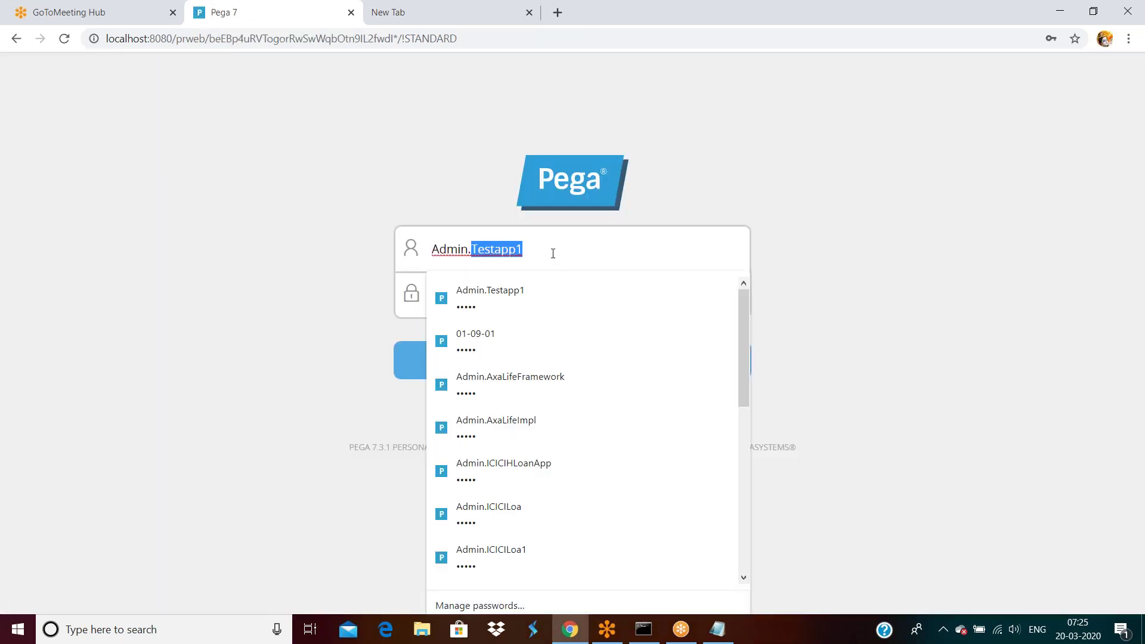
{"action": "left_click", "coordinate": [507, 423]}
{"action": "left_click", "coordinate": [536, 371]}
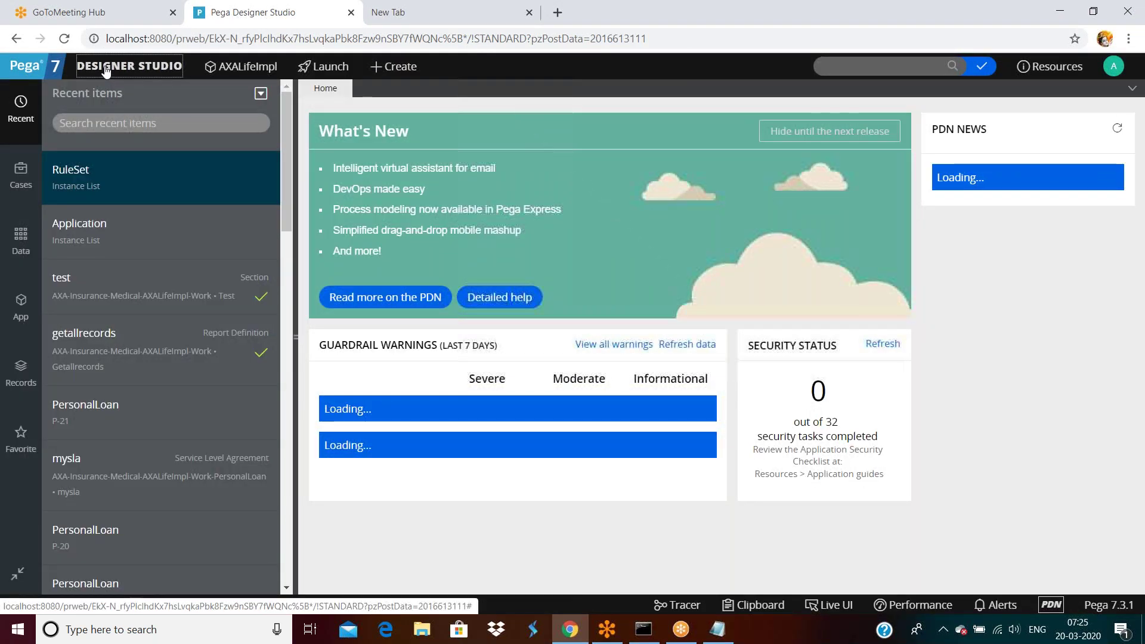
{"action": "left_click", "coordinate": [106, 66]}
Step: Open AXALifeImpl's compliance score page and note the 77 score and 78% compliant rules
{"action": "mouse_move", "coordinate": [115, 116]}
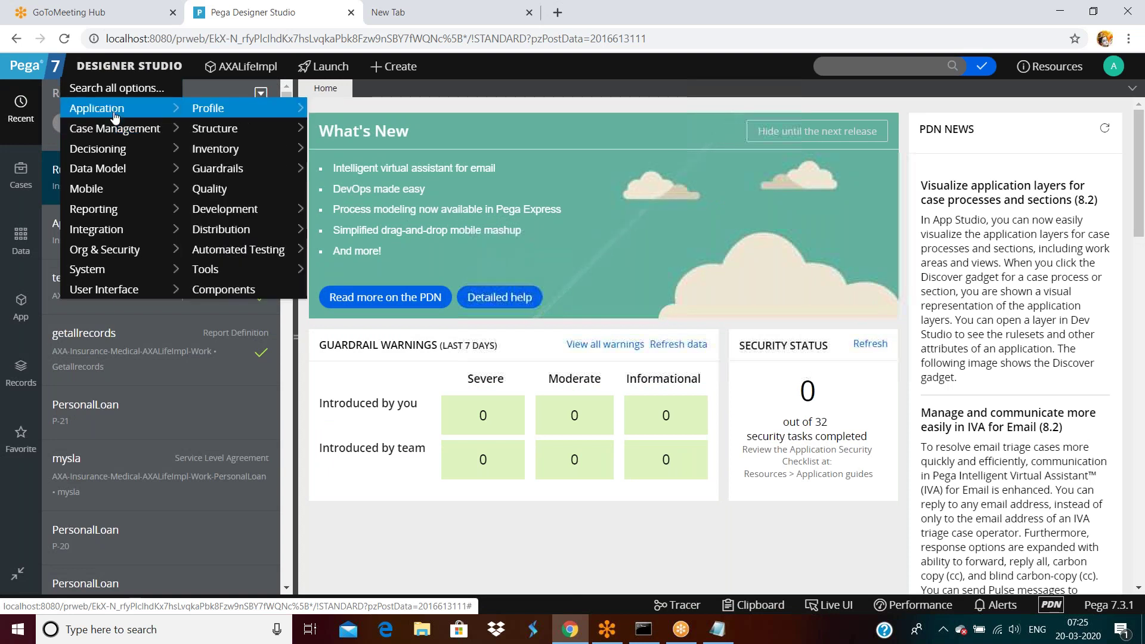
{"action": "mouse_move", "coordinate": [227, 169]}
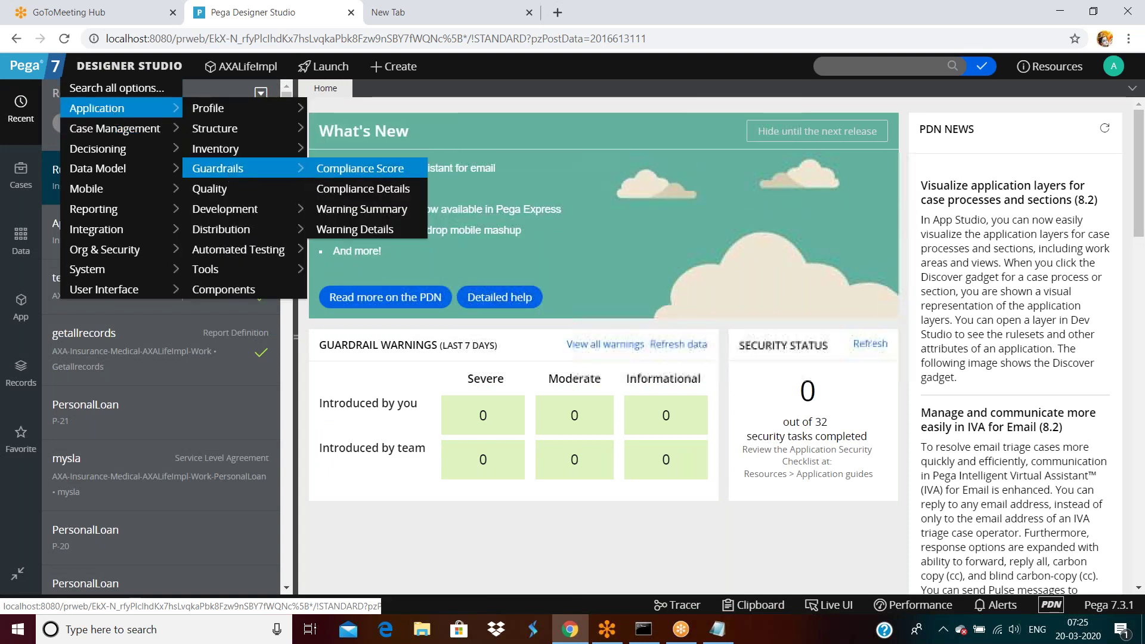
{"action": "left_click", "coordinate": [359, 169]}
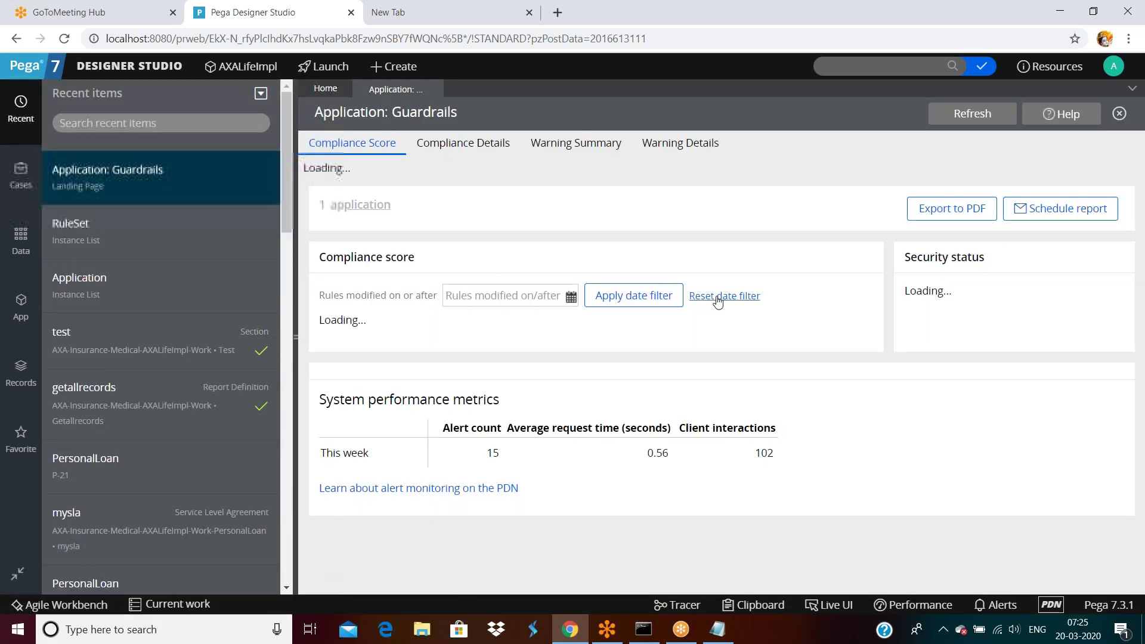
{"action": "scroll", "coordinate": [692, 304], "scroll_direction": "down", "scroll_amount": 2}
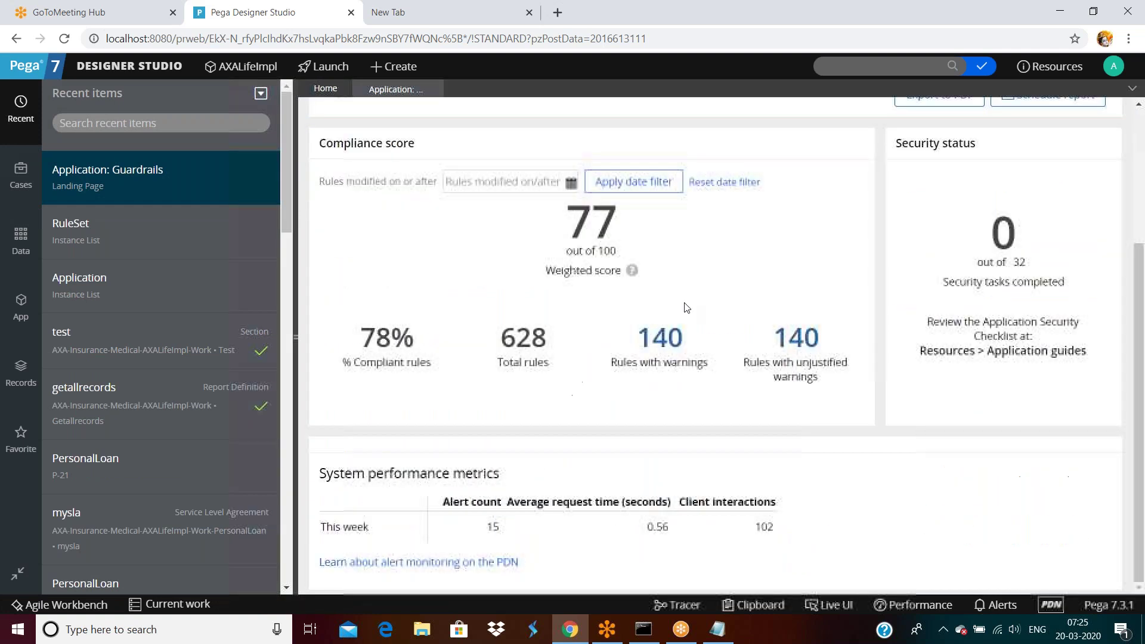
{"action": "double_click", "coordinate": [598, 233]}
{"action": "left_click_drag", "start_coordinate": [359, 337], "coordinate": [441, 342]}
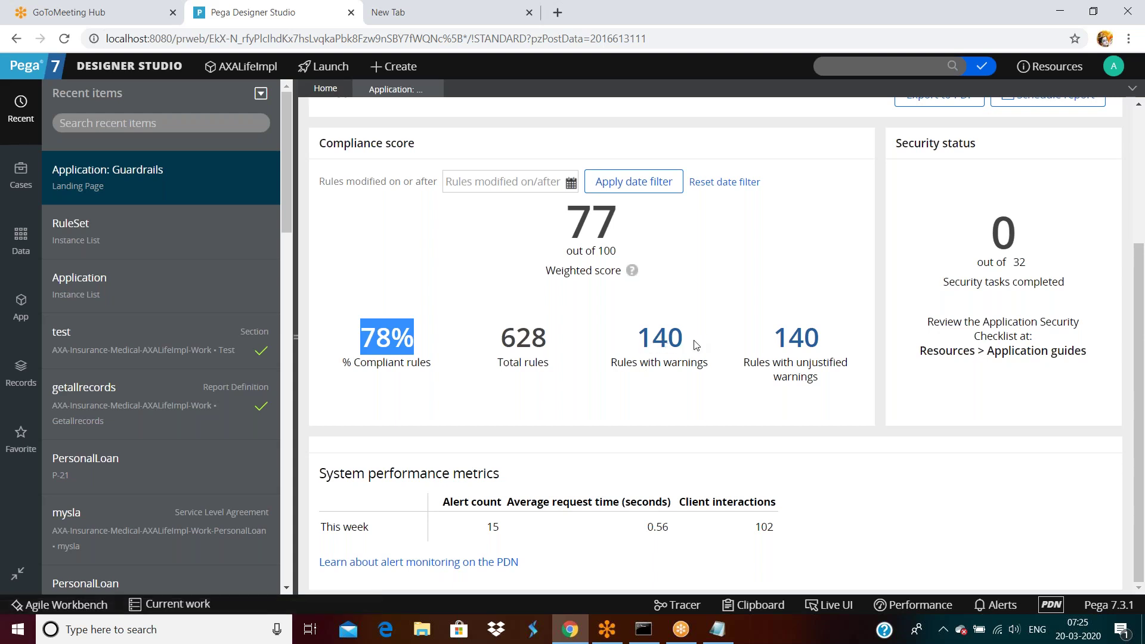
Step: Log off AXALifeImpl and sign back in with the saved testapp administrator login
{"action": "left_click", "coordinate": [1115, 70]}
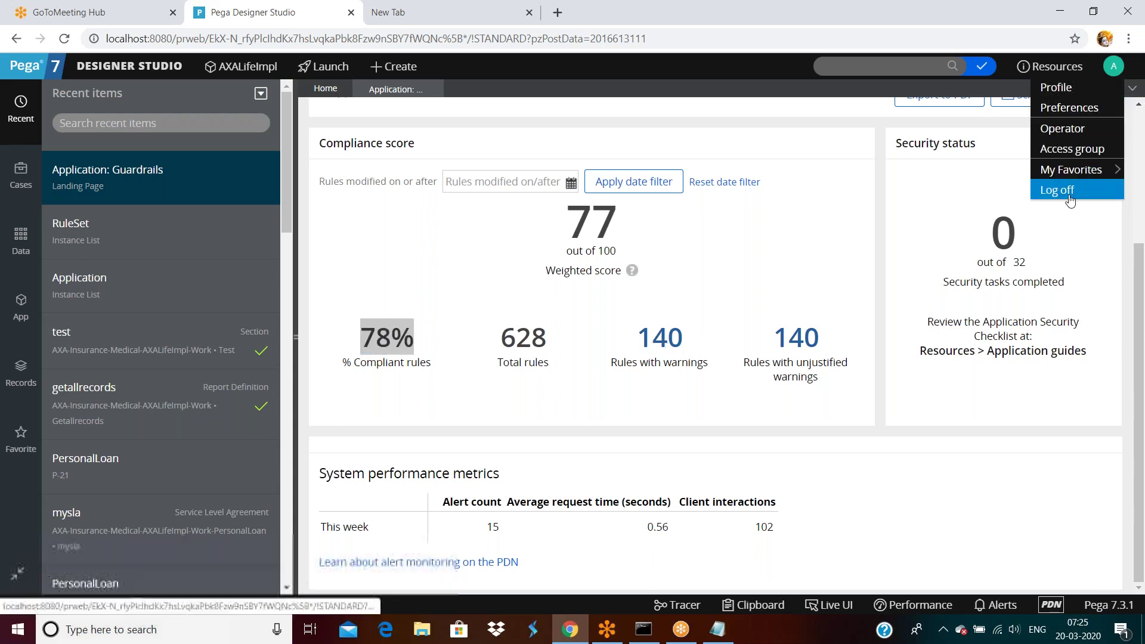
{"action": "left_click", "coordinate": [1057, 189]}
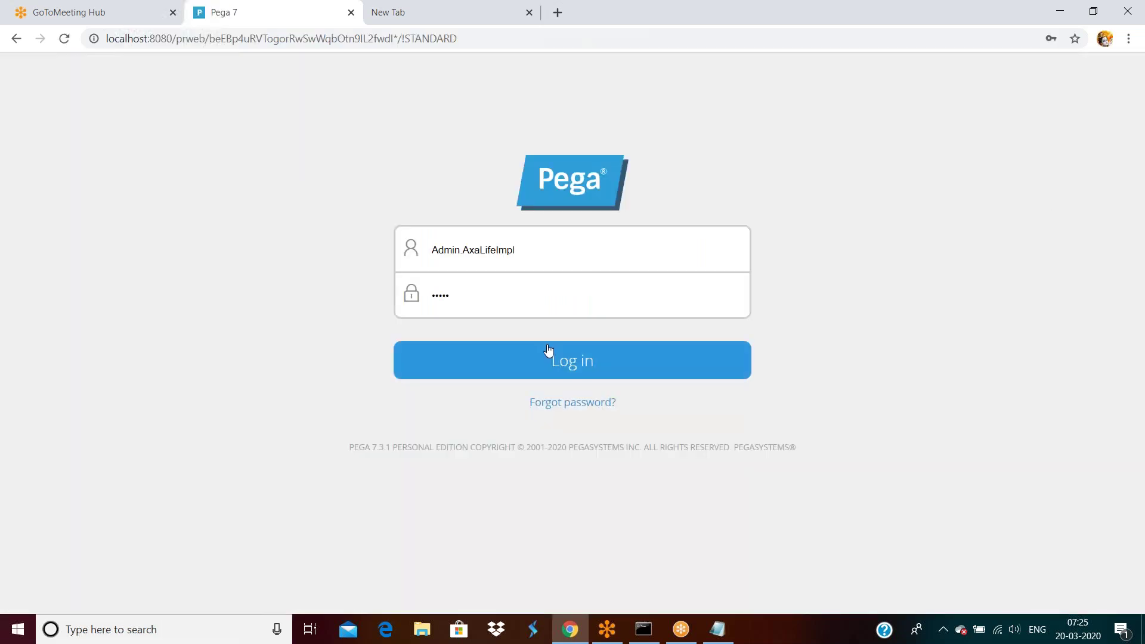
{"action": "double_click", "coordinate": [545, 256]}
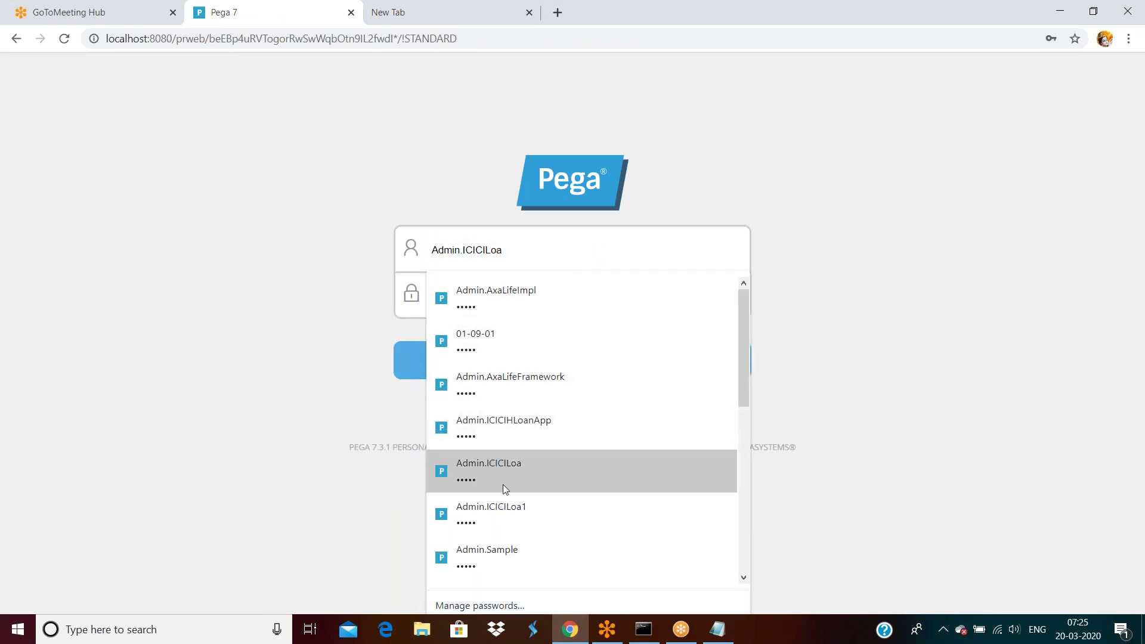
{"action": "scroll", "coordinate": [501, 488], "scroll_direction": "down", "scroll_amount": 3}
{"action": "left_click", "coordinate": [498, 463]}
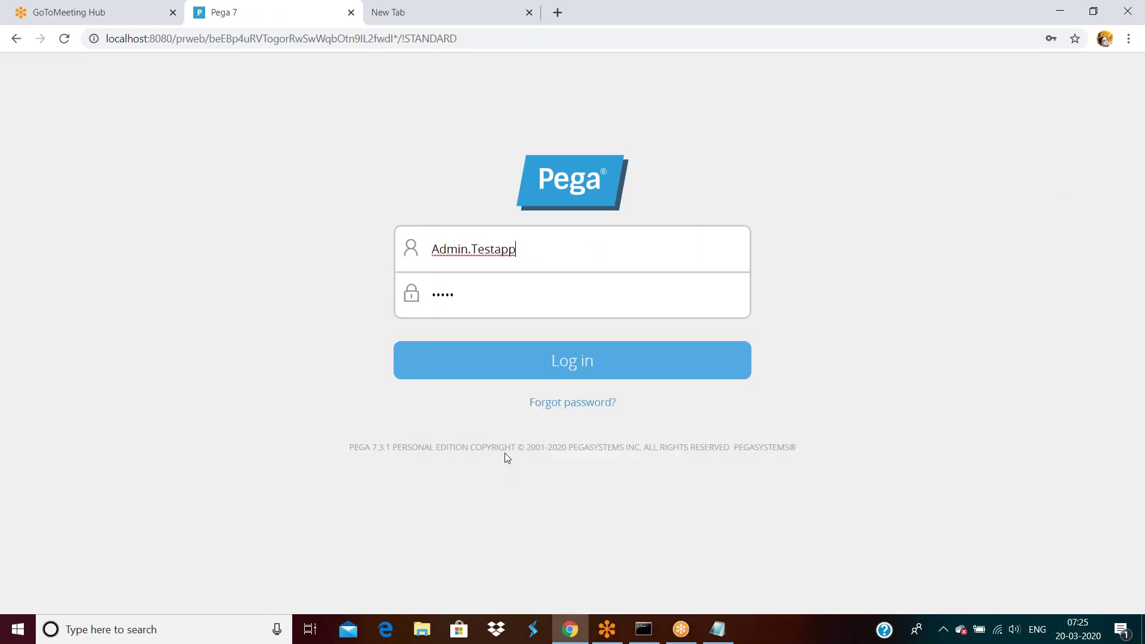
{"action": "key", "text": "Return"}
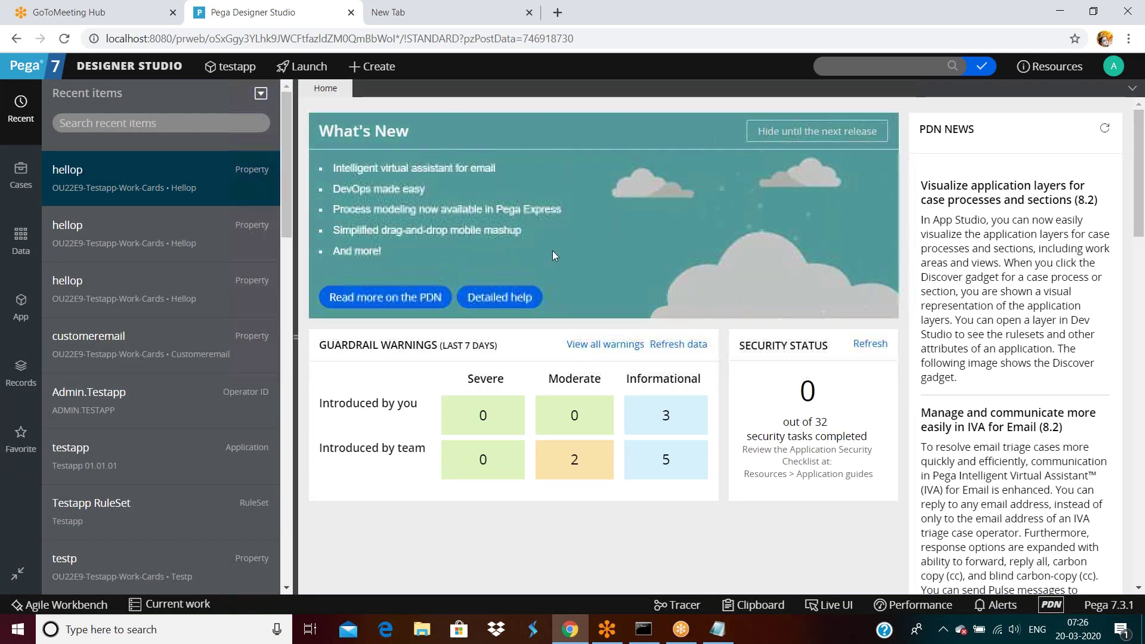
Step: Look over the hellop property record, then log off the testapp session
{"action": "left_click", "coordinate": [67, 181]}
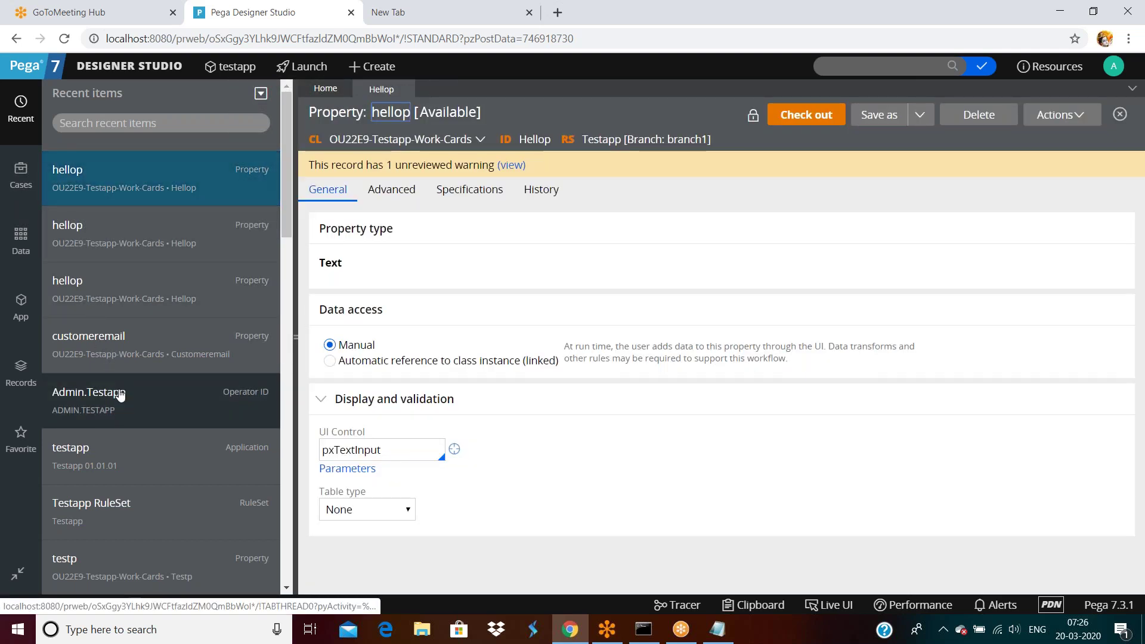
{"action": "scroll", "coordinate": [120, 394], "scroll_direction": "down", "scroll_amount": 3}
{"action": "scroll", "coordinate": [120, 394], "scroll_direction": "down", "scroll_amount": 3}
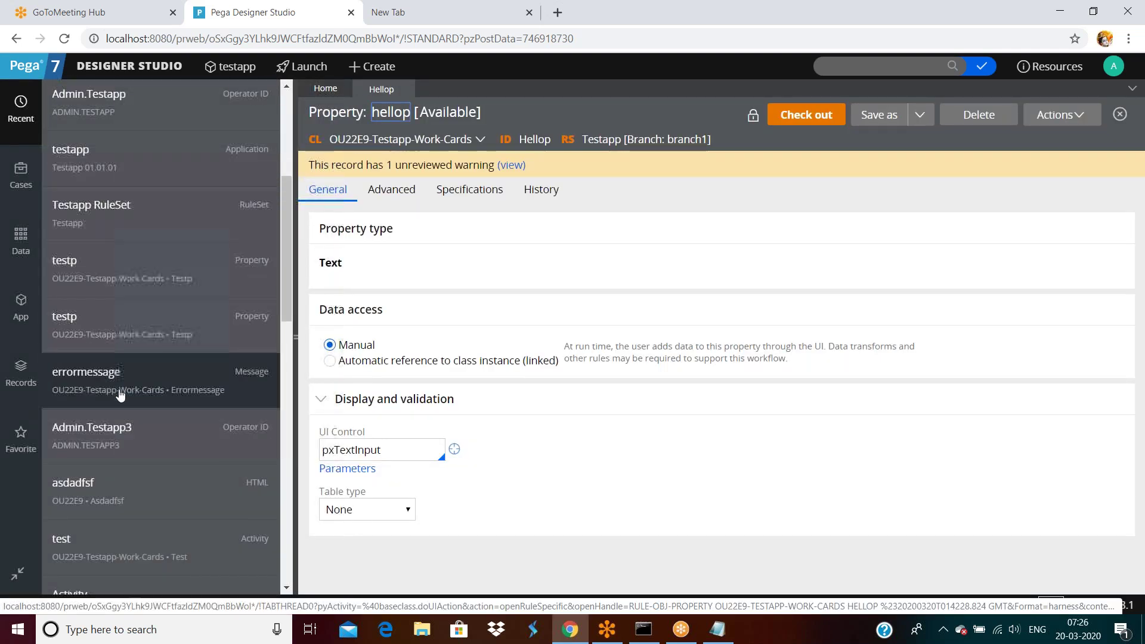
{"action": "scroll", "coordinate": [119, 396], "scroll_direction": "up", "scroll_amount": 6}
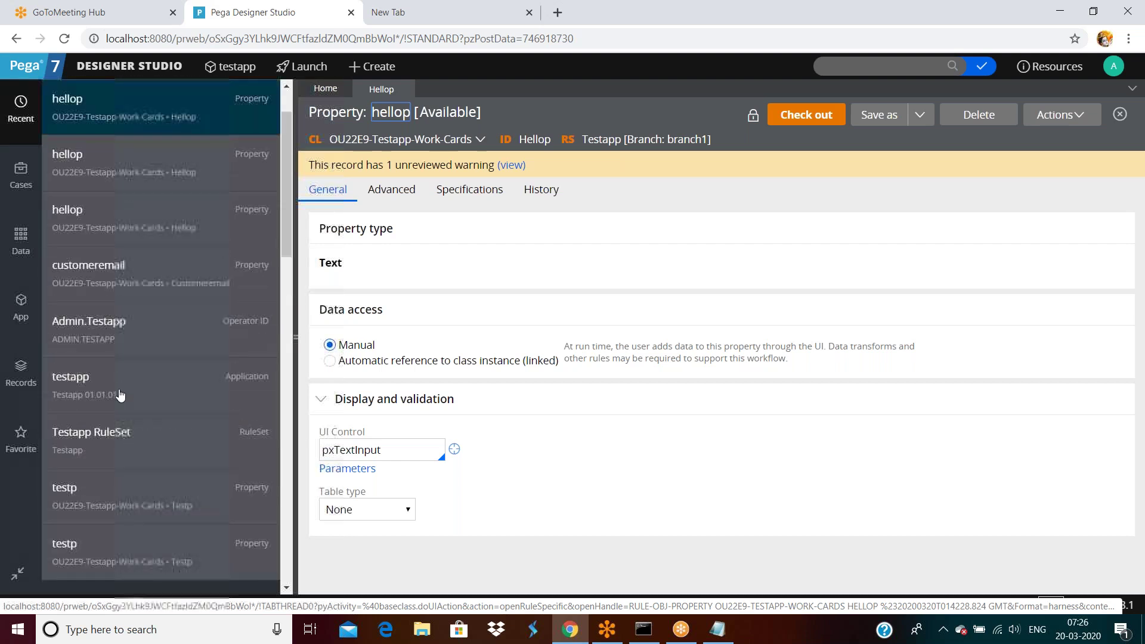
{"action": "left_click", "coordinate": [1114, 66]}
{"action": "left_click", "coordinate": [1050, 188]}
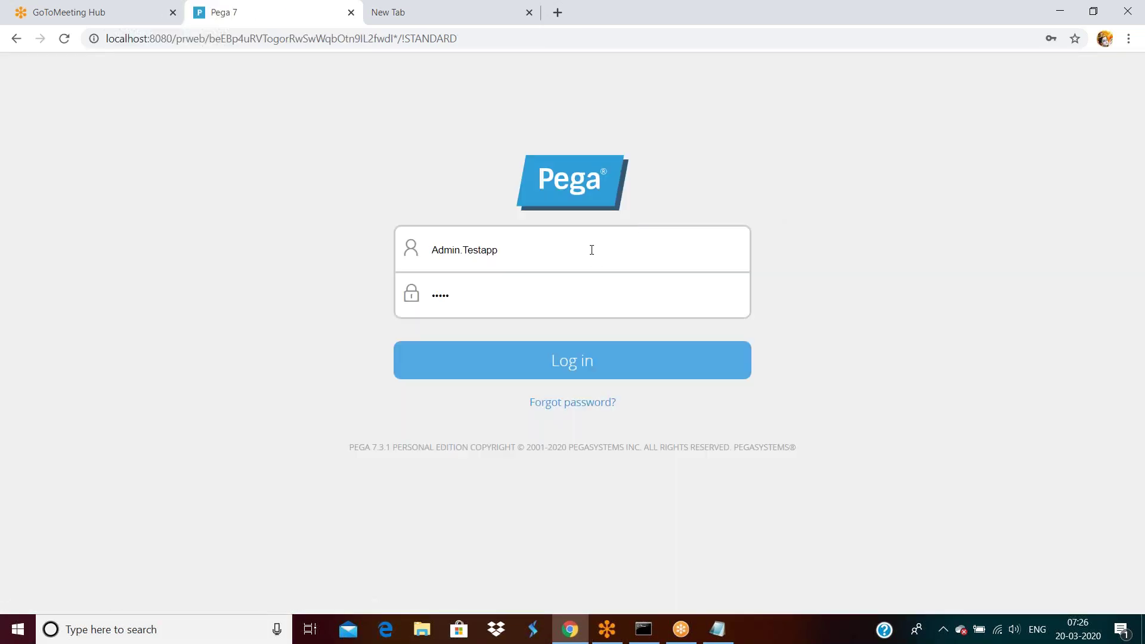
Step: Sign in as the other testapp operator by appending 1 to the username
{"action": "left_click", "coordinate": [591, 248]}
{"action": "type", "text": "1"}
{"action": "left_click", "coordinate": [551, 371]}
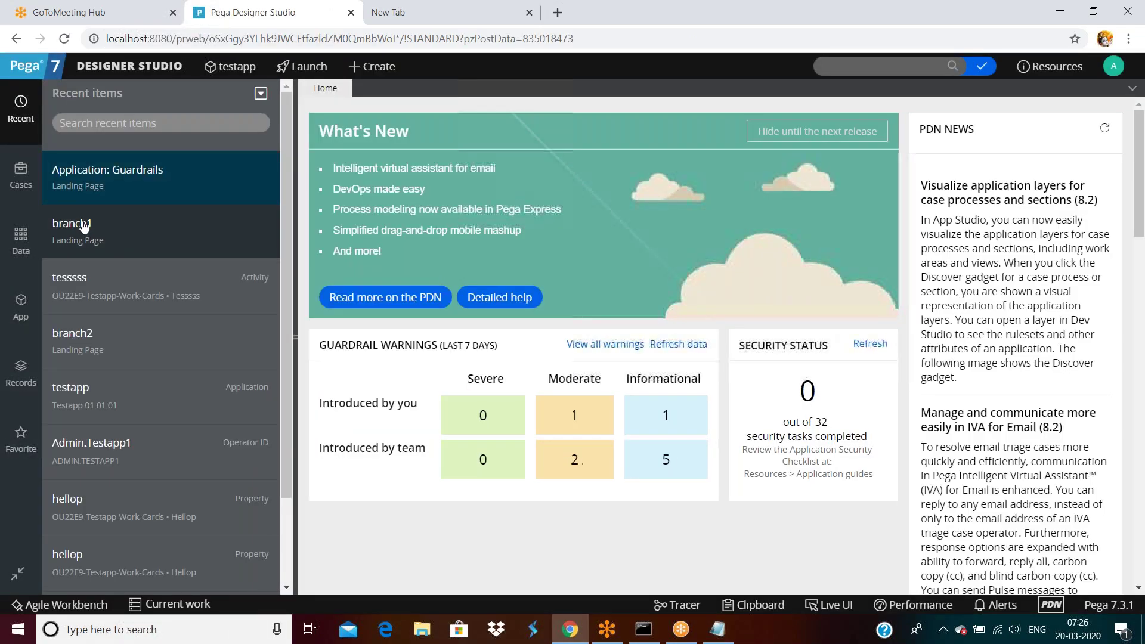
Step: Open the branch1 and branch2 landing pages; branch2 lists Customeraddress and Hellop
{"action": "left_click", "coordinate": [83, 225]}
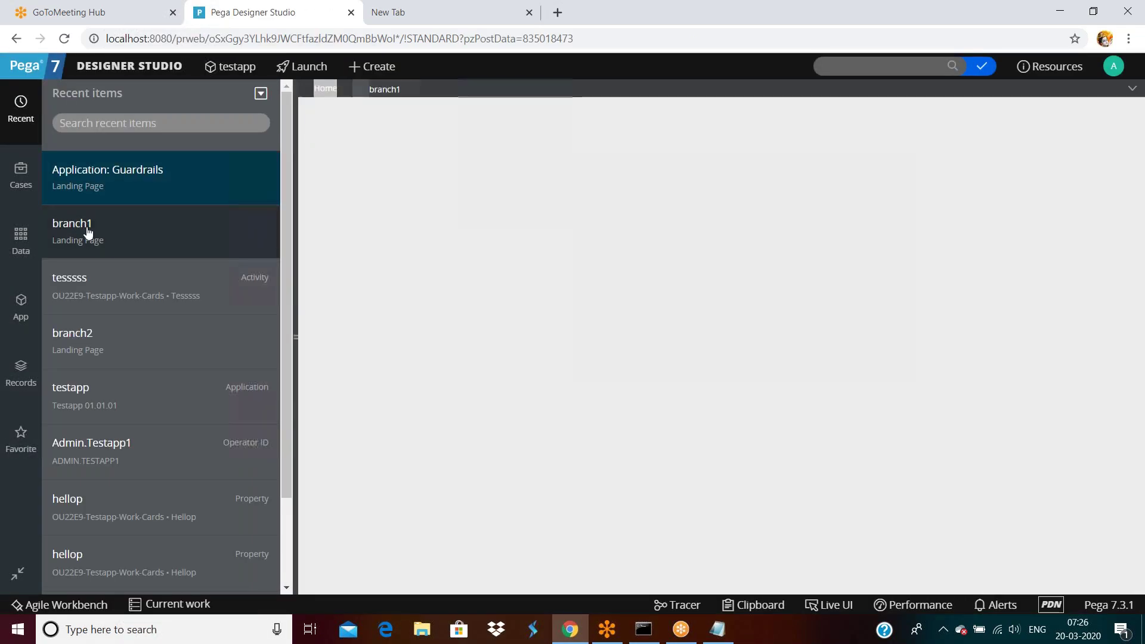
{"action": "left_click", "coordinate": [87, 338]}
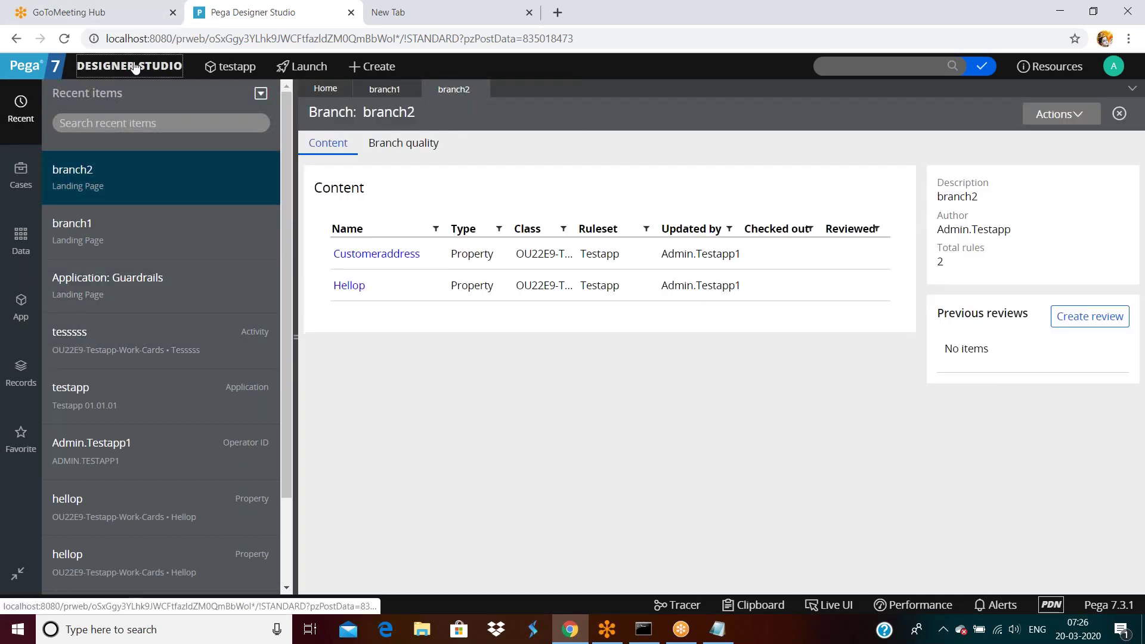
{"action": "left_click", "coordinate": [106, 67]}
{"action": "mouse_move", "coordinate": [119, 109]}
{"action": "mouse_move", "coordinate": [227, 169]}
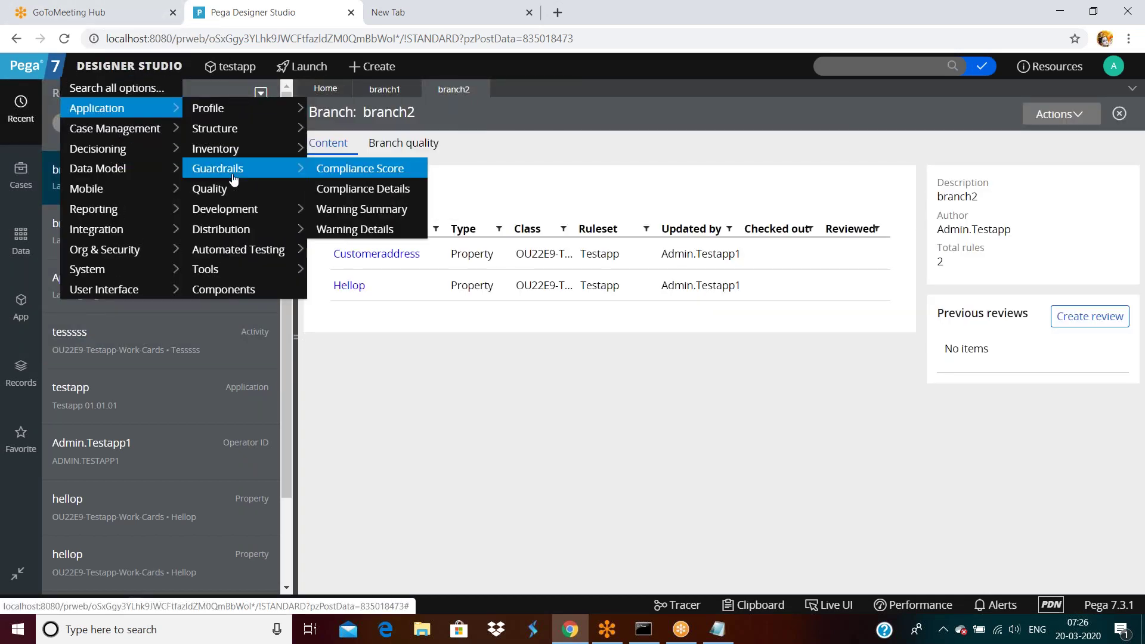
{"action": "left_click", "coordinate": [370, 172]}
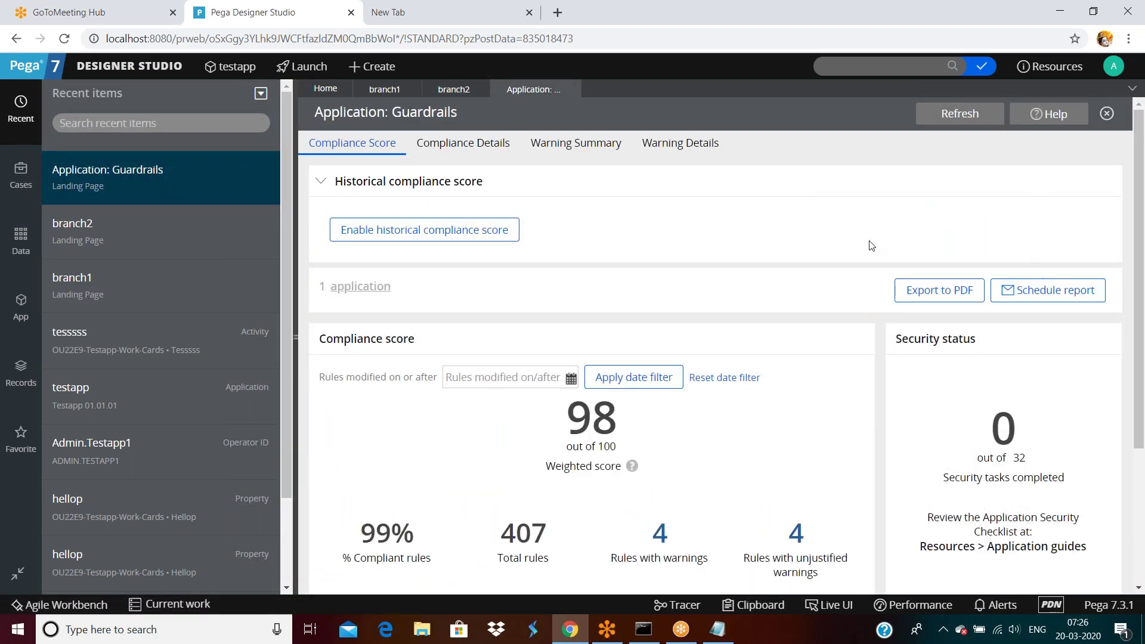
{"action": "scroll", "coordinate": [864, 241], "scroll_direction": "down", "scroll_amount": 4}
{"action": "scroll", "coordinate": [933, 187], "scroll_direction": "up", "scroll_amount": 3}
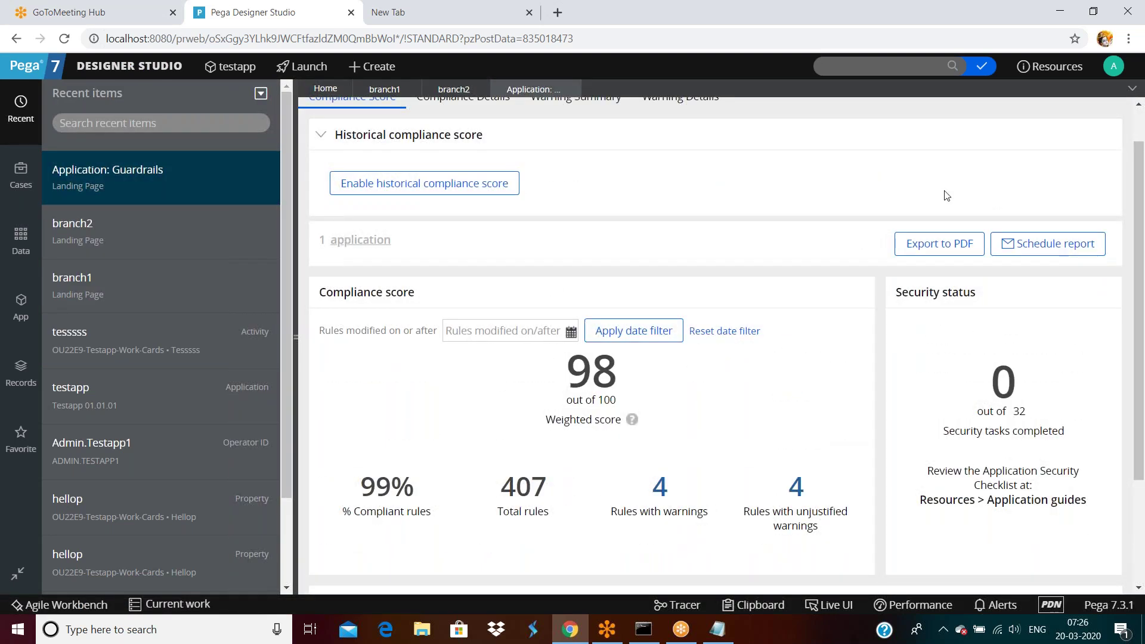
{"action": "scroll", "coordinate": [670, 373], "scroll_direction": "down", "scroll_amount": 3}
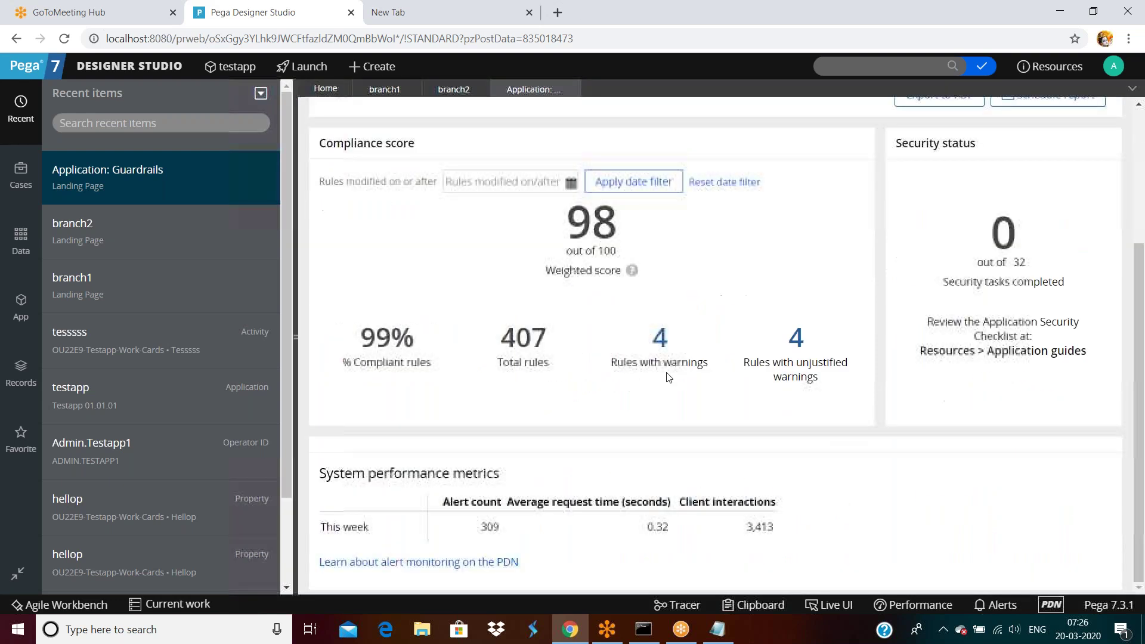
{"action": "left_click", "coordinate": [659, 340]}
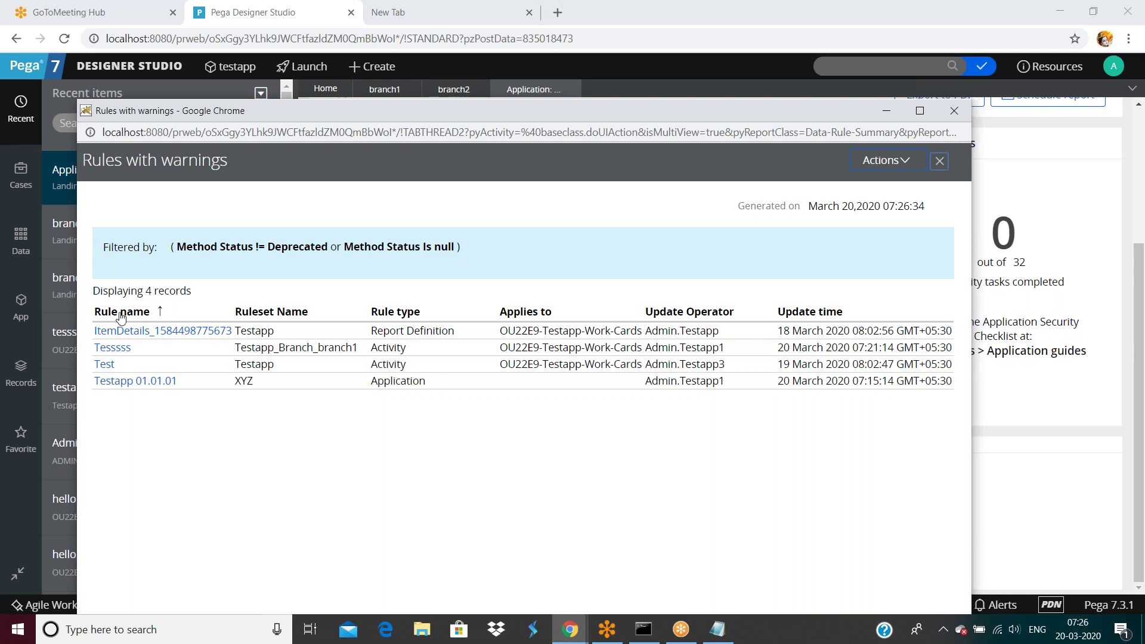
{"action": "left_click", "coordinate": [954, 111]}
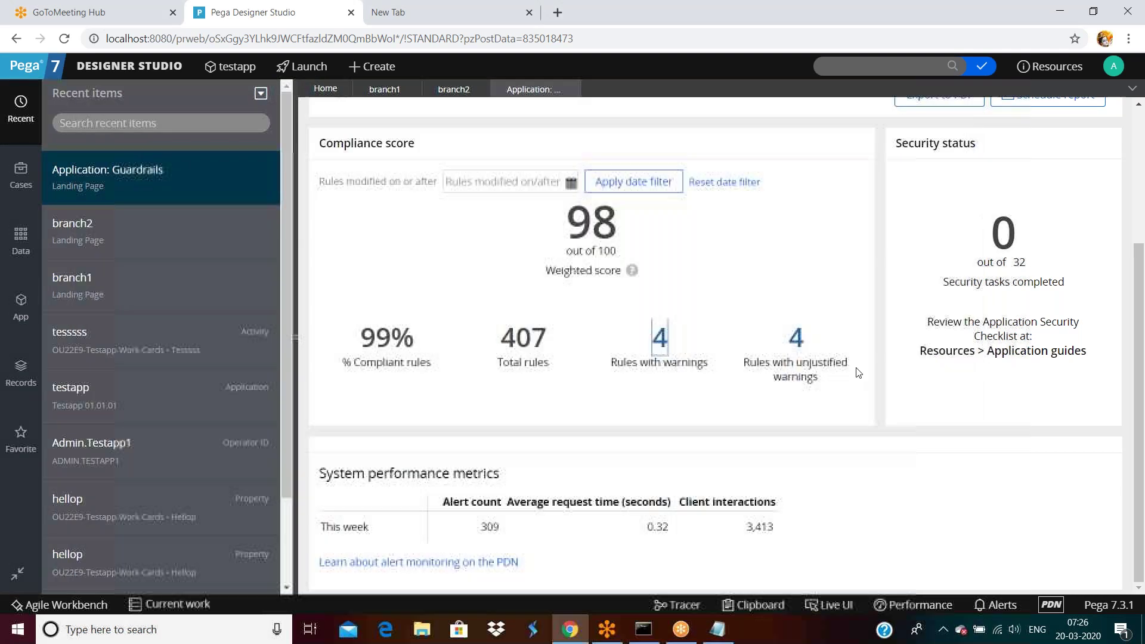
{"action": "scroll", "coordinate": [878, 414], "scroll_direction": "up", "scroll_amount": 3}
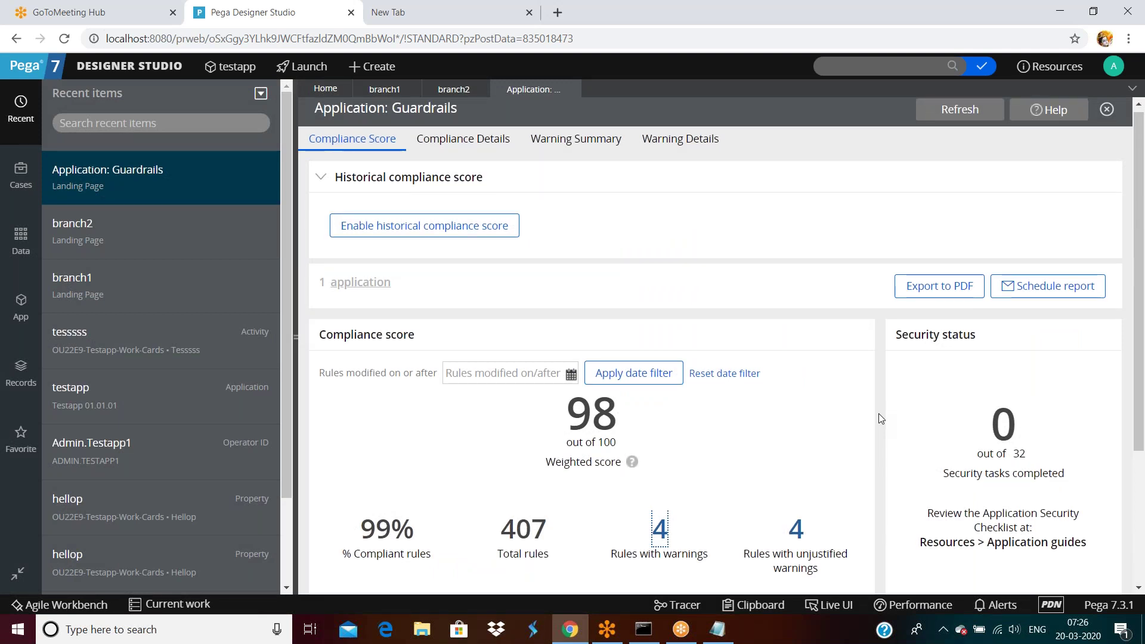
{"action": "scroll", "coordinate": [878, 413], "scroll_direction": "down", "scroll_amount": 1}
{"action": "scroll", "coordinate": [878, 413], "scroll_direction": "down", "scroll_amount": 2}
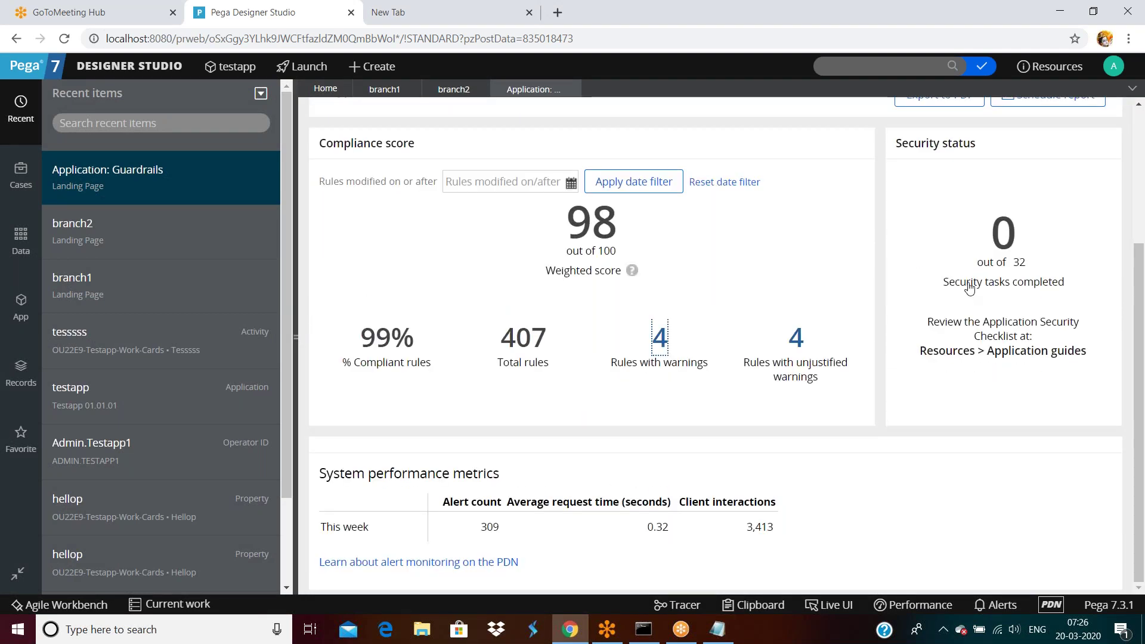
{"action": "mouse_move", "coordinate": [956, 291]}
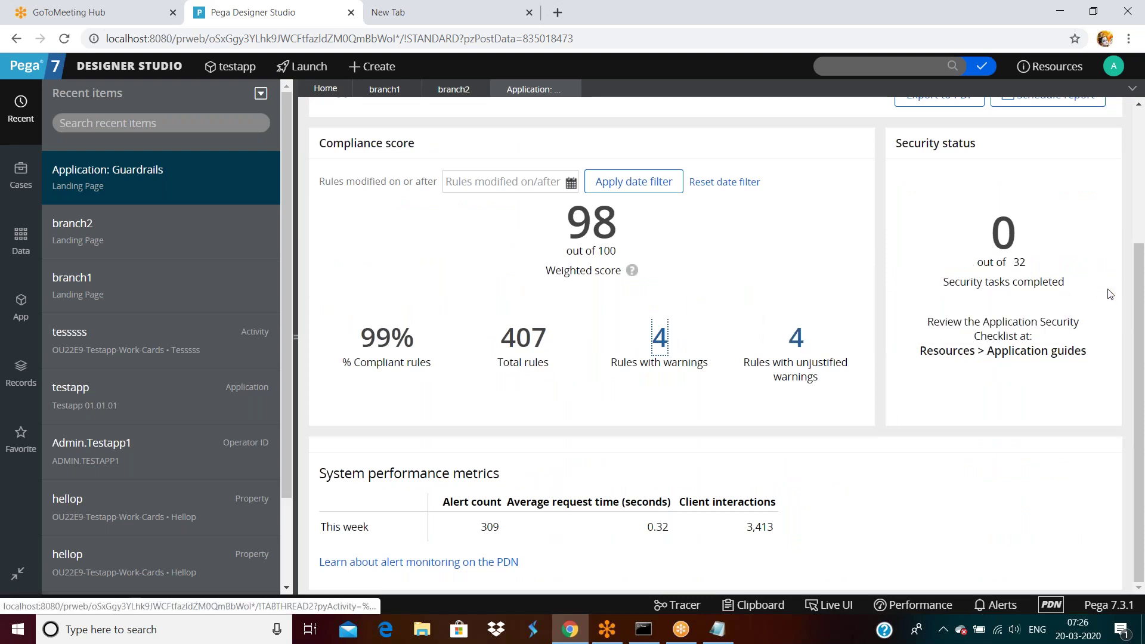
{"action": "left_click_drag", "start_coordinate": [928, 323], "coordinate": [1102, 328]}
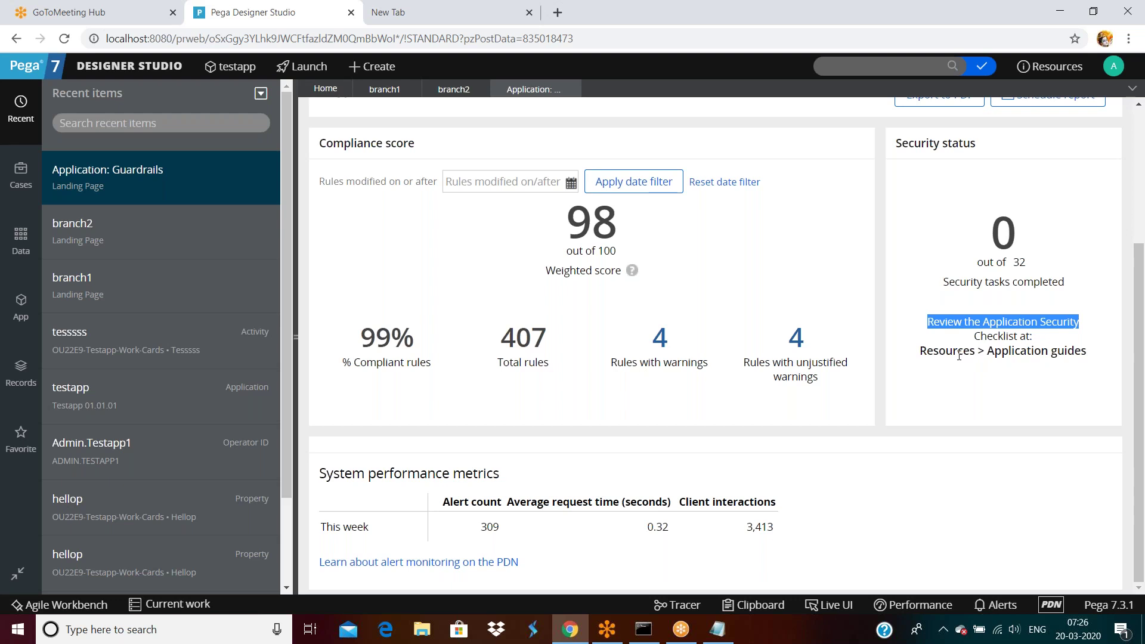
{"action": "left_click_drag", "start_coordinate": [993, 234], "coordinate": [1007, 236]}
{"action": "left_click", "coordinate": [1048, 277]}
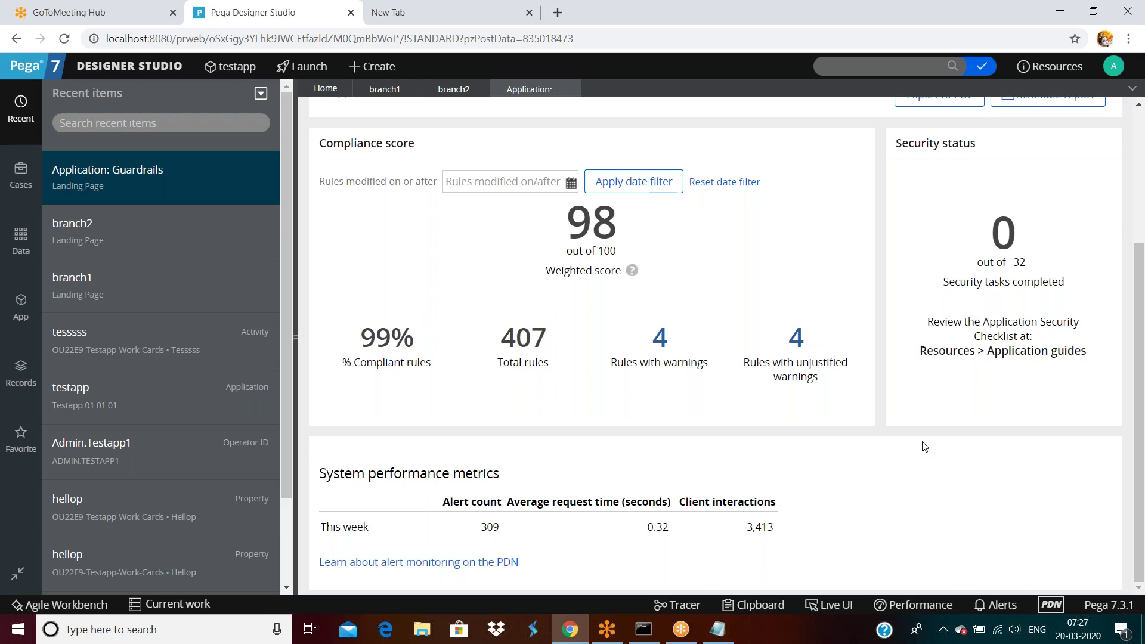
{"action": "scroll", "coordinate": [924, 447], "scroll_direction": "up", "scroll_amount": 1}
{"action": "scroll", "coordinate": [923, 447], "scroll_direction": "down", "scroll_amount": 1}
{"action": "scroll", "coordinate": [990, 477], "scroll_direction": "up", "scroll_amount": 1}
{"action": "scroll", "coordinate": [972, 537], "scroll_direction": "down", "scroll_amount": 1}
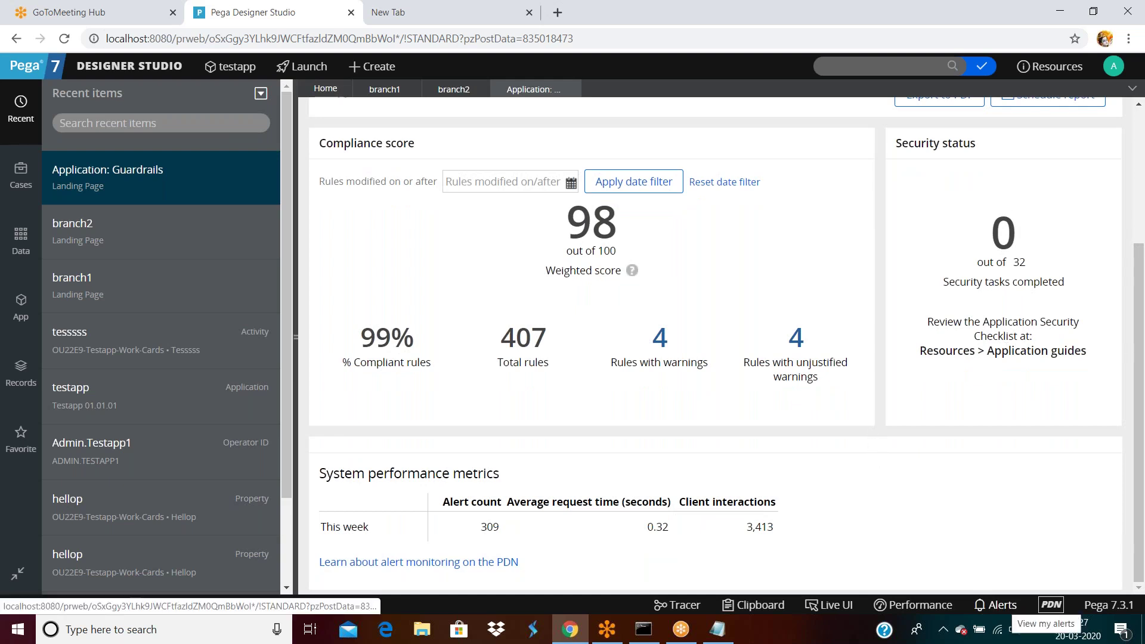
{"action": "left_click", "coordinate": [997, 606]}
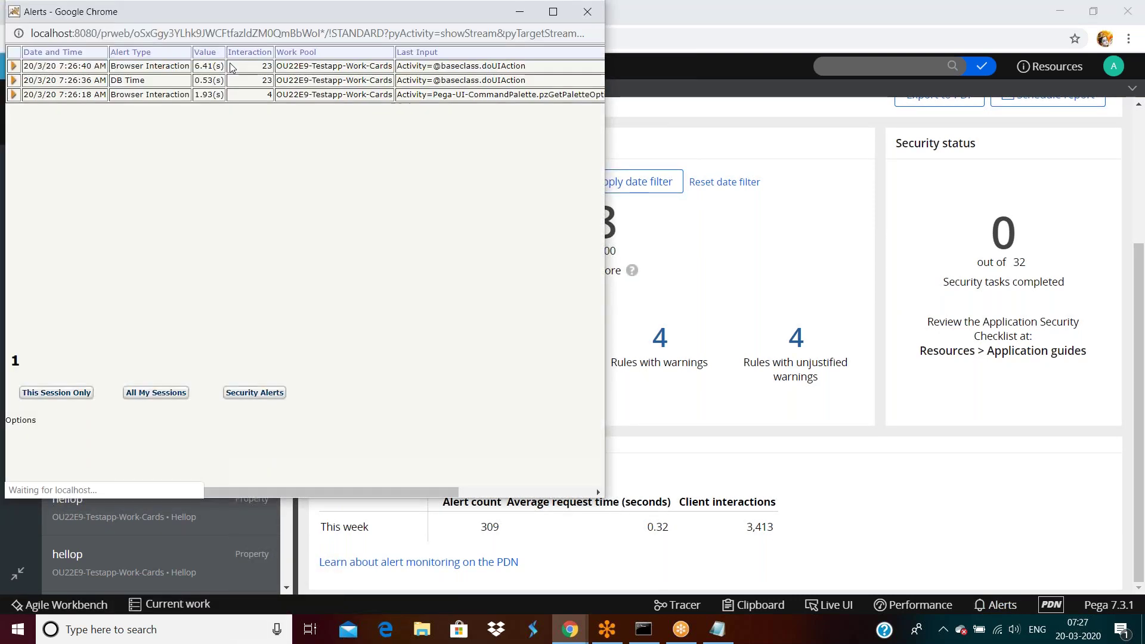
{"action": "left_click_drag", "start_coordinate": [445, 16], "coordinate": [504, 181]}
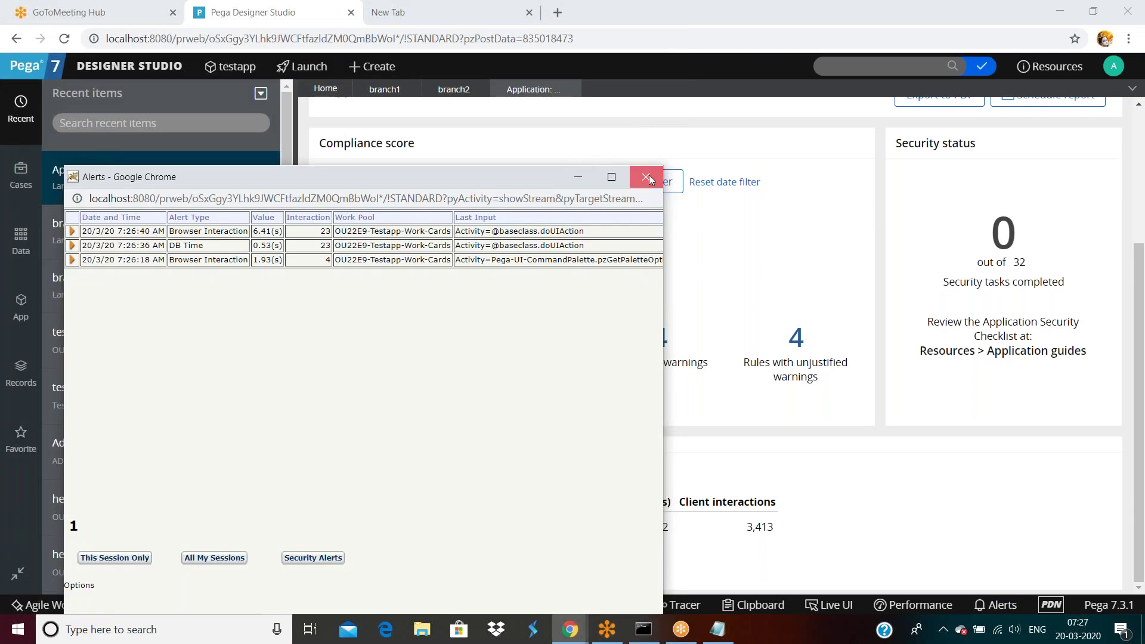
{"action": "left_click", "coordinate": [649, 174]}
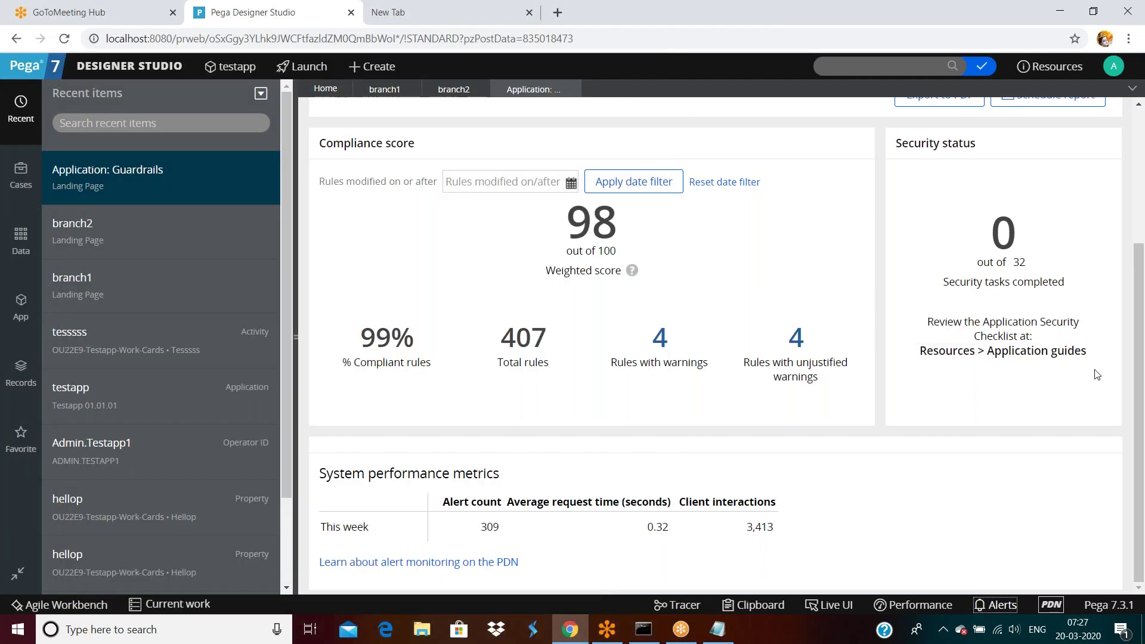
{"action": "left_click_drag", "start_coordinate": [1144, 273], "coordinate": [1144, 187]}
Step: Show branch1's content full-width, listing Tesssss, Customeremail and Hellop, and open its Actions menu
{"action": "left_click", "coordinate": [384, 90]}
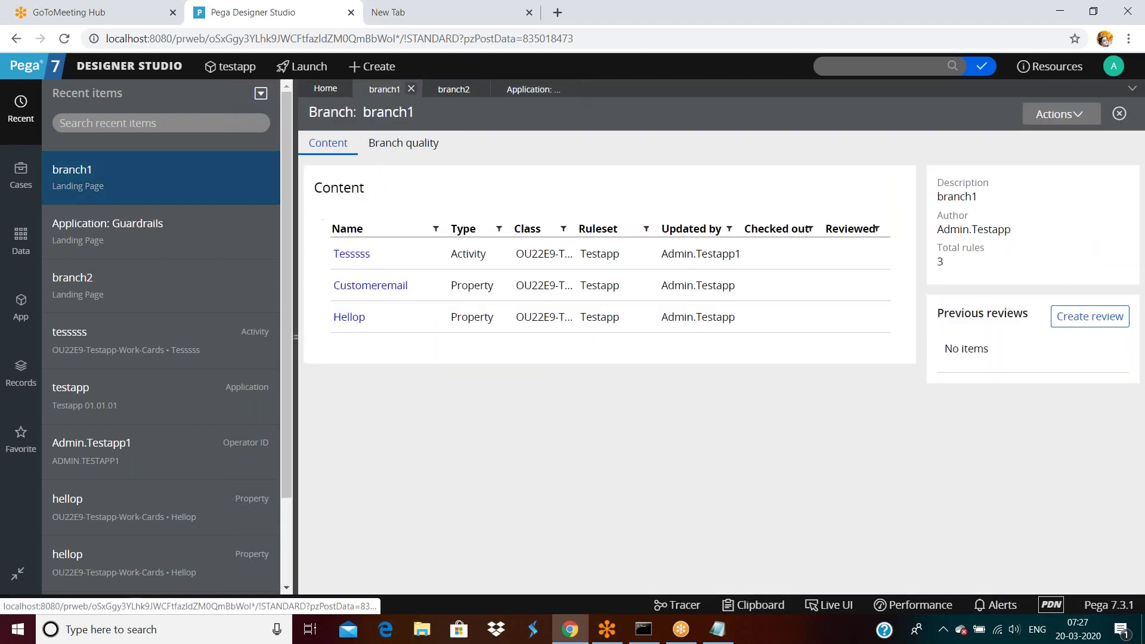
{"action": "left_click", "coordinate": [296, 338]}
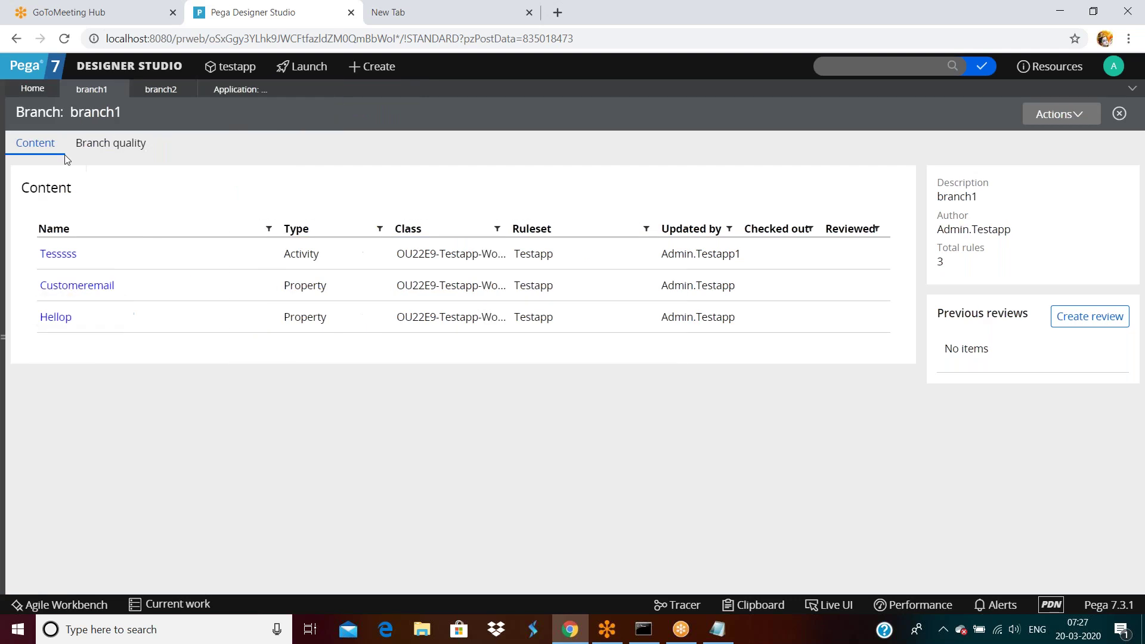
{"action": "left_click", "coordinate": [1054, 114]}
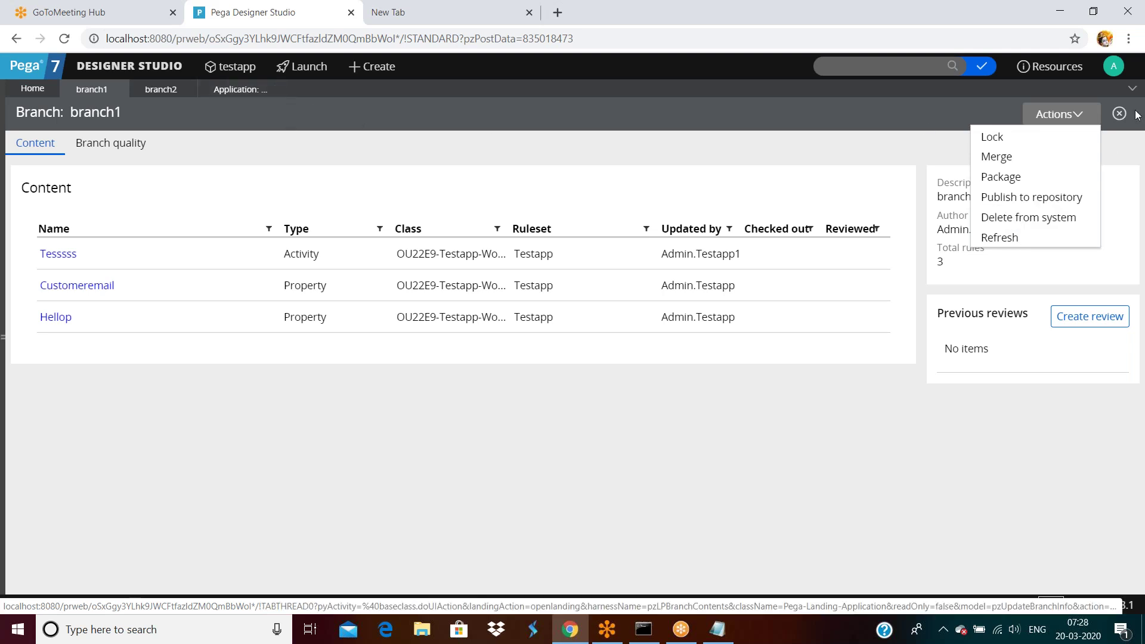
Step: Open the operator record and the testapp application record, then return to branch1's Actions menu
{"action": "left_click", "coordinate": [1117, 69]}
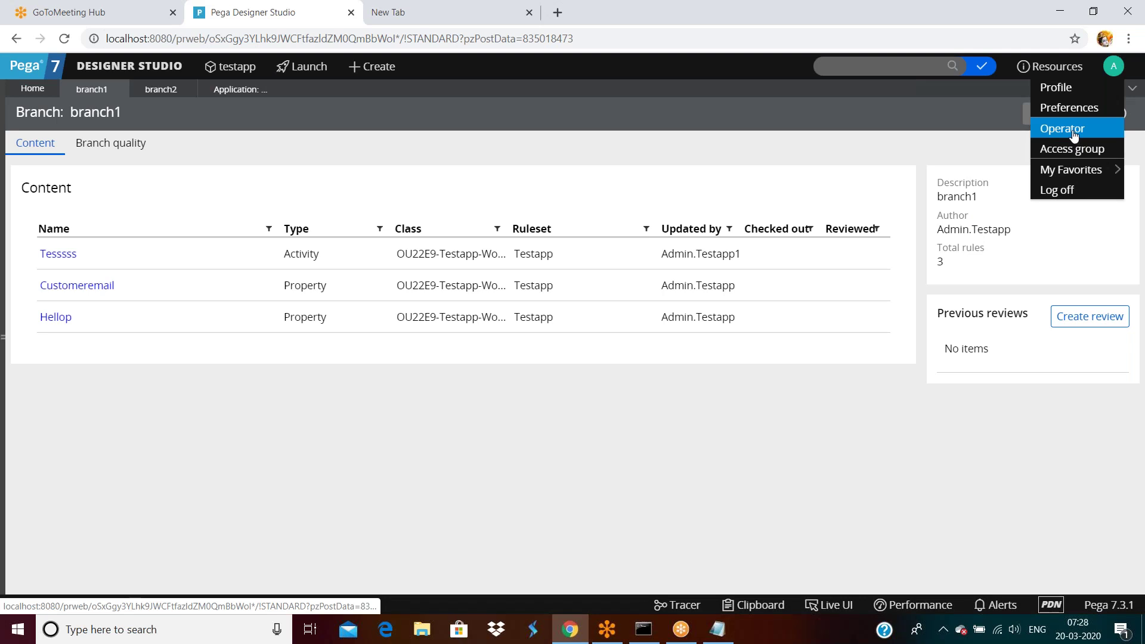
{"action": "left_click", "coordinate": [1073, 135]}
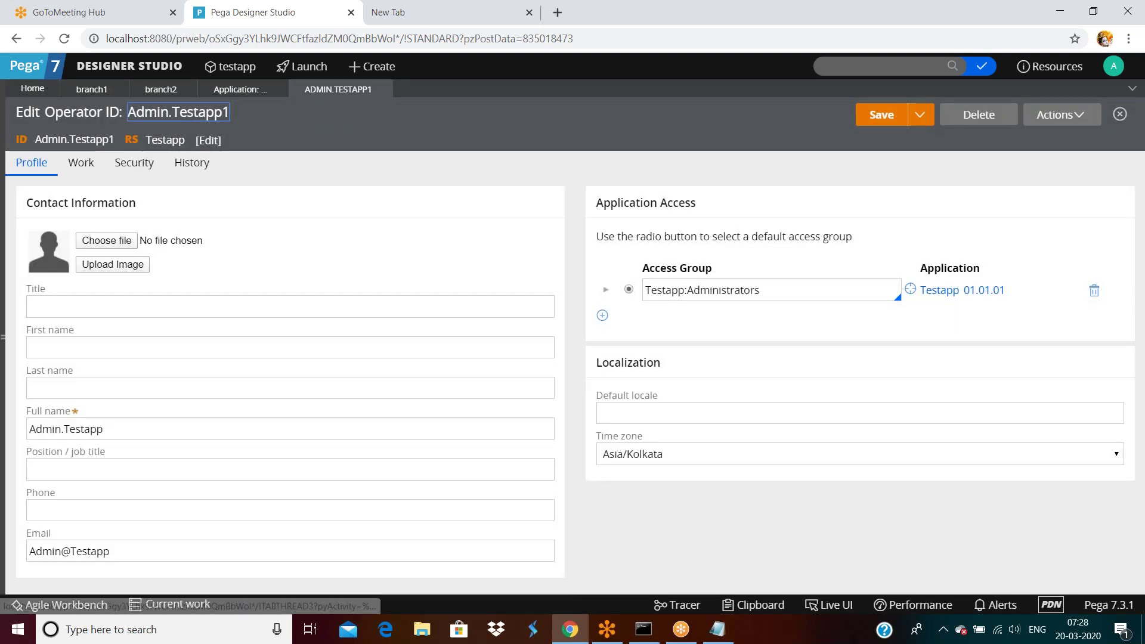
{"action": "left_click", "coordinate": [933, 297]}
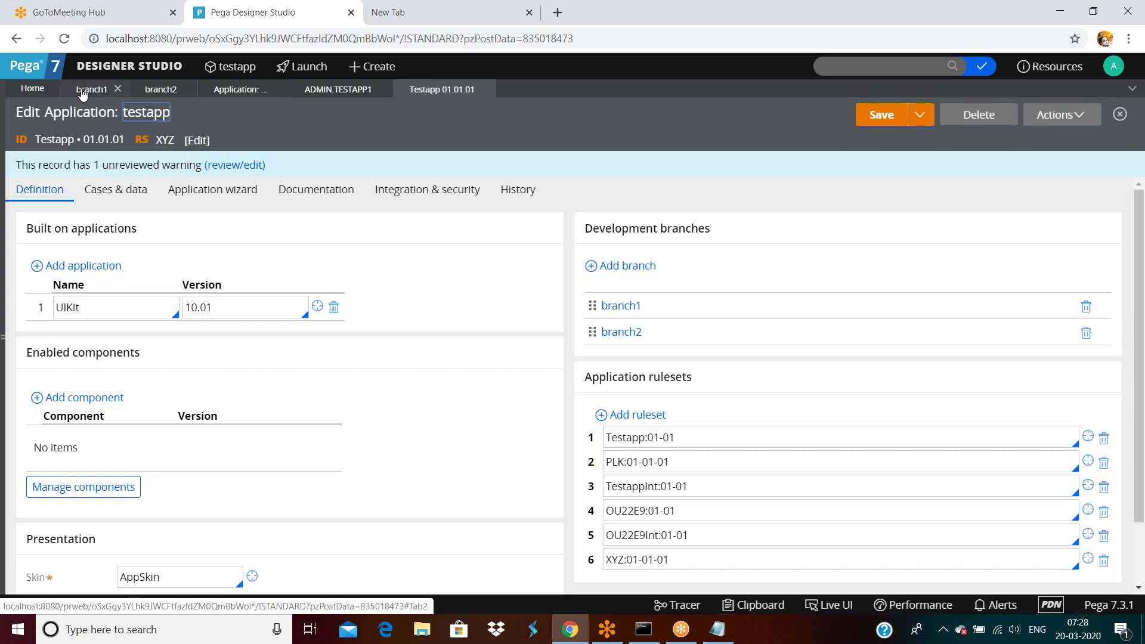
{"action": "left_click", "coordinate": [620, 305]}
{"action": "left_click", "coordinate": [1060, 114]}
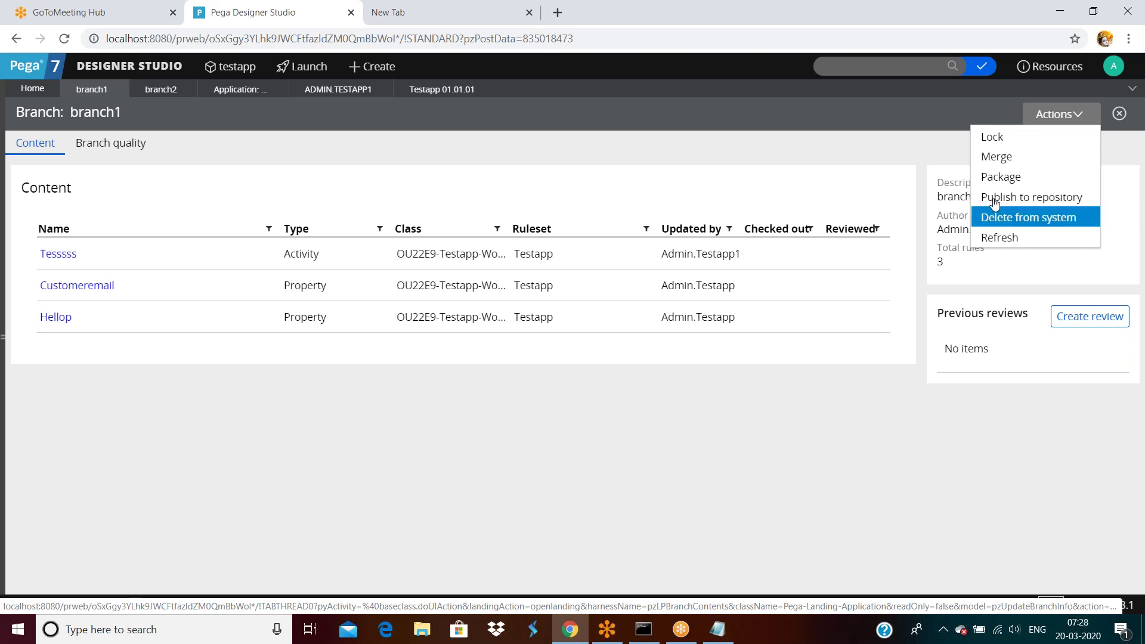
Step: Start publishing branch1 to a repository, cancel the dialog, and browse the Records explorer
{"action": "left_click", "coordinate": [995, 199]}
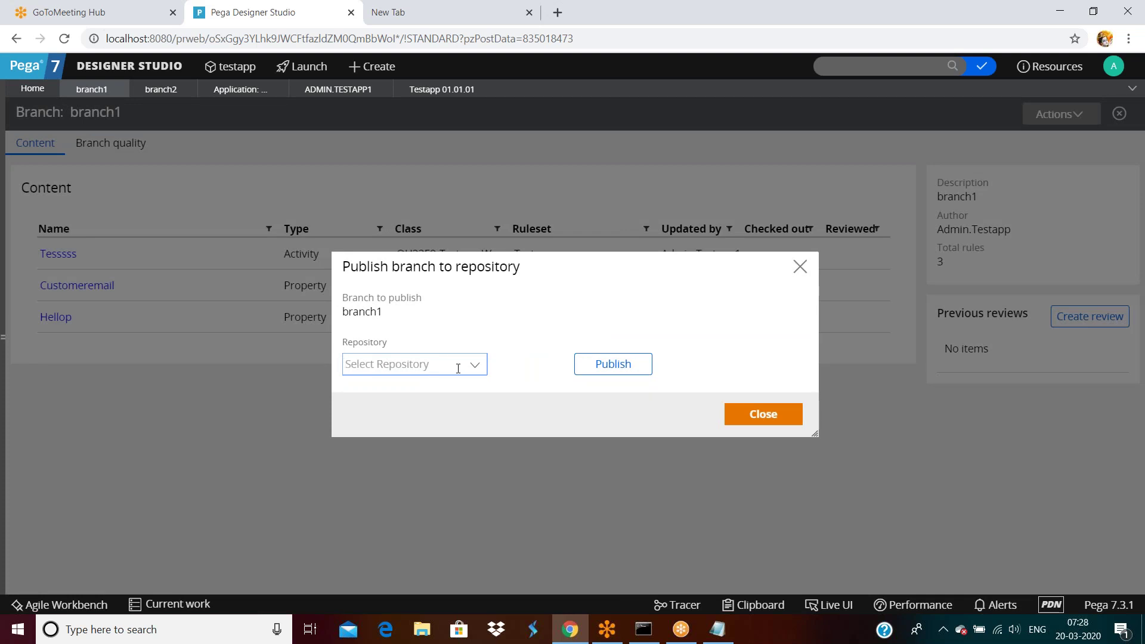
{"action": "left_click", "coordinate": [763, 414]}
{"action": "left_click", "coordinate": [763, 420]}
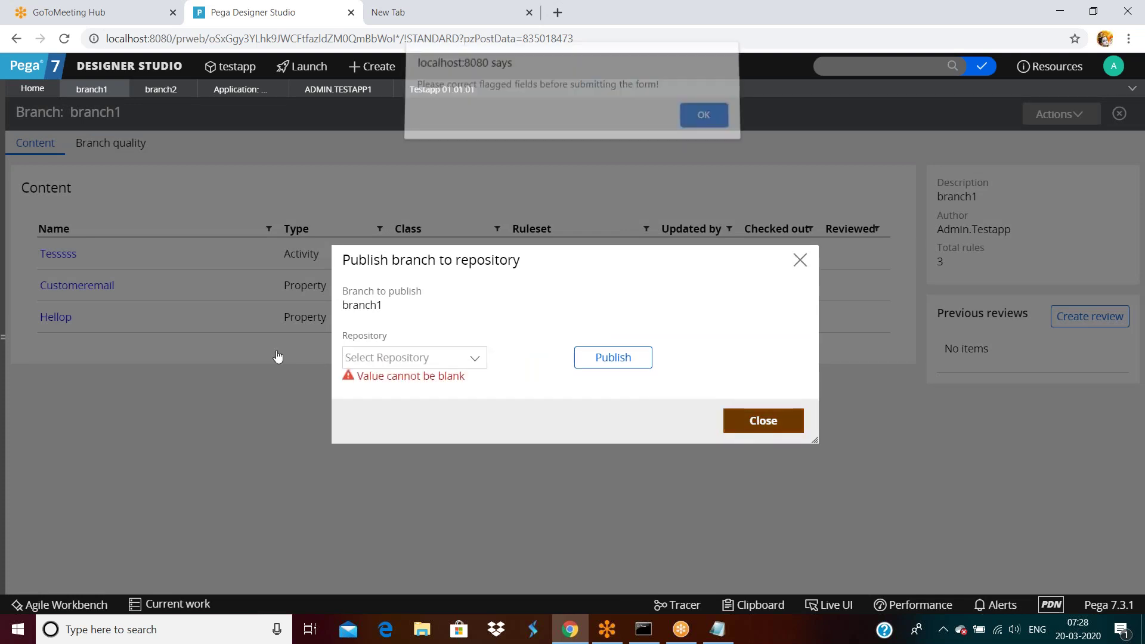
{"action": "left_click", "coordinate": [699, 116]}
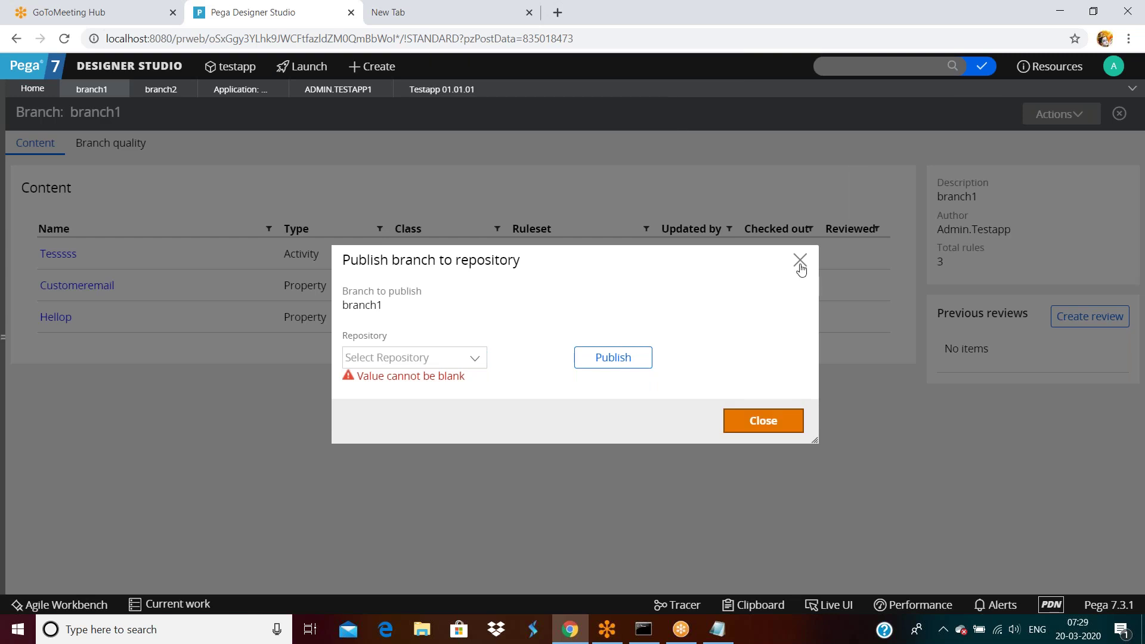
{"action": "left_click", "coordinate": [800, 262]}
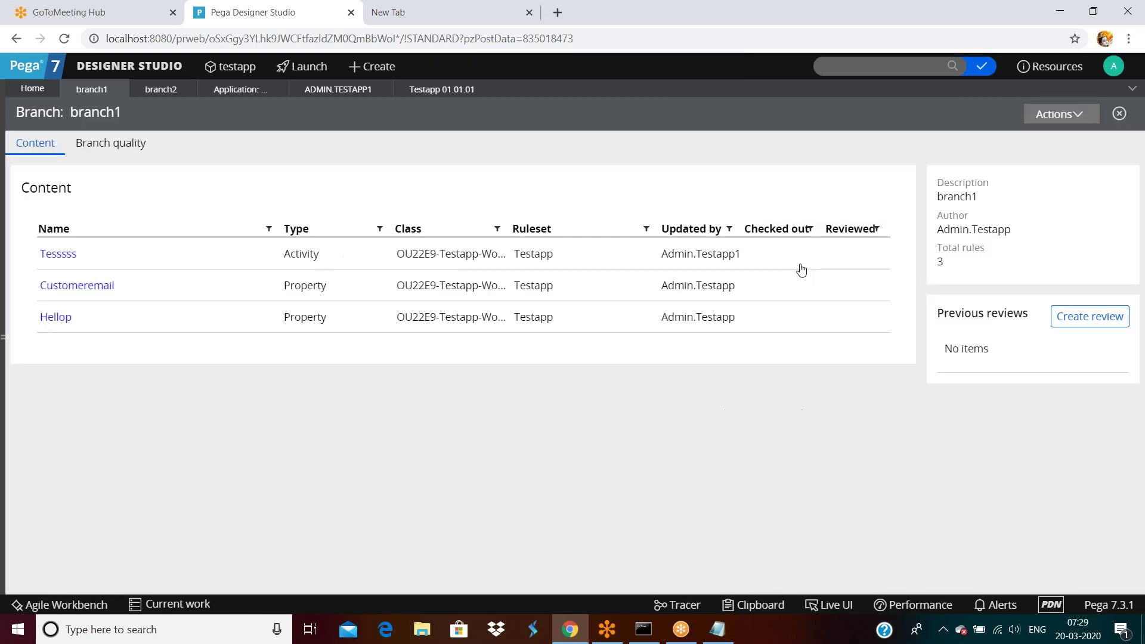
{"action": "left_click", "coordinate": [3, 352]}
{"action": "left_click", "coordinate": [20, 370]}
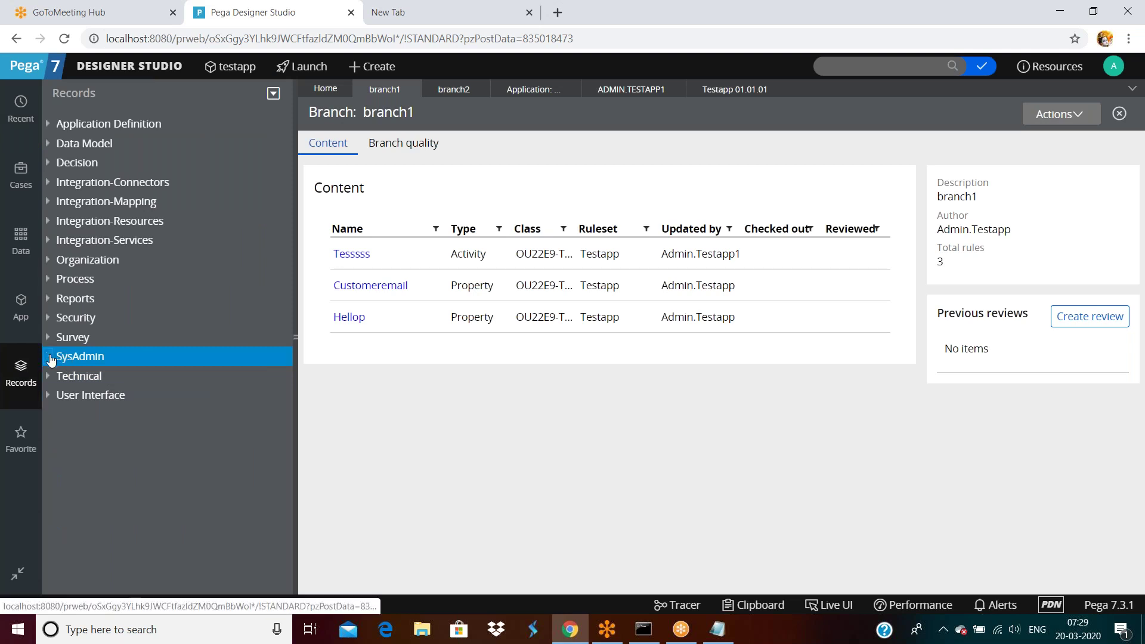
Step: List the SysAdmin Repository instances and start a new Repository record
{"action": "left_click", "coordinate": [62, 357]}
{"action": "scroll", "coordinate": [125, 427], "scroll_direction": "down", "scroll_amount": 5}
{"action": "scroll", "coordinate": [126, 434], "scroll_direction": "down", "scroll_amount": 1}
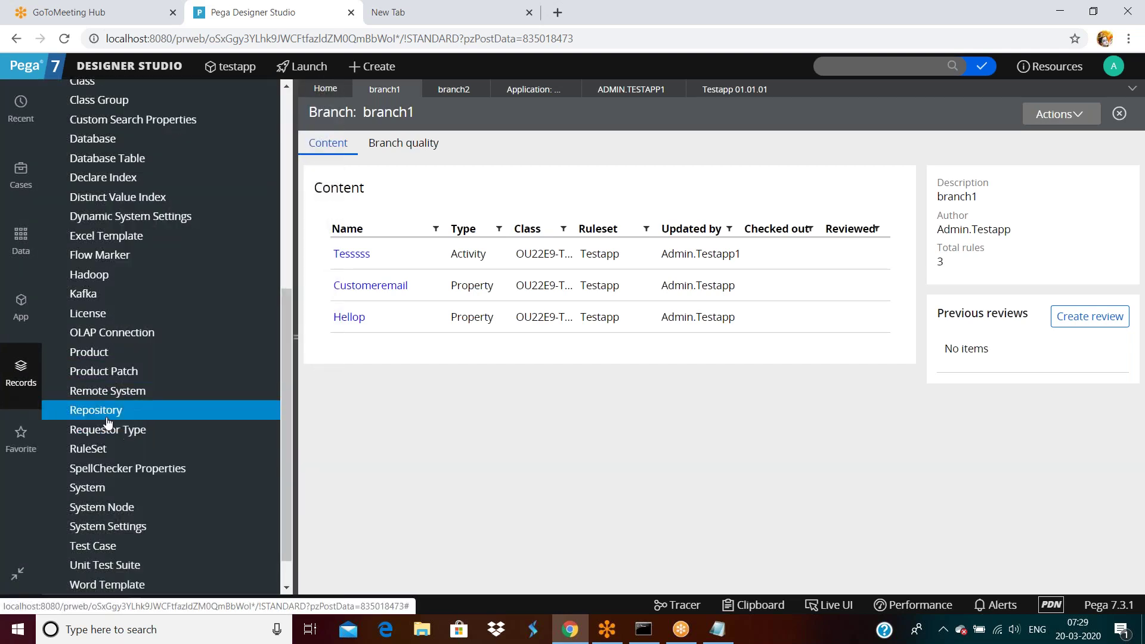
{"action": "left_click", "coordinate": [111, 410]}
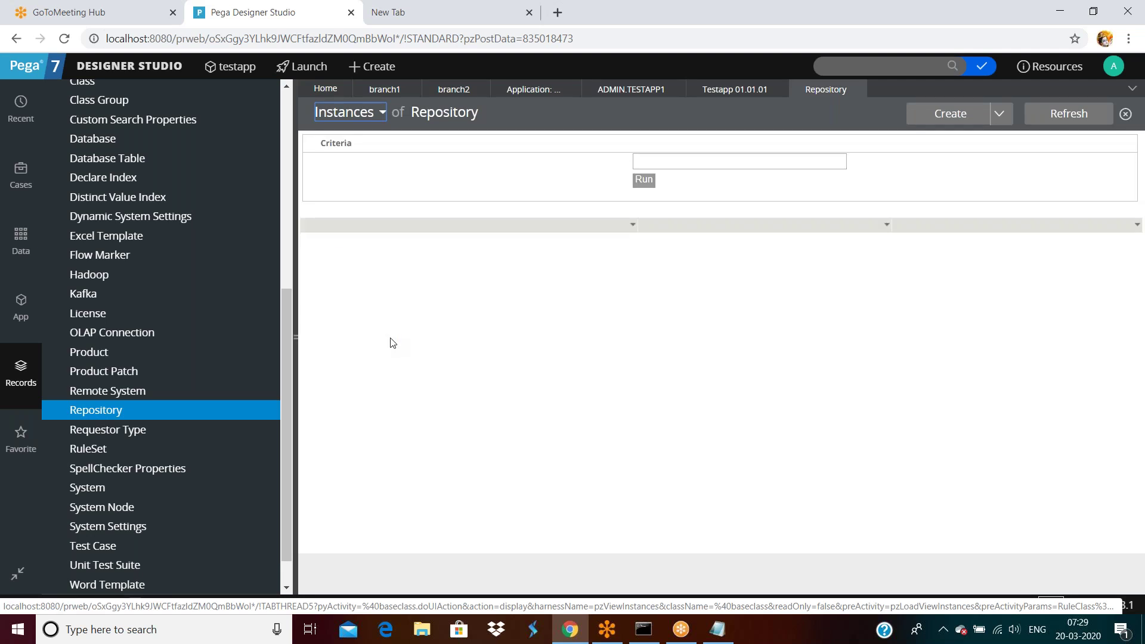
{"action": "left_click", "coordinate": [950, 113]}
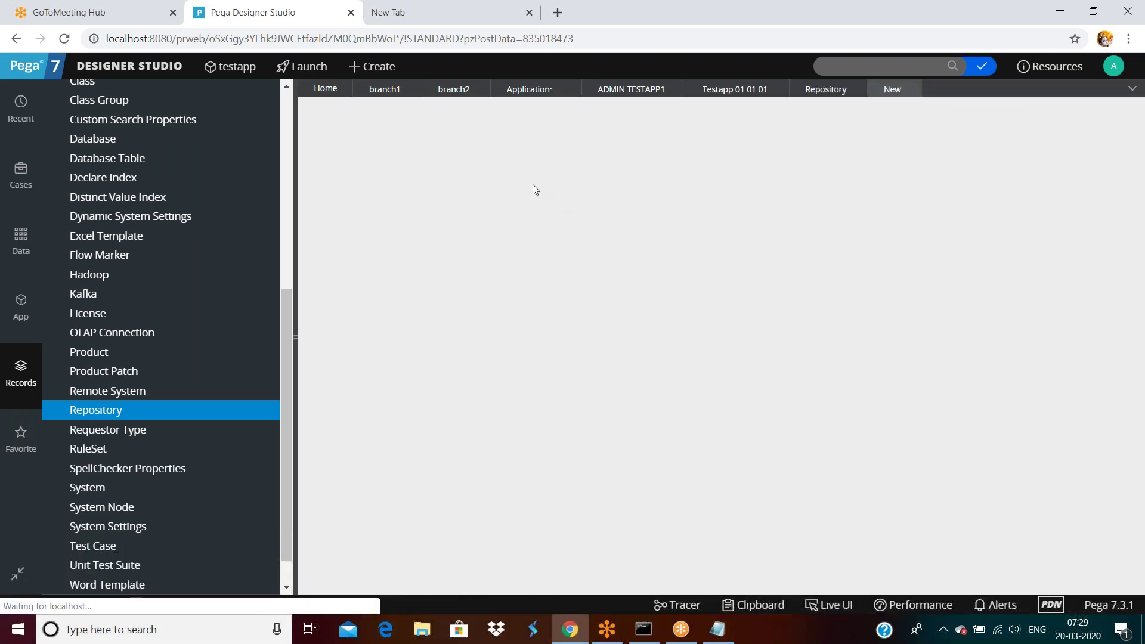
Step: Create the repository 'amazon repository' with name myrepo and bring up its repository type choices
{"action": "type", "text": "amazon rep"}
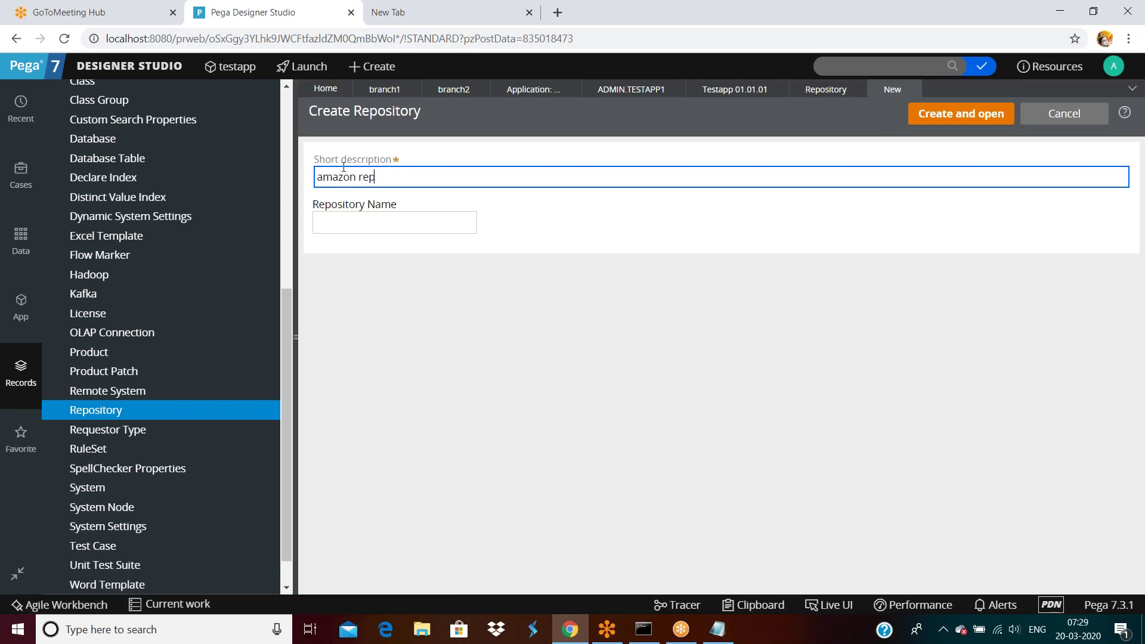
{"action": "type", "text": "ository"}
{"action": "key", "text": "Tab"}
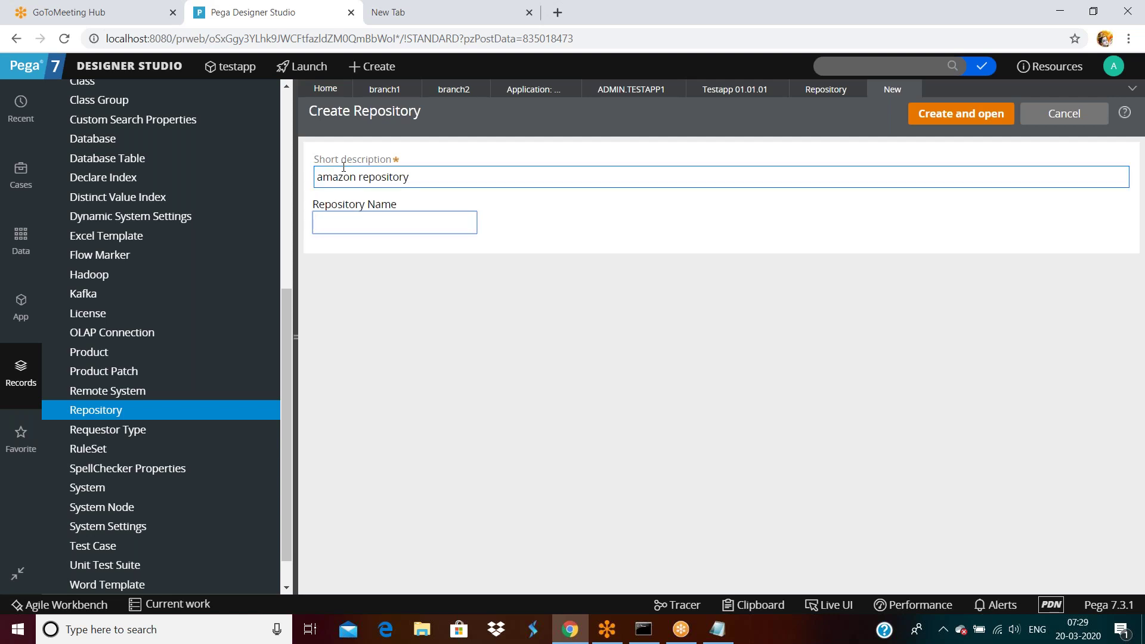
{"action": "type", "text": "my"}
{"action": "key", "text": "BackSpace"}
{"action": "key", "text": "BackSpace"}
{"action": "type", "text": "myrepo"}
{"action": "left_click", "coordinate": [743, 294]}
{"action": "left_click", "coordinate": [958, 121]}
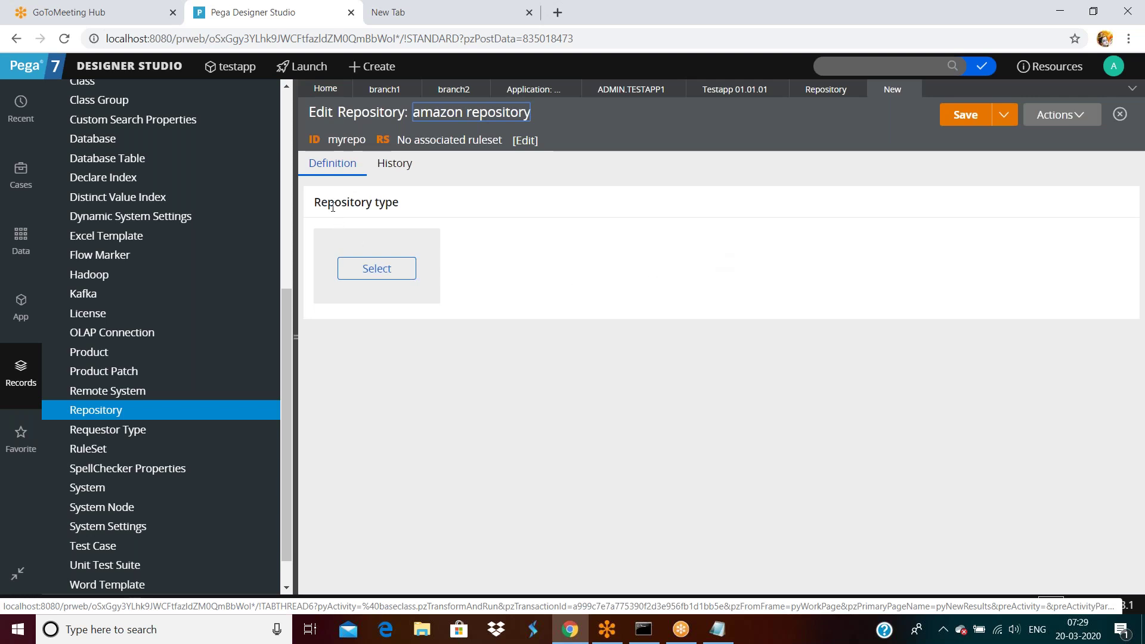
{"action": "left_click", "coordinate": [378, 267]}
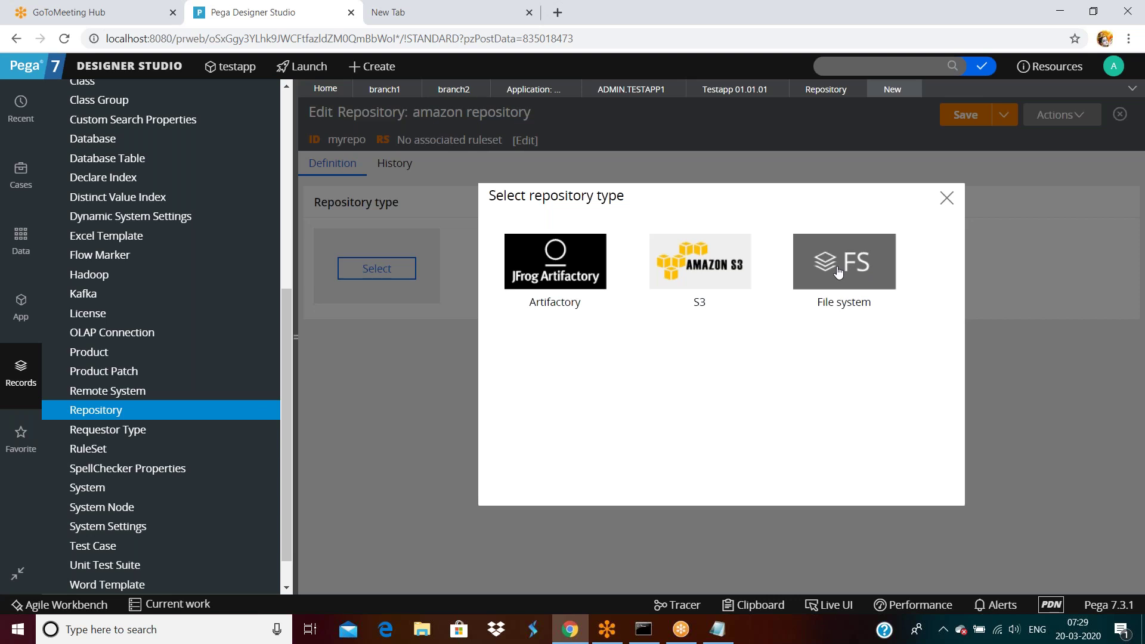
Step: Set the repository type to Amazon S3 and fill in the access key fields
{"action": "left_click", "coordinate": [719, 274]}
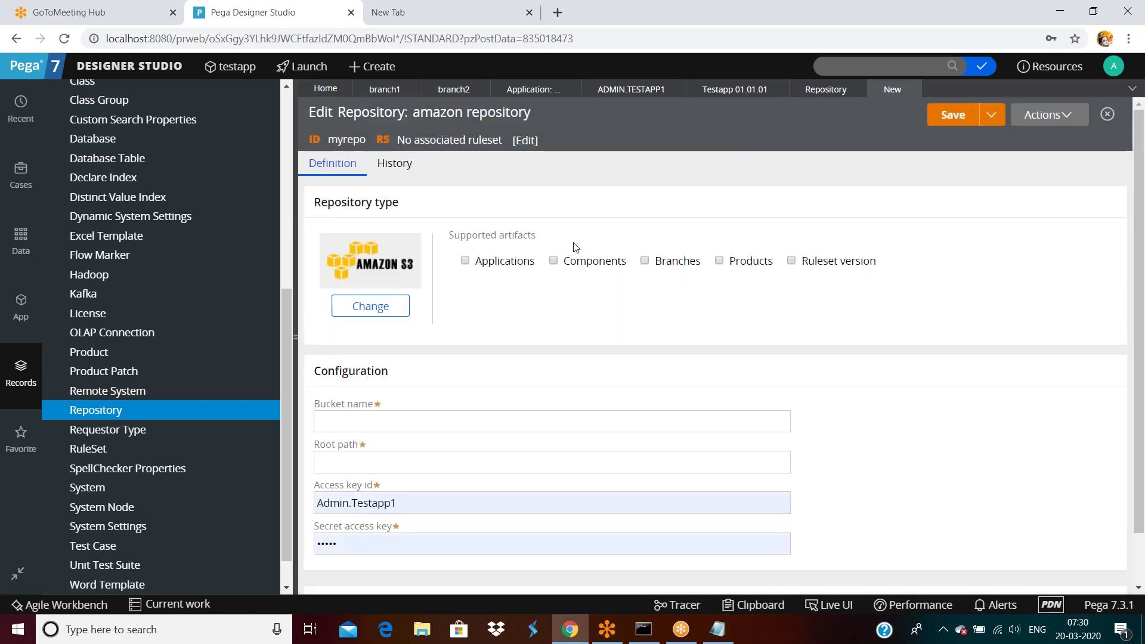
{"action": "scroll", "coordinate": [391, 366], "scroll_direction": "down", "scroll_amount": 1}
{"action": "left_click", "coordinate": [388, 367]}
{"action": "left_click", "coordinate": [388, 405]}
{"action": "double_click", "coordinate": [395, 411]}
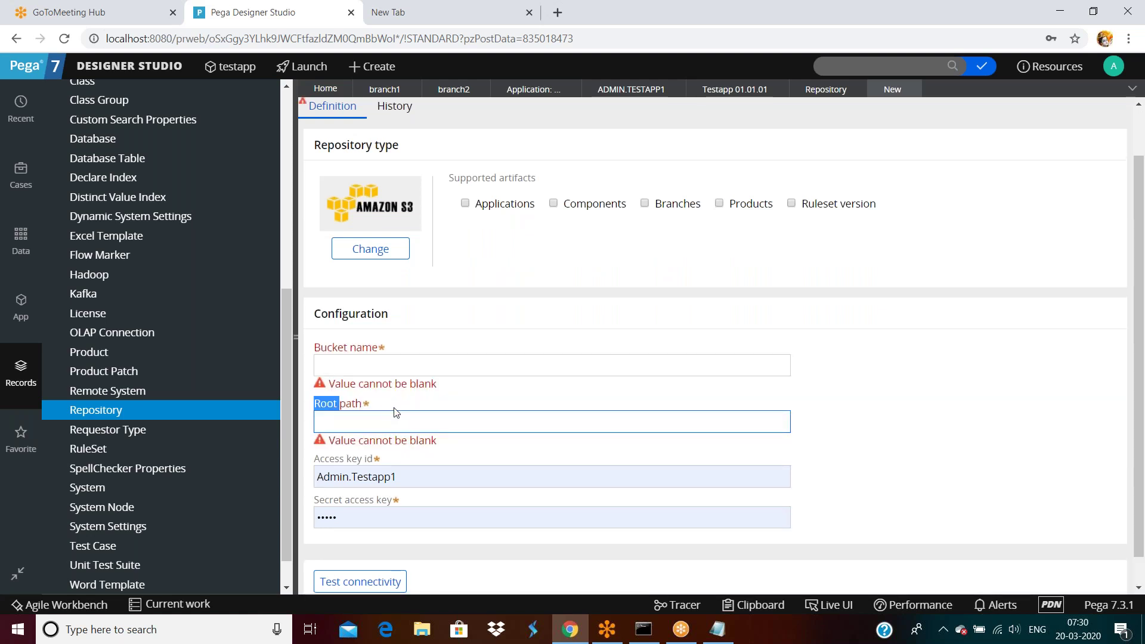
{"action": "scroll", "coordinate": [420, 443], "scroll_direction": "down", "scroll_amount": 1}
{"action": "double_click", "coordinate": [420, 443]}
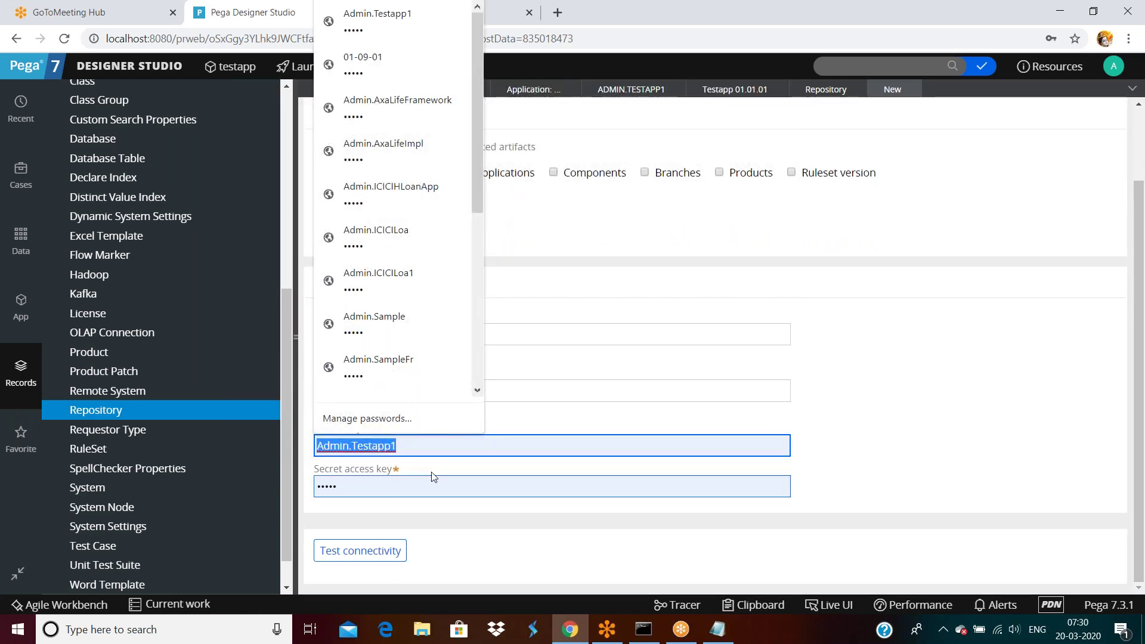
{"action": "left_click", "coordinate": [401, 489]}
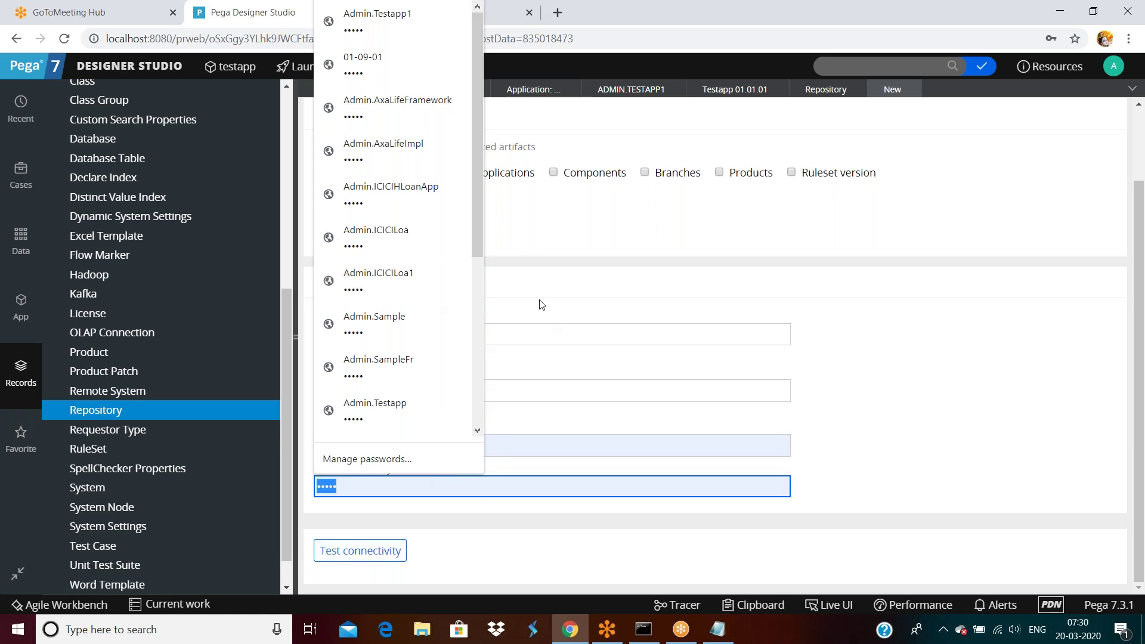
{"action": "left_click", "coordinate": [619, 307]}
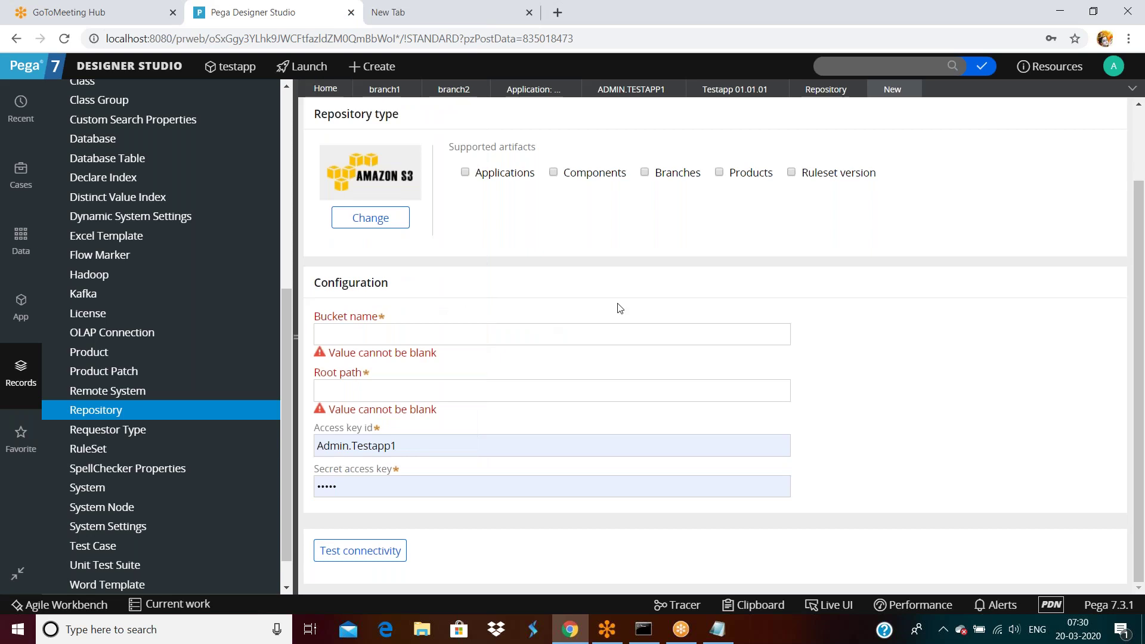
Step: Review the repository form, then return to the branch1 page
{"action": "scroll", "coordinate": [619, 307], "scroll_direction": "up", "scroll_amount": 2}
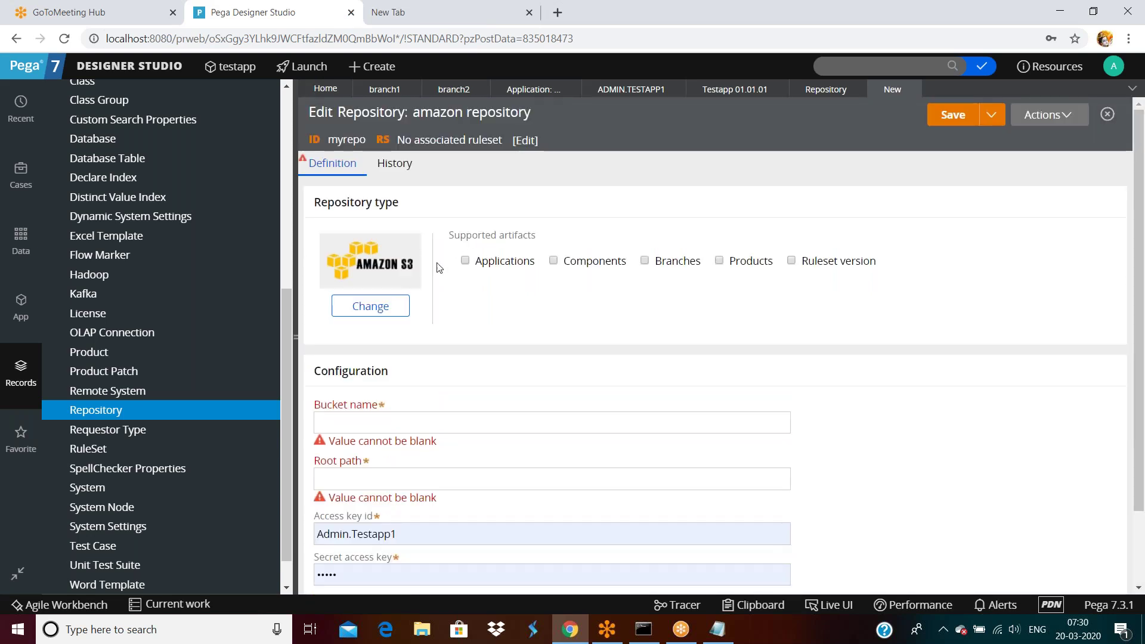
{"action": "scroll", "coordinate": [555, 289], "scroll_direction": "down", "scroll_amount": 2}
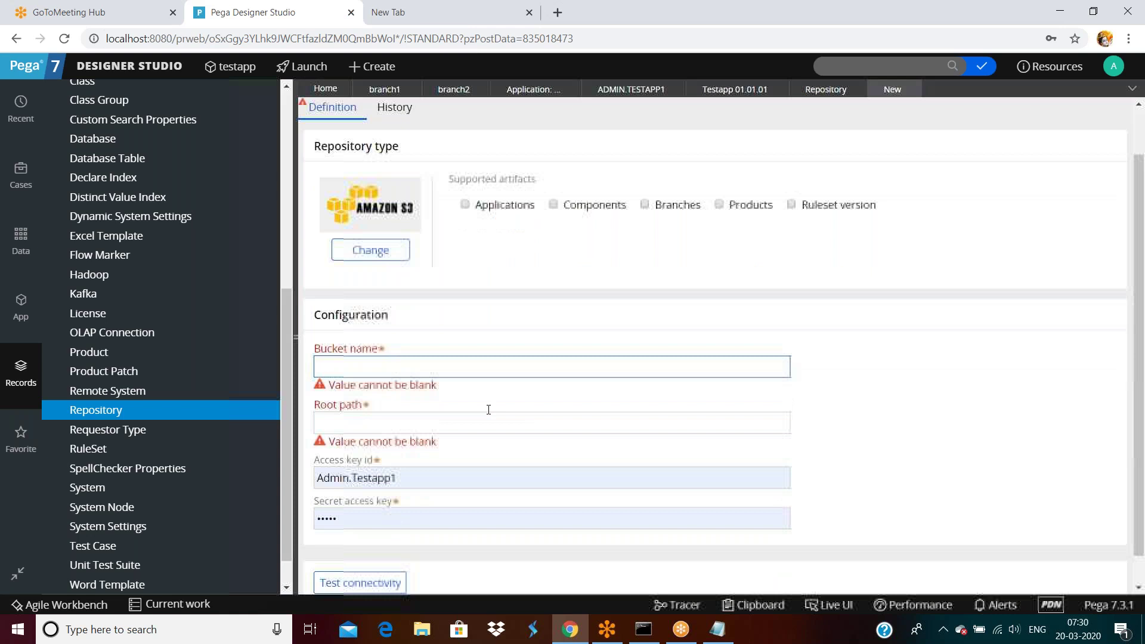
{"action": "scroll", "coordinate": [537, 310], "scroll_direction": "up", "scroll_amount": 2}
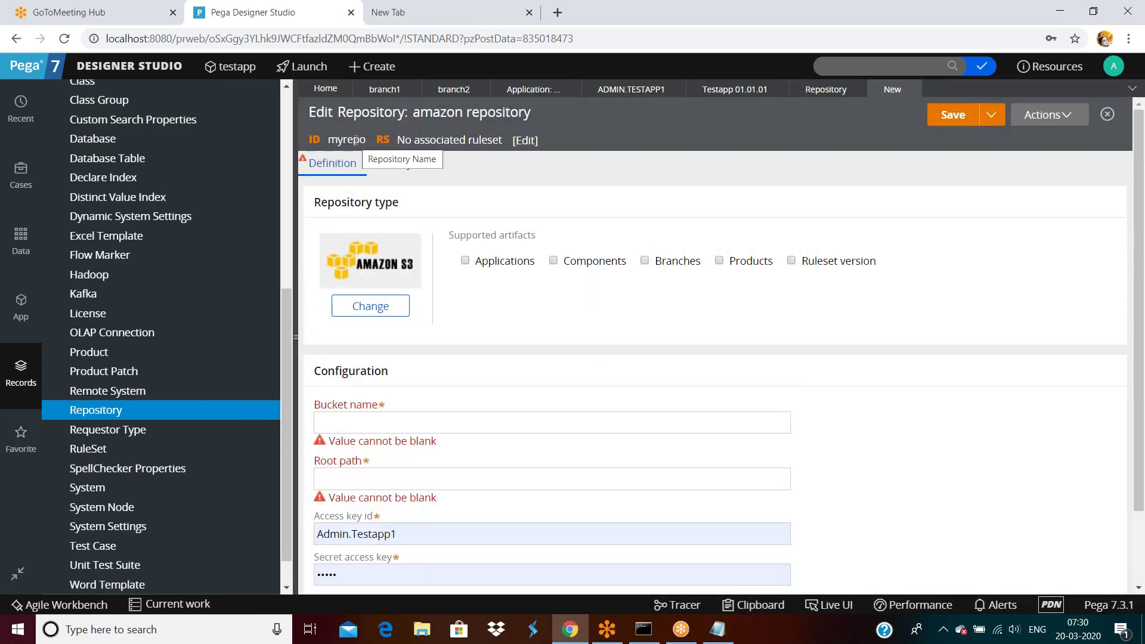
{"action": "left_click", "coordinate": [385, 89]}
Step: Review branch1's available actions, then go back to the amazon repository form
{"action": "left_click", "coordinate": [1081, 123]}
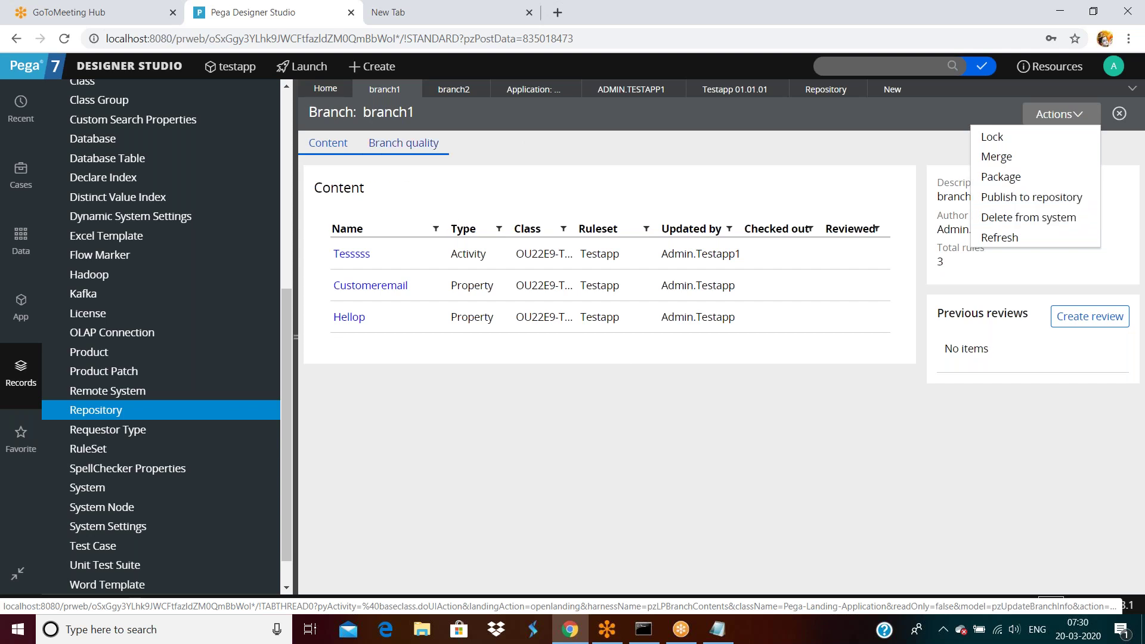
{"action": "left_click", "coordinate": [893, 93]}
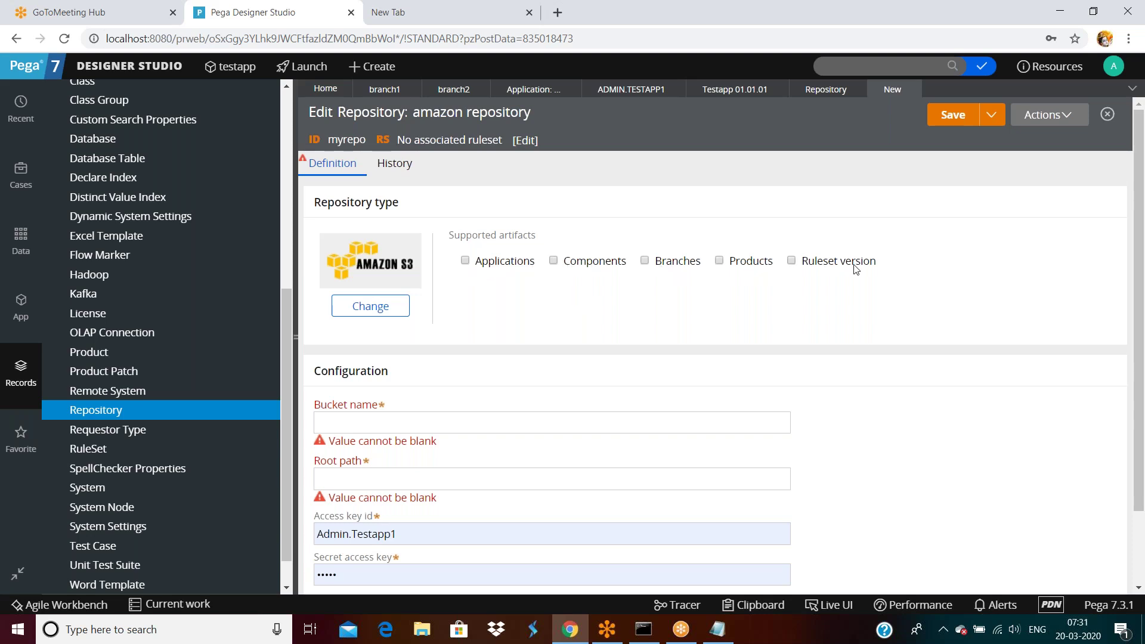
{"action": "scroll", "coordinate": [855, 274], "scroll_direction": "down", "scroll_amount": 3}
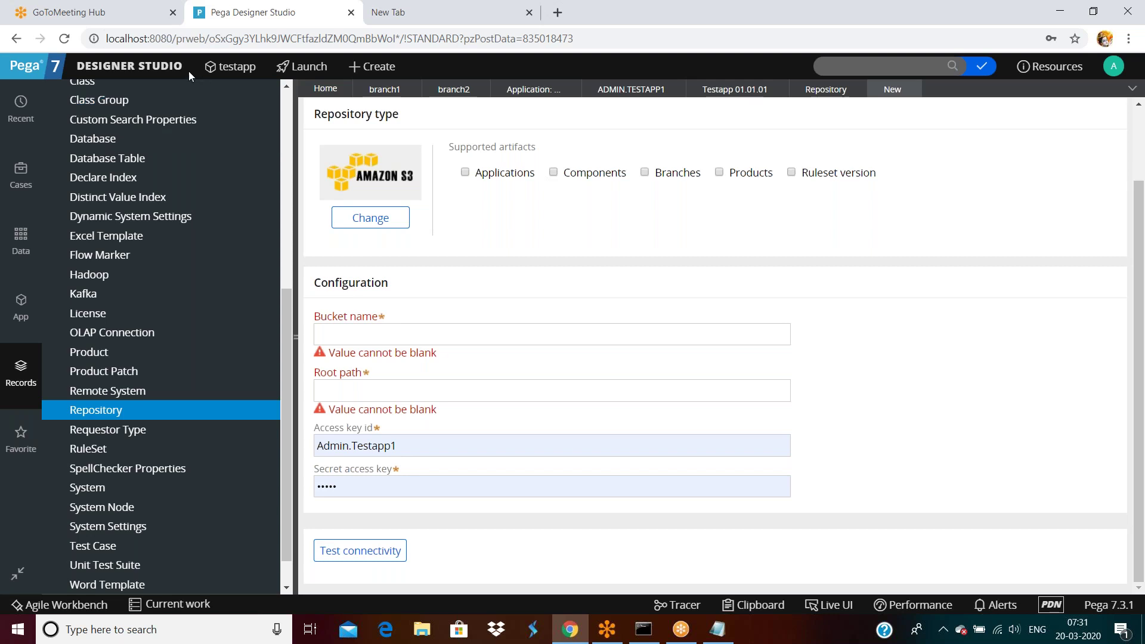
Step: Check the application's Components list, find it empty, and close it
{"action": "left_click", "coordinate": [173, 68]}
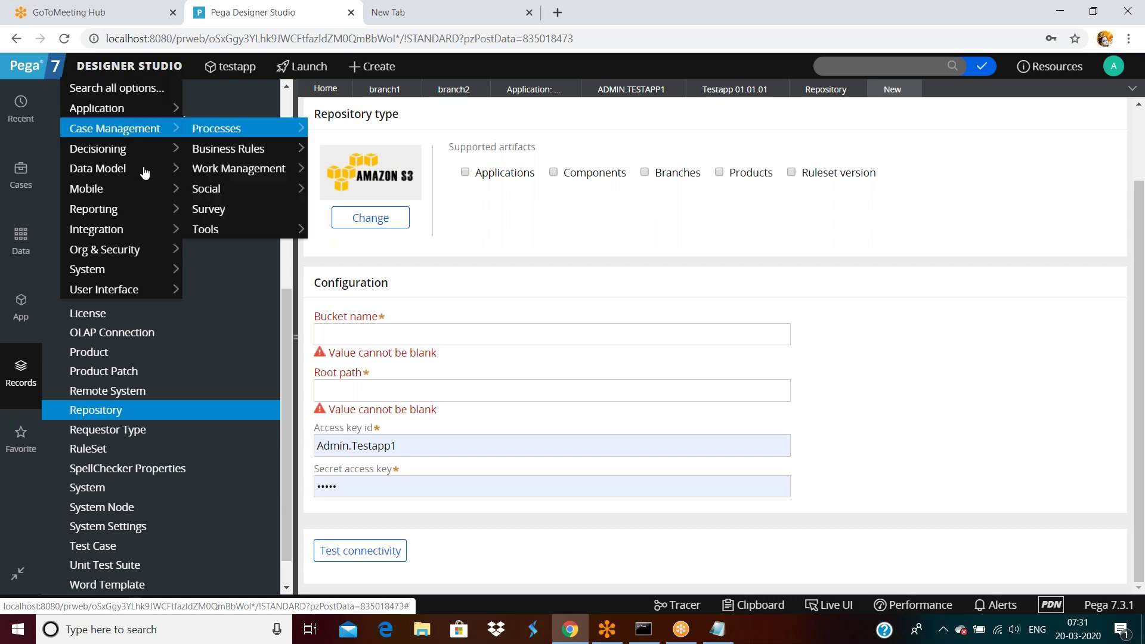
{"action": "mouse_move", "coordinate": [132, 228]}
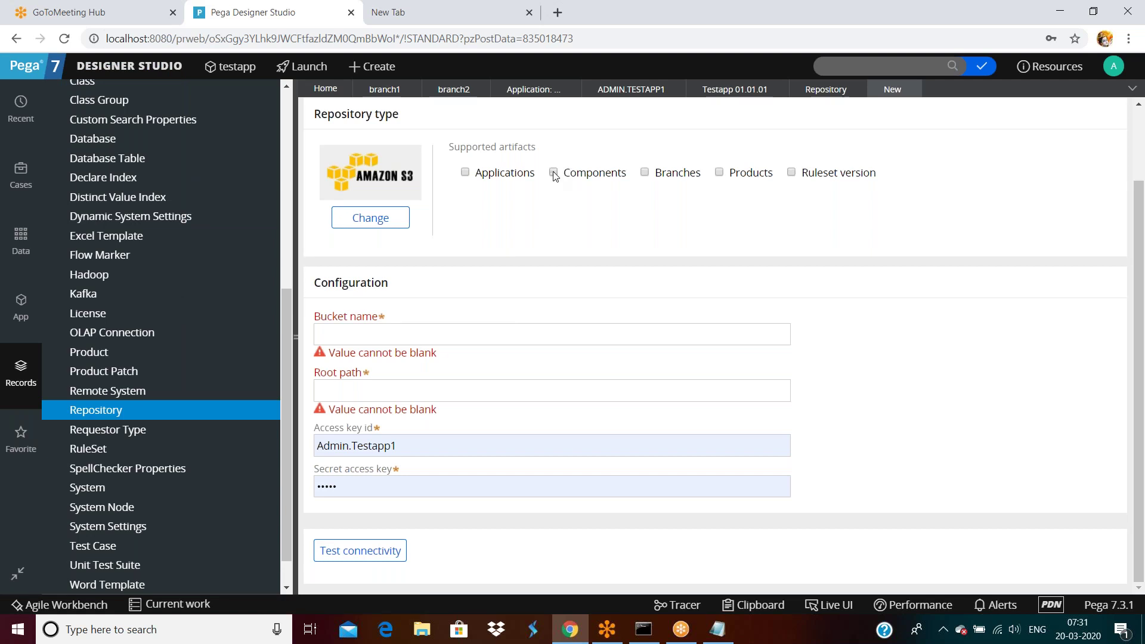
{"action": "mouse_move", "coordinate": [145, 66]}
{"action": "mouse_move", "coordinate": [107, 105]}
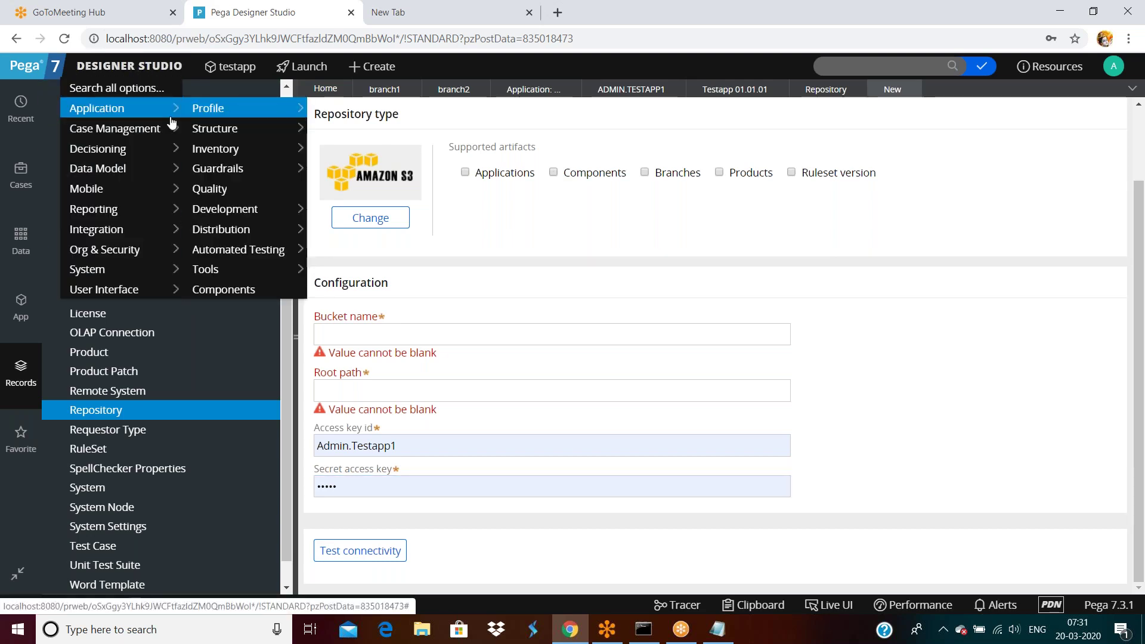
{"action": "mouse_move", "coordinate": [222, 208]}
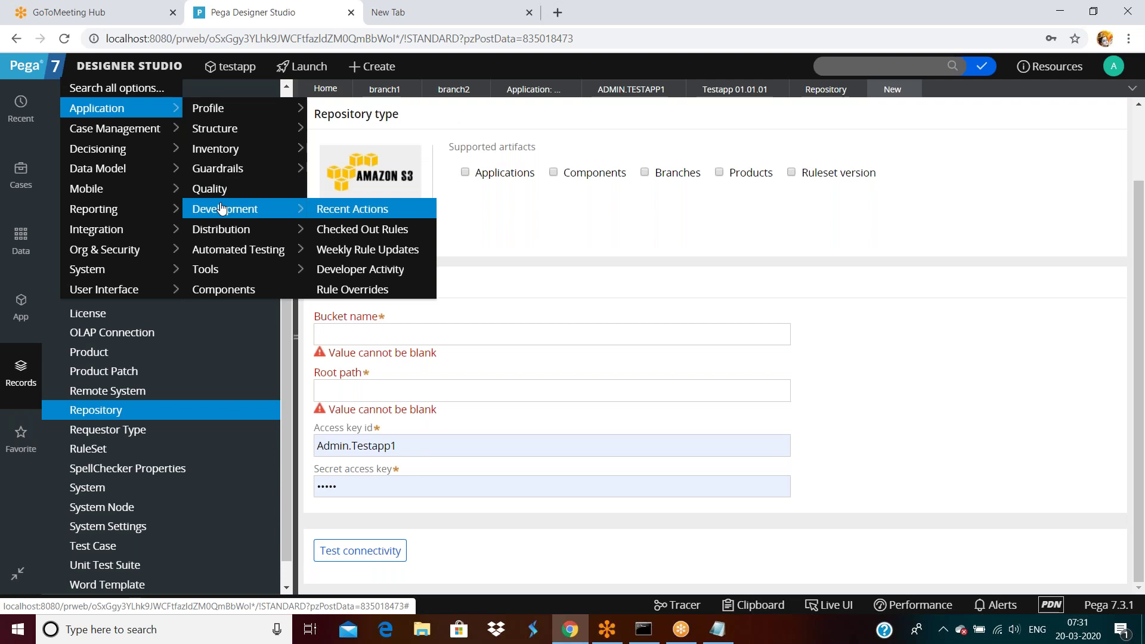
{"action": "mouse_move", "coordinate": [218, 130]}
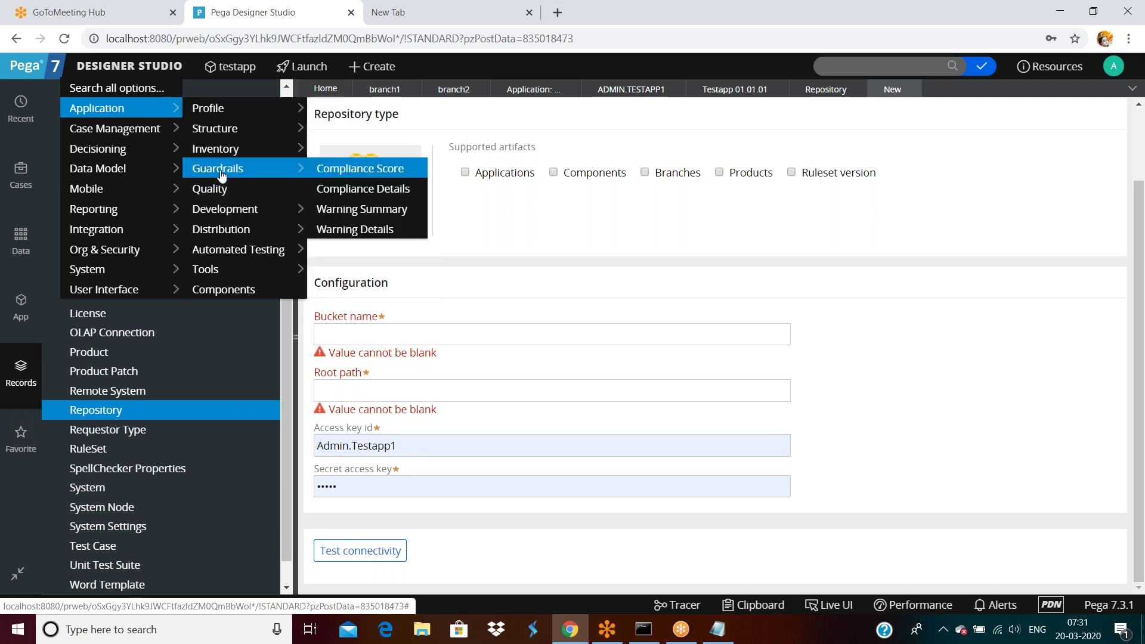
{"action": "mouse_move", "coordinate": [220, 150]}
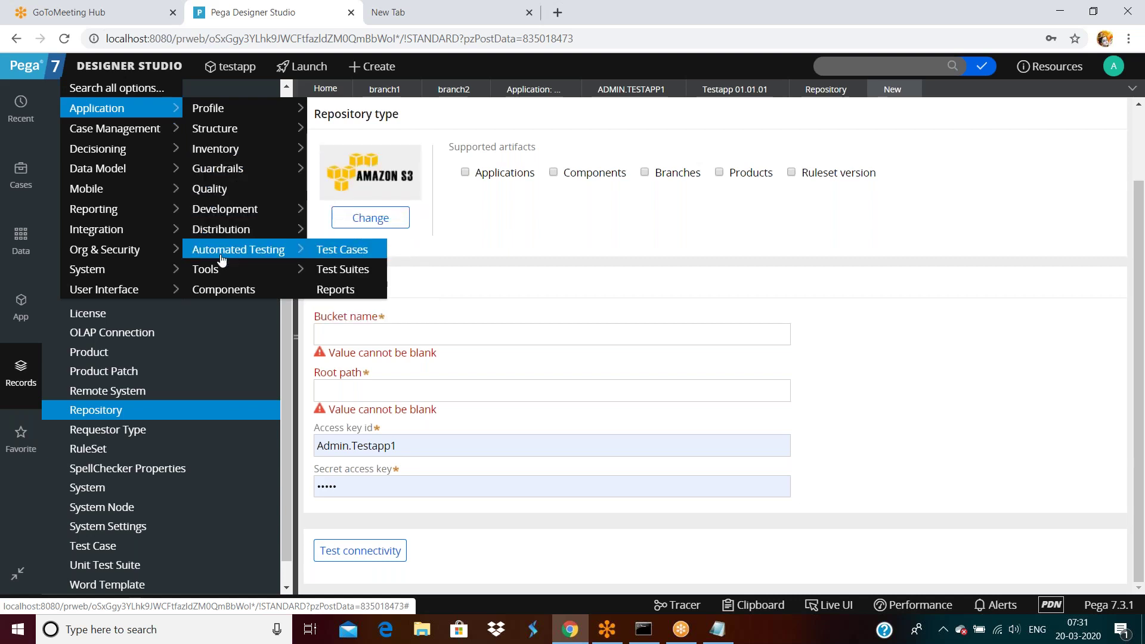
{"action": "left_click", "coordinate": [217, 291]}
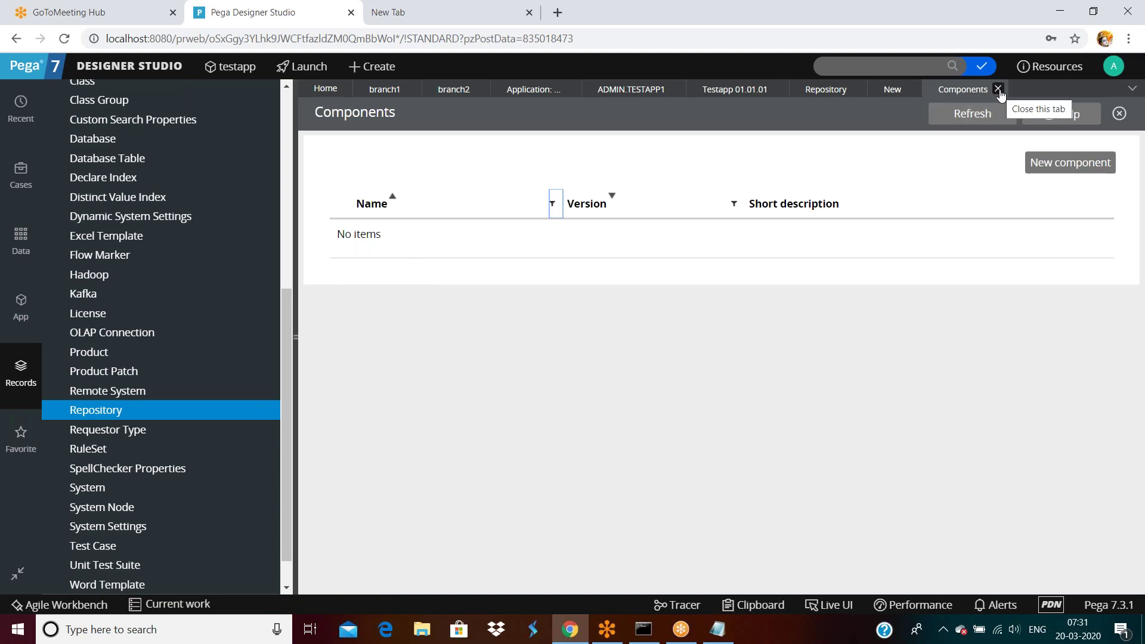
{"action": "left_click", "coordinate": [997, 90]}
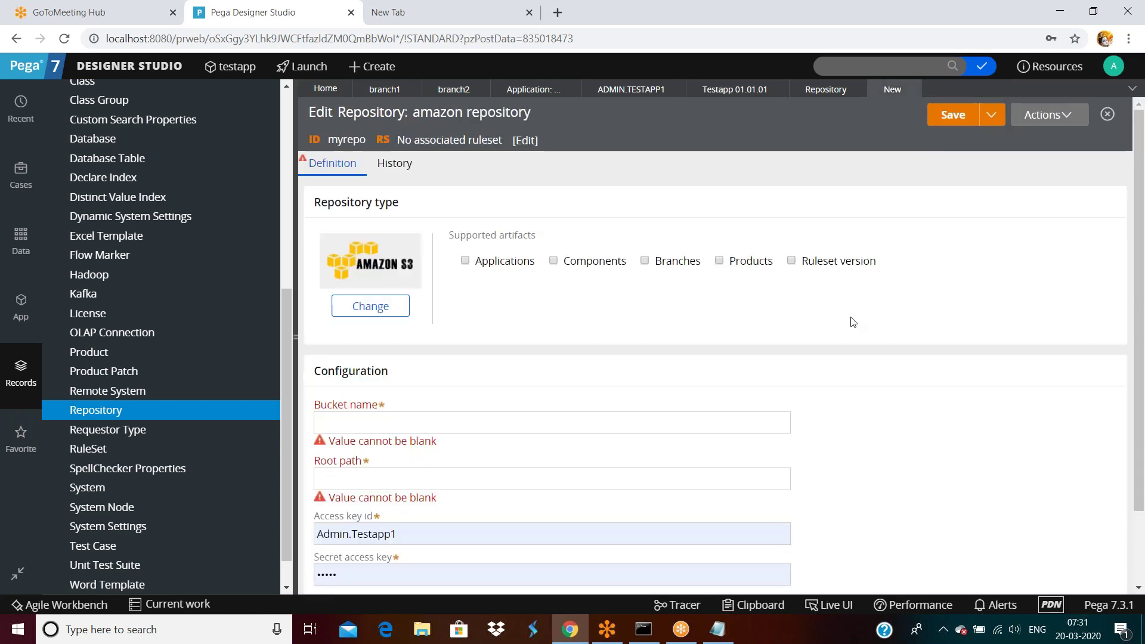
{"action": "scroll", "coordinate": [1021, 357], "scroll_direction": "down", "scroll_amount": 3}
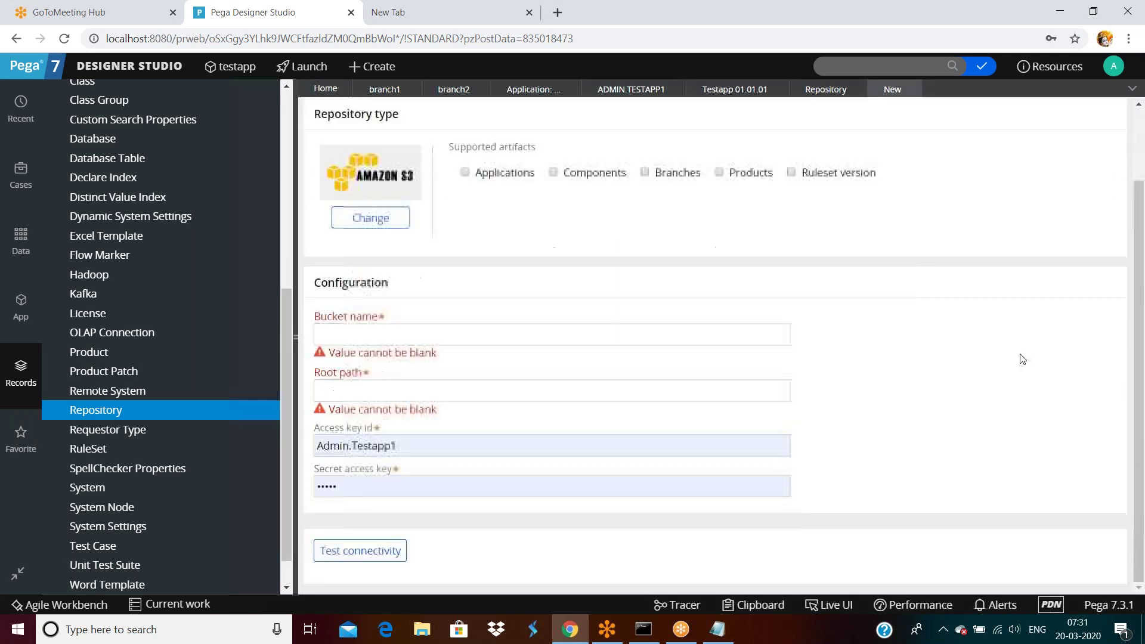
{"action": "scroll", "coordinate": [739, 377], "scroll_direction": "down", "scroll_amount": 3}
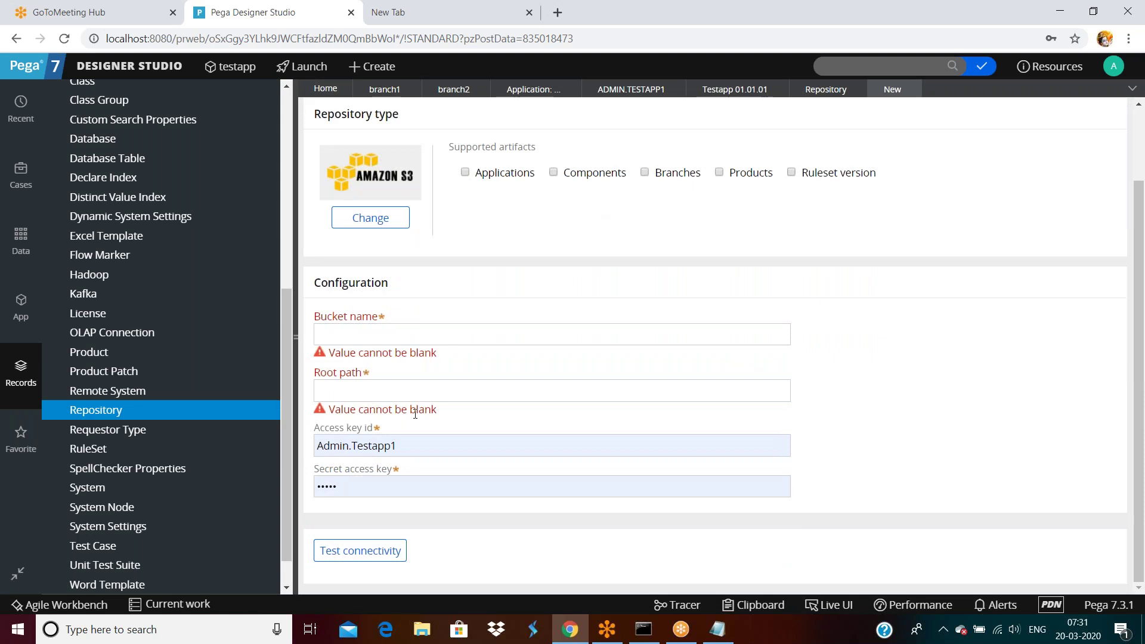
{"action": "scroll", "coordinate": [369, 436], "scroll_direction": "up", "scroll_amount": 3}
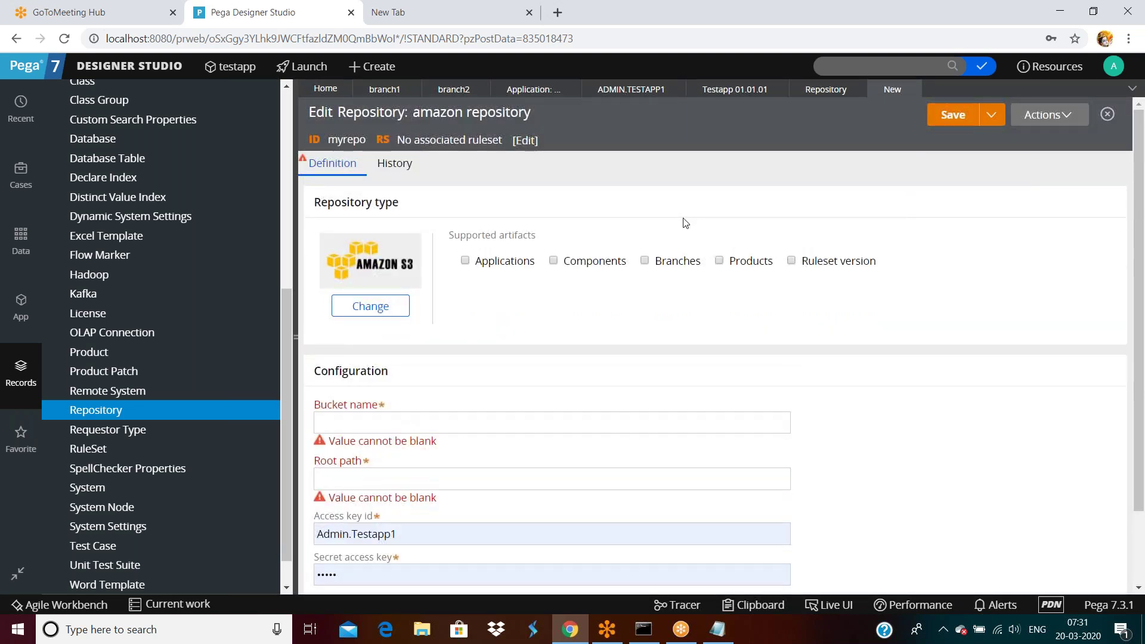
Step: Package branch1 from its Actions menu
{"action": "left_click", "coordinate": [382, 91]}
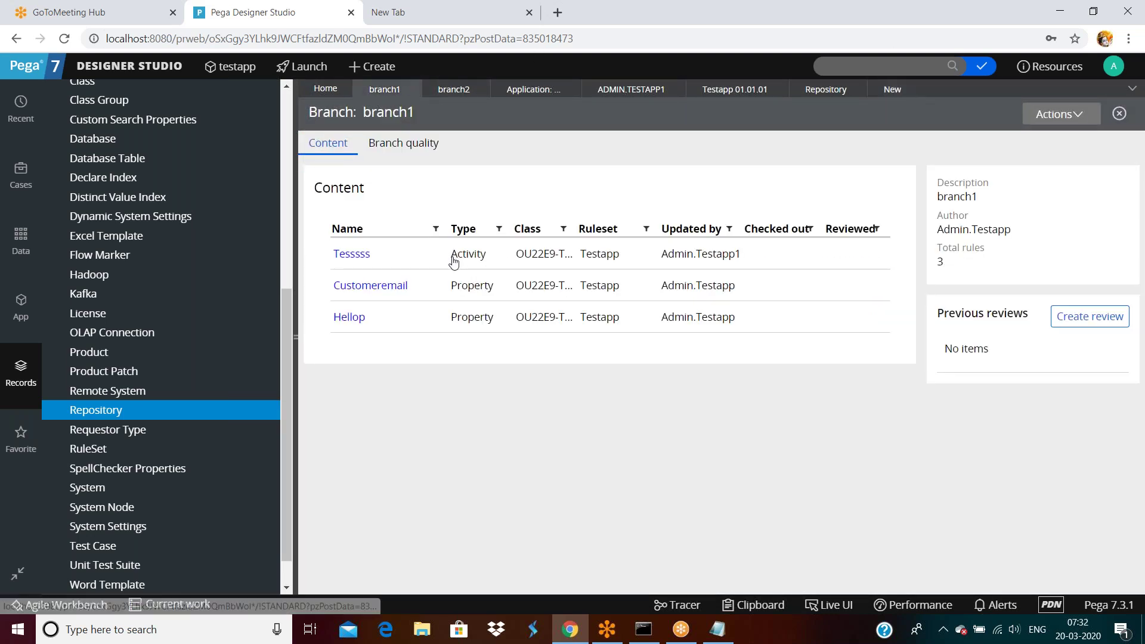
{"action": "left_click", "coordinate": [1056, 113]}
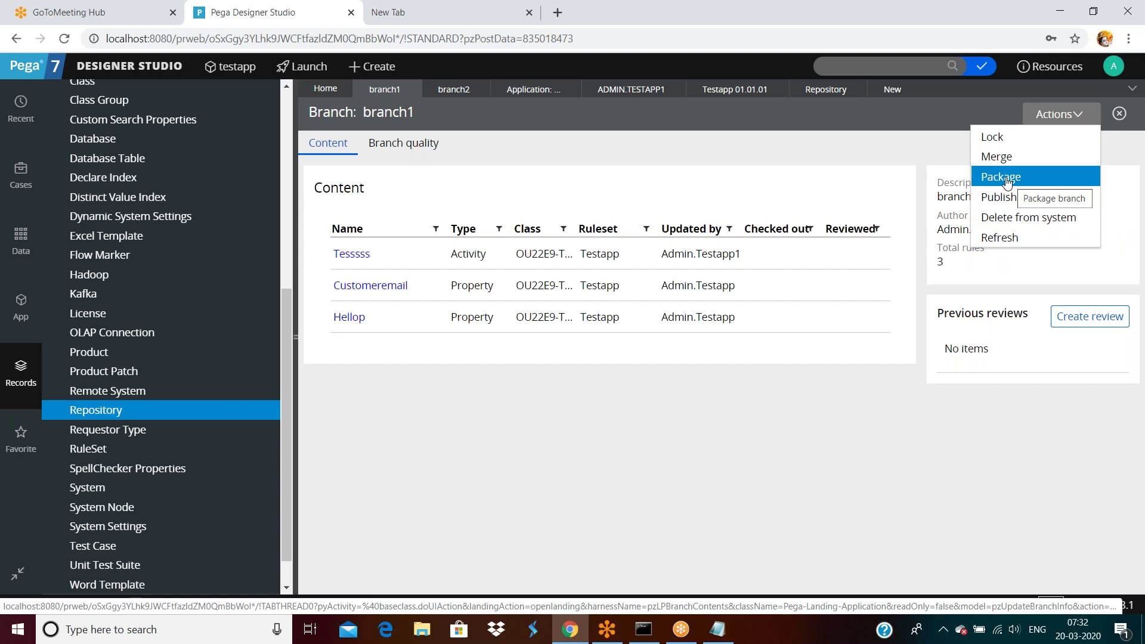
{"action": "left_click", "coordinate": [1007, 182]}
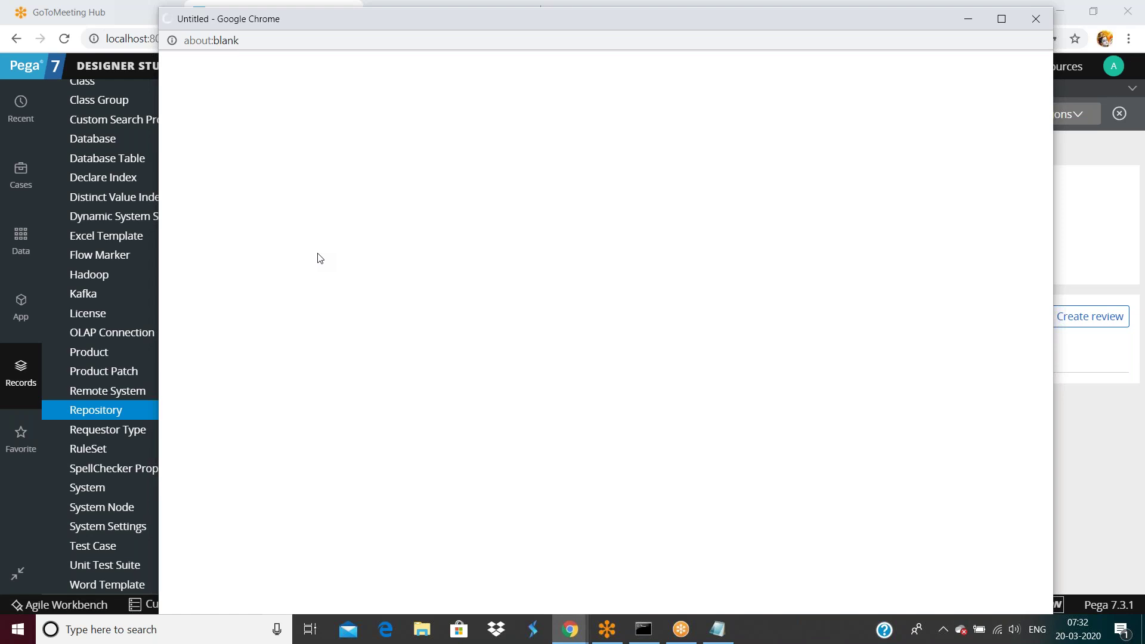
Step: Let branch1's product file finish packaging with 10 records moved, then close the popup
{"action": "left_click_drag", "start_coordinate": [330, 21], "coordinate": [317, 90]}
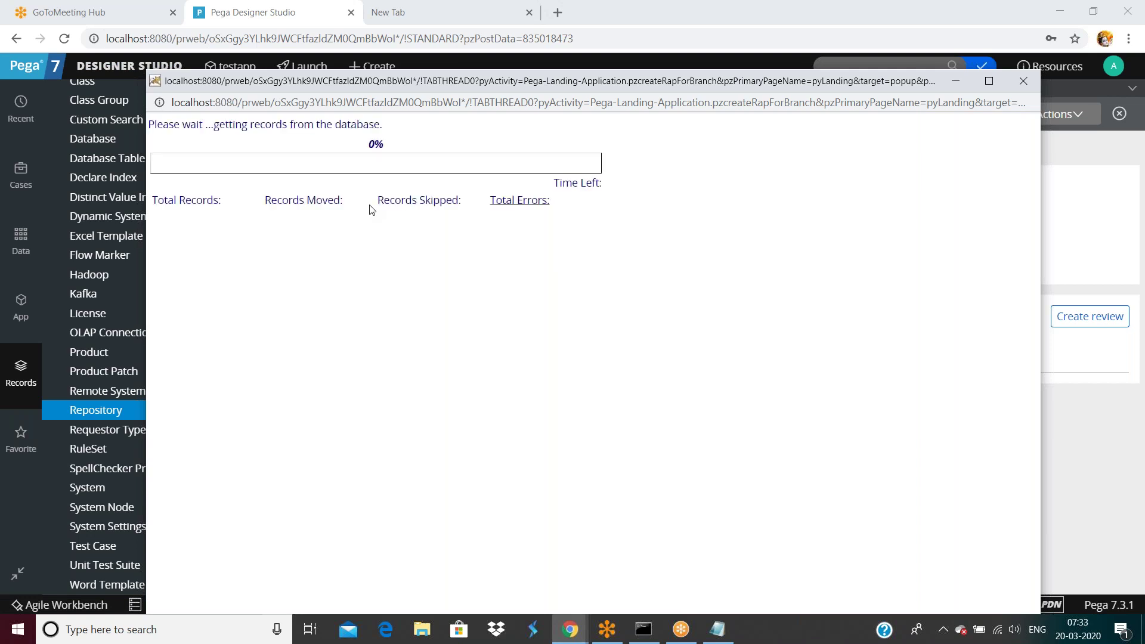
{"action": "left_click", "coordinate": [1123, 189]}
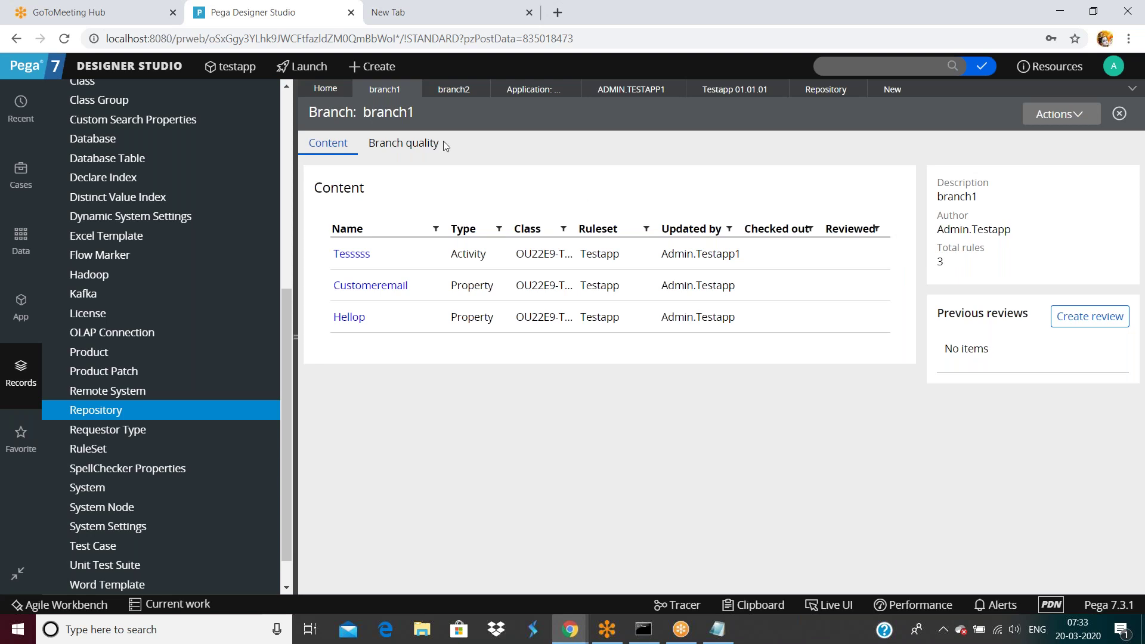
{"action": "left_click", "coordinate": [570, 629]}
{"action": "left_click", "coordinate": [651, 599]}
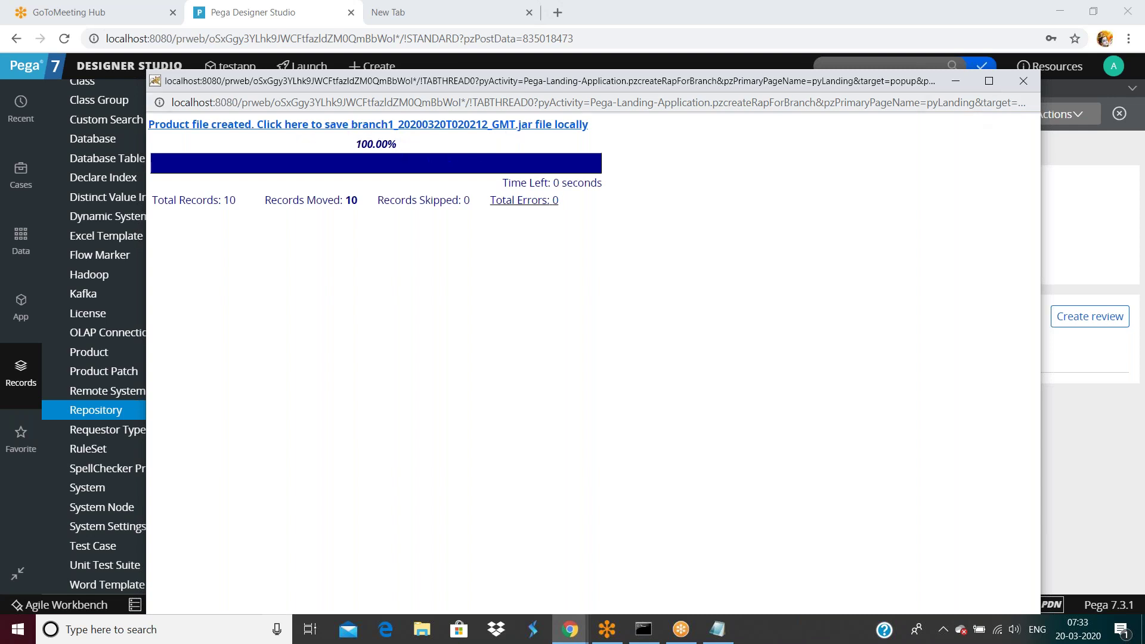
{"action": "left_click", "coordinate": [1024, 81]}
{"action": "left_click", "coordinate": [1059, 114]}
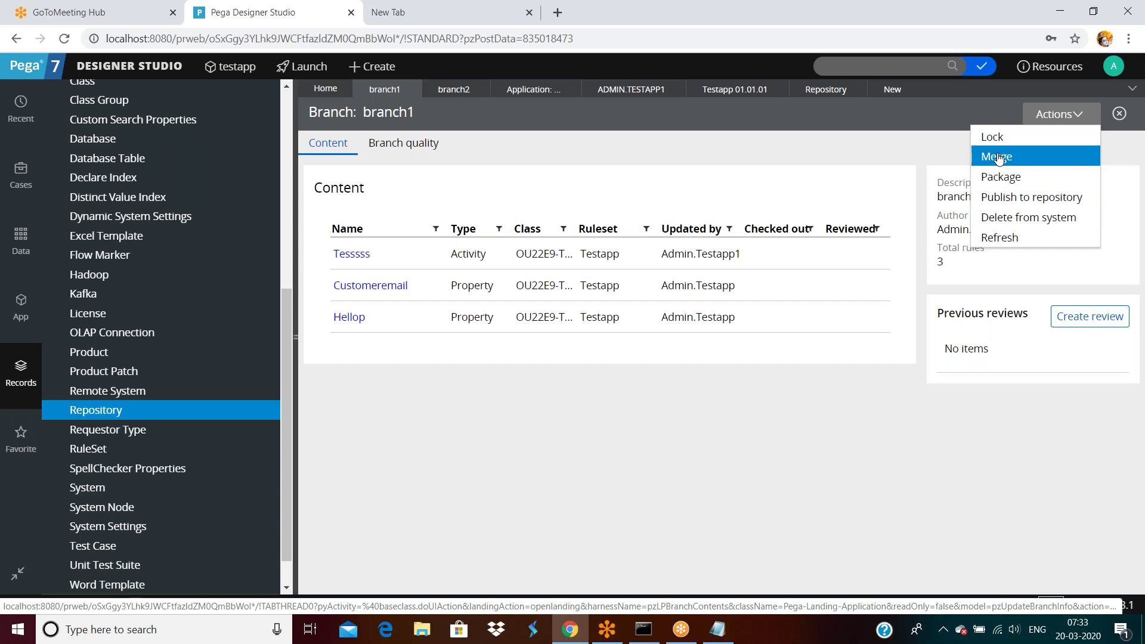
Step: Merge branch1's 3 rules into a new Testapp version 01-01-06
{"action": "left_click", "coordinate": [998, 157]}
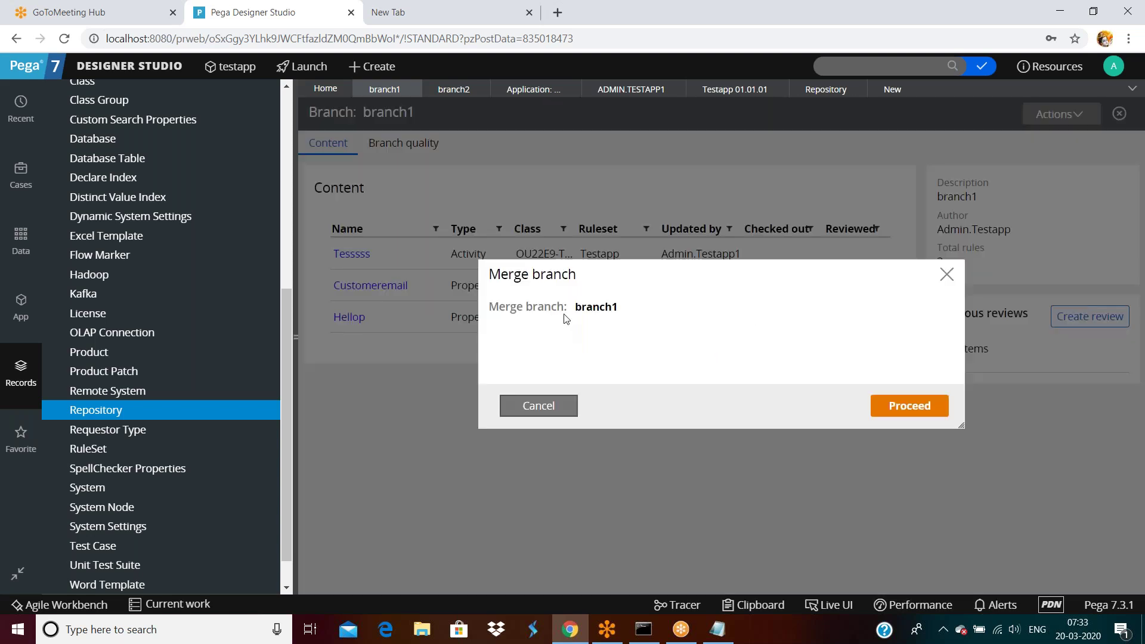
{"action": "left_click_drag", "start_coordinate": [566, 311], "coordinate": [842, 382]}
{"action": "left_click", "coordinate": [912, 408]}
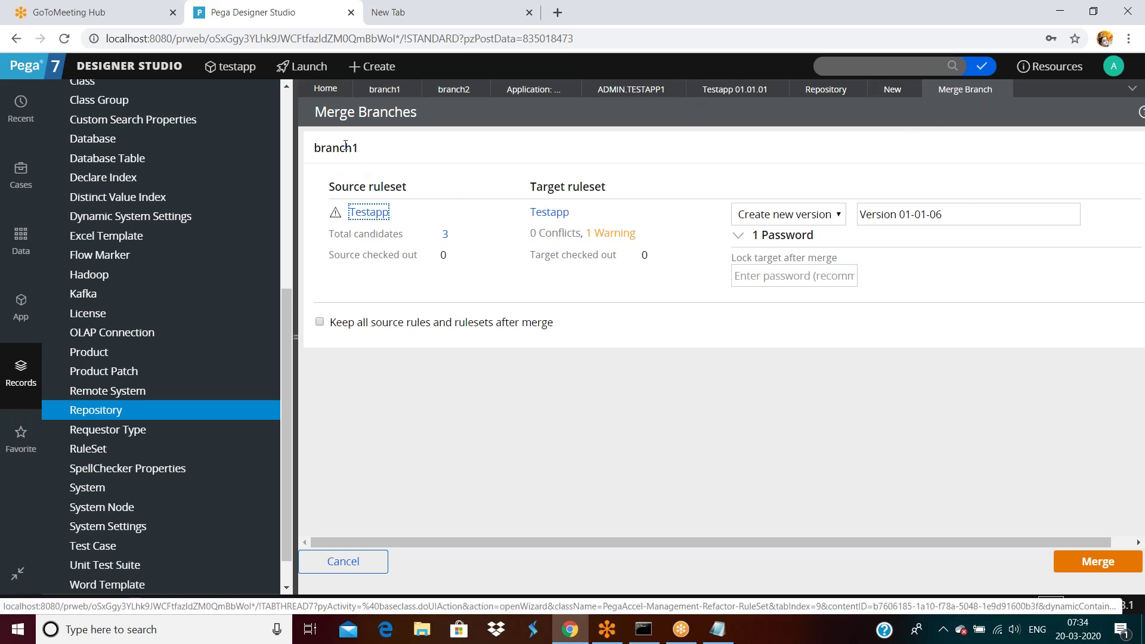
Step: Review branch1's source ruleset and the target Testapp ruleset record
{"action": "double_click", "coordinate": [401, 188]}
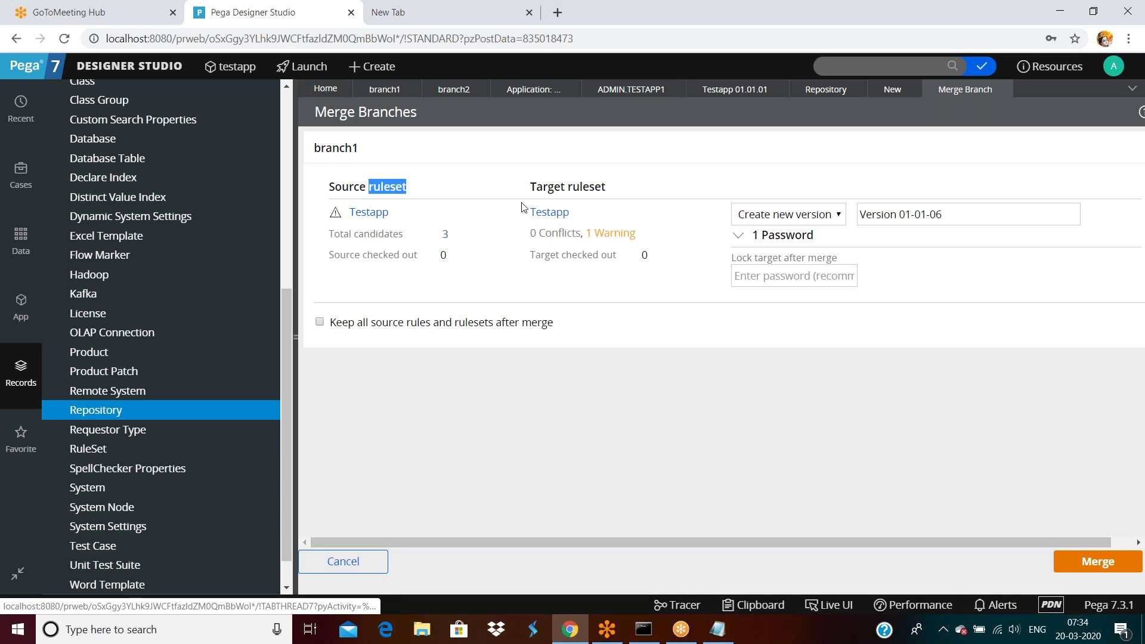
{"action": "triple_click", "coordinate": [566, 188]}
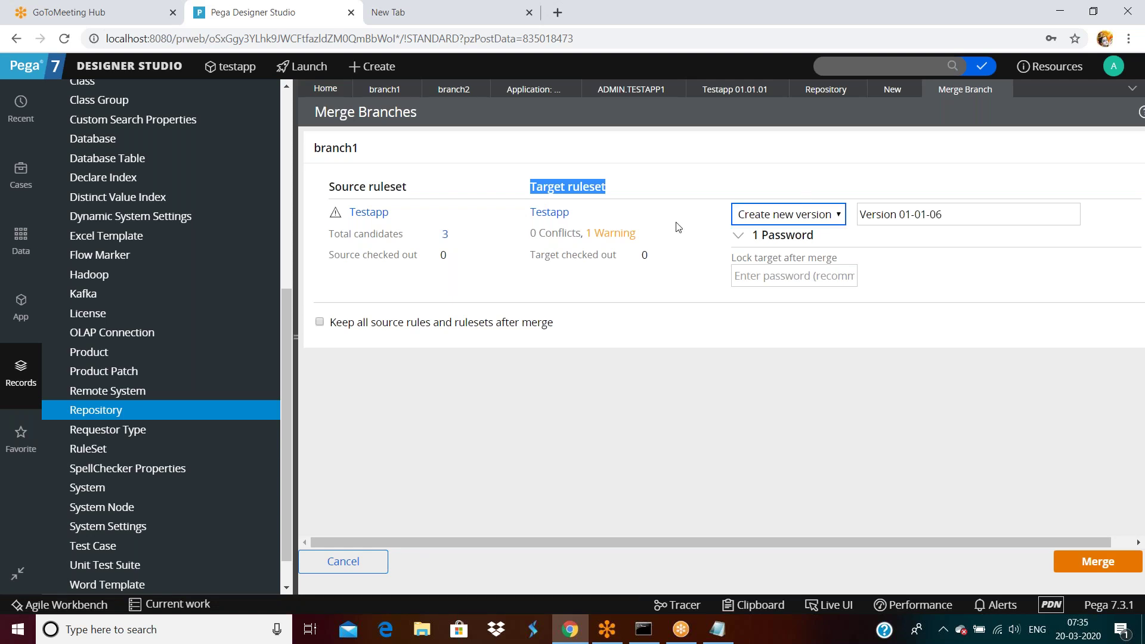
{"action": "left_click", "coordinate": [543, 213]}
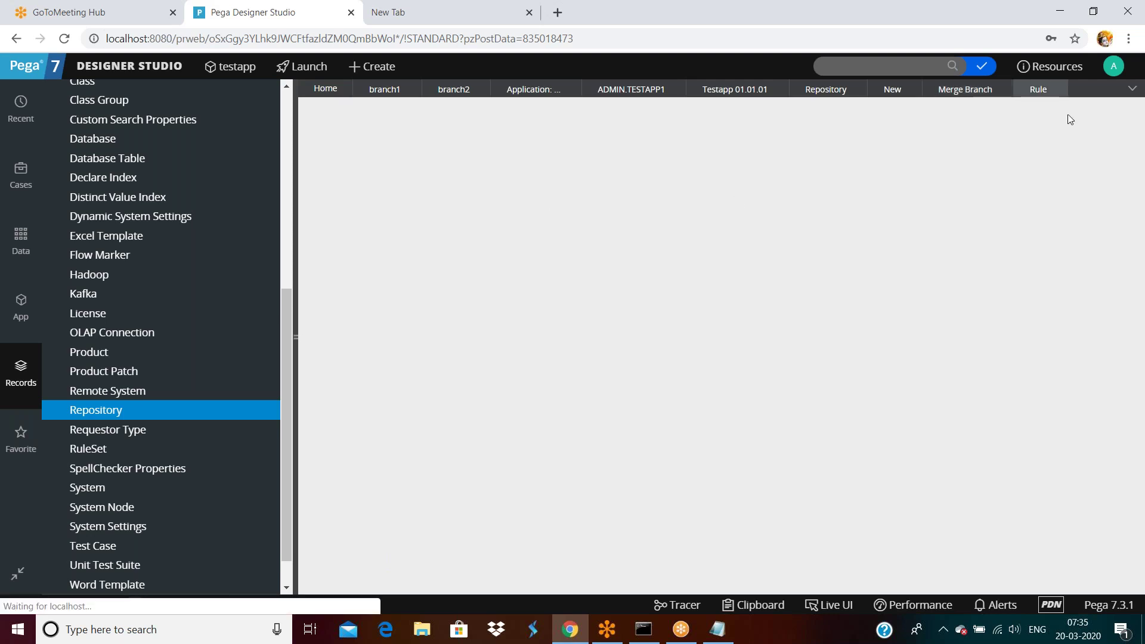
{"action": "mouse_move", "coordinate": [1059, 89]}
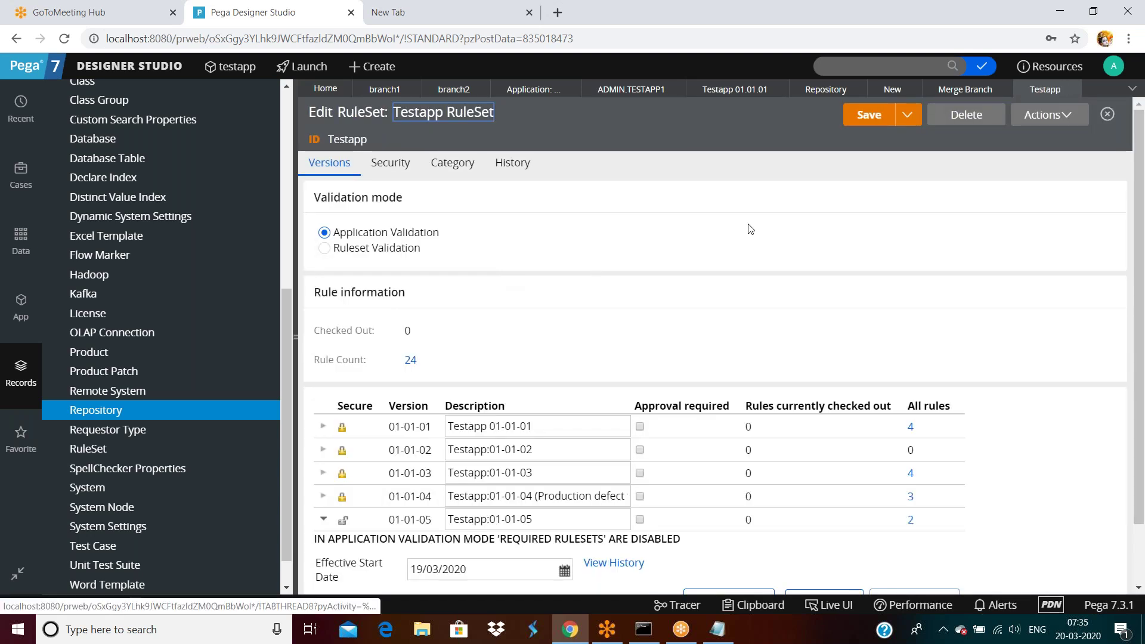
{"action": "left_click", "coordinate": [954, 91]}
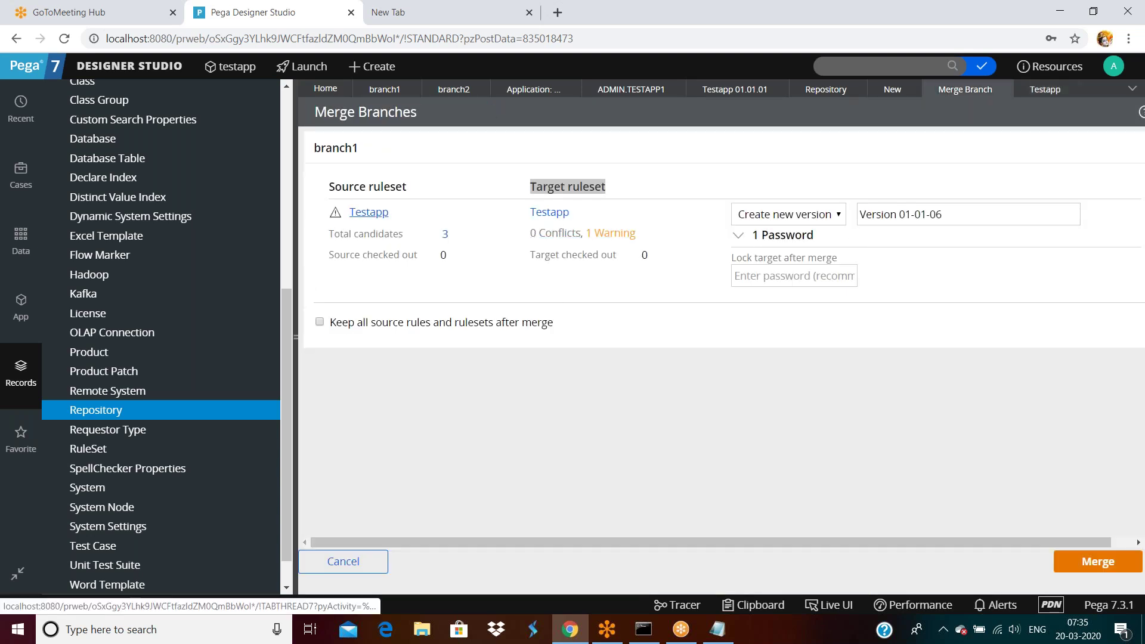
Step: Accept new version 01-01-06, keep all source rules and rulesets, and start the merge
{"action": "left_click", "coordinate": [951, 214]}
{"action": "triple_click", "coordinate": [951, 214]}
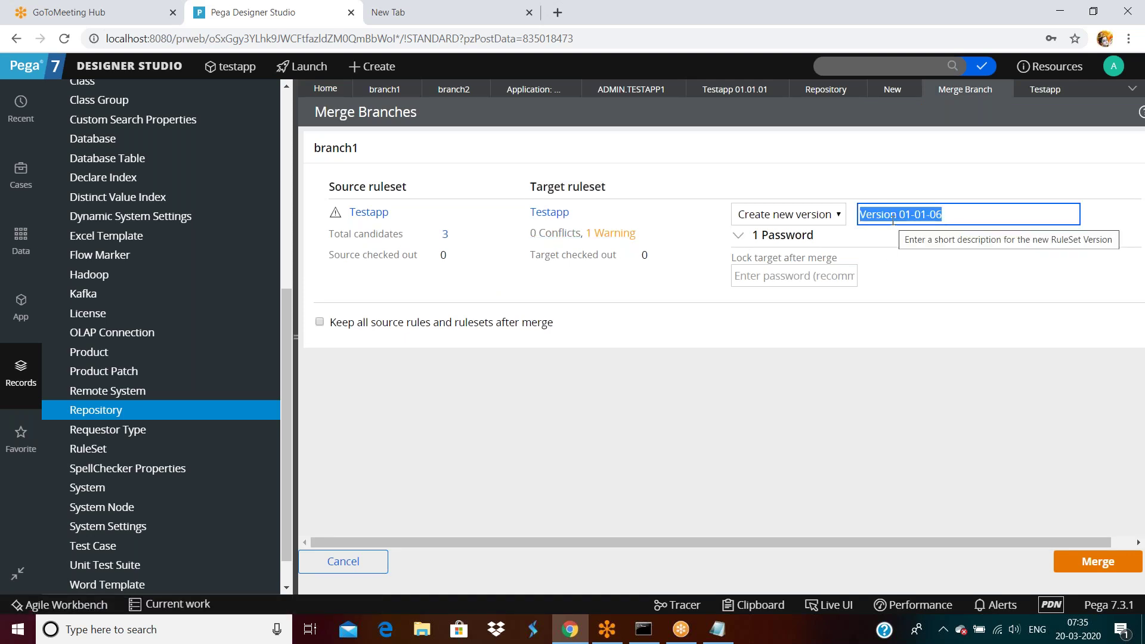
{"action": "left_click", "coordinate": [956, 213]}
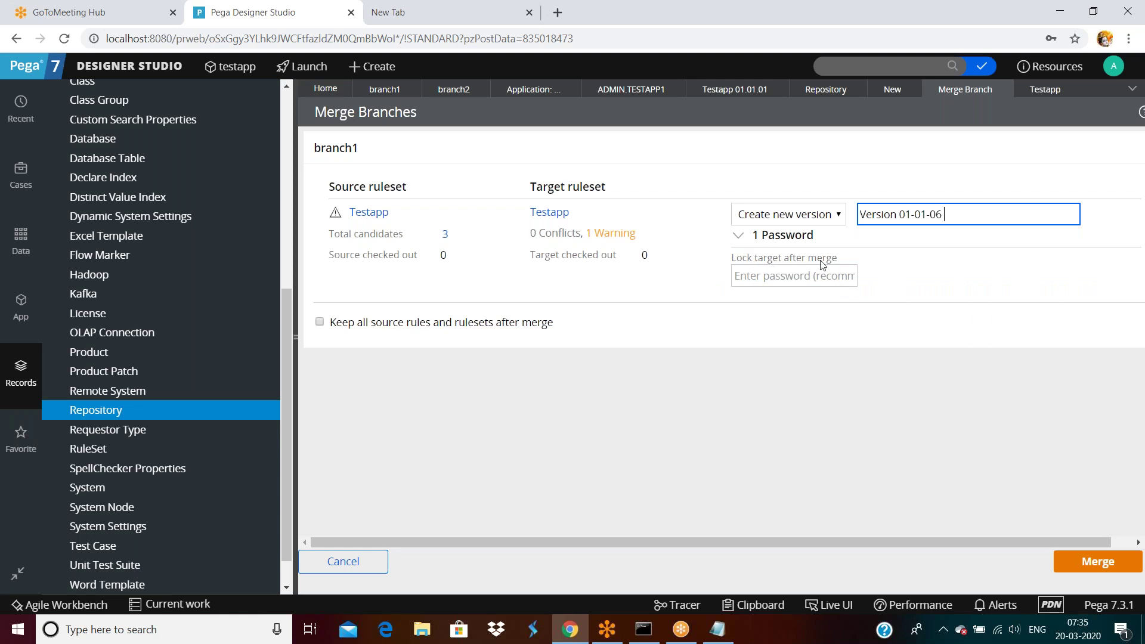
{"action": "left_click", "coordinate": [821, 276]}
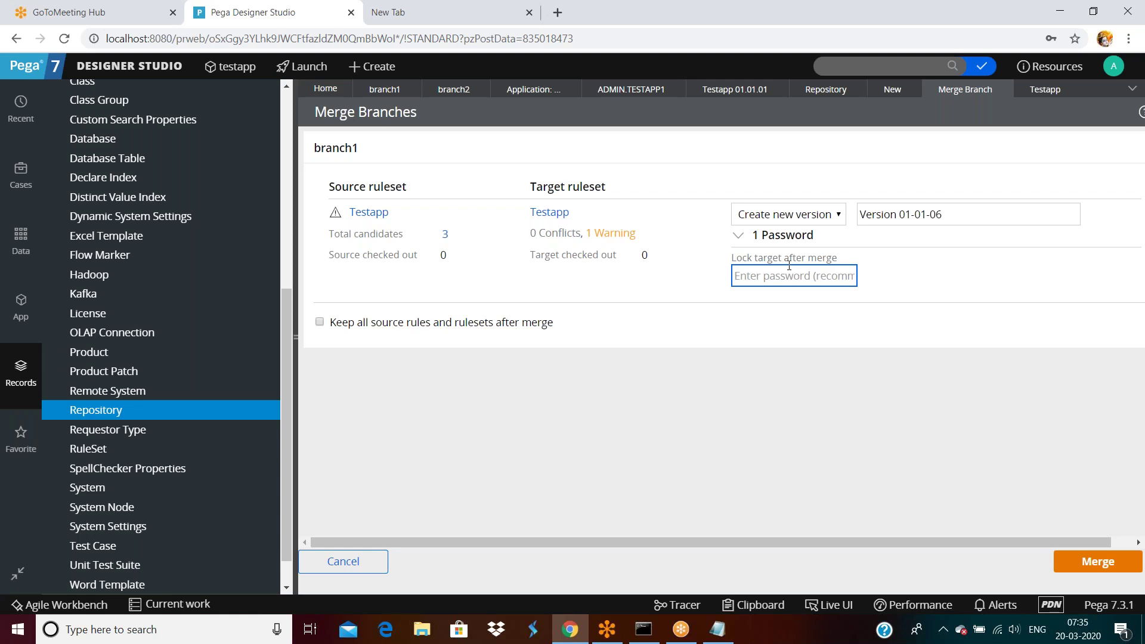
{"action": "left_click", "coordinate": [958, 215]}
{"action": "left_click", "coordinate": [796, 278]}
{"action": "left_click", "coordinate": [320, 322]}
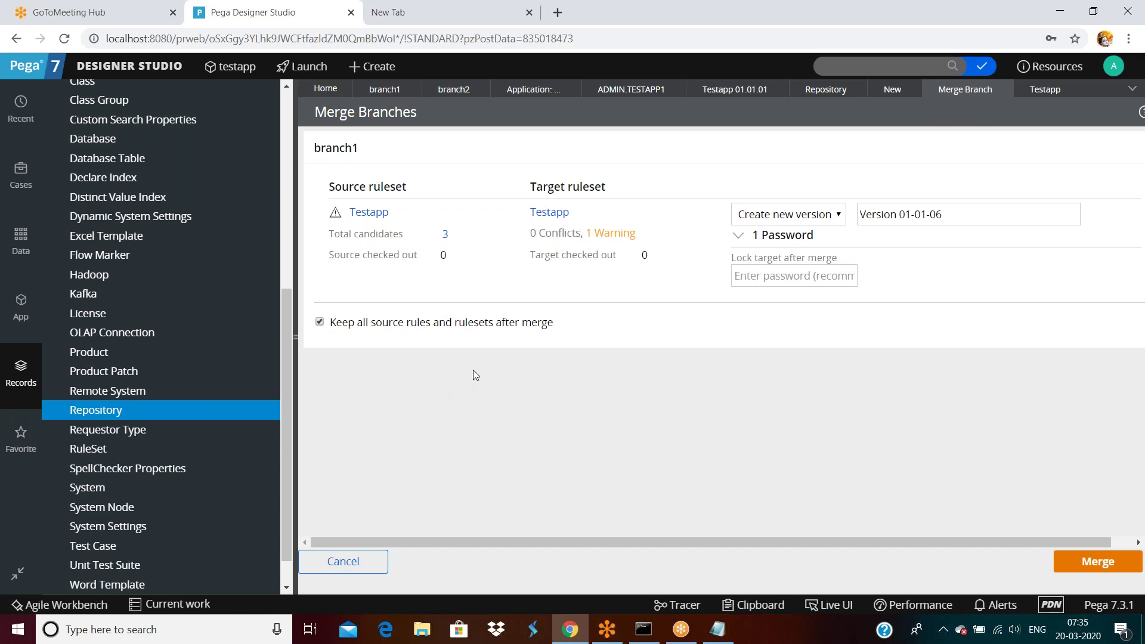
{"action": "left_click", "coordinate": [1098, 562]}
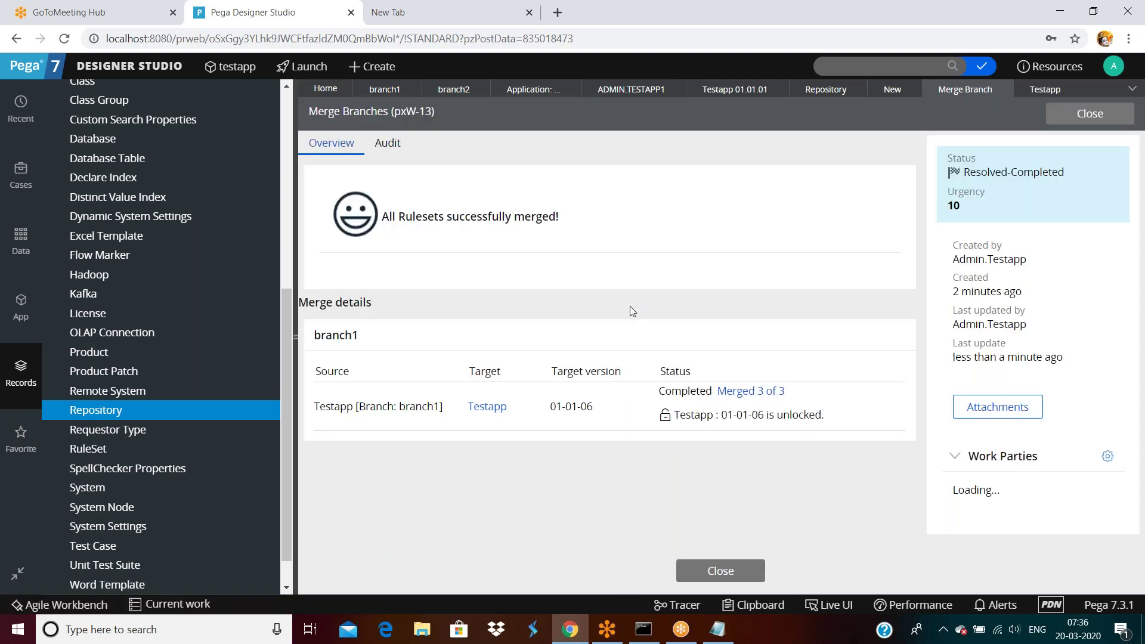
Step: Review the 'All Rulesets successfully merged!' summary for Testapp 01-01-06 and close it
{"action": "left_click_drag", "start_coordinate": [405, 219], "coordinate": [588, 209]}
{"action": "left_click", "coordinate": [657, 222]}
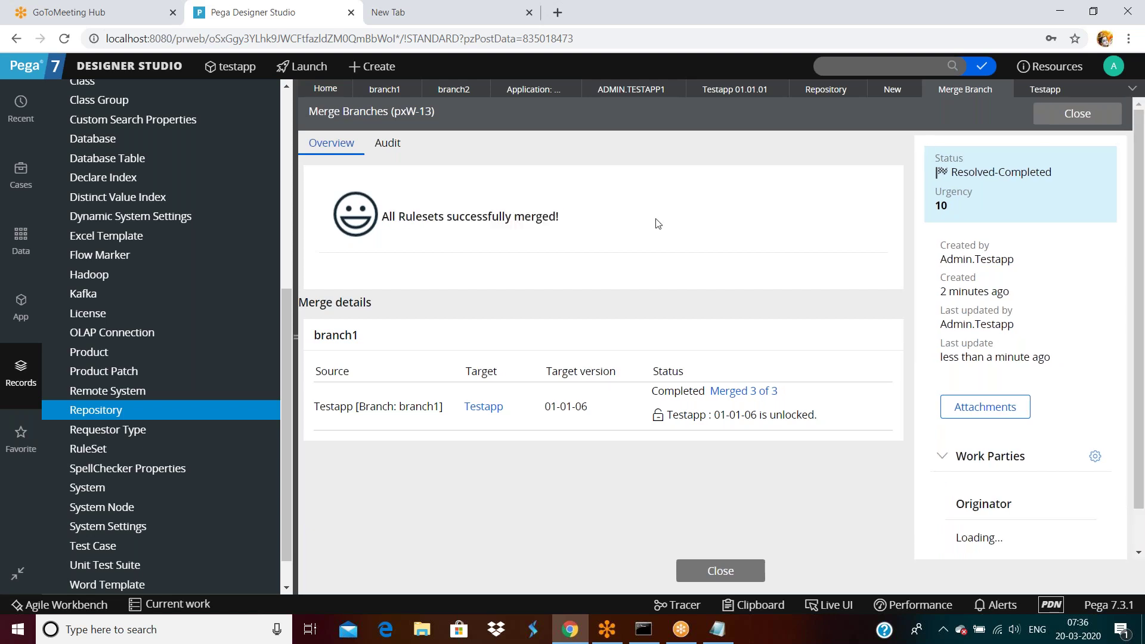
{"action": "left_click_drag", "start_coordinate": [409, 365], "coordinate": [672, 373]}
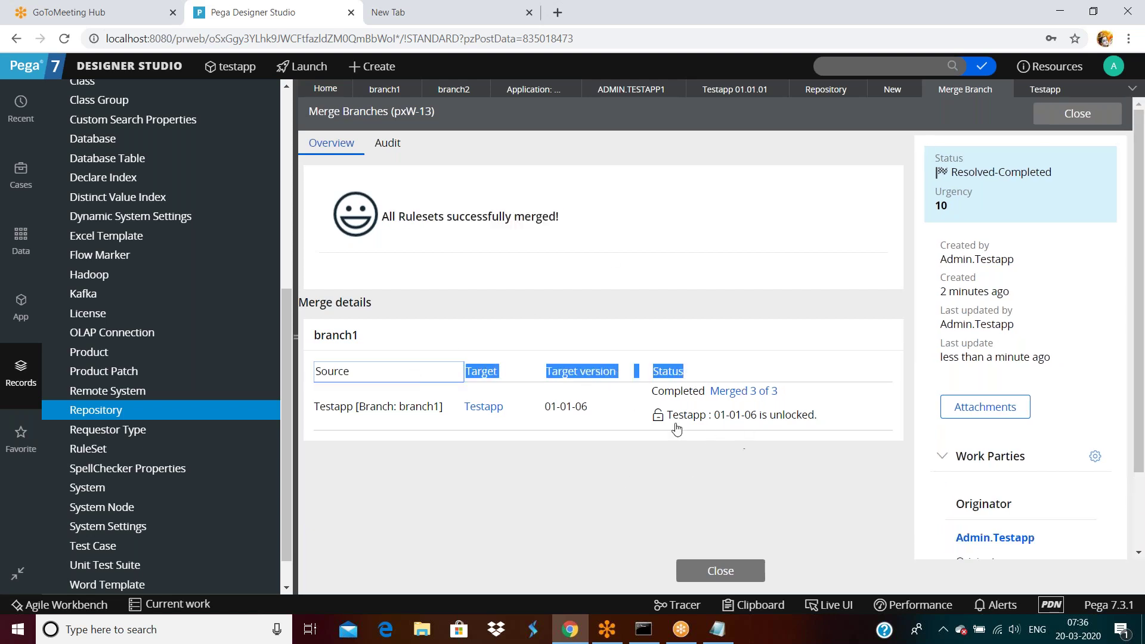
{"action": "left_click_drag", "start_coordinate": [943, 254], "coordinate": [1122, 301]}
{"action": "left_click", "coordinate": [1121, 301]}
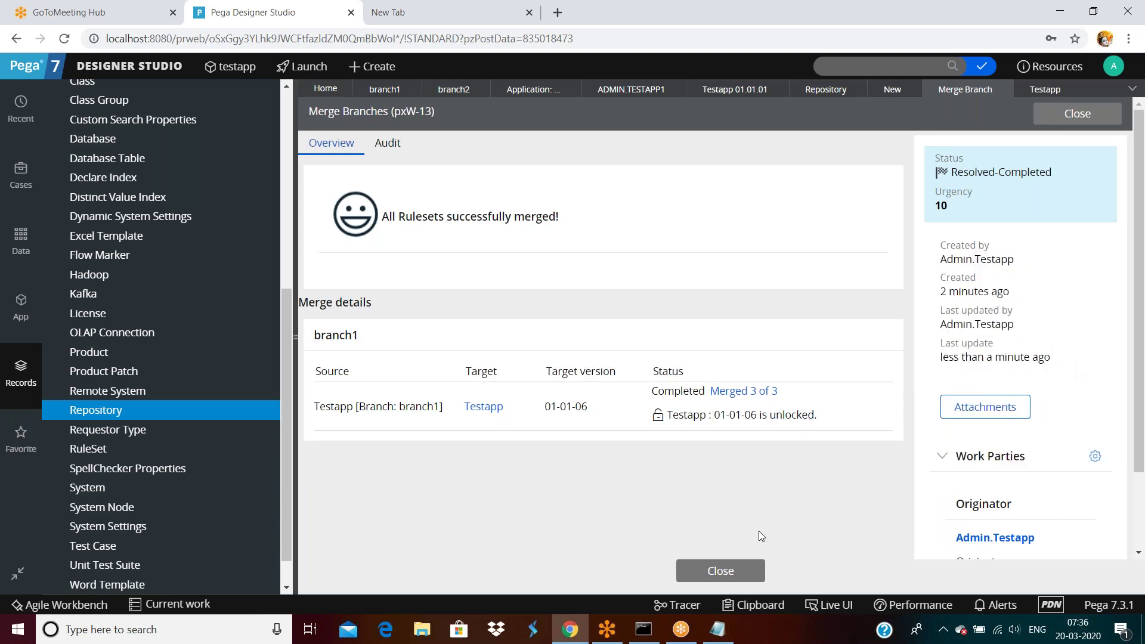
{"action": "left_click", "coordinate": [722, 570]}
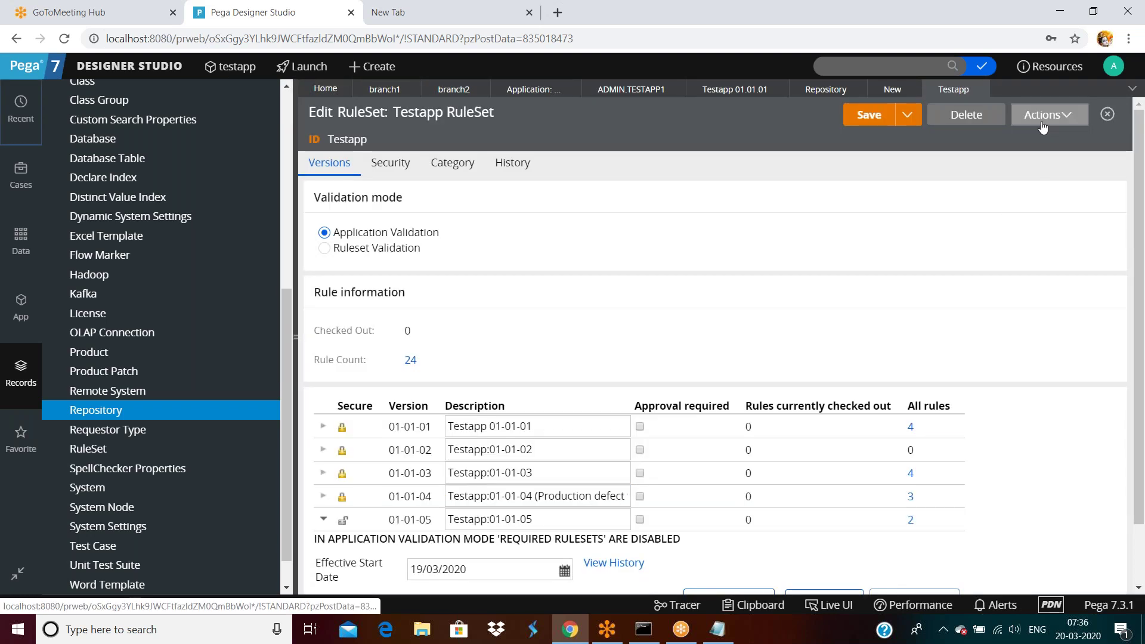
Step: Refresh the Testapp ruleset to show version 01-01-06, then refresh branch1's content
{"action": "left_click", "coordinate": [1047, 115]}
{"action": "left_click", "coordinate": [1021, 138]}
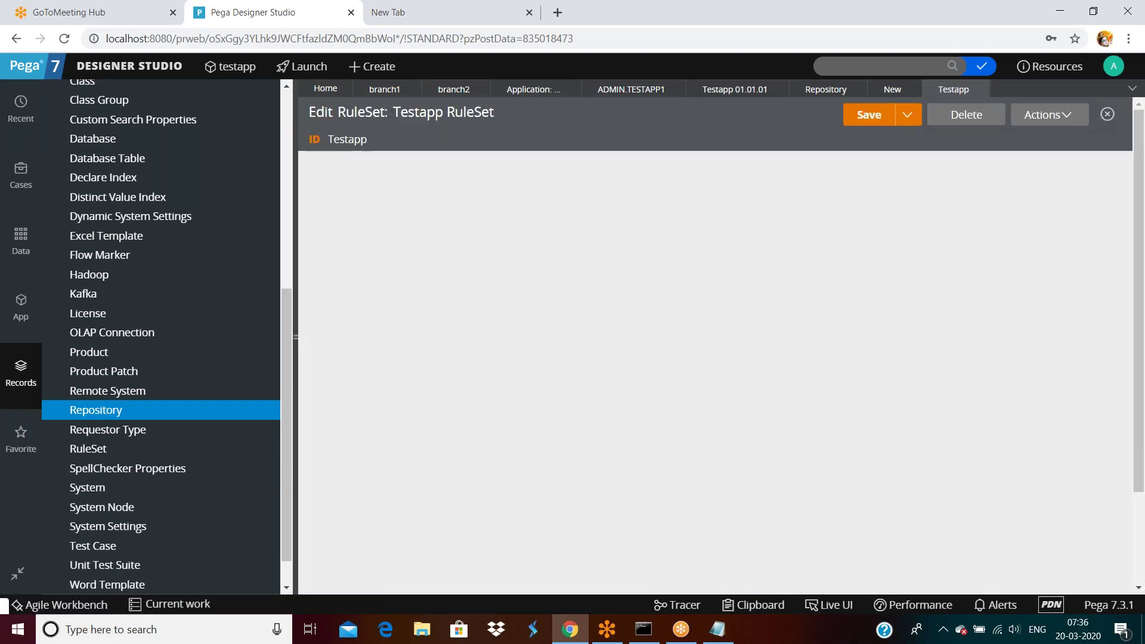
{"action": "scroll", "coordinate": [901, 441], "scroll_direction": "down", "scroll_amount": 2}
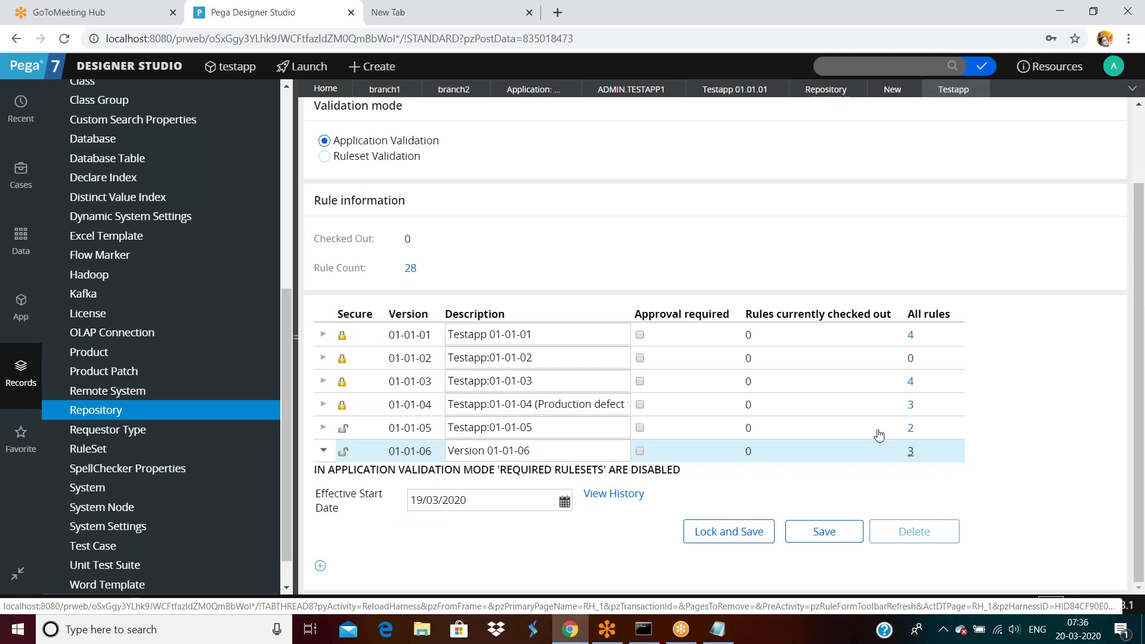
{"action": "left_click", "coordinate": [385, 89]}
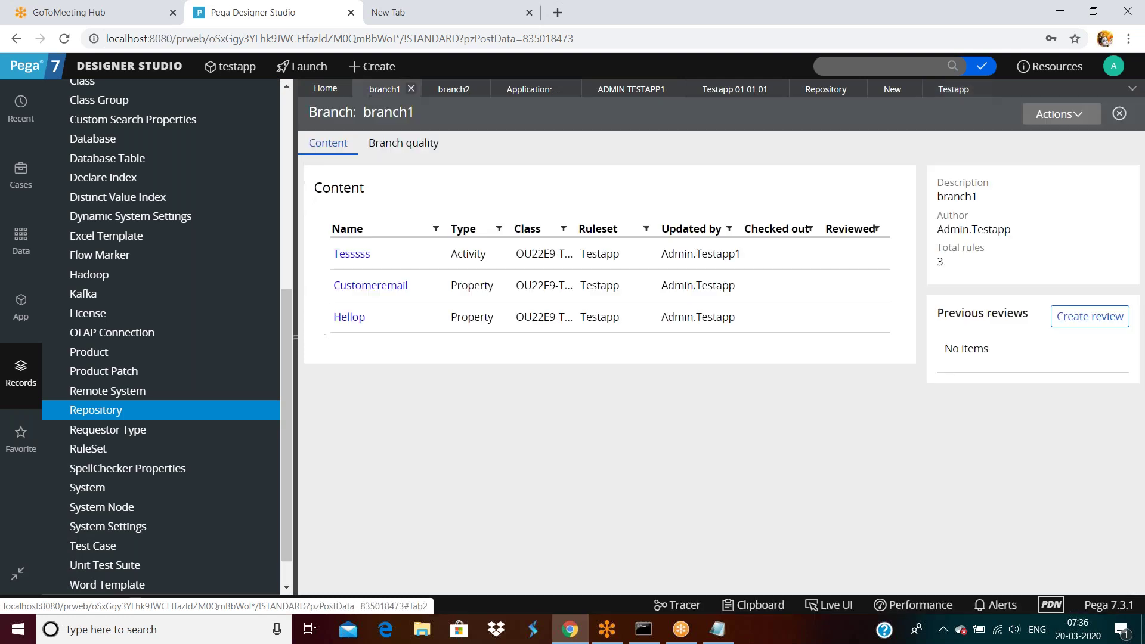
{"action": "left_click", "coordinate": [1060, 114]}
{"action": "left_click", "coordinate": [1020, 236]}
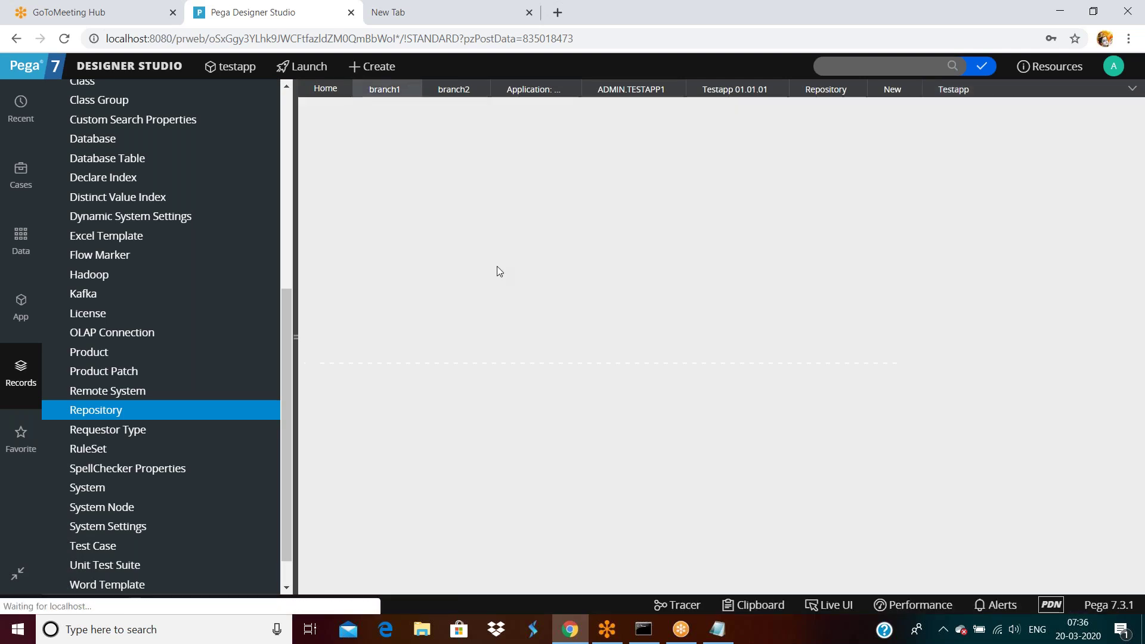
Step: Start merging branch2 and proceed to its Merge Branches wizard
{"action": "left_click", "coordinate": [441, 93]}
{"action": "left_click", "coordinate": [1064, 114]}
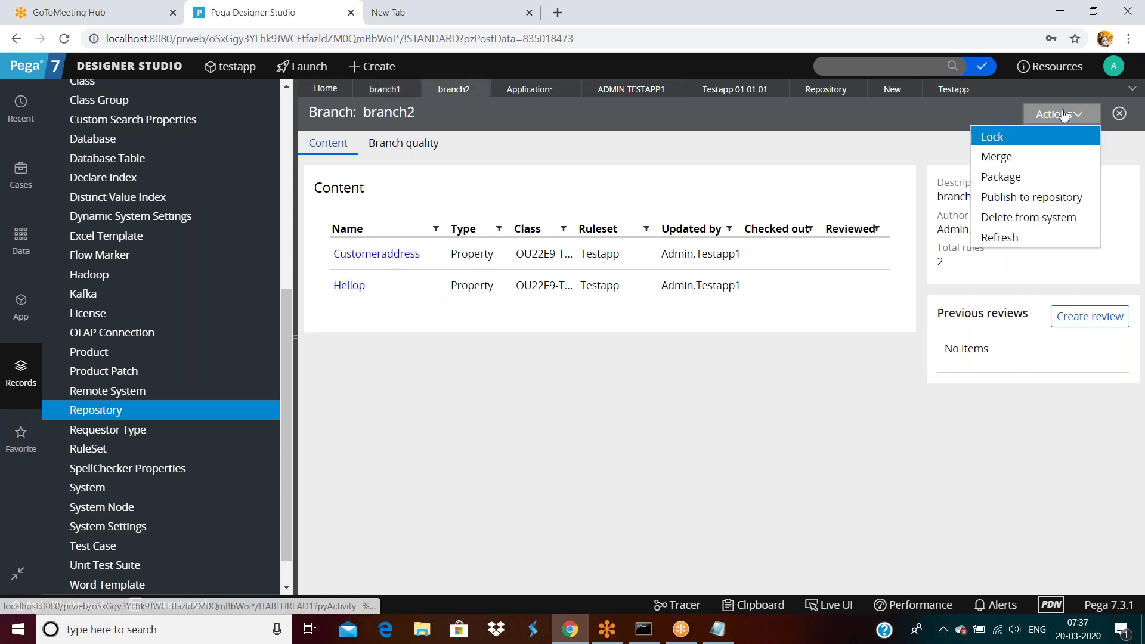
{"action": "left_click", "coordinate": [996, 153]}
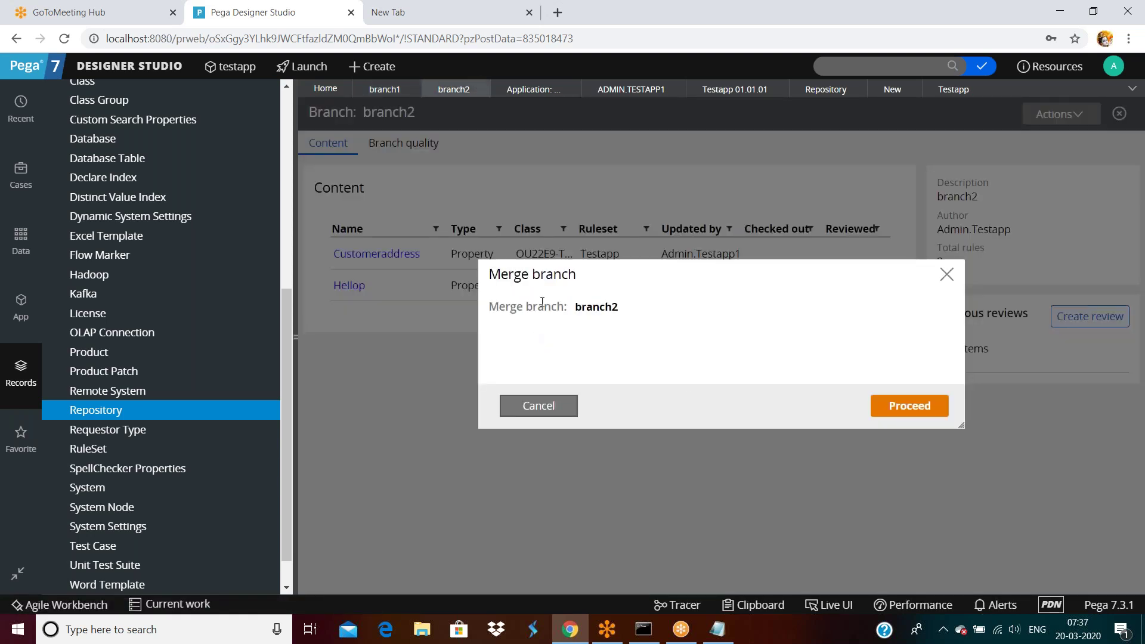
{"action": "left_click", "coordinate": [903, 410]}
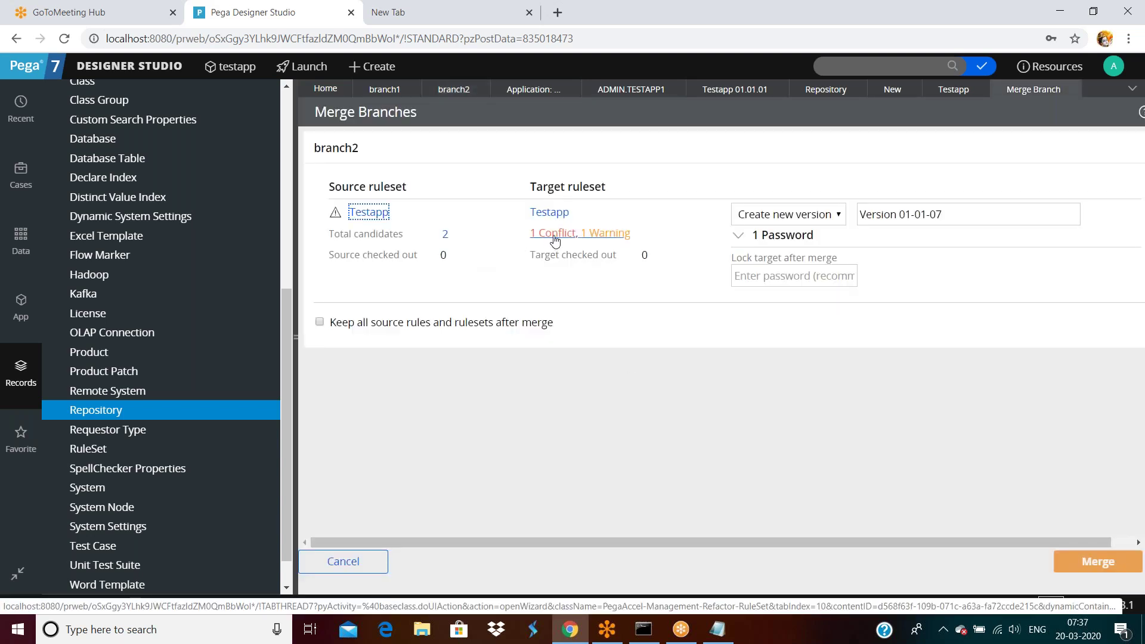
{"action": "left_click", "coordinate": [555, 239]}
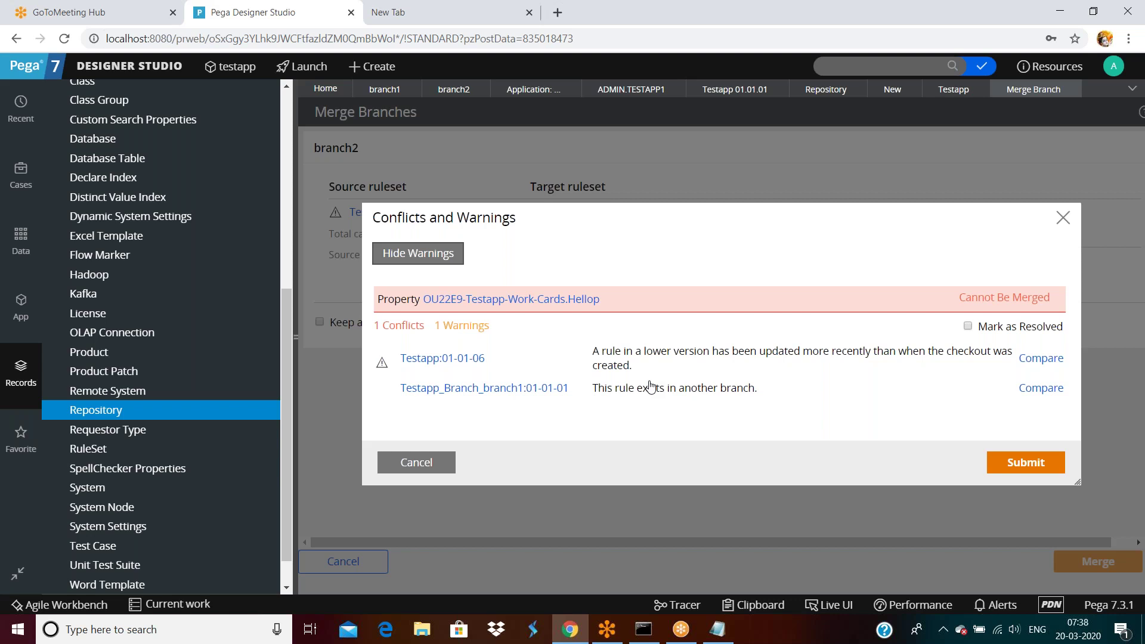
{"action": "left_click", "coordinate": [411, 462]}
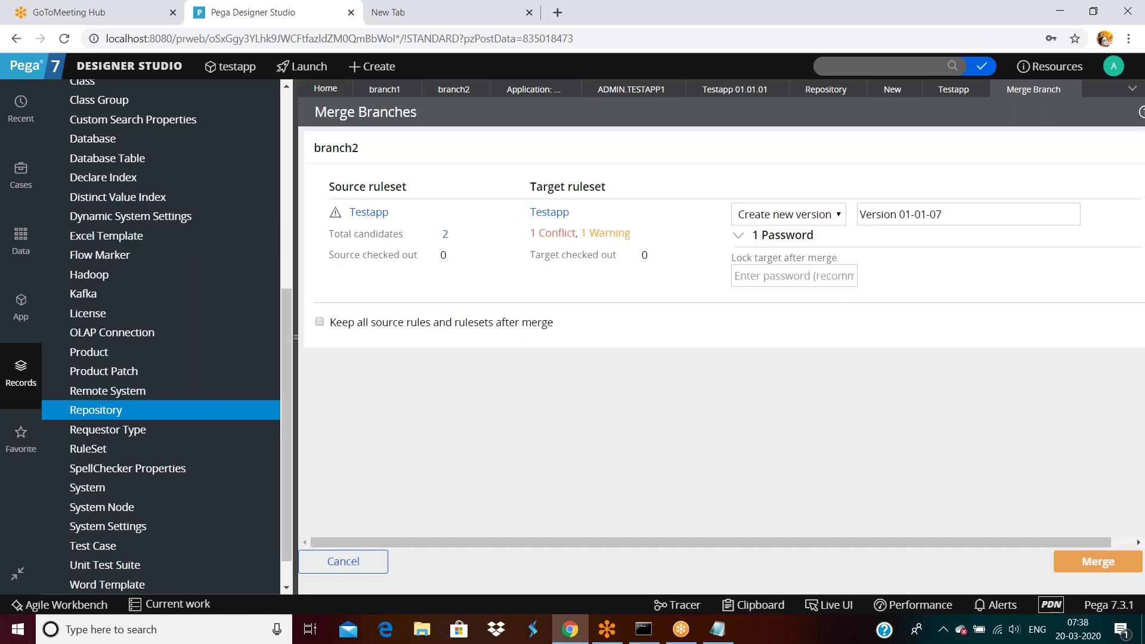
Step: Check branch1's Hellop advanced settings, with Expected length 5, then close it
{"action": "left_click", "coordinate": [385, 89]}
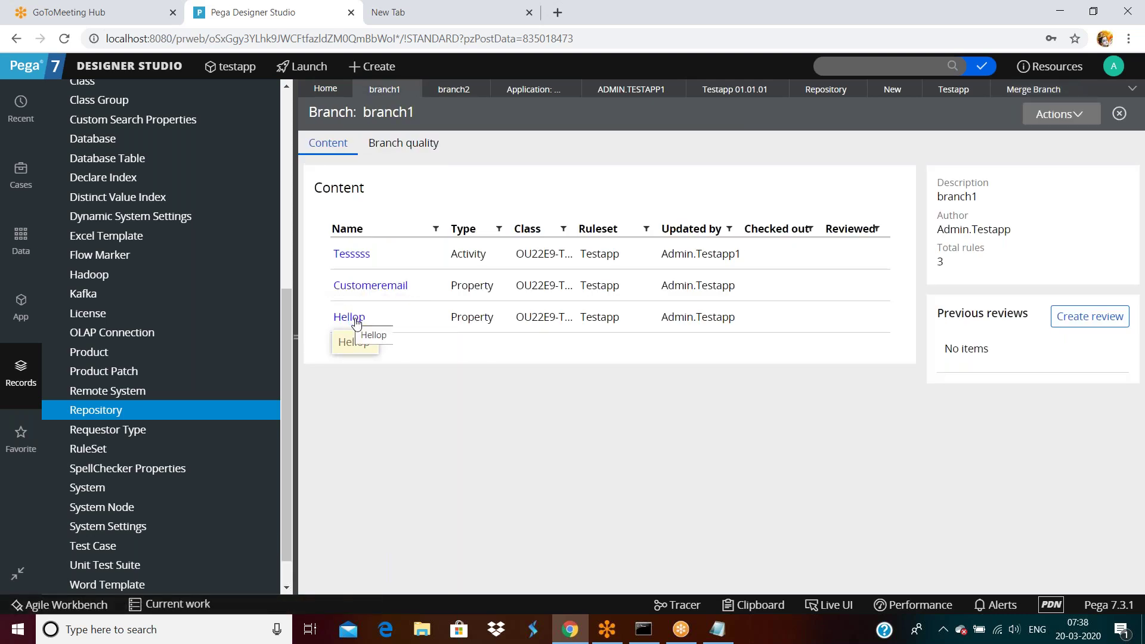
{"action": "left_click", "coordinate": [352, 318]}
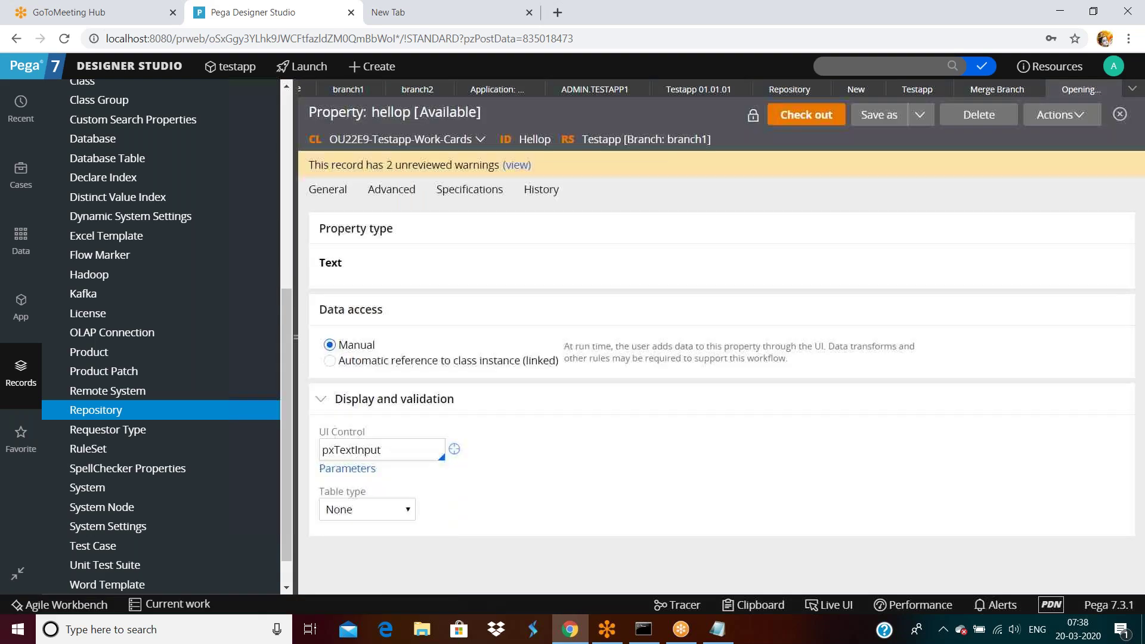
{"action": "left_click", "coordinate": [392, 189]}
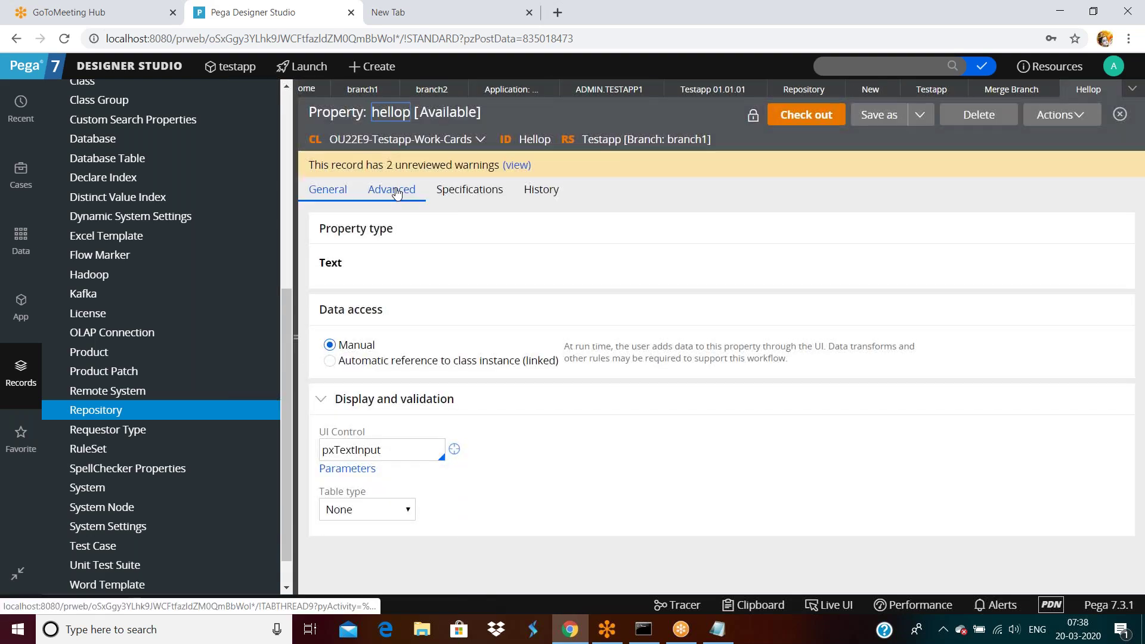
{"action": "left_click", "coordinate": [349, 284]}
{"action": "double_click", "coordinate": [348, 320]}
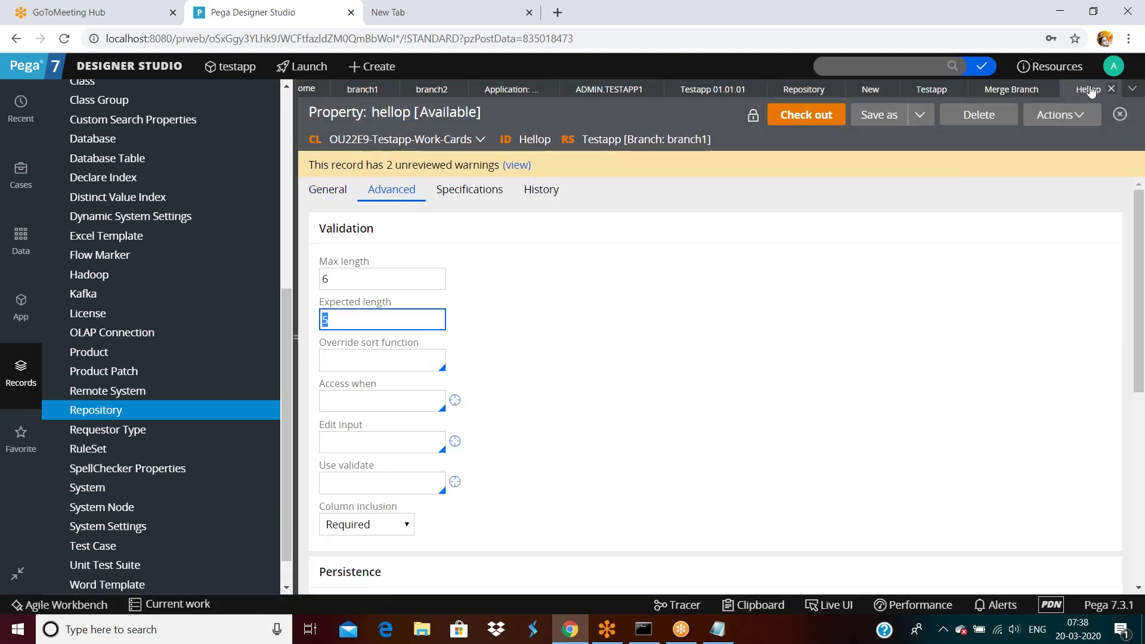
{"action": "left_click", "coordinate": [1113, 89]}
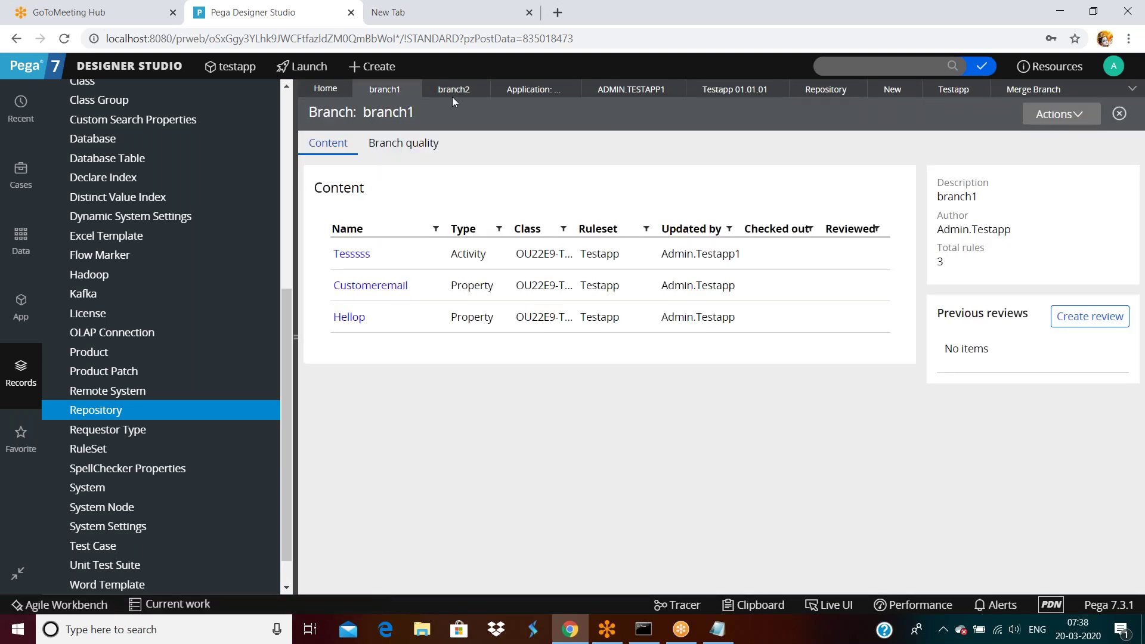
Step: Inspect branch2's Hellop advanced settings: Max length 12 and an empty Expected length
{"action": "left_click", "coordinate": [451, 89]}
{"action": "left_click", "coordinate": [356, 289]}
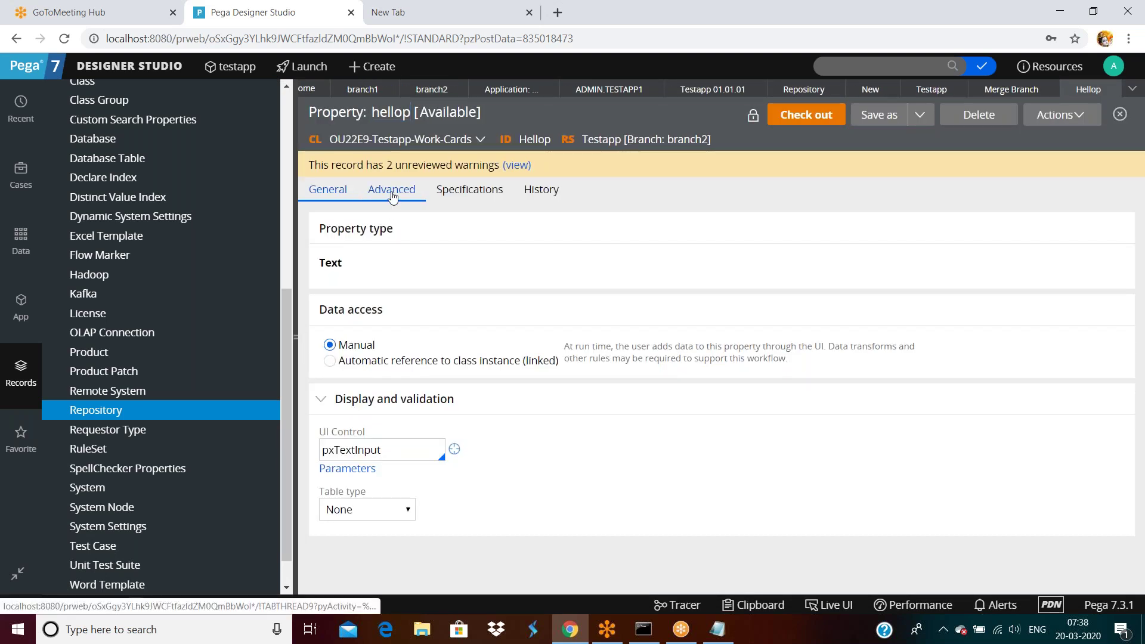
{"action": "left_click", "coordinate": [392, 196]}
{"action": "left_click", "coordinate": [378, 315]}
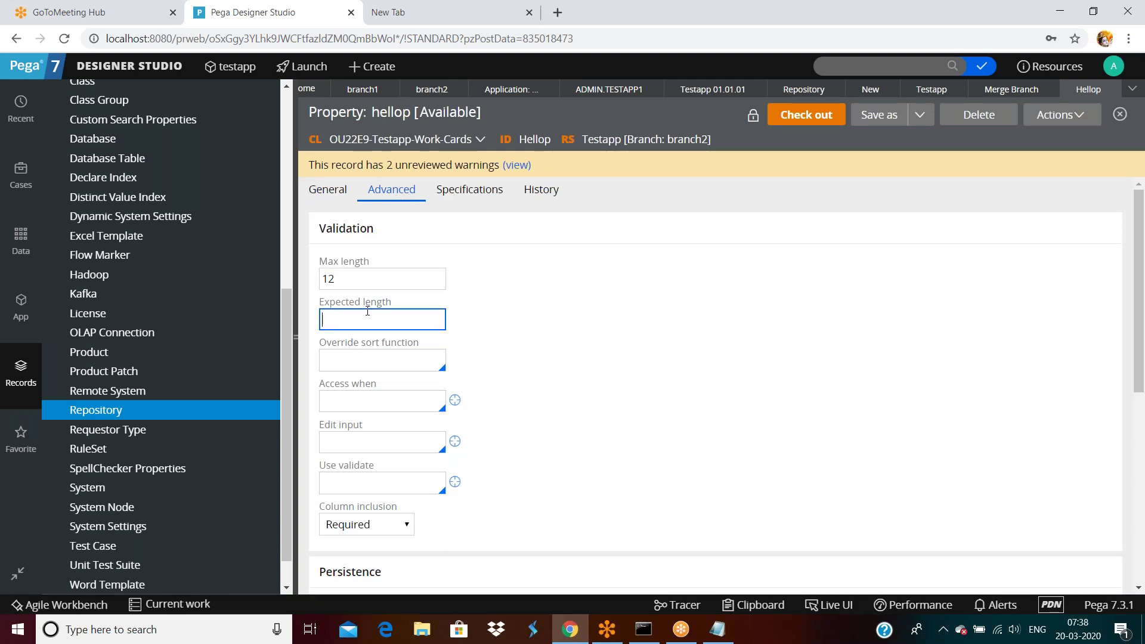
{"action": "double_click", "coordinate": [364, 284]}
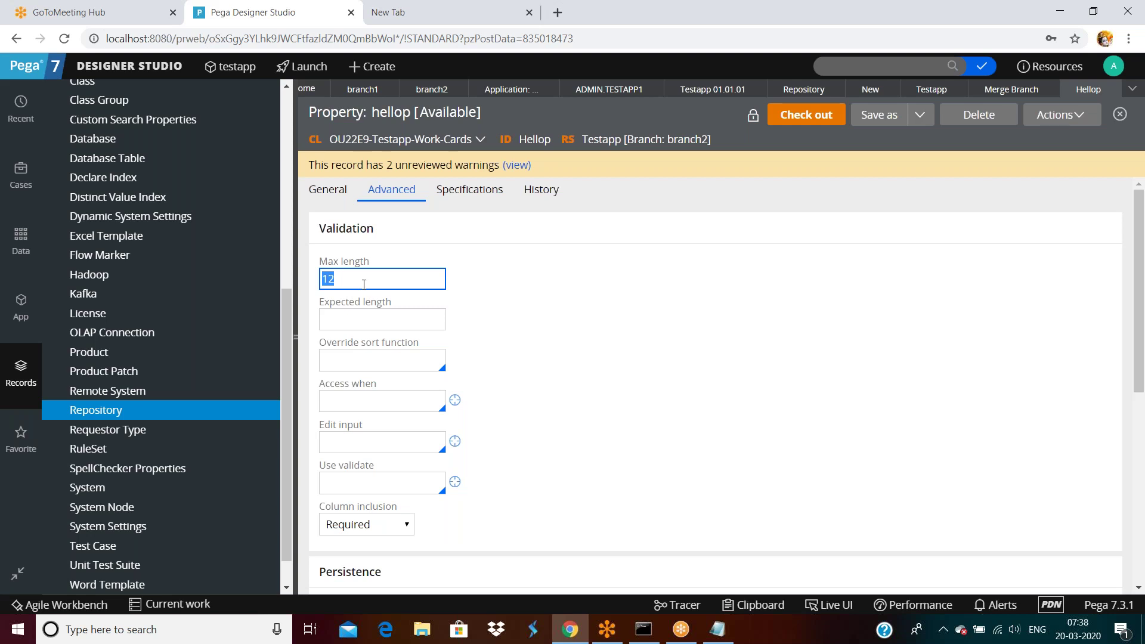
{"action": "left_click", "coordinate": [355, 321]}
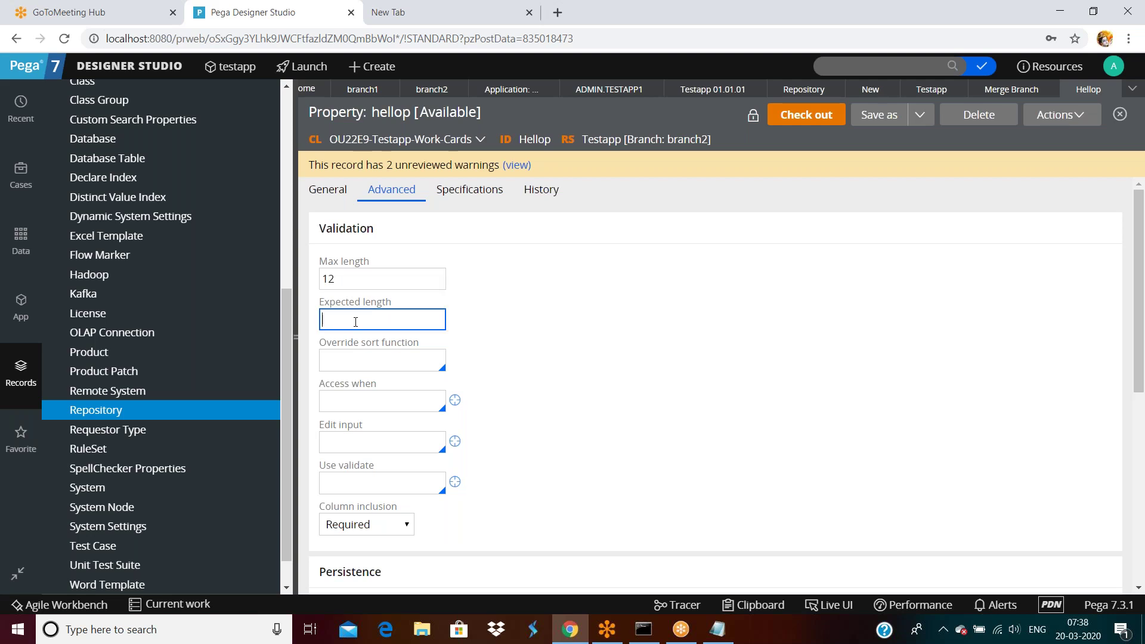
{"action": "double_click", "coordinate": [350, 279]}
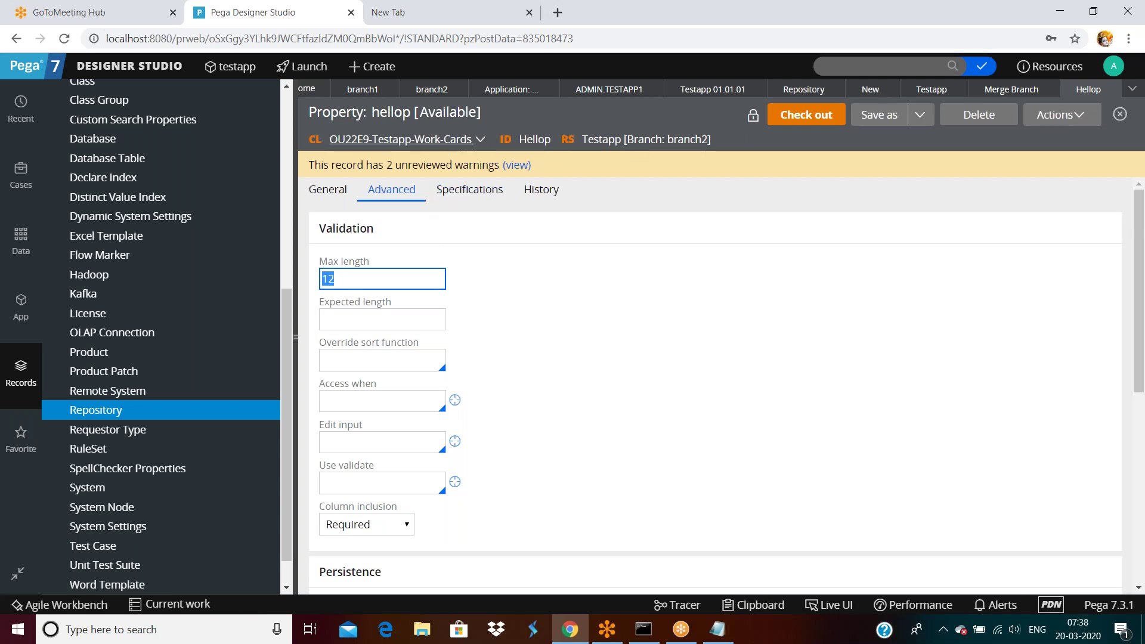
{"action": "left_click", "coordinate": [531, 138]}
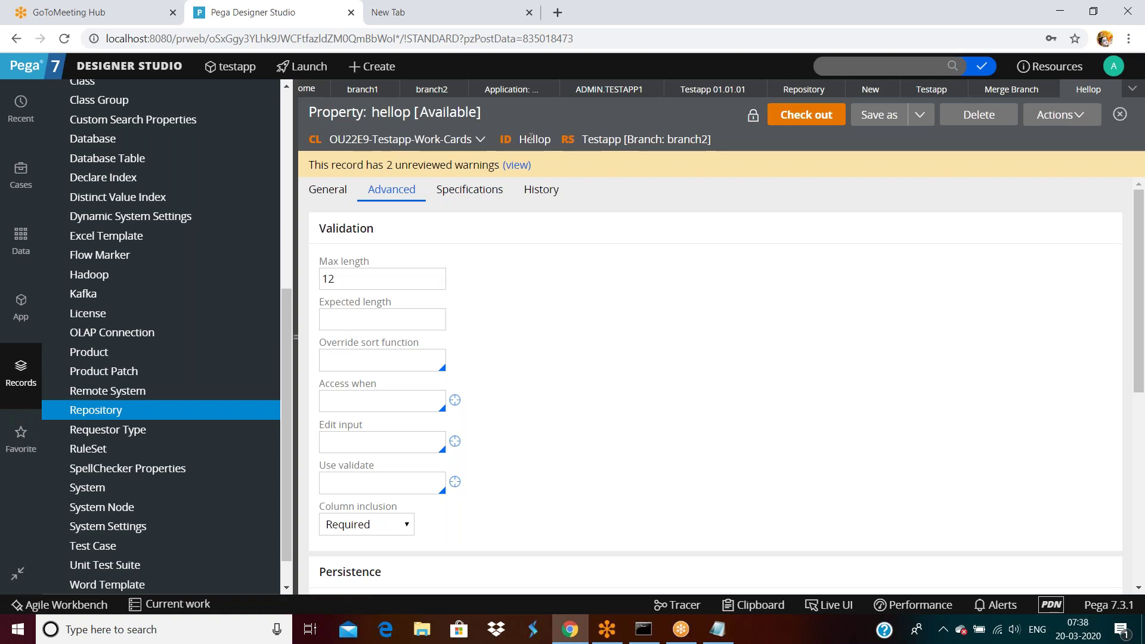
Step: Search for Hellop and view the Testapp 01-01-05 copy's Max length of 6
{"action": "left_click", "coordinate": [873, 66]}
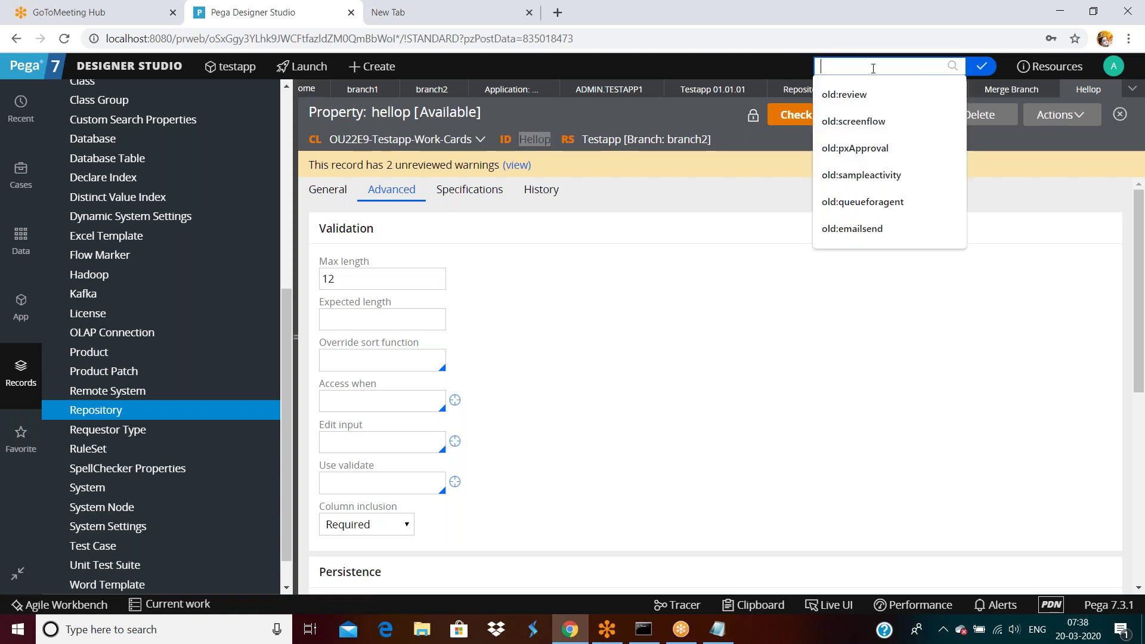
{"action": "type", "text": "Hellop"}
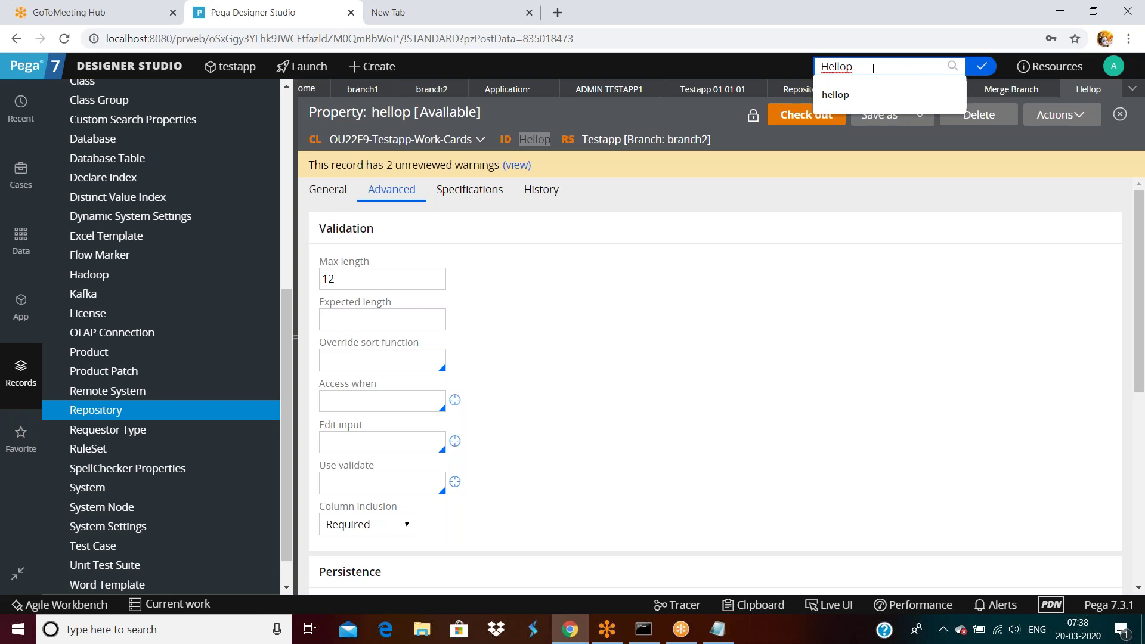
{"action": "key", "text": "Return"}
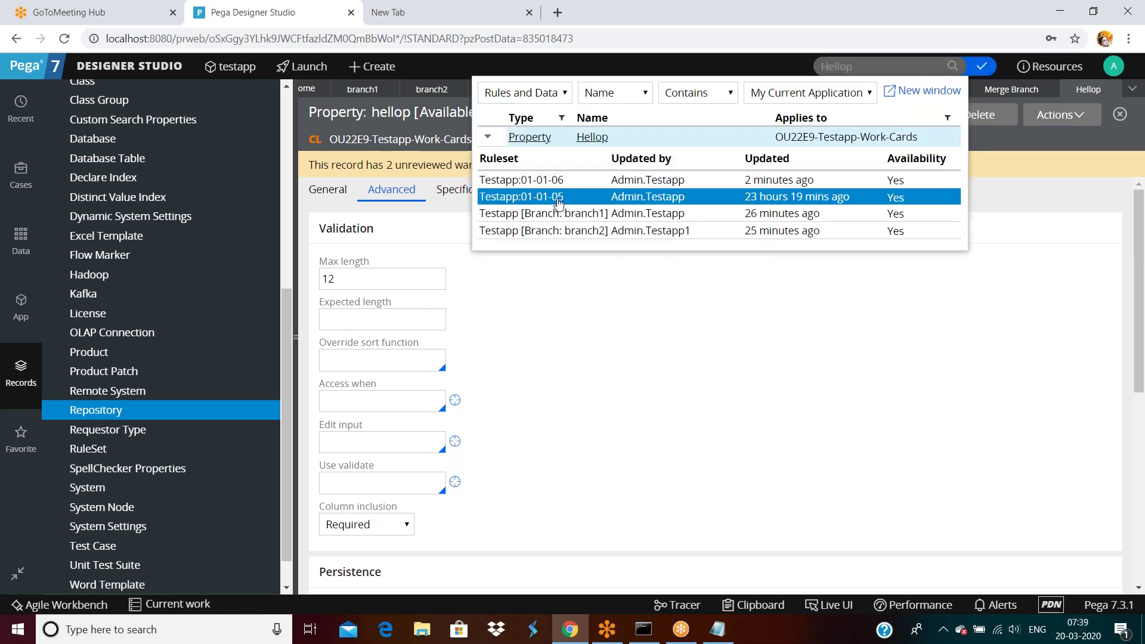
{"action": "left_click", "coordinate": [559, 206]}
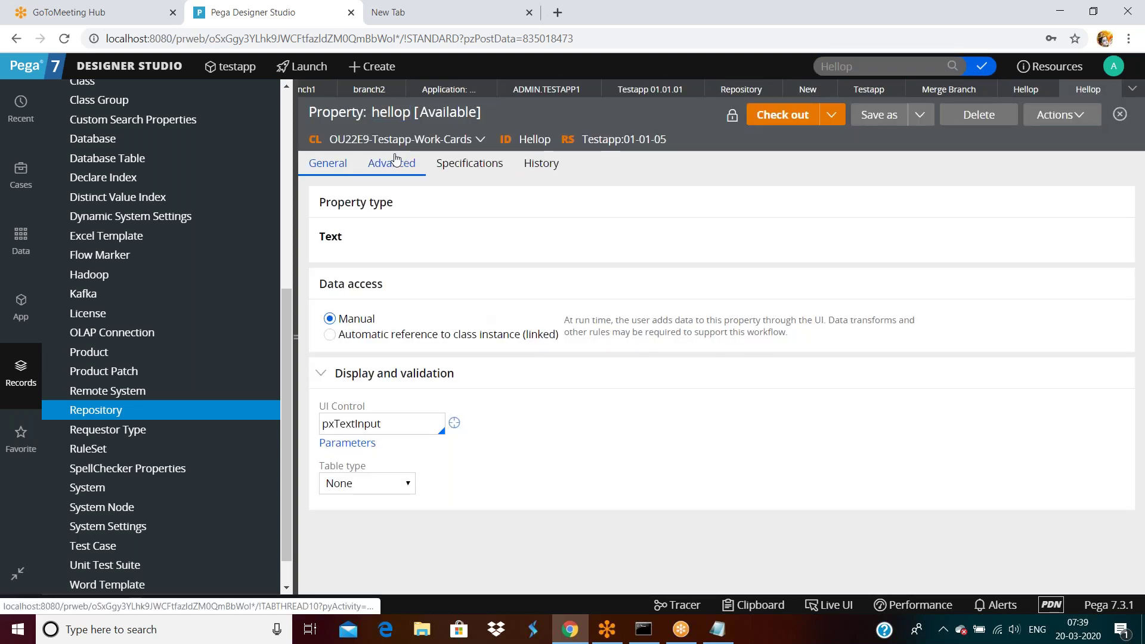
{"action": "left_click", "coordinate": [395, 162]}
{"action": "double_click", "coordinate": [357, 257]}
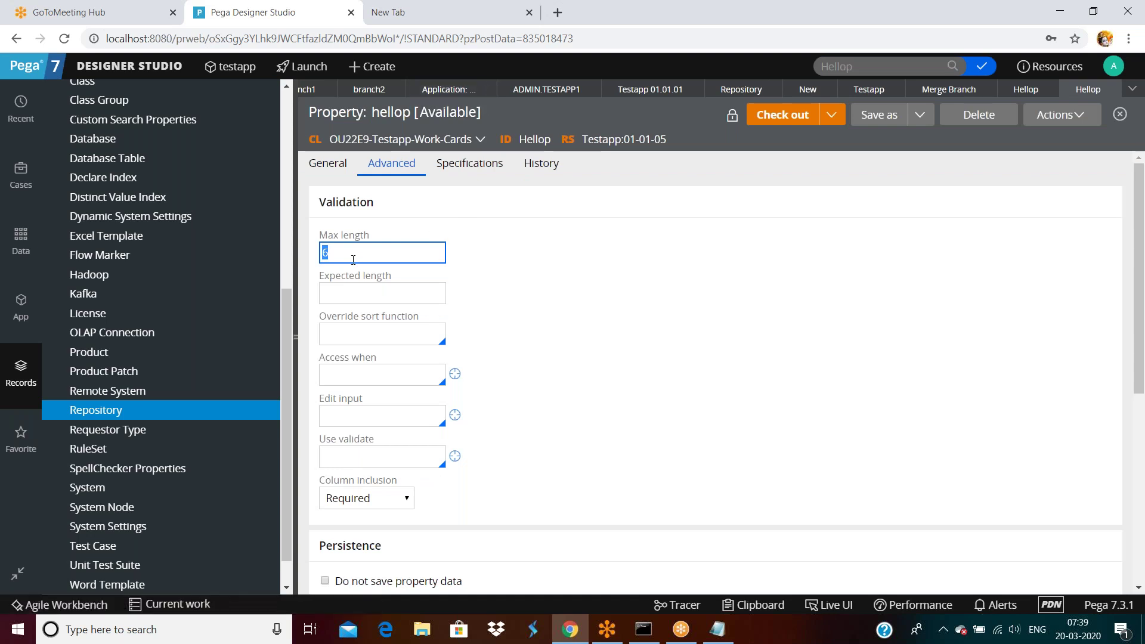
Step: Close the 01-01-05 copy and recheck branch2's Hellop Max length 12 and empty Expected length
{"action": "left_click", "coordinate": [1090, 91]}
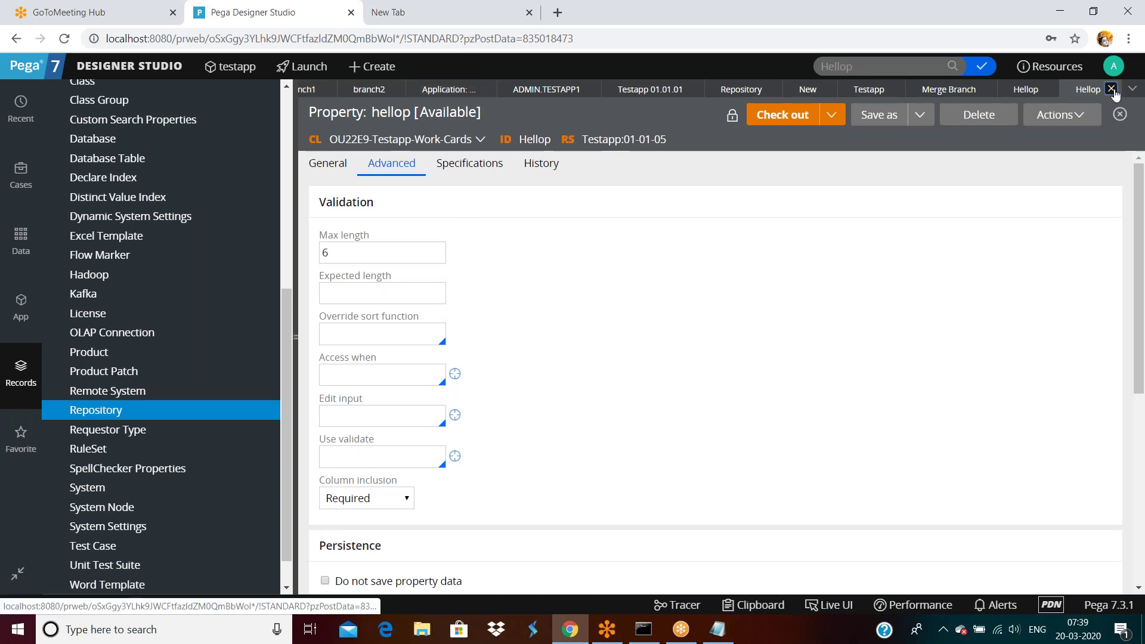
{"action": "left_click", "coordinate": [371, 278]}
{"action": "double_click", "coordinate": [371, 278]}
{"action": "left_click", "coordinate": [362, 319]}
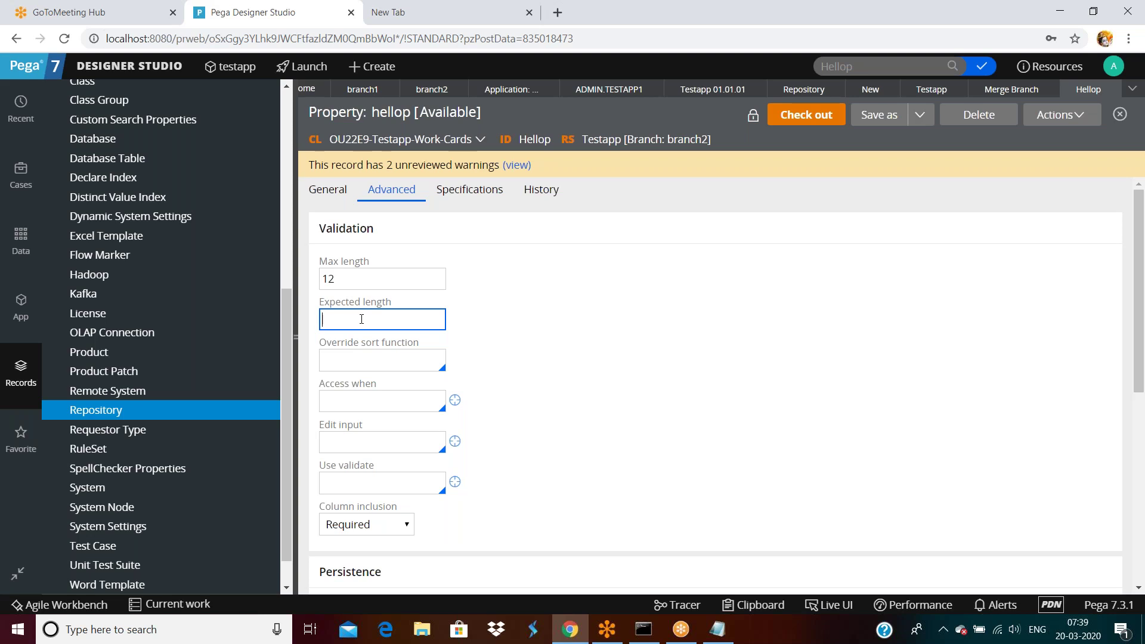
Step: Close branch2's Hellop and restart branch2's merge through to the Merge Branches page
{"action": "left_click", "coordinate": [1108, 90]}
{"action": "left_click", "coordinate": [1059, 114]}
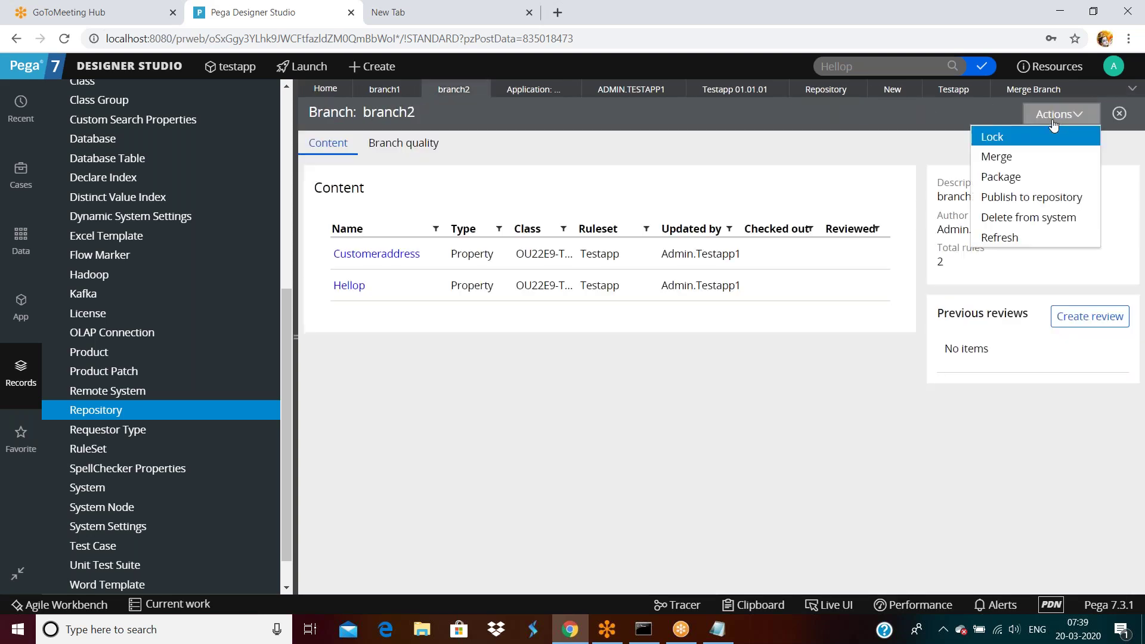
{"action": "left_click", "coordinate": [987, 157]}
{"action": "left_click", "coordinate": [895, 406]}
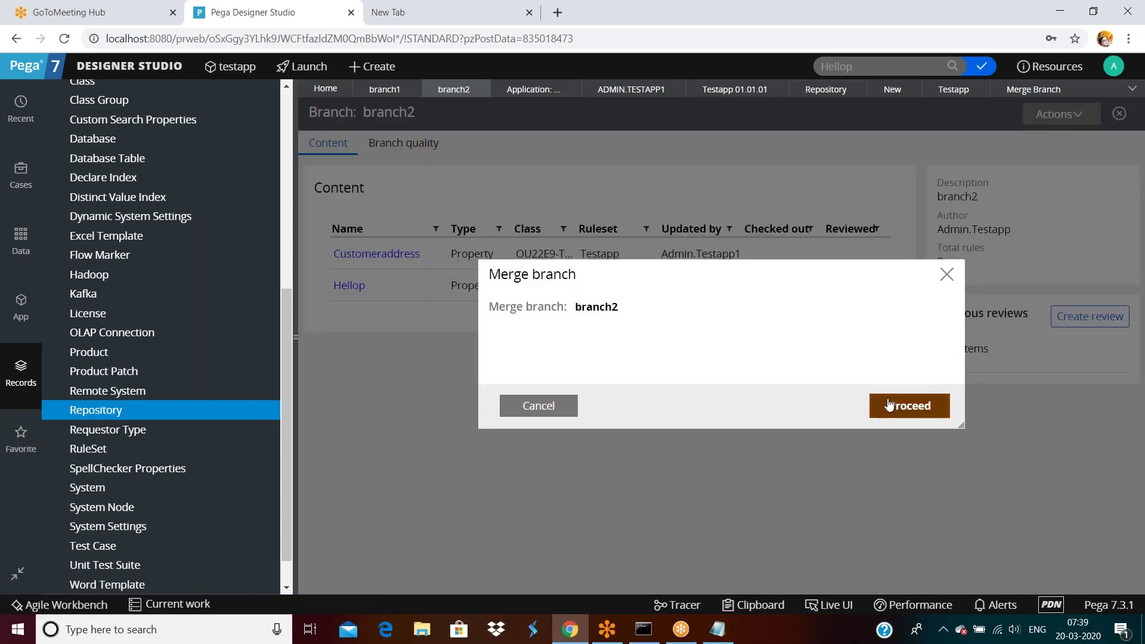
{"action": "left_click", "coordinate": [653, 194]}
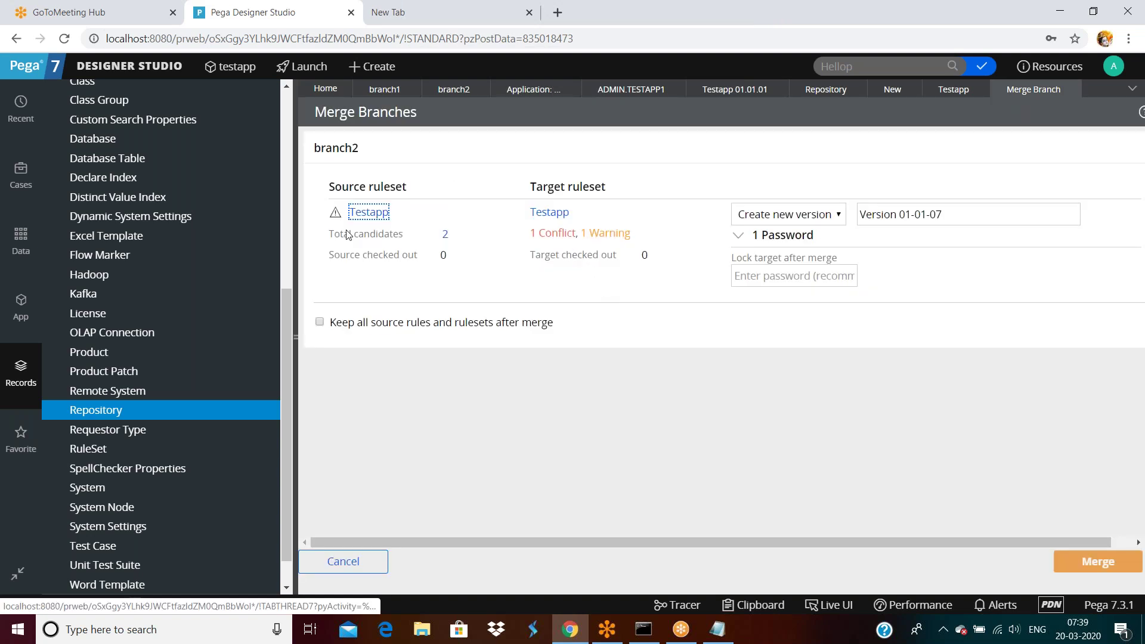
Step: Review the Hellop conflict and warning details, then cancel the merge
{"action": "left_click", "coordinate": [548, 236]}
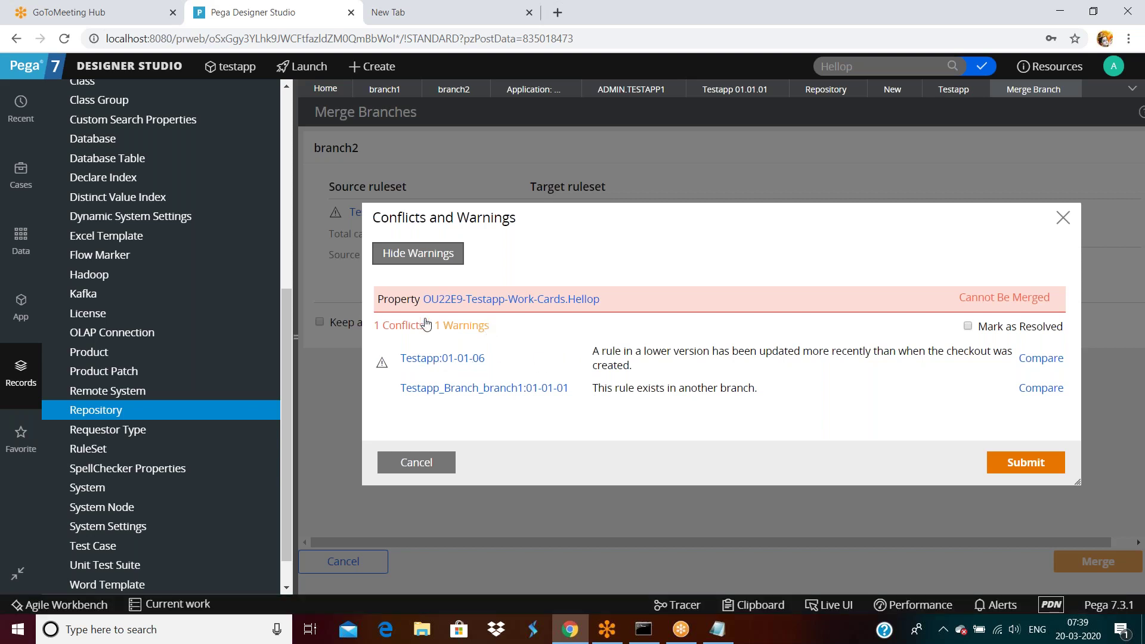
{"action": "left_click", "coordinate": [394, 307]}
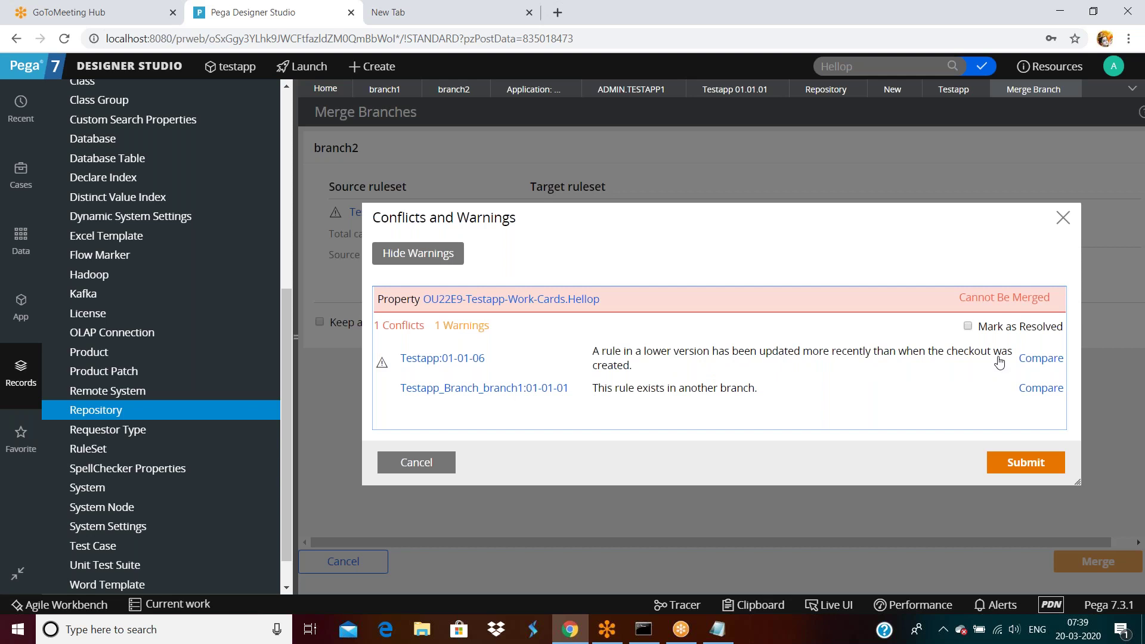
{"action": "left_click", "coordinate": [410, 464]}
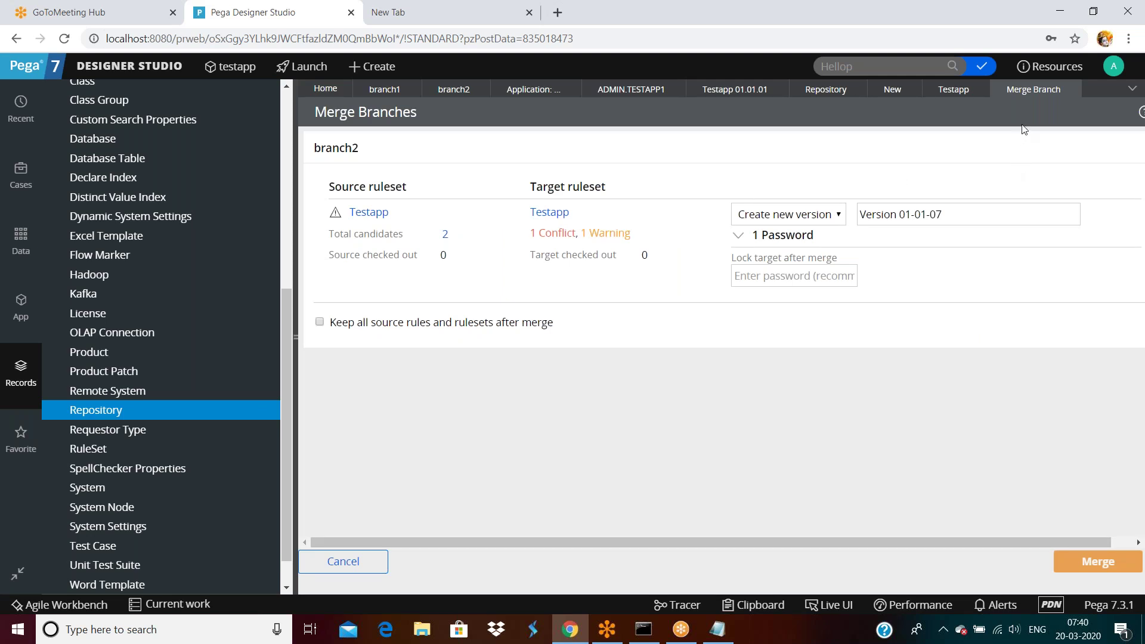
{"action": "left_click", "coordinate": [349, 567]}
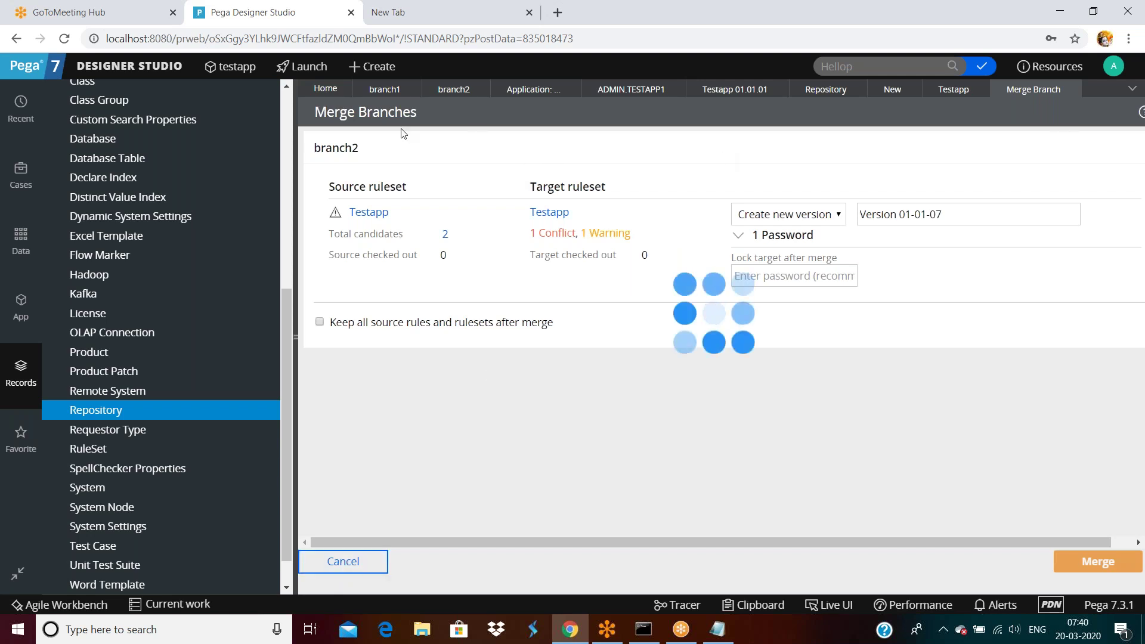
Step: Open branch2's Hellop advanced settings and inspect Max length 12 and Expected length
{"action": "left_click", "coordinate": [348, 286]}
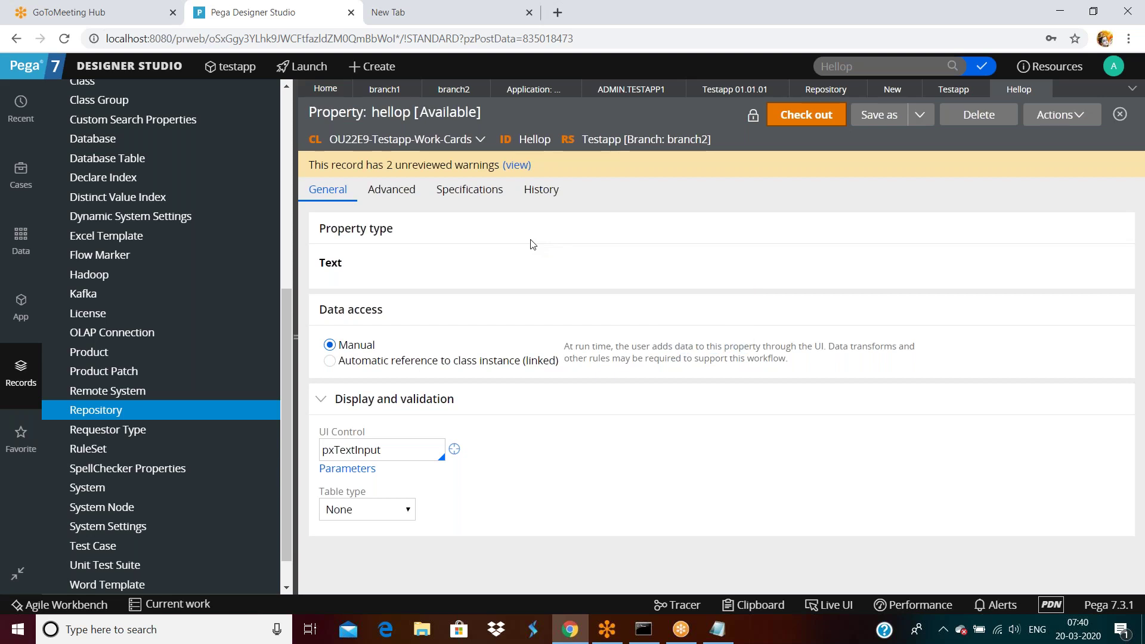
{"action": "left_click", "coordinate": [393, 190]}
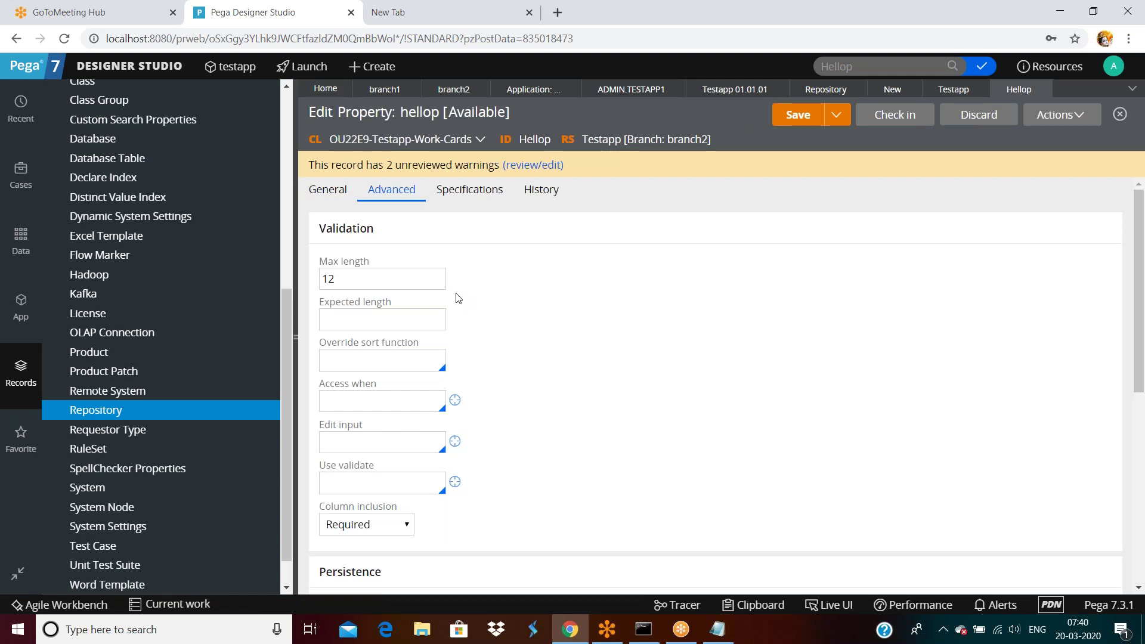
{"action": "left_click", "coordinate": [365, 273]}
{"action": "double_click", "coordinate": [365, 272]}
{"action": "left_click", "coordinate": [361, 319]}
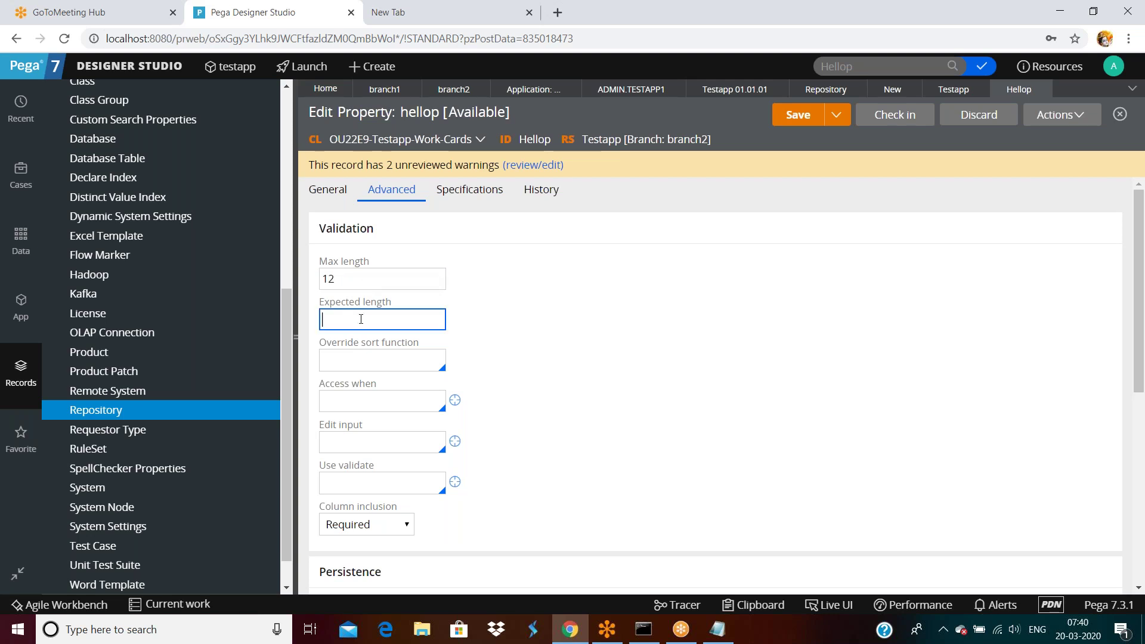
Step: Review branch1's Hellop advanced settings (Max length 6, Expected length 5) and close it
{"action": "left_click", "coordinate": [380, 89]}
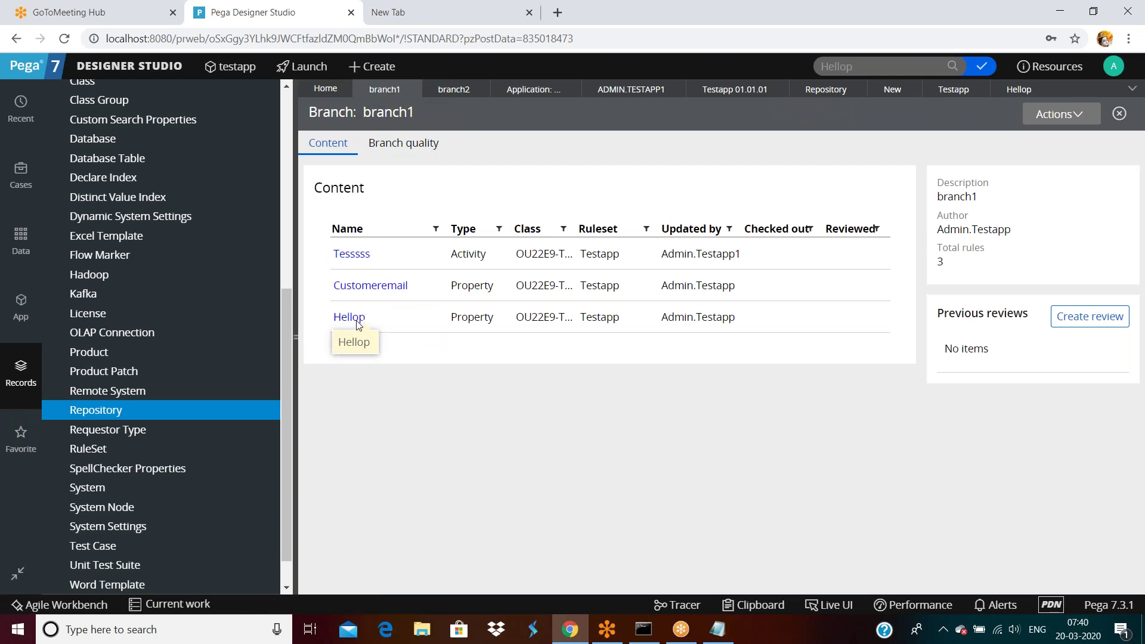
{"action": "left_click", "coordinate": [352, 317]}
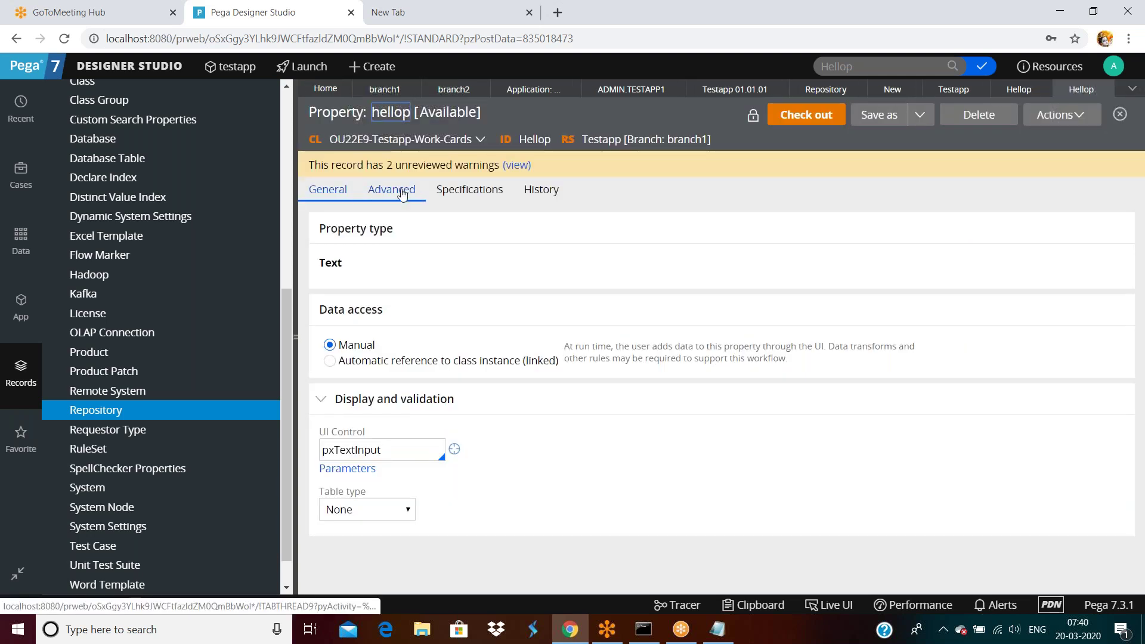
{"action": "left_click", "coordinate": [403, 194]}
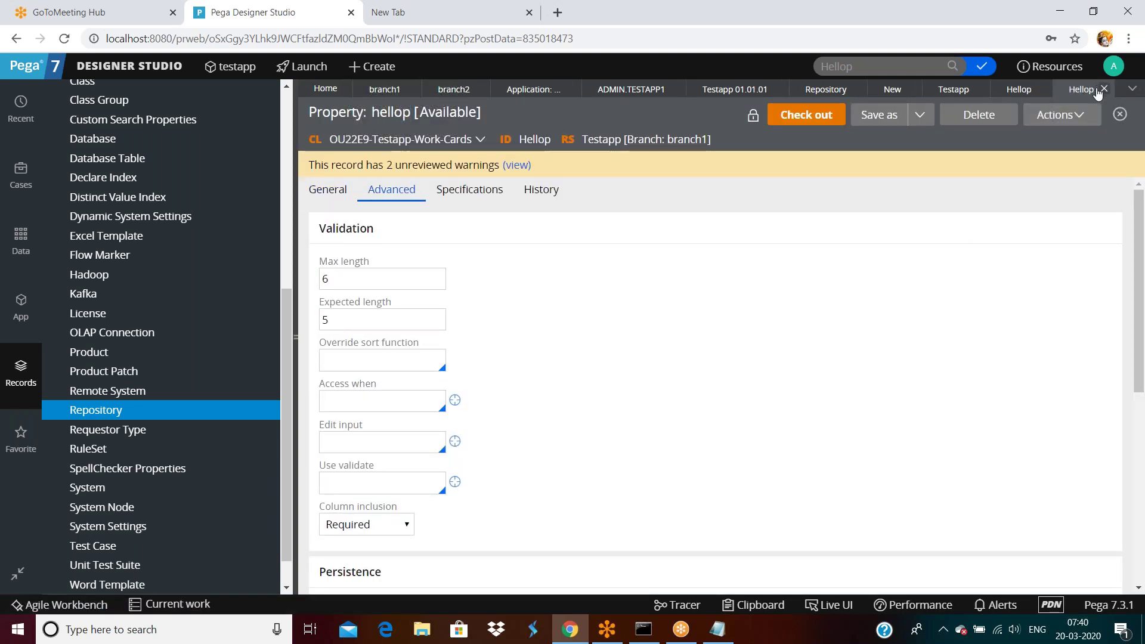
{"action": "left_click", "coordinate": [1104, 89]}
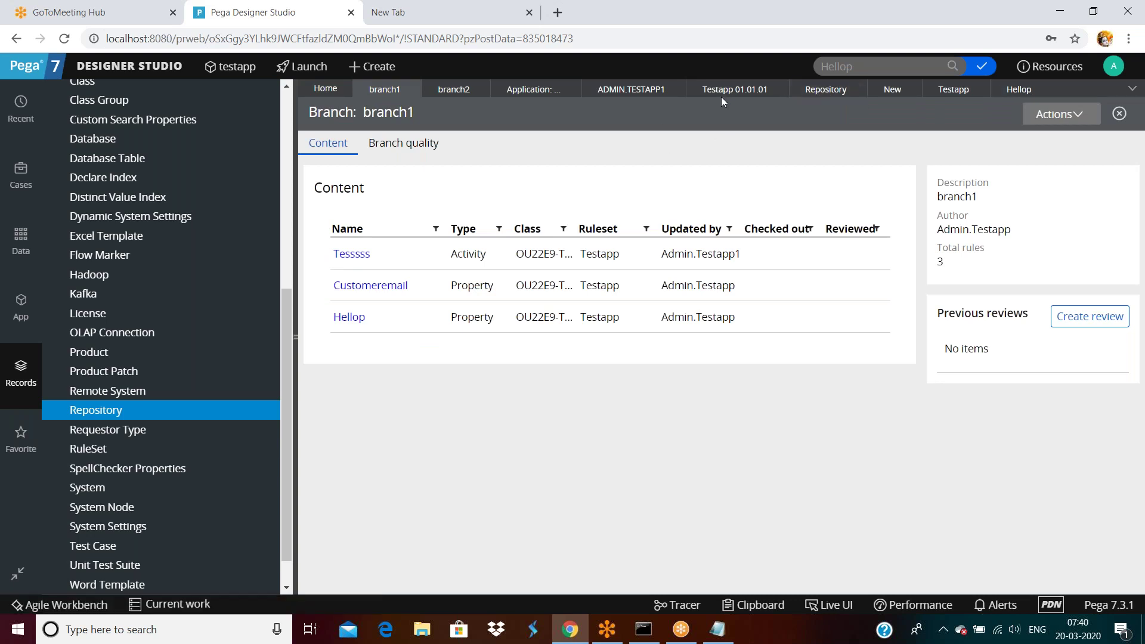
Step: Open the Hellop property from Testapp version 01-01-06's property rule list
{"action": "left_click", "coordinate": [947, 96]}
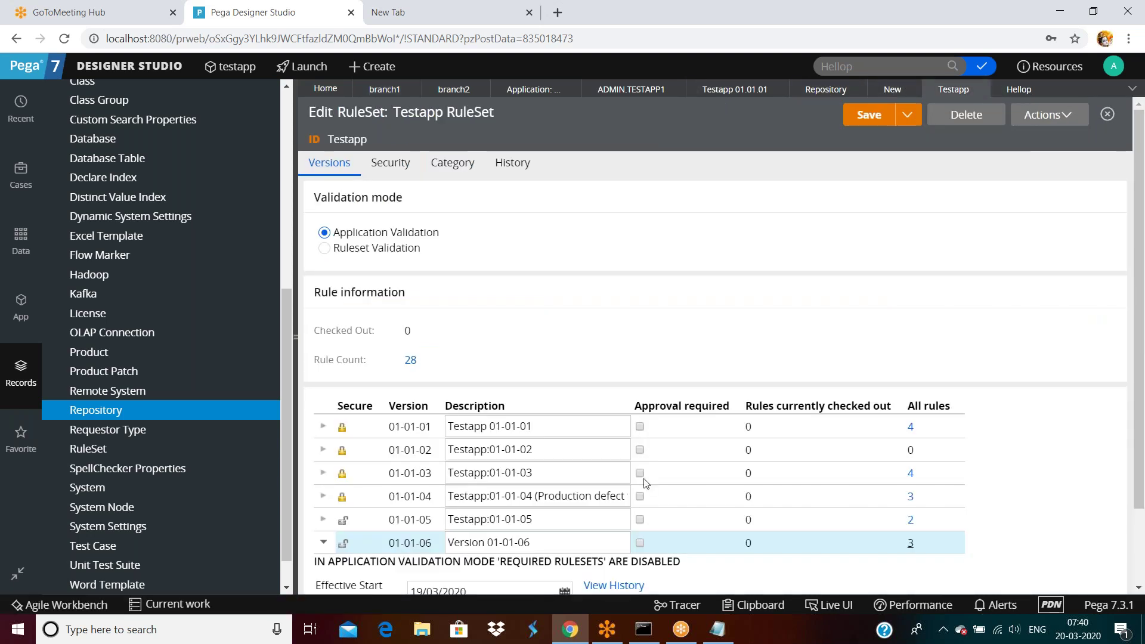
{"action": "scroll", "coordinate": [638, 477], "scroll_direction": "down", "scroll_amount": 2}
{"action": "left_click", "coordinate": [911, 452]}
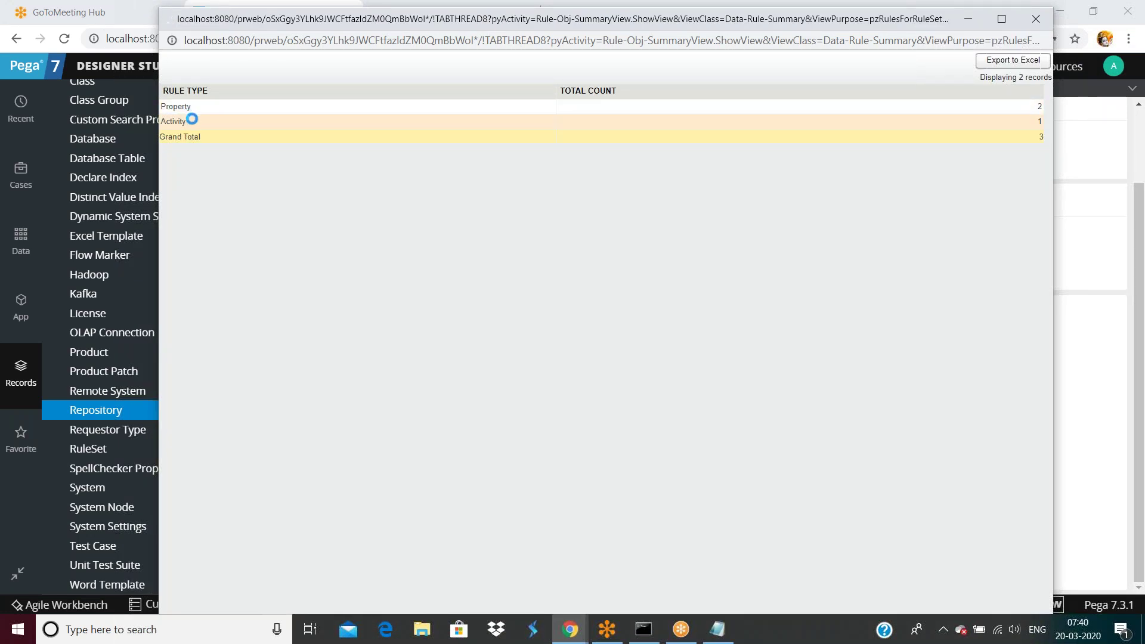
{"action": "left_click", "coordinate": [182, 109]}
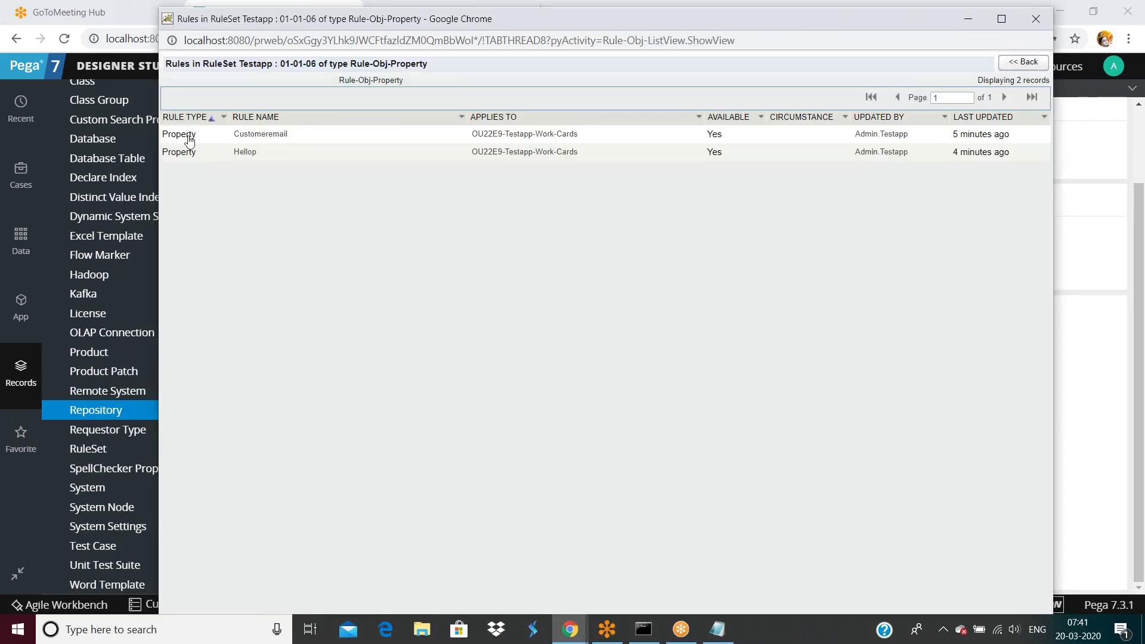
{"action": "left_click", "coordinate": [245, 154]}
{"action": "left_click_drag", "start_coordinate": [850, 20], "coordinate": [717, 198]}
{"action": "left_click", "coordinate": [911, 196]}
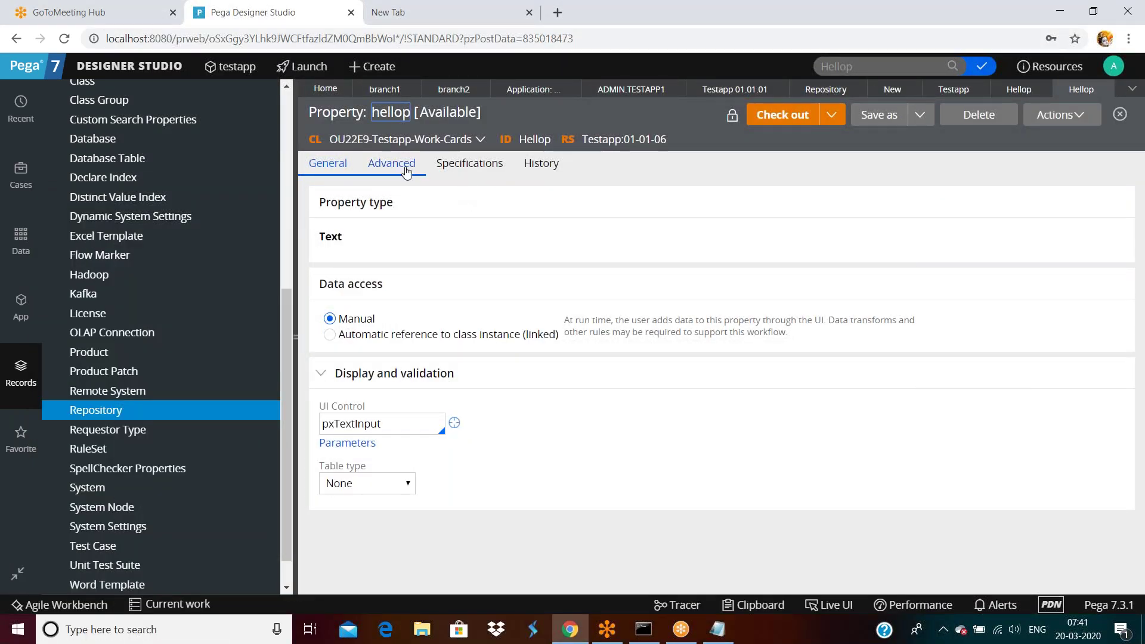
Step: Note the 01-01-06 Hellop's Expected length 5, then return to branch2's checked-out Hellop
{"action": "left_click", "coordinate": [399, 168]}
{"action": "left_click", "coordinate": [357, 290]}
{"action": "double_click", "coordinate": [342, 293]}
{"action": "left_click", "coordinate": [782, 114]}
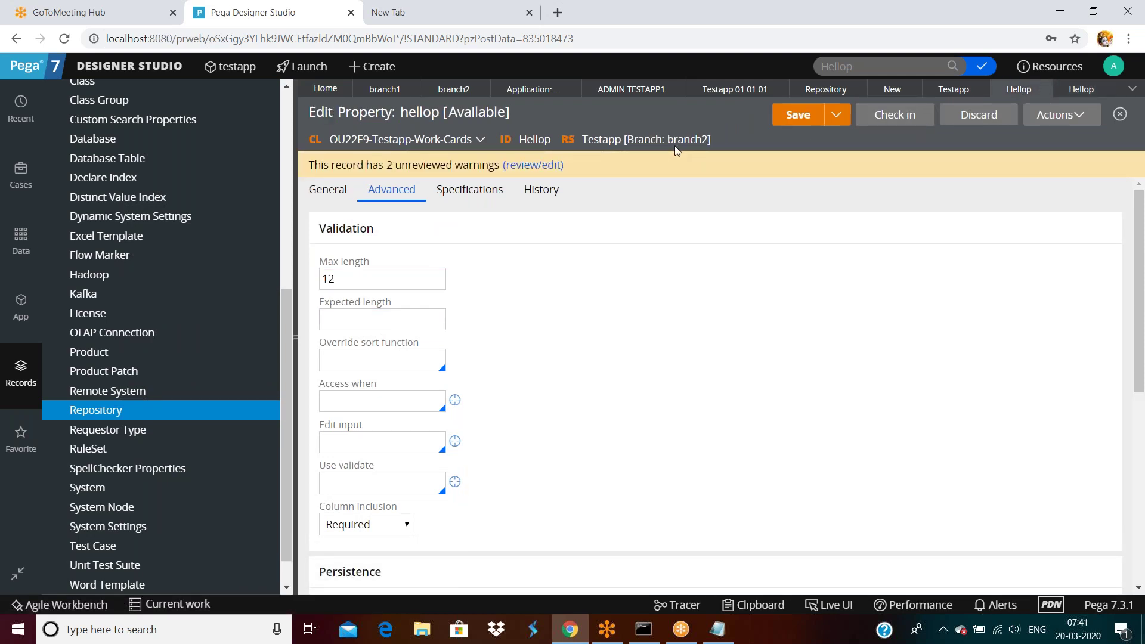
Step: Give branch2's Hellop Expected length 5 alongside Max length 12, matching version 01-01-06
{"action": "left_click", "coordinate": [1104, 88]}
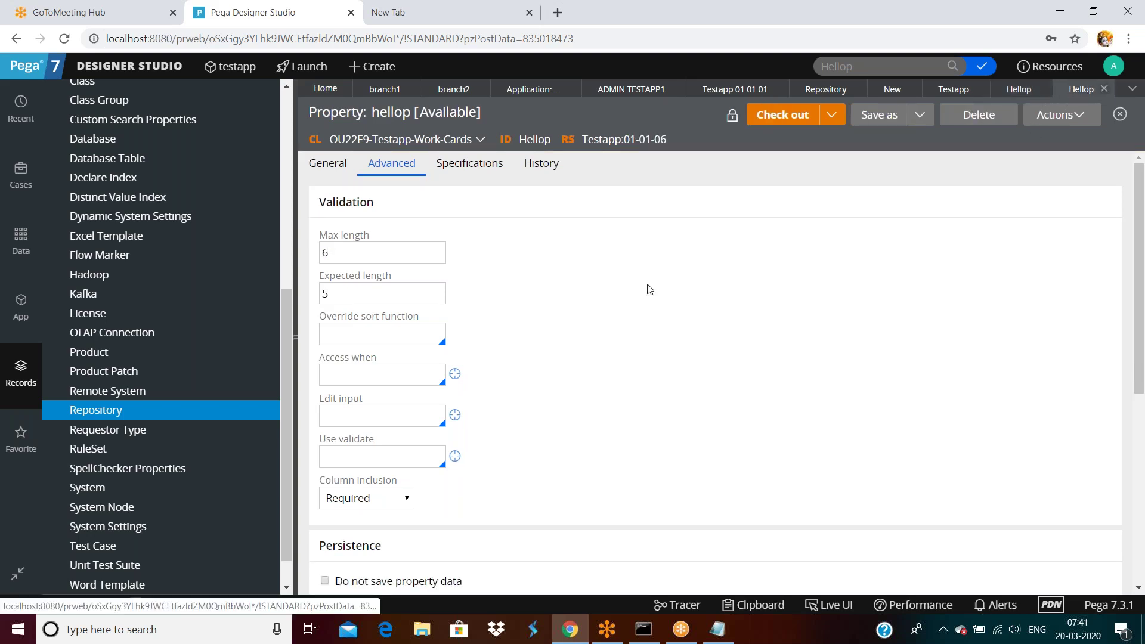
{"action": "left_click", "coordinate": [1019, 93]}
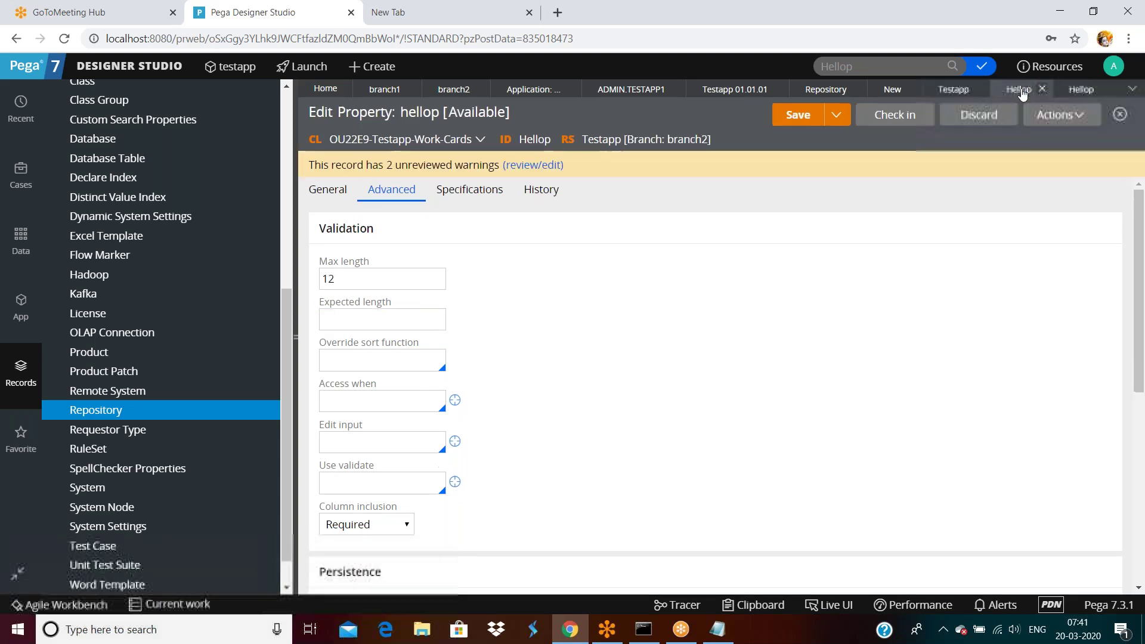
{"action": "left_click", "coordinate": [339, 318]}
{"action": "left_click", "coordinate": [334, 279]}
{"action": "left_click", "coordinate": [339, 314]}
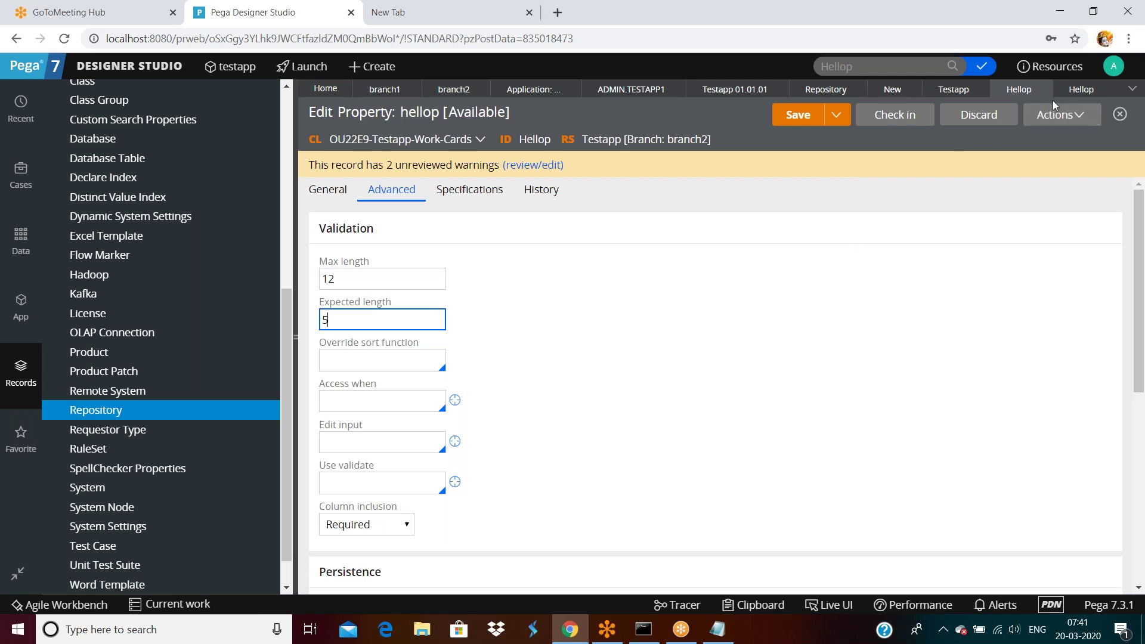
{"action": "left_click", "coordinate": [1081, 89]}
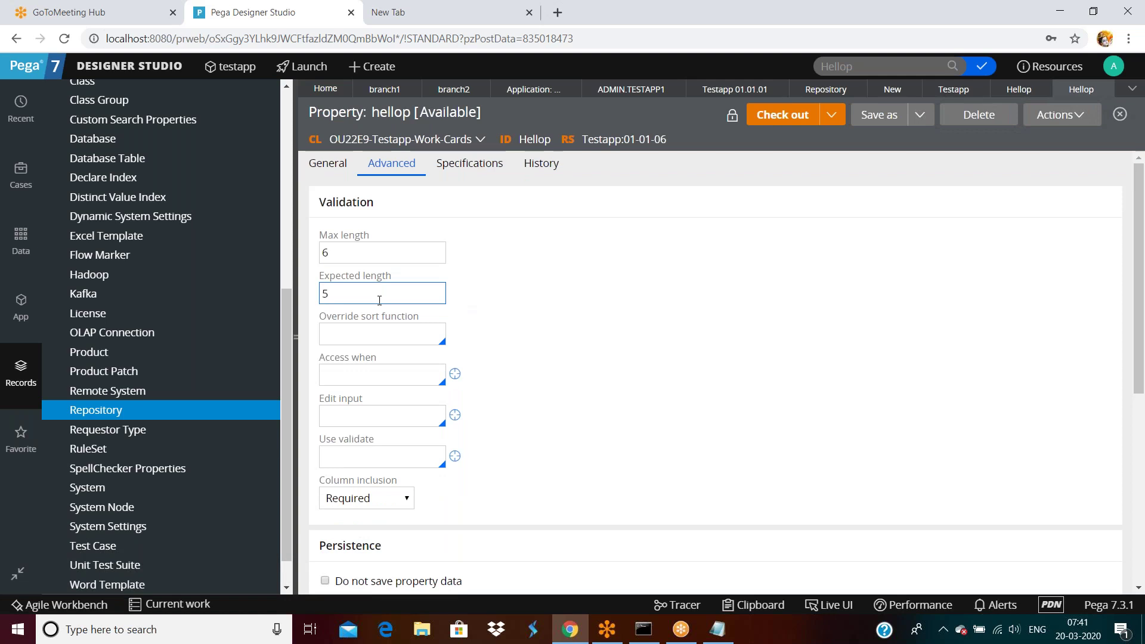
{"action": "left_click", "coordinate": [1018, 91]}
{"action": "double_click", "coordinate": [394, 321]}
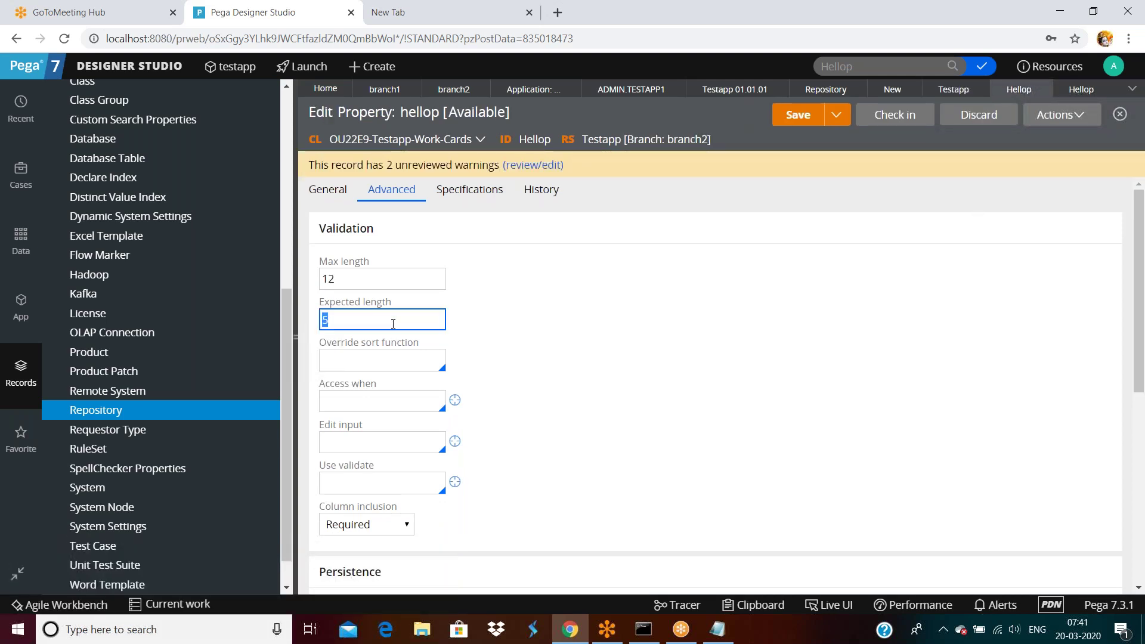
{"action": "double_click", "coordinate": [365, 277]}
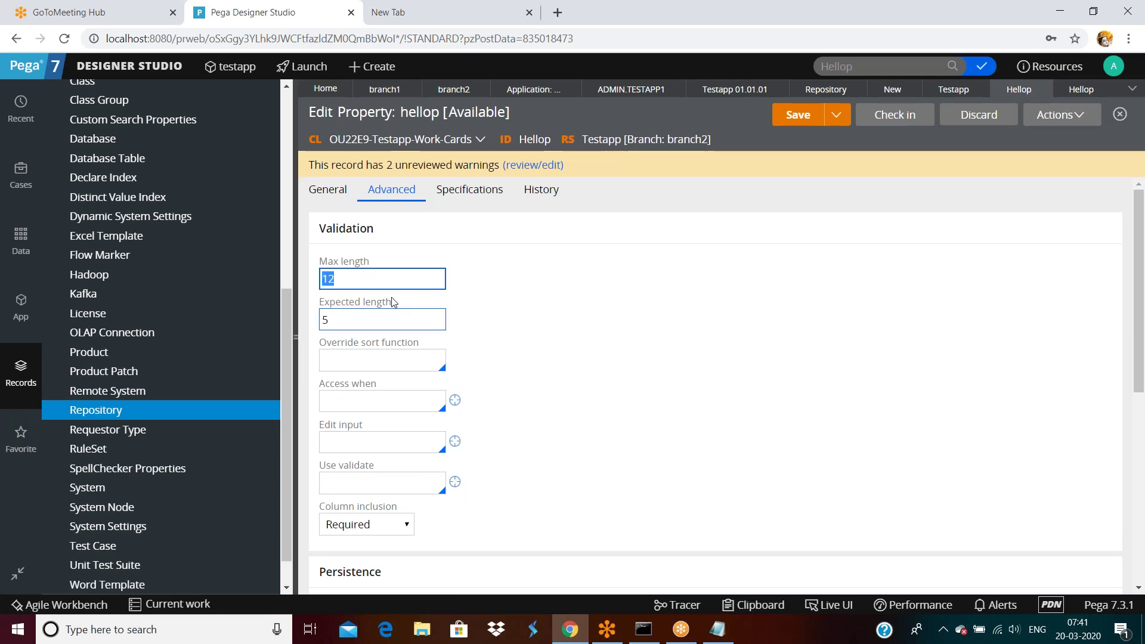
Step: Save branch2's Hellop and check it in with the comment 'asdfsf'
{"action": "left_click", "coordinate": [786, 116]}
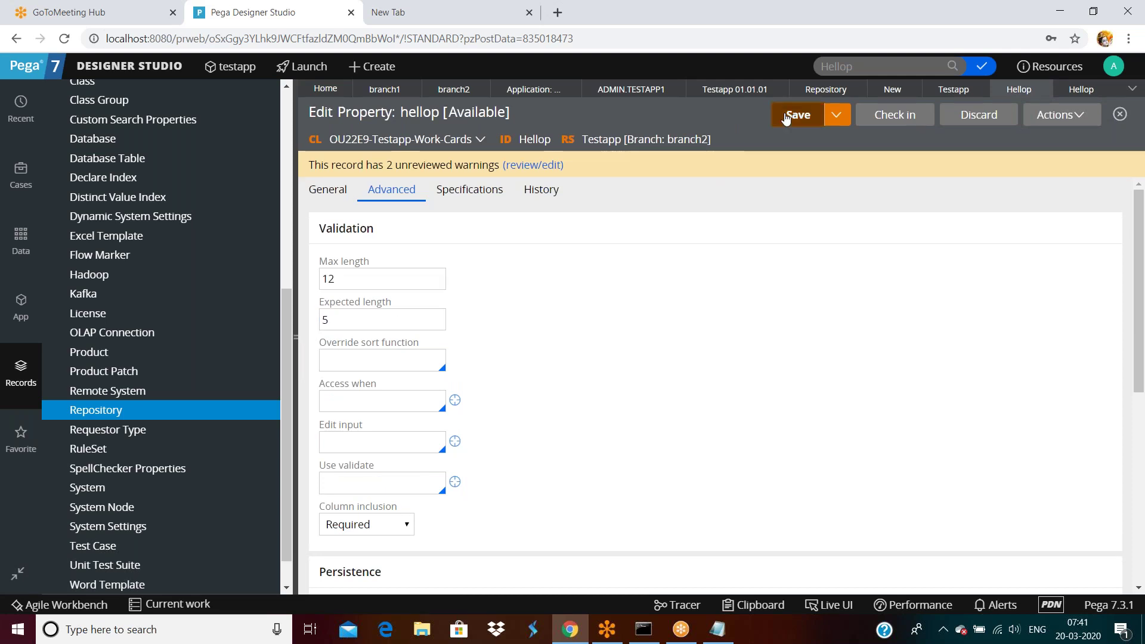
{"action": "left_click", "coordinate": [887, 119]}
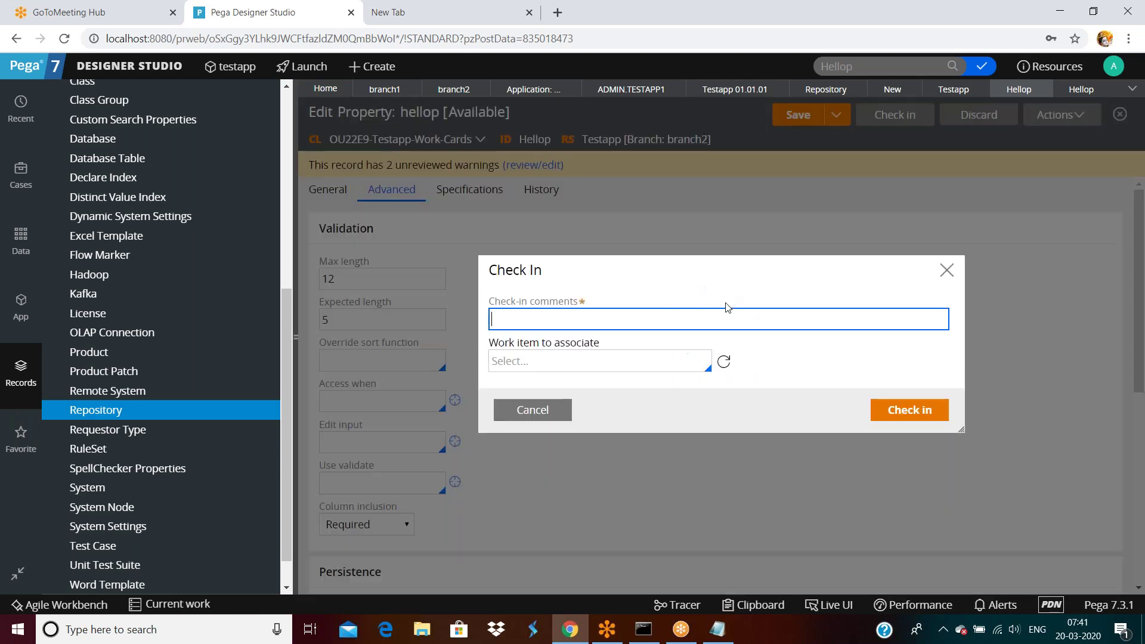
{"action": "type", "text": "asdfsf"}
{"action": "left_click", "coordinate": [906, 410]}
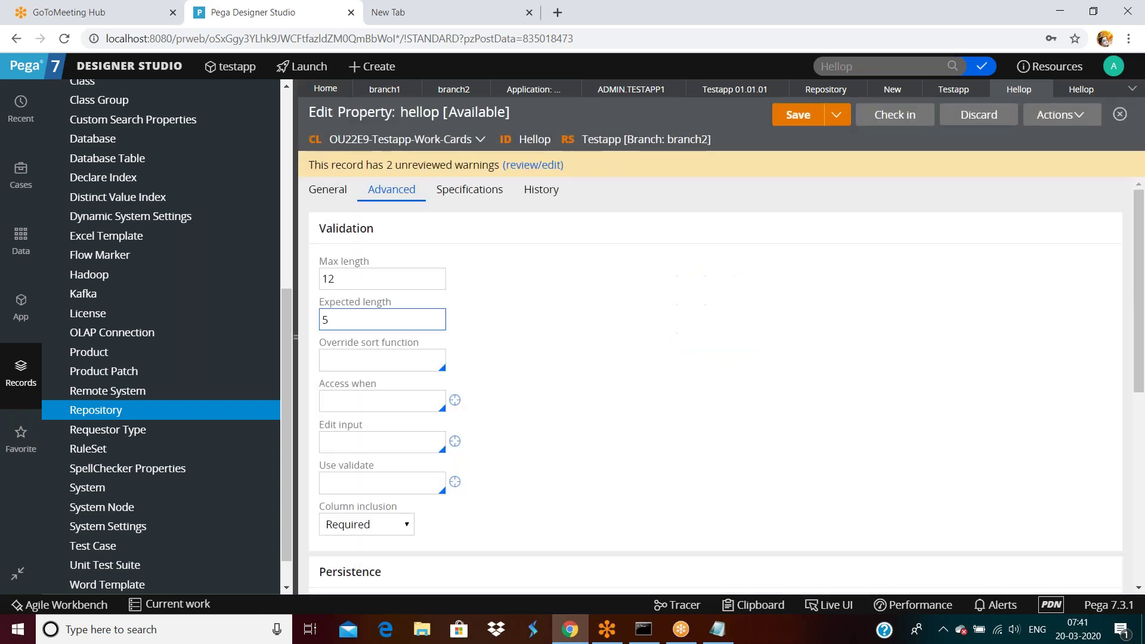
{"action": "left_click", "coordinate": [409, 278]}
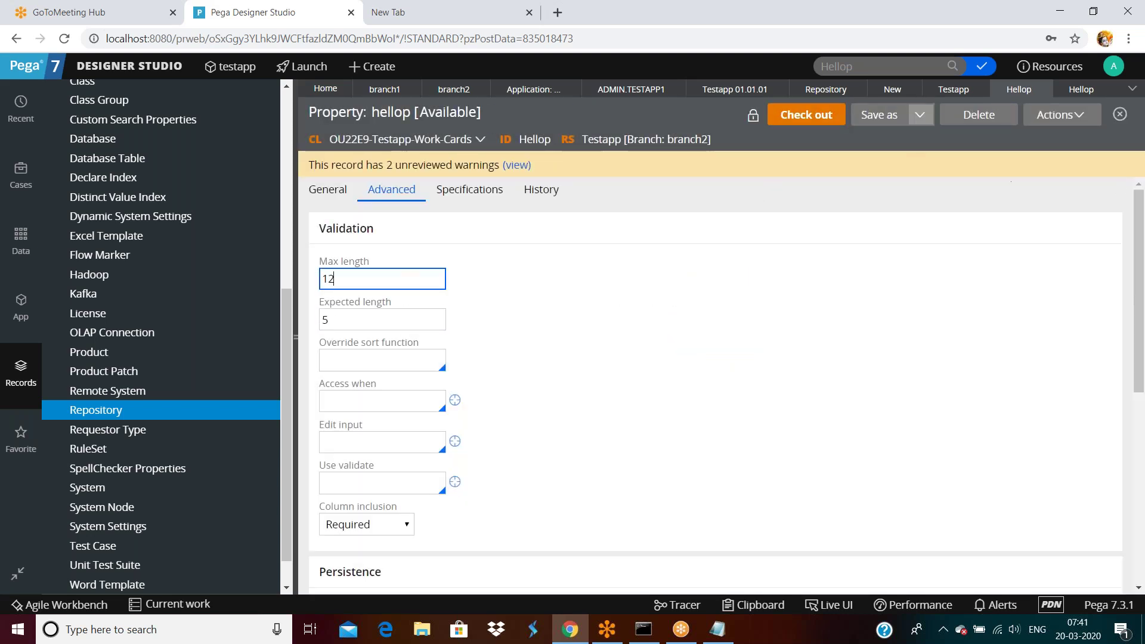
{"action": "left_click", "coordinate": [455, 93]}
Step: Restart branch2's merge, mark the Hellop conflict resolved, and merge into Testapp 01-01-07
{"action": "left_click", "coordinate": [1060, 114]}
{"action": "left_click", "coordinate": [993, 156]}
{"action": "left_click", "coordinate": [879, 415]}
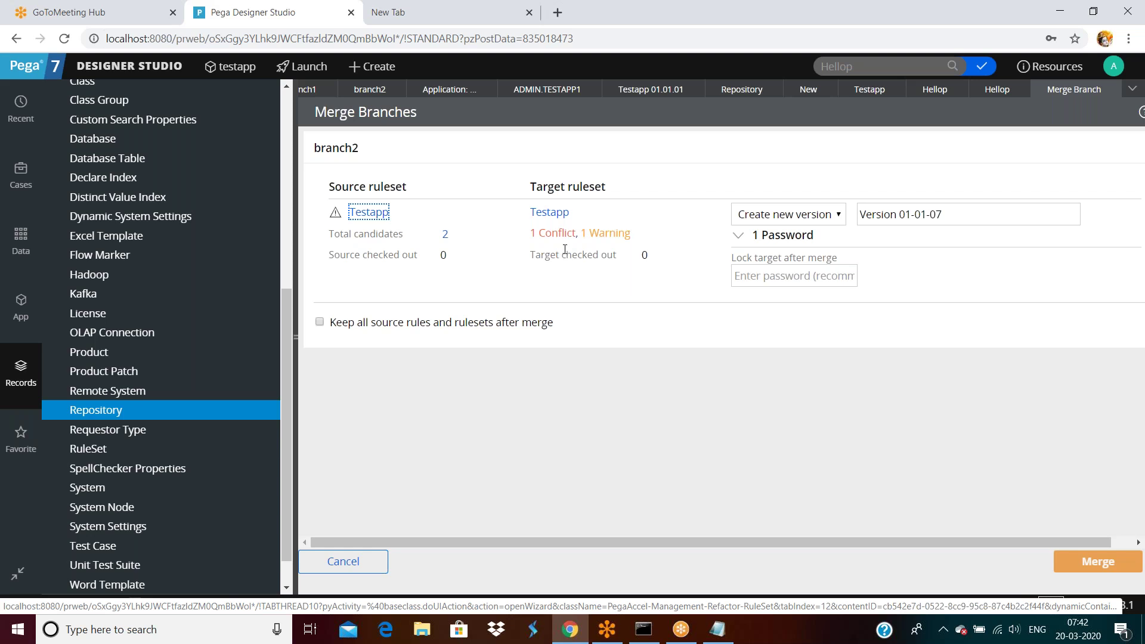
{"action": "left_click", "coordinate": [571, 235]}
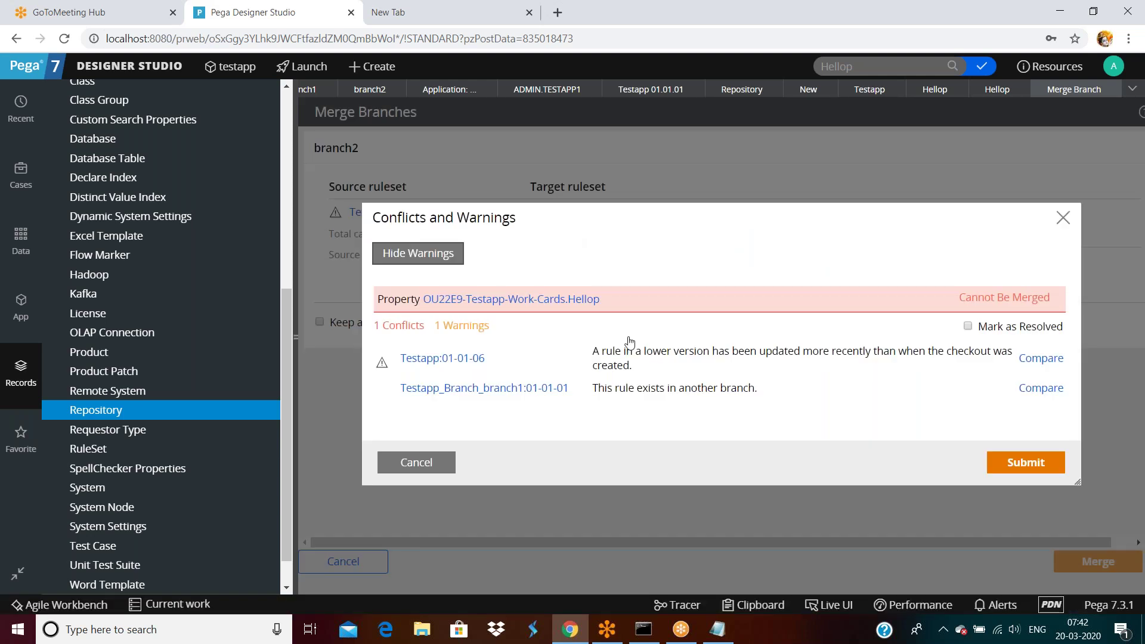
{"action": "left_click", "coordinate": [967, 325]}
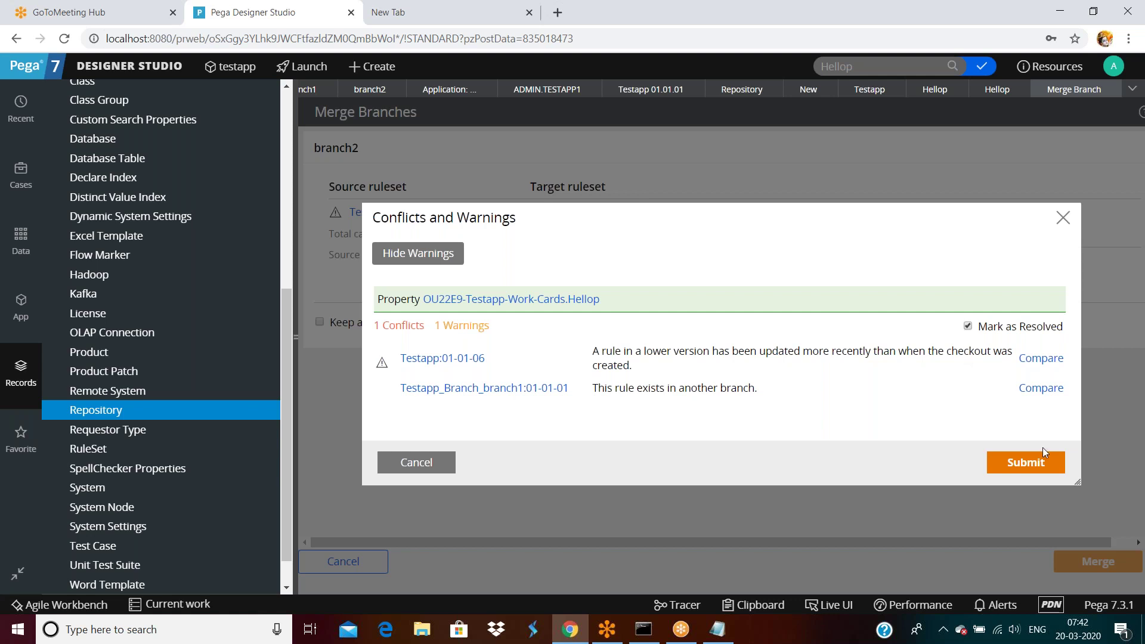
{"action": "left_click", "coordinate": [1034, 470]}
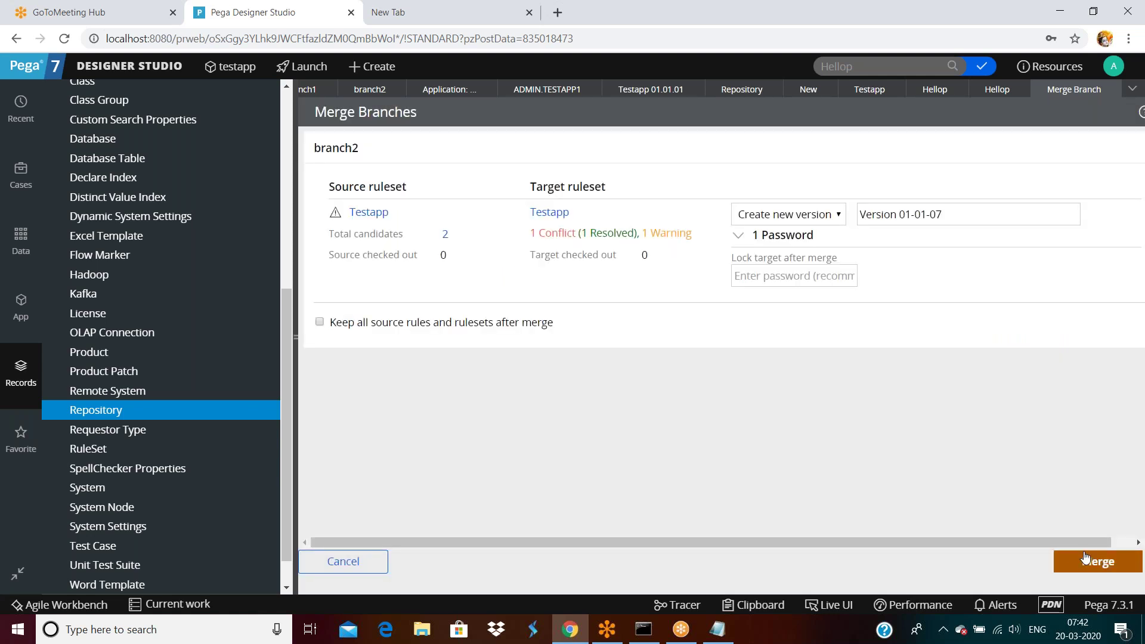
{"action": "left_click", "coordinate": [1085, 561]}
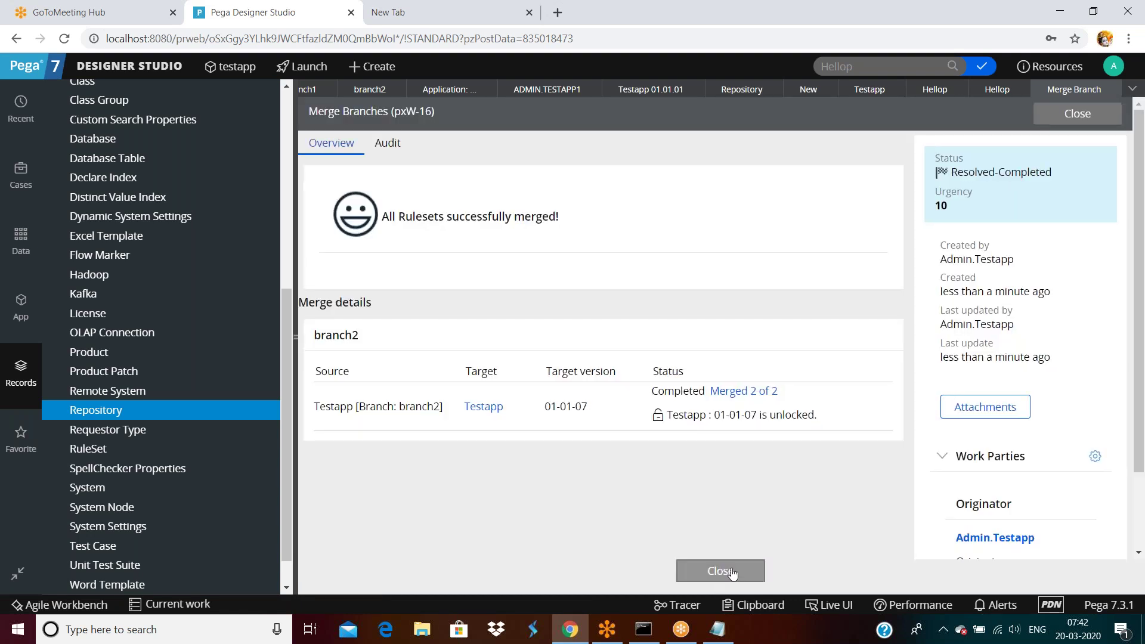
Step: Close the finished merge page, then refresh and close the branch2 page
{"action": "left_click", "coordinate": [731, 572]}
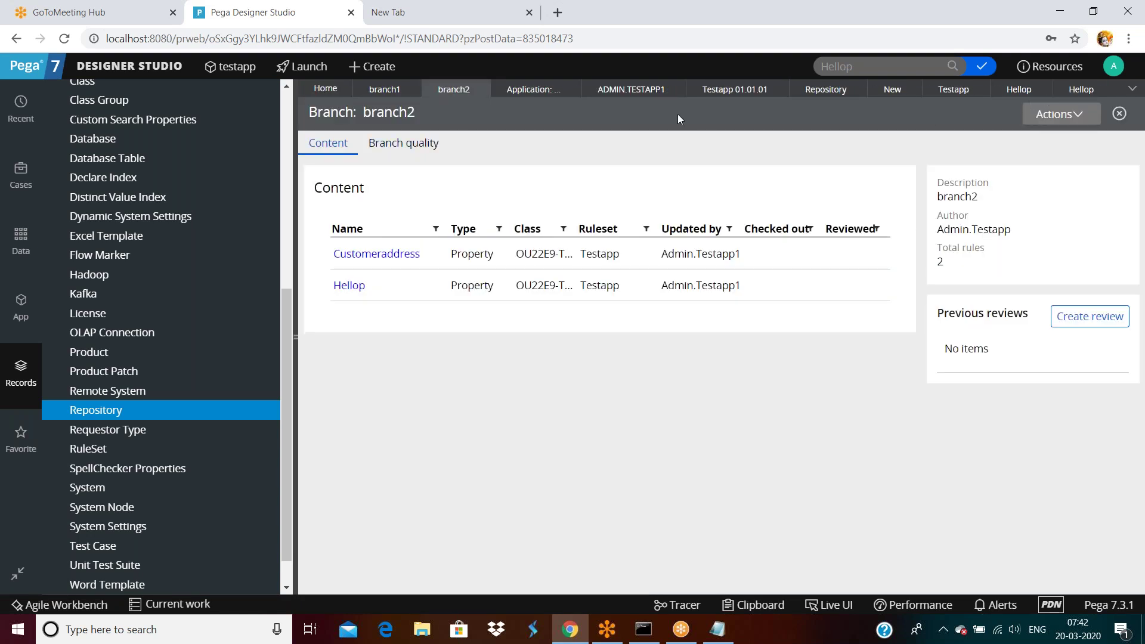
{"action": "left_click", "coordinate": [1061, 114]}
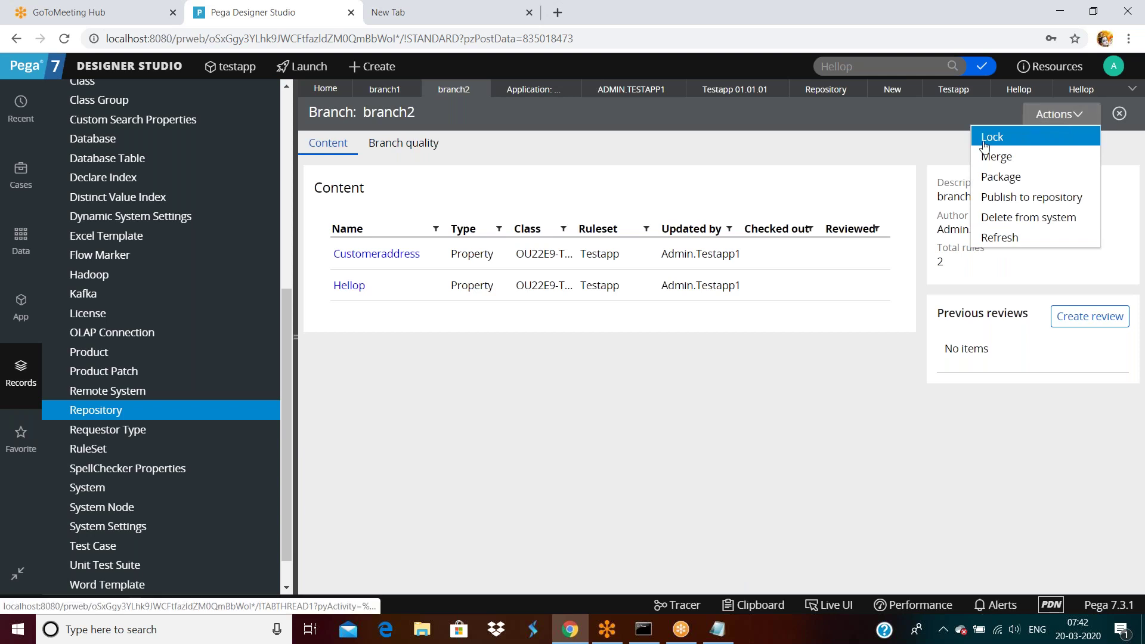
{"action": "left_click", "coordinate": [1000, 237]}
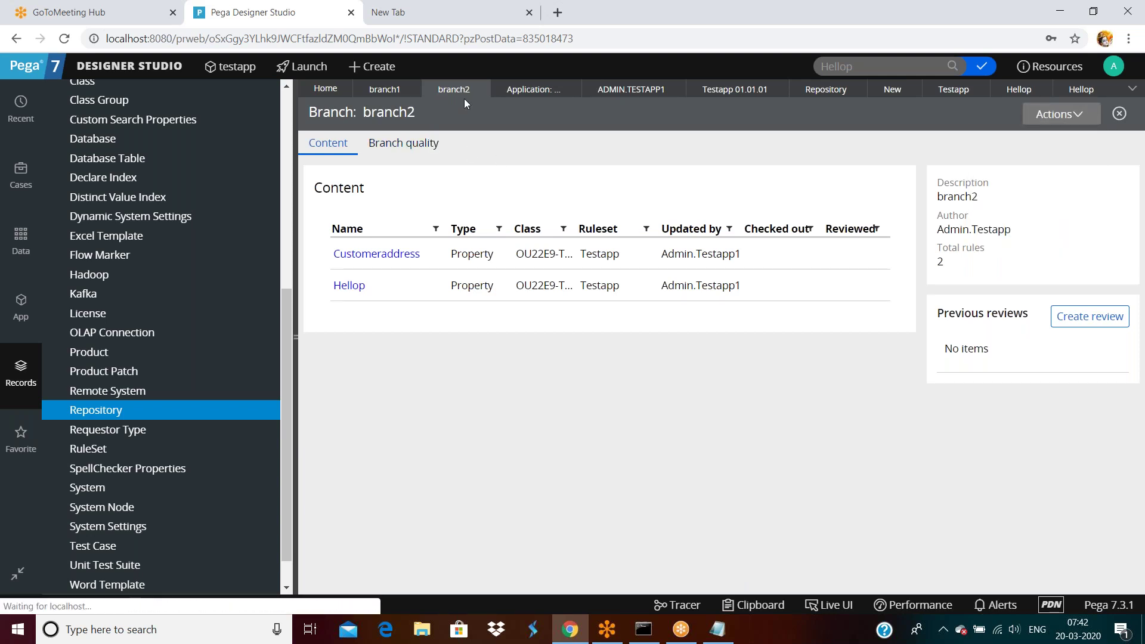
{"action": "left_click", "coordinate": [479, 90]}
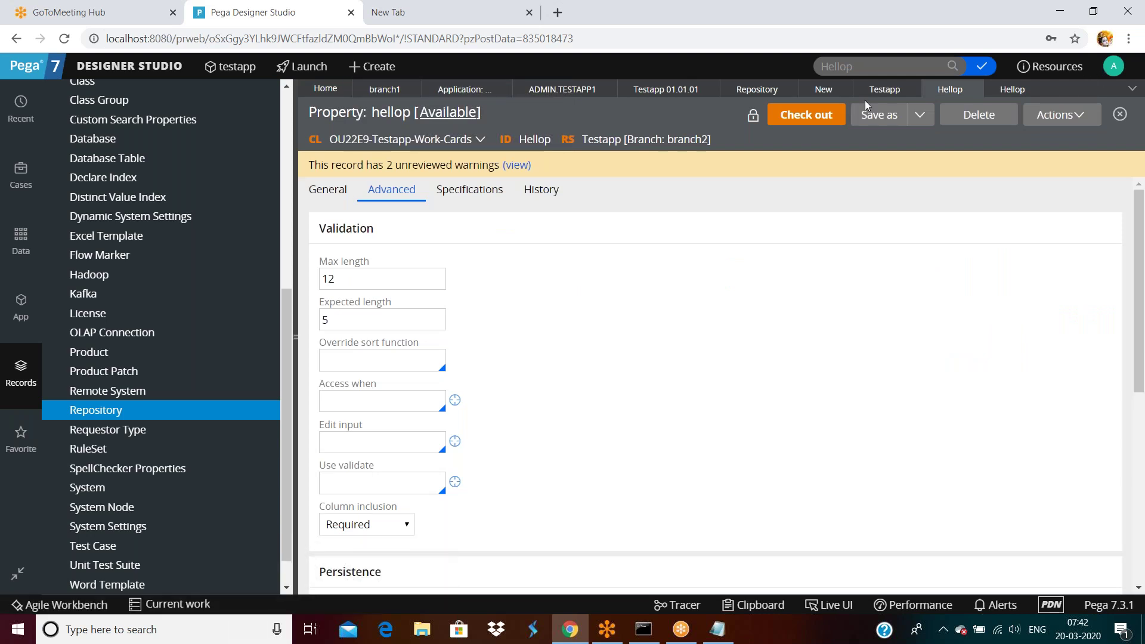
Step: Refresh the Testapp ruleset and scroll to Versions to see 01-01-07 with 2 rules
{"action": "left_click", "coordinate": [884, 90]}
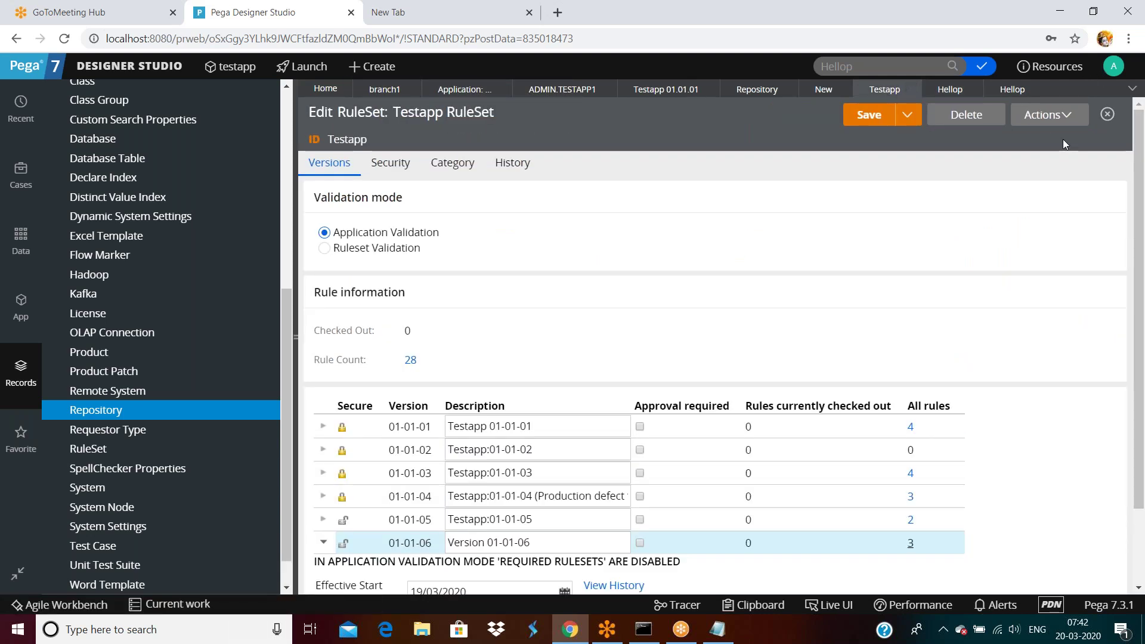
{"action": "left_click", "coordinate": [1048, 115]}
{"action": "left_click", "coordinate": [1012, 138]}
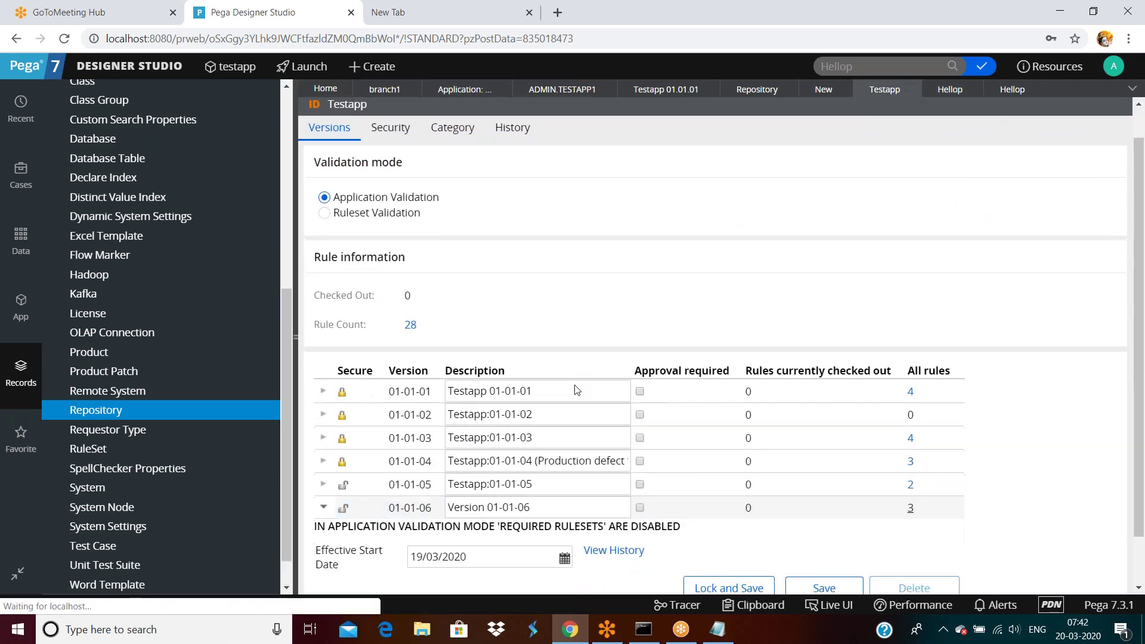
{"action": "scroll", "coordinate": [465, 471], "scroll_direction": "down", "scroll_amount": 1}
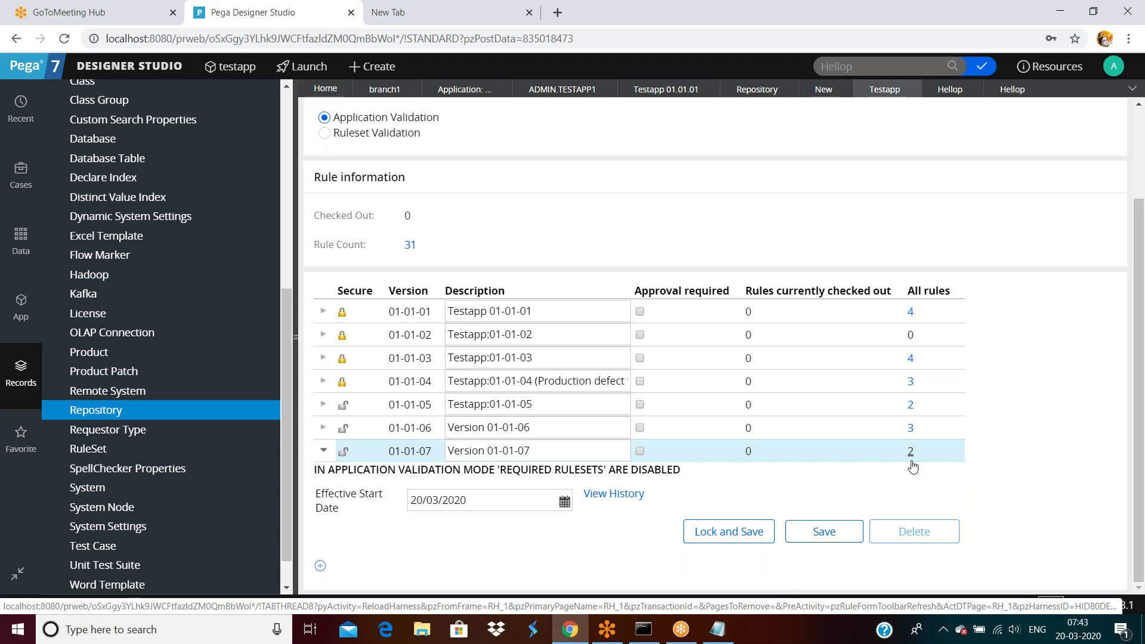
Step: Open the testapp application from the operator's record and refresh it
{"action": "left_click", "coordinate": [1114, 66]}
{"action": "left_click", "coordinate": [1061, 130]}
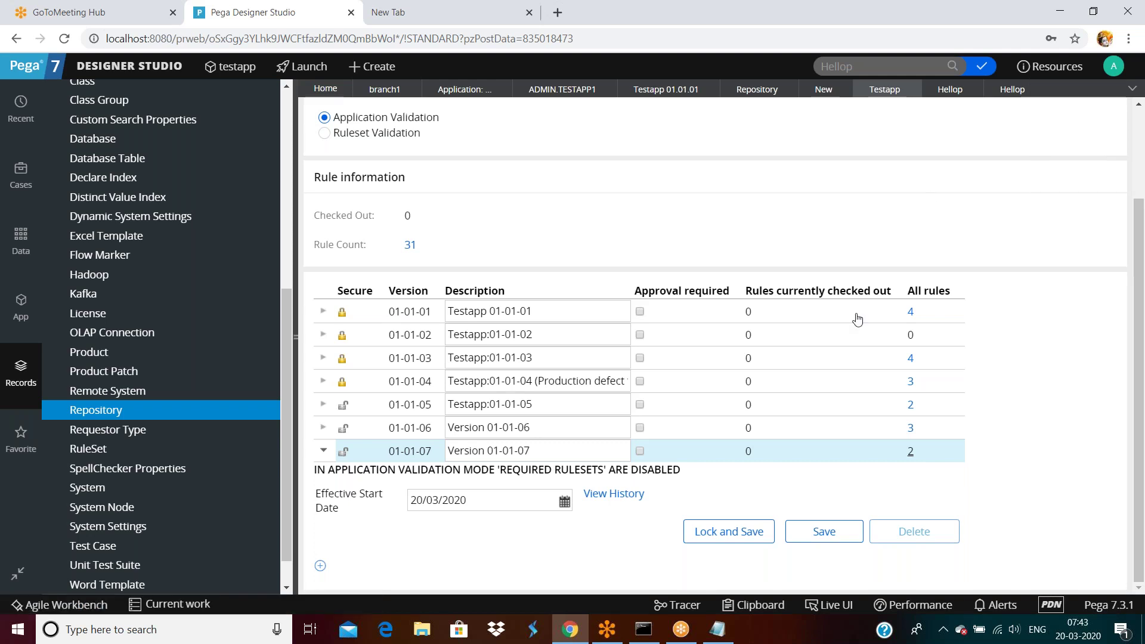
{"action": "left_click", "coordinate": [997, 290]}
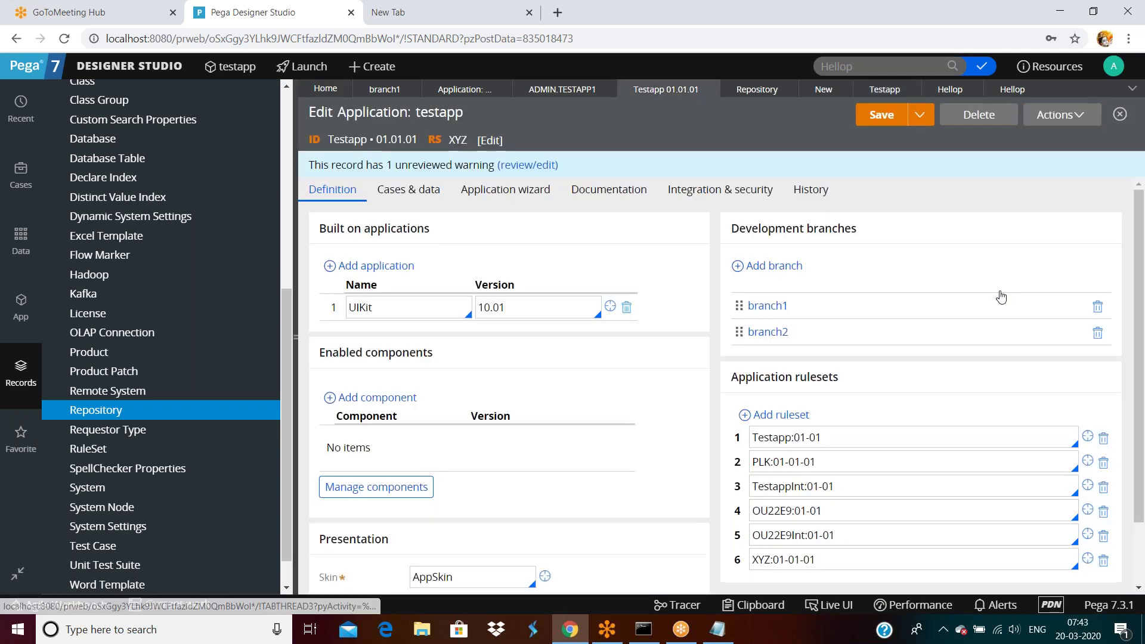
{"action": "left_click", "coordinate": [1059, 114]}
{"action": "left_click", "coordinate": [1039, 142]}
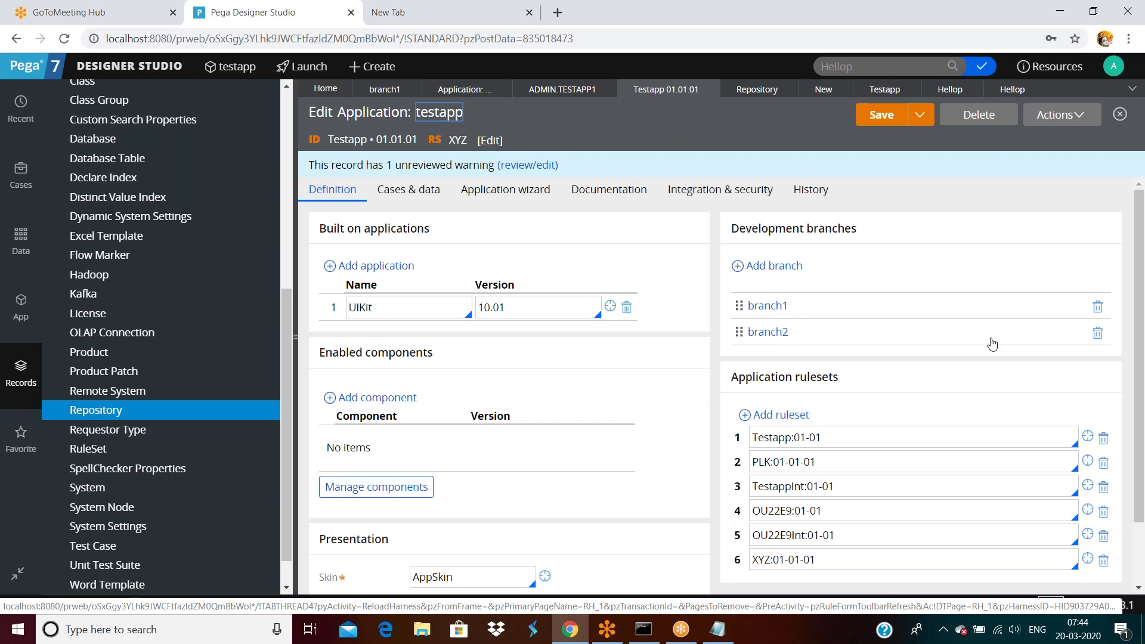
Step: Check that branch2 now has 0 rules, open branch1, then open the operator profile
{"action": "left_click", "coordinate": [775, 333]}
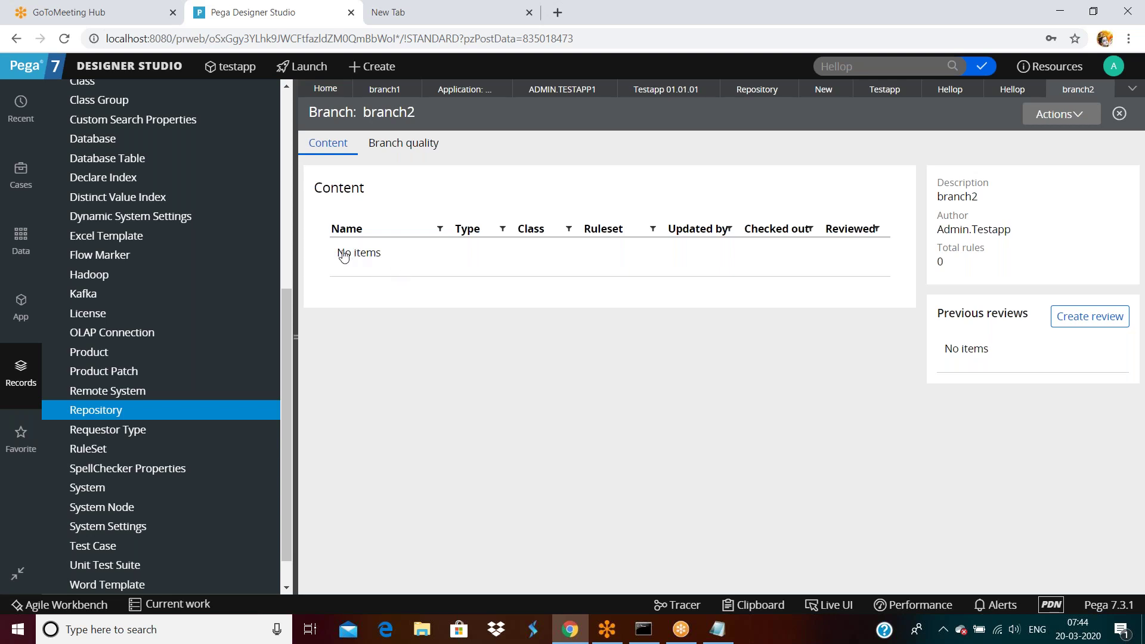
{"action": "left_click", "coordinate": [1103, 89]}
{"action": "left_click", "coordinate": [751, 311]}
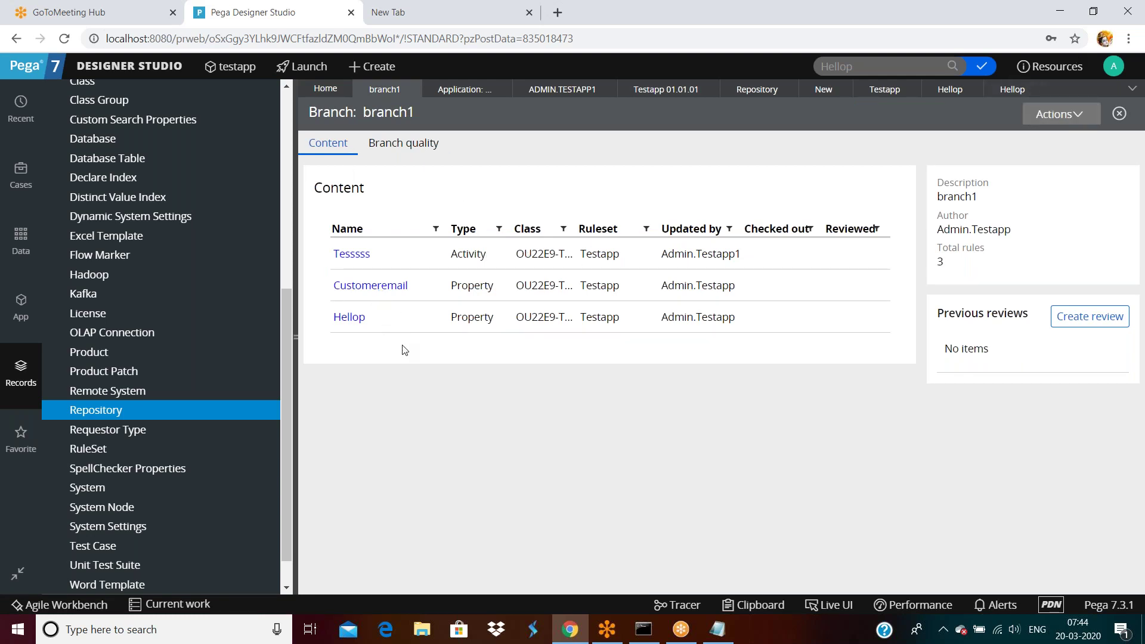
{"action": "left_click", "coordinate": [1113, 66]}
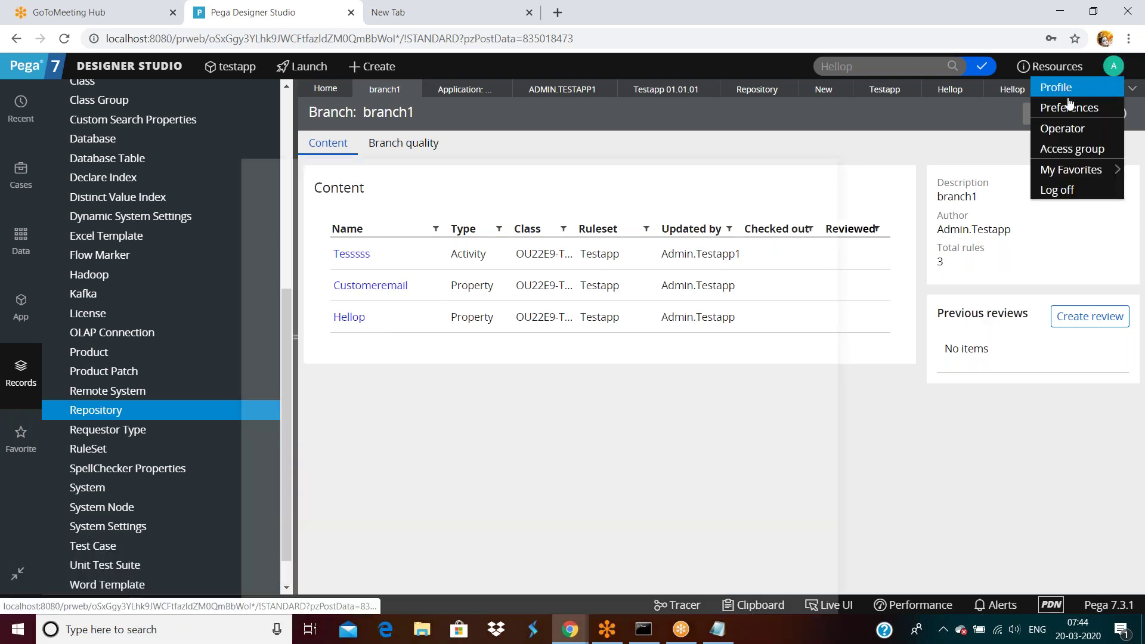
{"action": "left_click", "coordinate": [1055, 87]}
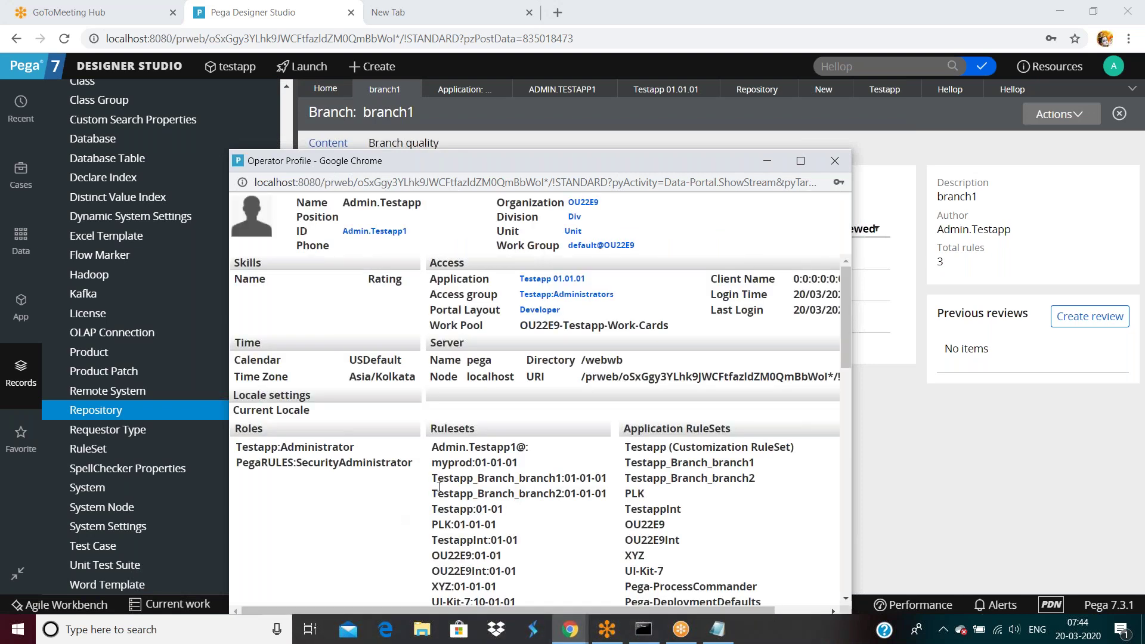
Step: Close the operator profile and choose Actions > Delete from system for branch1
{"action": "left_click", "coordinate": [835, 160]}
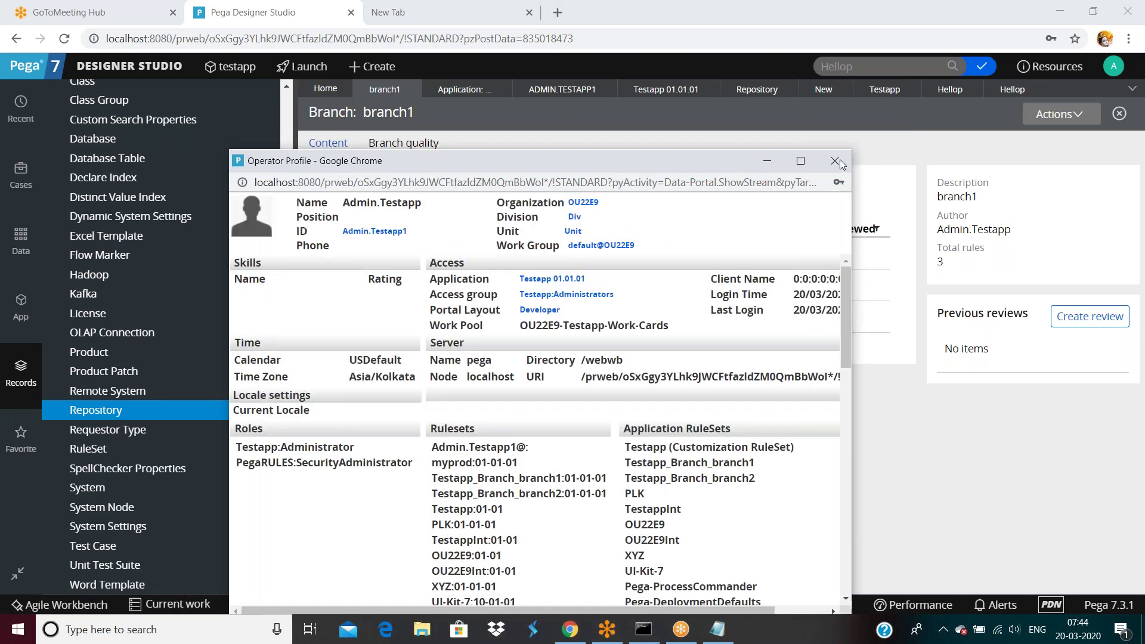
{"action": "left_click", "coordinate": [1056, 114]}
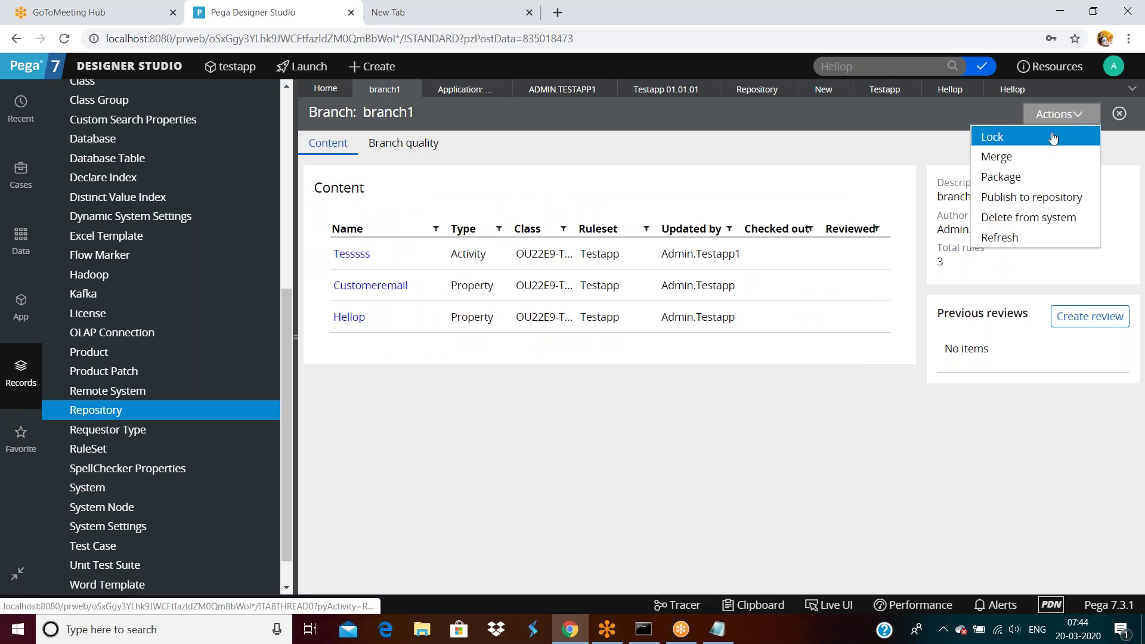
{"action": "left_click", "coordinate": [1024, 216]}
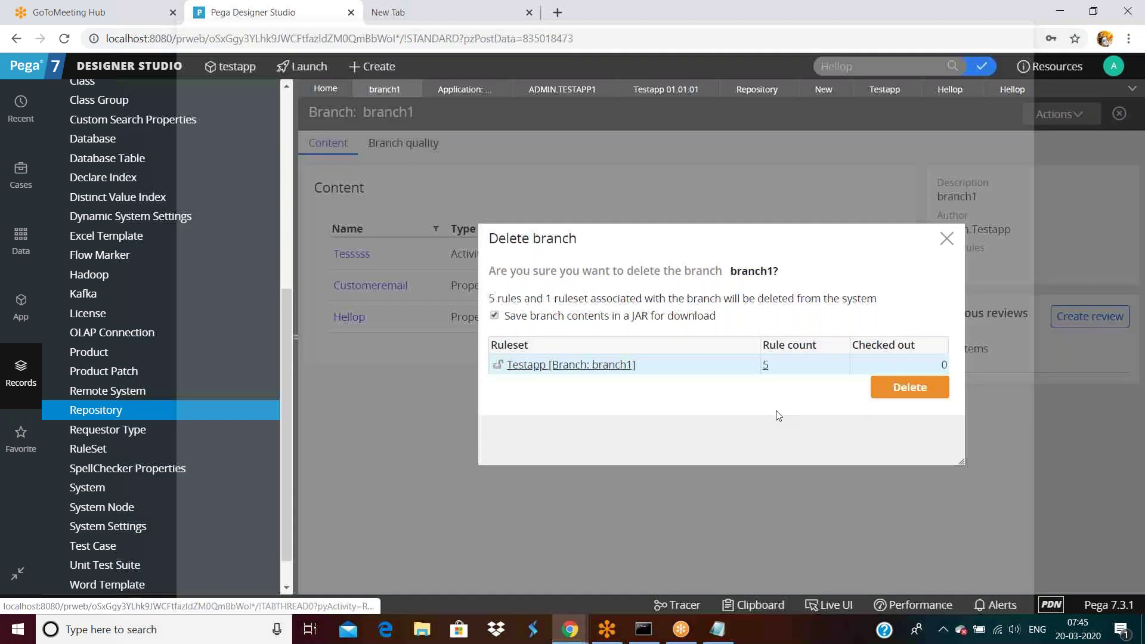
{"action": "left_click", "coordinate": [765, 365]}
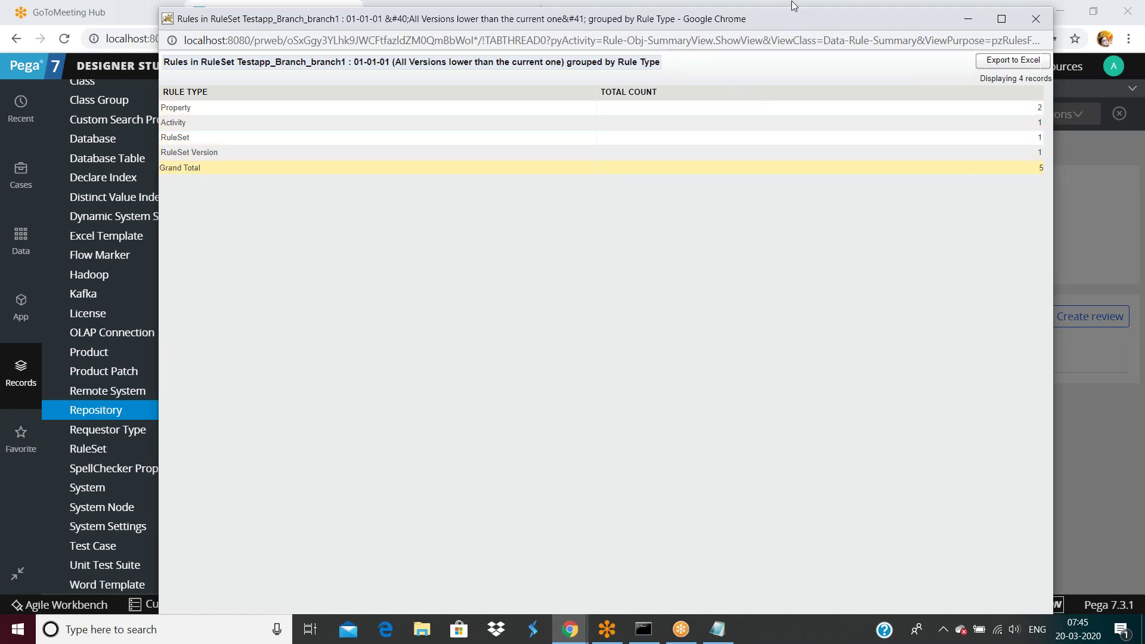
{"action": "left_click_drag", "start_coordinate": [796, 40], "coordinate": [781, 142]}
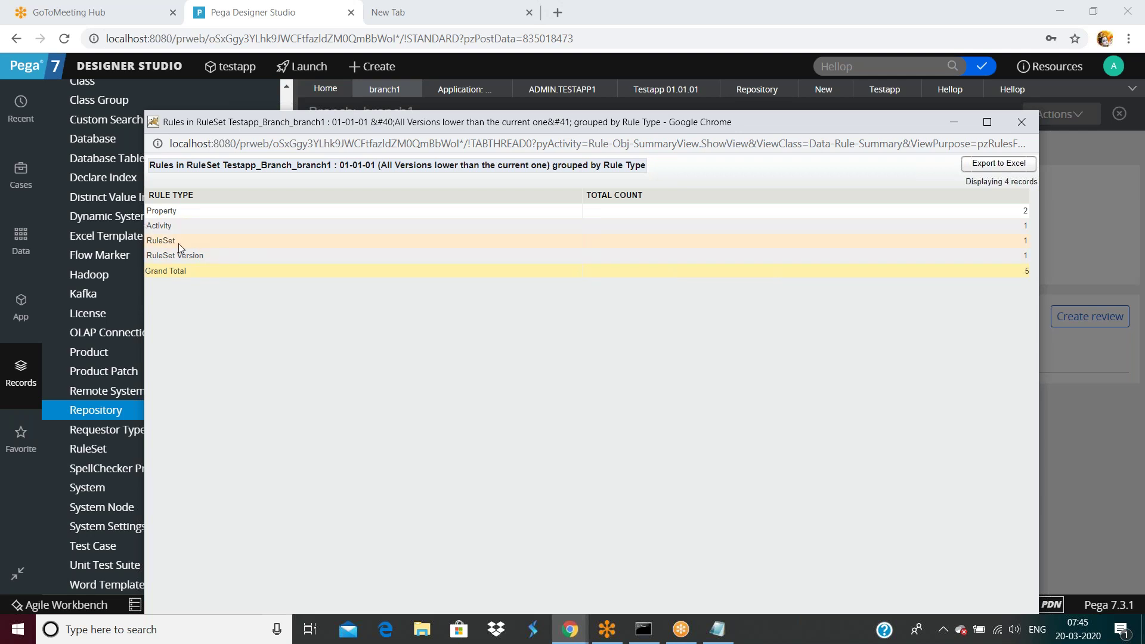
{"action": "left_click", "coordinate": [1004, 253]}
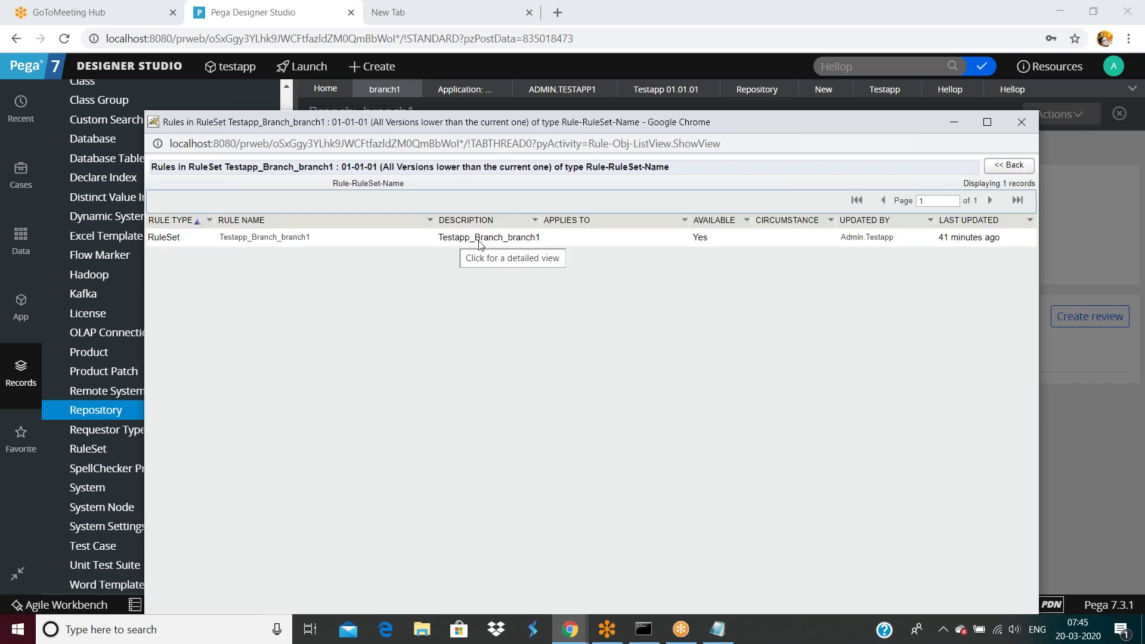
{"action": "left_click", "coordinate": [1012, 166]}
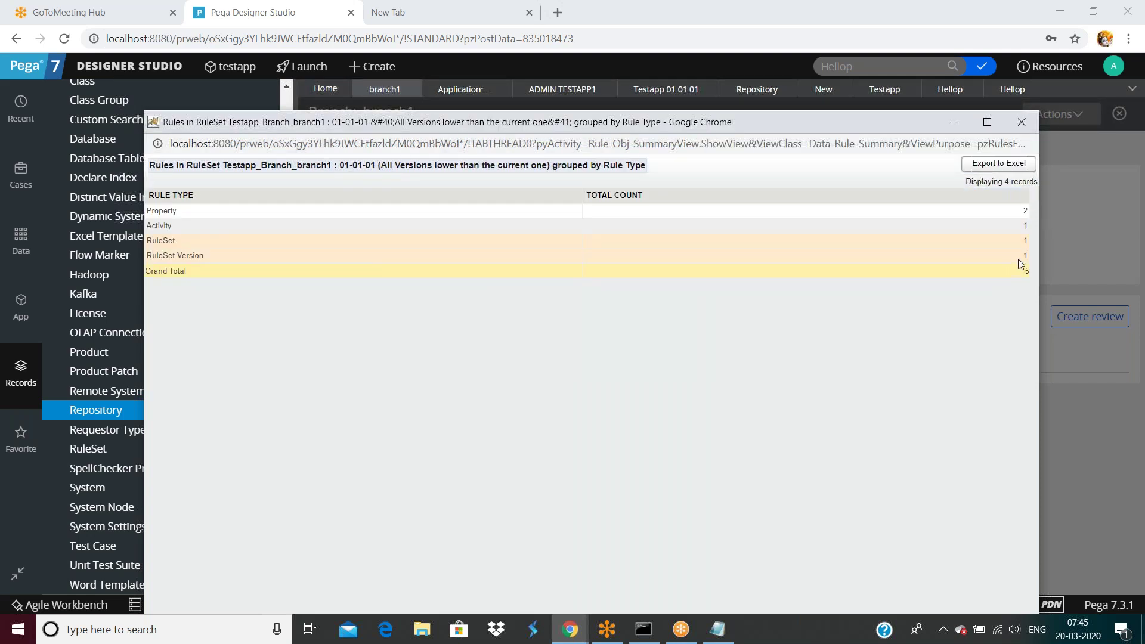
{"action": "left_click", "coordinate": [1026, 259]}
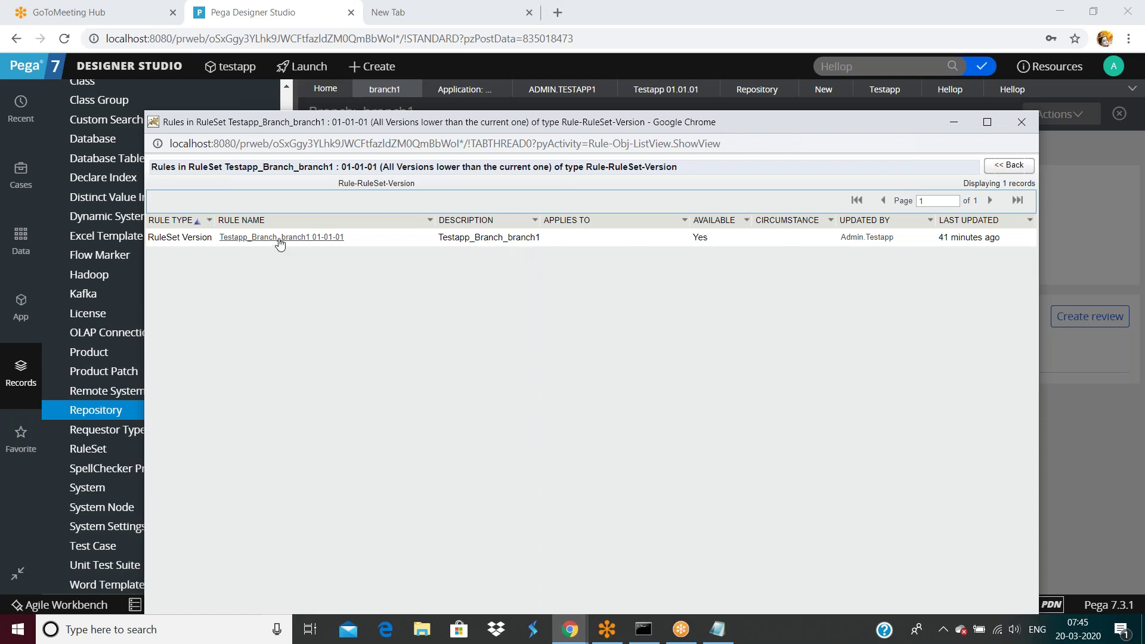
{"action": "left_click", "coordinate": [1008, 166]}
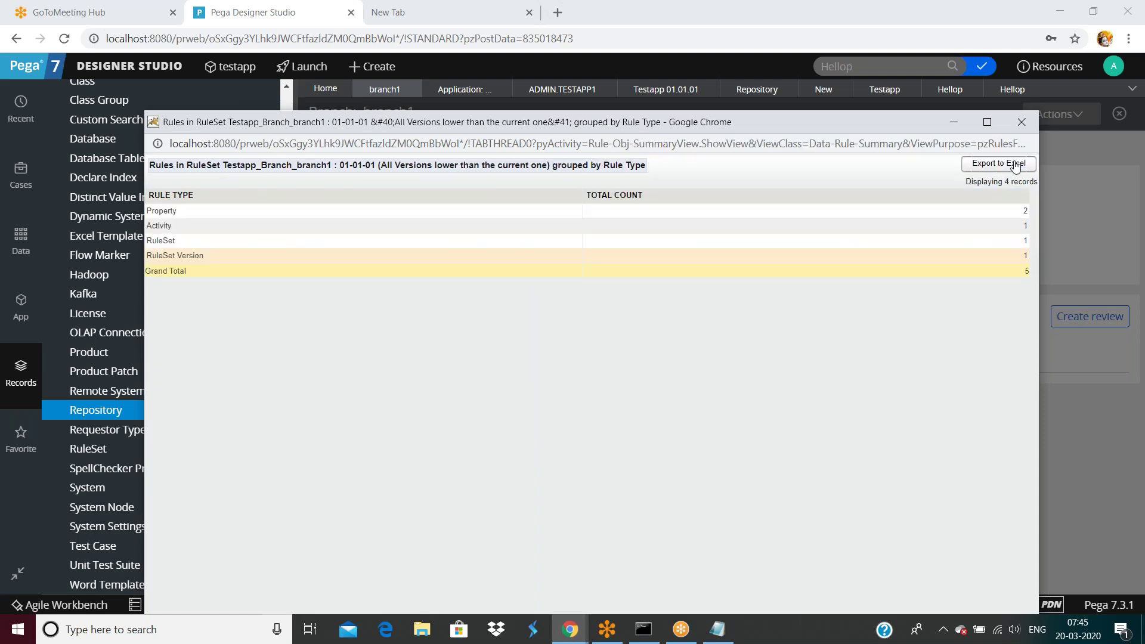
{"action": "left_click", "coordinate": [1021, 122]}
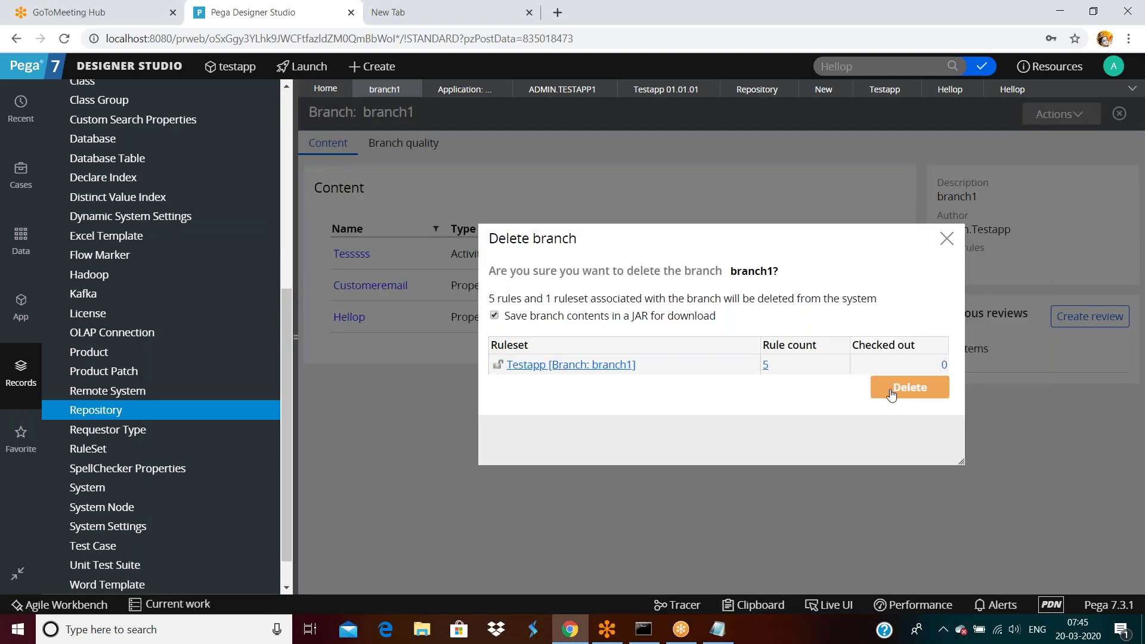
Step: Confirm deleting branch1 with its rules, then dismiss the confirmation with Done
{"action": "left_click", "coordinate": [880, 388]}
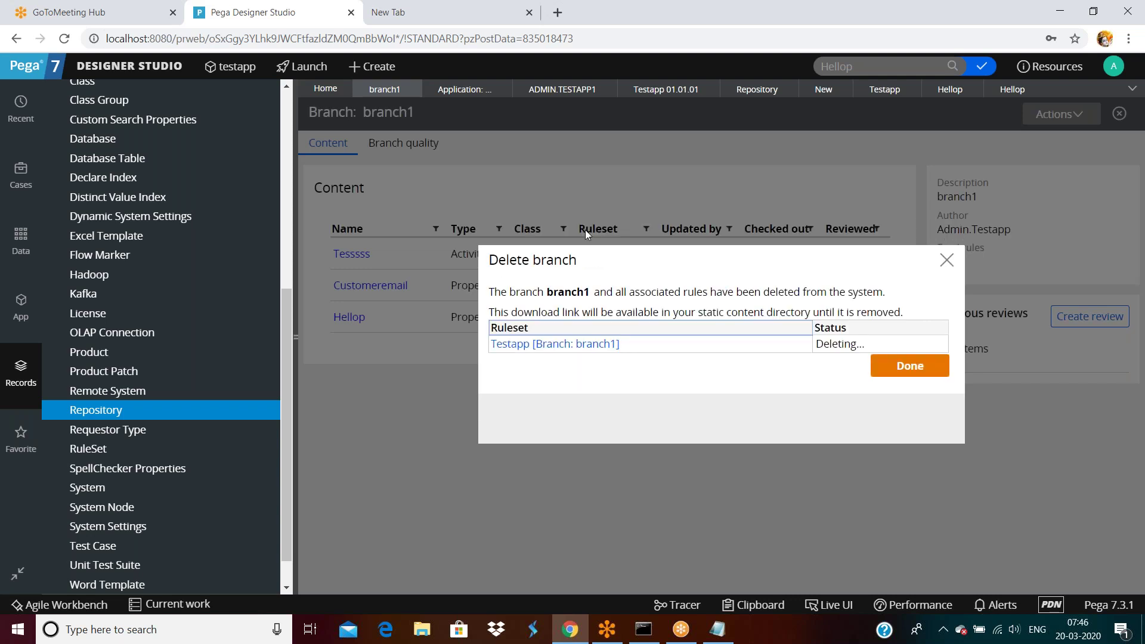
{"action": "left_click", "coordinate": [920, 376]}
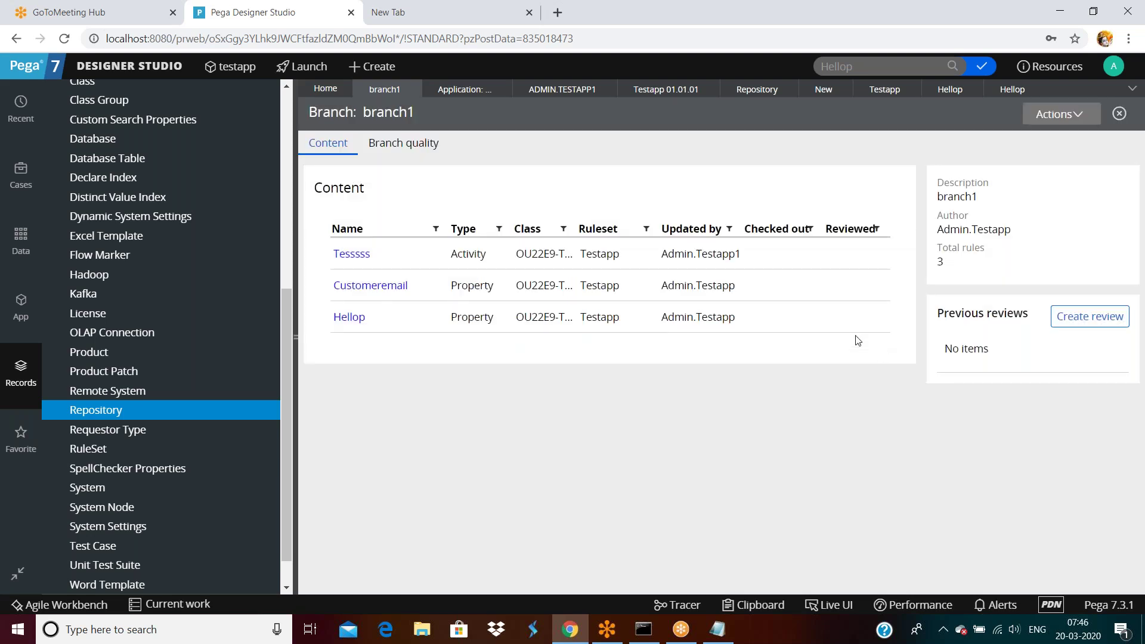
Step: Reopen branch1 from the development branches and delete it from the system
{"action": "left_click", "coordinate": [1039, 112]}
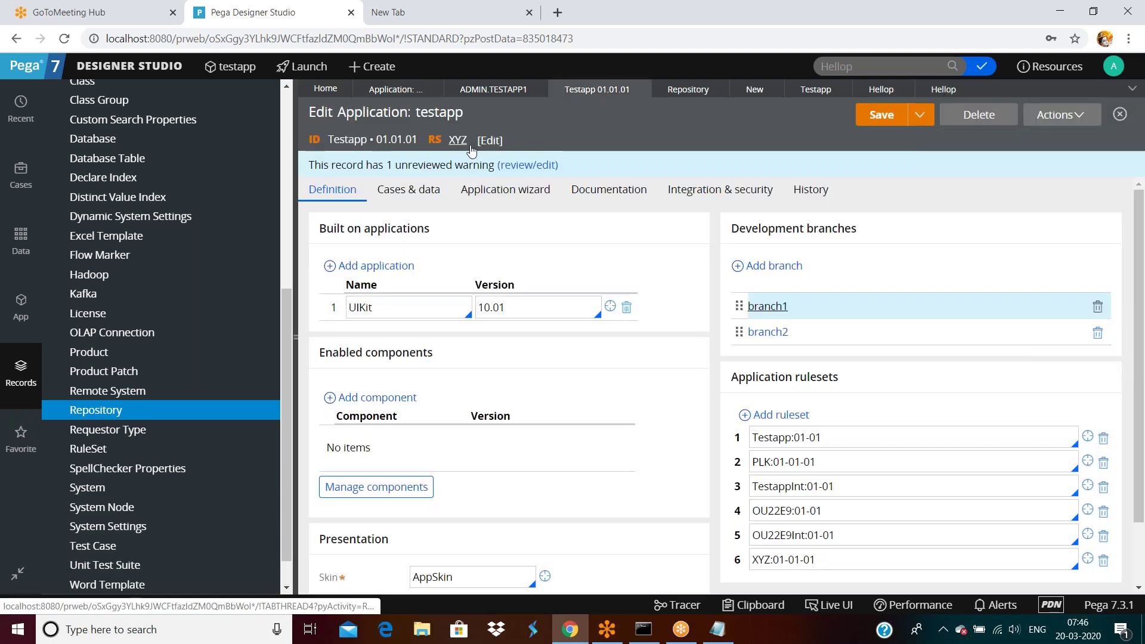
{"action": "left_click", "coordinate": [767, 306]}
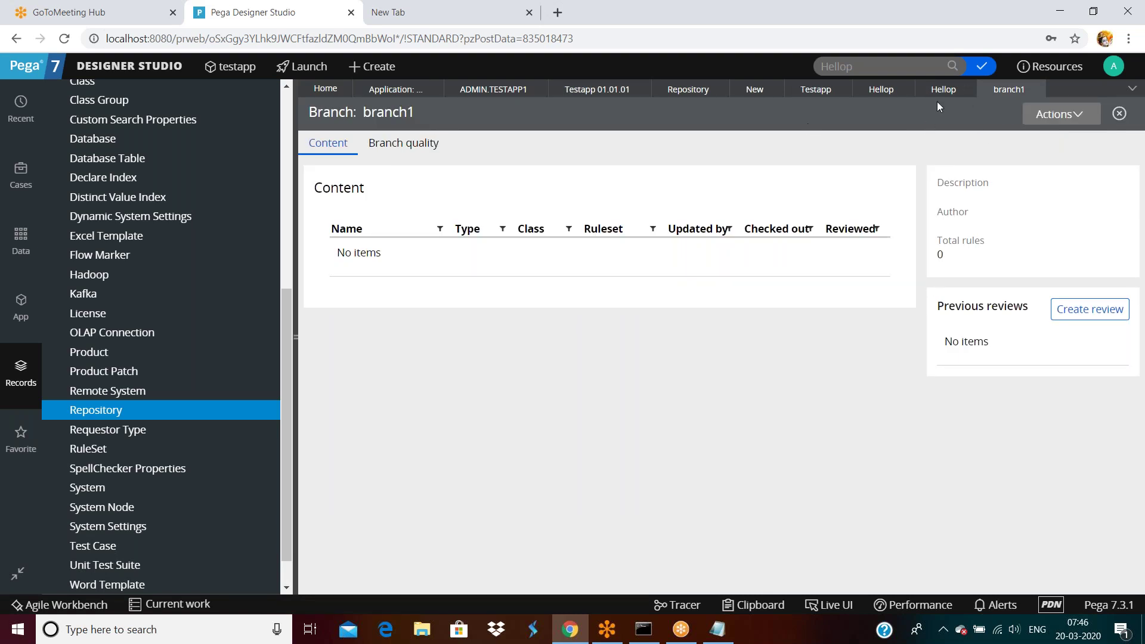
{"action": "left_click", "coordinate": [1059, 116]}
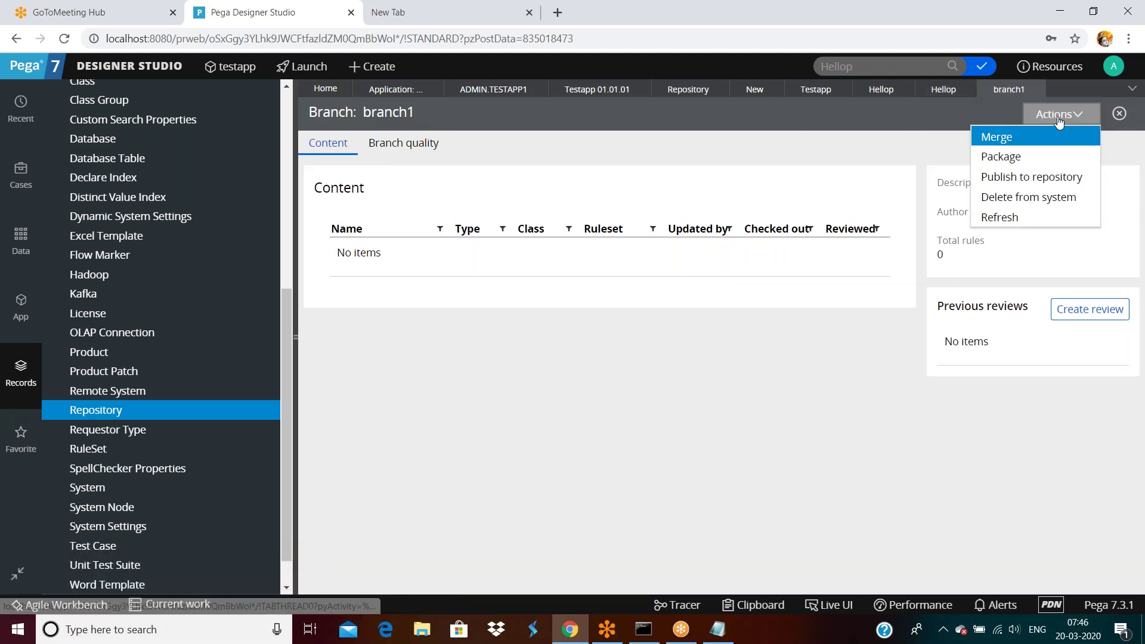
{"action": "left_click", "coordinate": [1020, 197]}
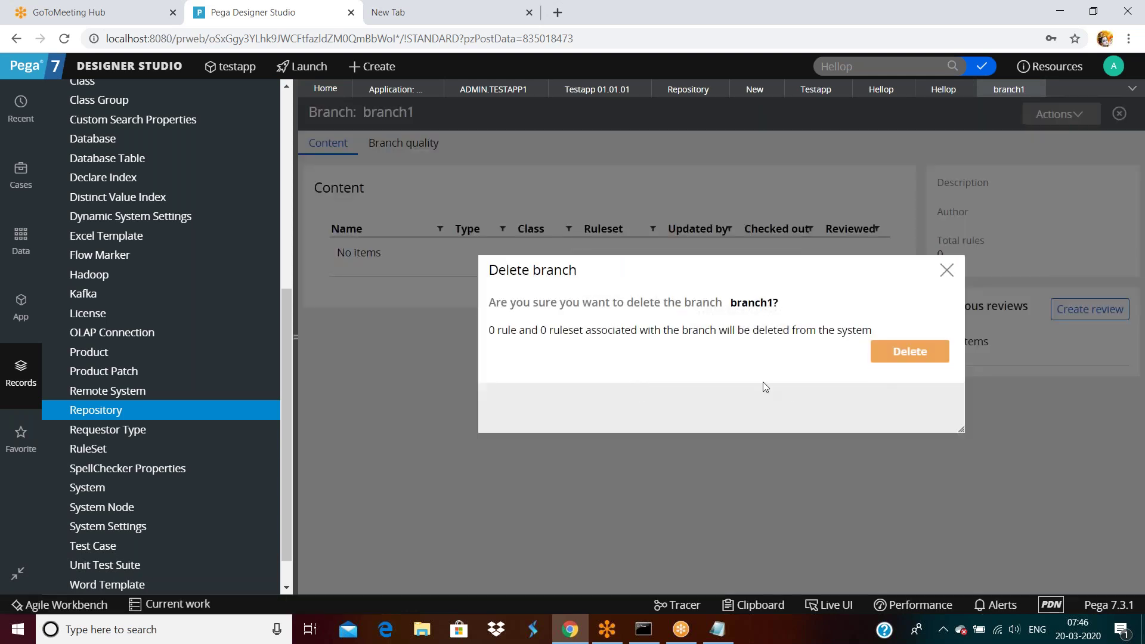
{"action": "left_click", "coordinate": [904, 330]}
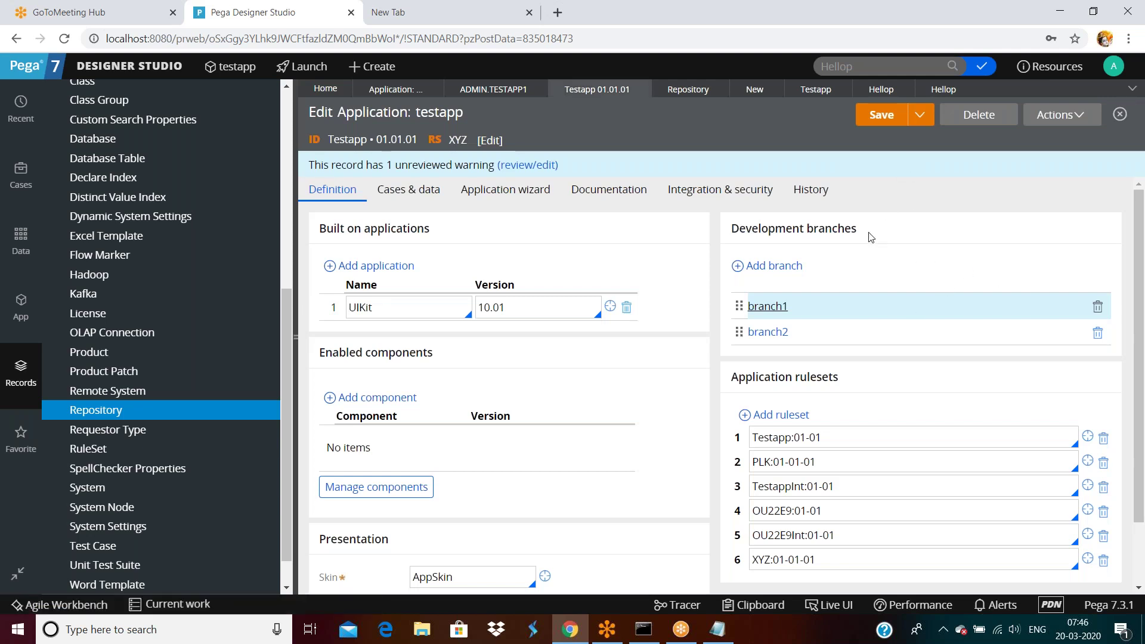
Step: Delete branch2, holding 0 rules, from the system and return to the testapp record
{"action": "left_click", "coordinate": [763, 333]}
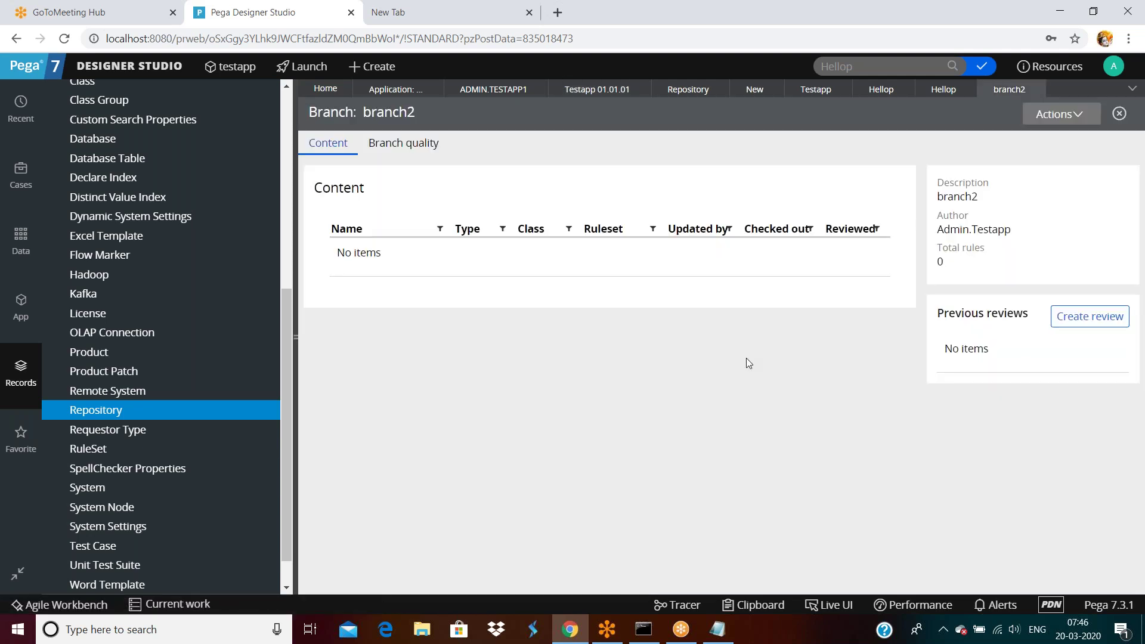
{"action": "left_click", "coordinate": [1042, 117]}
{"action": "left_click", "coordinate": [1013, 217]}
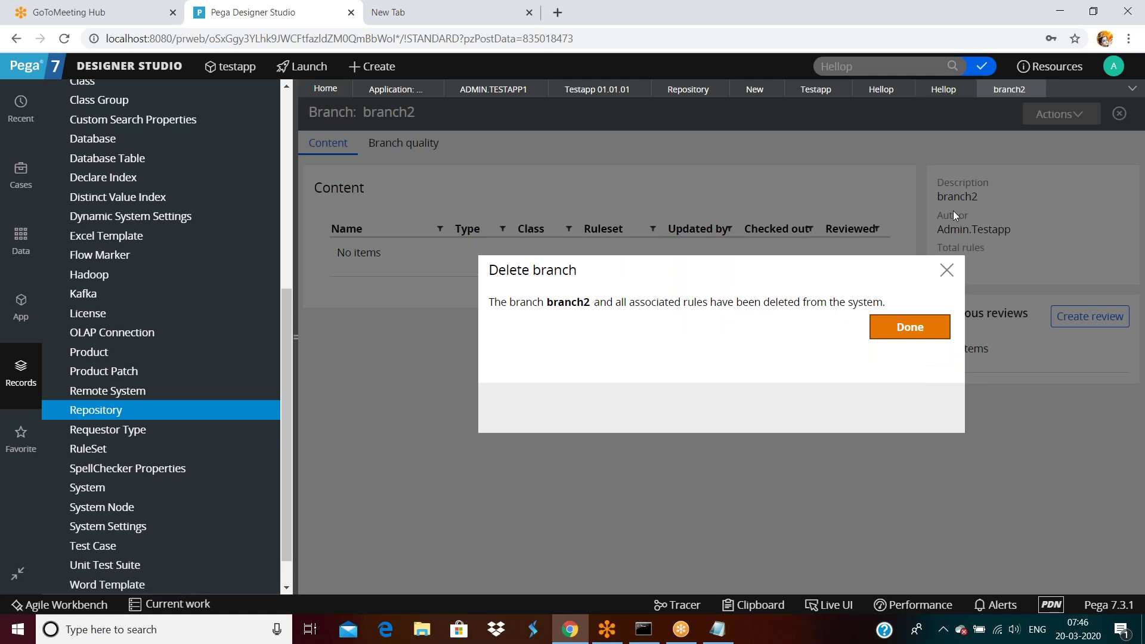
{"action": "left_click", "coordinate": [909, 326]}
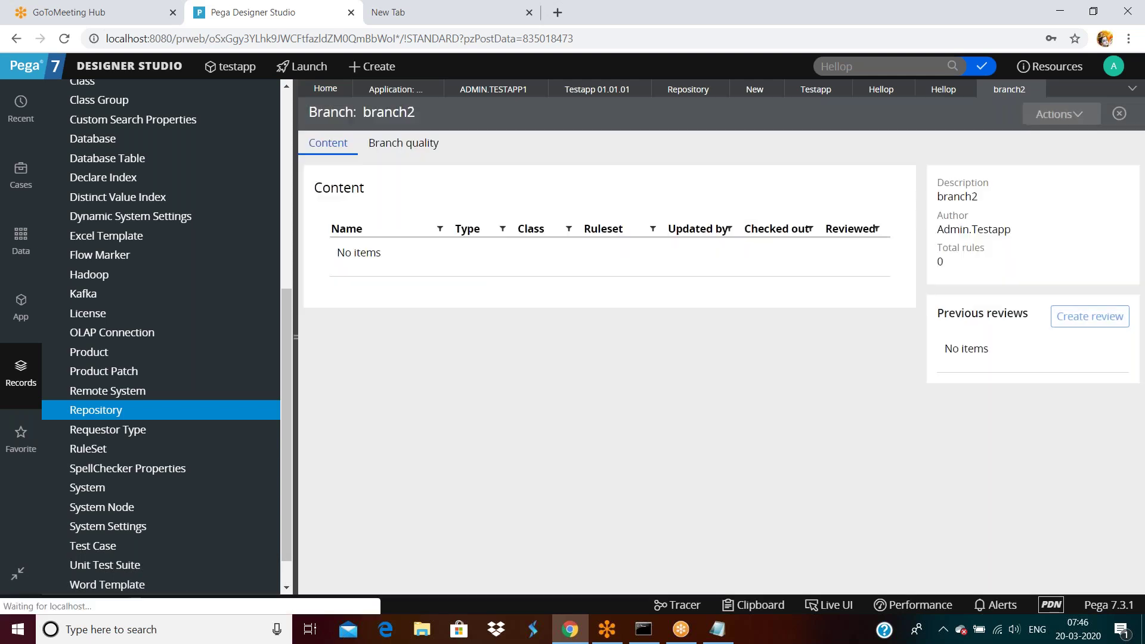
{"action": "left_click", "coordinate": [887, 116]}
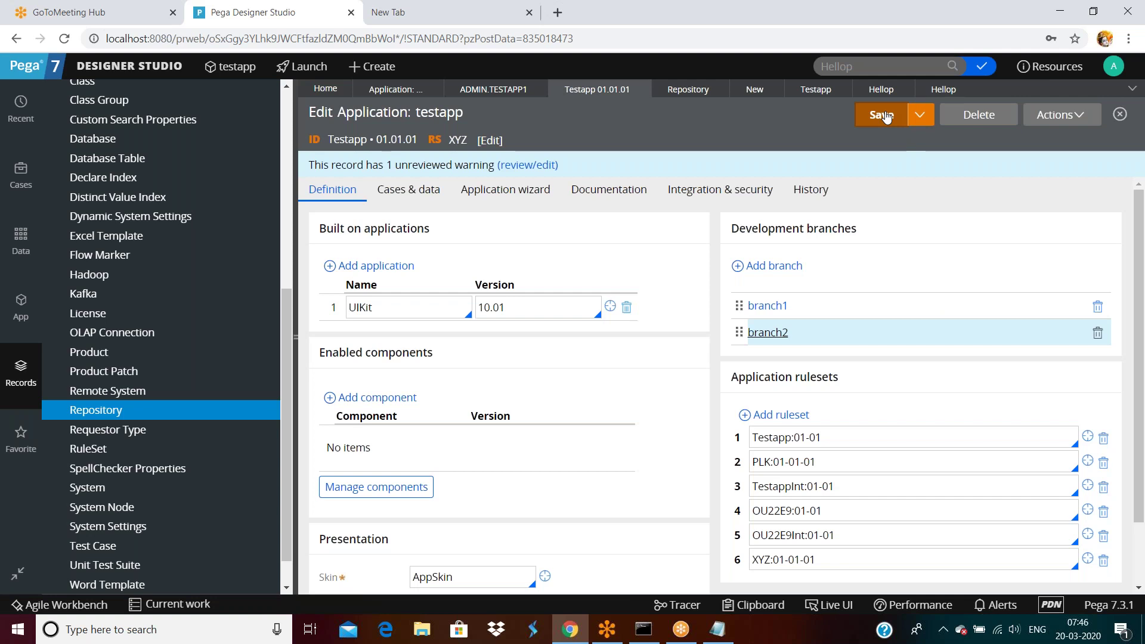
Step: Remove the branch1 and branch2 entries from Development branches and save testapp
{"action": "left_click", "coordinate": [885, 118]}
{"action": "left_click", "coordinate": [1098, 307]}
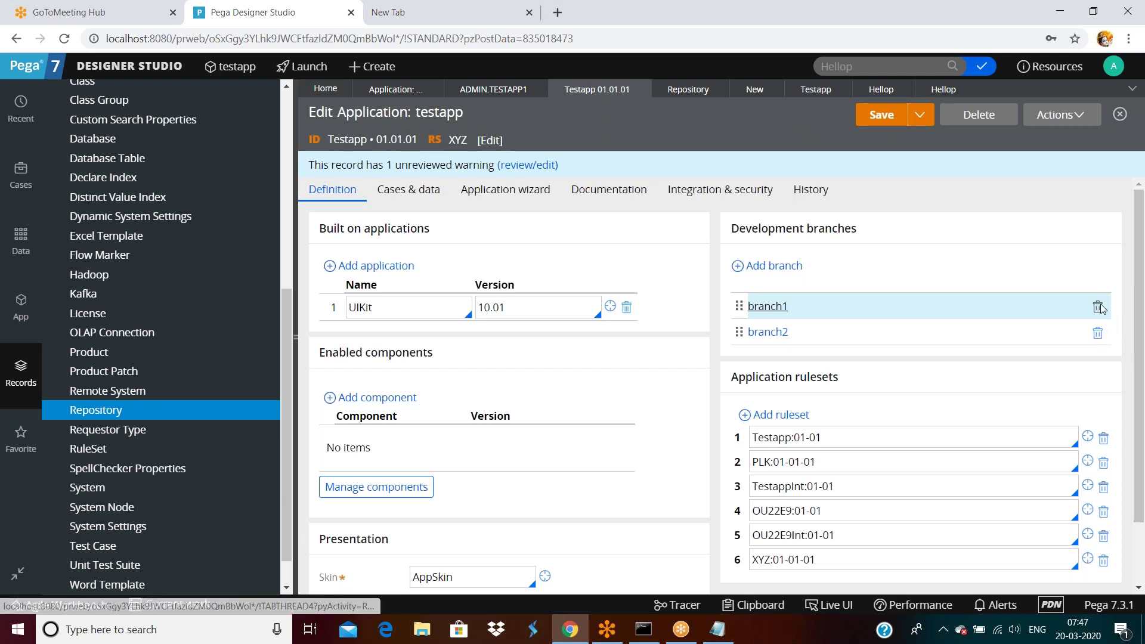
{"action": "left_click", "coordinate": [1098, 307]}
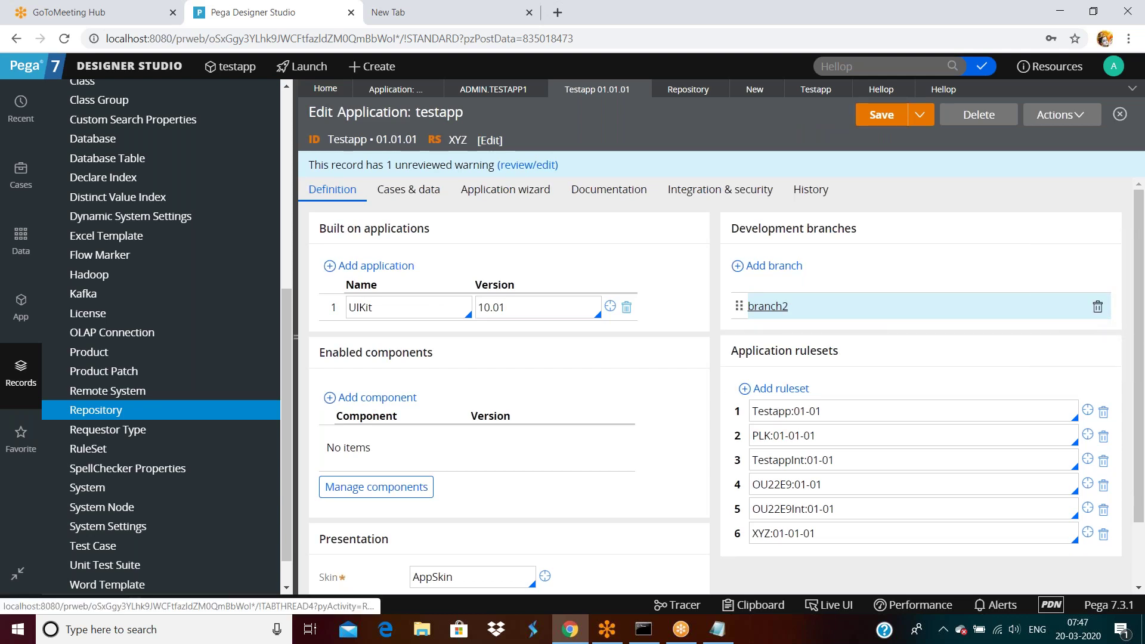
{"action": "left_click", "coordinate": [880, 116]}
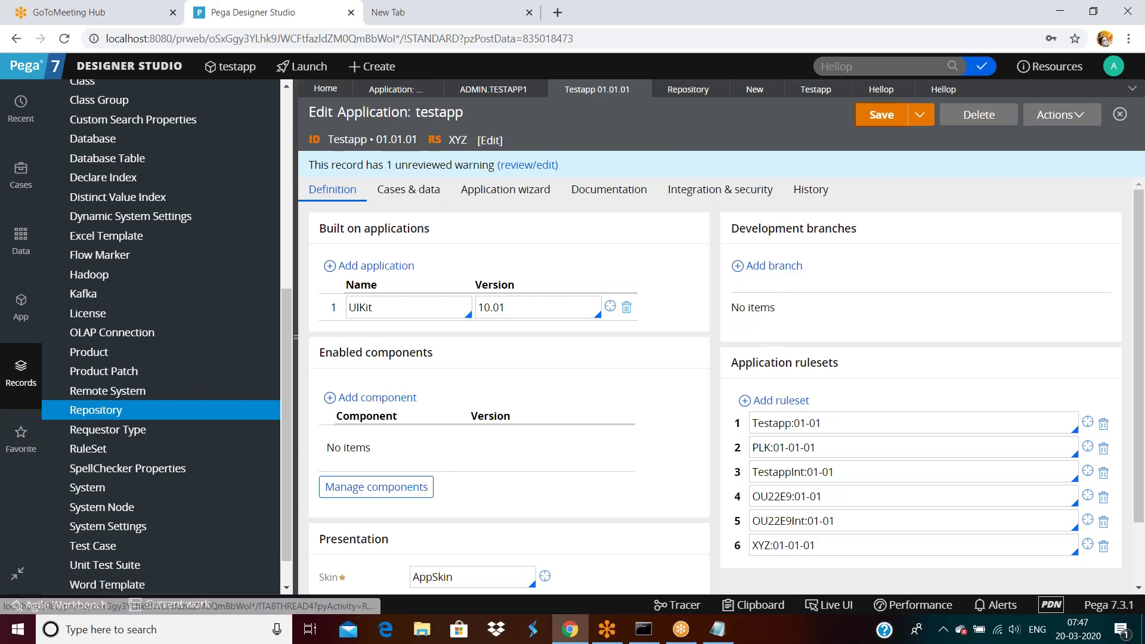
{"action": "left_click", "coordinate": [789, 271]}
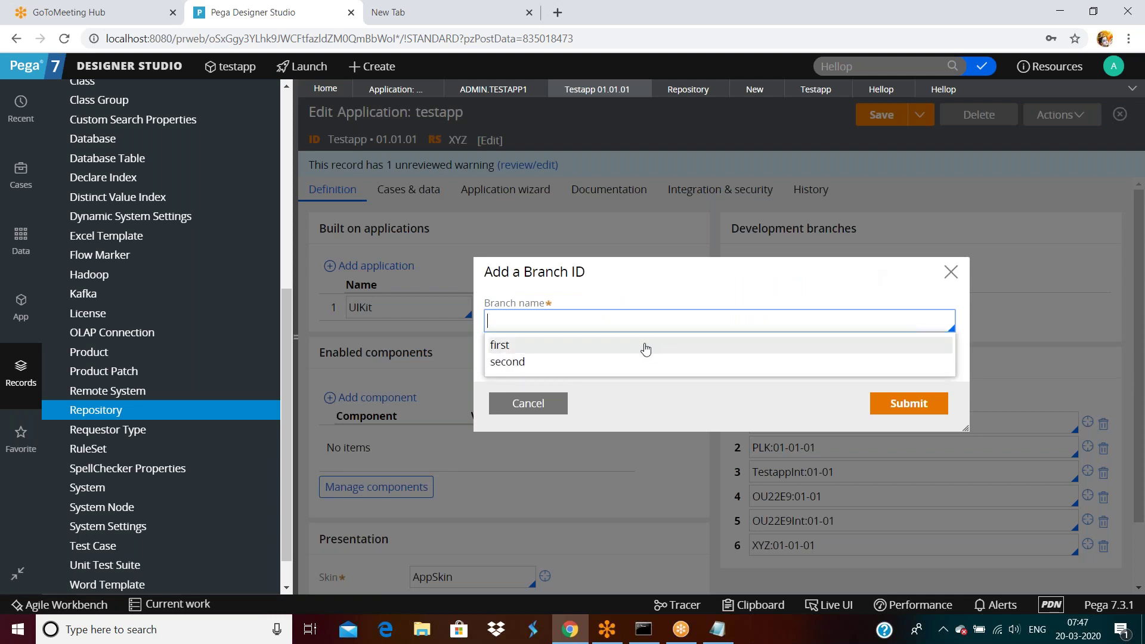
{"action": "left_click", "coordinate": [518, 351]}
{"action": "left_click", "coordinate": [913, 405]}
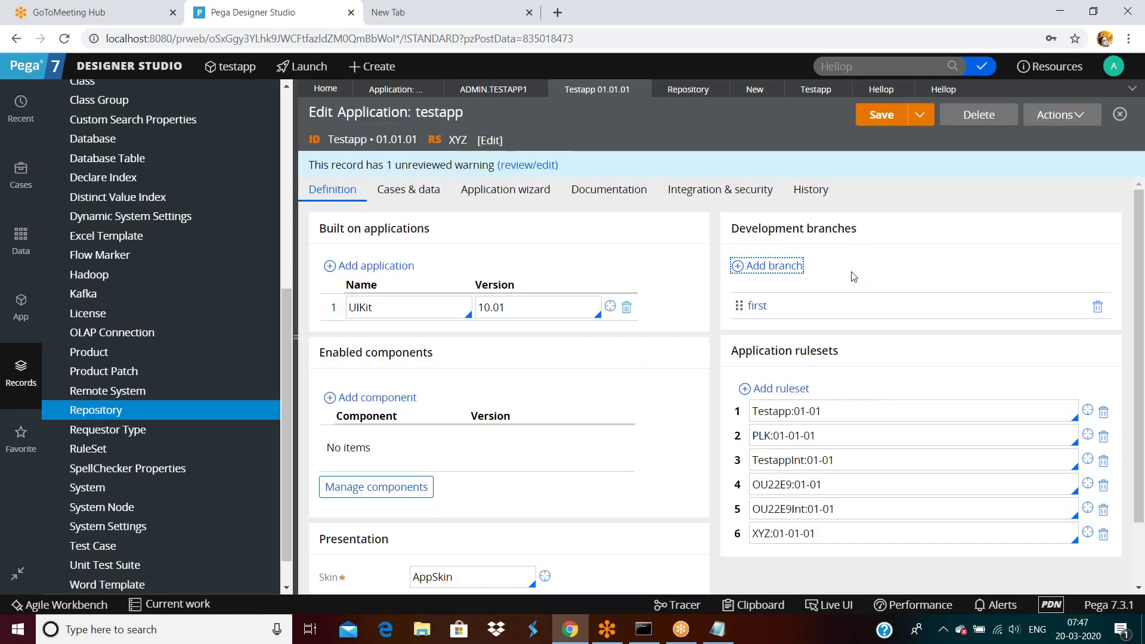
{"action": "left_click", "coordinate": [769, 310]}
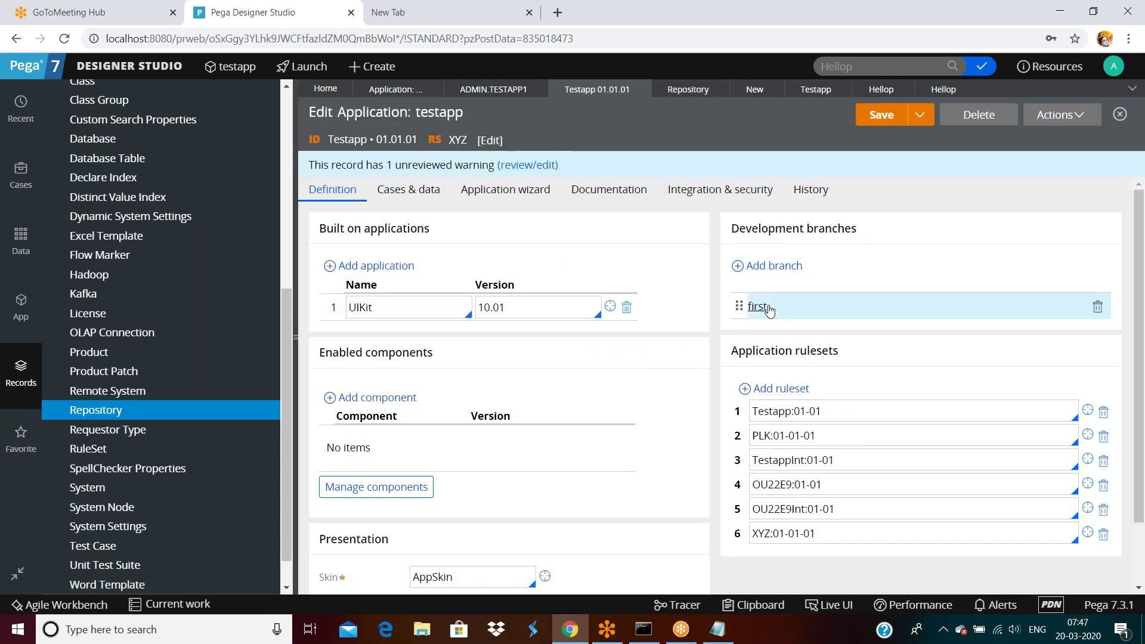
{"action": "left_click", "coordinate": [758, 307]}
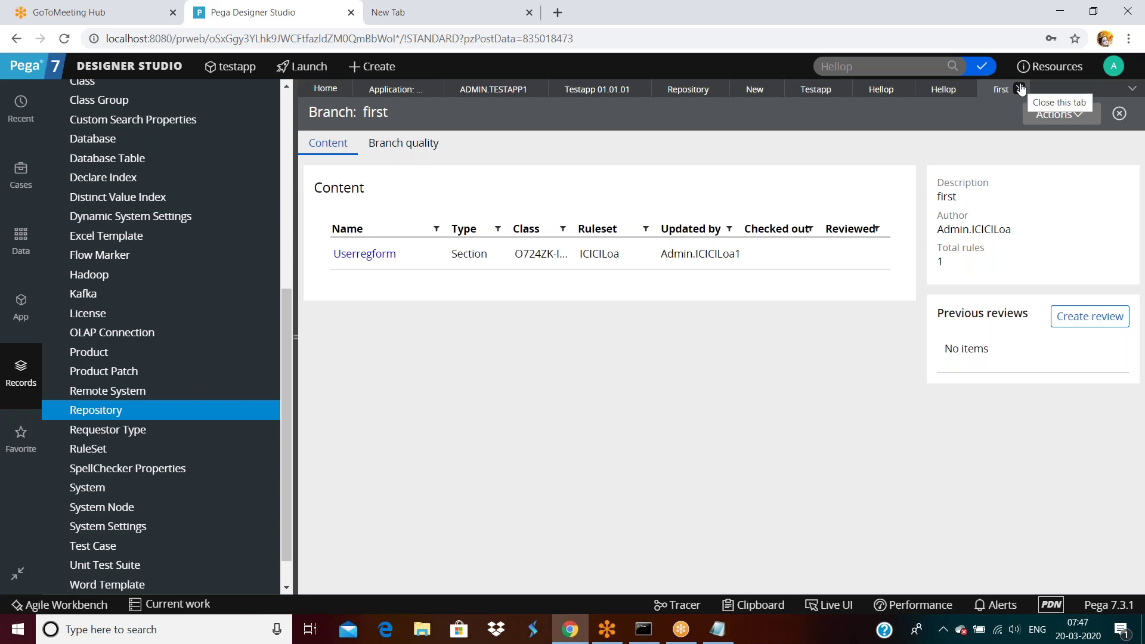
{"action": "left_click", "coordinate": [1020, 88]}
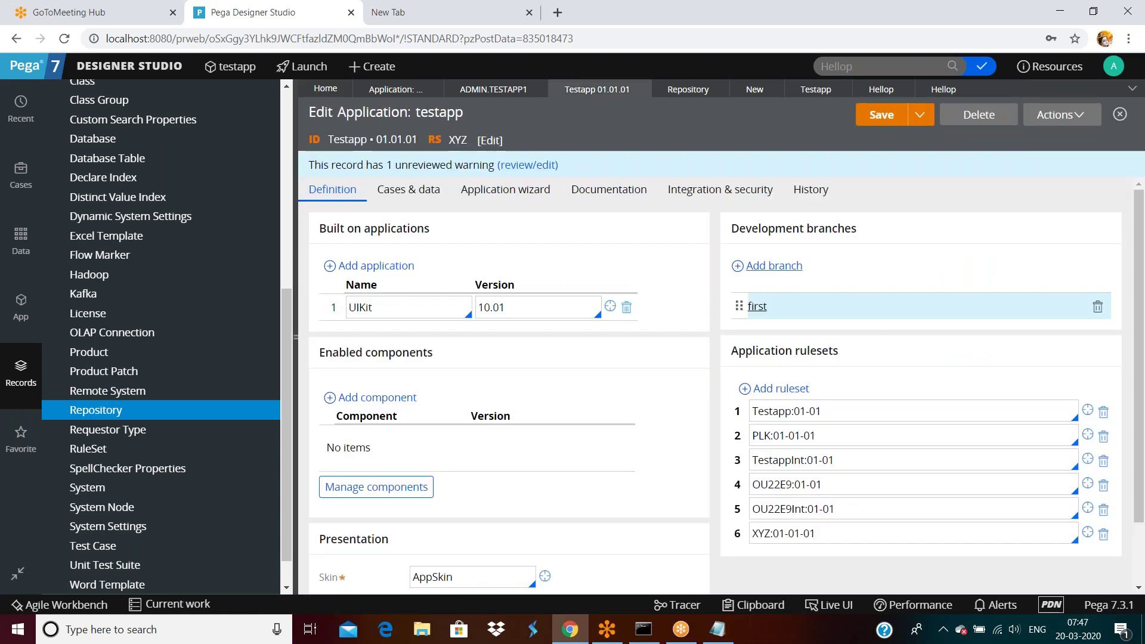
{"action": "left_click", "coordinate": [1097, 306]}
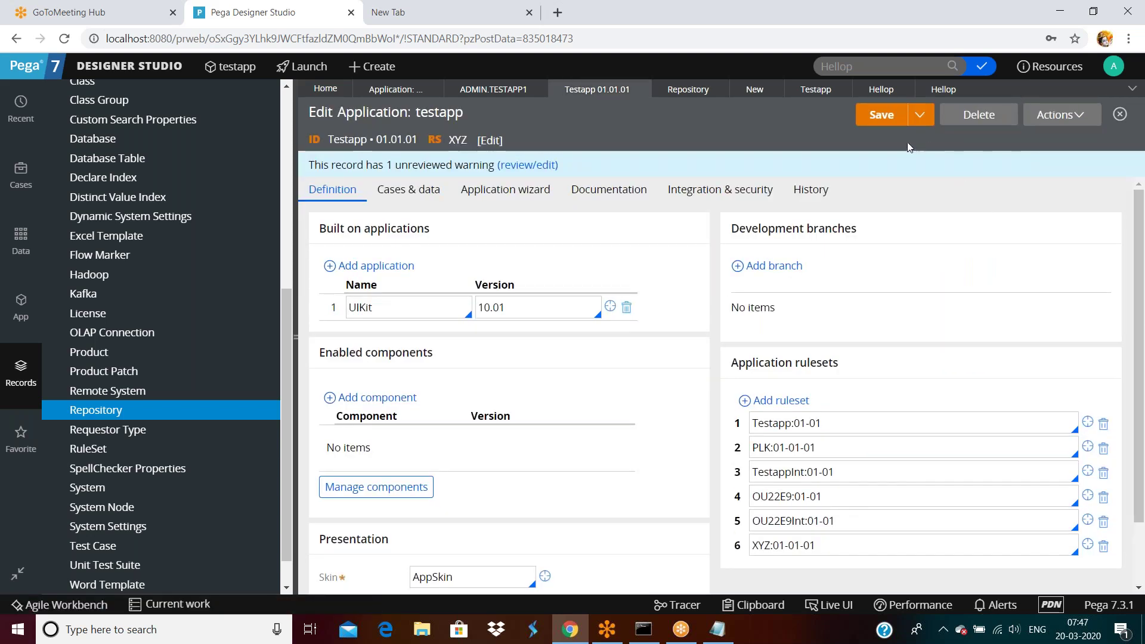
Step: Collapse SysAdmin, Security and Application Definition so only top-level Records categories show
{"action": "scroll", "coordinate": [160, 468], "scroll_direction": "down", "scroll_amount": 1}
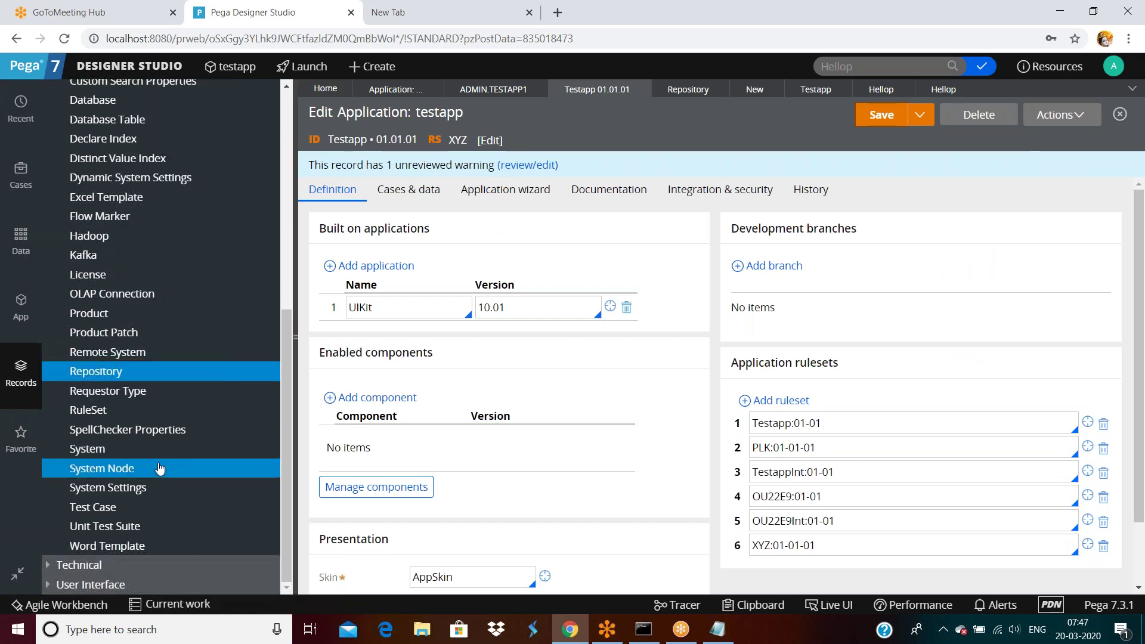
{"action": "scroll", "coordinate": [159, 468], "scroll_direction": "up", "scroll_amount": 5}
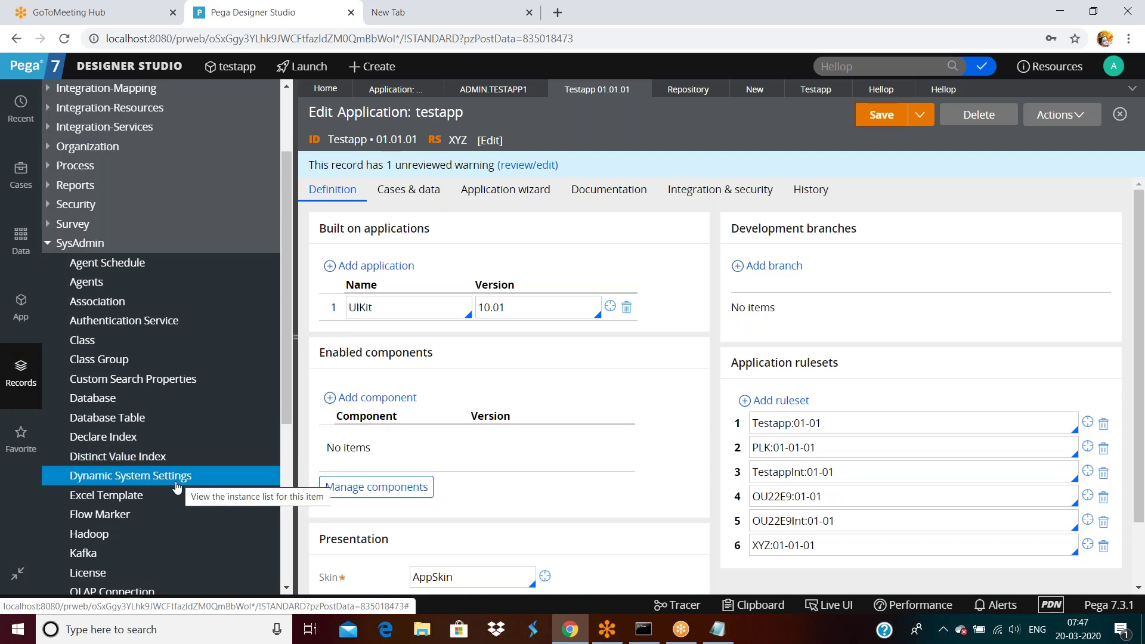
{"action": "left_click", "coordinate": [48, 243]}
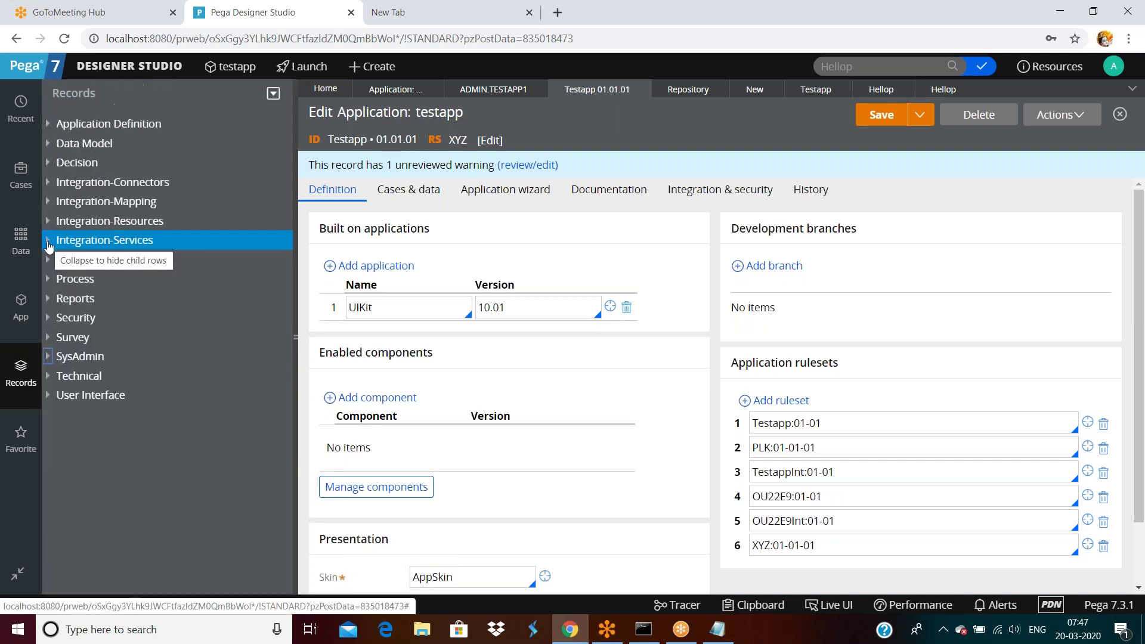
{"action": "left_click", "coordinate": [48, 318]}
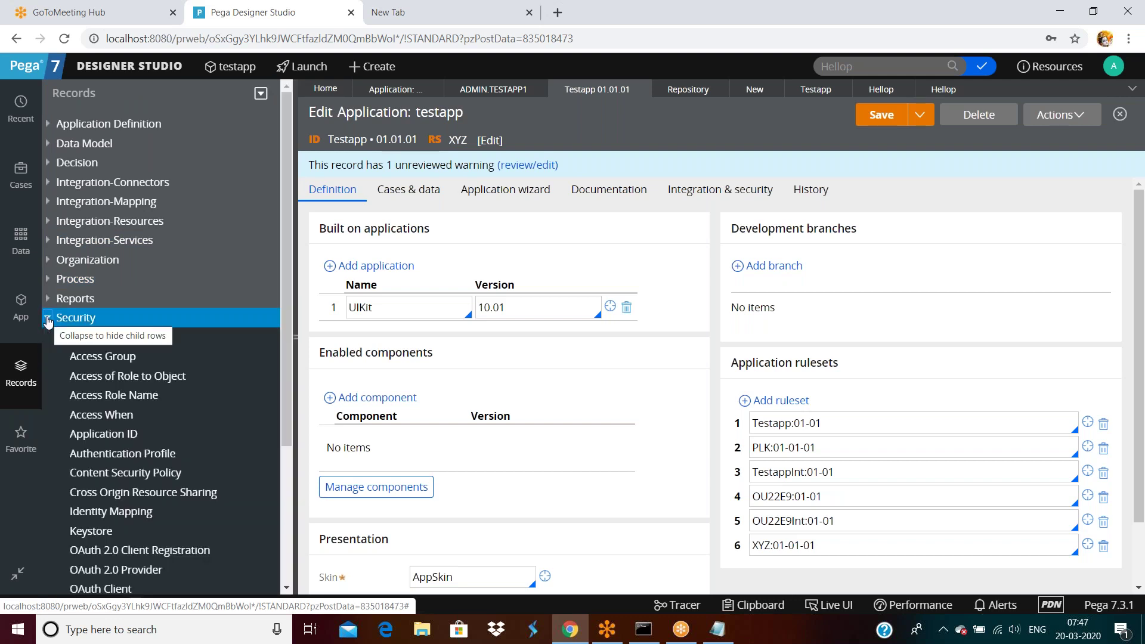
{"action": "scroll", "coordinate": [121, 428], "scroll_direction": "down", "scroll_amount": 3}
{"action": "scroll", "coordinate": [78, 405], "scroll_direction": "up", "scroll_amount": 4}
{"action": "left_click", "coordinate": [46, 318]}
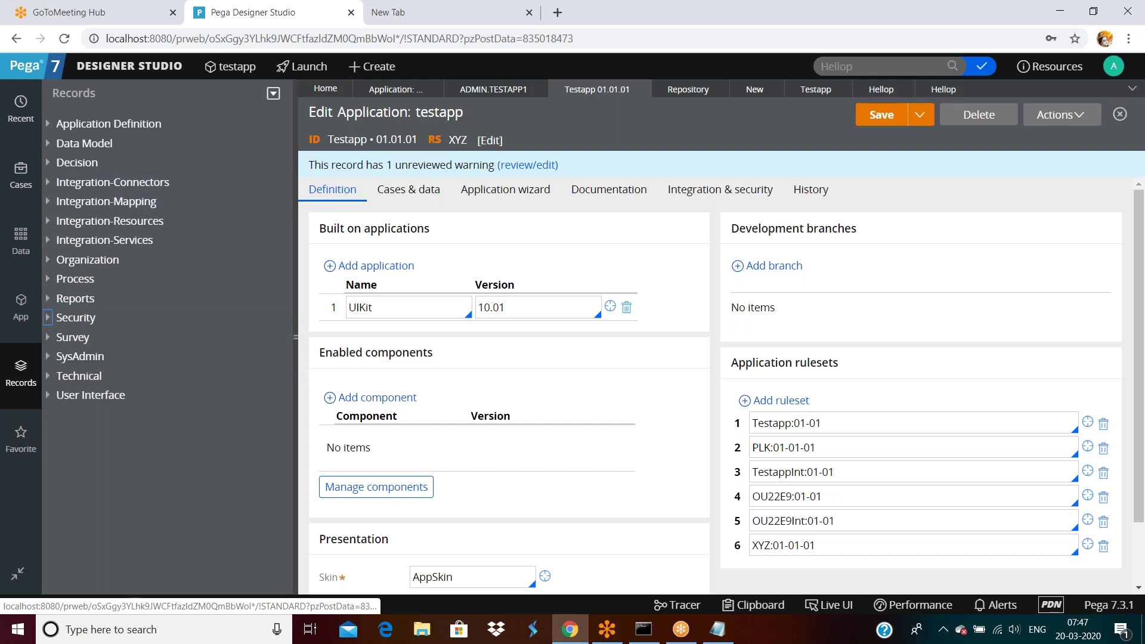
{"action": "left_click", "coordinate": [48, 123]}
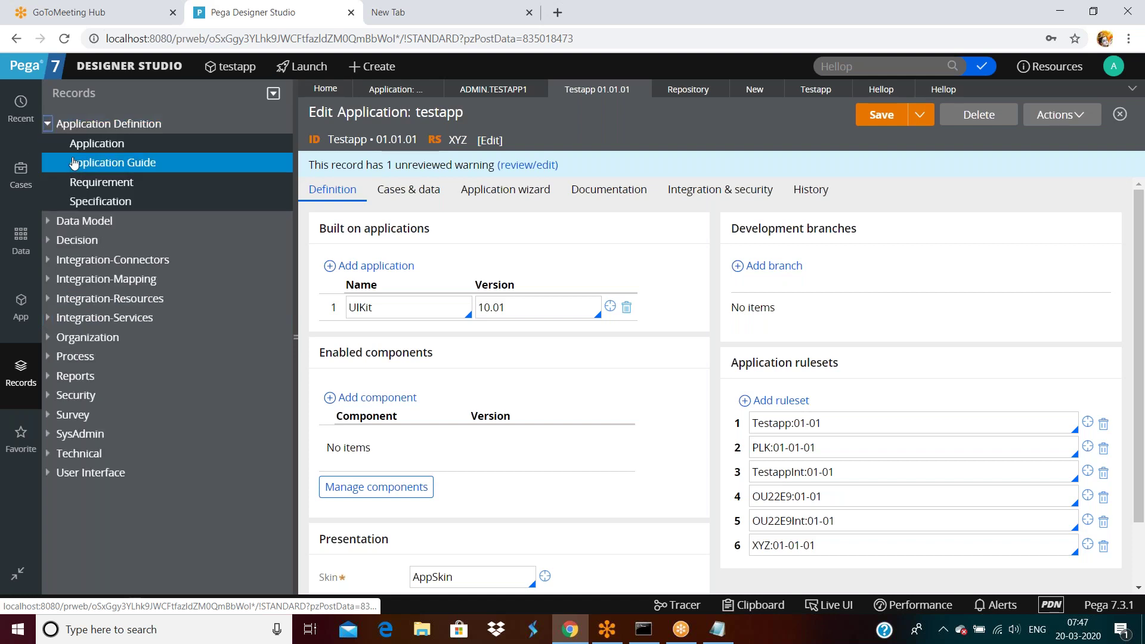
{"action": "left_click", "coordinate": [48, 124]}
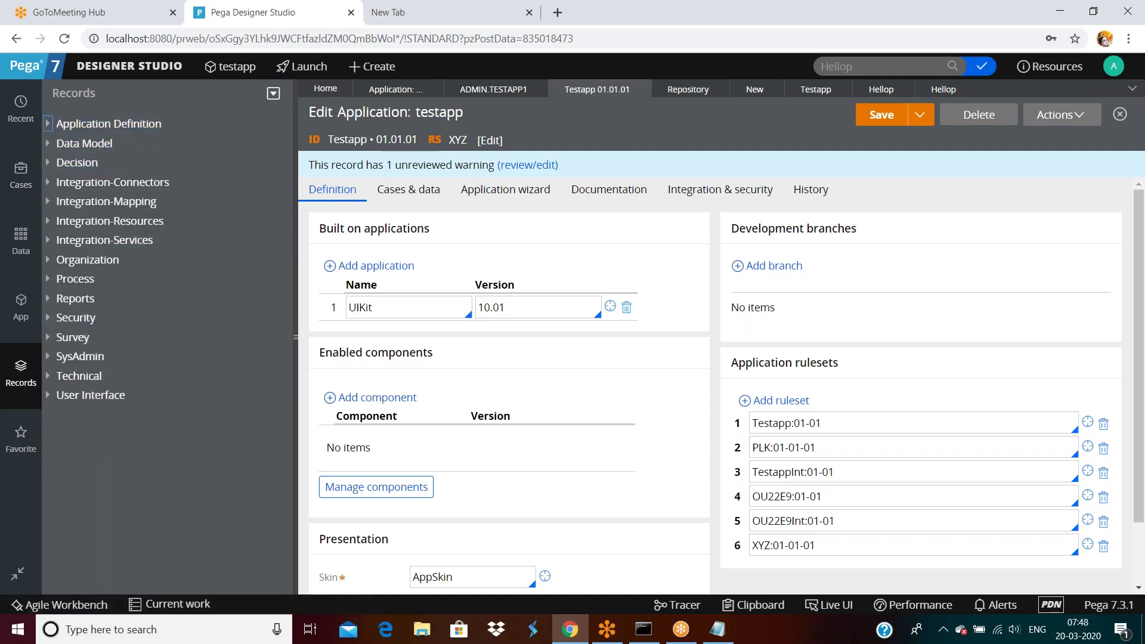
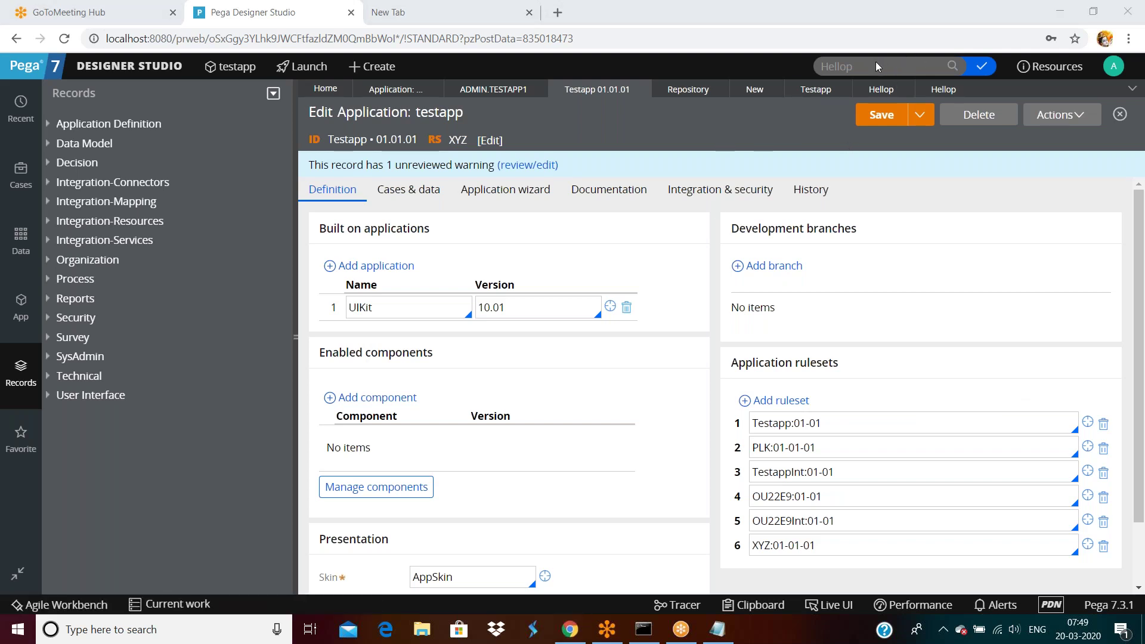
Step: Switch to the hellop property record and request View references from its Actions menu
{"action": "left_click", "coordinate": [1059, 122]}
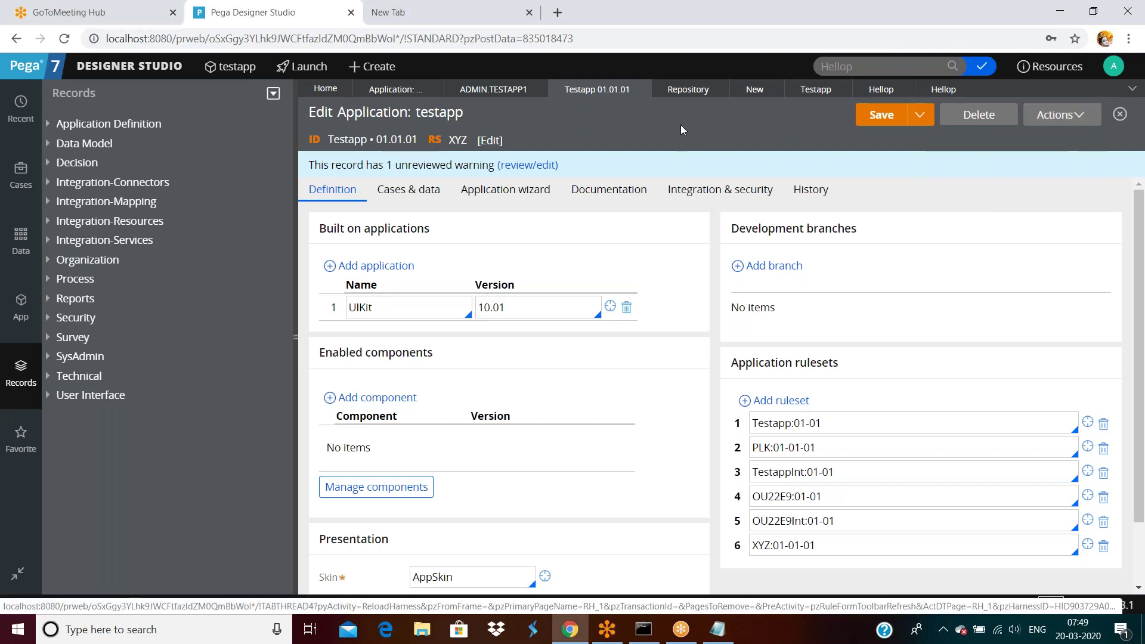
{"action": "left_click", "coordinate": [889, 93]}
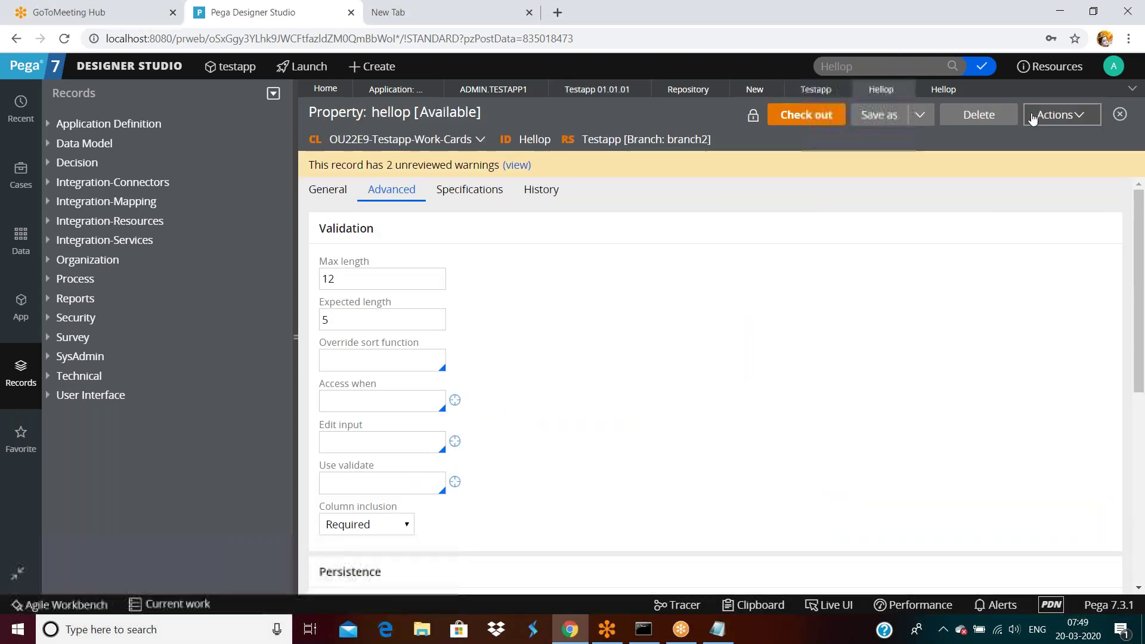
{"action": "left_click", "coordinate": [1057, 115]}
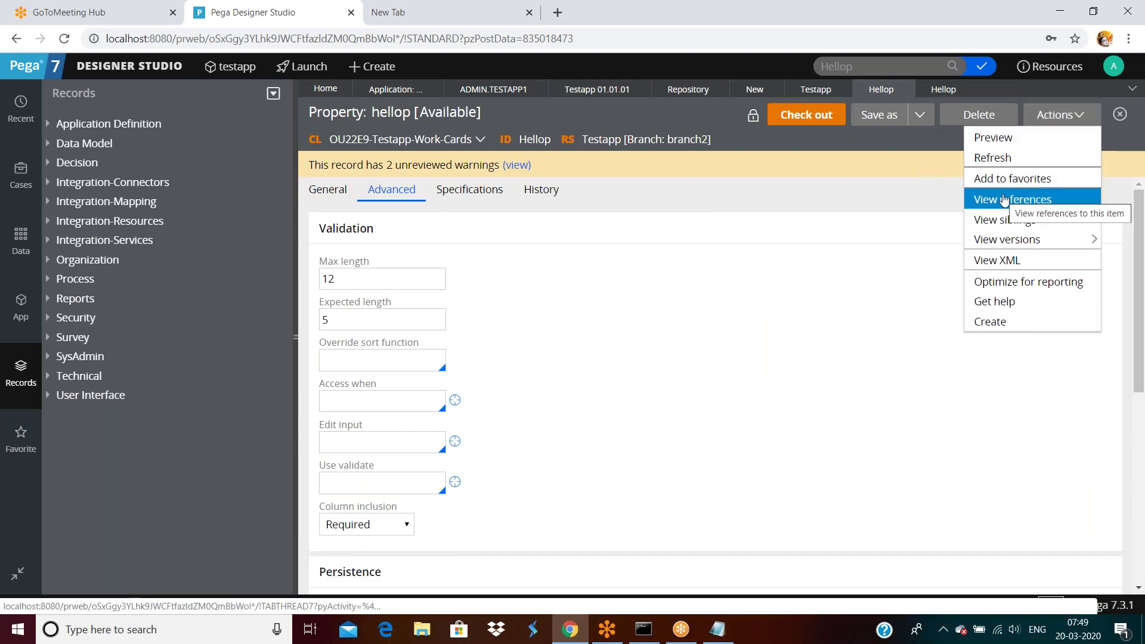
{"action": "mouse_move", "coordinate": [1012, 237]}
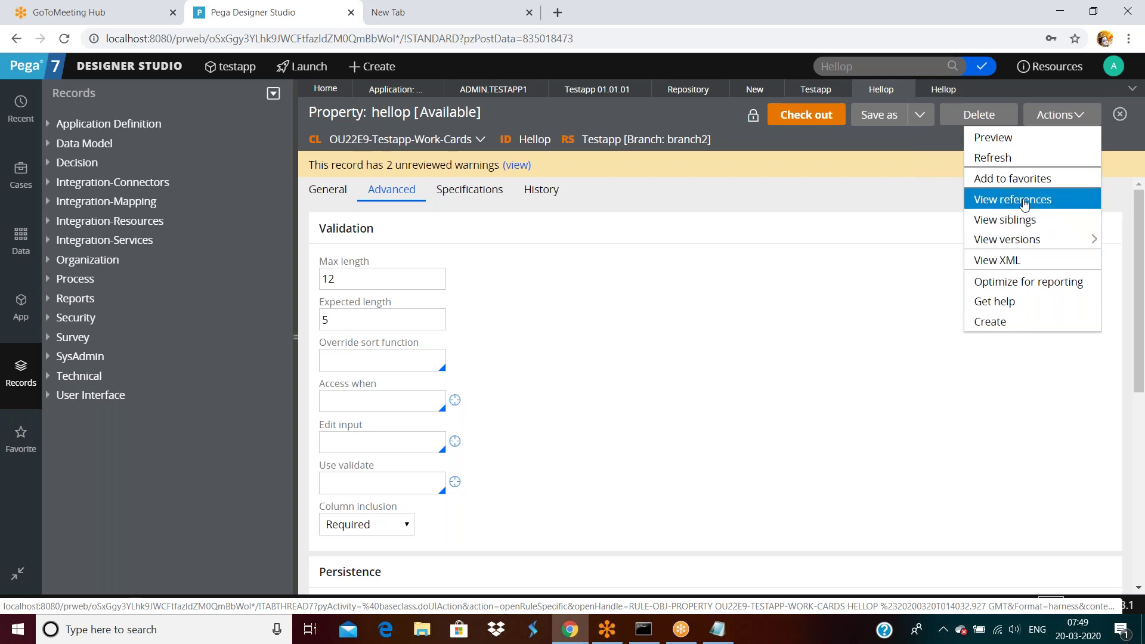
{"action": "left_click", "coordinate": [1025, 203]}
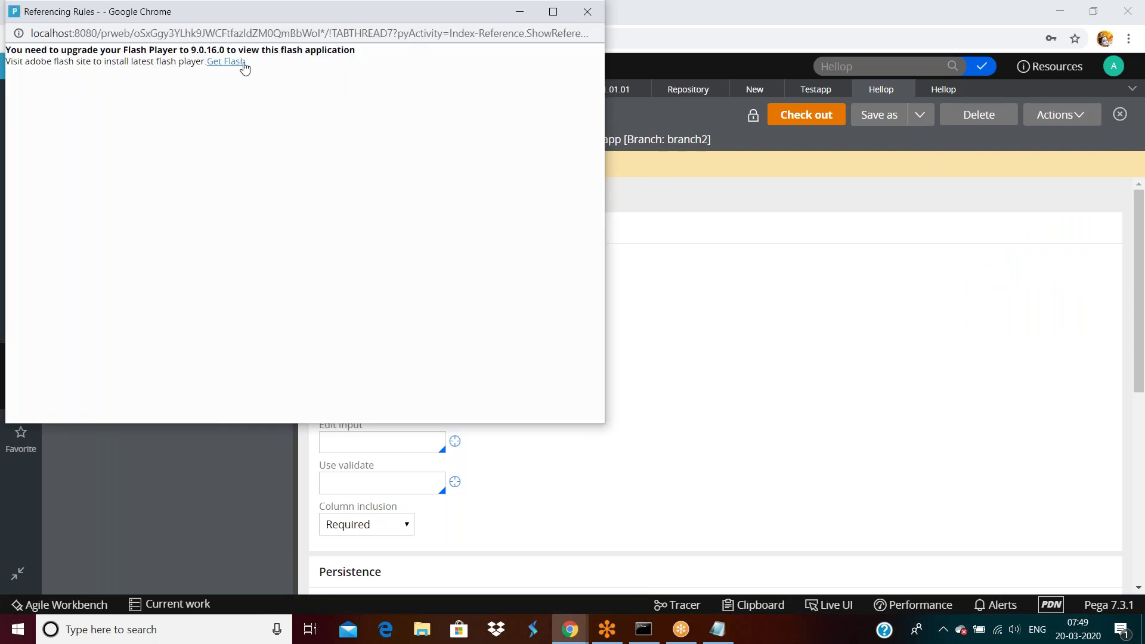
Step: Try allowing Flash for the Referencing Rules viewer, dismiss the rule-unavailable error, and close the window
{"action": "left_click", "coordinate": [1079, 117]}
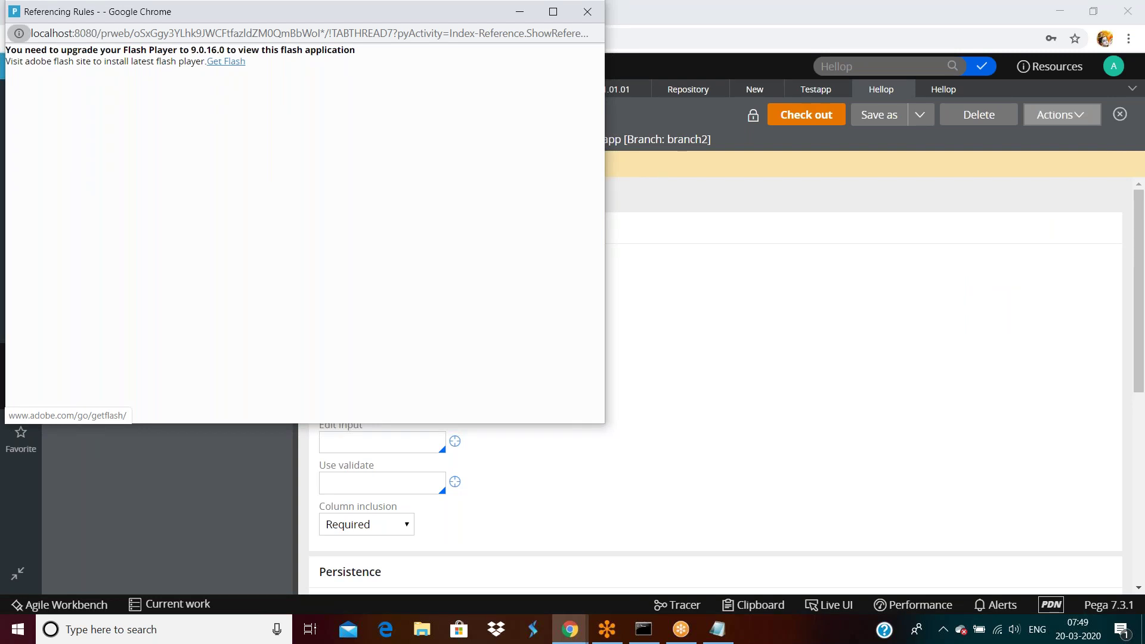
{"action": "left_click", "coordinate": [227, 62]}
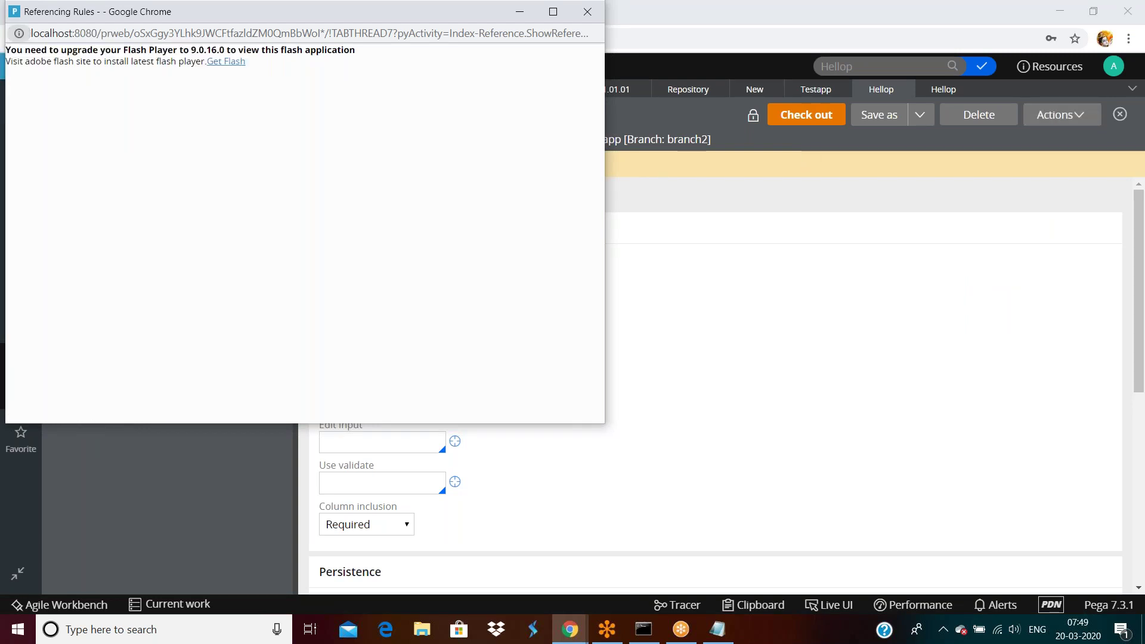
{"action": "left_click", "coordinate": [232, 68]}
{"action": "left_click", "coordinate": [157, 118]}
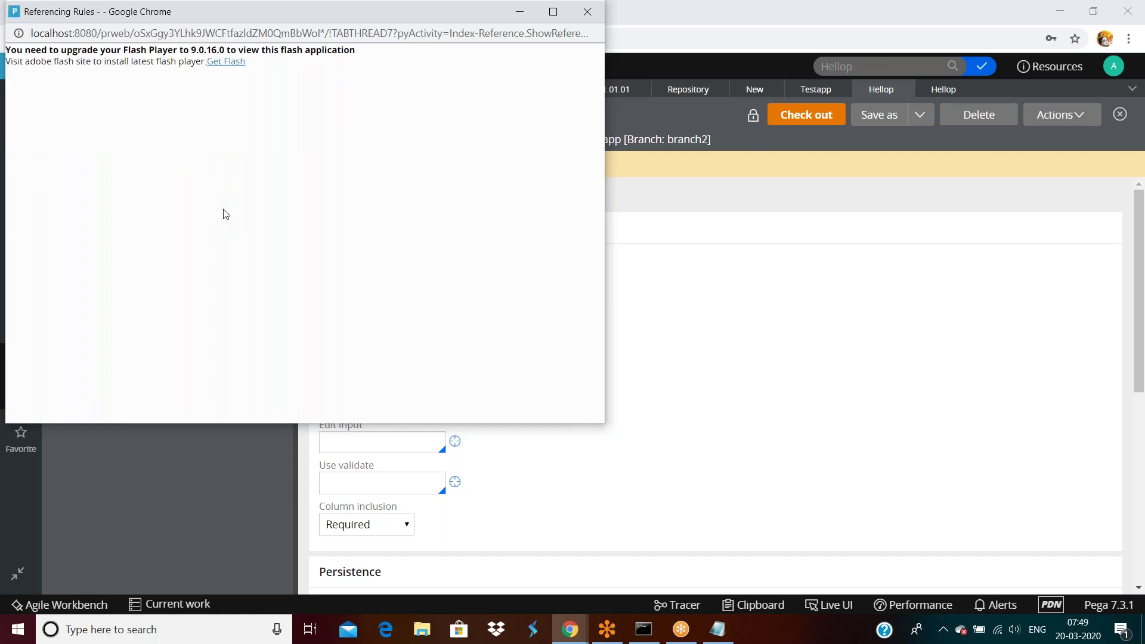
{"action": "left_click", "coordinate": [229, 62]}
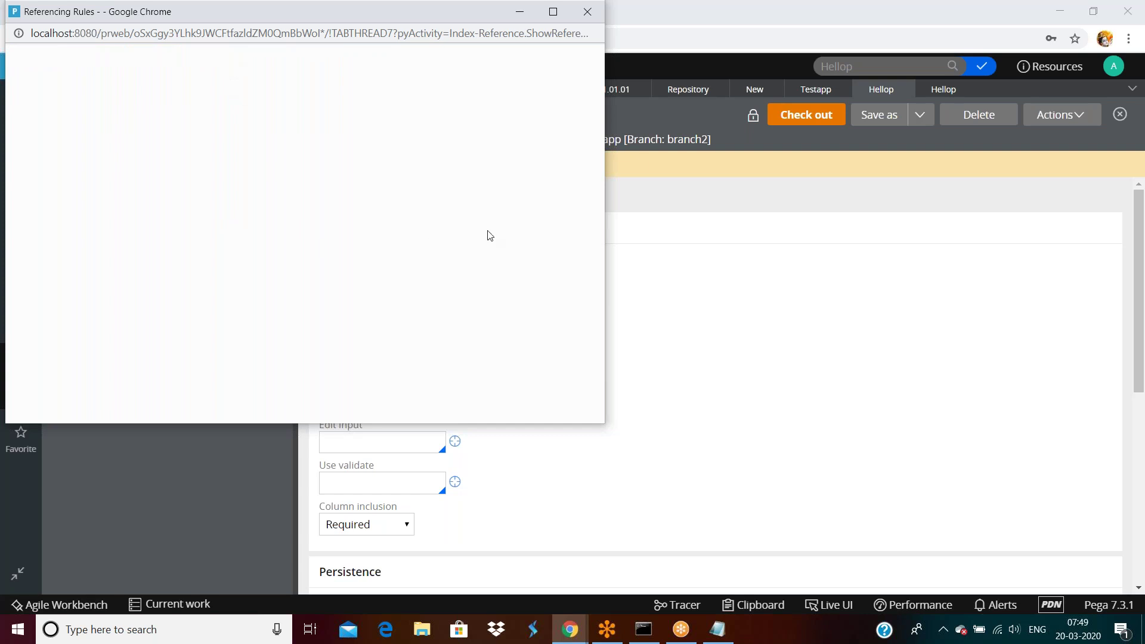
{"action": "left_click", "coordinate": [1054, 119]}
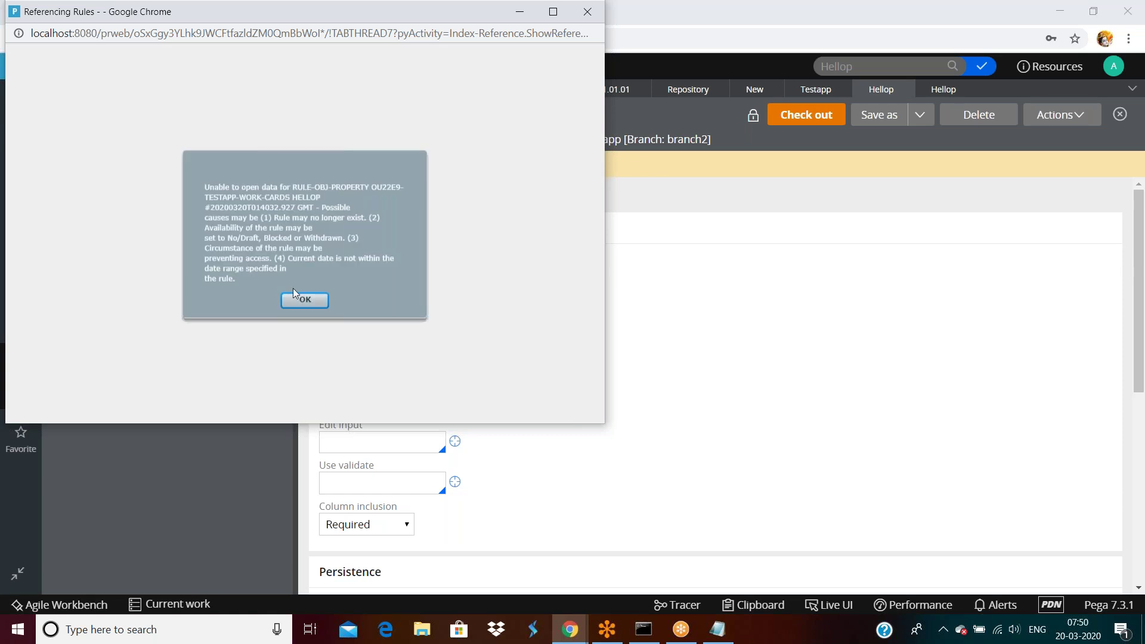
{"action": "left_click", "coordinate": [303, 301]}
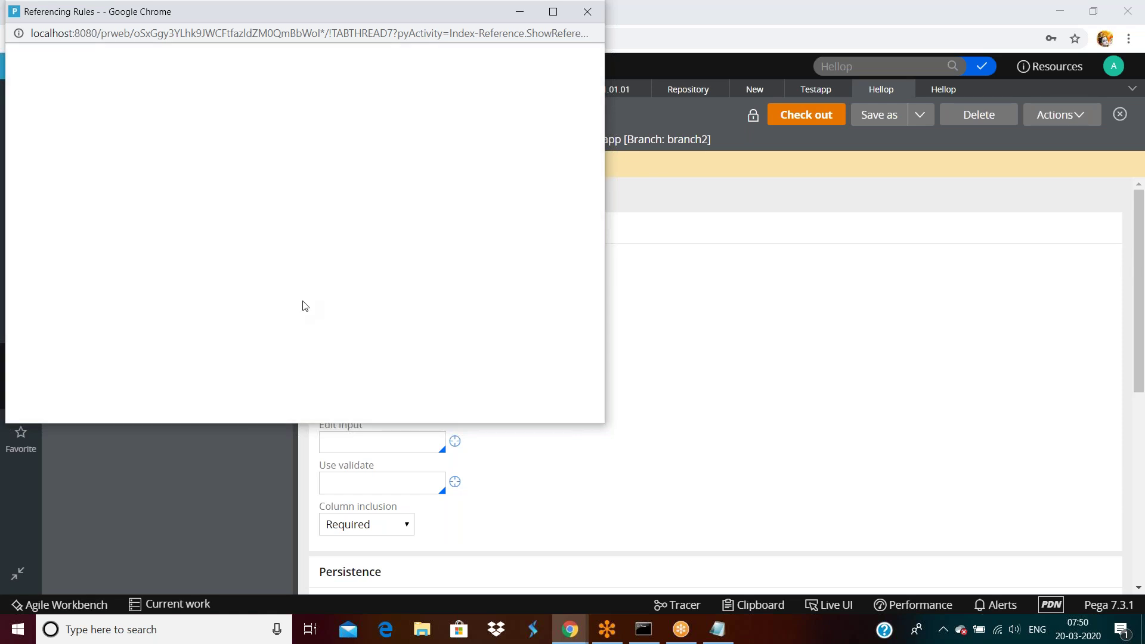
{"action": "left_click_drag", "start_coordinate": [280, 15], "coordinate": [501, 160]}
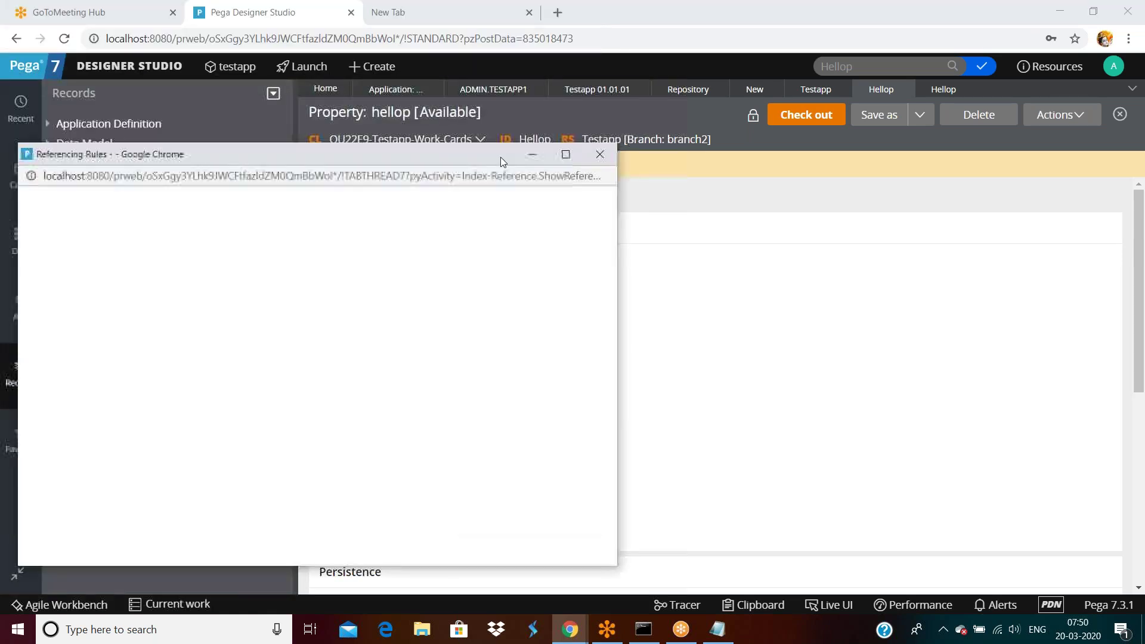
{"action": "left_click", "coordinate": [600, 155]}
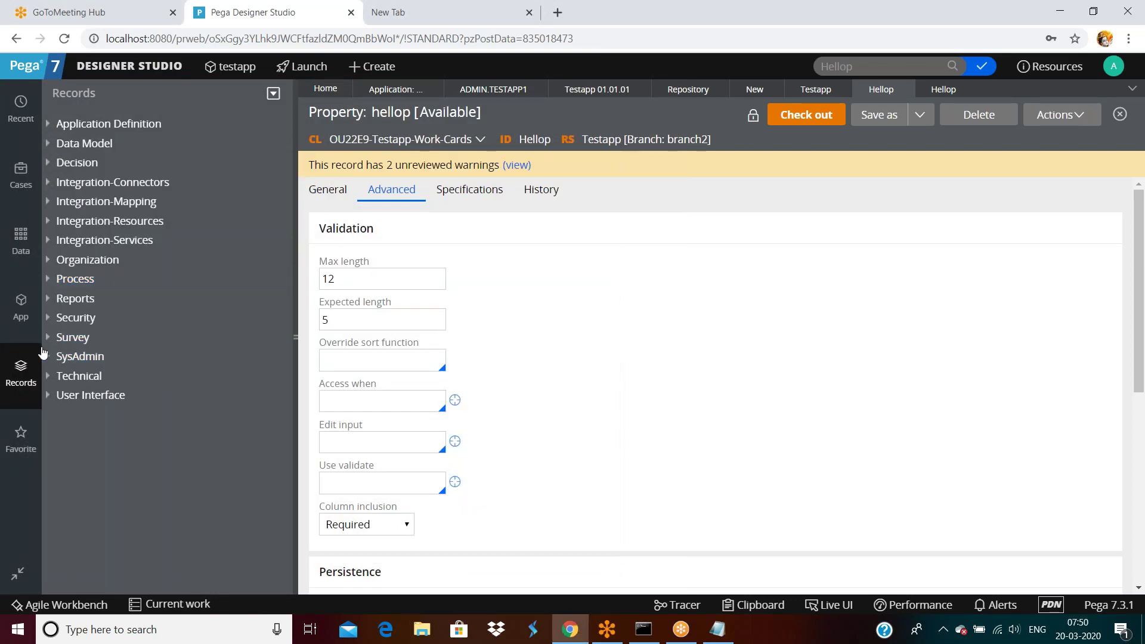
Step: From the App explorer, create a section labelled 'test' in OU22E9-Testapp-Work-Cards and open it
{"action": "left_click", "coordinate": [21, 307]}
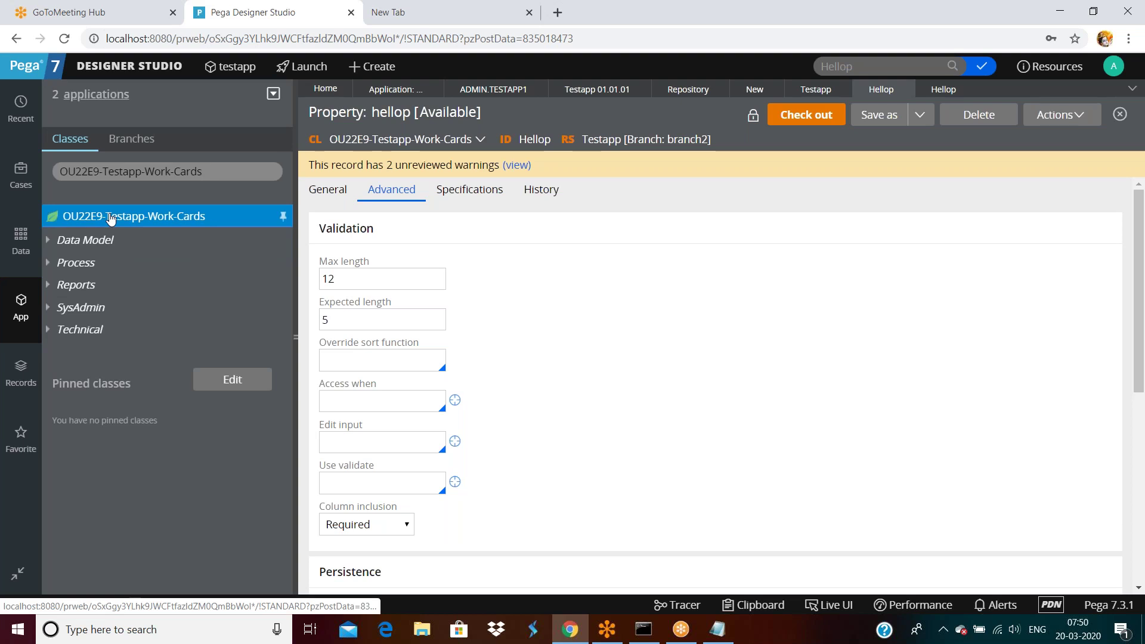
{"action": "right_click", "coordinate": [111, 218]}
{"action": "mouse_move", "coordinate": [113, 239]}
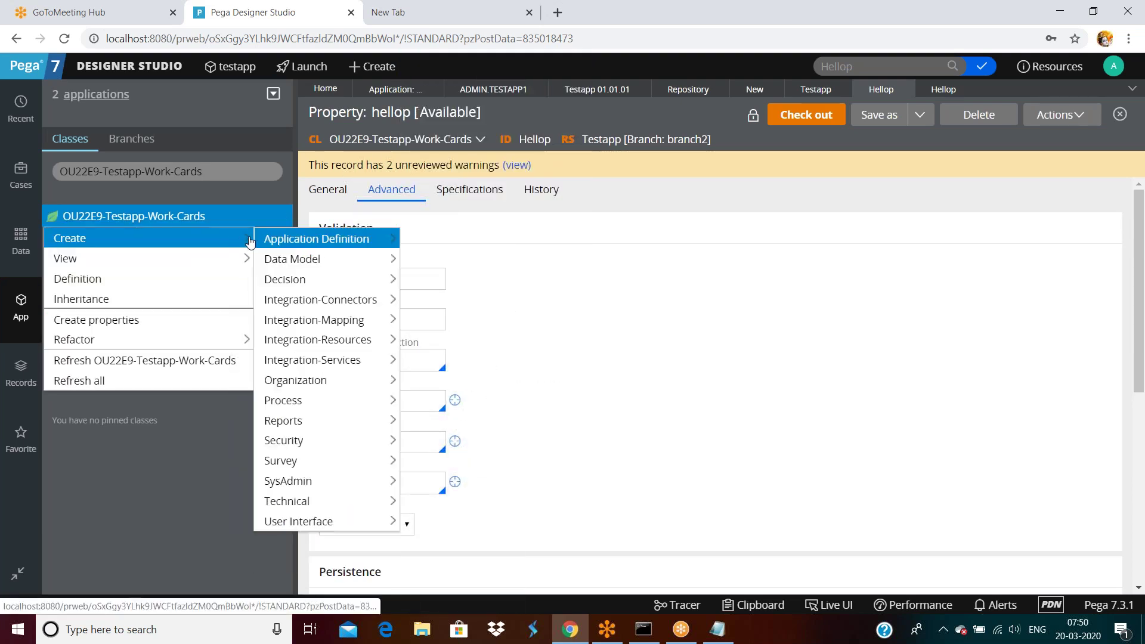
{"action": "mouse_move", "coordinate": [296, 520]}
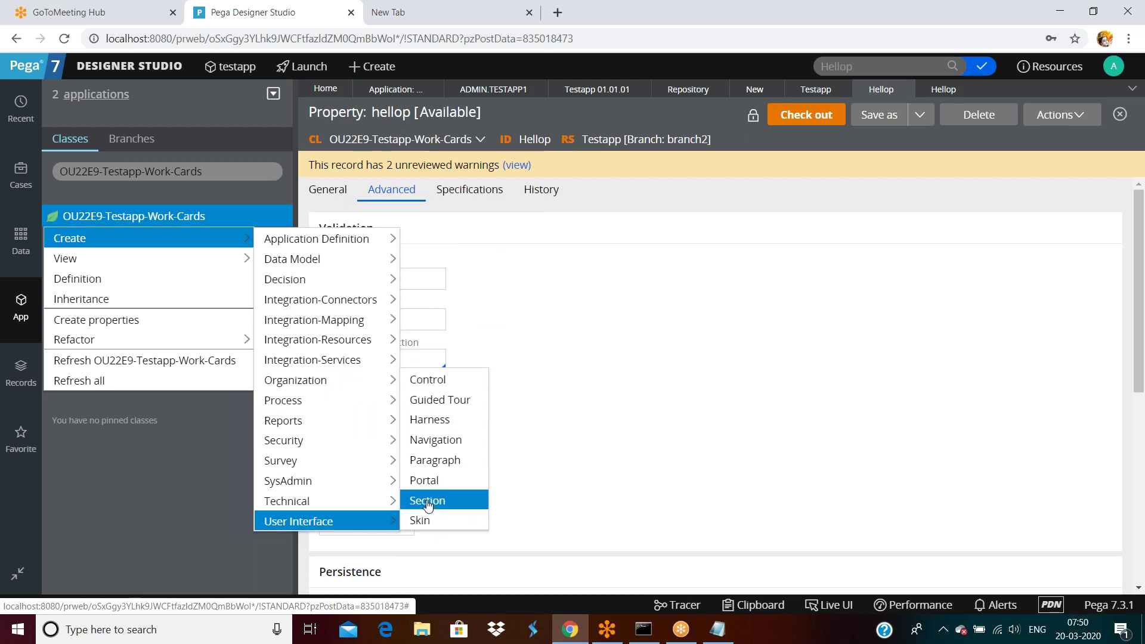
{"action": "left_click", "coordinate": [426, 519]}
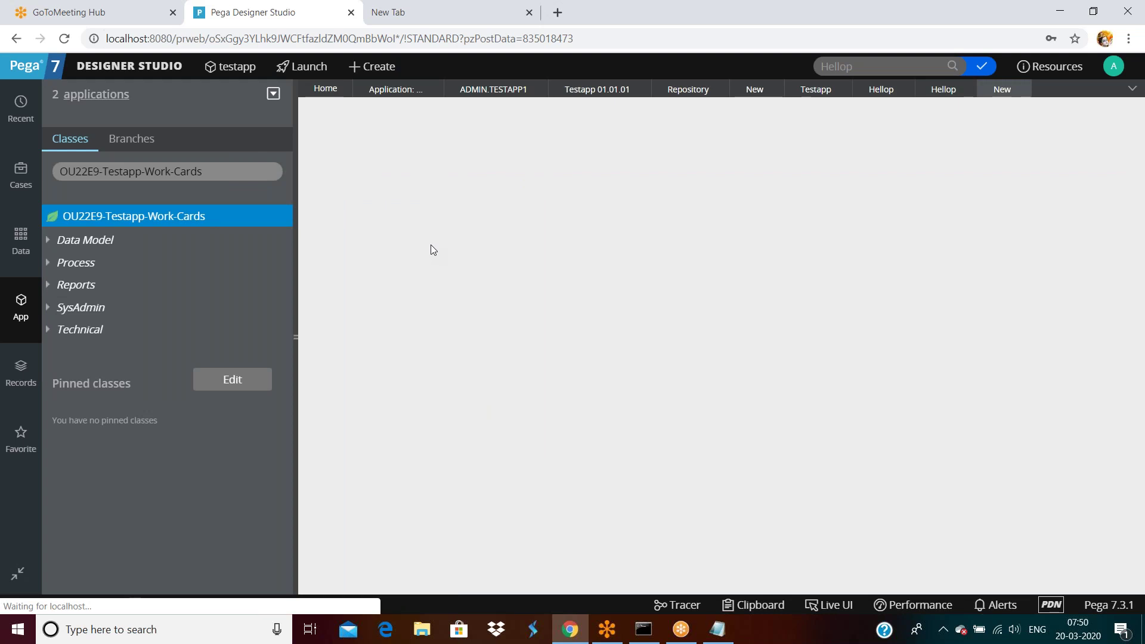
{"action": "type", "text": "test"}
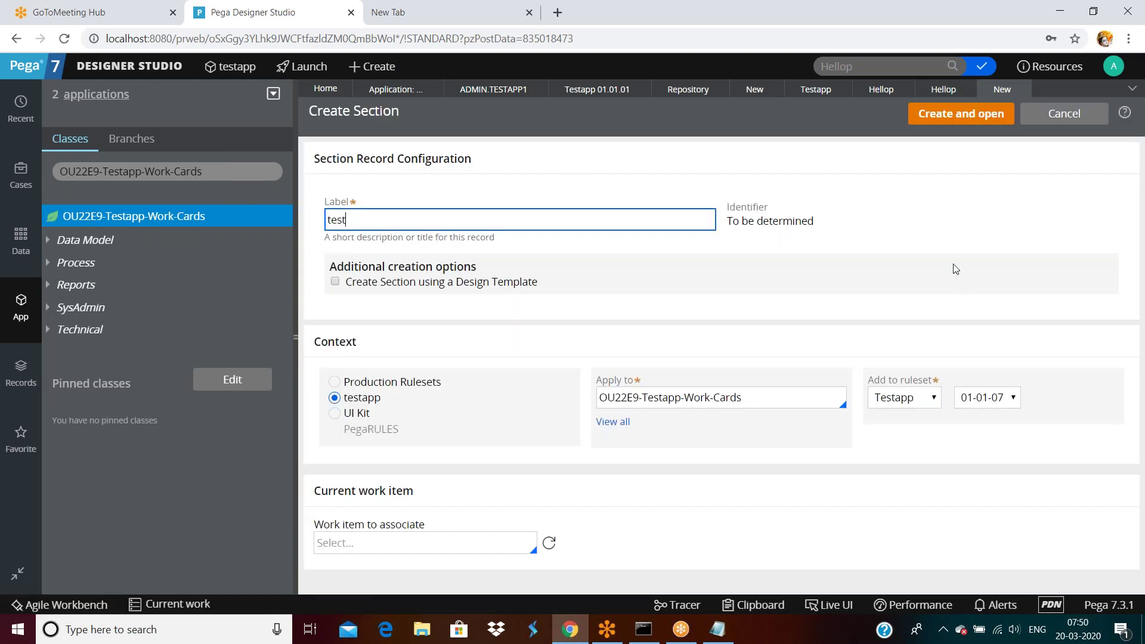
{"action": "left_click", "coordinate": [969, 116]}
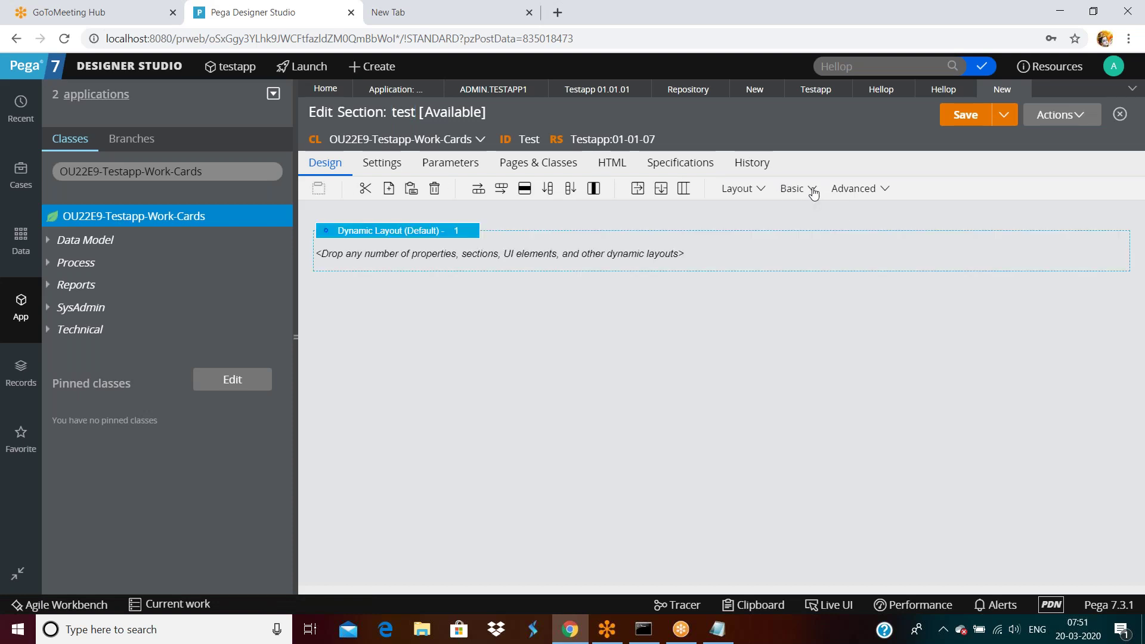
Step: Drop a Text Input into the test section's dynamic layout and bind it to the .Hellop property
{"action": "left_click", "coordinate": [813, 189]}
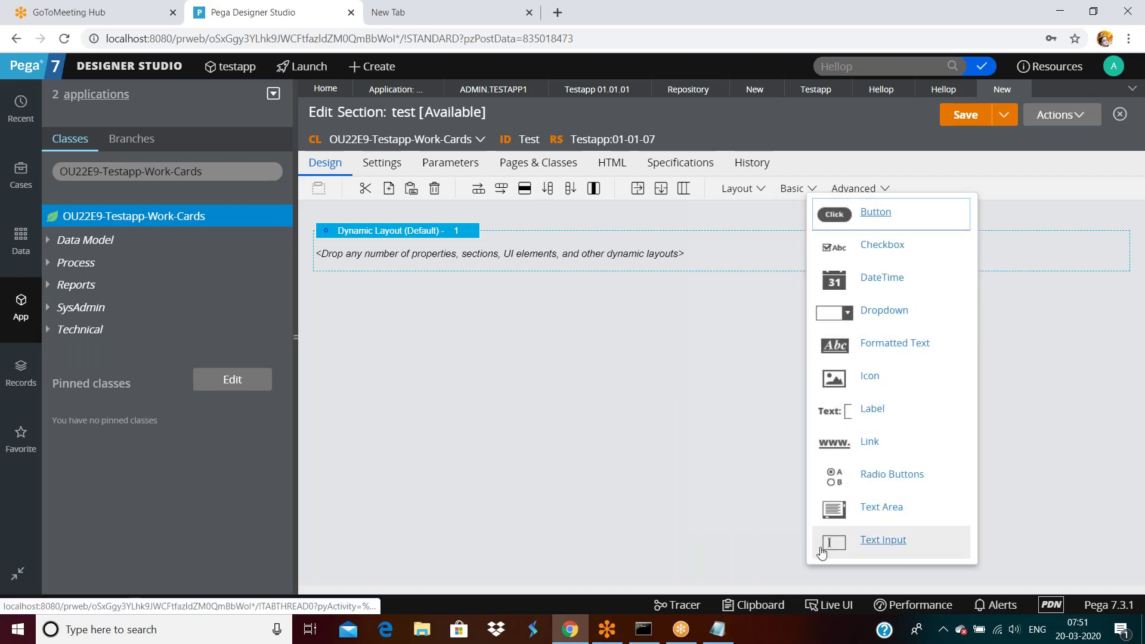
{"action": "left_click_drag", "start_coordinate": [826, 544], "coordinate": [647, 266]}
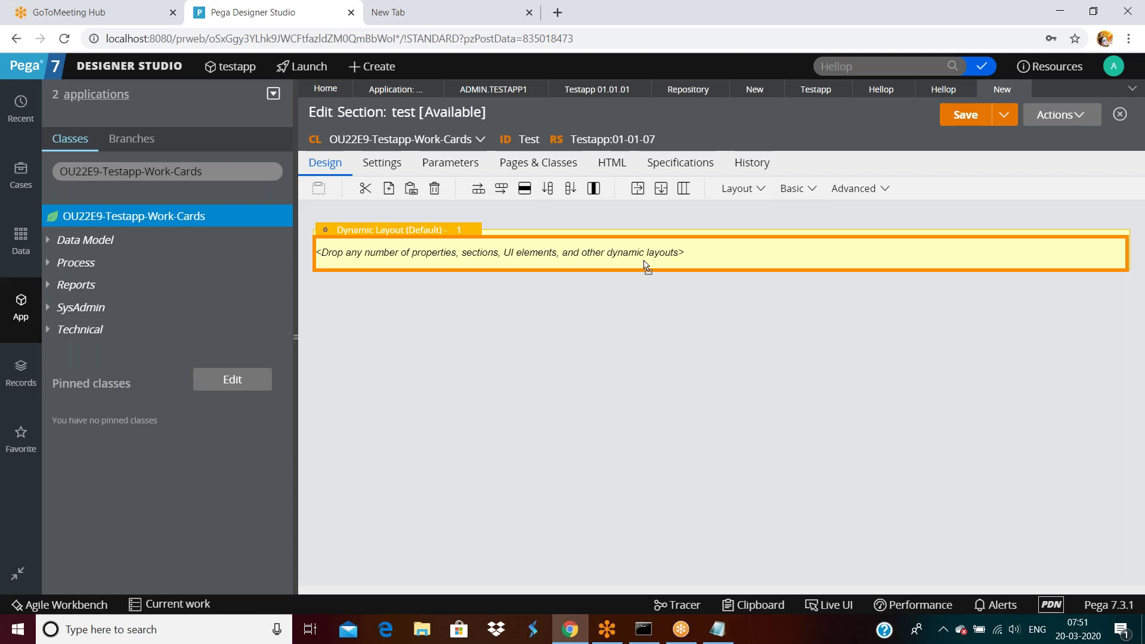
{"action": "left_click_drag", "start_coordinate": [647, 267], "coordinate": [647, 267]}
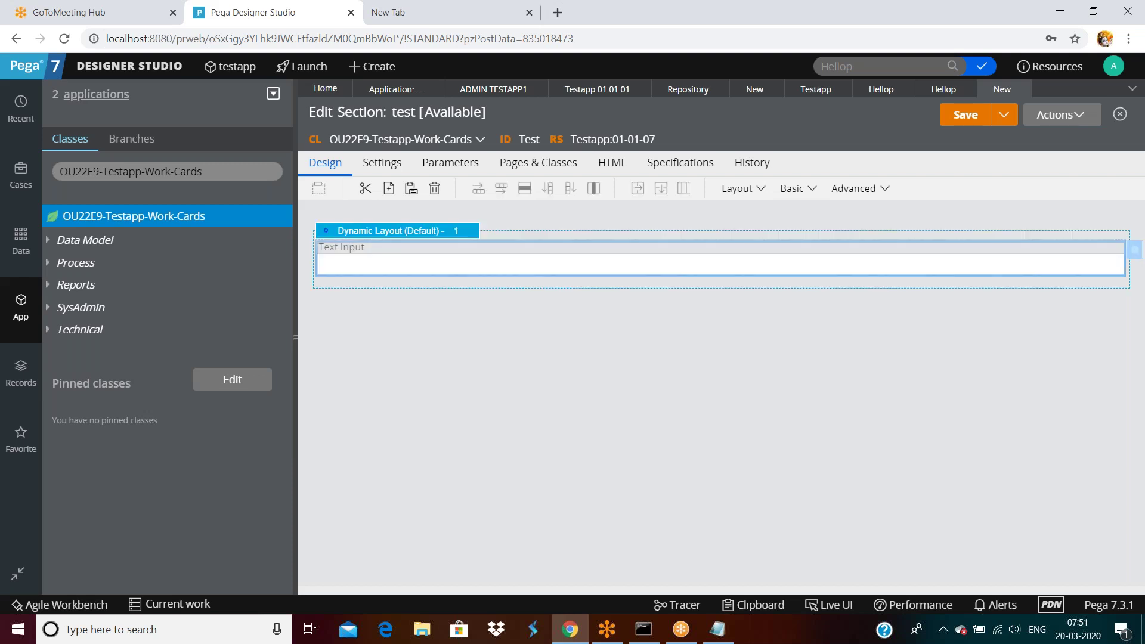
{"action": "double_click", "coordinate": [643, 267]}
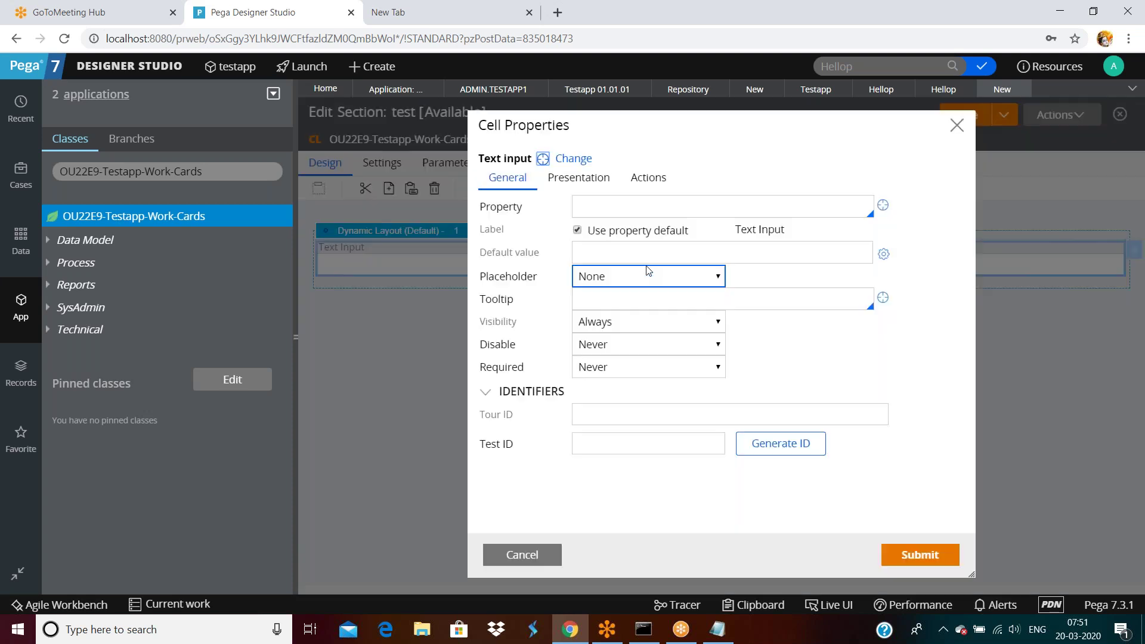
{"action": "left_click", "coordinate": [640, 208]}
{"action": "type", "text": ".hell"}
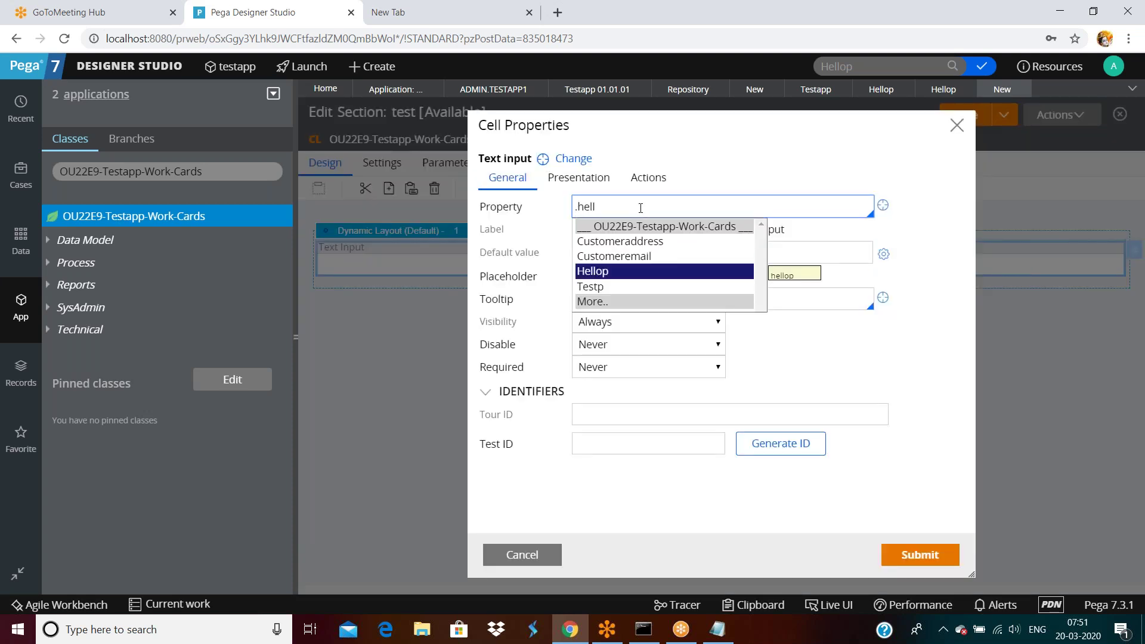
{"action": "left_click", "coordinate": [623, 274]}
{"action": "left_click", "coordinate": [918, 554]}
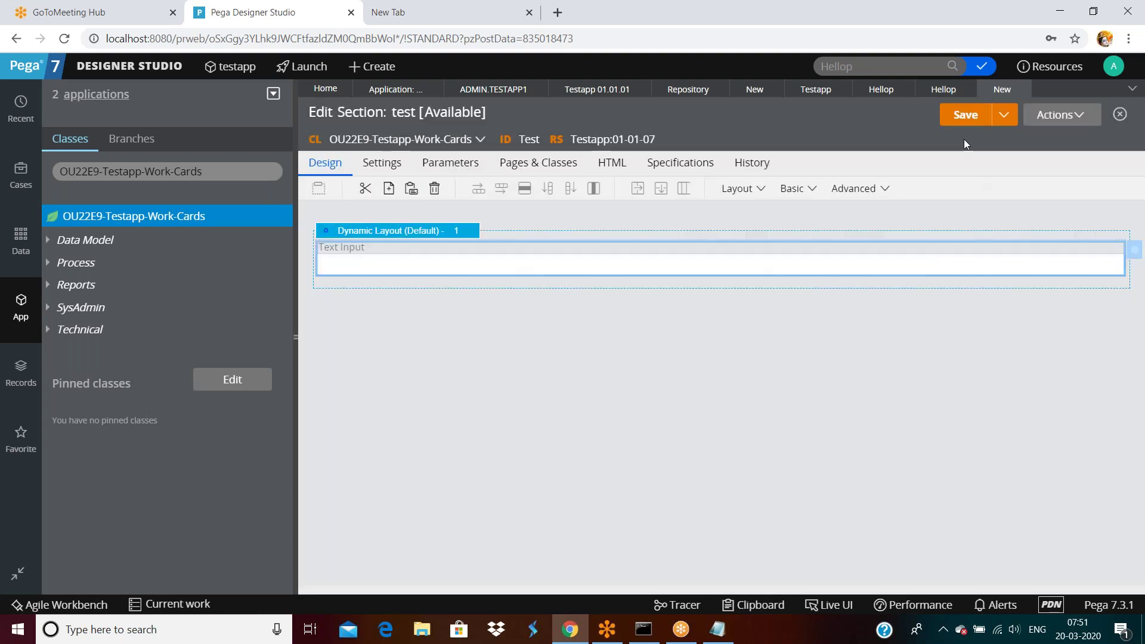
{"action": "left_click", "coordinate": [957, 116]}
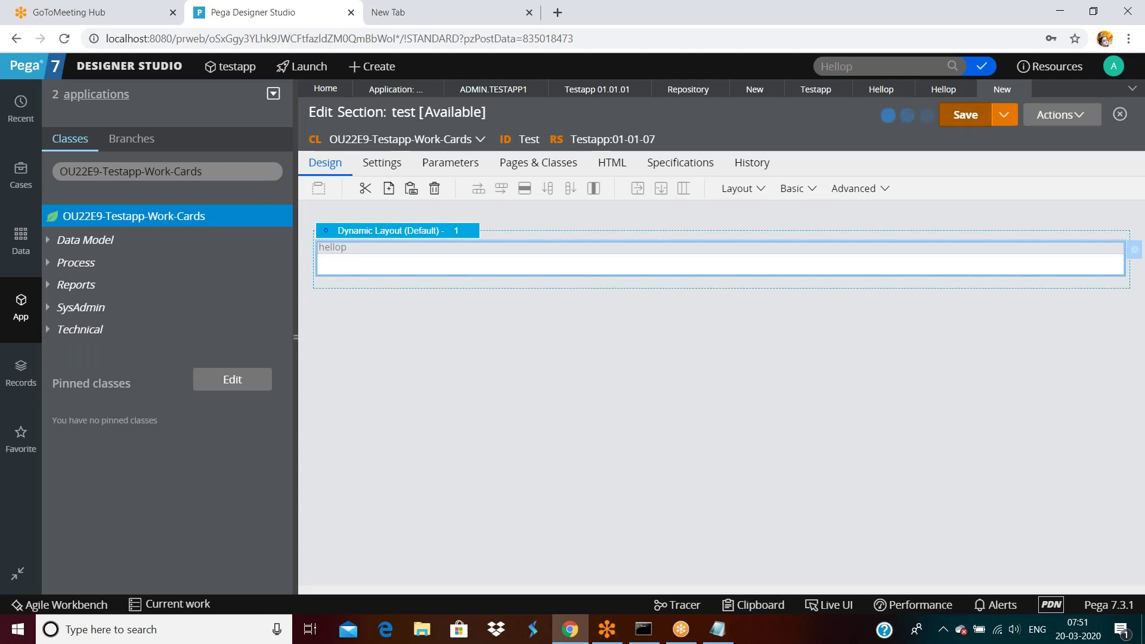
Step: Close both open Hellop property records, dismissing the browser's save-password prompt
{"action": "left_click", "coordinate": [944, 92]}
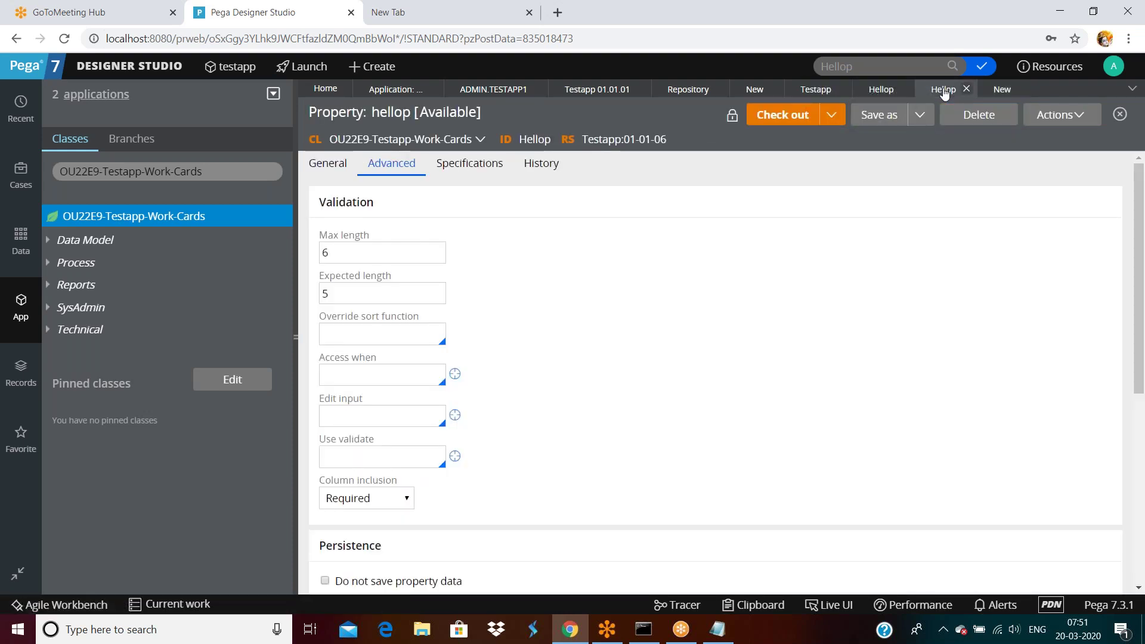
{"action": "left_click", "coordinate": [883, 92]}
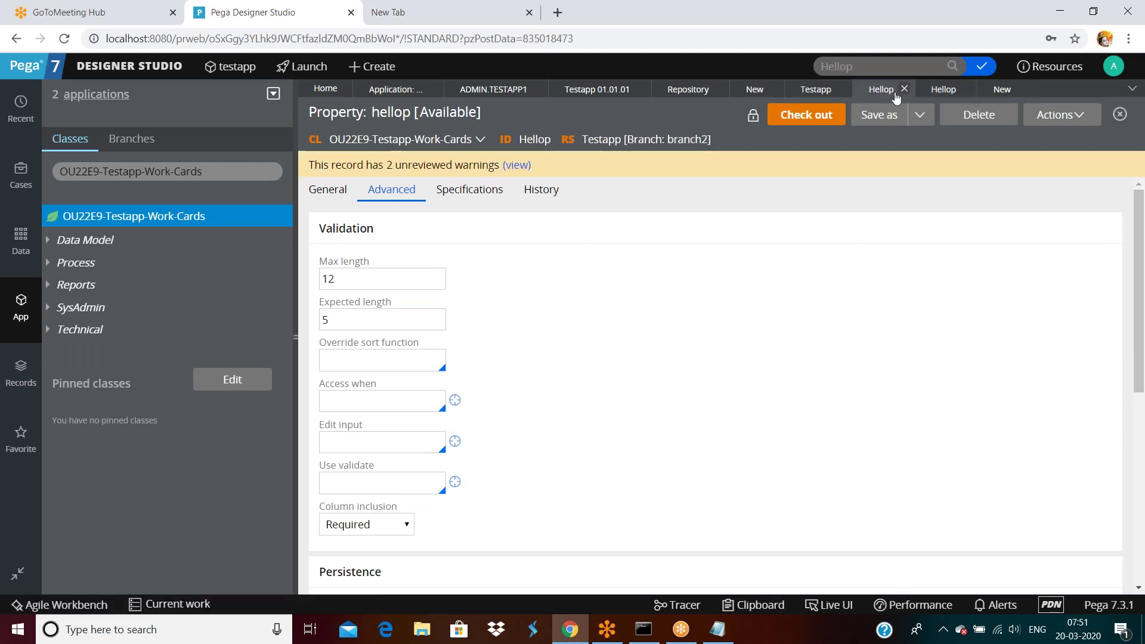
{"action": "left_click", "coordinate": [904, 88]}
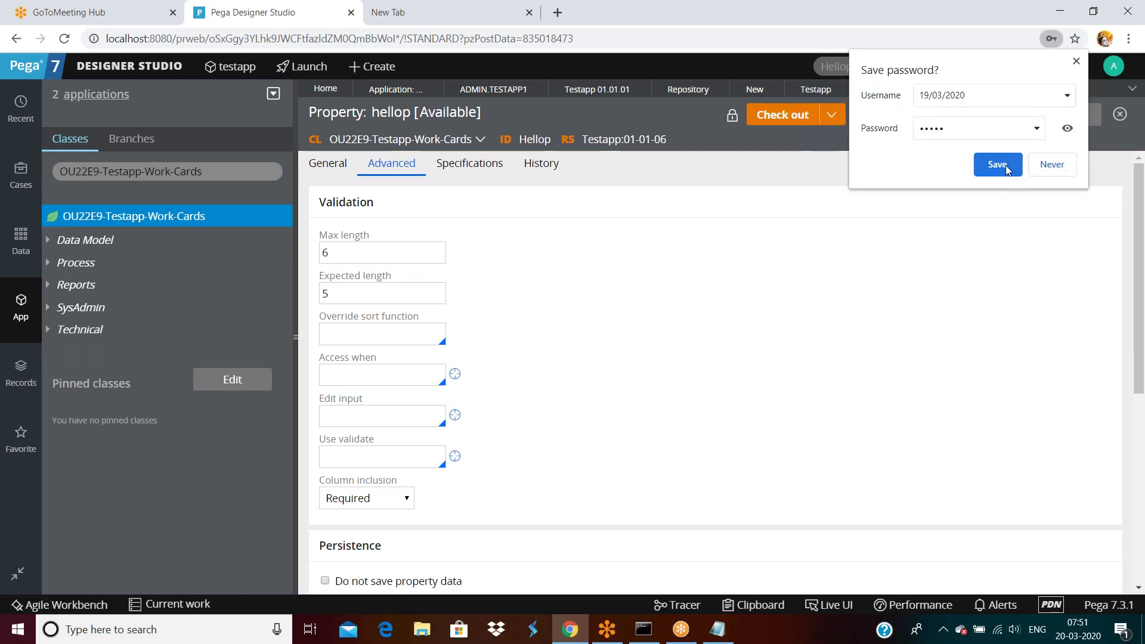
{"action": "left_click", "coordinate": [997, 165]}
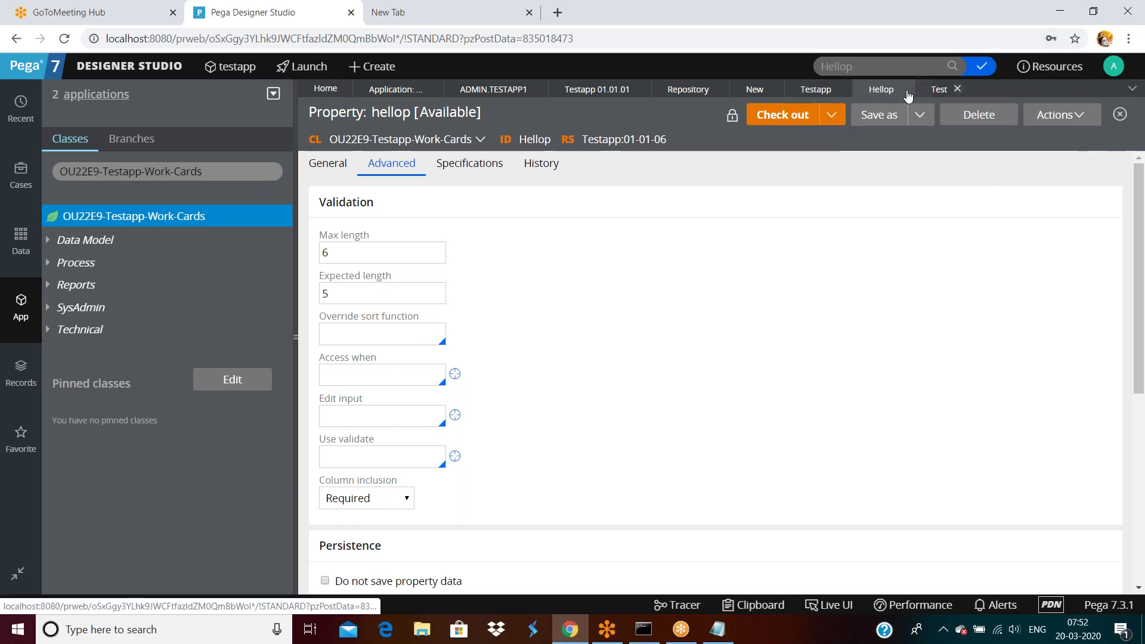
{"action": "left_click", "coordinate": [904, 90]}
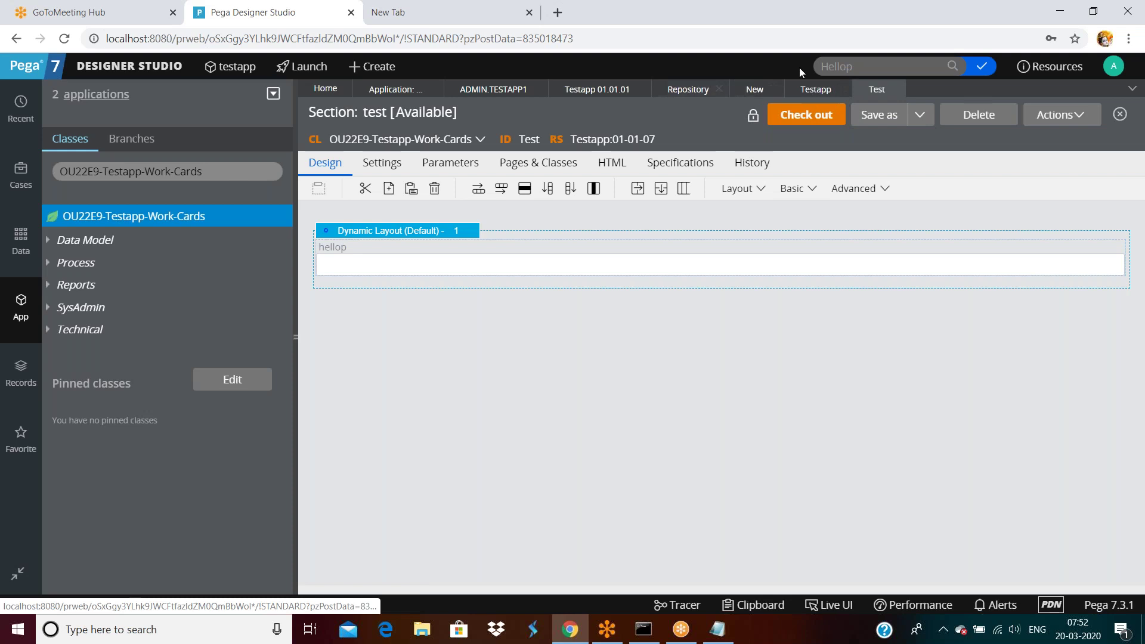
Step: Search for Hellop and open its Testapp:01-01-07 property version
{"action": "left_click", "coordinate": [881, 66]}
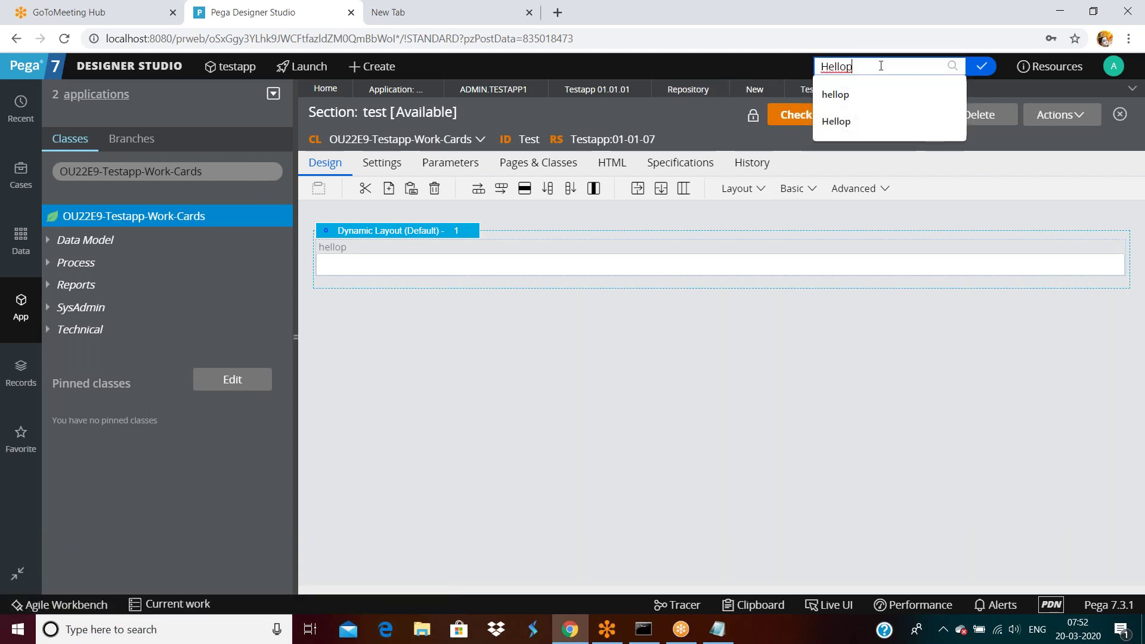
{"action": "key", "text": "Return"}
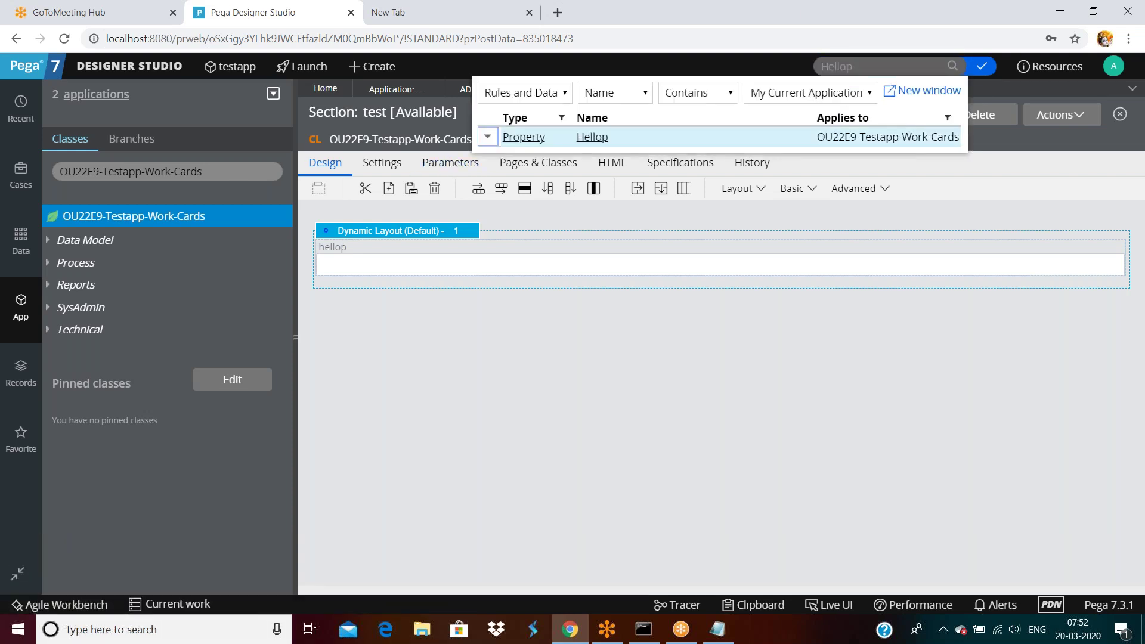
{"action": "left_click", "coordinate": [487, 137]}
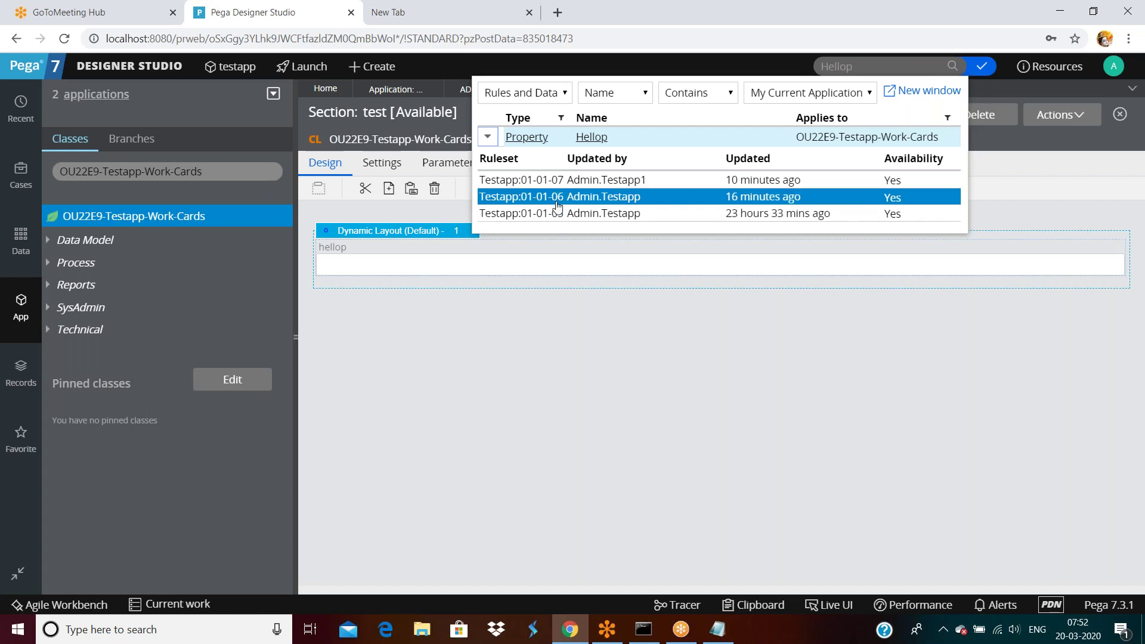
{"action": "left_click", "coordinate": [558, 181]}
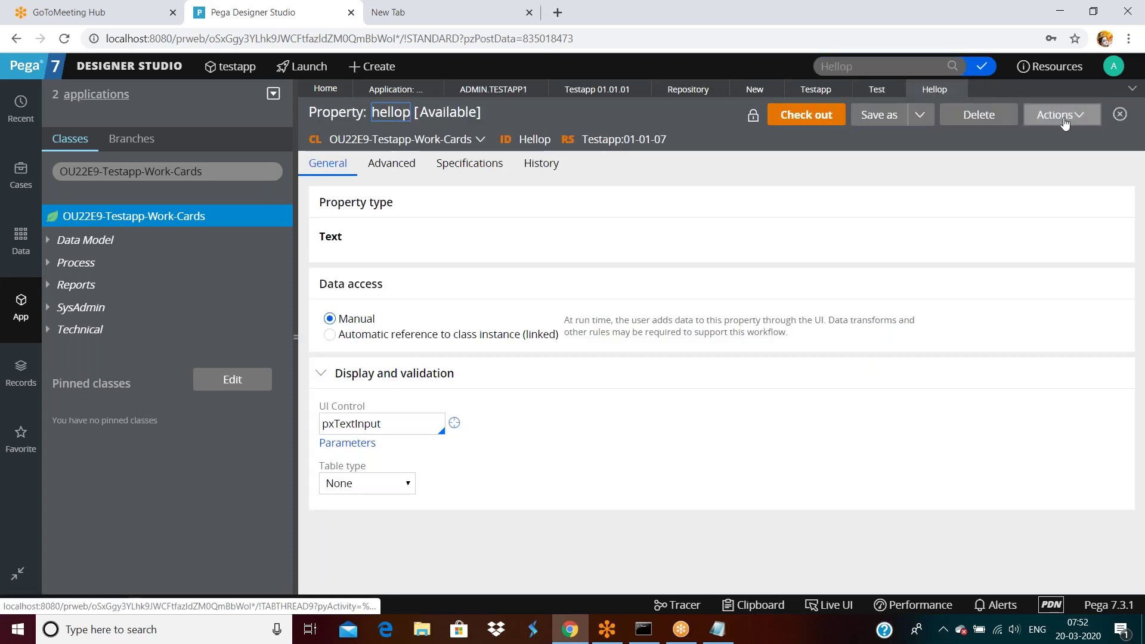
Step: View the rules referencing hellop, keeping the Rule Sets filter at All Rule Sets
{"action": "left_click", "coordinate": [1060, 114]}
{"action": "left_click", "coordinate": [1024, 201]}
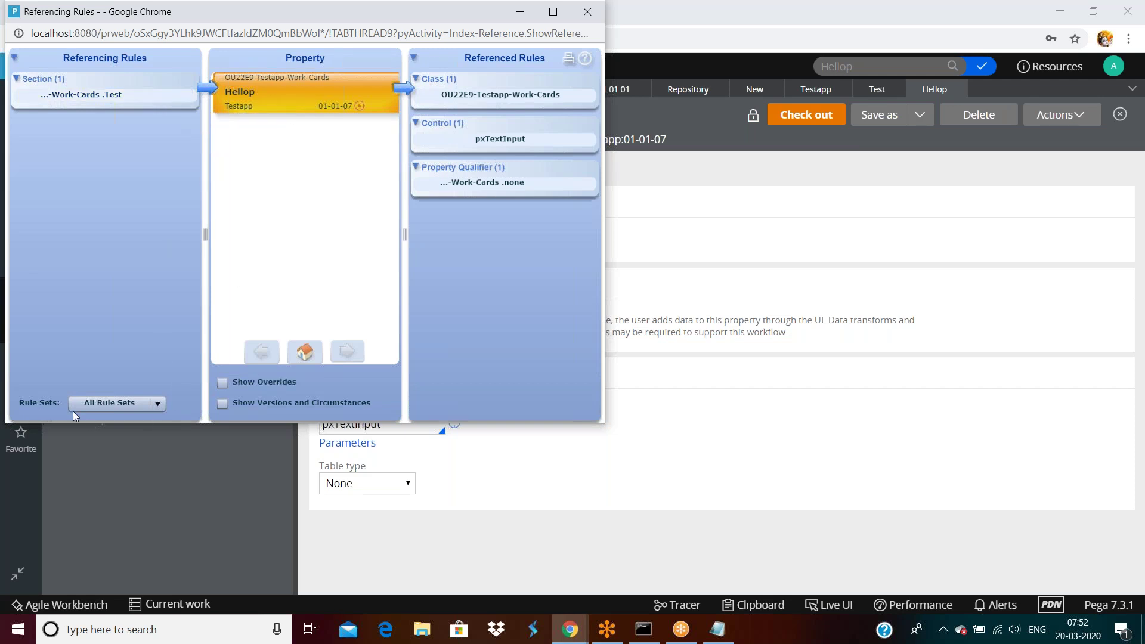
{"action": "left_click", "coordinate": [108, 405]}
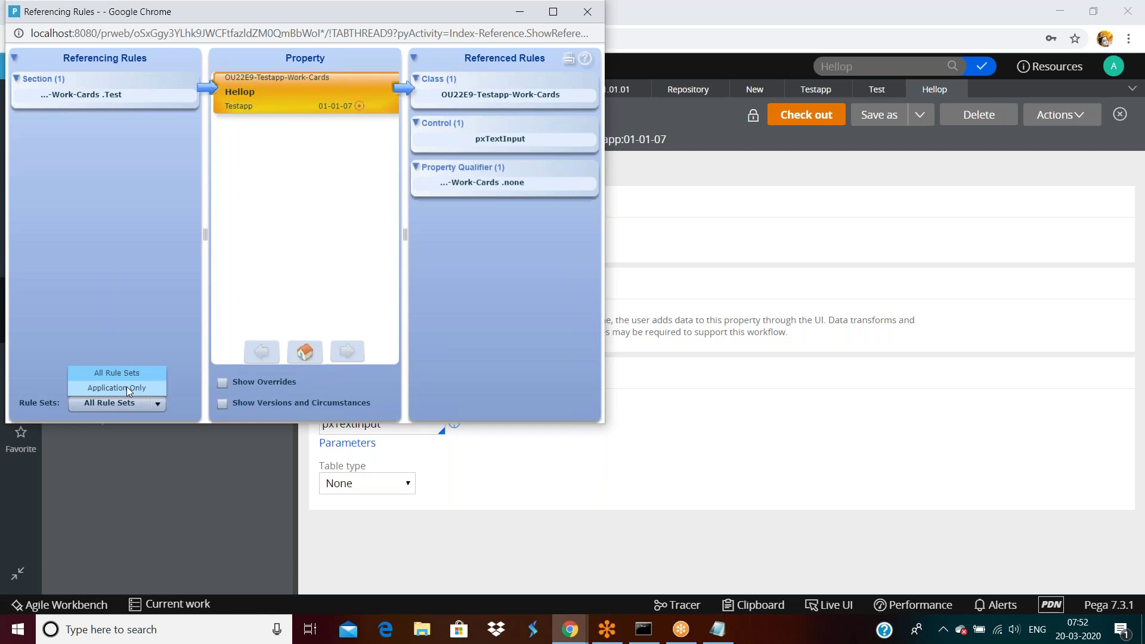
{"action": "left_click", "coordinate": [113, 289]}
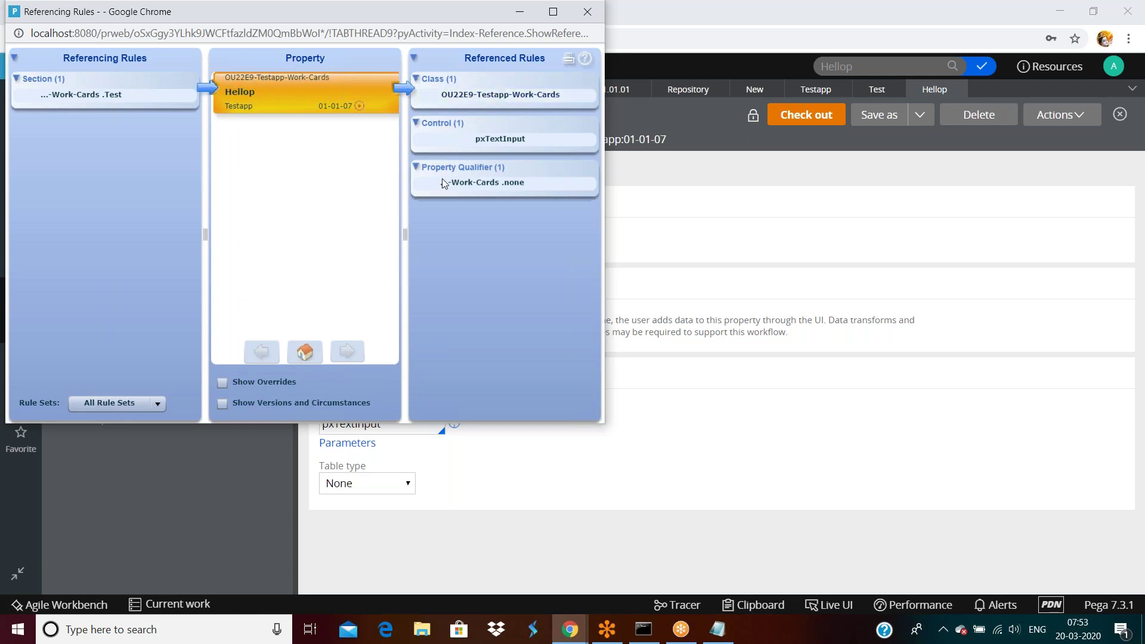
Step: Return to the hellop property and select pxTextInput in the UI Control field
{"action": "left_click", "coordinate": [793, 263]}
{"action": "left_click", "coordinate": [392, 423]}
{"action": "double_click", "coordinate": [391, 423]}
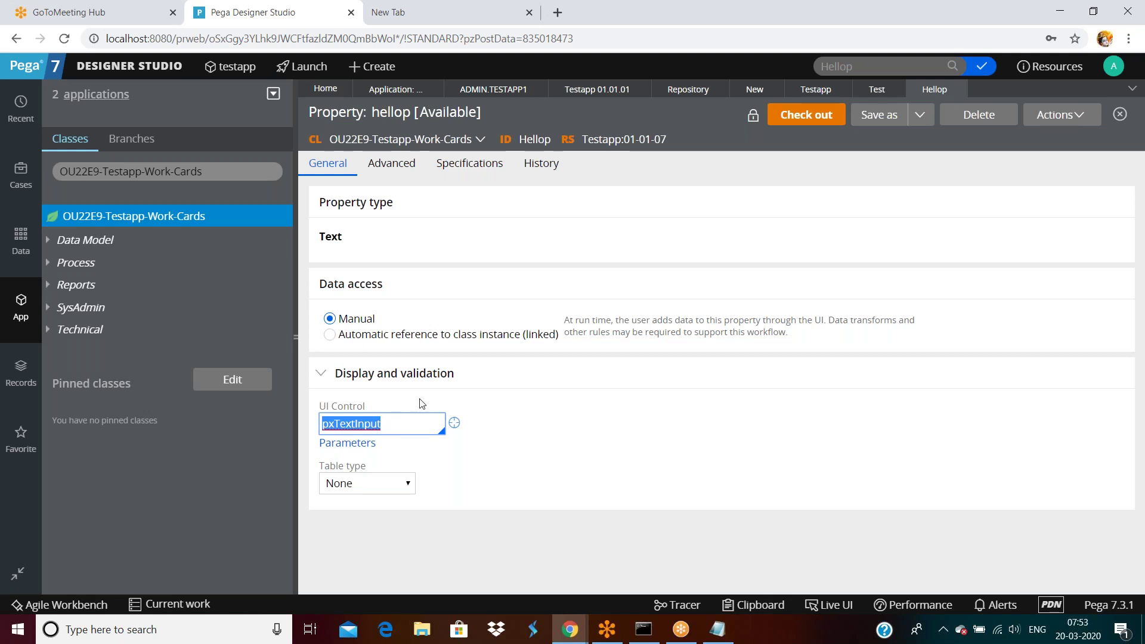
Step: Open the pxTextInput control rule from the hellop property's UI Control field
{"action": "left_click", "coordinate": [571, 629]}
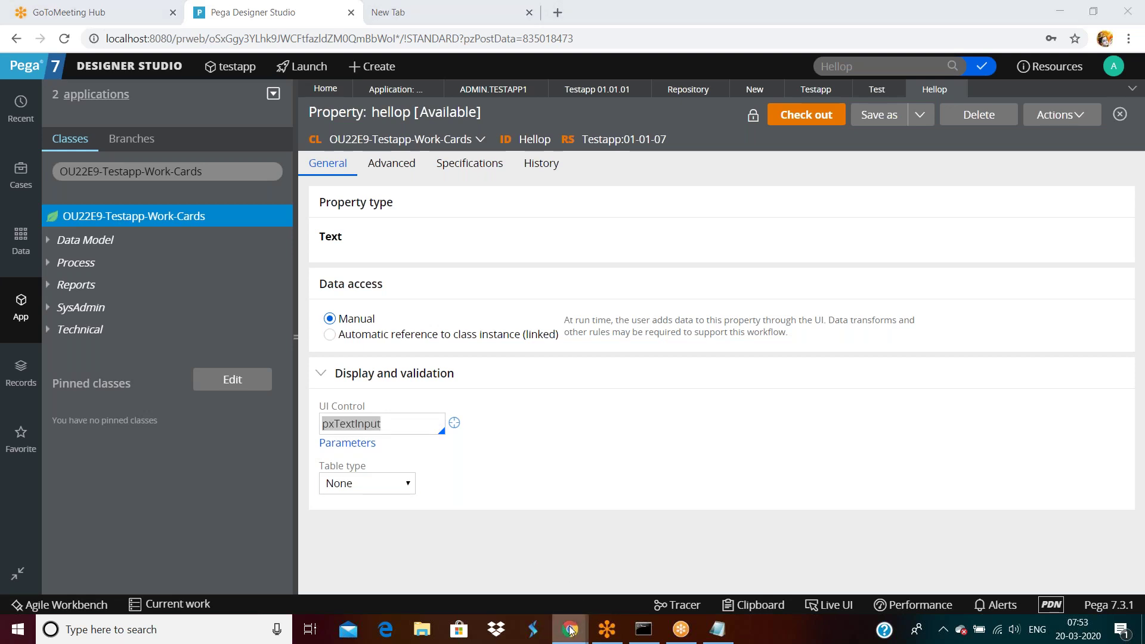
{"action": "left_click", "coordinate": [650, 561]}
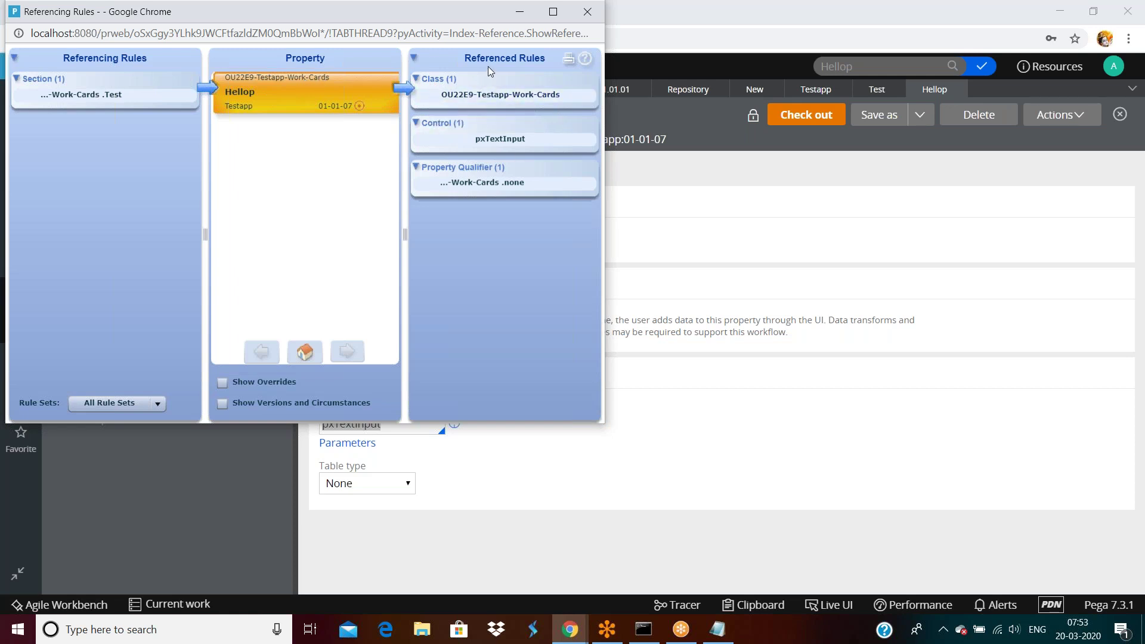
{"action": "left_click", "coordinate": [644, 190]}
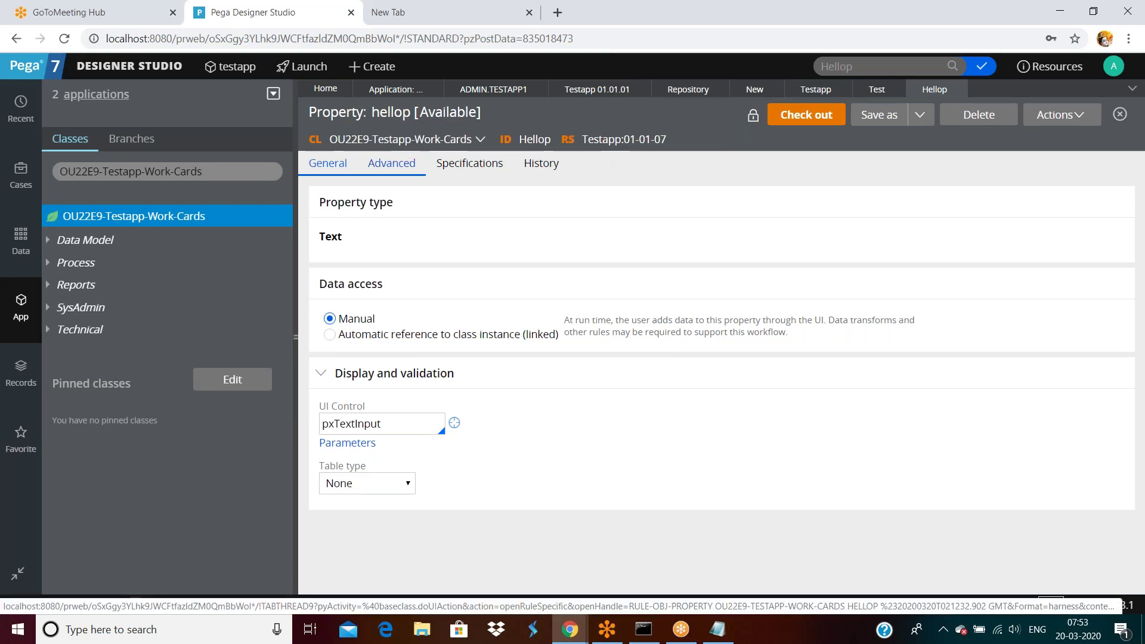
{"action": "double_click", "coordinate": [389, 420]}
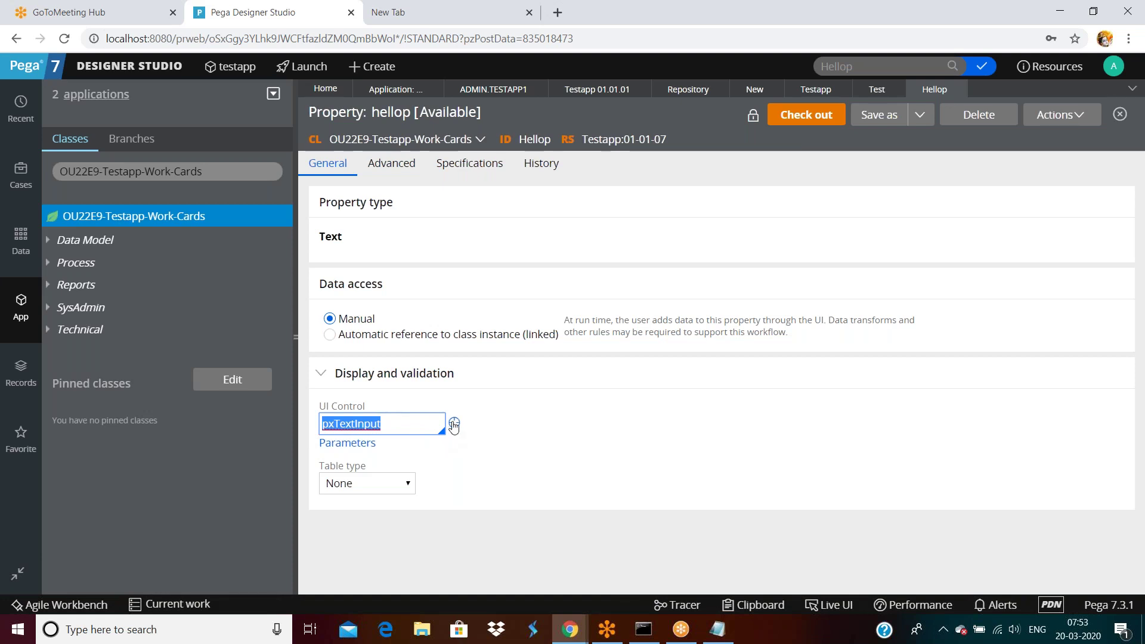
{"action": "left_click", "coordinate": [454, 423]}
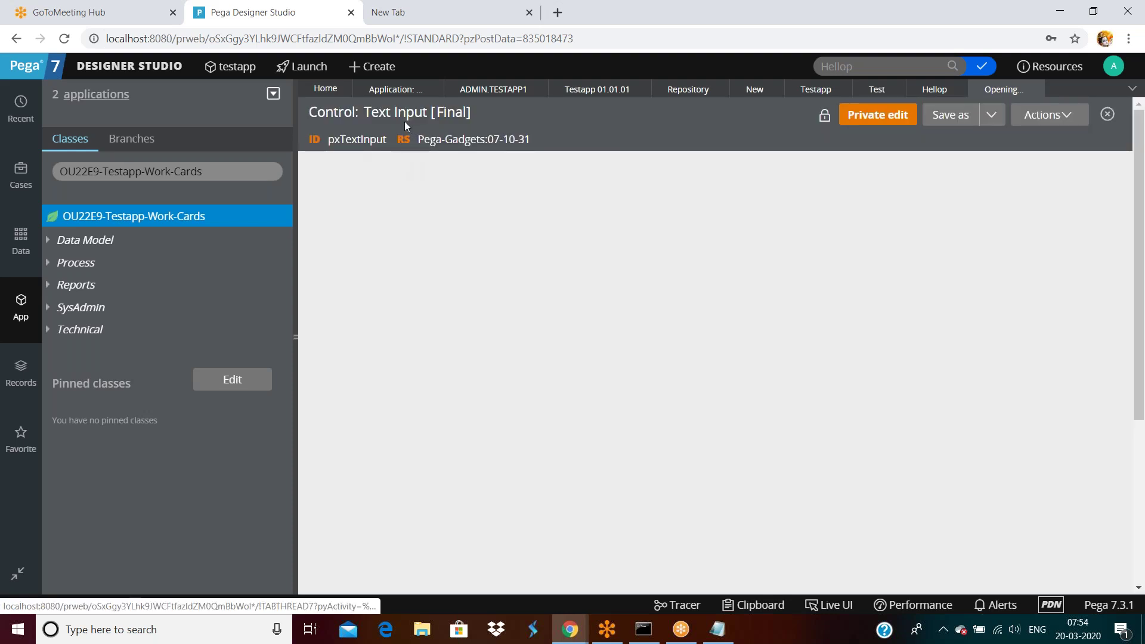
Step: Close the Referencing Rules window, dismissing the Windows restart reminder along the way
{"action": "mouse_move", "coordinate": [571, 637]}
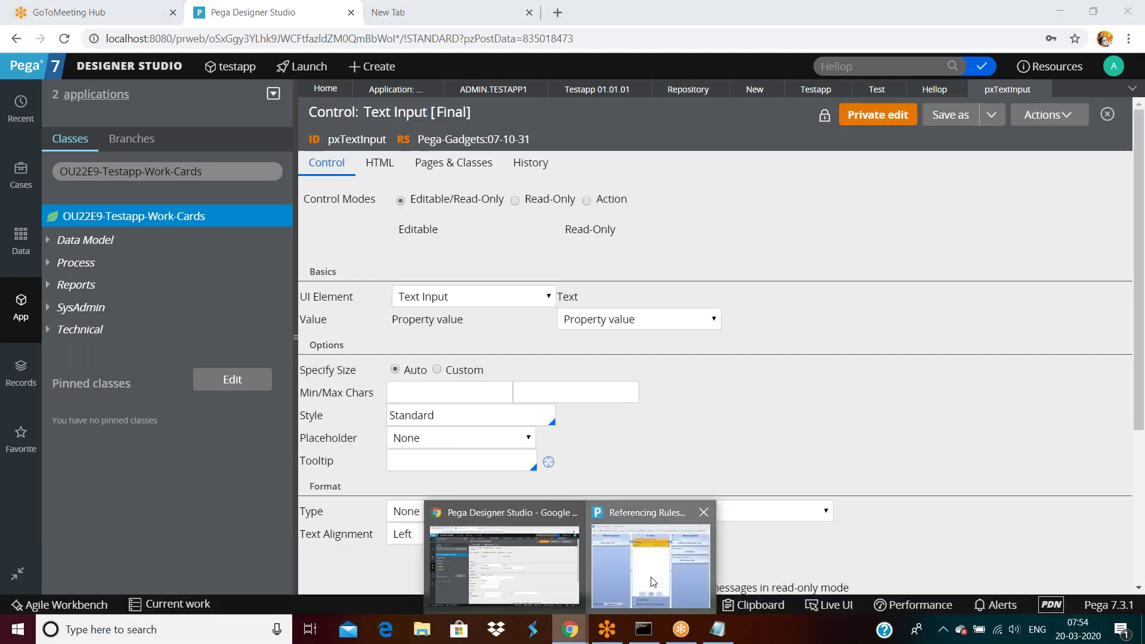
{"action": "left_click", "coordinate": [653, 581]}
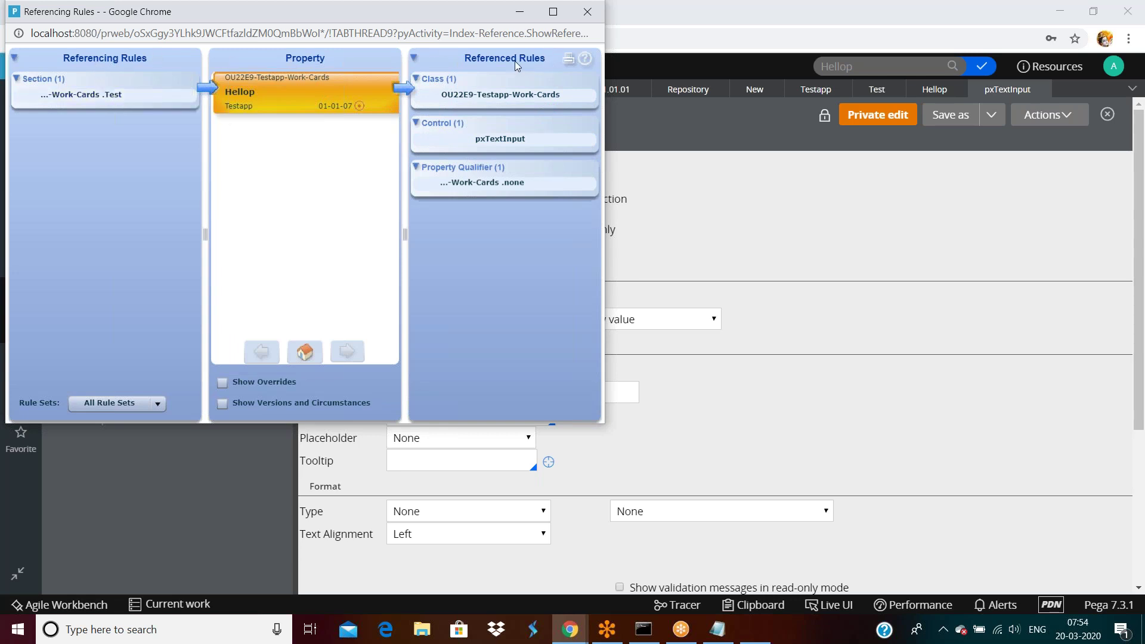
{"action": "left_click_drag", "start_coordinate": [288, 22], "coordinate": [319, 85]}
{"action": "left_click", "coordinate": [585, 353]}
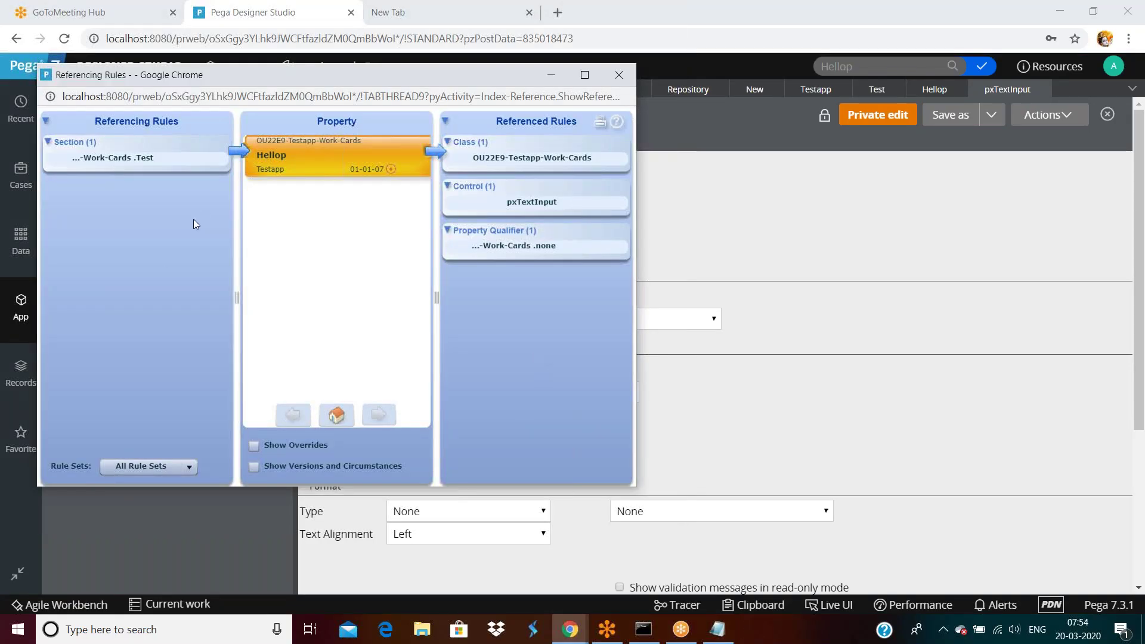
{"action": "left_click", "coordinate": [619, 76]}
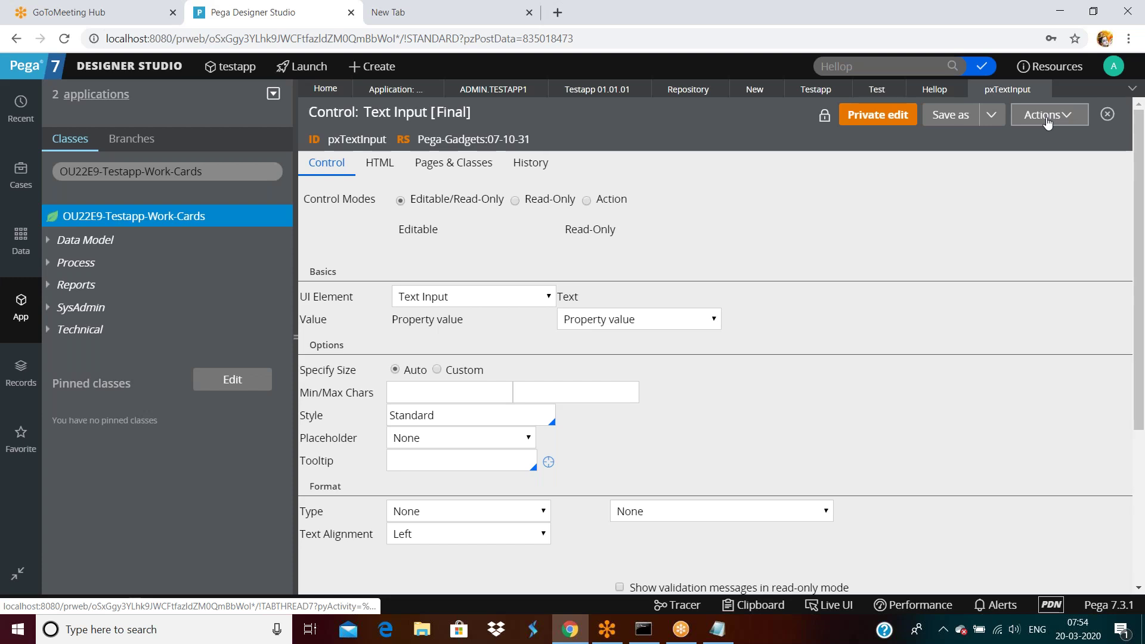
Step: Browse the open rule tabs to the Admin.Testapp1 operator record and view its Actions menu
{"action": "left_click", "coordinate": [1045, 118]}
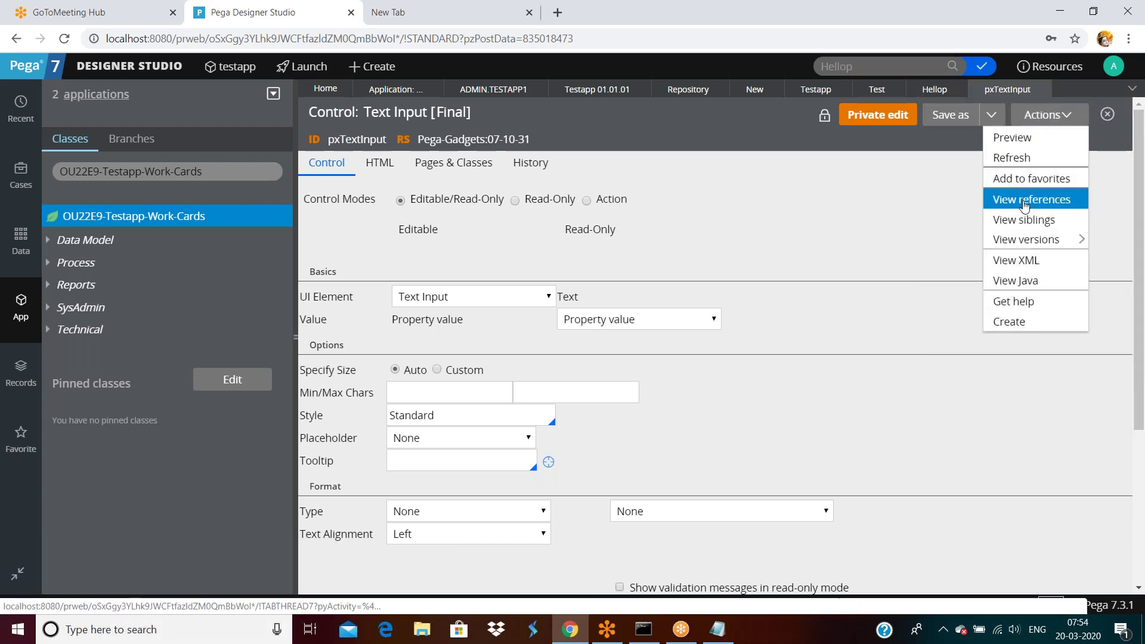
{"action": "left_click", "coordinate": [813, 91]}
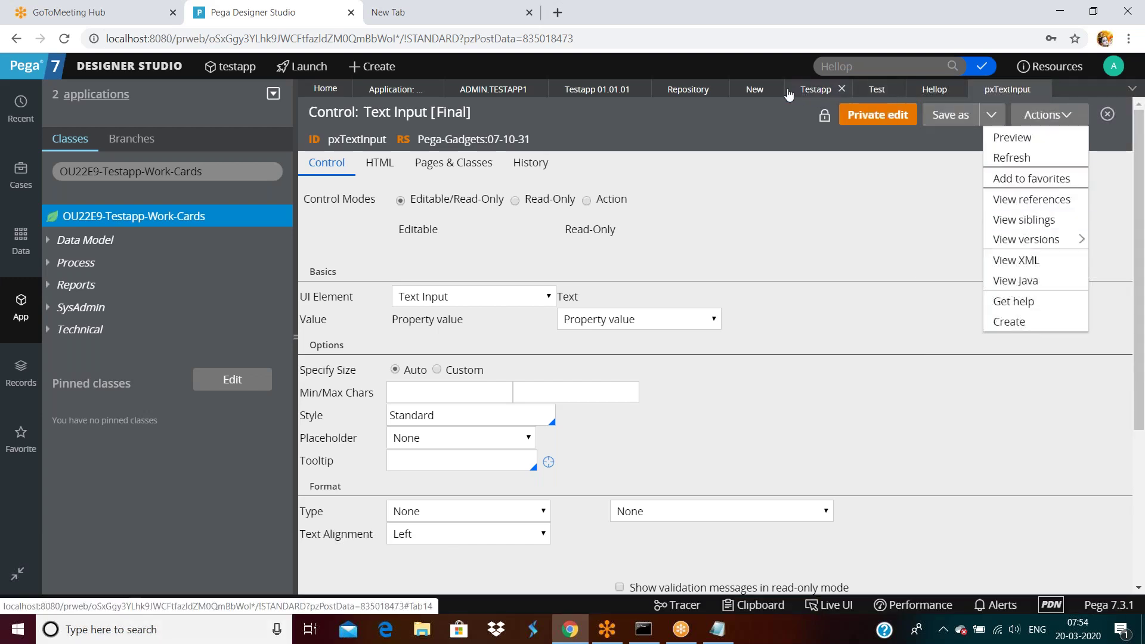
{"action": "left_click", "coordinate": [605, 91]}
{"action": "left_click", "coordinate": [1055, 114]}
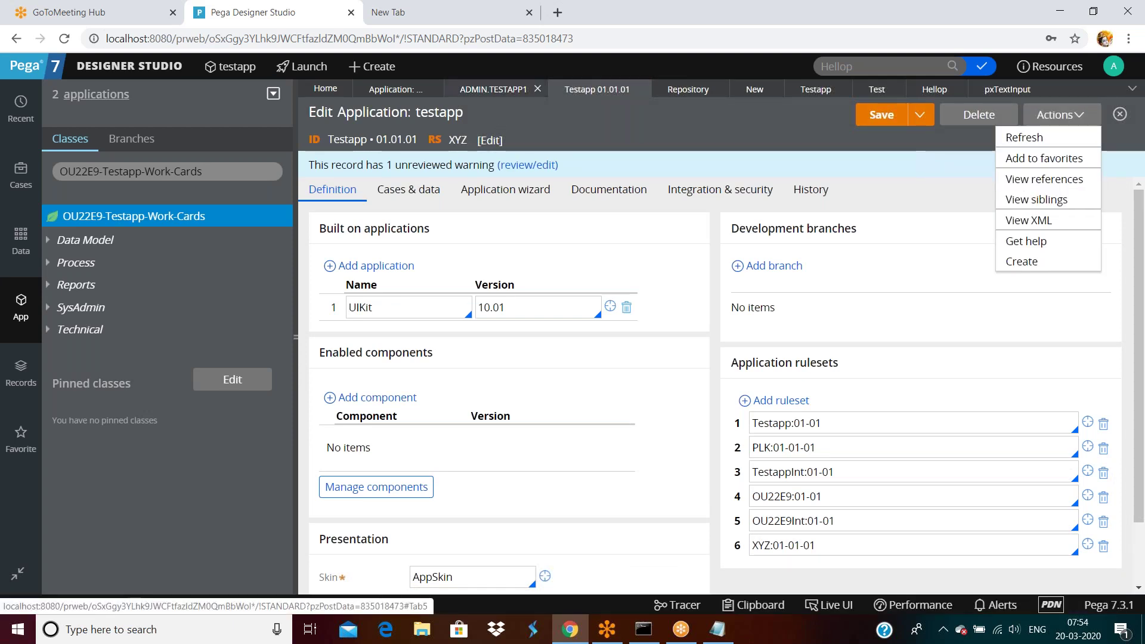
{"action": "left_click", "coordinate": [494, 89]}
{"action": "left_click", "coordinate": [1056, 114]}
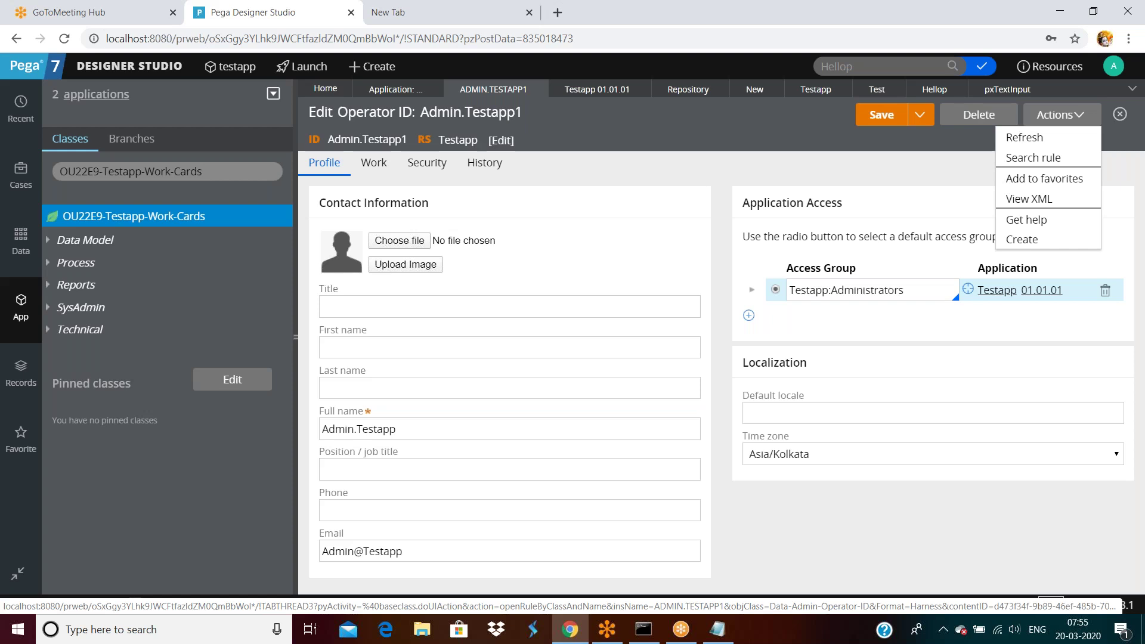
Step: View the Admin.Testapp1 operator's XML, highlight its pzInsKey, and close the window
{"action": "left_click", "coordinate": [705, 157]}
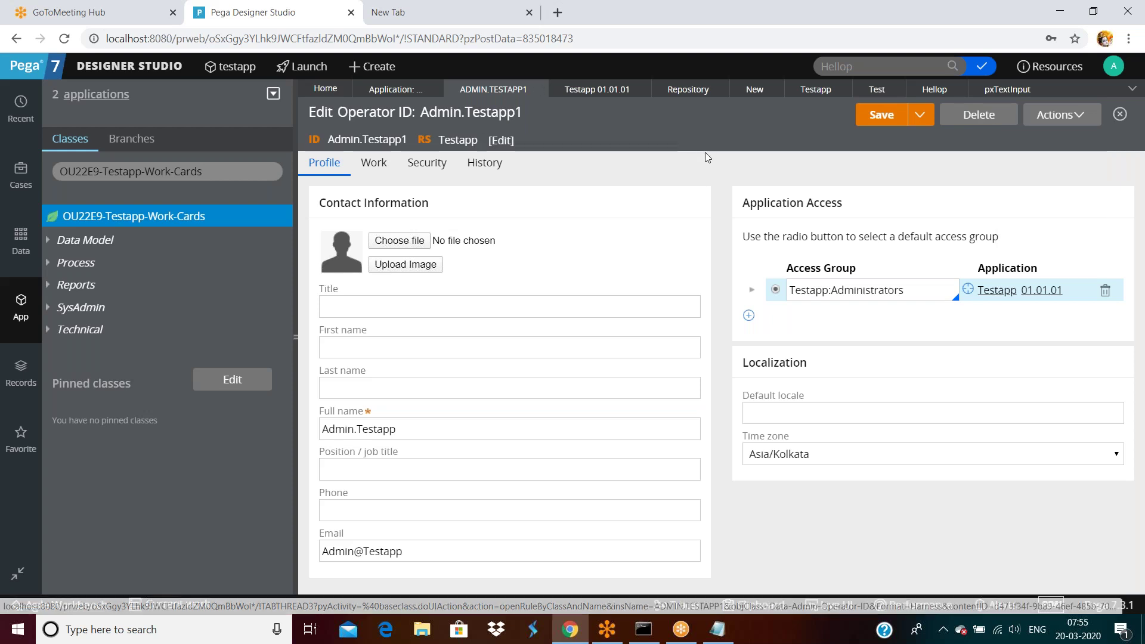
{"action": "left_click", "coordinate": [1061, 115]}
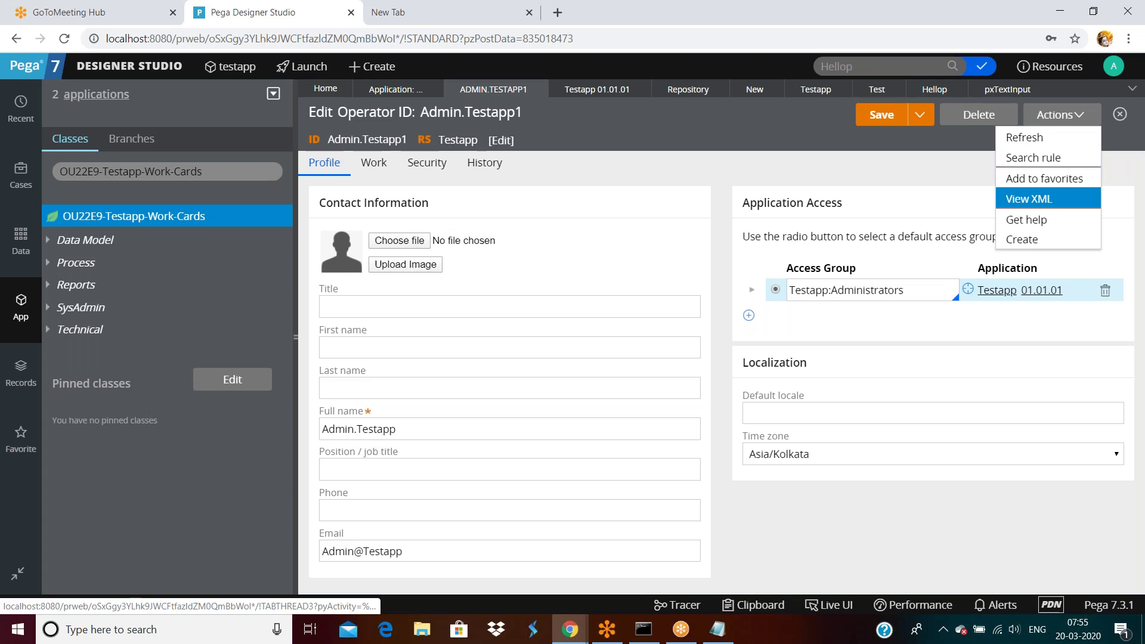
{"action": "left_click", "coordinate": [1029, 198]}
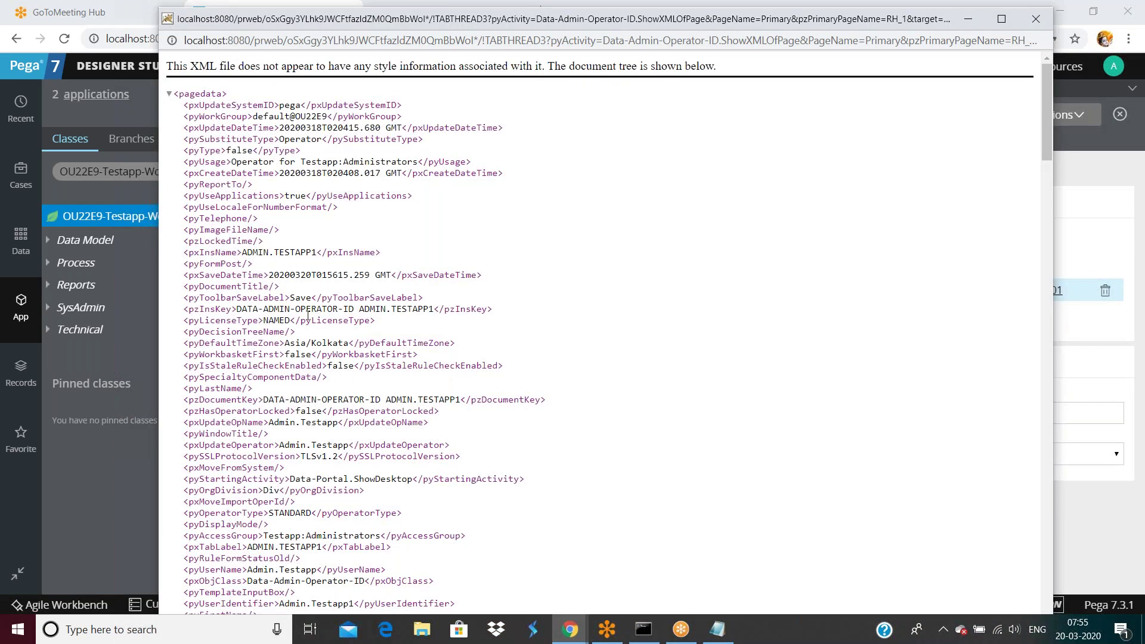
{"action": "left_click_drag", "start_coordinate": [240, 310], "coordinate": [431, 309]}
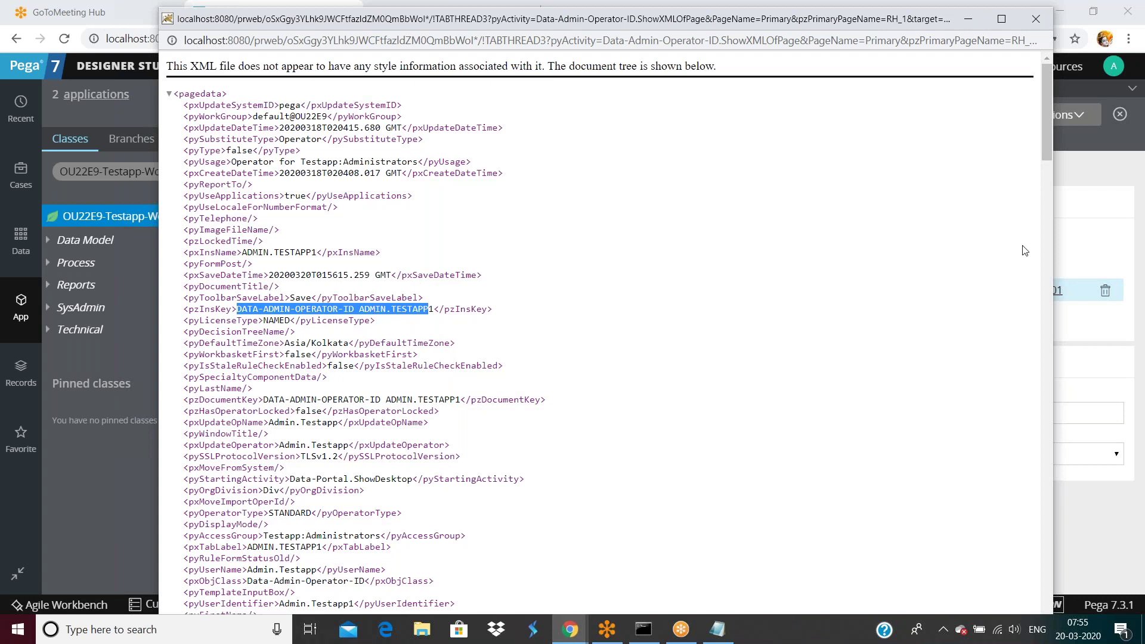
{"action": "key", "text": "ctrl+w"}
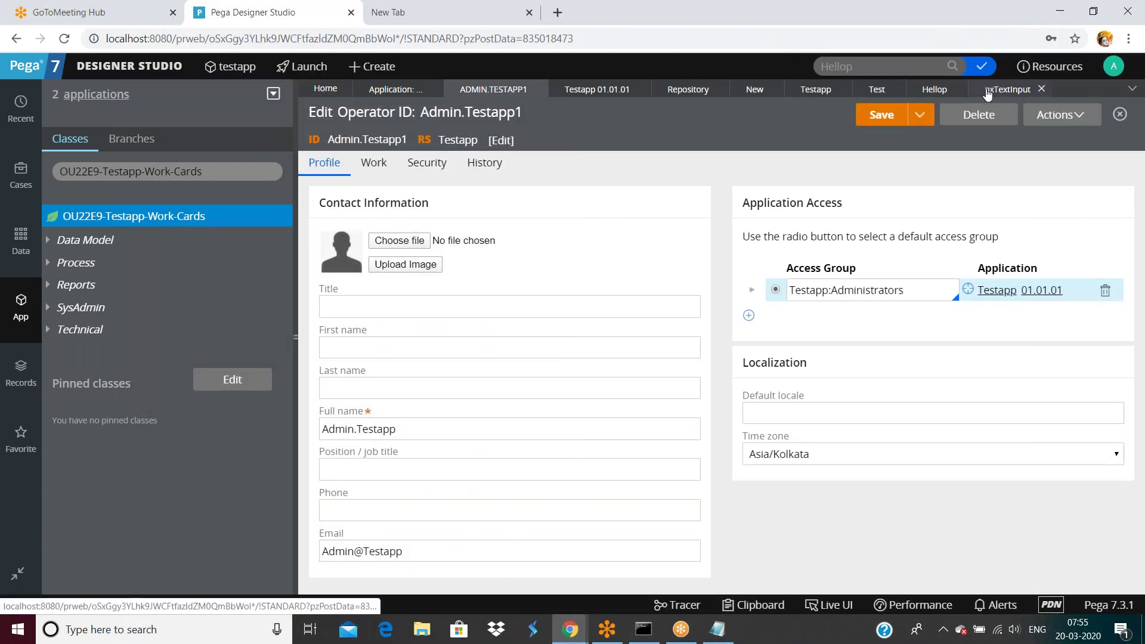
Step: View the hellop property's XML, highlight its pzInsKey, and close the window
{"action": "left_click", "coordinate": [990, 94]}
{"action": "left_click", "coordinate": [941, 92]}
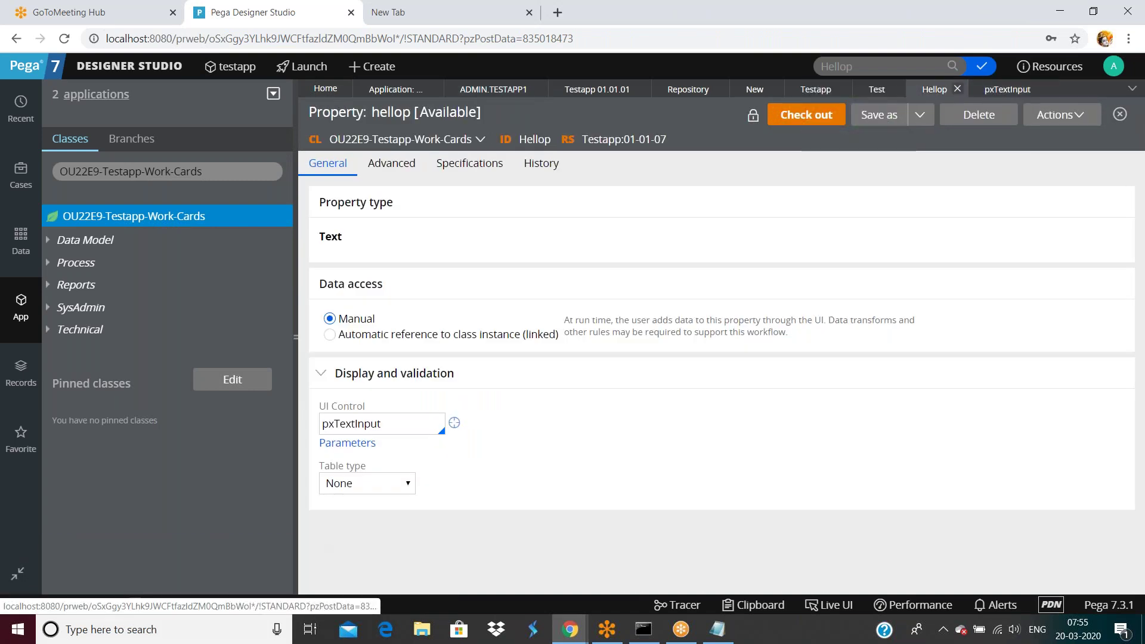
{"action": "left_click", "coordinate": [1060, 114]}
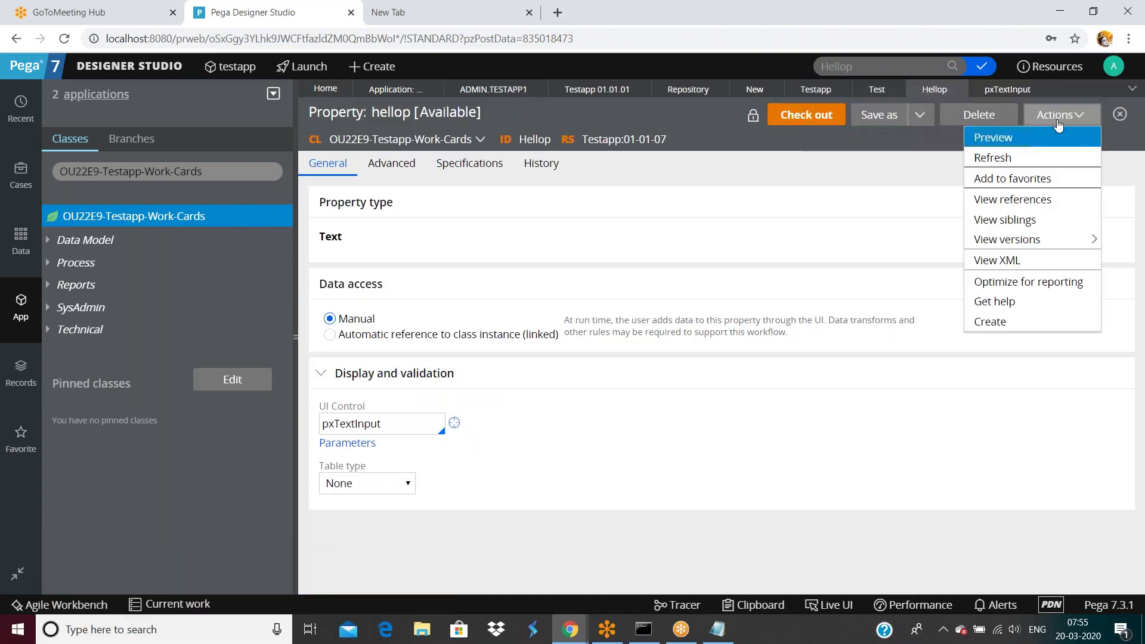
{"action": "left_click", "coordinate": [1022, 261]}
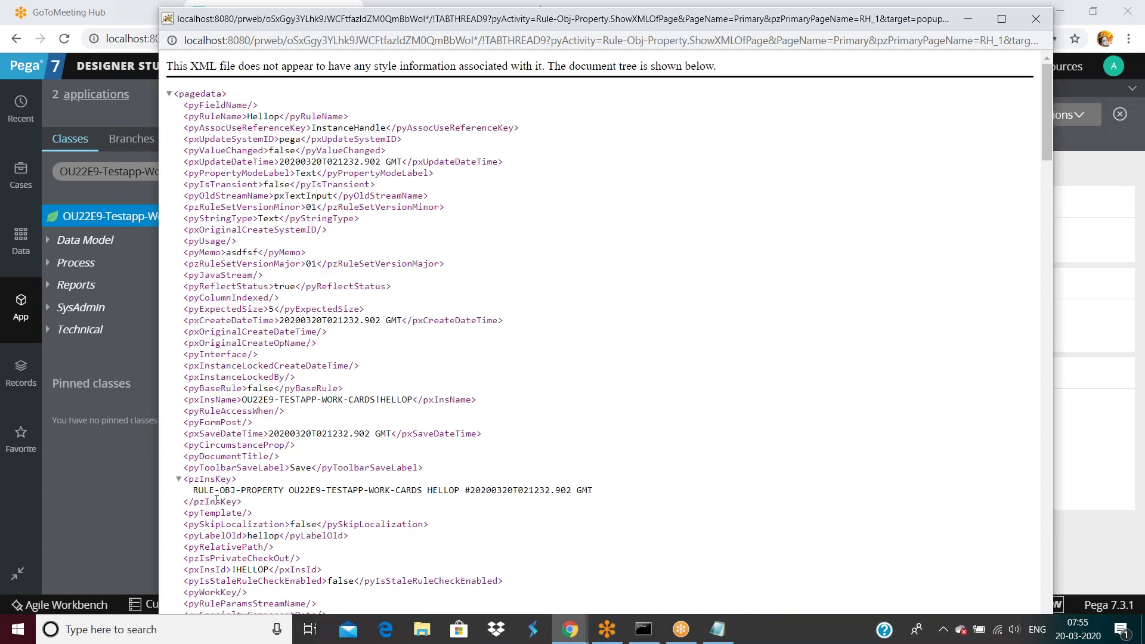
{"action": "left_click_drag", "start_coordinate": [193, 491], "coordinate": [210, 492]}
{"action": "left_click_drag", "start_coordinate": [800, 26], "coordinate": [823, 194]}
{"action": "left_click", "coordinate": [1054, 187]}
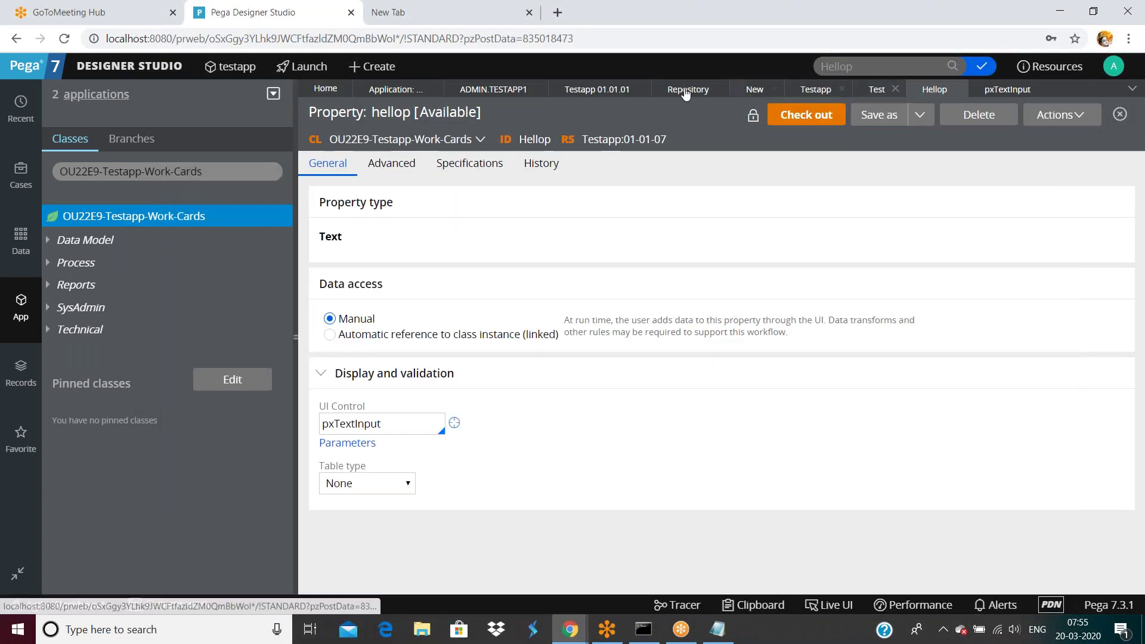
Step: View the testapp application's XML, highlight RULE-APPLICATION in the pzInsKey, and close it
{"action": "left_click", "coordinate": [596, 90]}
{"action": "left_click", "coordinate": [1060, 114]}
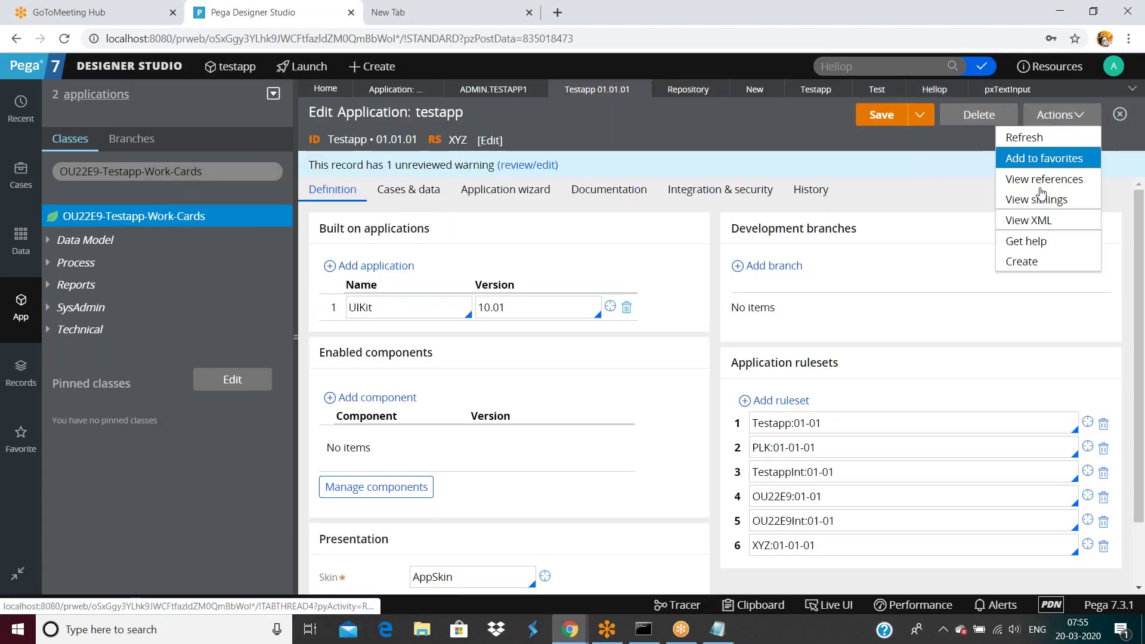
{"action": "left_click", "coordinate": [1036, 221]}
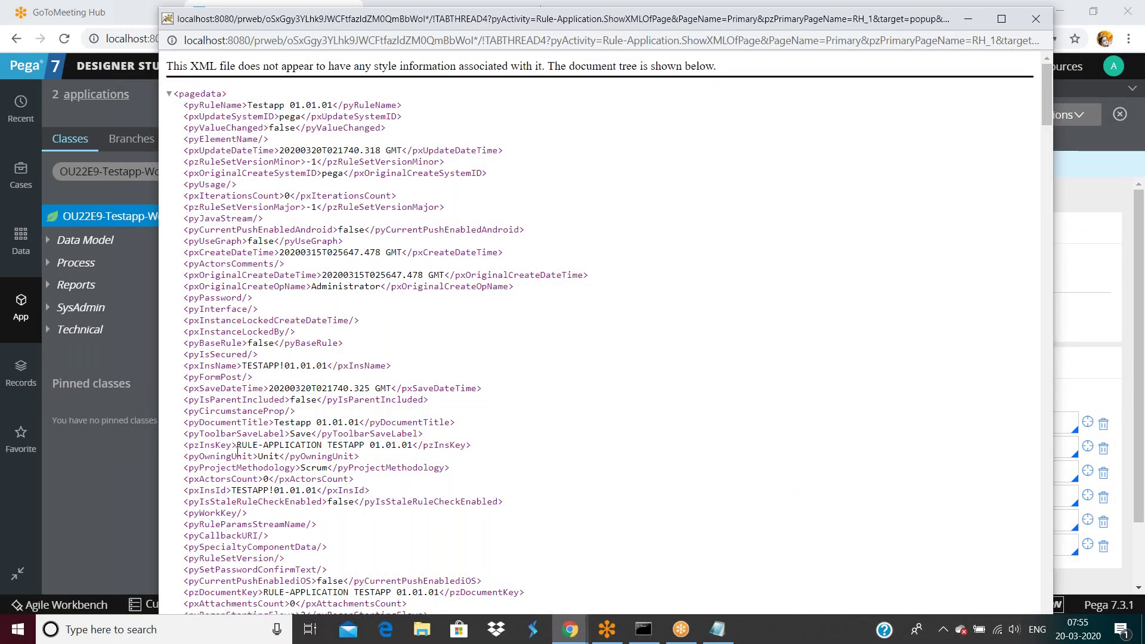
{"action": "left_click_drag", "start_coordinate": [236, 445], "coordinate": [322, 445]}
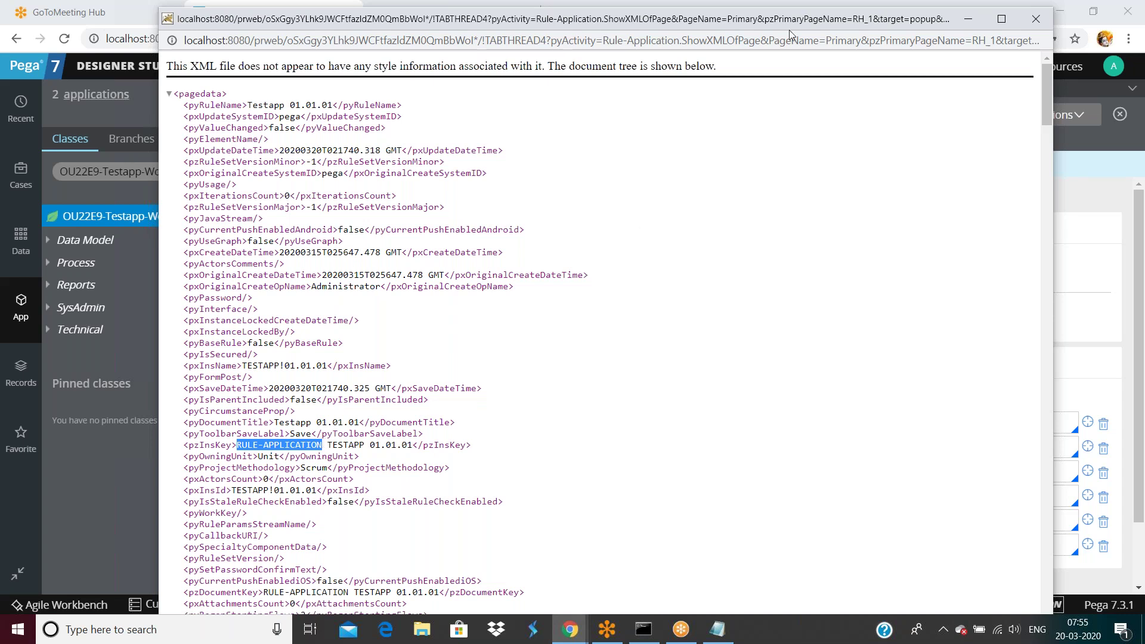
{"action": "left_click_drag", "start_coordinate": [790, 27], "coordinate": [790, 43]}
{"action": "key", "text": "ctrl+w"}
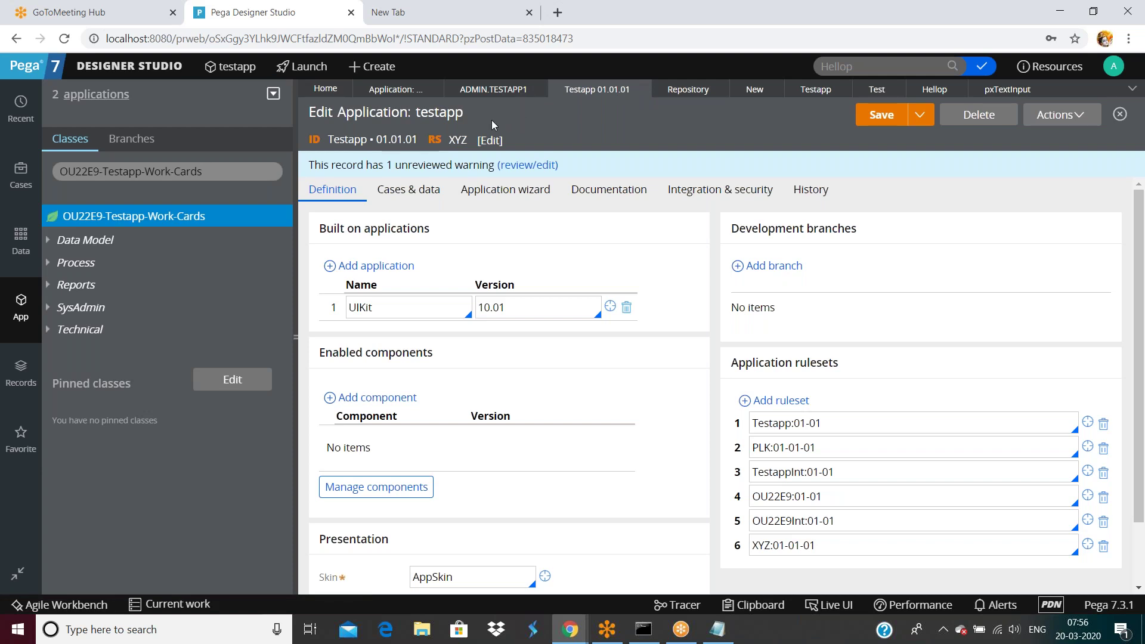
Step: Show the Guardrails report (score 98 of 100) and dismiss the header search suggestions
{"action": "left_click", "coordinate": [409, 90]}
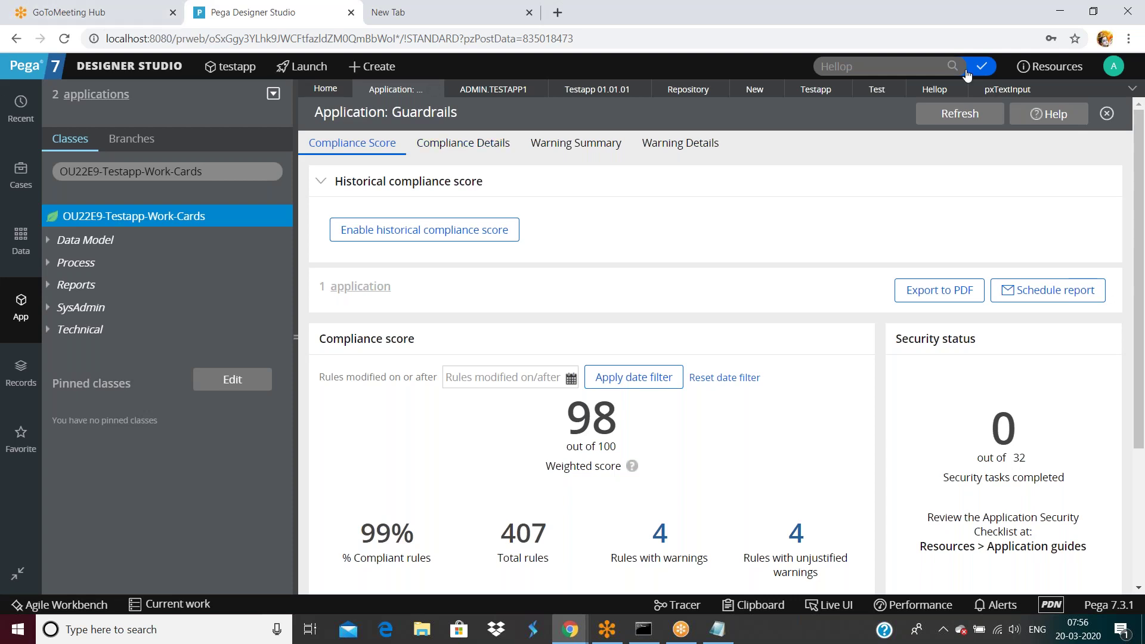
{"action": "left_click", "coordinate": [895, 66]}
{"action": "left_click", "coordinate": [935, 233]}
{"action": "left_click", "coordinate": [129, 65]}
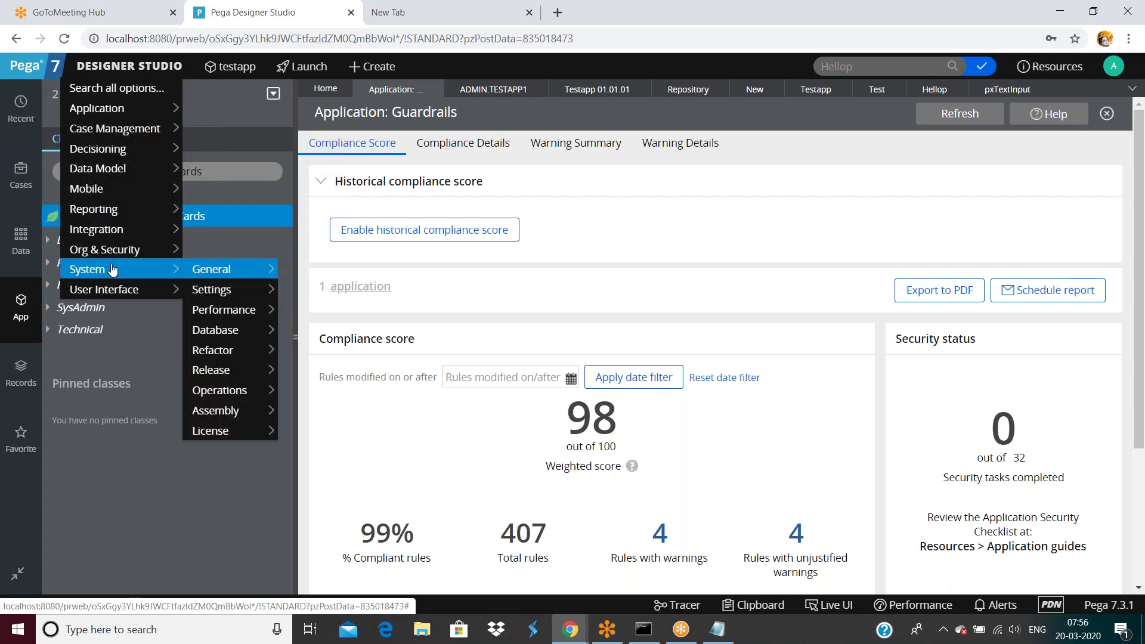
{"action": "mouse_move", "coordinate": [114, 114]}
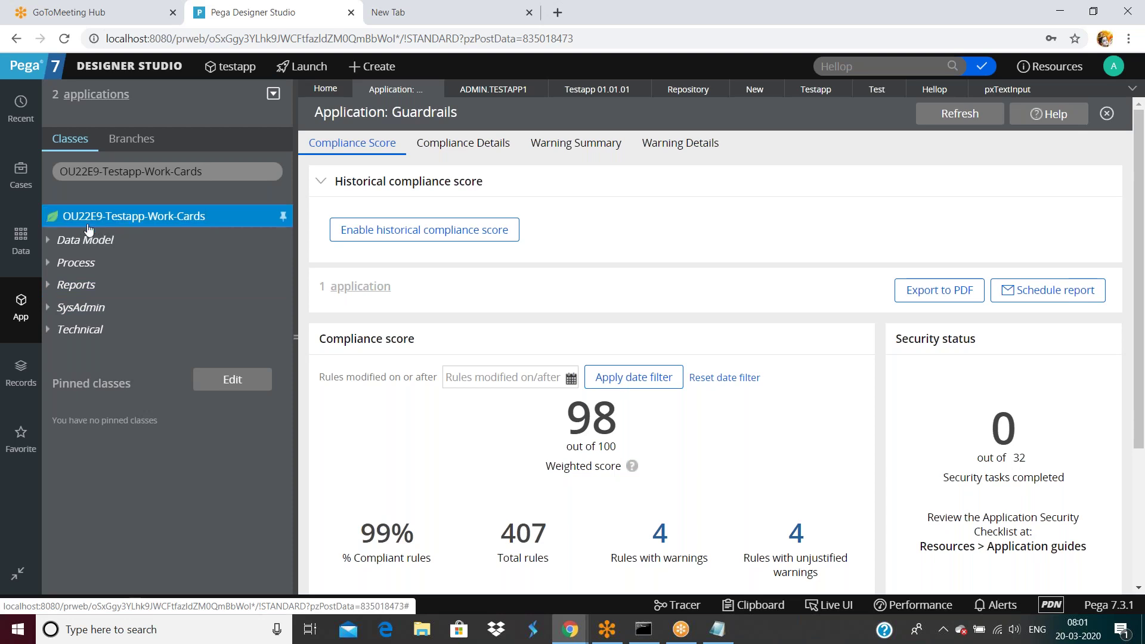
Step: Start a new property in OU22E9-Testapp-Work-Cards via Create > Data Model > Property
{"action": "right_click", "coordinate": [88, 229]}
{"action": "mouse_move", "coordinate": [89, 238]}
{"action": "mouse_move", "coordinate": [322, 380]}
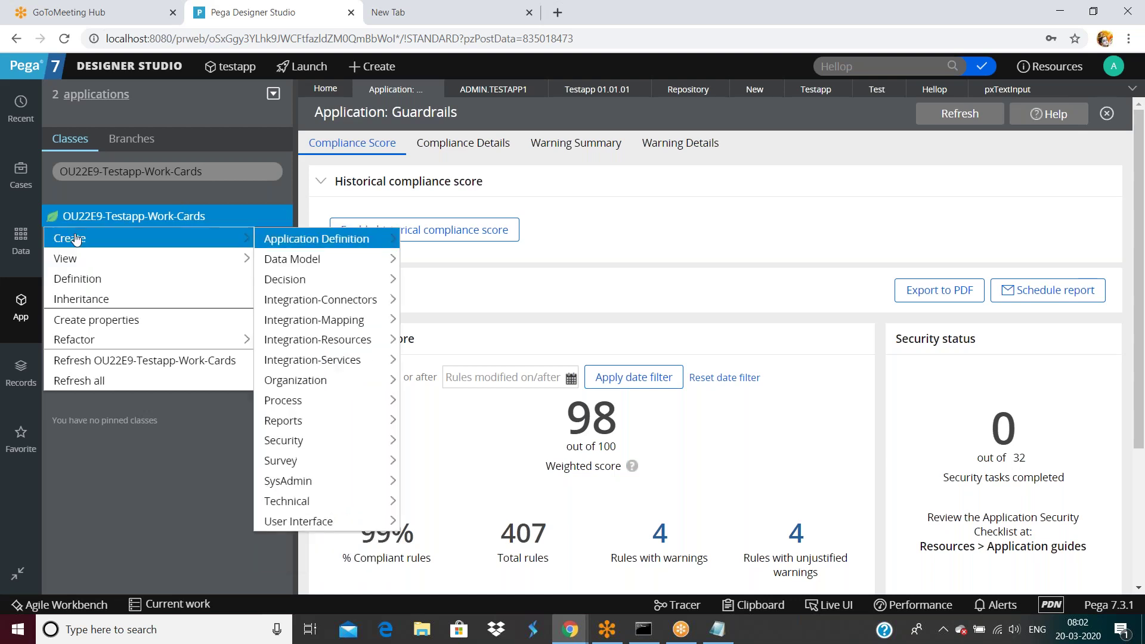
{"action": "mouse_move", "coordinate": [301, 259]}
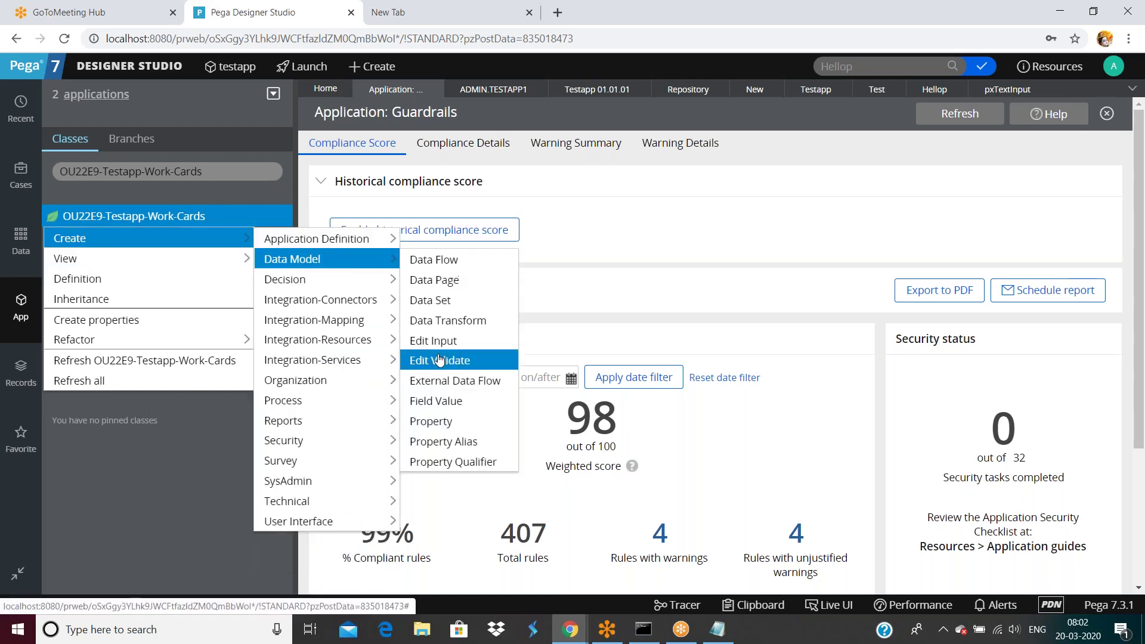
{"action": "left_click", "coordinate": [444, 423]}
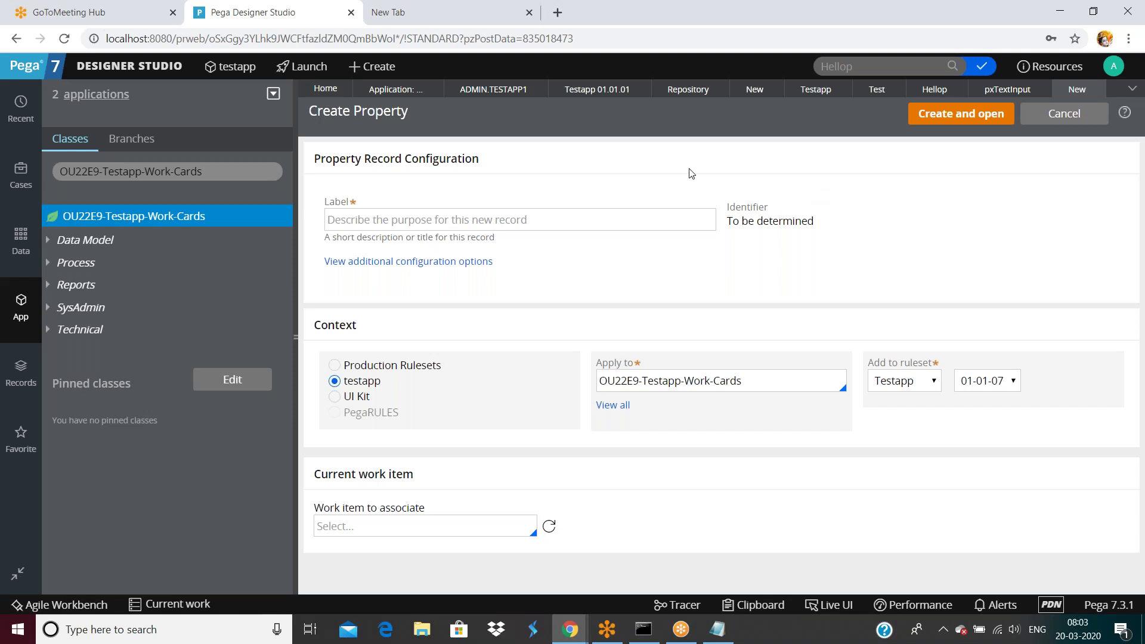
{"action": "mouse_move", "coordinate": [131, 66]}
{"action": "mouse_move", "coordinate": [105, 249]}
{"action": "mouse_move", "coordinate": [224, 249]}
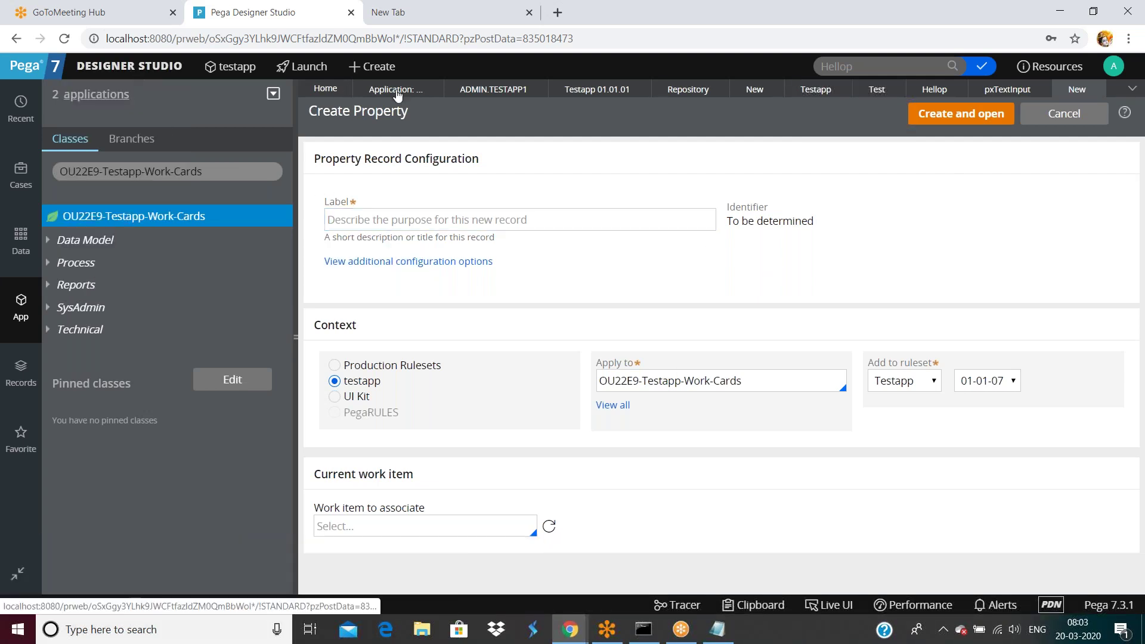
{"action": "mouse_move", "coordinate": [352, 71]}
{"action": "mouse_move", "coordinate": [403, 343]}
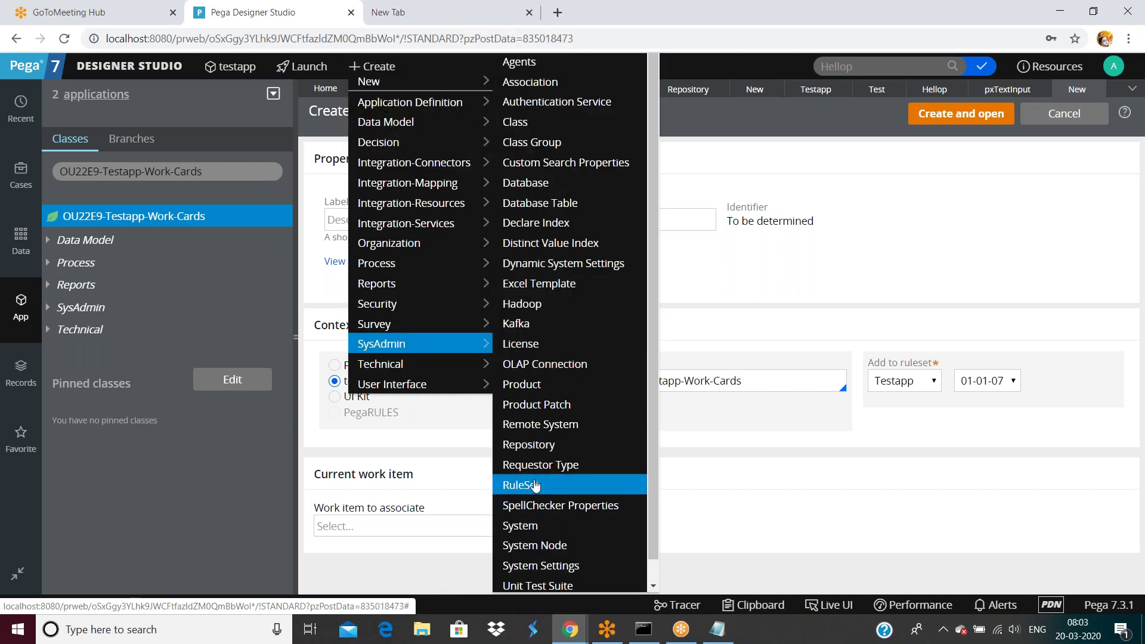
{"action": "left_click", "coordinate": [232, 76]}
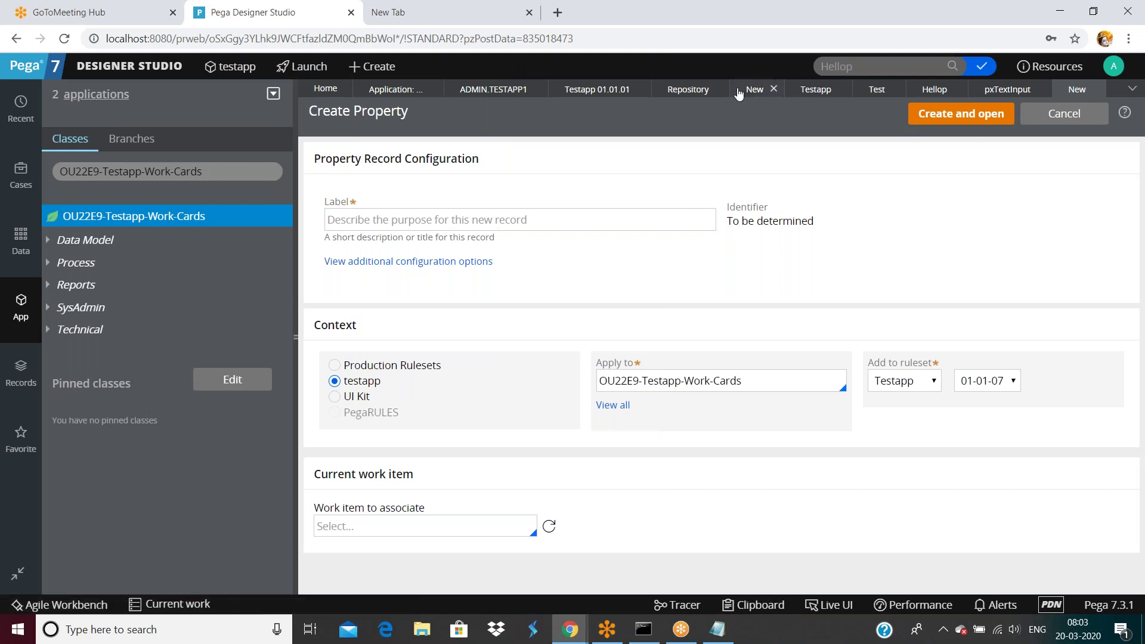
Step: Expand and collapse the Security records category, then bring up the Windows search panel
{"action": "left_click", "coordinate": [21, 373]}
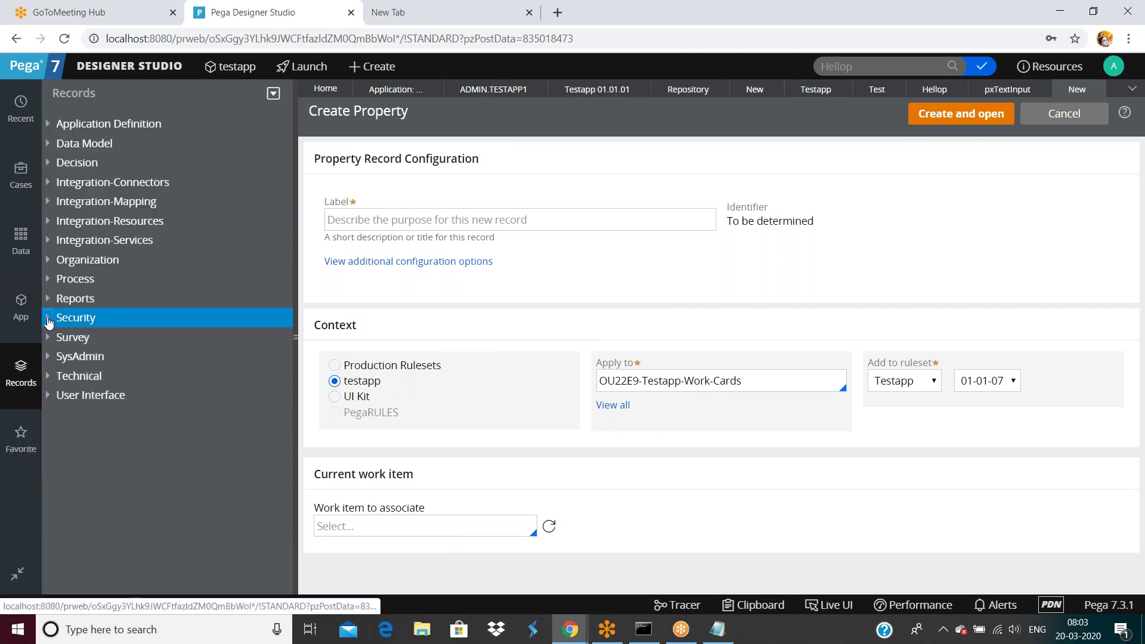
{"action": "left_click", "coordinate": [75, 317]}
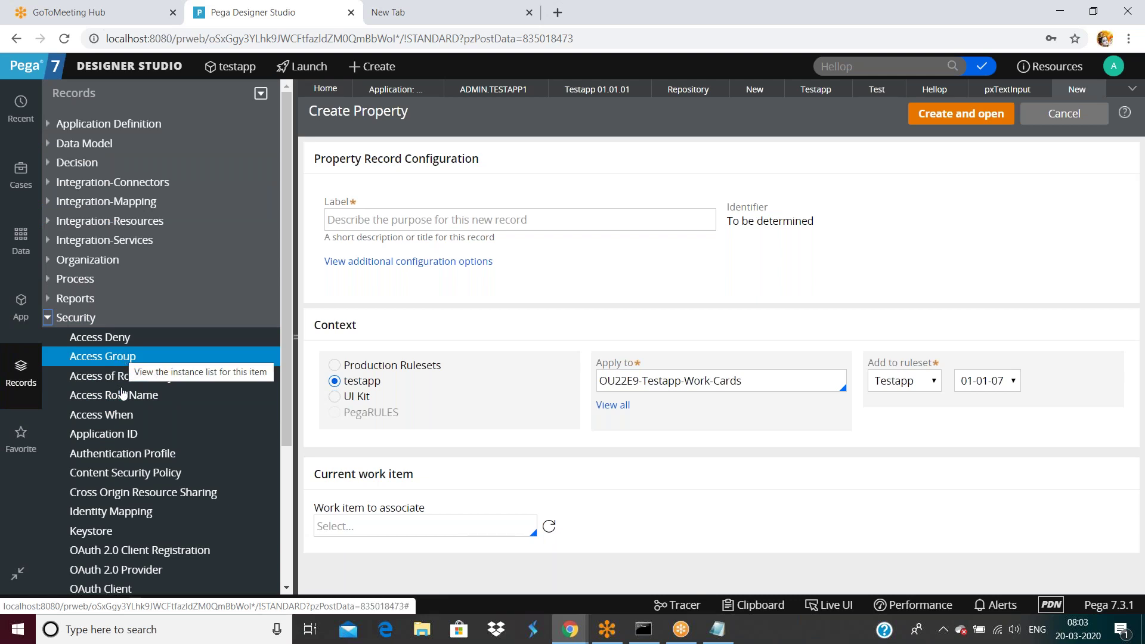
{"action": "left_click", "coordinate": [47, 319]}
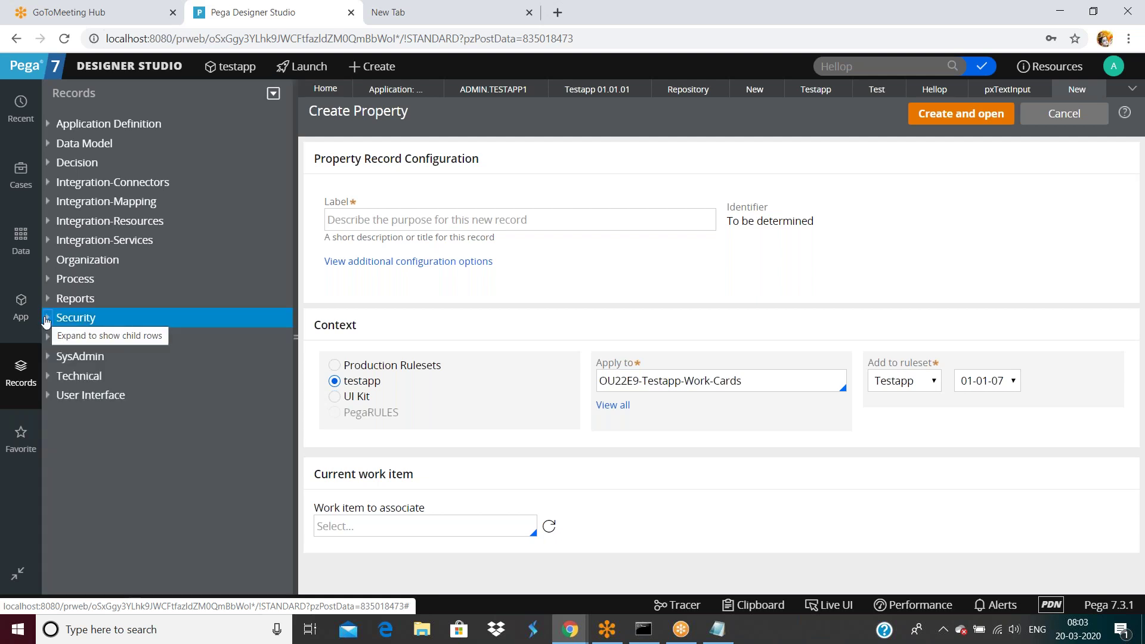
{"action": "left_click", "coordinate": [175, 631]}
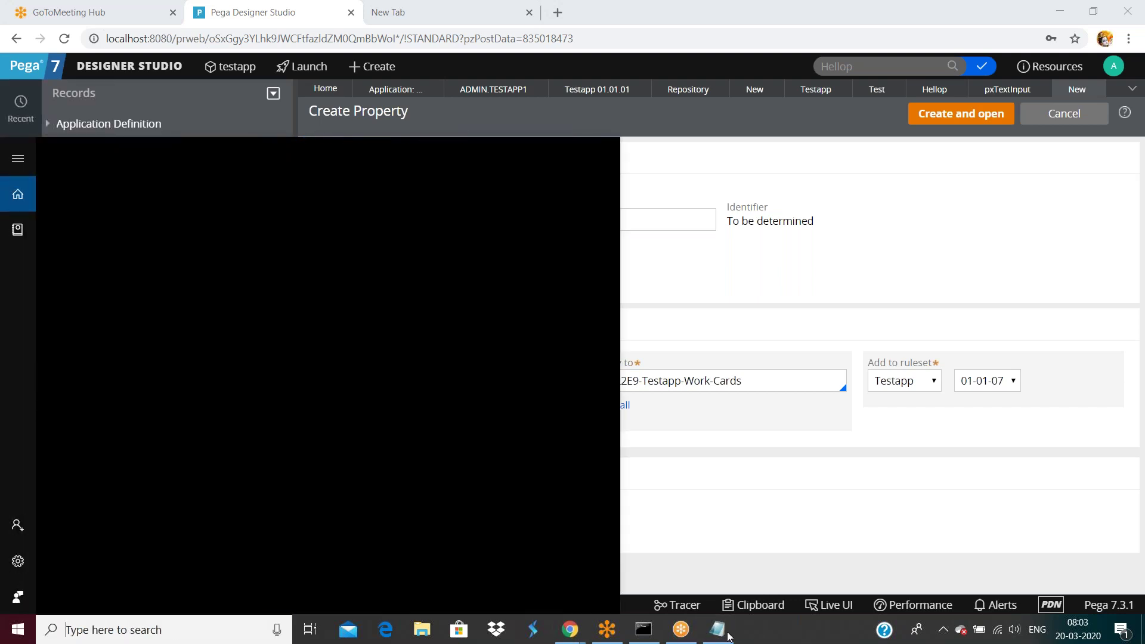
Step: Bring the untitled Notepad notes forward with the caret on the empty line after 'Facebook 3.0'
{"action": "left_click", "coordinate": [713, 633]}
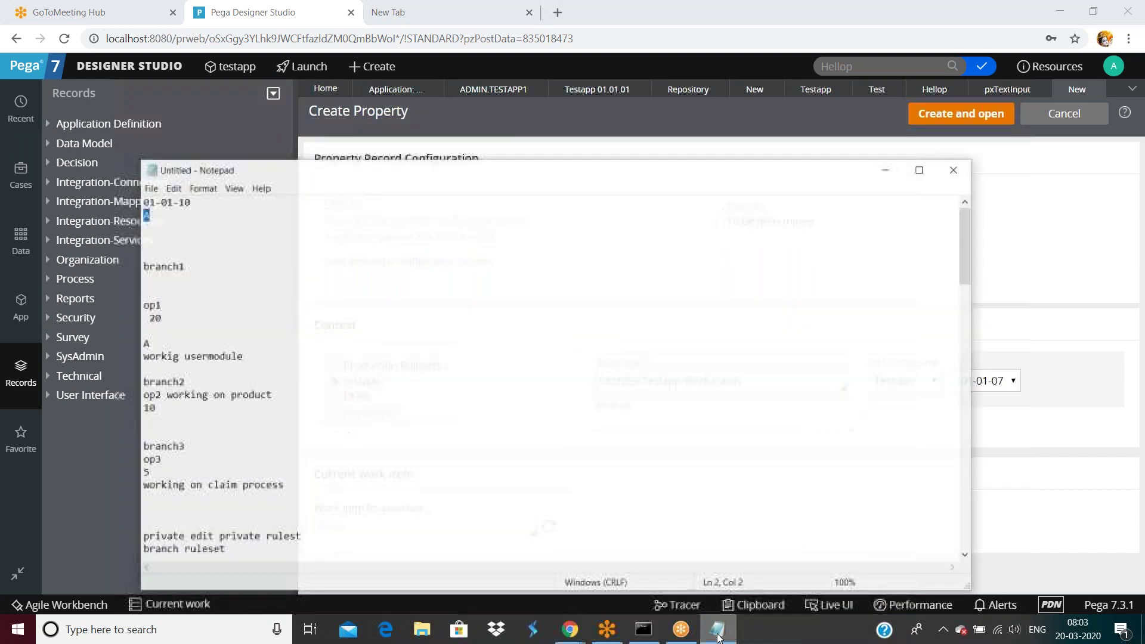
{"action": "scroll", "coordinate": [439, 455], "scroll_direction": "down", "scroll_amount": 9}
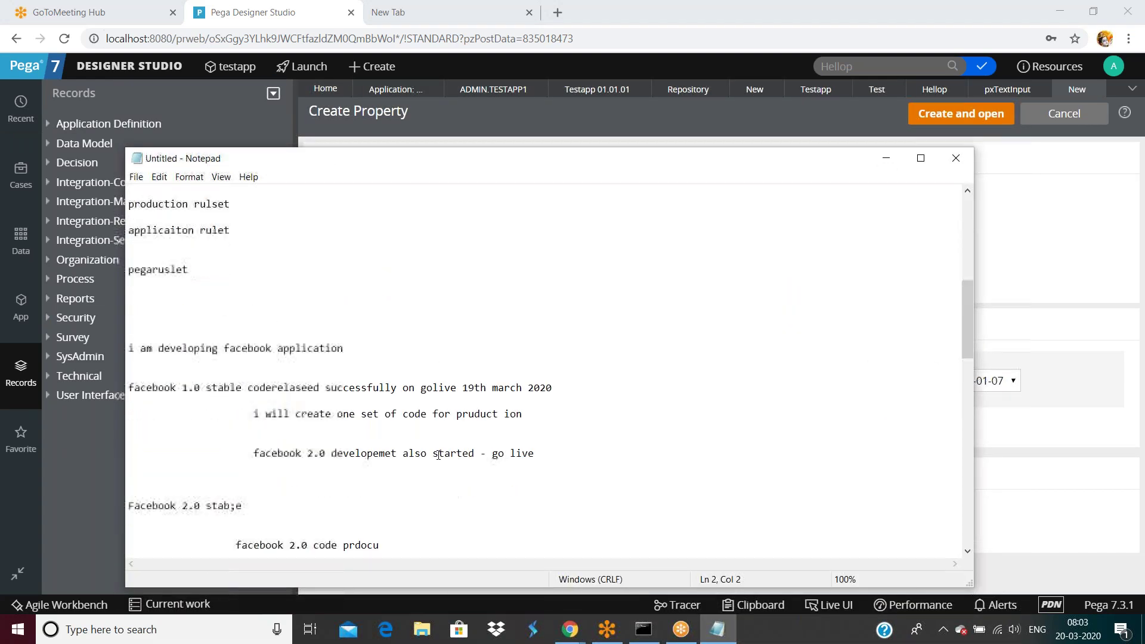
{"action": "scroll", "coordinate": [438, 455], "scroll_direction": "down", "scroll_amount": 10}
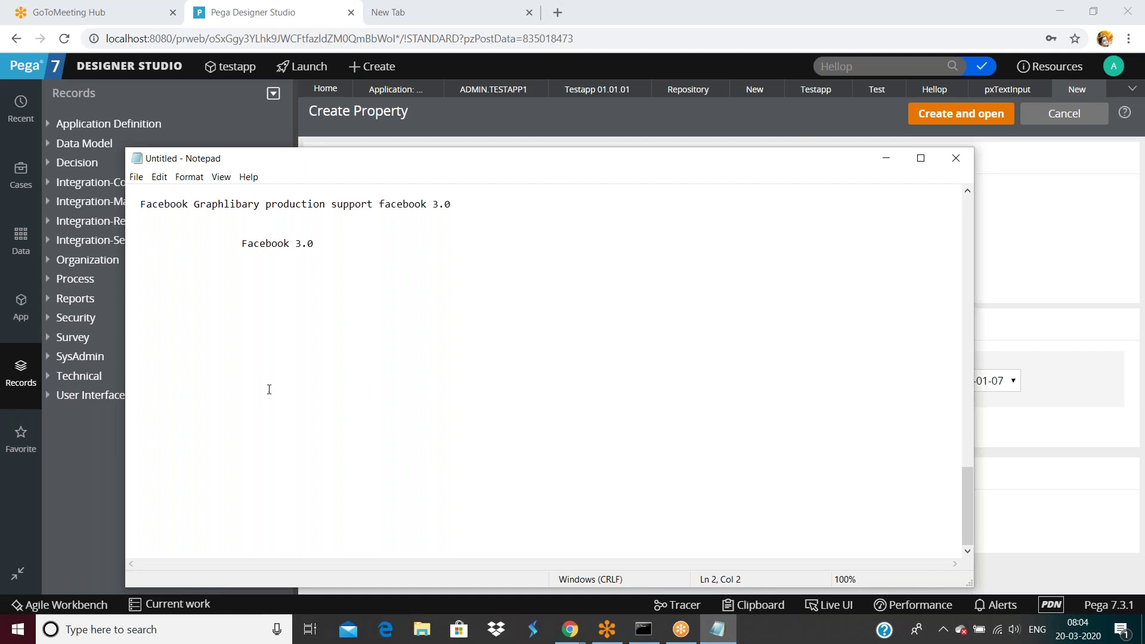
{"action": "left_click", "coordinate": [240, 382]}
{"action": "left_click", "coordinate": [1077, 214]}
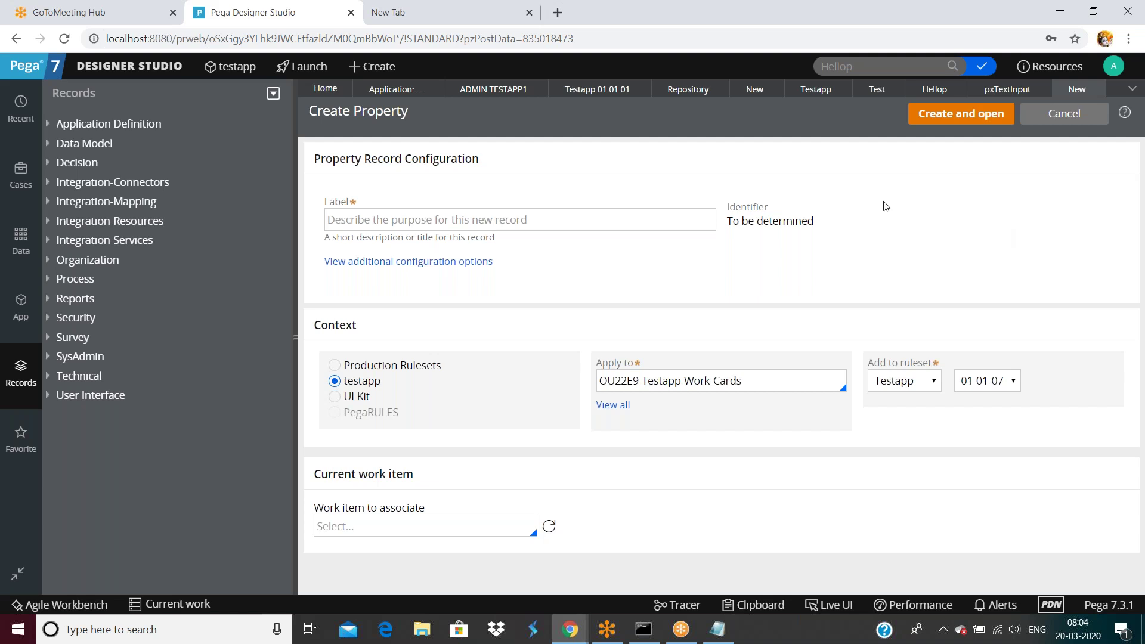
{"action": "left_click", "coordinate": [719, 631]}
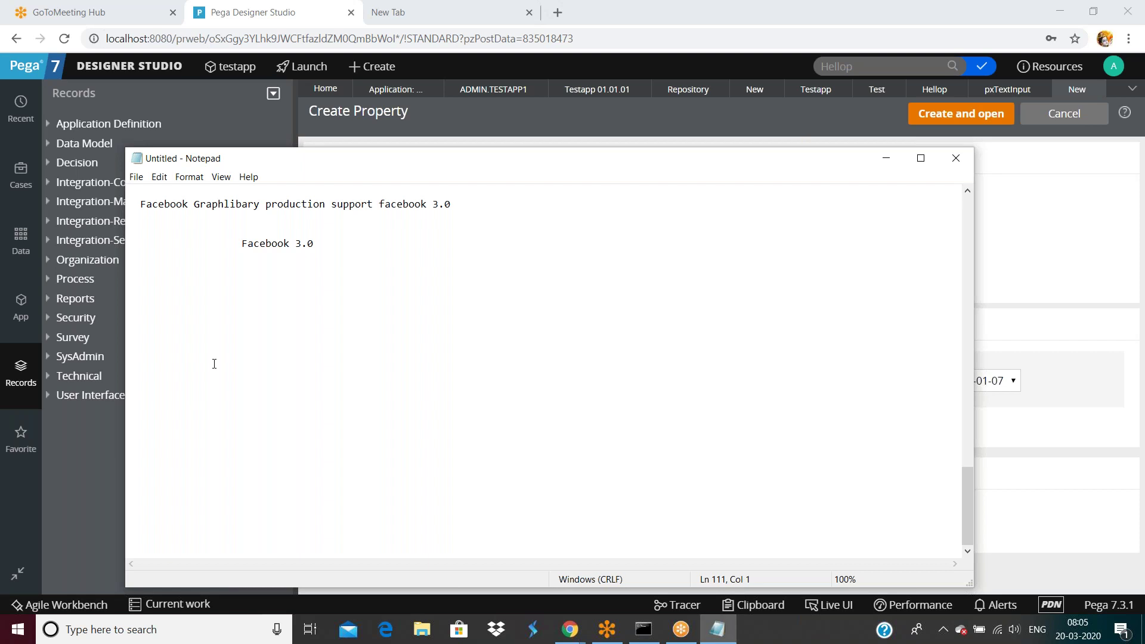
Step: Type the ruleset topics: rule, ruleset, ruleset version, application, branch and production rulesets
{"action": "type", "text": "rule"}
{"action": "key", "text": "Return"}
{"action": "key", "text": "Return"}
{"action": "type", "text": "ruleset"}
{"action": "key", "text": "Return"}
{"action": "key", "text": "Return"}
{"action": "type", "text": "ruleset verison"}
{"action": "key", "text": "Return"}
{"action": "key", "text": "Return"}
{"action": "type", "text": "application r"}
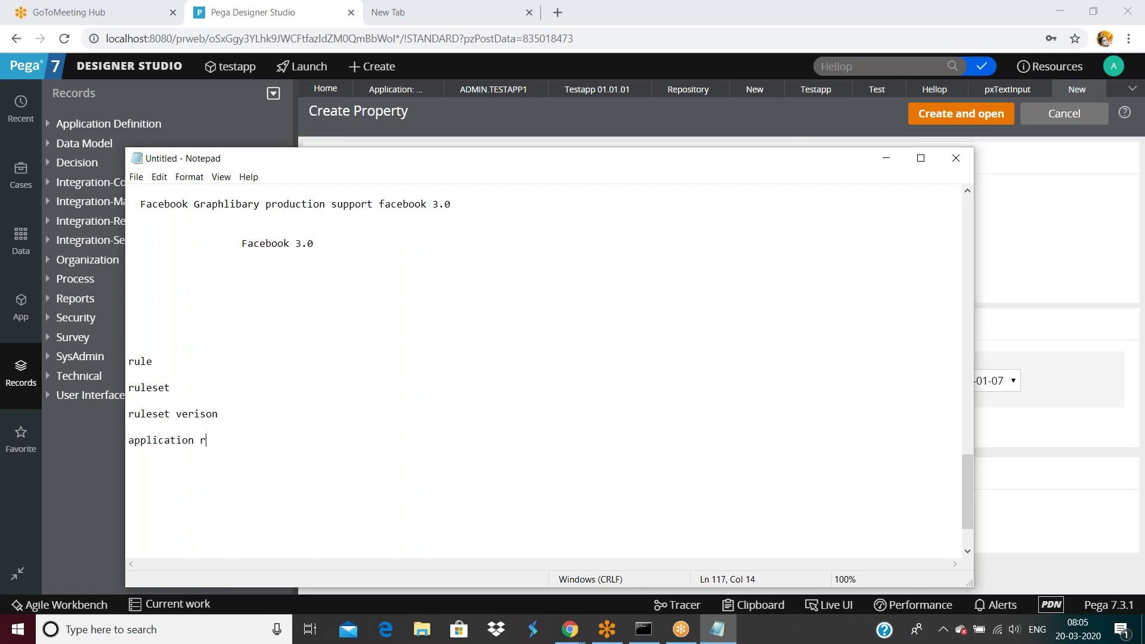
{"action": "type", "text": "ulesets"}
{"action": "key", "text": "Return"}
{"action": "key", "text": "Return"}
{"action": "type", "text": "branch ruelssets"}
{"action": "key", "text": "Return"}
{"action": "key", "text": "Return"}
{"action": "type", "text": "prudction ruoe"}
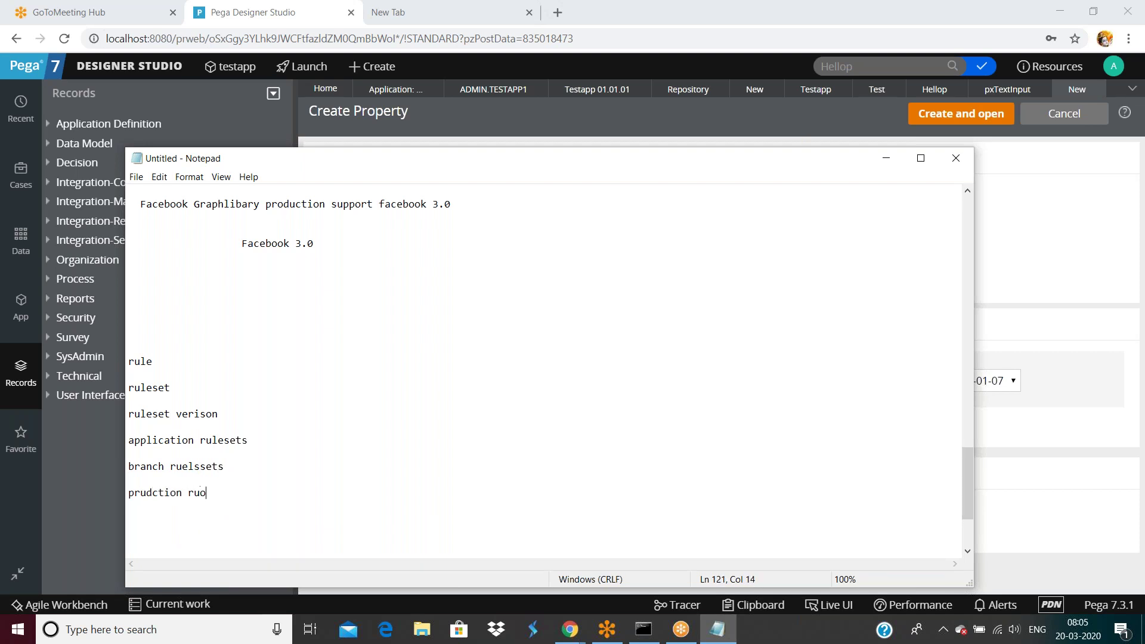
{"action": "key", "text": "BackSpace"}
{"action": "key", "text": "BackSpace"}
{"action": "type", "text": "lesets"}
{"action": "key", "text": "Return"}
{"action": "key", "text": "Return"}
Step: Add topics for check-in/check-out/private edit, delete, copying rules between rulesets, and ruleset types
{"action": "type", "text": "checkin check out"}
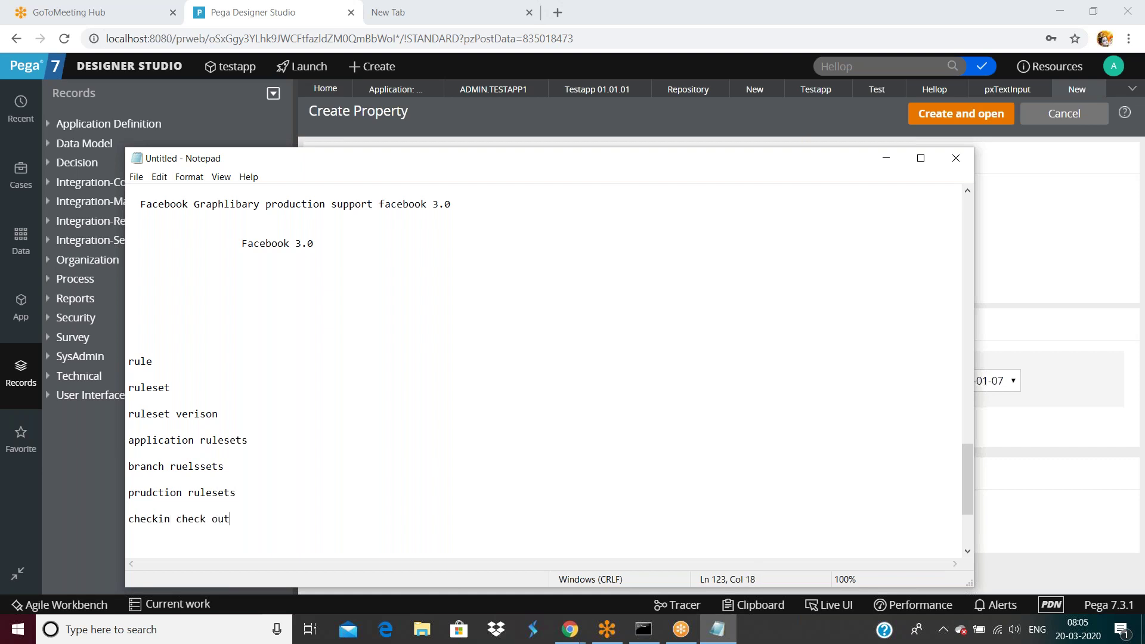
{"action": "type", "text": " private edit"}
{"action": "key", "text": "Return"}
{"action": "key", "text": "Return"}
{"action": "type", "text": "delete"}
{"action": "key", "text": "Return"}
{"action": "key", "text": "Return"}
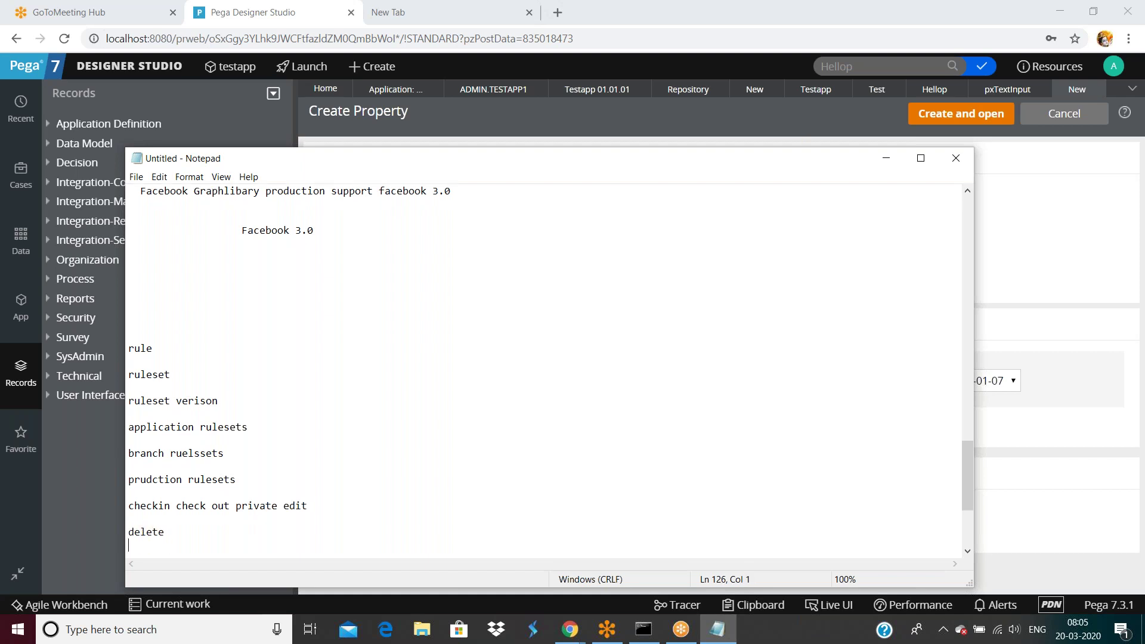
{"action": "type", "text": "copy rue"}
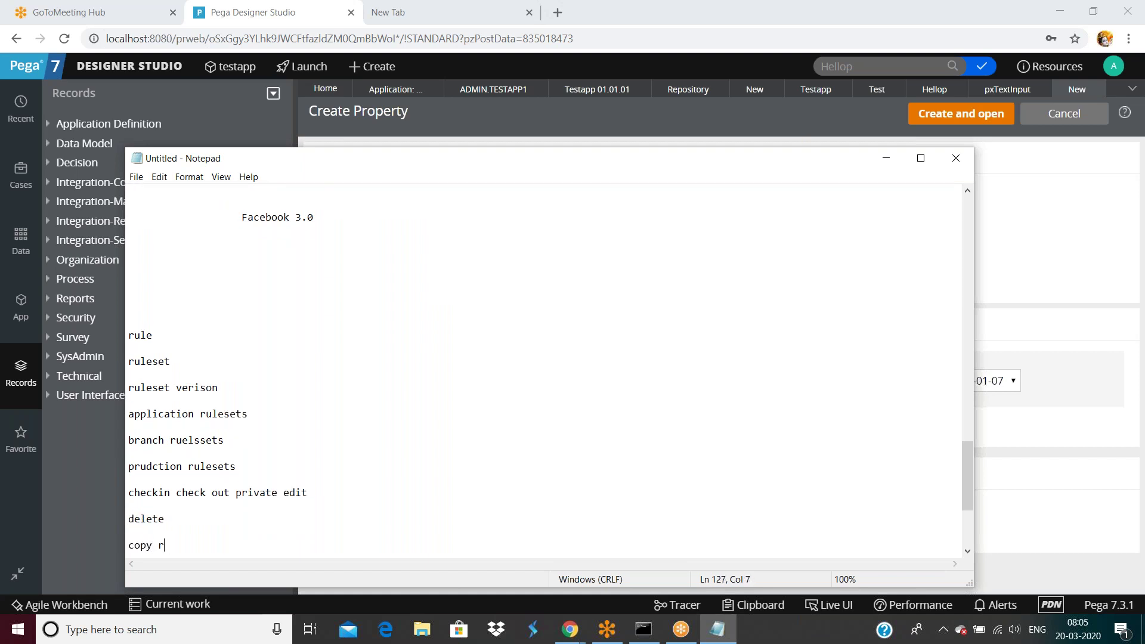
{"action": "key", "text": "BackSpace"}
{"action": "type", "text": "les from one rulet to another ruleset"}
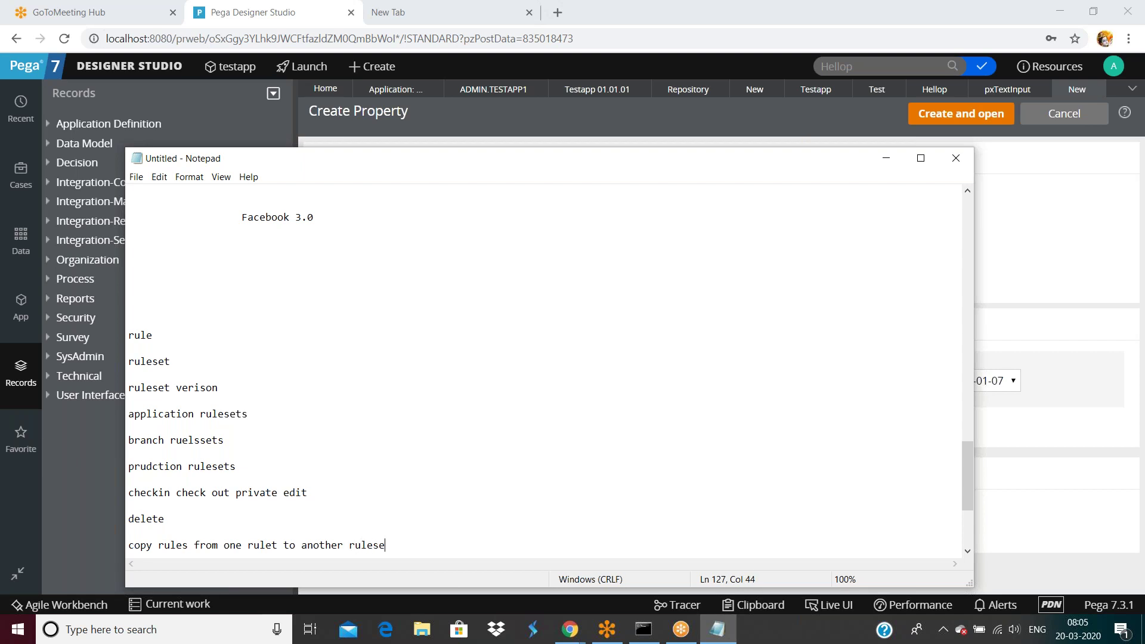
{"action": "key", "text": "Return"}
{"action": "key", "text": "Return"}
{"action": "type", "text": "differnet t"}
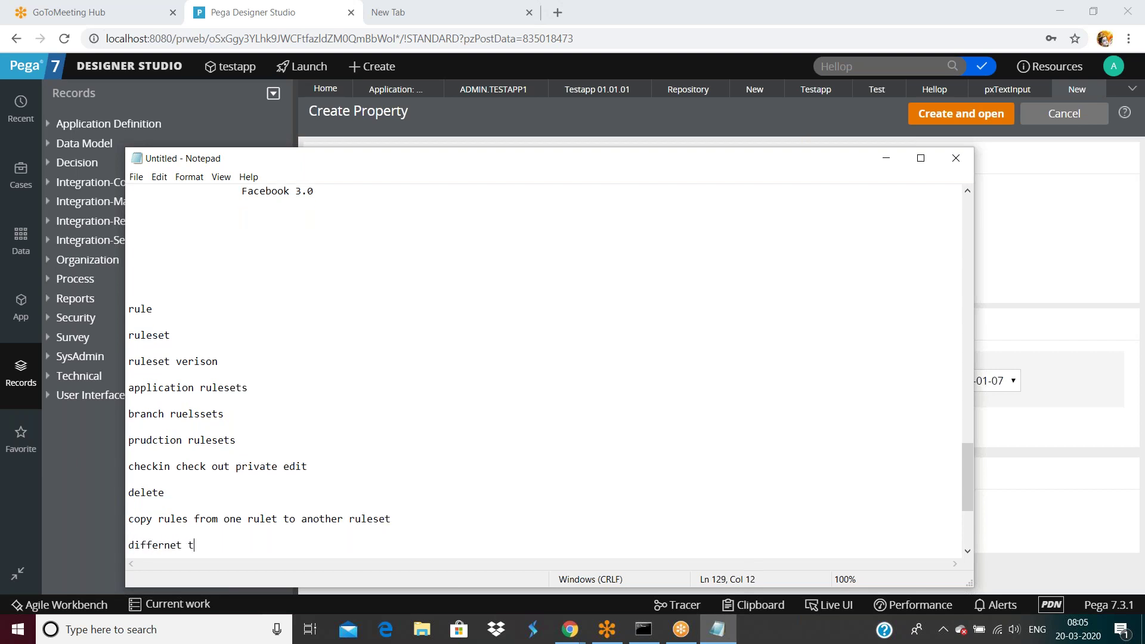
{"action": "type", "text": "ypes of rulesets"}
{"action": "key", "text": "Return"}
{"action": "key", "text": "Return"}
Step: Add topics 'how to do codemerge', an access group/access role overview, and 'operator id'
{"action": "type", "text": "how to do co"}
{"action": "key", "text": "BackSpace"}
{"action": "key", "text": "BackSpace"}
{"action": "type", "text": "codemerge"}
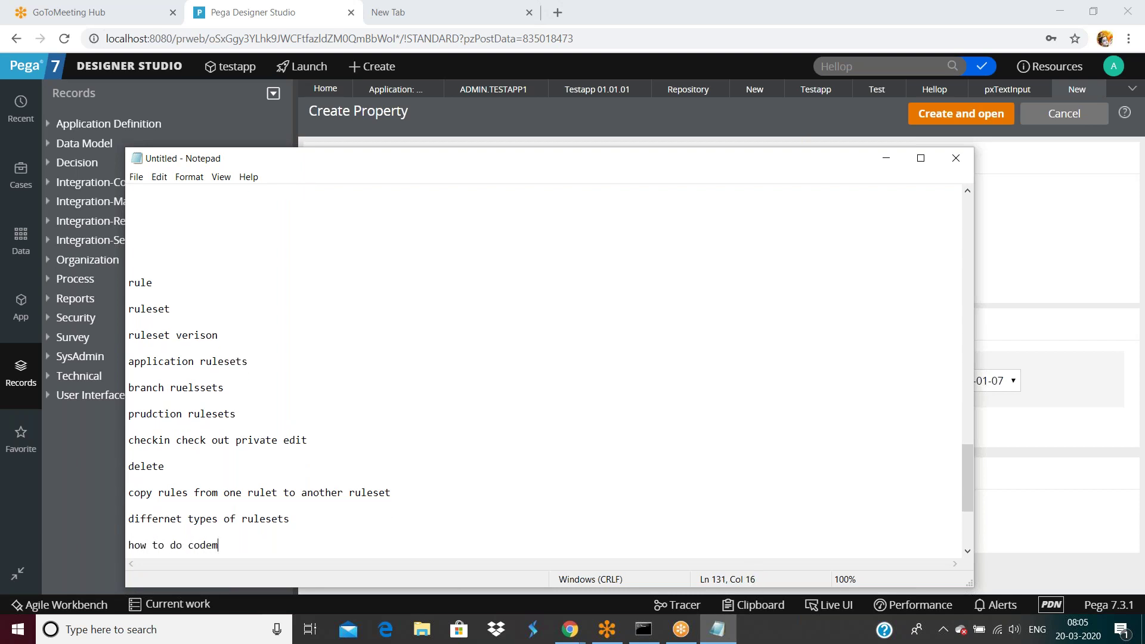
{"action": "key", "text": "Return"}
{"action": "key", "text": "Return"}
{"action": "type", "text": "over a"}
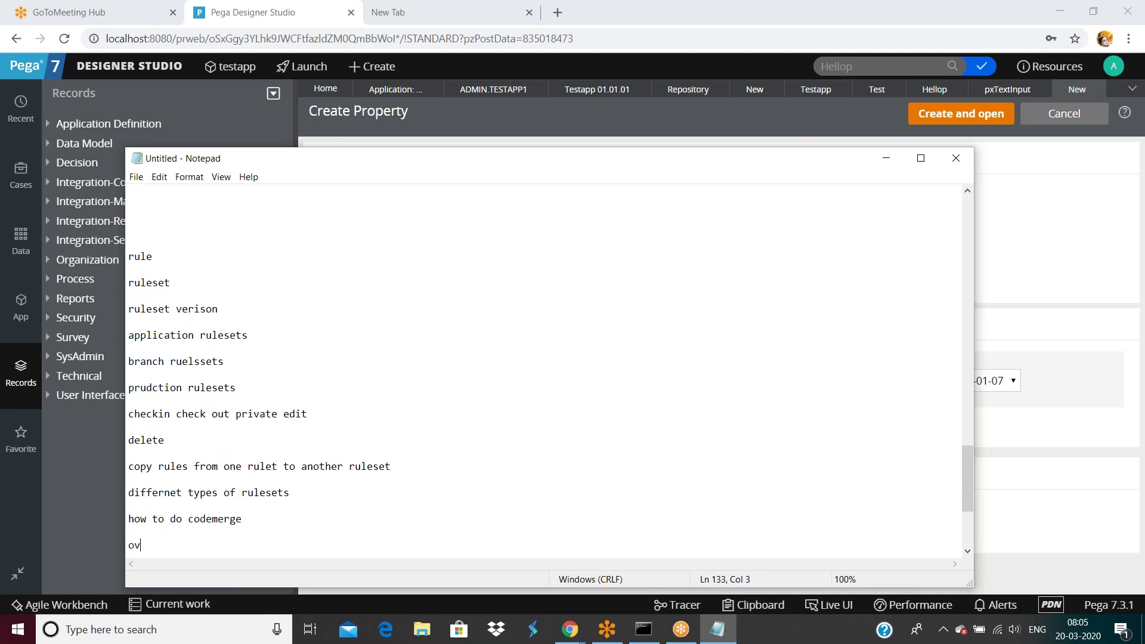
{"action": "key", "text": "BackSpace"}
{"action": "key", "text": "BackSpace"}
{"action": "type", "text": "vie wof access group"}
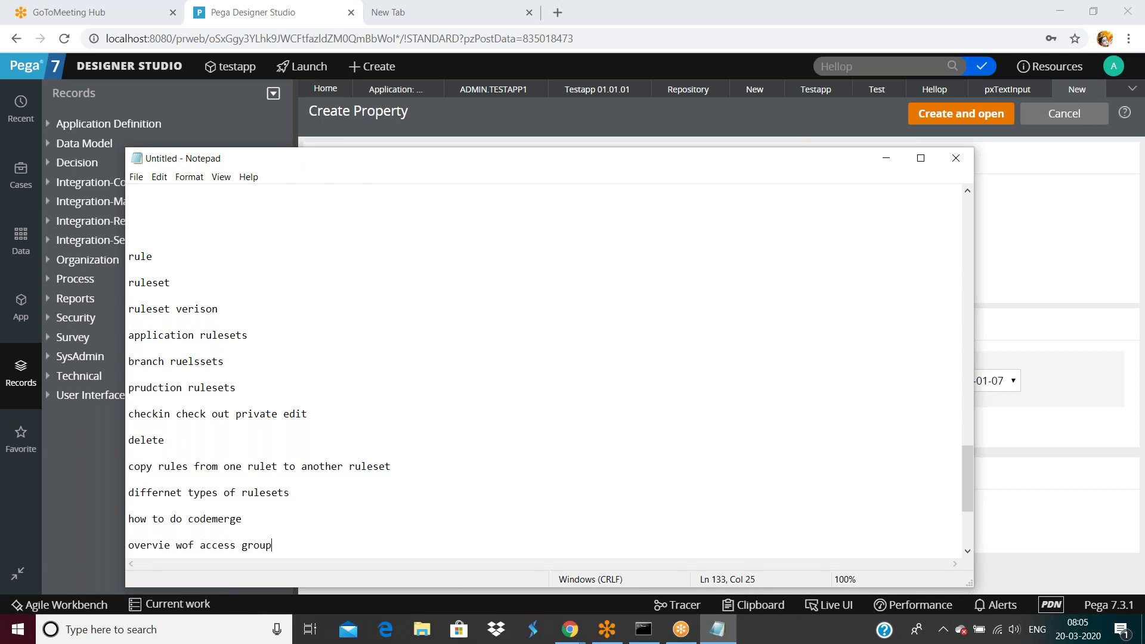
{"action": "type", "text": " acess acess role to objec"}
{"action": "key", "text": "Return"}
{"action": "key", "text": "Return"}
{"action": "key", "text": "Return"}
{"action": "type", "text": "operator id"}
{"action": "key", "text": "Return"}
{"action": "key", "text": "Return"}
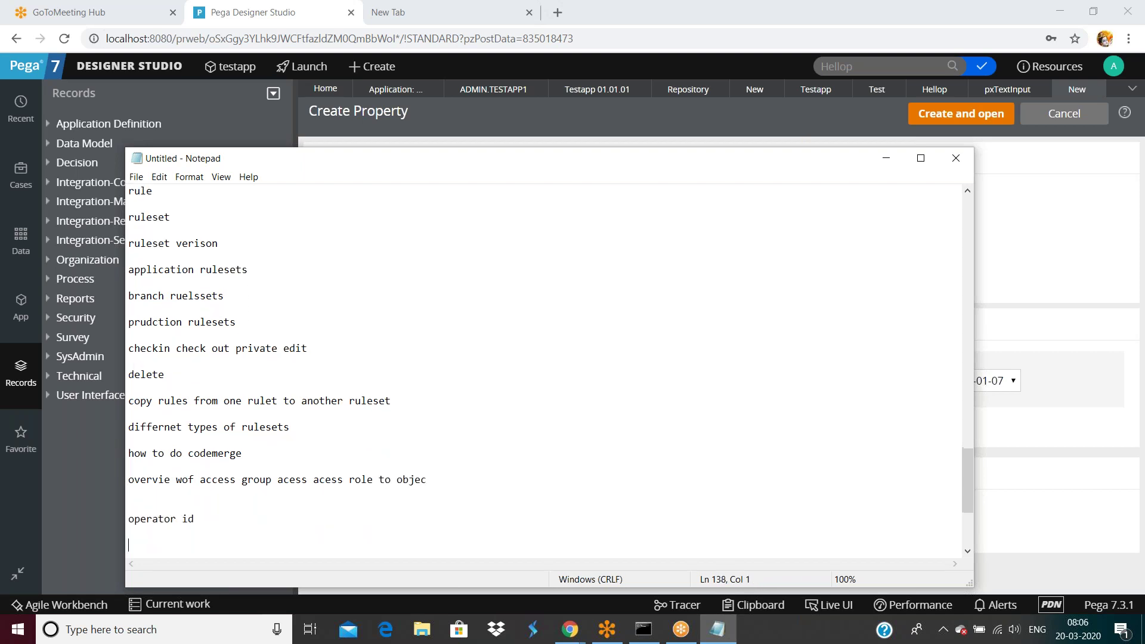
Step: Add topics 'organization,divitiosn,unit', 'sample application creation', 'indexing' and 'overview of desinger studio'
{"action": "key", "text": "Return"}
{"action": "type", "text": "oogd"}
{"action": "key", "text": "BackSpace"}
{"action": "key", "text": "BackSpace"}
{"action": "key", "text": "BackSpace"}
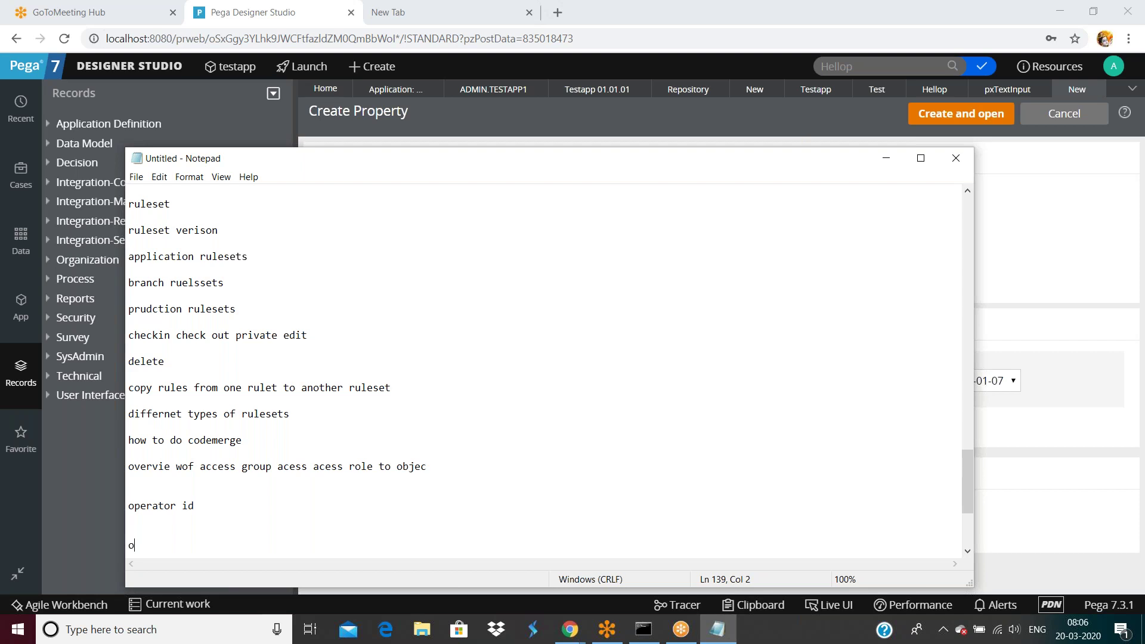
{"action": "type", "text": "rganization,divitiosn,unit"}
{"action": "key", "text": "Return"}
{"action": "key", "text": "Return"}
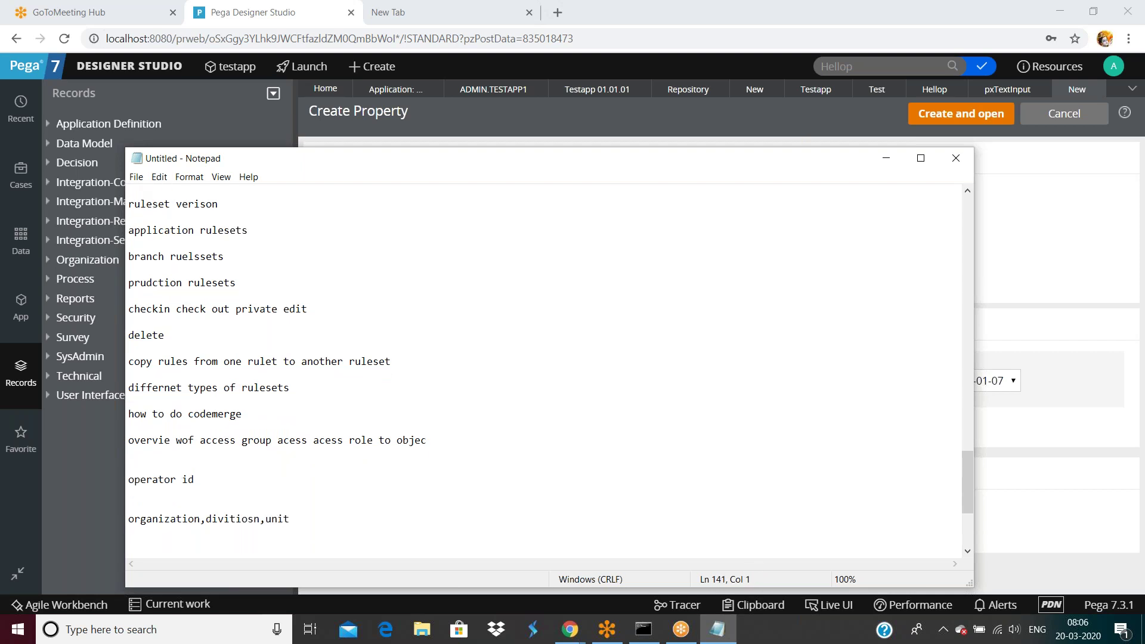
{"action": "type", "text": "sample application creation"}
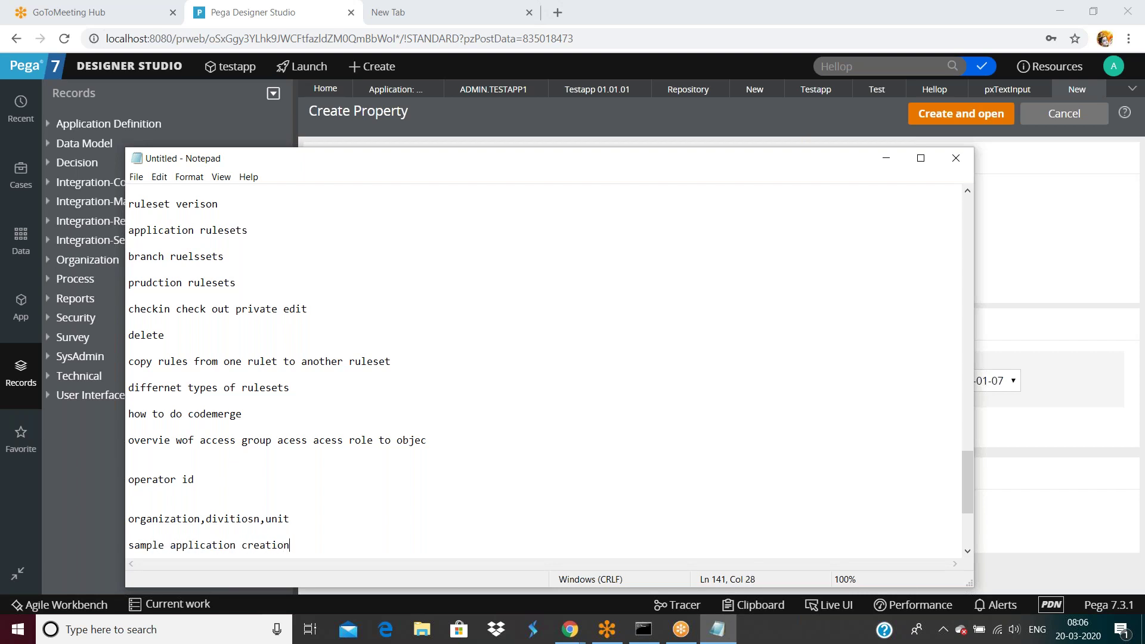
{"action": "key", "text": "Return"}
{"action": "key", "text": "Return"}
{"action": "type", "text": "indexing"}
{"action": "key", "text": "Return"}
{"action": "key", "text": "Return"}
{"action": "type", "text": "ov"}
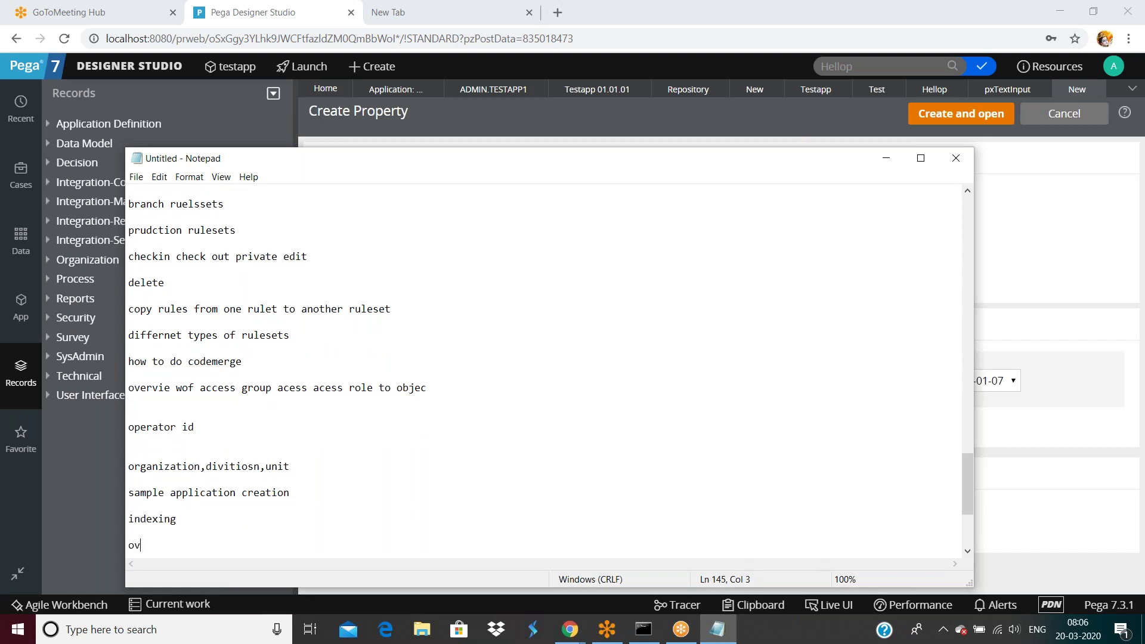
{"action": "type", "text": "erview of desinger studio"}
{"action": "key", "text": "Return"}
{"action": "key", "text": "Return"}
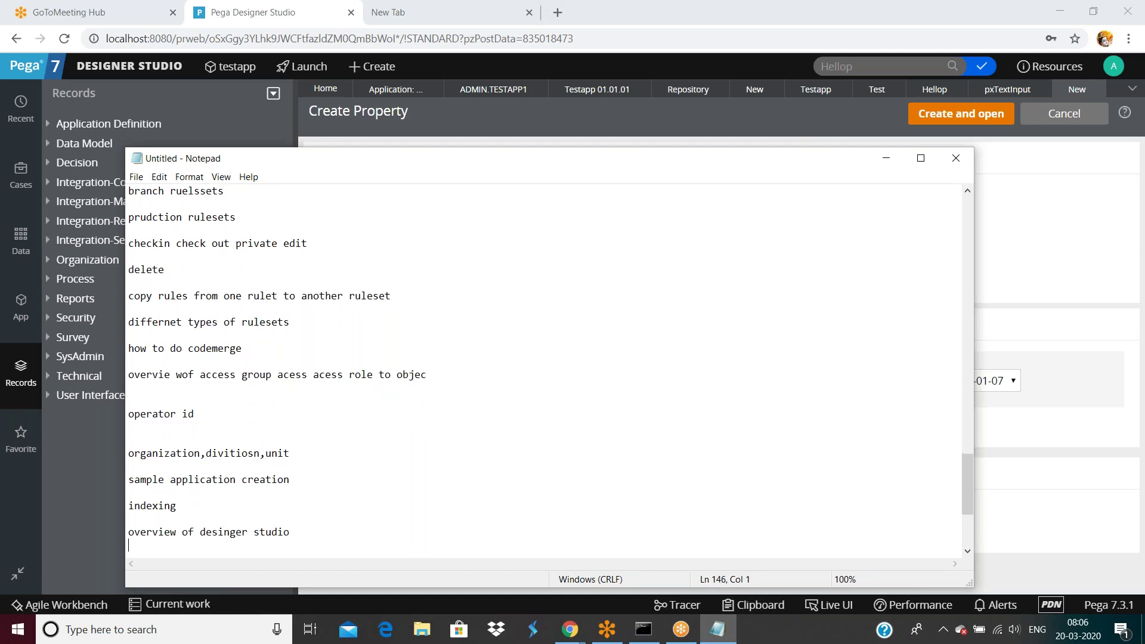
Step: Scroll through the notes, then return to the Pega Create Property form in Chrome
{"action": "scroll", "coordinate": [229, 368], "scroll_direction": "up", "scroll_amount": 8}
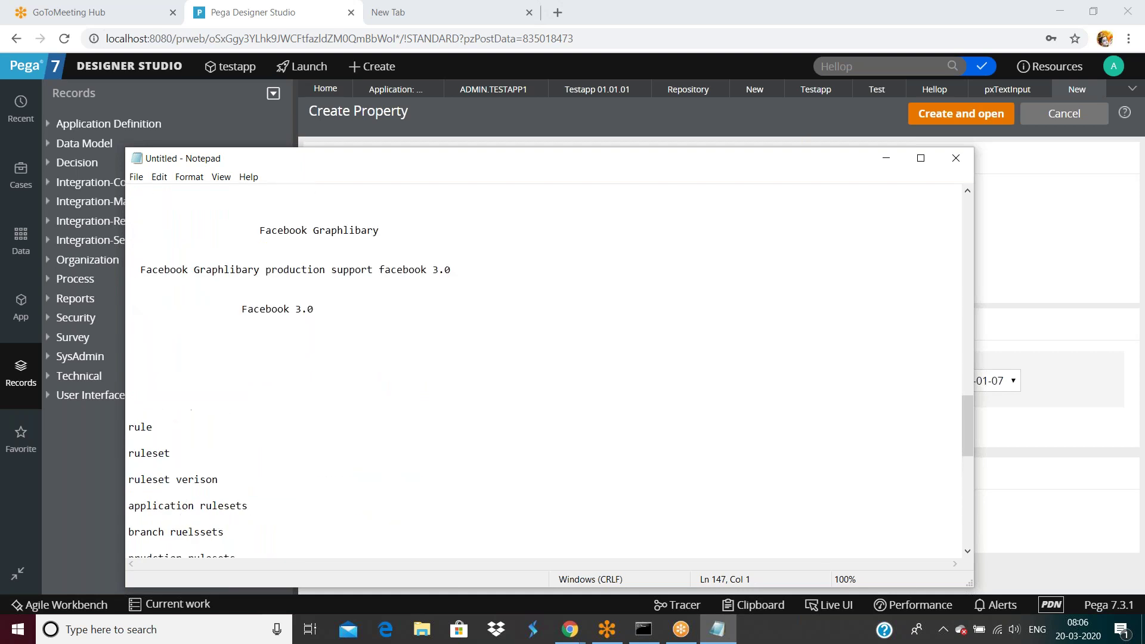
{"action": "scroll", "coordinate": [229, 368], "scroll_direction": "down", "scroll_amount": 7}
{"action": "scroll", "coordinate": [229, 368], "scroll_direction": "down", "scroll_amount": 6}
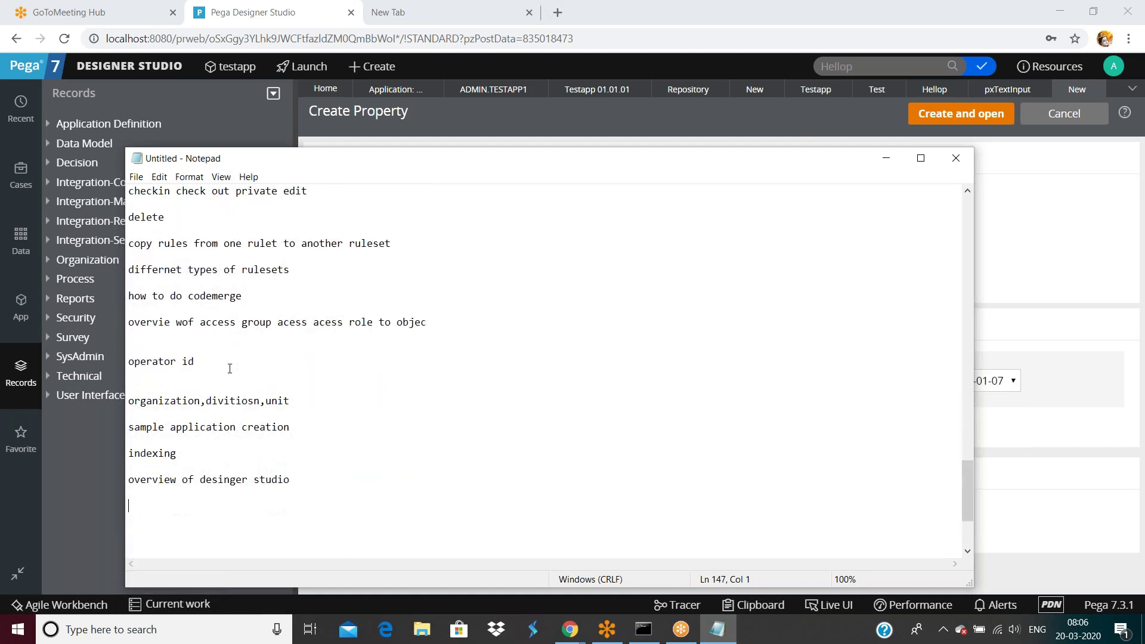
{"action": "scroll", "coordinate": [233, 374], "scroll_direction": "up", "scroll_amount": 5}
{"action": "scroll", "coordinate": [232, 374], "scroll_direction": "up", "scroll_amount": 10}
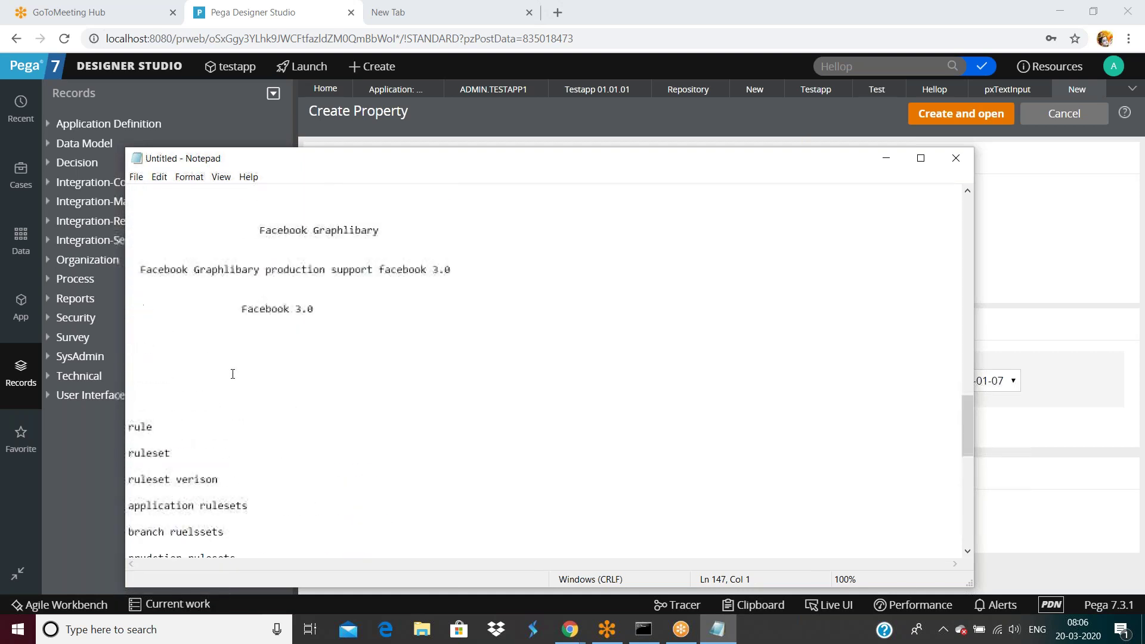
{"action": "left_click", "coordinate": [1020, 209]}
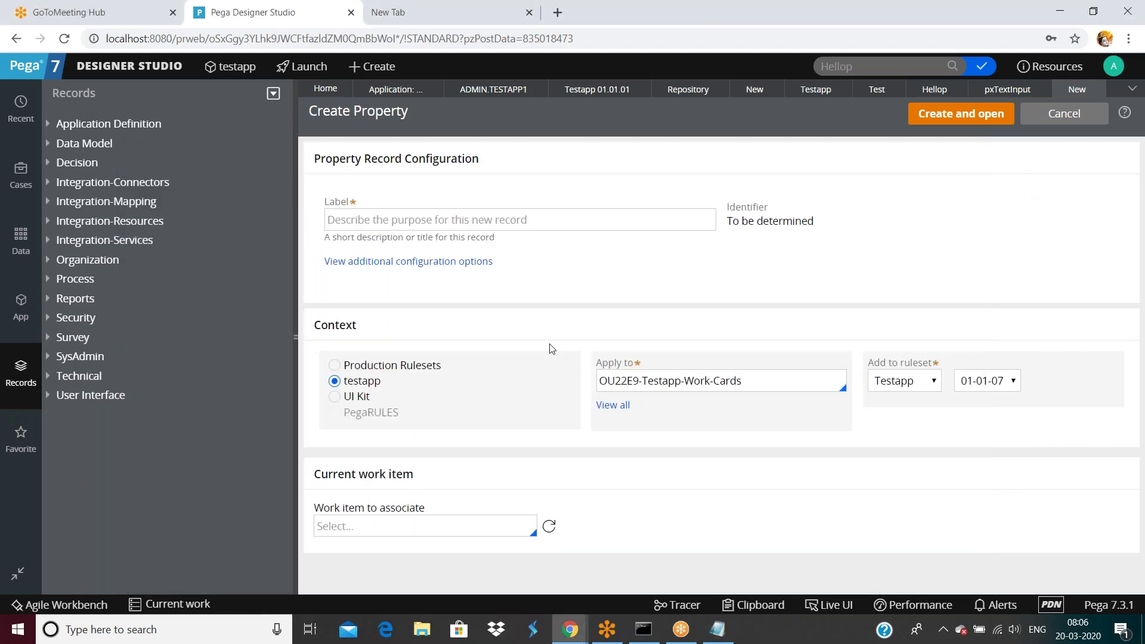
{"action": "left_click_drag", "start_coordinate": [297, 335], "coordinate": [40, 339]}
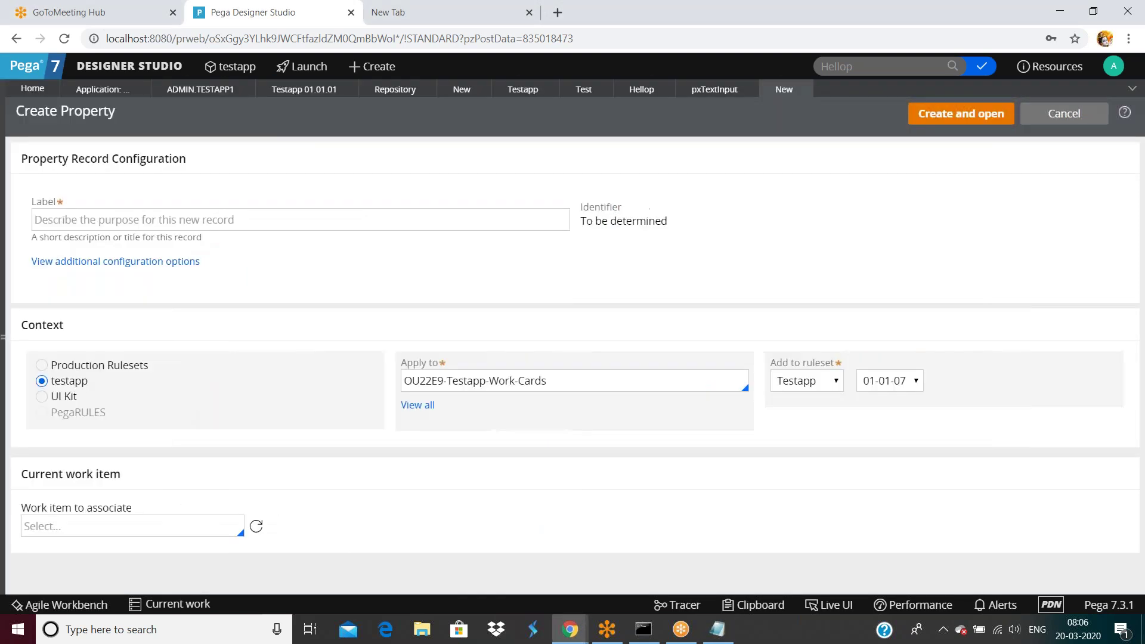
{"action": "left_click", "coordinate": [6, 340]}
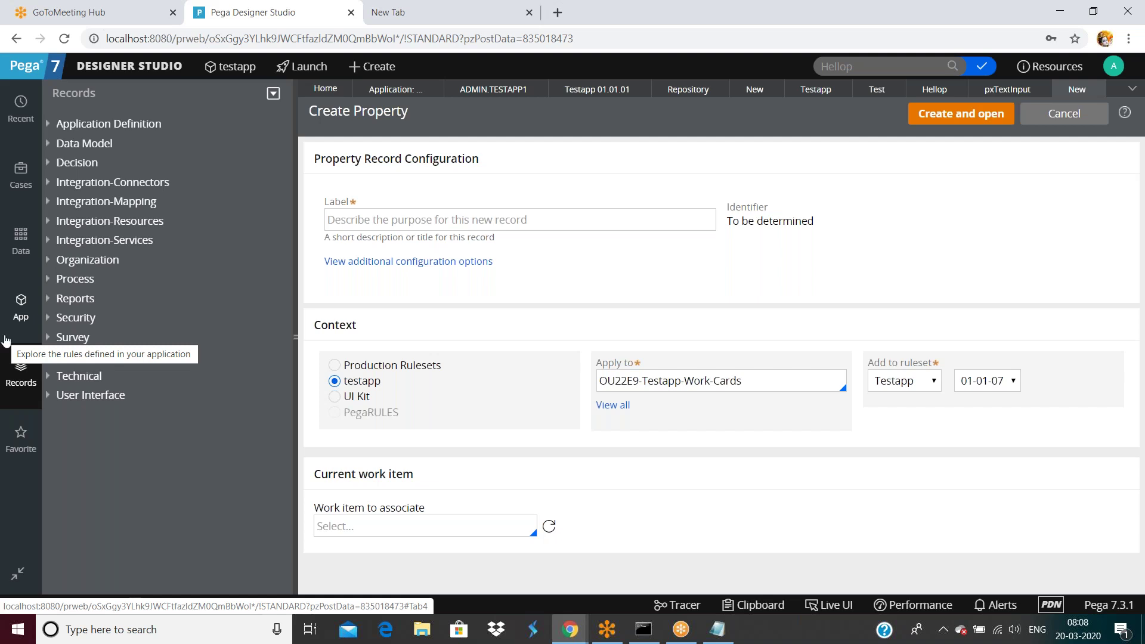
Step: Open the Designer Studio menu showing Application, Case Management, System and other areas
{"action": "left_click", "coordinate": [162, 67]}
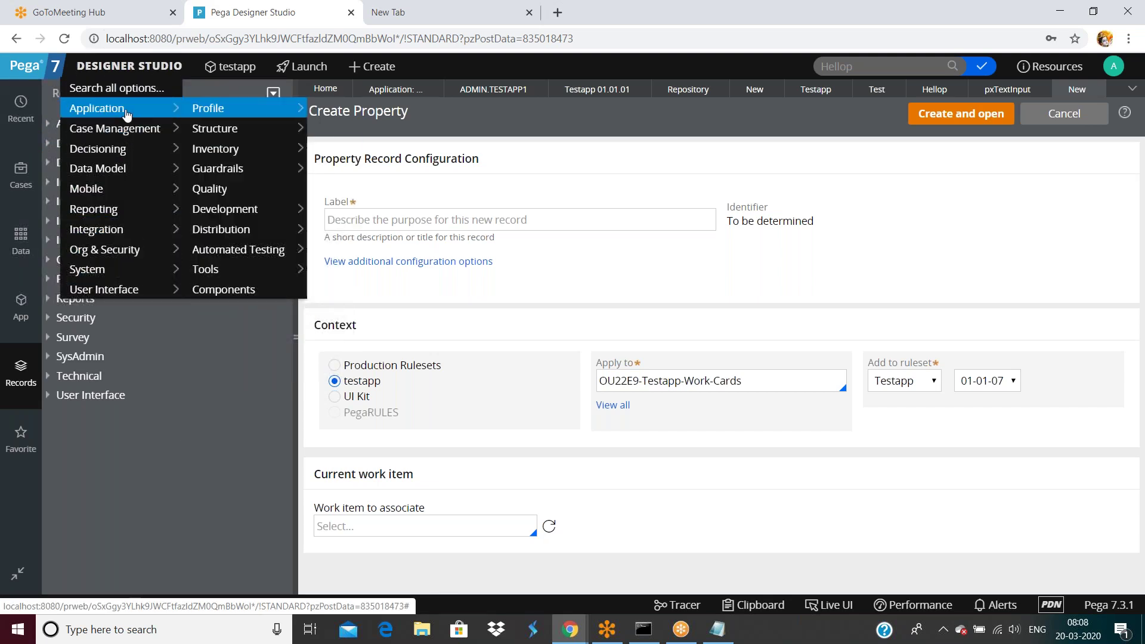
Step: Go to Application > Guardrails > Compliance Score to see the 98/100 weighted score
{"action": "mouse_move", "coordinate": [112, 150]}
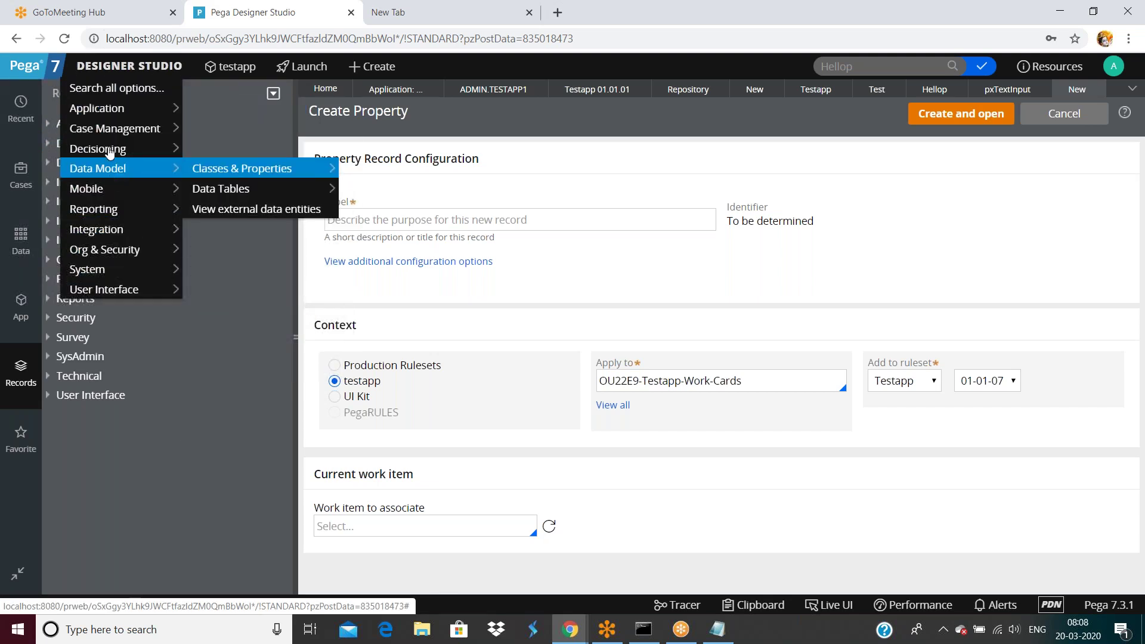
{"action": "mouse_move", "coordinate": [107, 111]}
{"action": "mouse_move", "coordinate": [219, 169]}
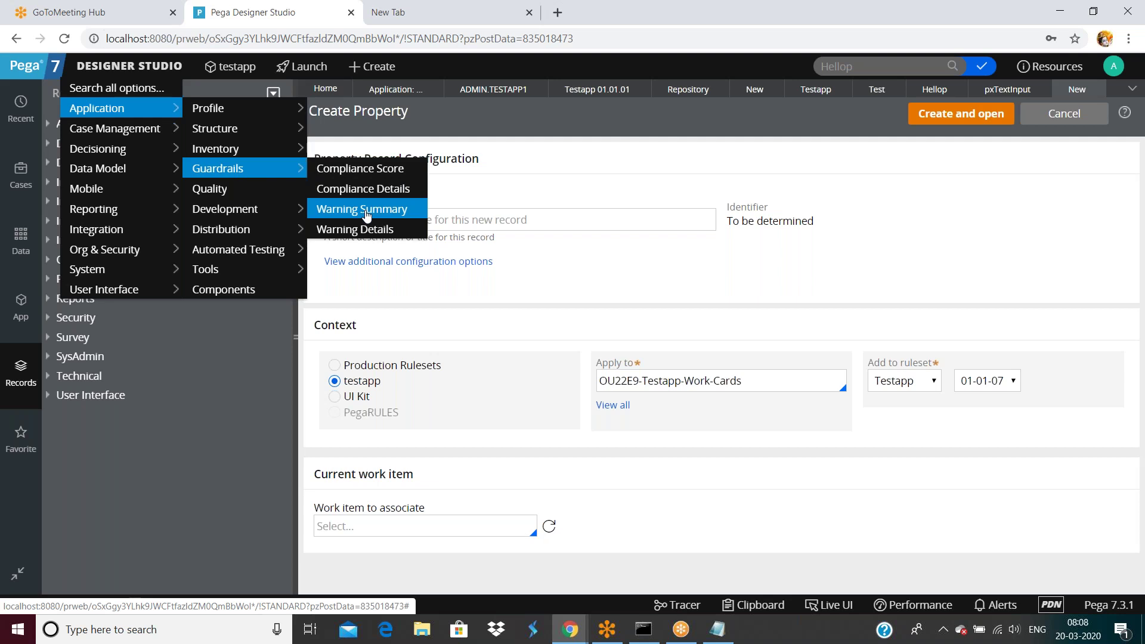
{"action": "left_click", "coordinate": [226, 172]}
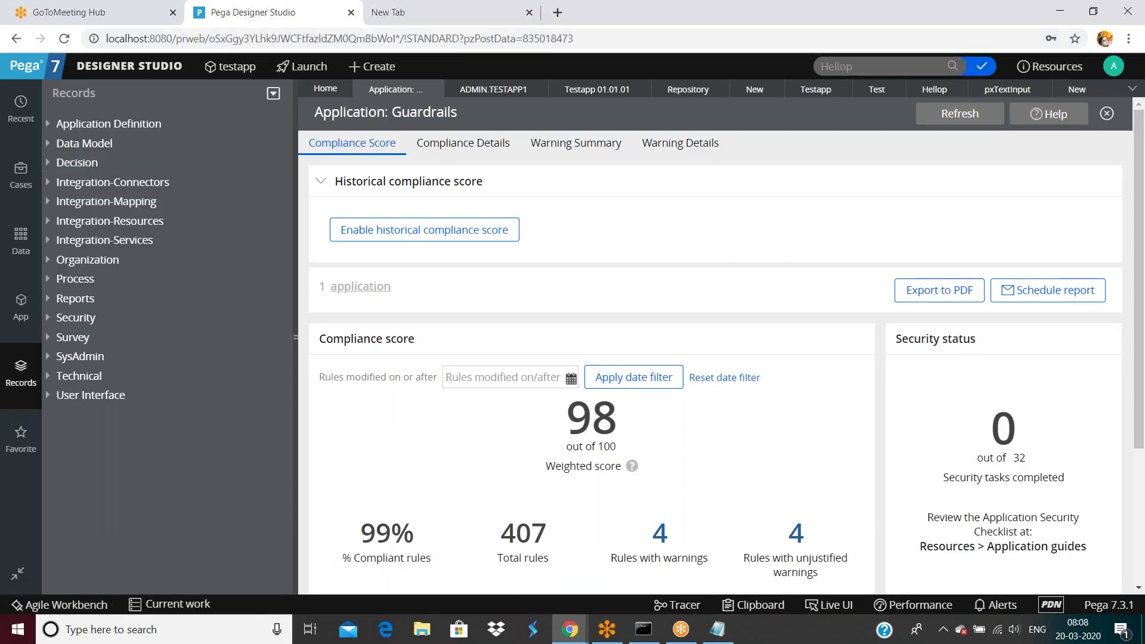
Step: Review the Guardrails Compliance Details: warning impact, warning age and per-operator risk share
{"action": "scroll", "coordinate": [561, 338], "scroll_direction": "down", "scroll_amount": 3}
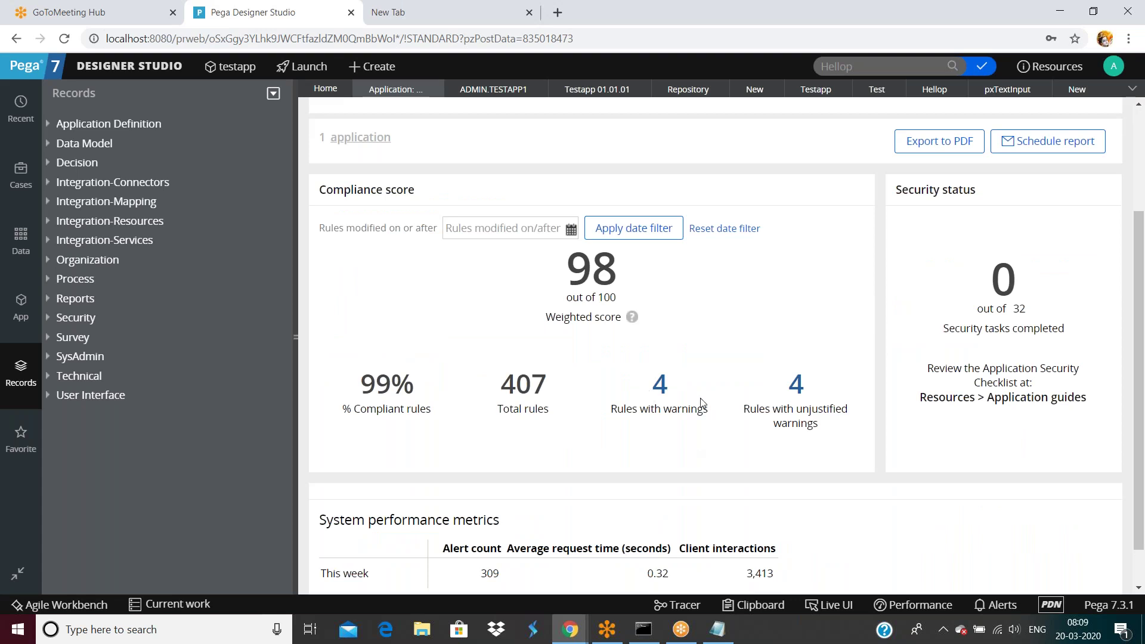
{"action": "scroll", "coordinate": [799, 387], "scroll_direction": "up", "scroll_amount": 3}
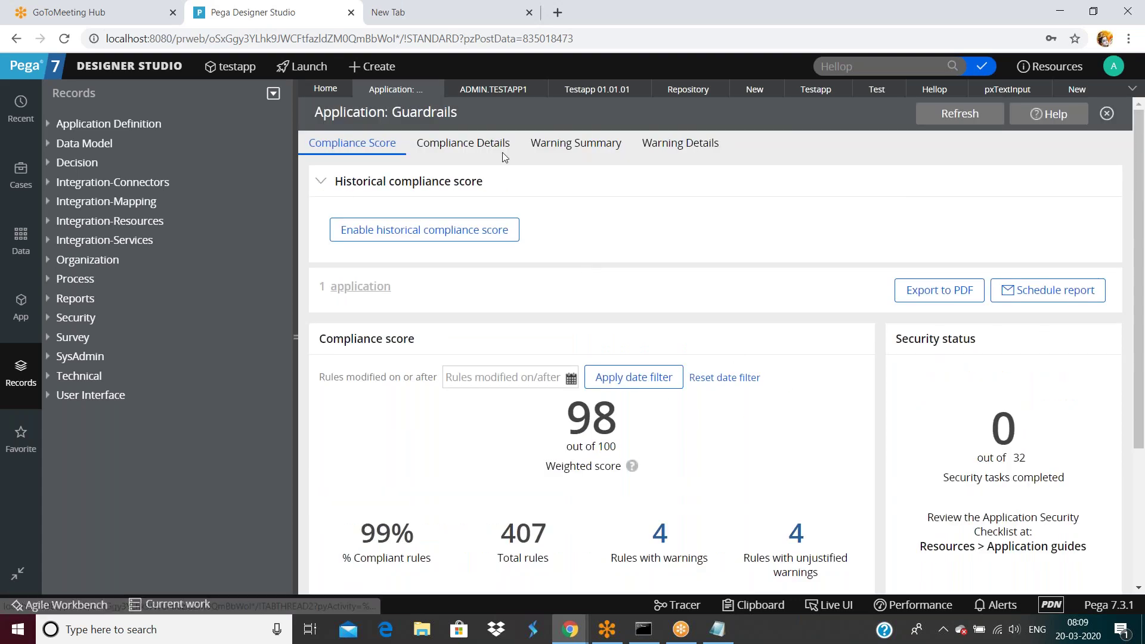
{"action": "left_click", "coordinate": [500, 144]}
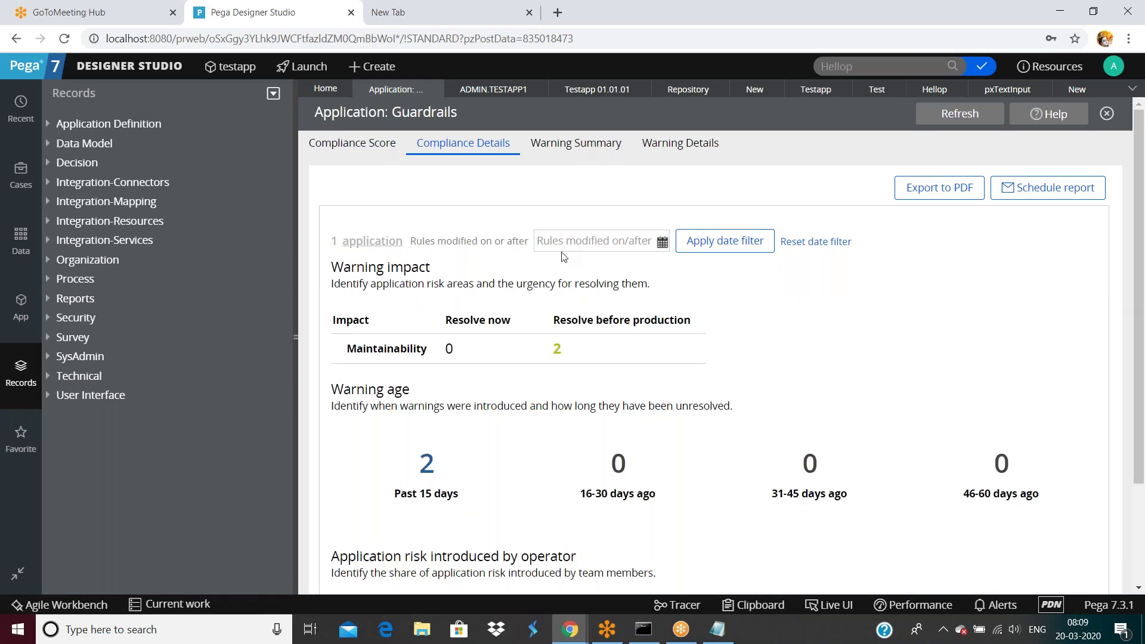
{"action": "scroll", "coordinate": [569, 244], "scroll_direction": "down", "scroll_amount": 3}
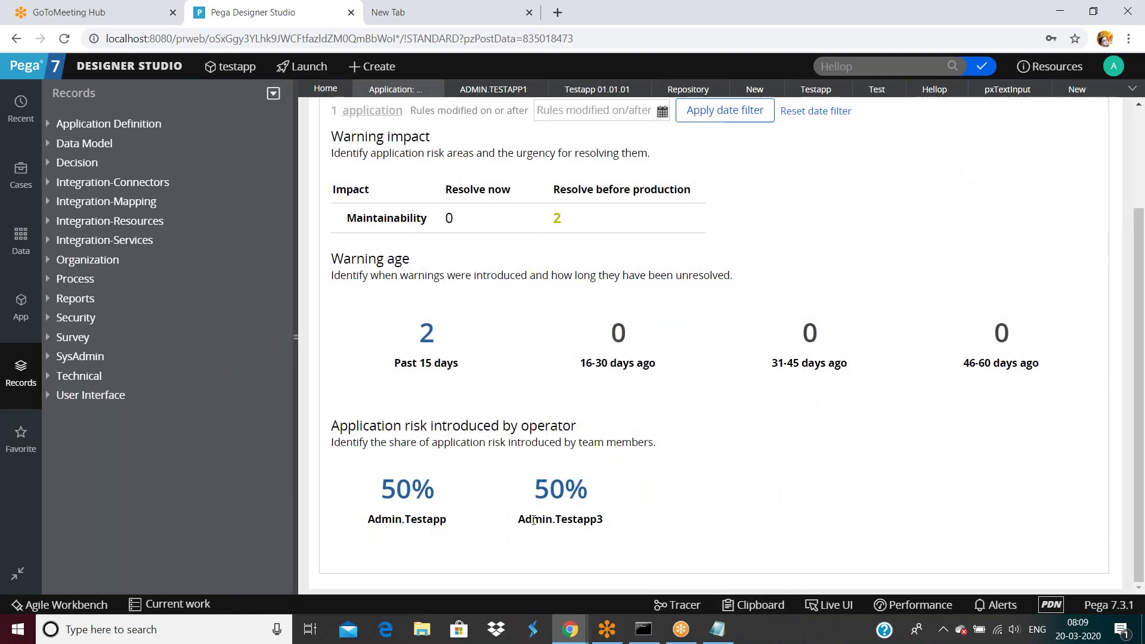
{"action": "scroll", "coordinate": [448, 458], "scroll_direction": "up", "scroll_amount": 3}
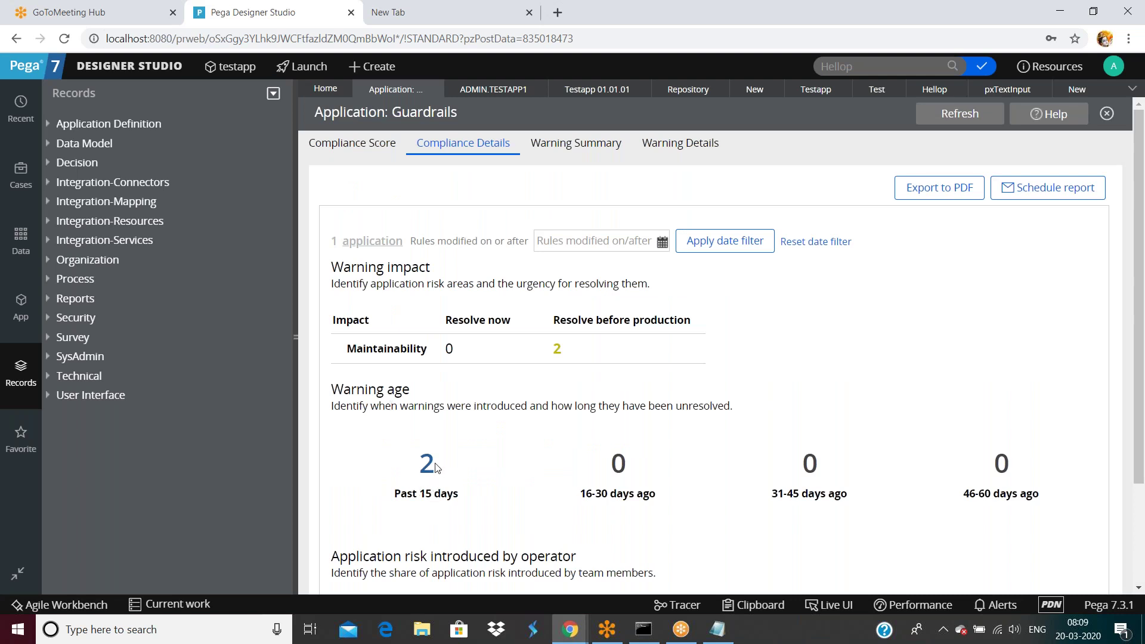
Step: Review the Warning Summary and seven Warning Details, then return to the Compliance Score overview
{"action": "left_click", "coordinate": [584, 160]}
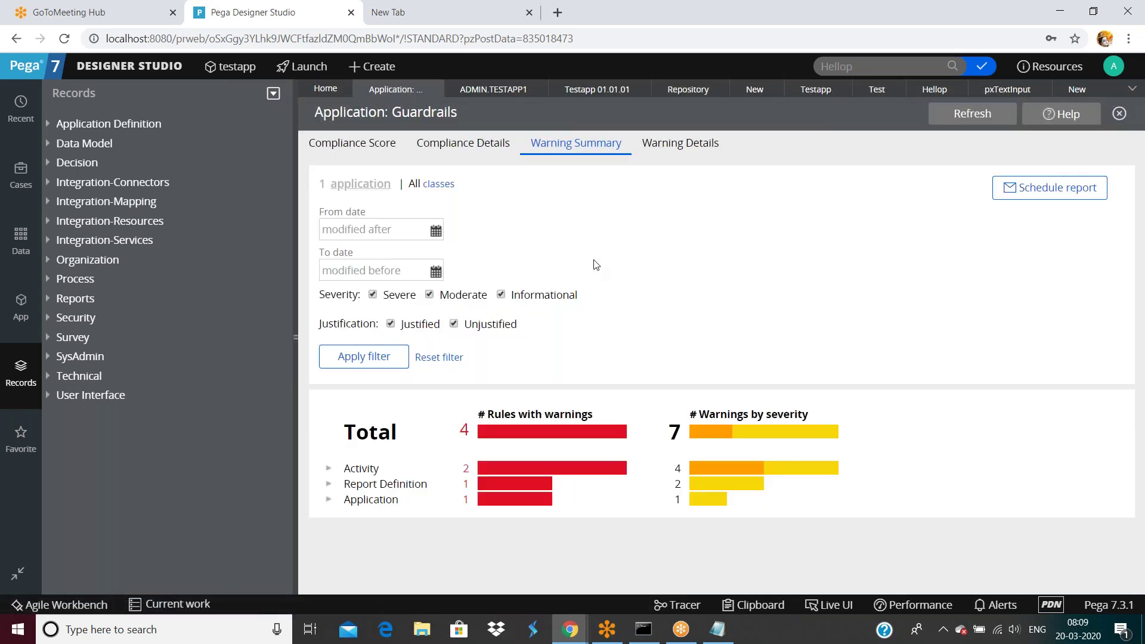
{"action": "left_click", "coordinate": [678, 151]}
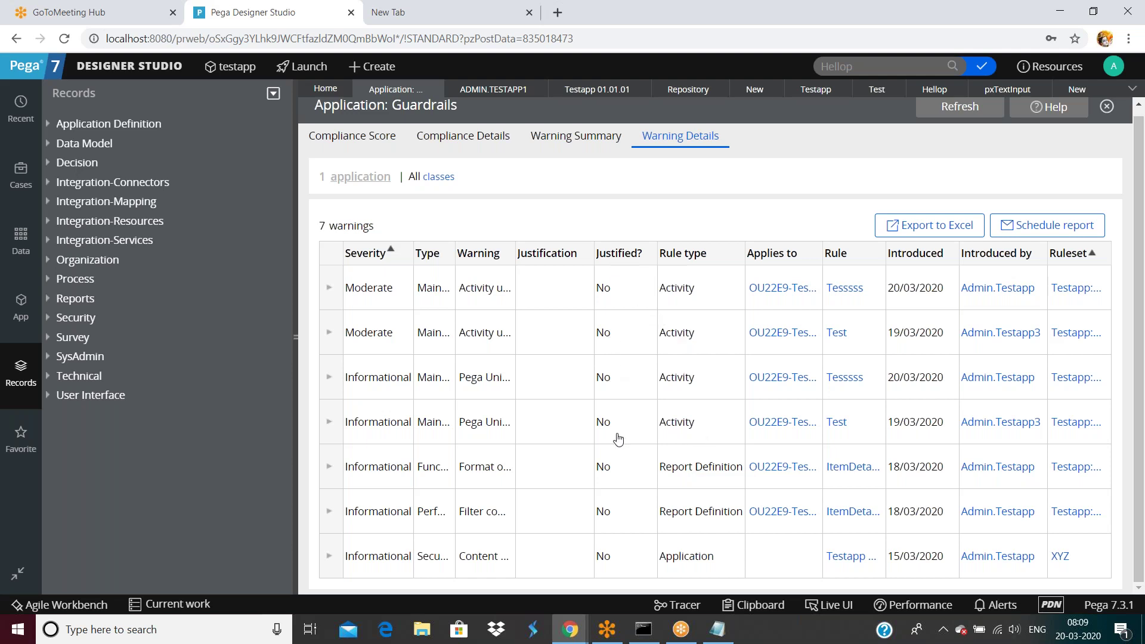
{"action": "scroll", "coordinate": [620, 454], "scroll_direction": "up", "scroll_amount": 1}
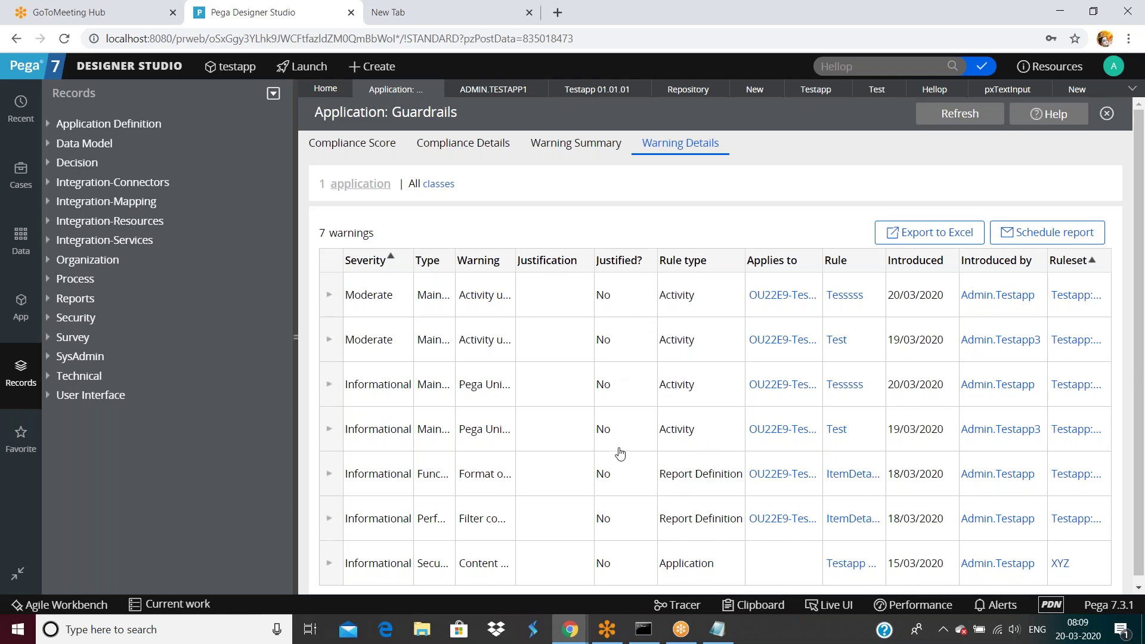
{"action": "left_click", "coordinate": [352, 143]}
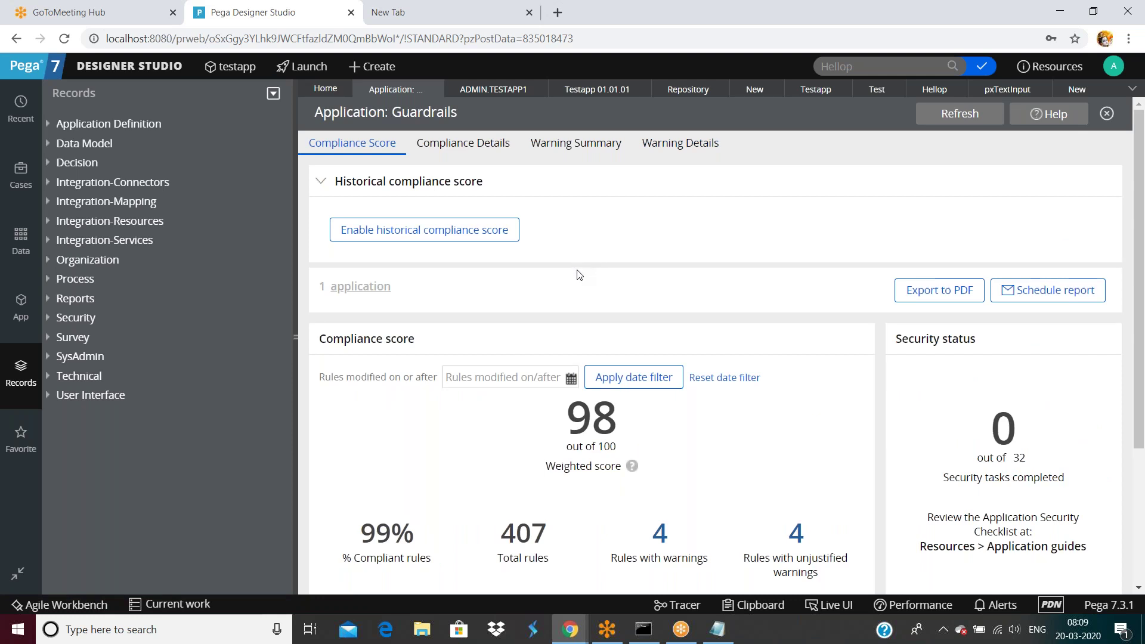
{"action": "scroll", "coordinate": [579, 277], "scroll_direction": "down", "scroll_amount": 3}
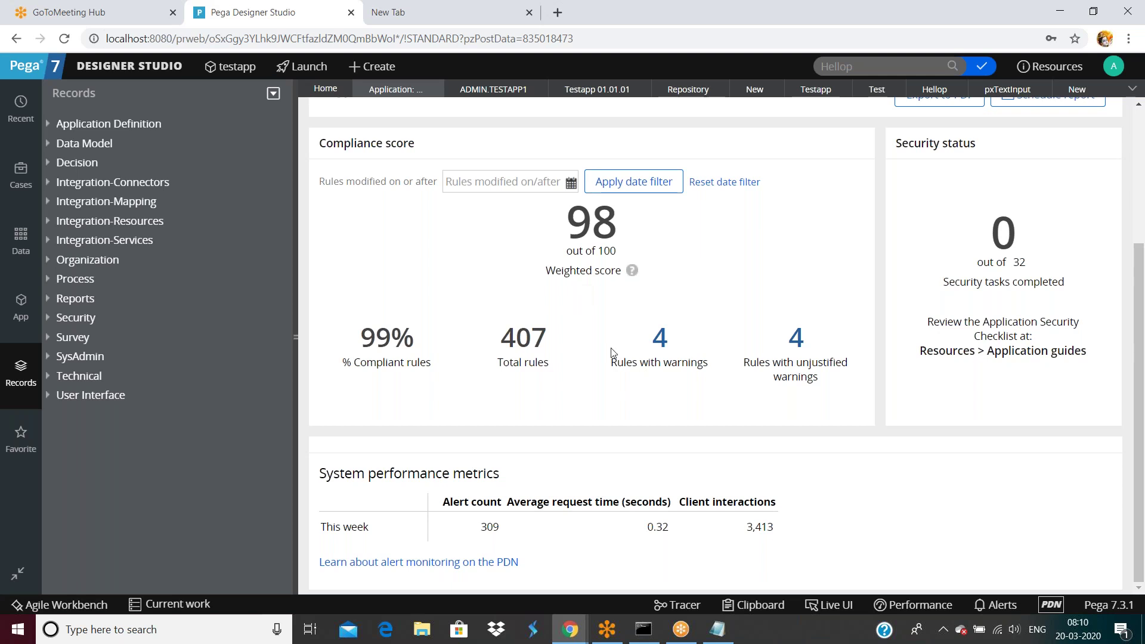
{"action": "scroll", "coordinate": [612, 352], "scroll_direction": "up", "scroll_amount": 4}
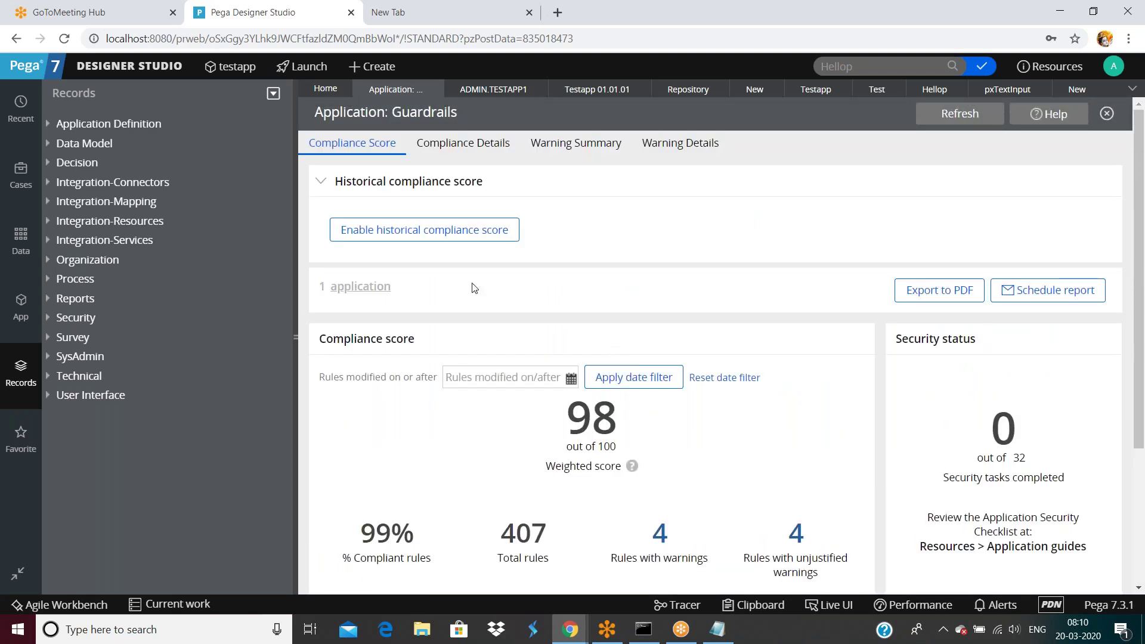
Step: Open System > Settings > System Name, showing current name 'pega' and two affected nodes
{"action": "left_click", "coordinate": [146, 67]}
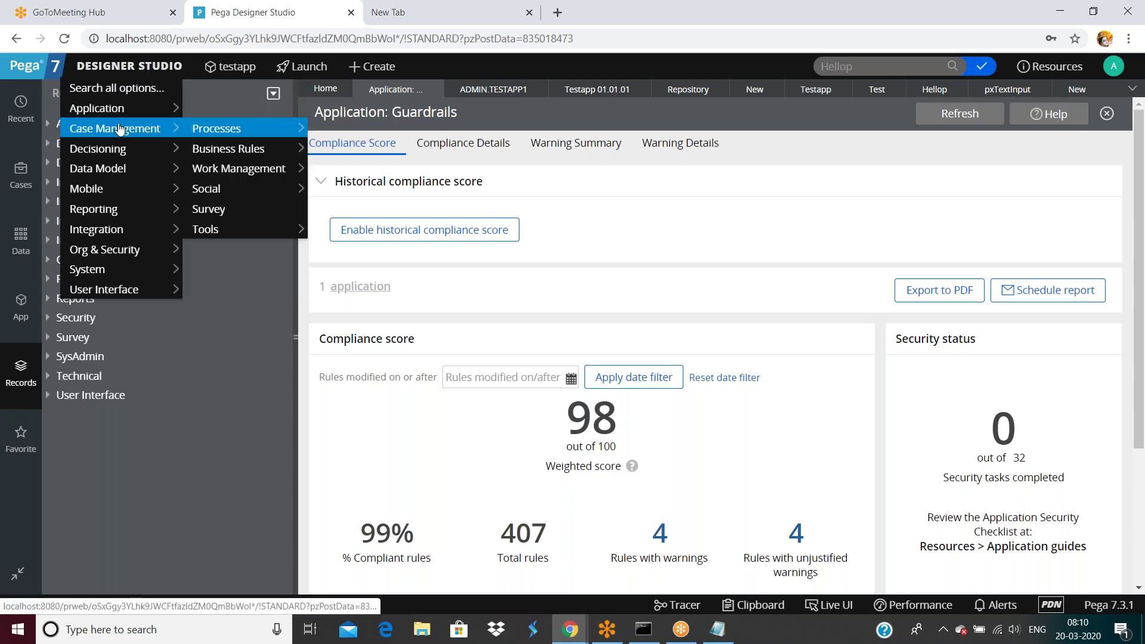
{"action": "mouse_move", "coordinate": [108, 239]}
{"action": "mouse_move", "coordinate": [107, 269]}
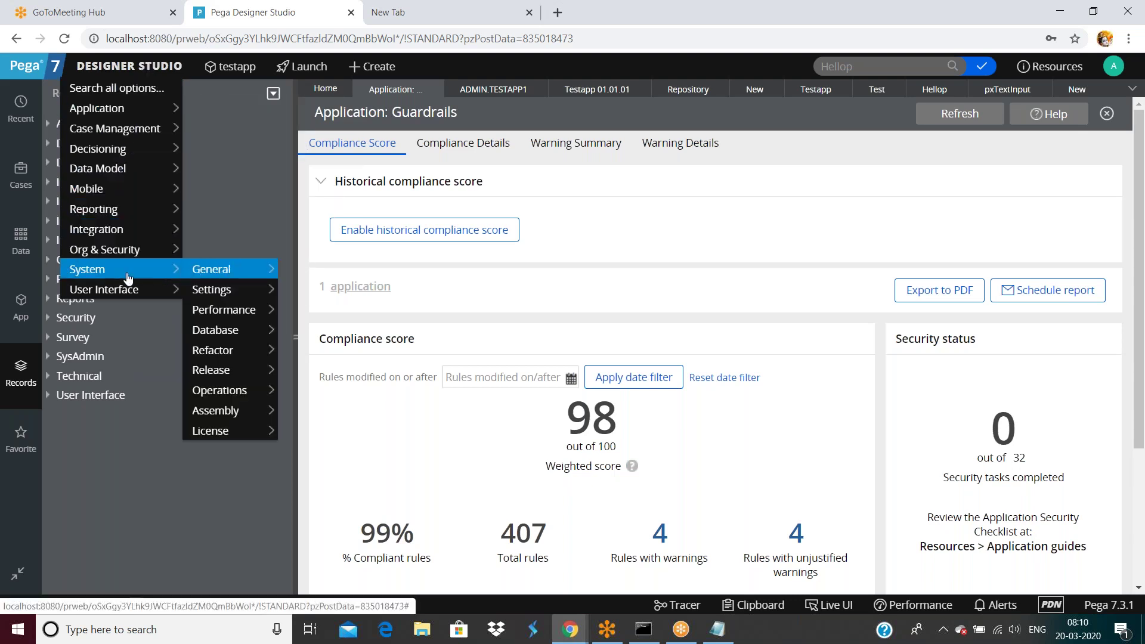
{"action": "mouse_move", "coordinate": [207, 357]}
{"action": "mouse_move", "coordinate": [208, 289]}
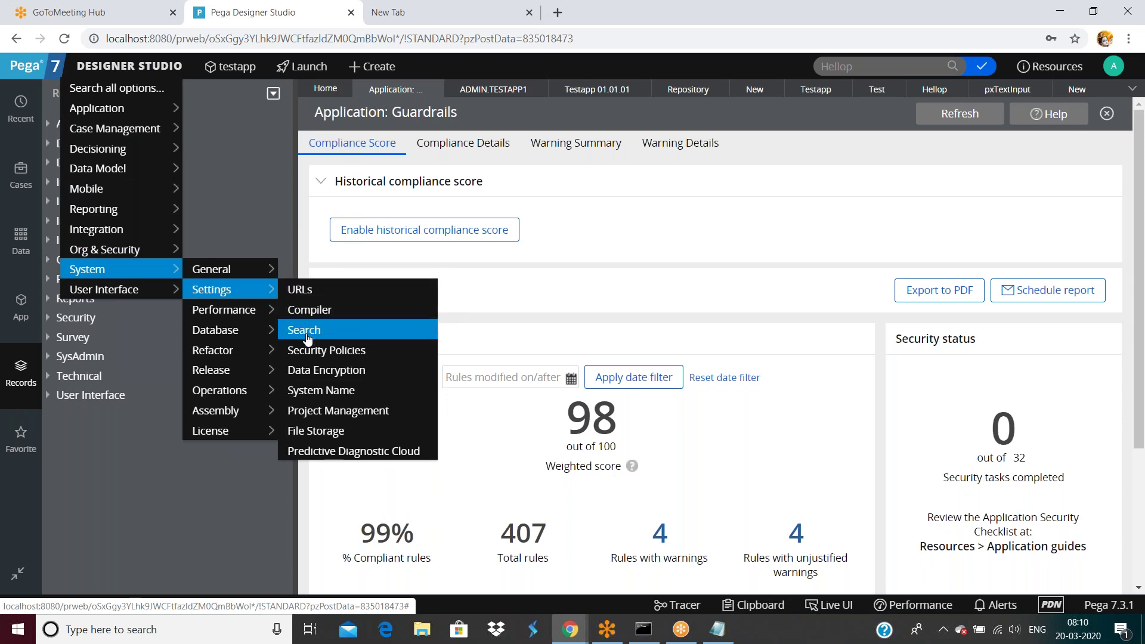
{"action": "left_click", "coordinate": [331, 398]}
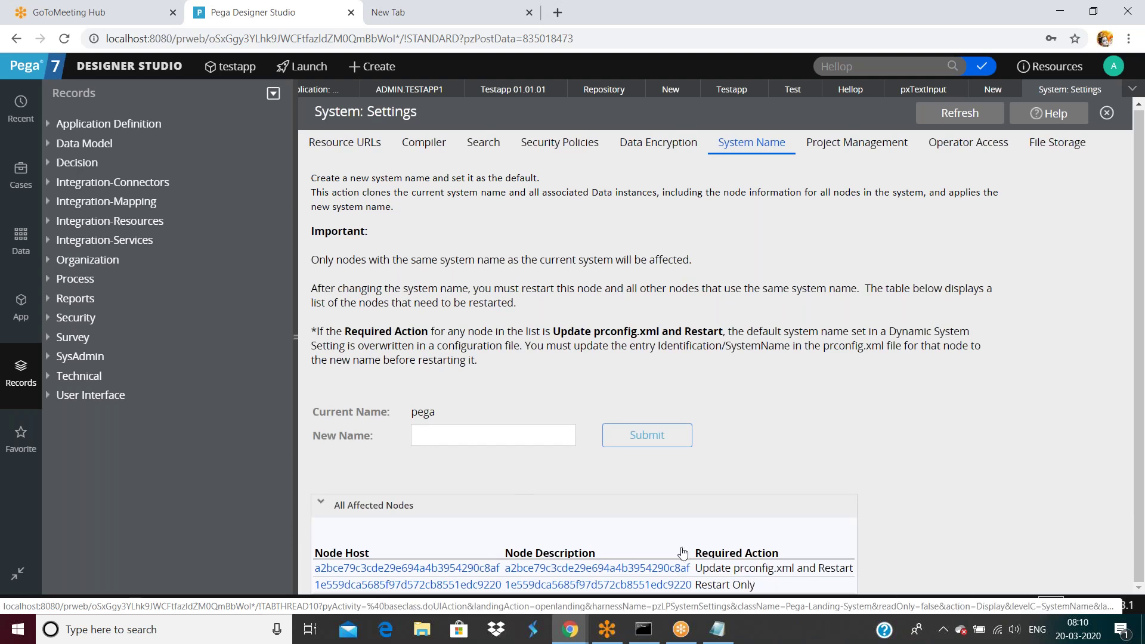
{"action": "double_click", "coordinate": [424, 413]}
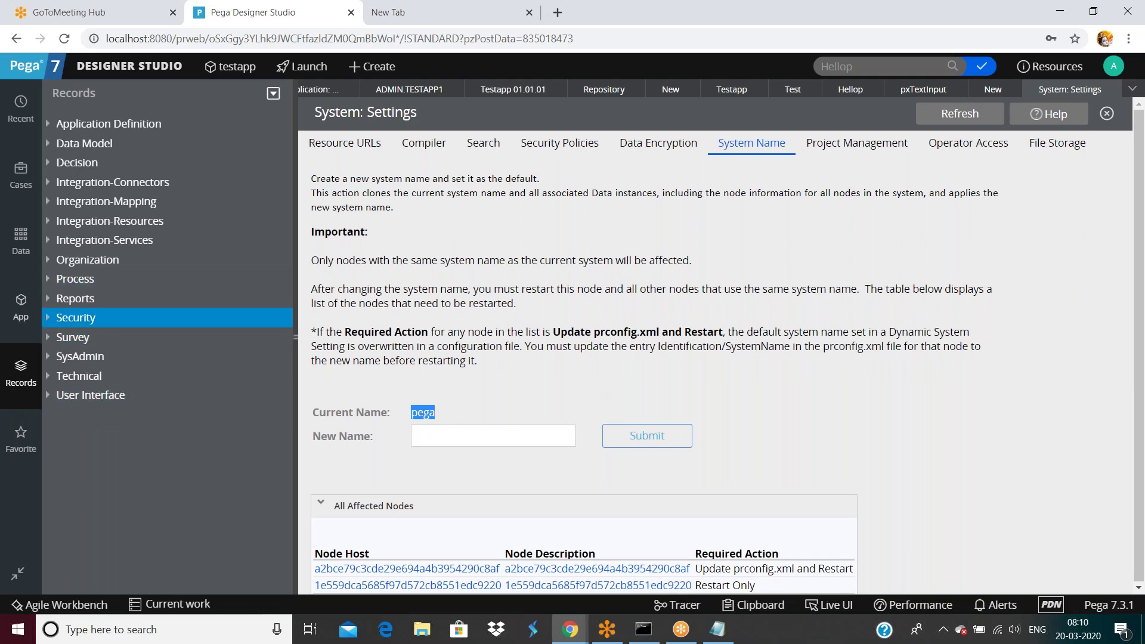
{"action": "left_click", "coordinate": [19, 370]}
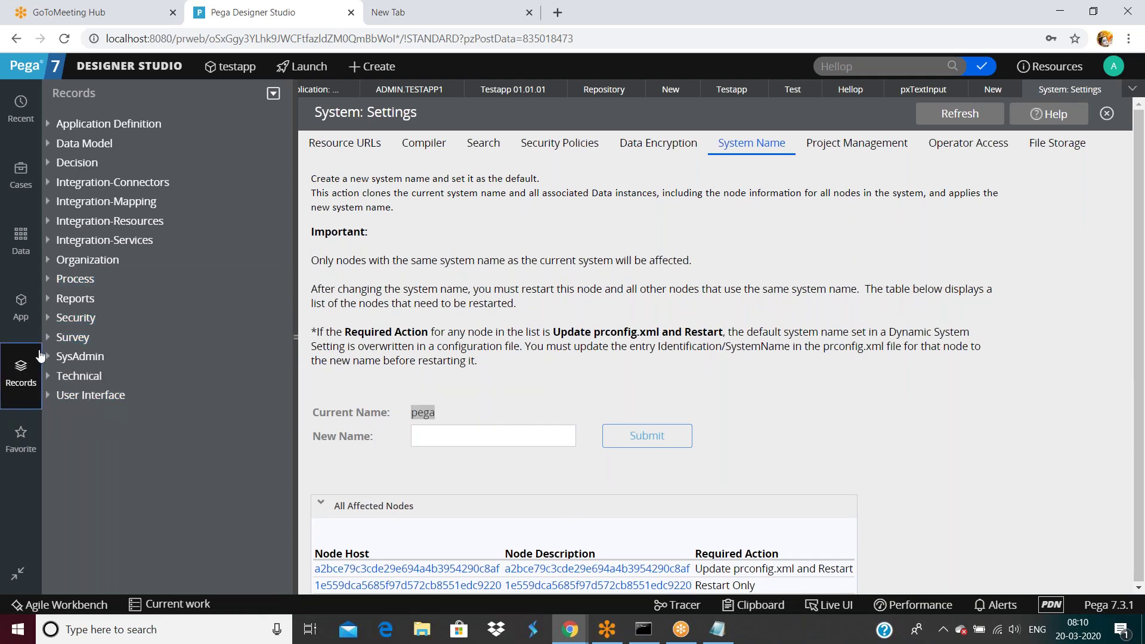
{"action": "left_click", "coordinate": [49, 356]}
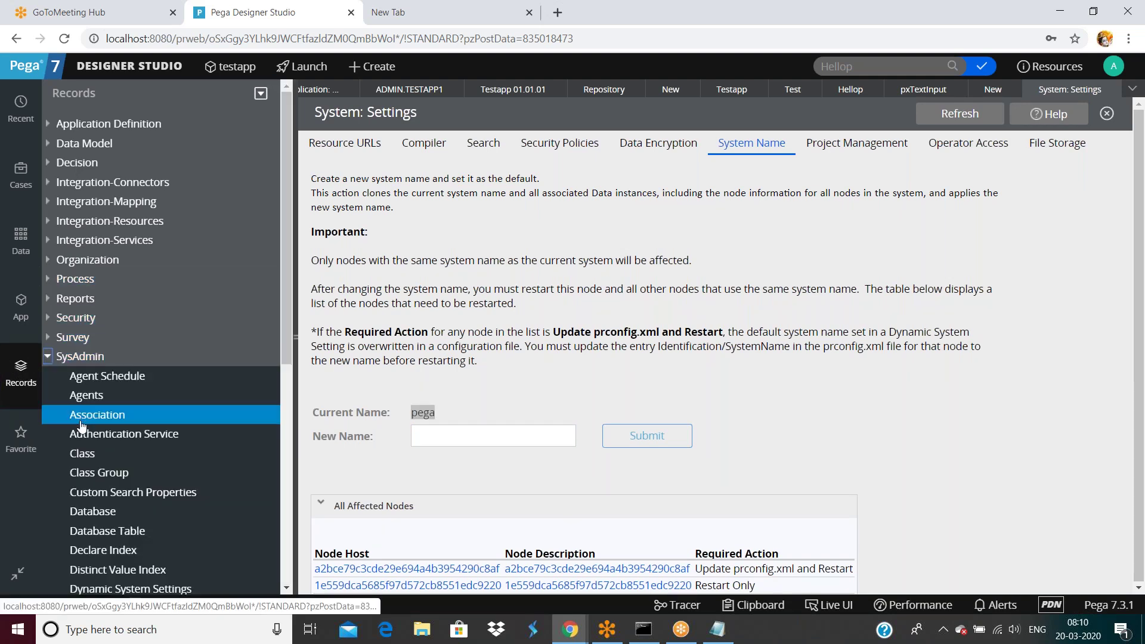
{"action": "scroll", "coordinate": [83, 420], "scroll_direction": "down", "scroll_amount": 4}
{"action": "left_click", "coordinate": [96, 559]}
{"action": "scroll", "coordinate": [110, 483], "scroll_direction": "down", "scroll_amount": 3}
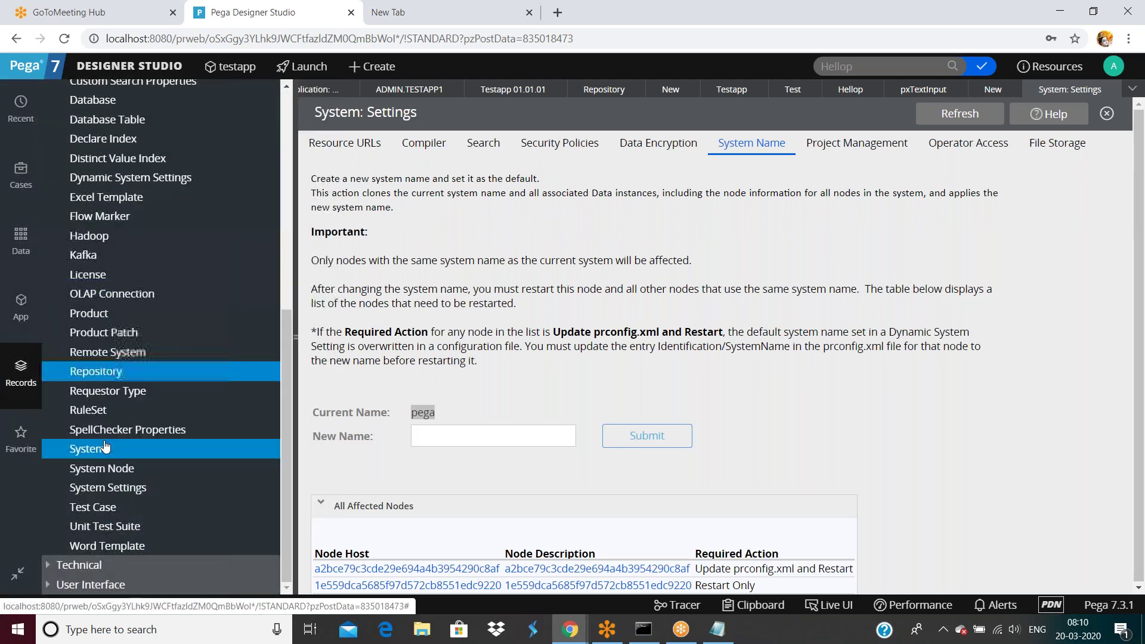
{"action": "left_click", "coordinate": [88, 449]}
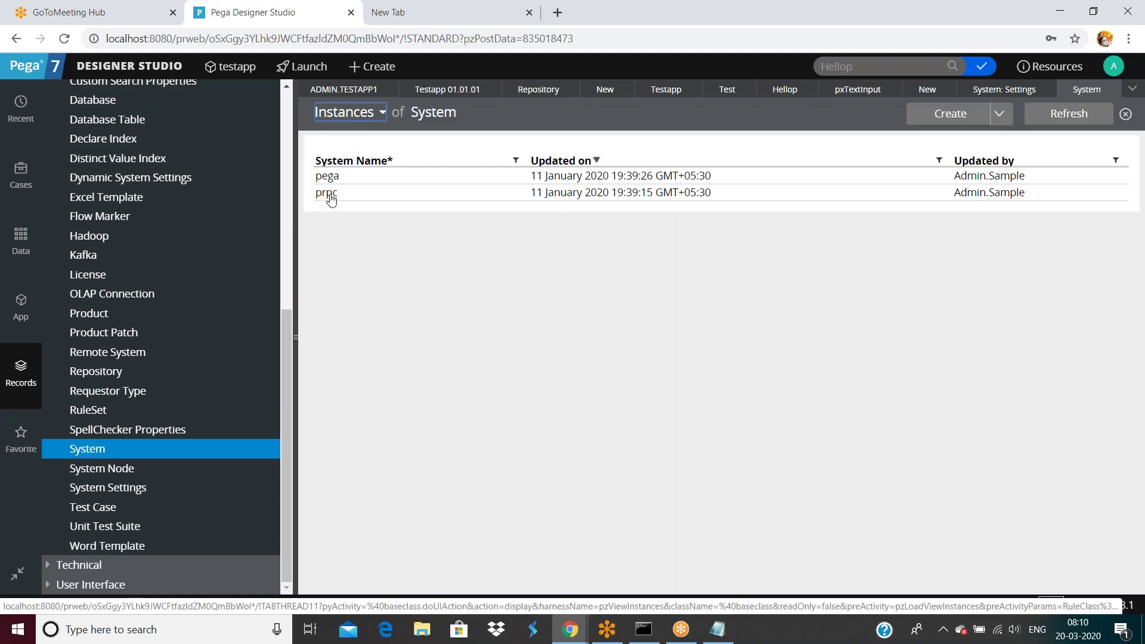
{"action": "left_click", "coordinate": [1112, 89]}
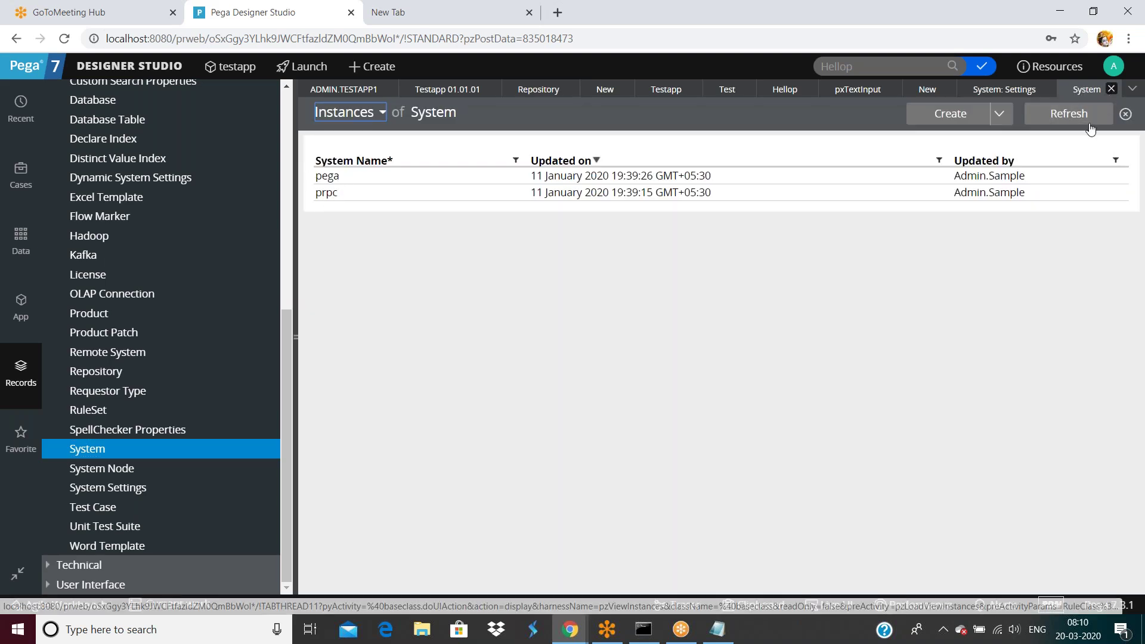
{"action": "double_click", "coordinate": [415, 413]}
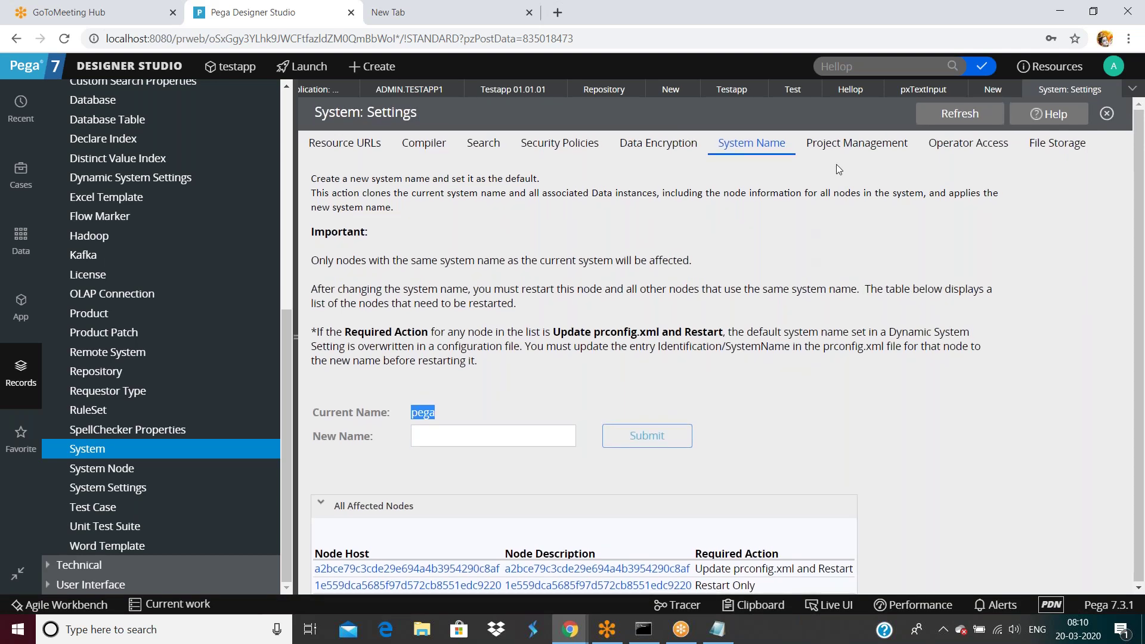
Step: Review the Search indexing settings in System: Settings, highlighting the Index administration text
{"action": "left_click", "coordinate": [483, 143]}
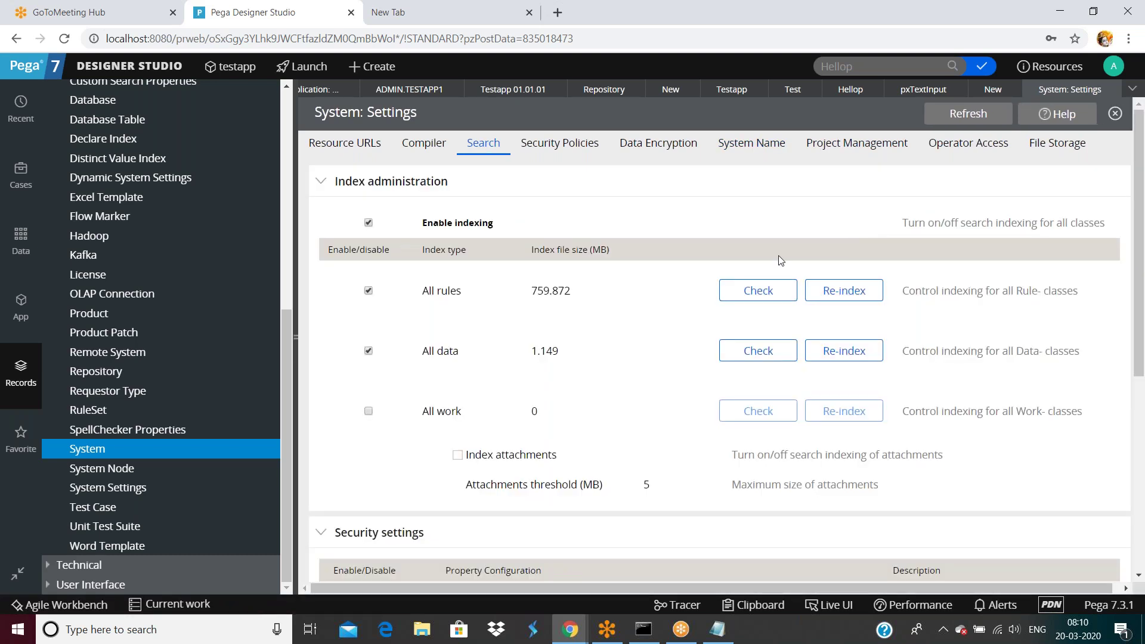
{"action": "scroll", "coordinate": [778, 262], "scroll_direction": "down", "scroll_amount": 4}
{"action": "scroll", "coordinate": [778, 284], "scroll_direction": "up", "scroll_amount": 4}
{"action": "scroll", "coordinate": [631, 439], "scroll_direction": "down", "scroll_amount": 1}
{"action": "scroll", "coordinate": [630, 439], "scroll_direction": "up", "scroll_amount": 1}
{"action": "scroll", "coordinate": [626, 435], "scroll_direction": "down", "scroll_amount": 5}
{"action": "scroll", "coordinate": [623, 445], "scroll_direction": "up", "scroll_amount": 1}
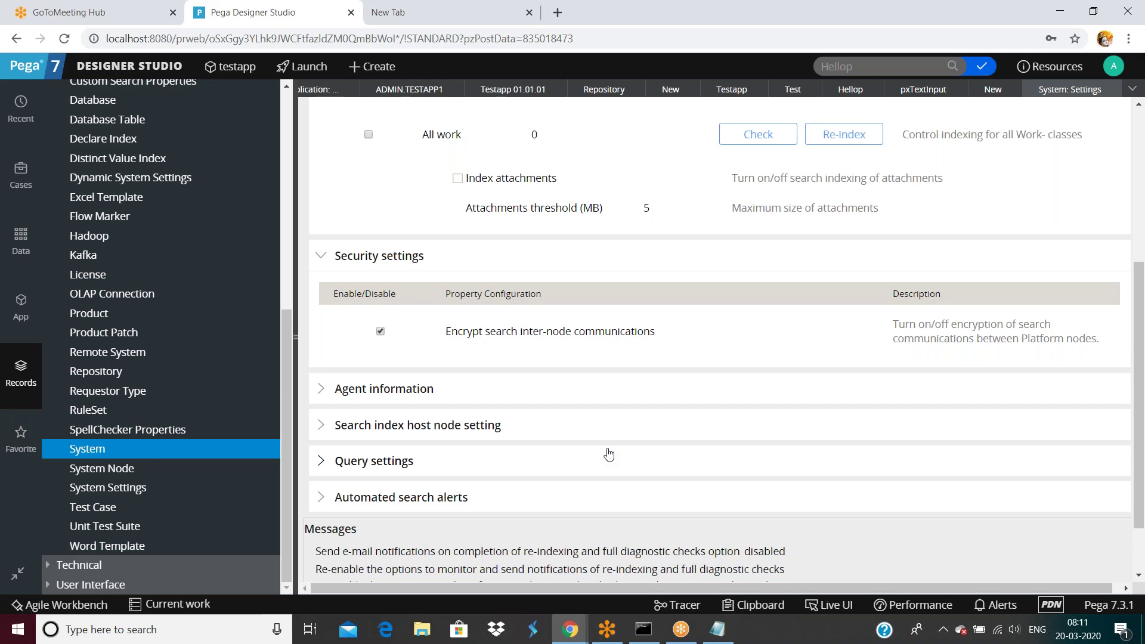
{"action": "scroll", "coordinate": [721, 463], "scroll_direction": "up", "scroll_amount": 5}
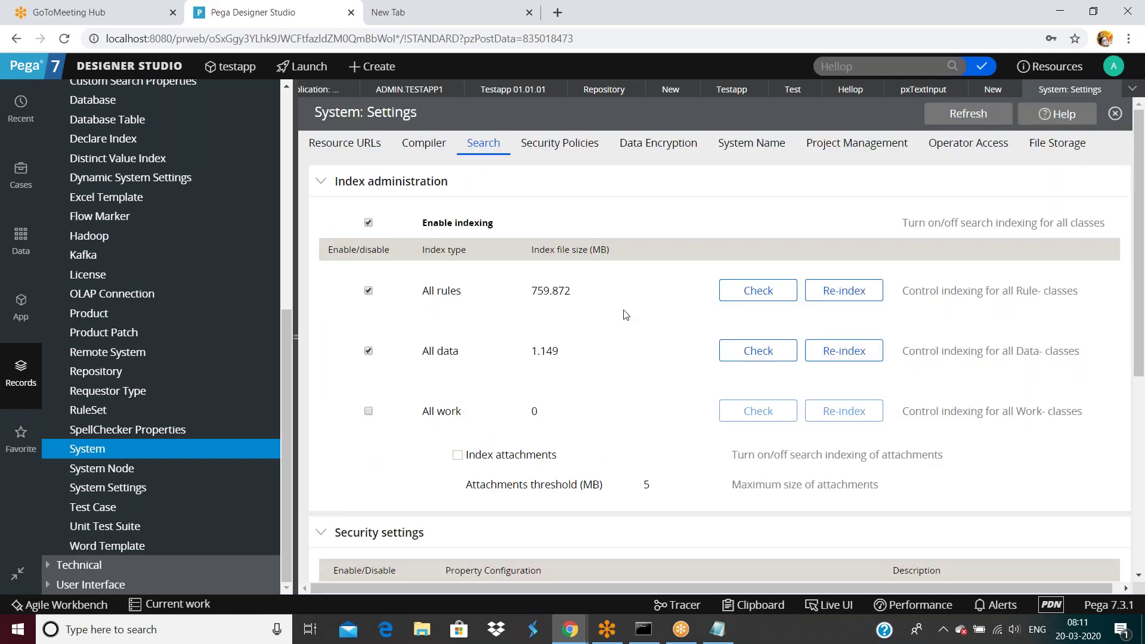
{"action": "left_click_drag", "start_coordinate": [414, 224], "coordinate": [1030, 468]}
{"action": "left_click", "coordinate": [1041, 466]}
Step: Launch the Case Manager portal in a new browser tab
{"action": "scroll", "coordinate": [1031, 450], "scroll_direction": "down", "scroll_amount": 6}
{"action": "scroll", "coordinate": [1031, 450], "scroll_direction": "up", "scroll_amount": 6}
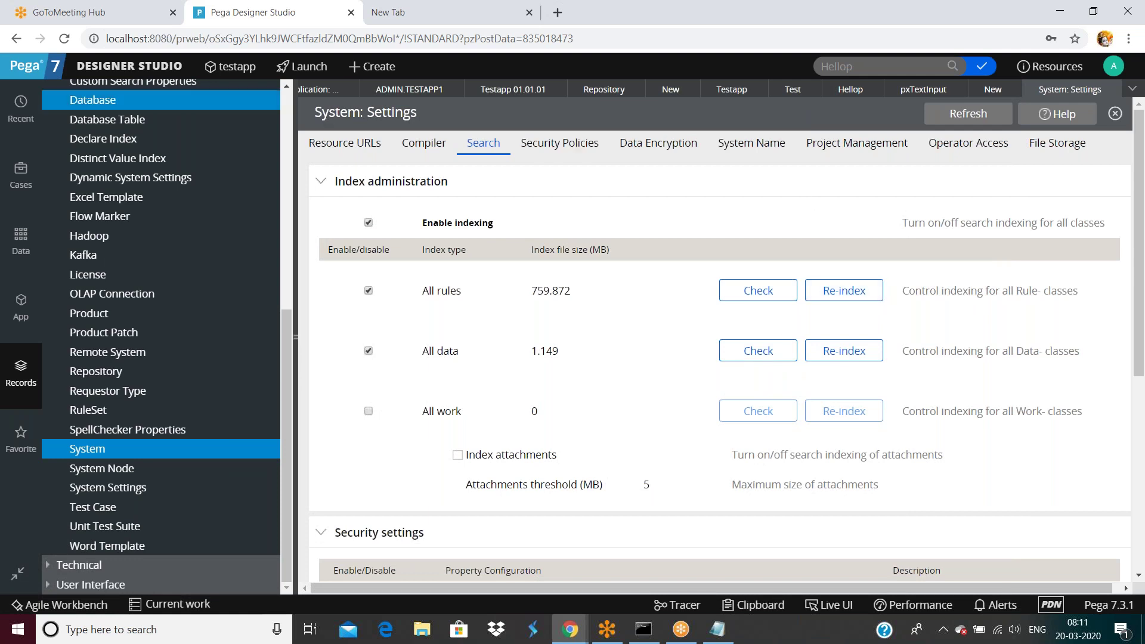
{"action": "left_click", "coordinate": [316, 66]}
{"action": "left_click", "coordinate": [318, 107]}
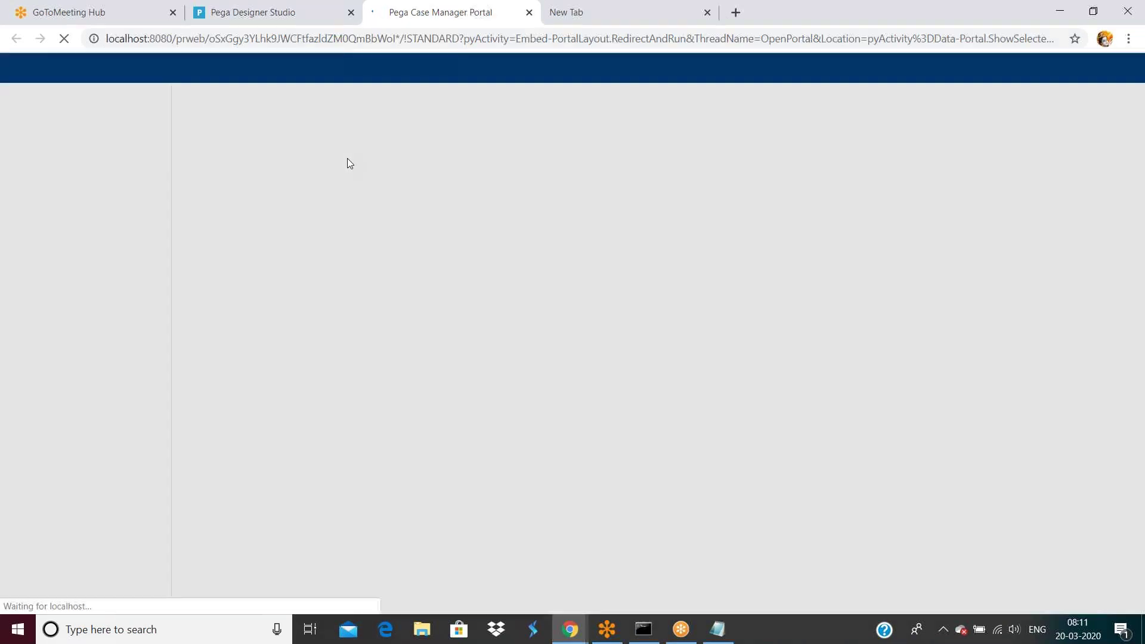
Step: Check recent searches in the Case Manager portal's Search box, then return to Designer Studio
{"action": "left_click", "coordinate": [946, 91]}
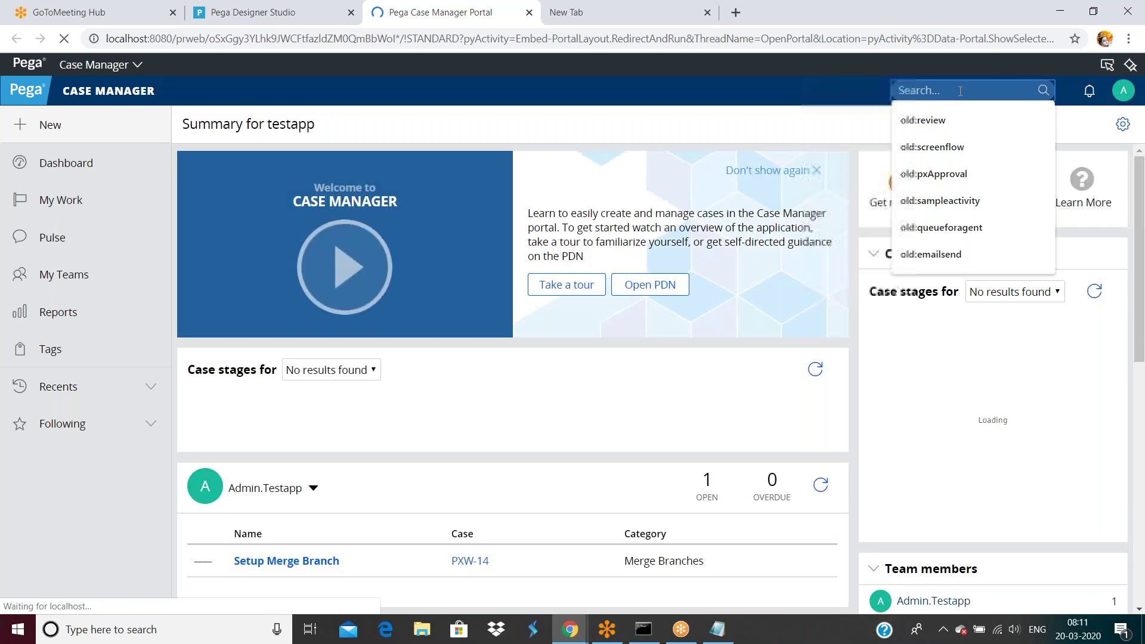
{"action": "left_click", "coordinate": [960, 91]}
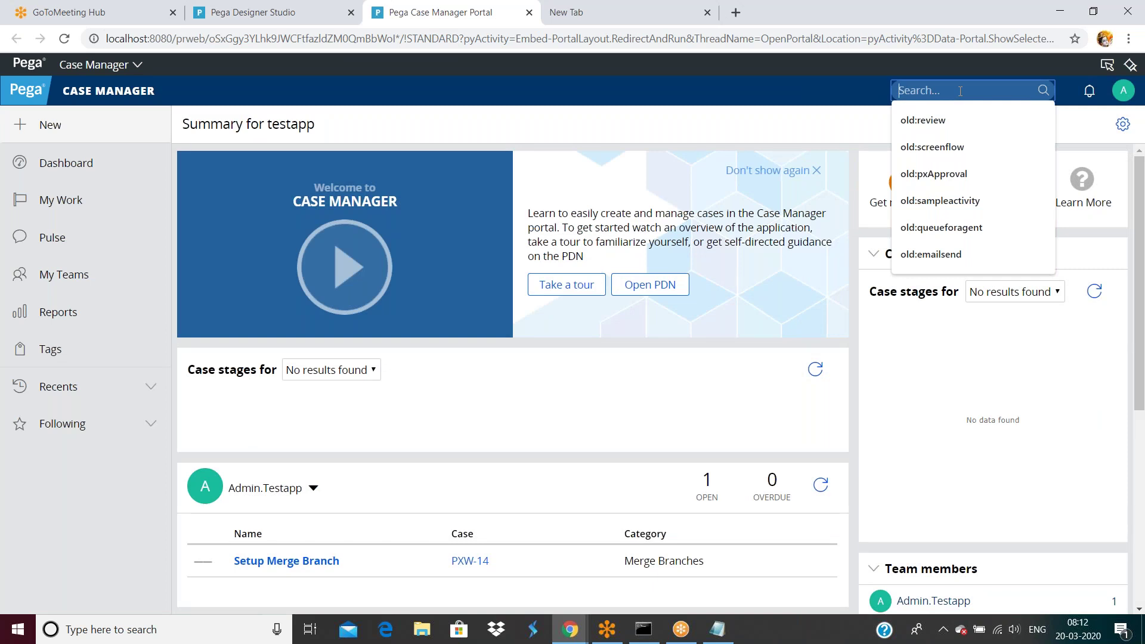
{"action": "left_click", "coordinate": [289, 14]}
Step: Show the Operator Access page in System Settings
{"action": "scroll", "coordinate": [686, 334], "scroll_direction": "down", "scroll_amount": 5}
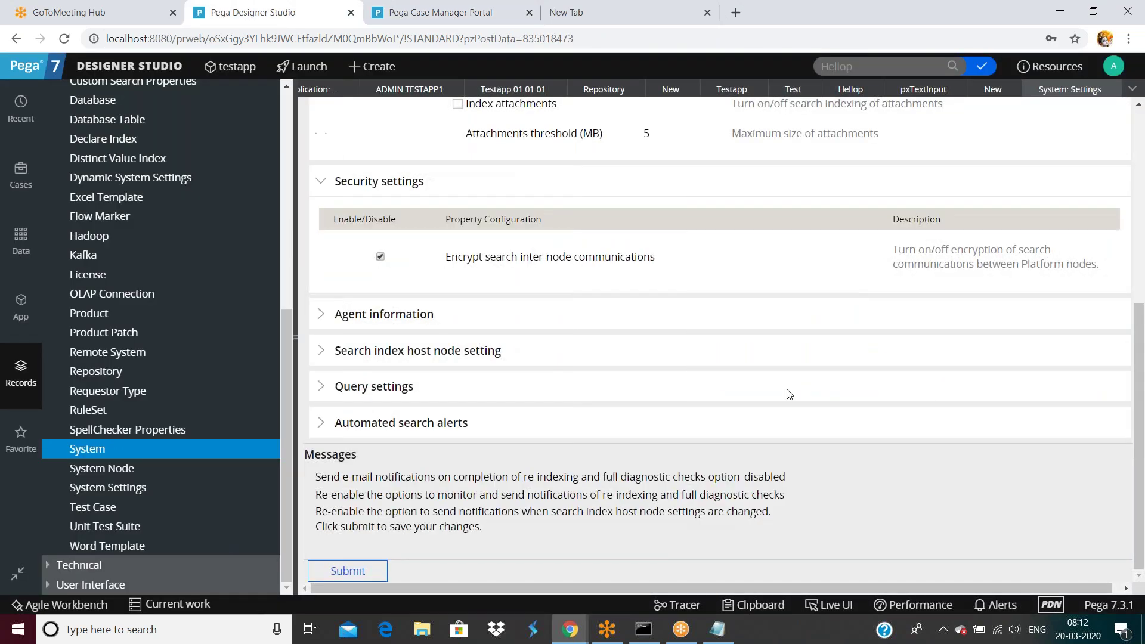
{"action": "scroll", "coordinate": [768, 398], "scroll_direction": "up", "scroll_amount": 5}
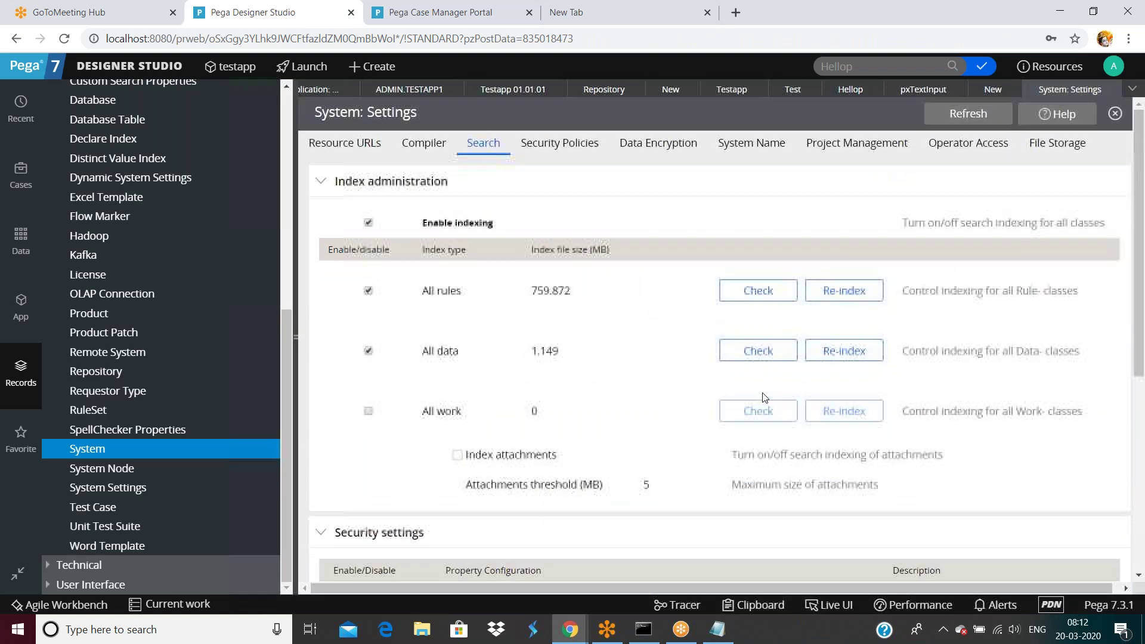
{"action": "left_click", "coordinate": [968, 148]}
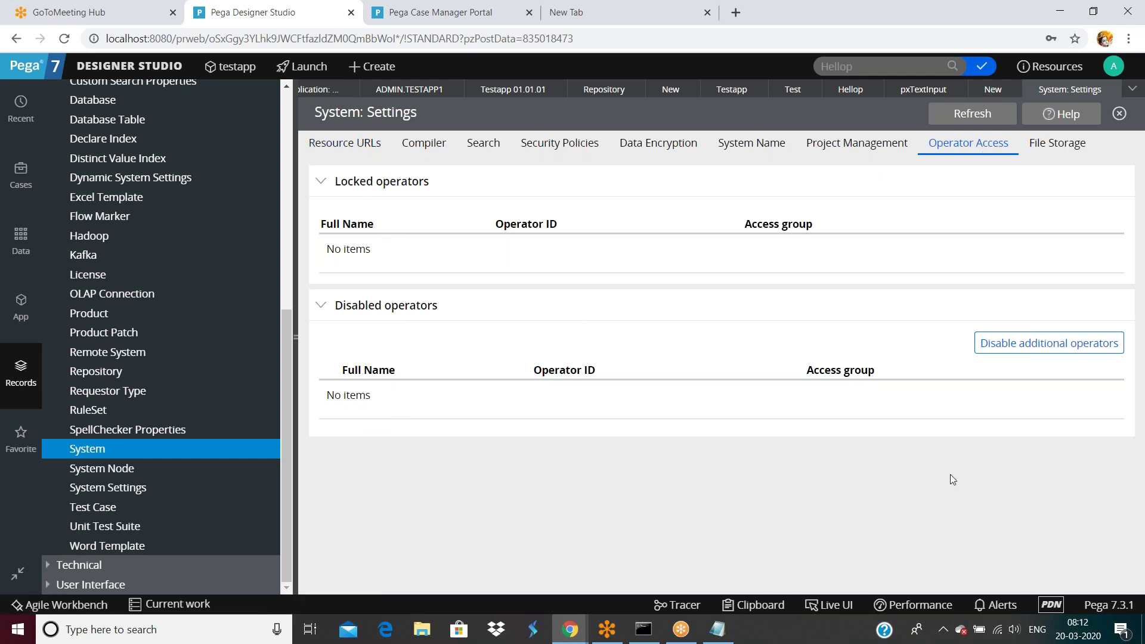
Step: Open the Organization list of all operators from the Designer Studio menu
{"action": "left_click", "coordinate": [1113, 67]}
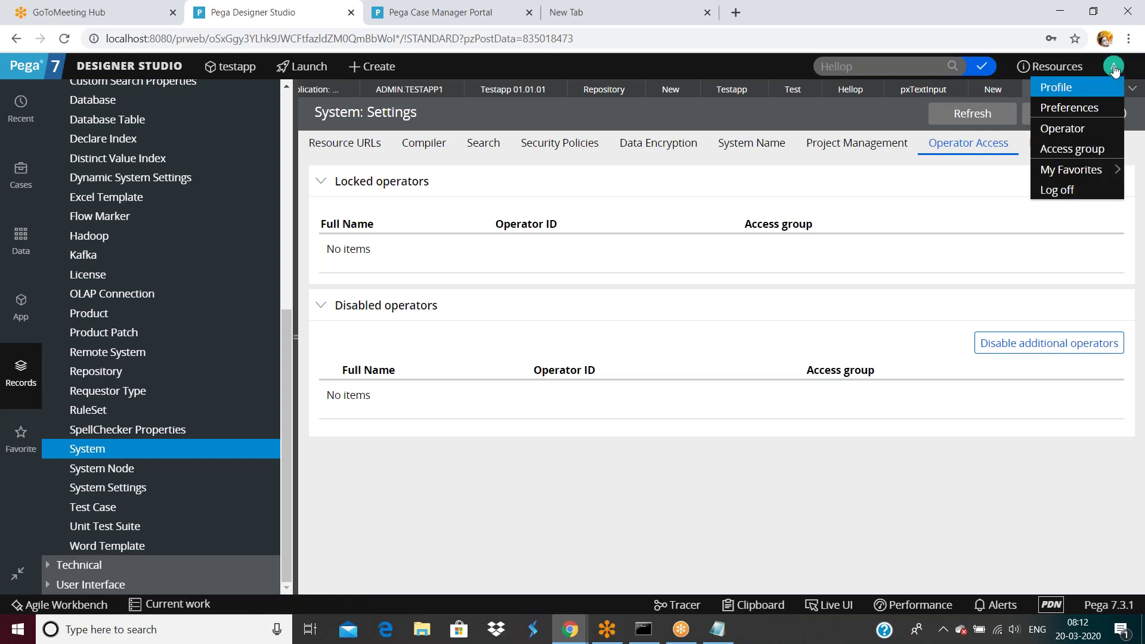
{"action": "left_click", "coordinate": [118, 69]}
{"action": "mouse_move", "coordinate": [141, 250]}
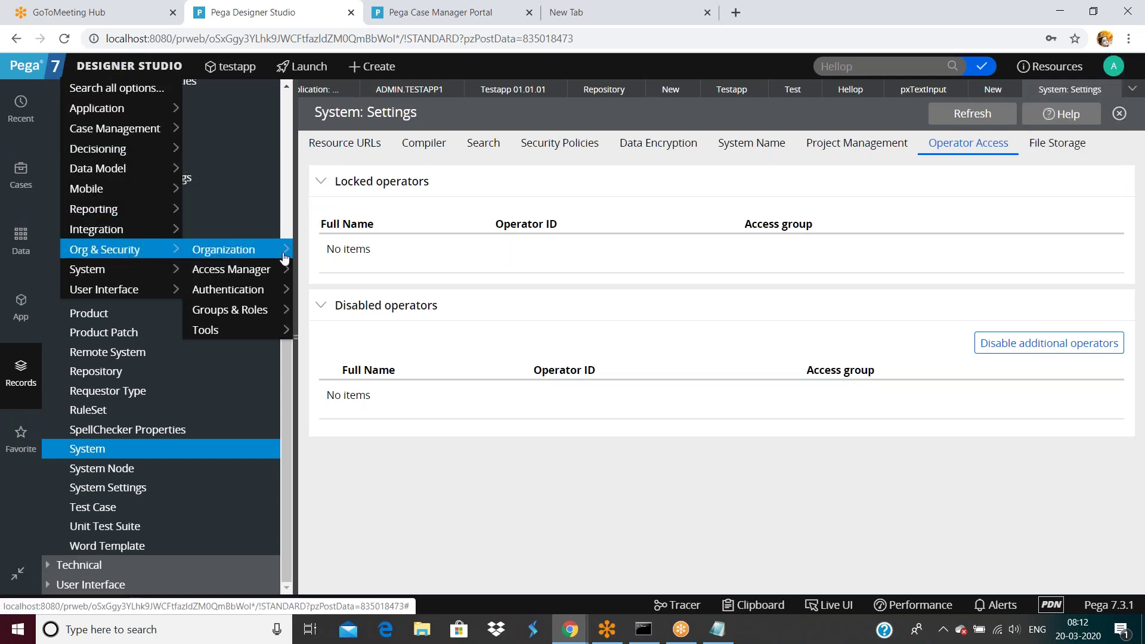
{"action": "mouse_move", "coordinate": [251, 250]}
{"action": "left_click", "coordinate": [363, 253]}
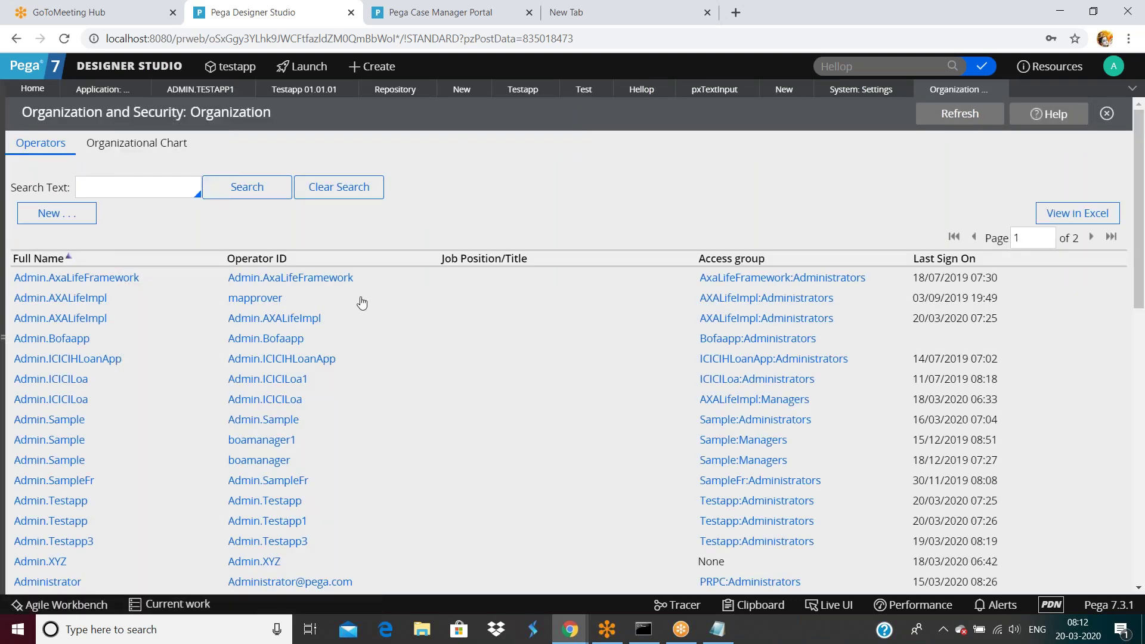
Step: Scroll the operator list down until the User.ICICILoa row is visible
{"action": "scroll", "coordinate": [382, 440], "scroll_direction": "down", "scroll_amount": 3}
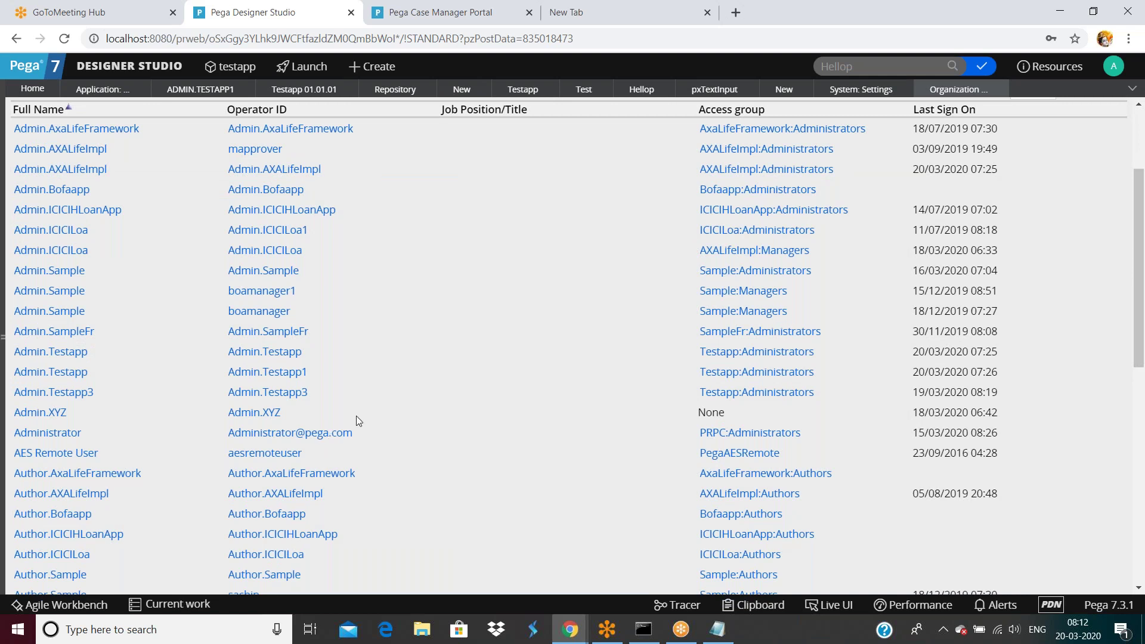
{"action": "scroll", "coordinate": [356, 416], "scroll_direction": "down", "scroll_amount": 2}
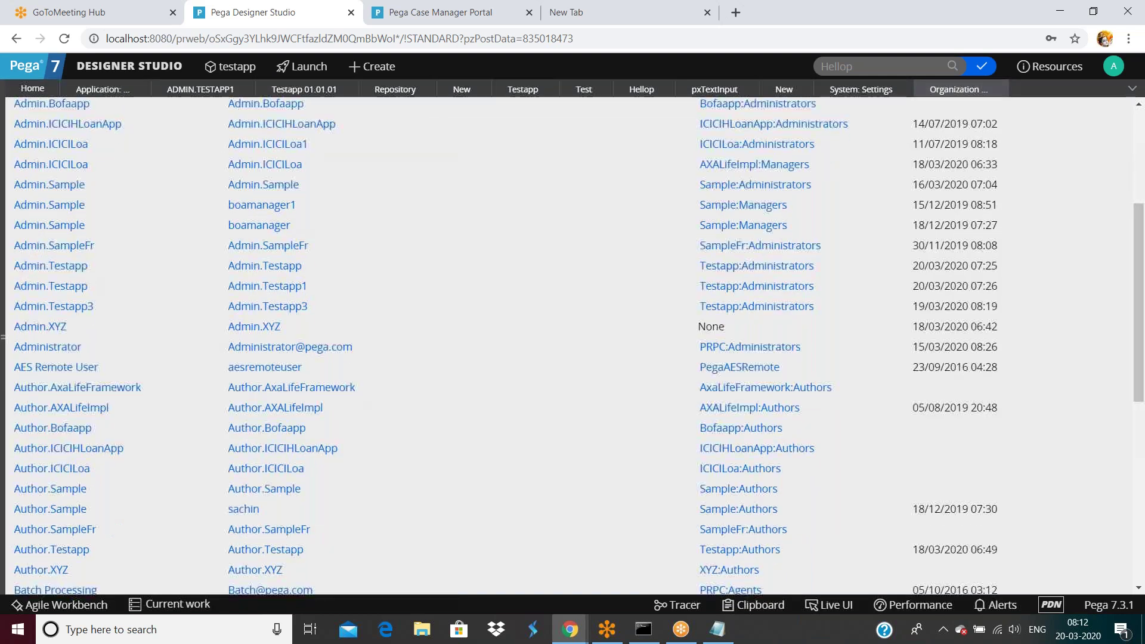
{"action": "scroll", "coordinate": [292, 441], "scroll_direction": "down", "scroll_amount": 5}
{"action": "scroll", "coordinate": [293, 441], "scroll_direction": "down", "scroll_amount": 2}
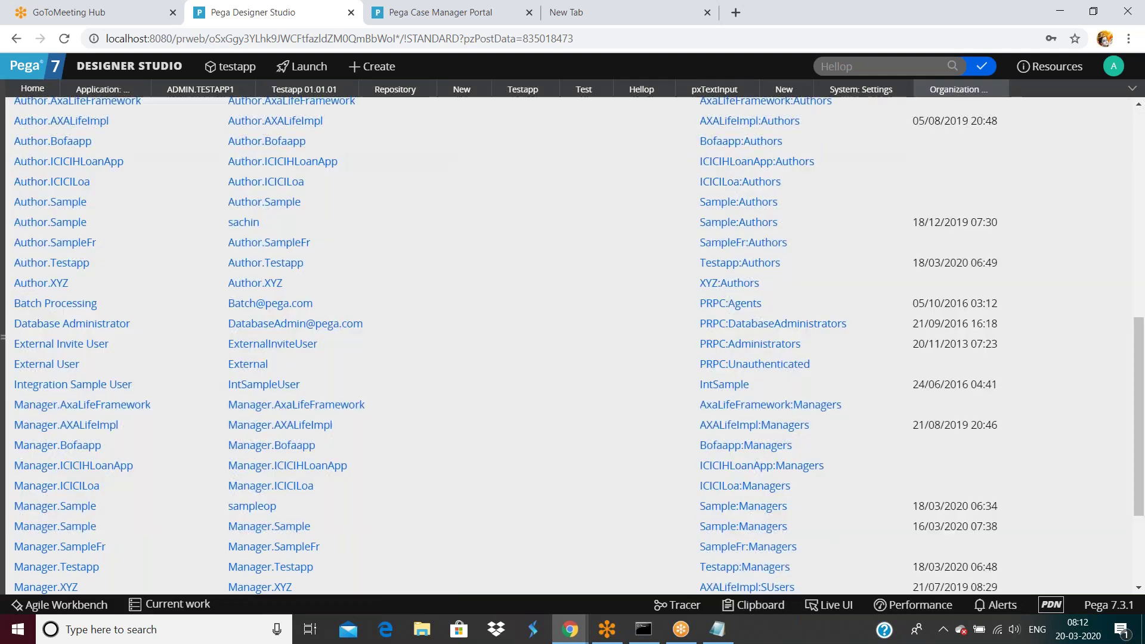
{"action": "scroll", "coordinate": [294, 442], "scroll_direction": "up", "scroll_amount": 2}
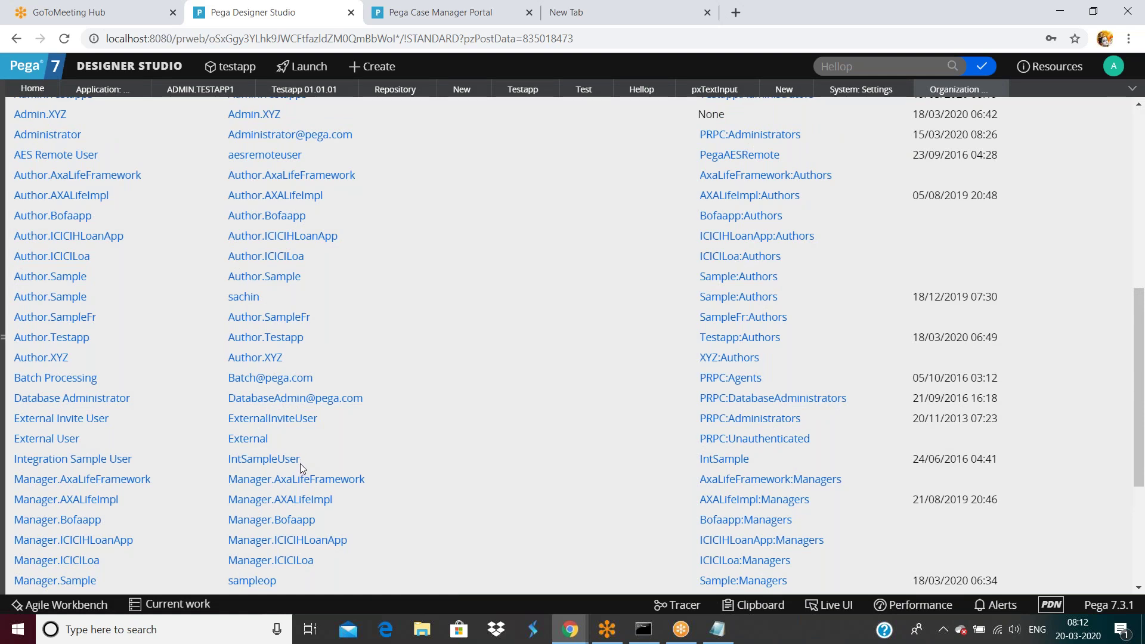
{"action": "scroll", "coordinate": [299, 458], "scroll_direction": "up", "scroll_amount": 4}
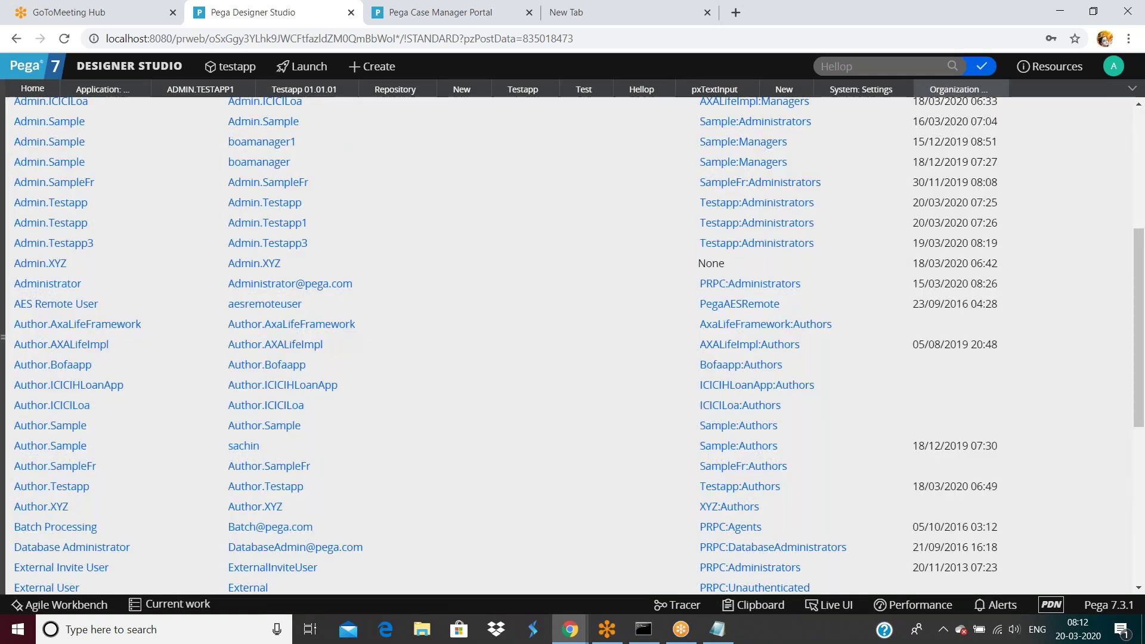
{"action": "scroll", "coordinate": [307, 417], "scroll_direction": "down", "scroll_amount": 8}
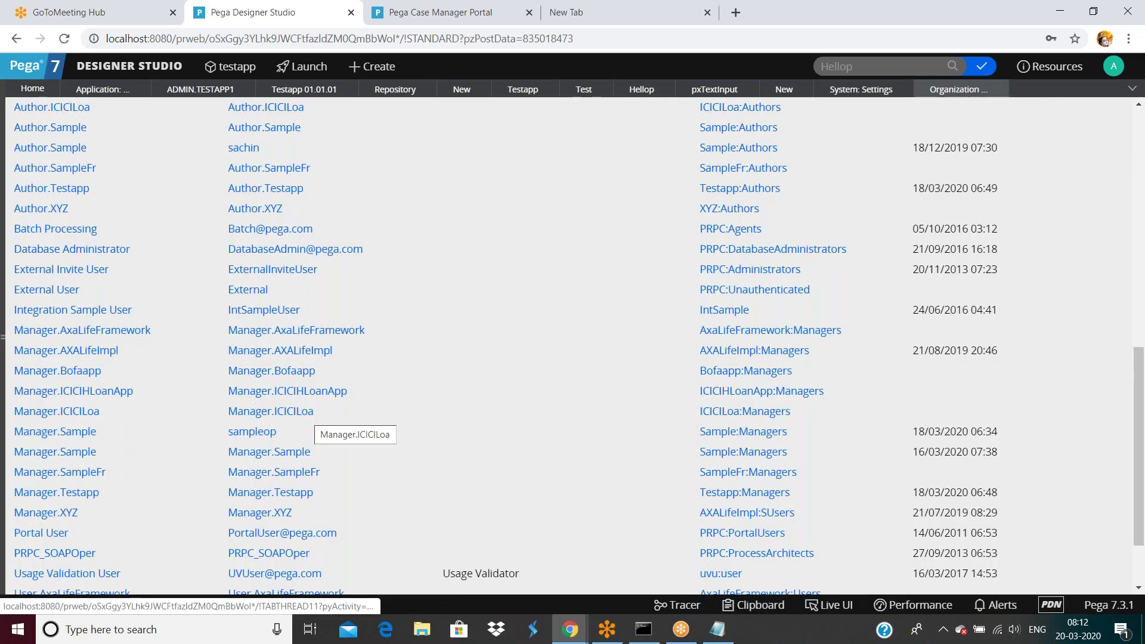
{"action": "scroll", "coordinate": [269, 566], "scroll_direction": "down", "scroll_amount": 3}
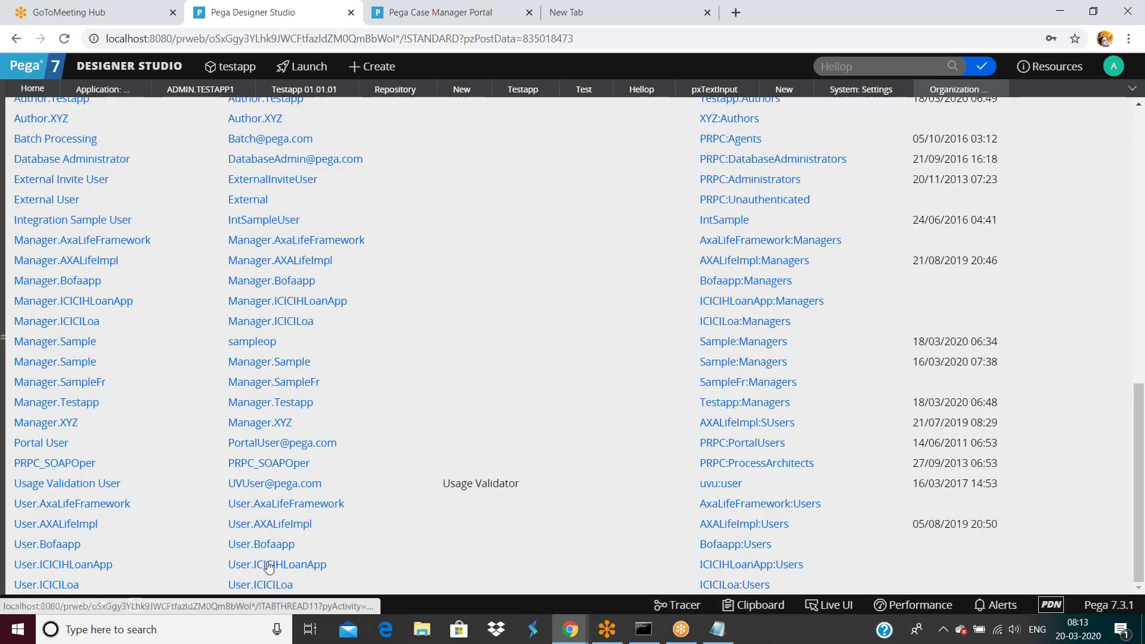
Step: Tick Disable Operator on User.ICICILoa's Security tab, save, and return to the operator list
{"action": "left_click", "coordinate": [272, 587]}
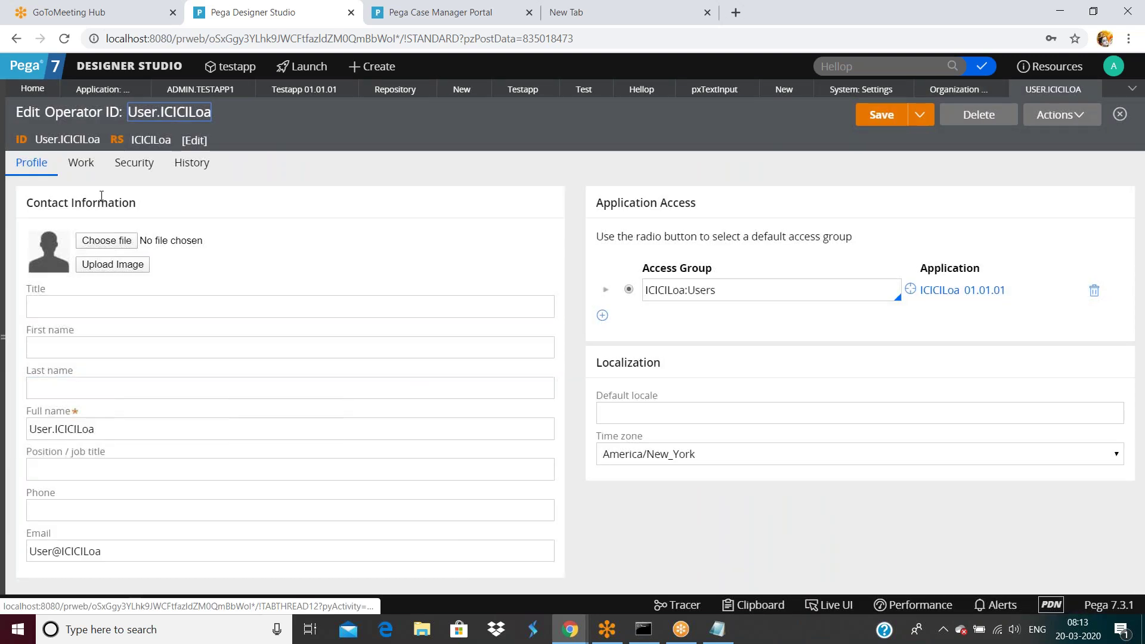
{"action": "left_click", "coordinate": [133, 162]}
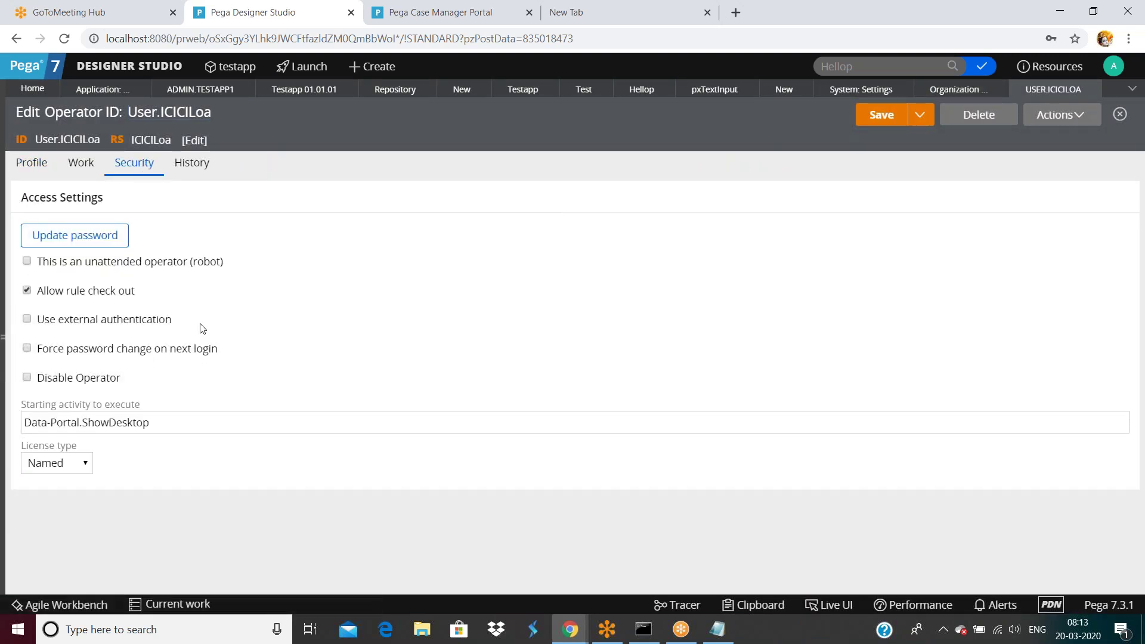
{"action": "left_click", "coordinate": [27, 378]}
{"action": "left_click", "coordinate": [882, 116]}
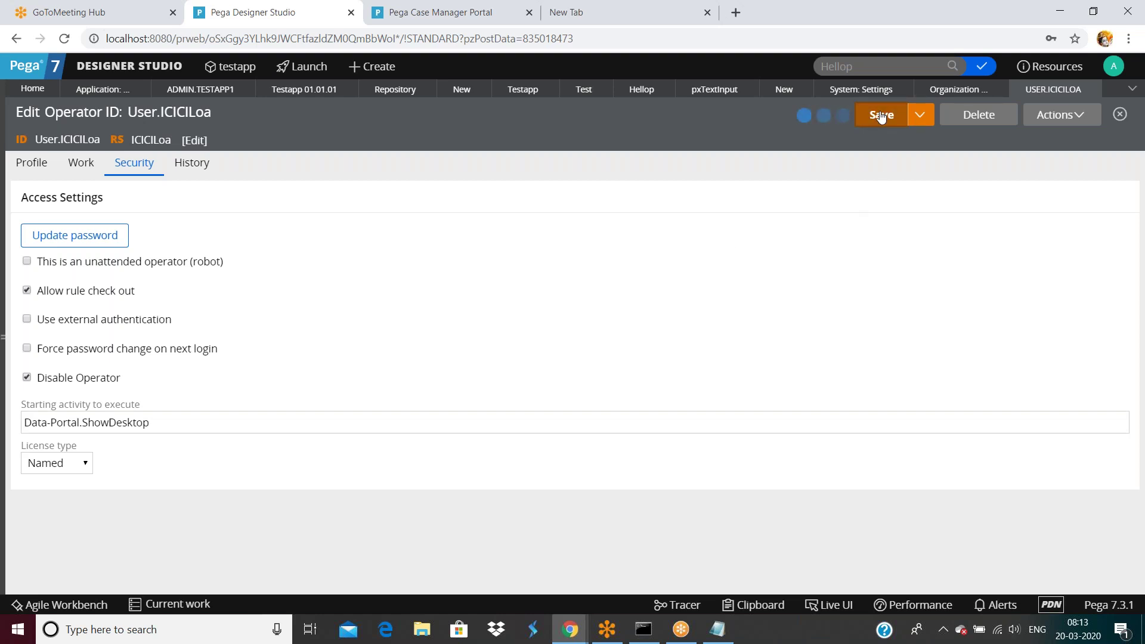
{"action": "left_click", "coordinate": [931, 93]}
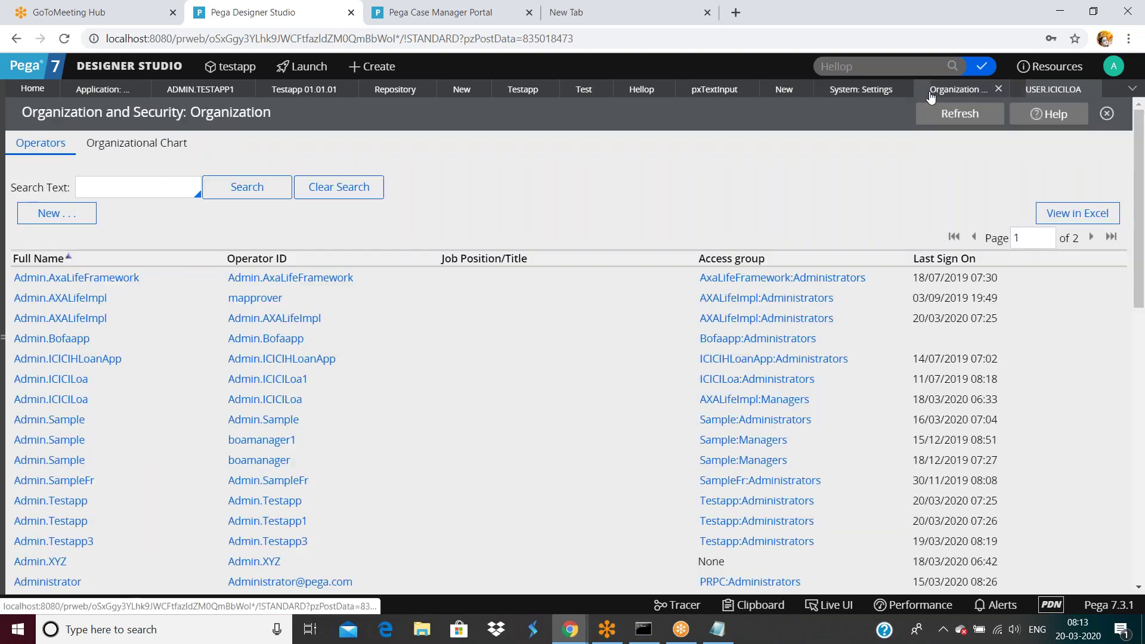
Step: Refresh System Settings and reopen Operator Access, showing User.ICICILoa under Disabled operators
{"action": "left_click", "coordinate": [853, 91]}
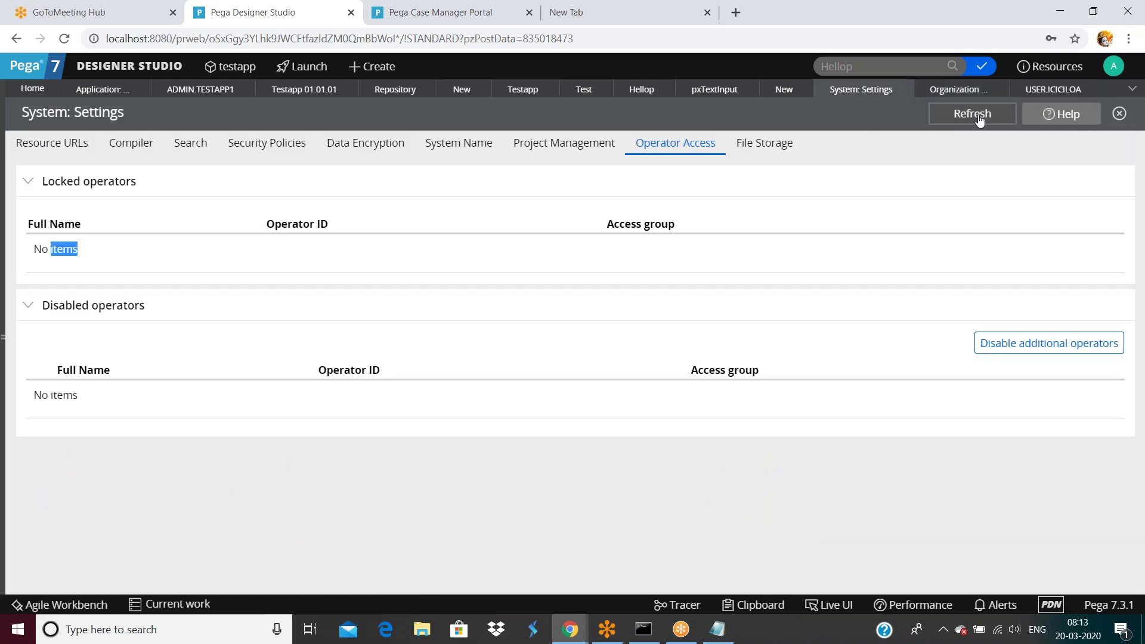
{"action": "left_click", "coordinate": [978, 116]}
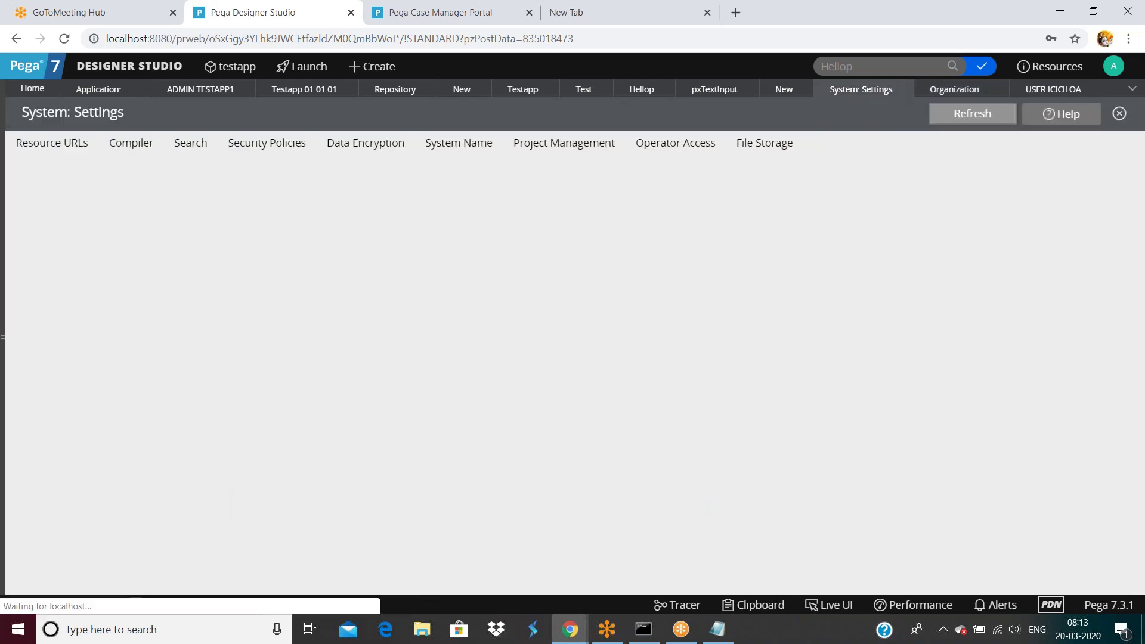
{"action": "left_click", "coordinate": [702, 149]}
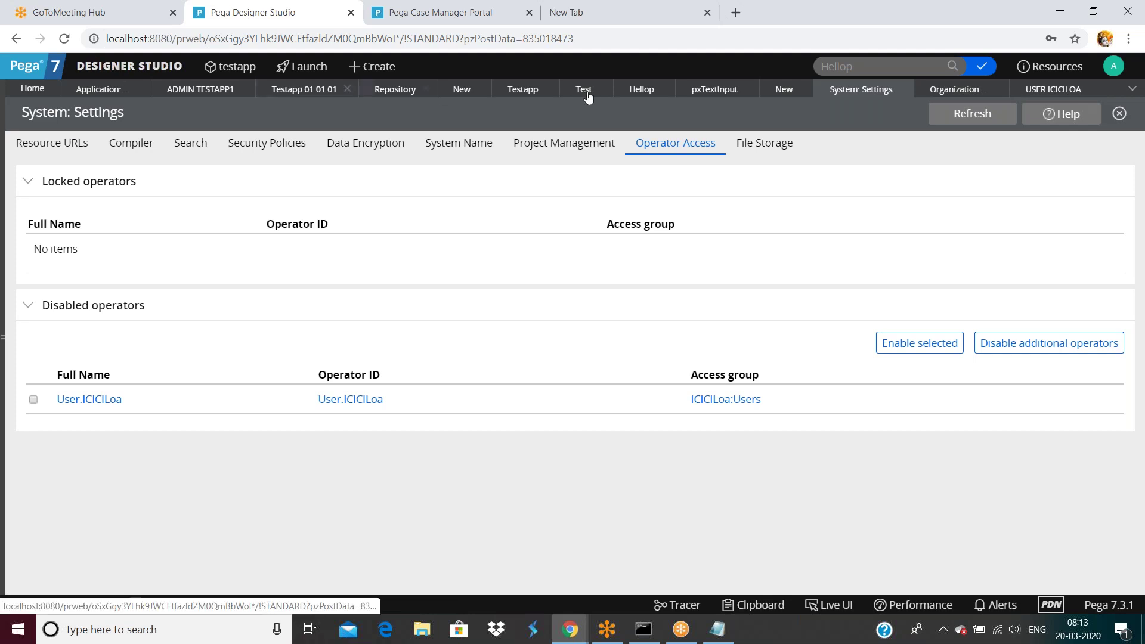
Step: Browse the submenus of the Designer Studio navigation menu
{"action": "left_click", "coordinate": [113, 69]}
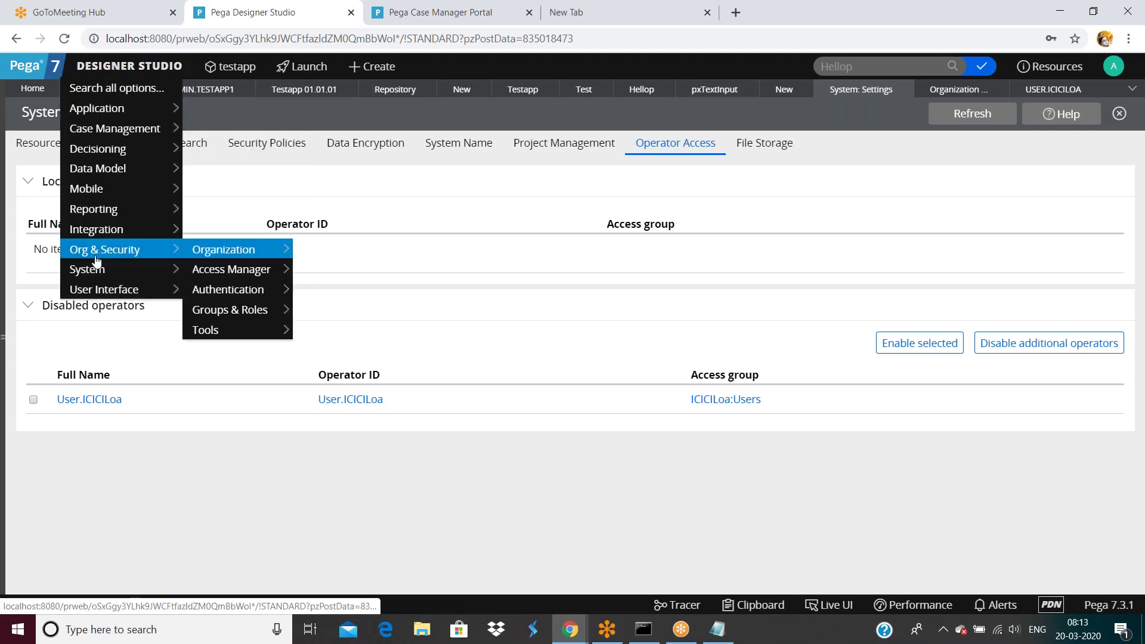
{"action": "mouse_move", "coordinate": [149, 270]}
{"action": "mouse_move", "coordinate": [220, 394]}
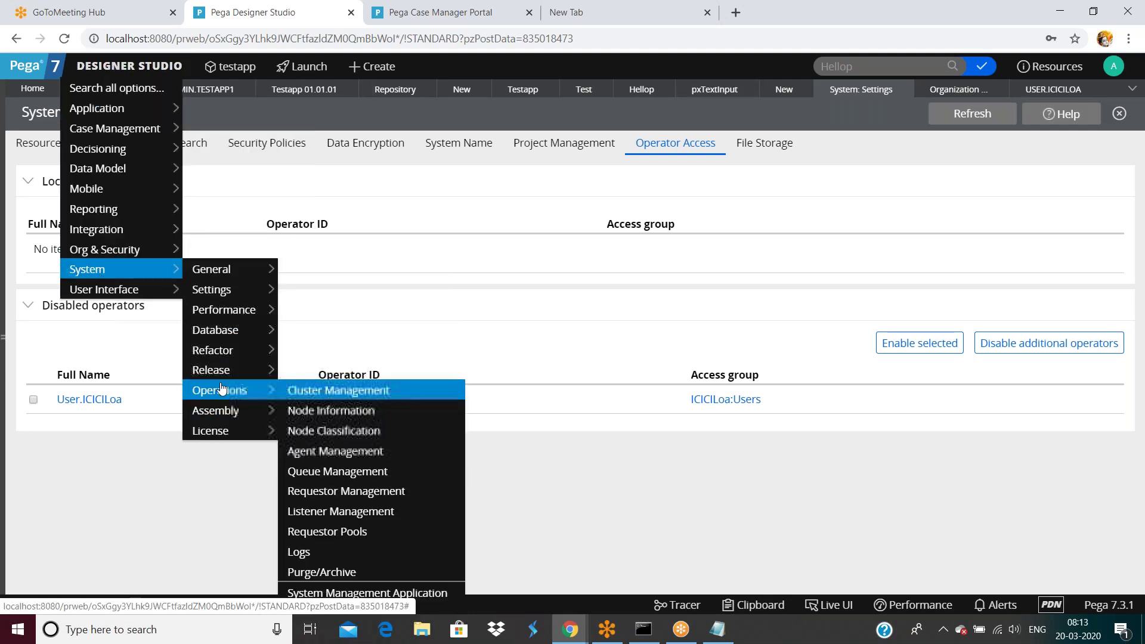
{"action": "mouse_move", "coordinate": [220, 289]}
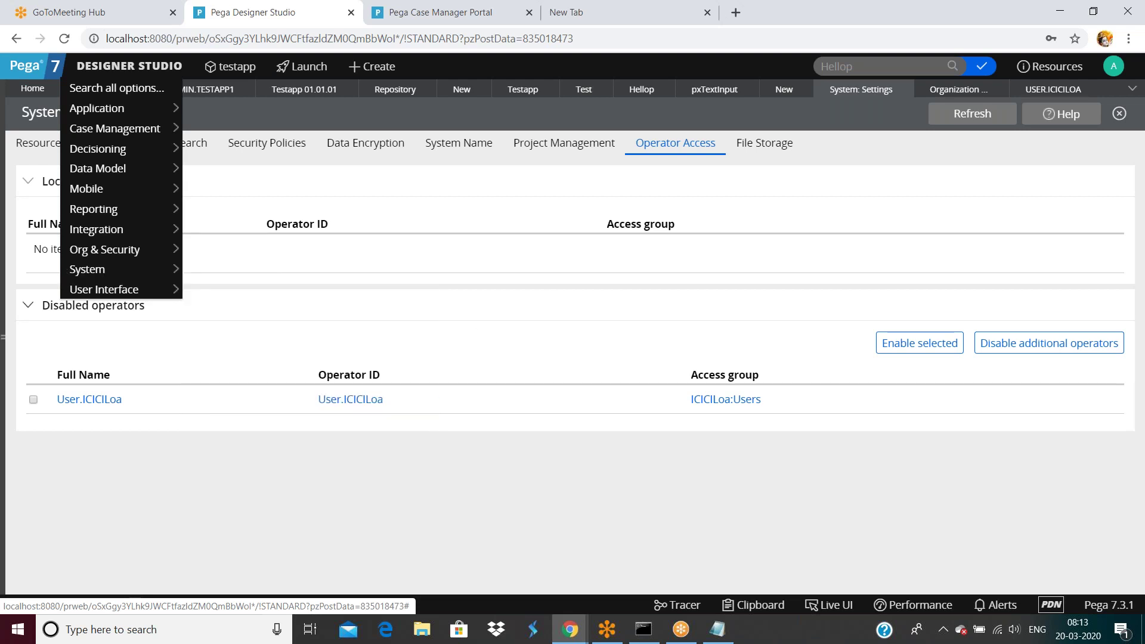
Step: Toggle the Locked operators section, tick User.ICICILoa, then view the File Storage destinations
{"action": "left_click", "coordinate": [596, 177]}
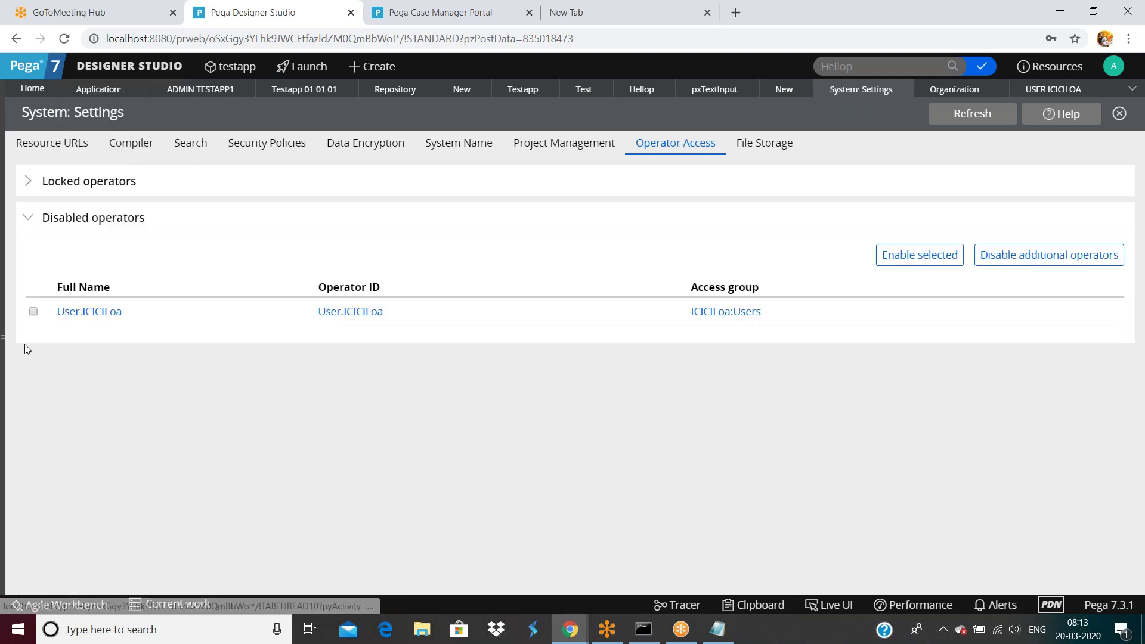
{"action": "left_click", "coordinate": [28, 181]}
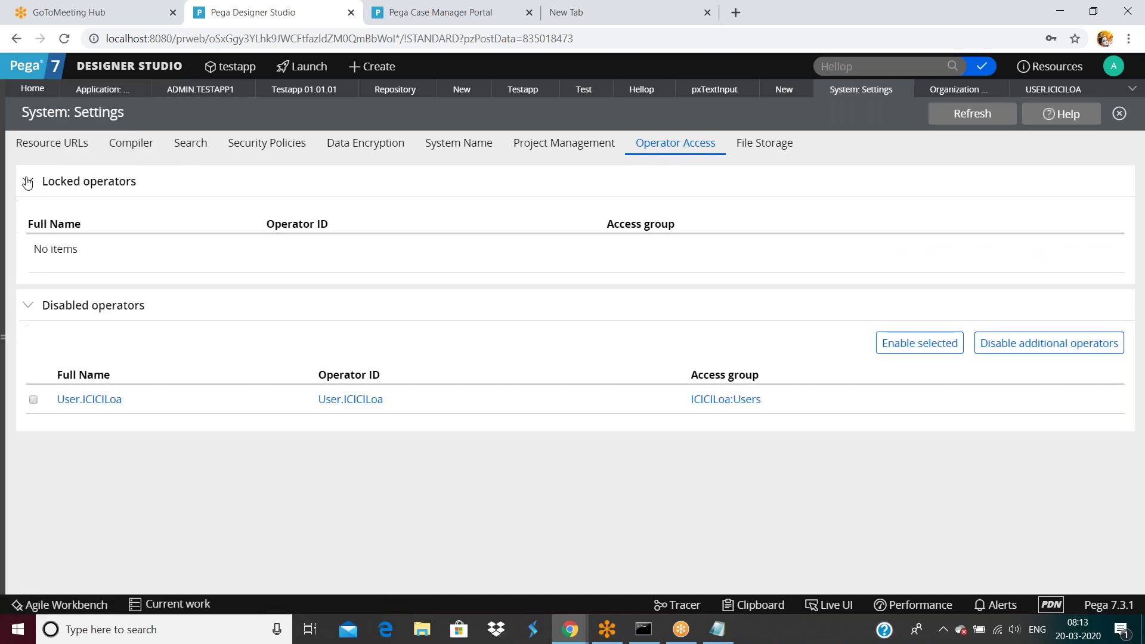
{"action": "left_click", "coordinate": [33, 399]}
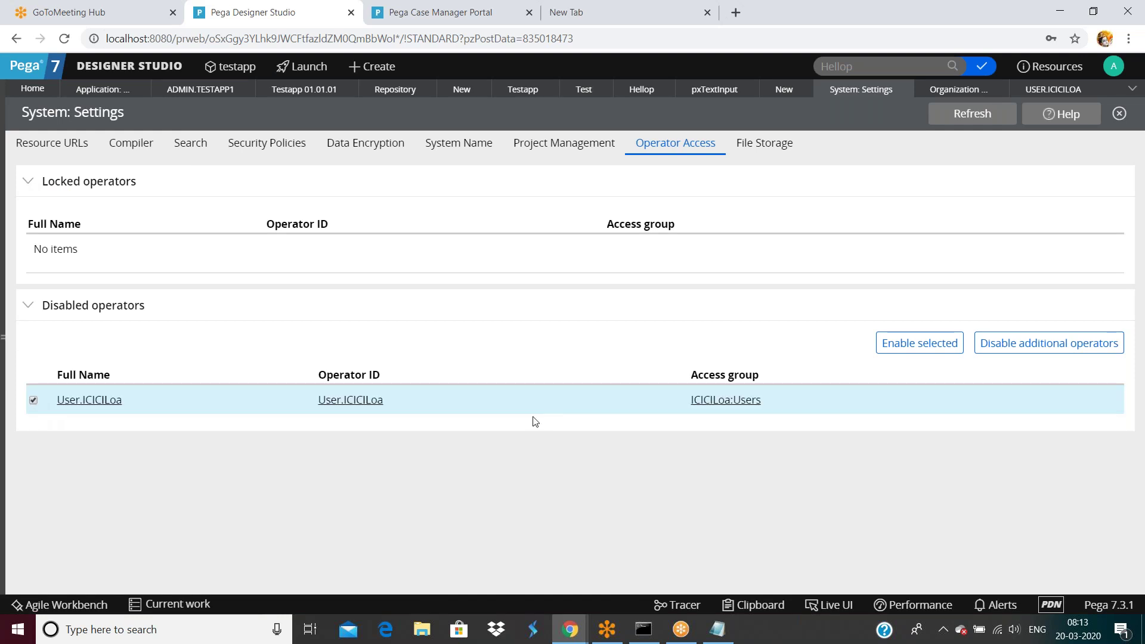
{"action": "left_click", "coordinate": [896, 351]}
{"action": "left_click", "coordinate": [771, 151]}
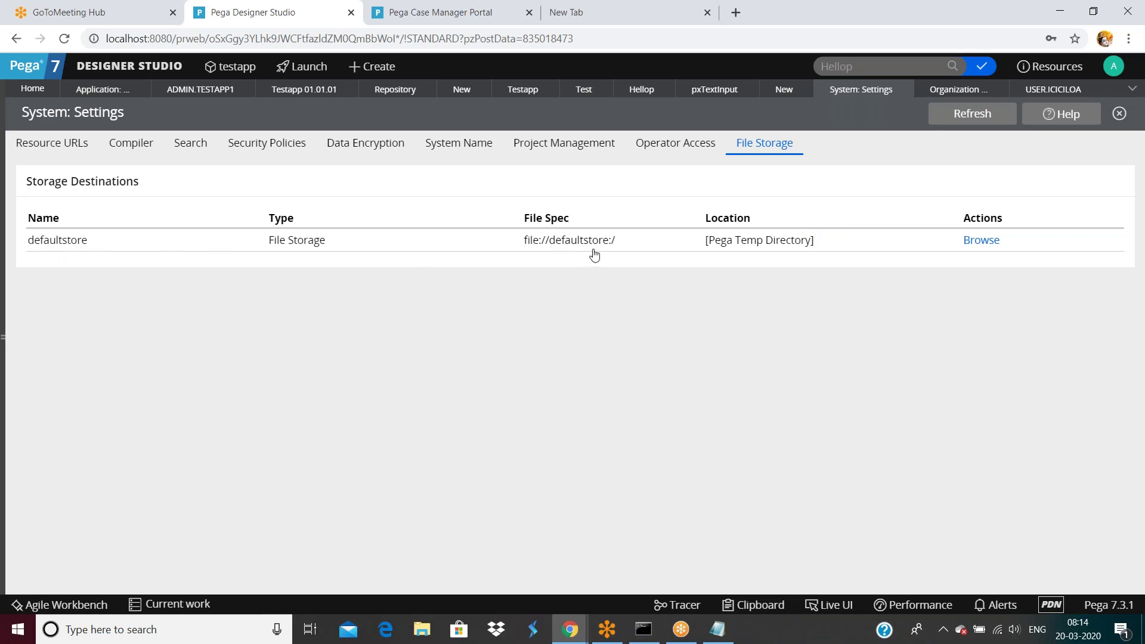
Step: Review the defaultstore directory listing, close it, and bring up File Explorer
{"action": "left_click", "coordinate": [981, 240]}
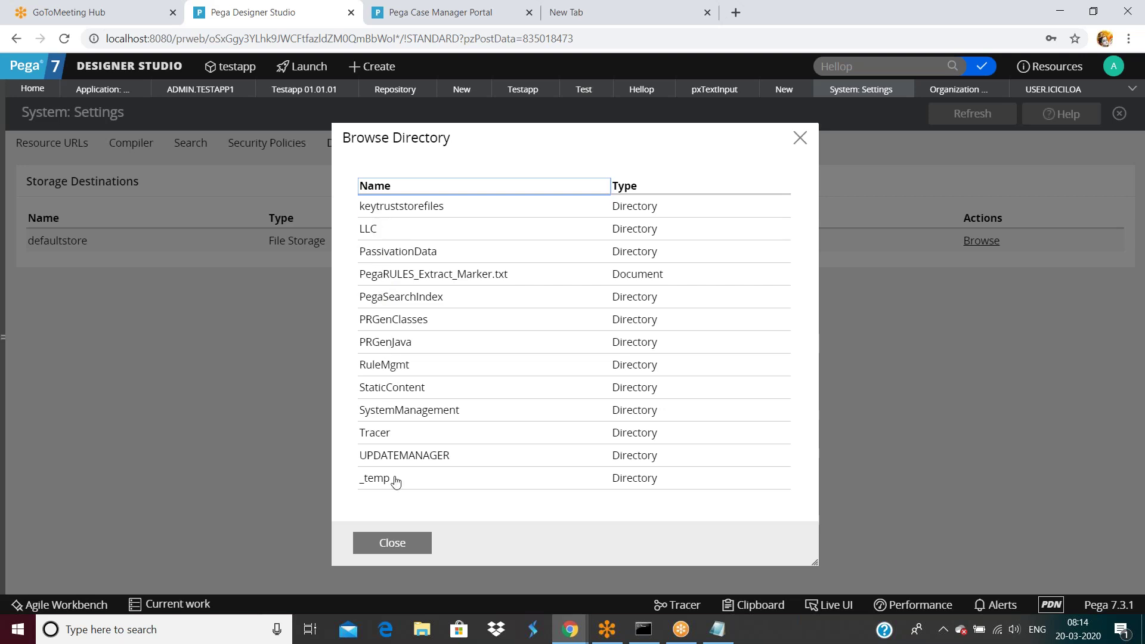
{"action": "left_click", "coordinate": [400, 546]}
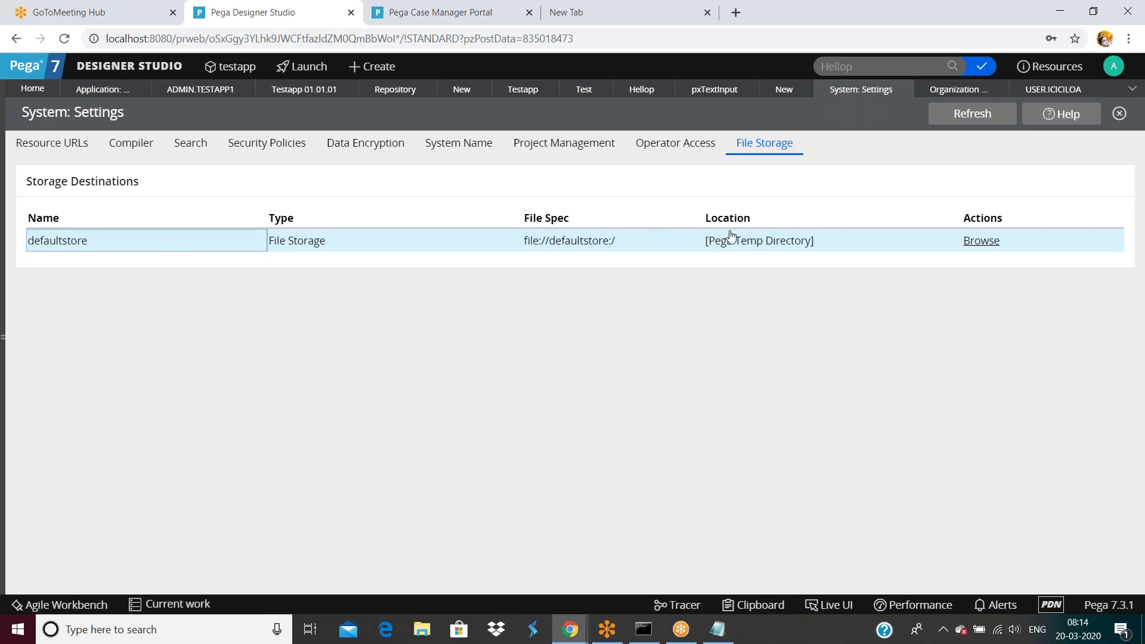
{"action": "left_click", "coordinate": [431, 636]}
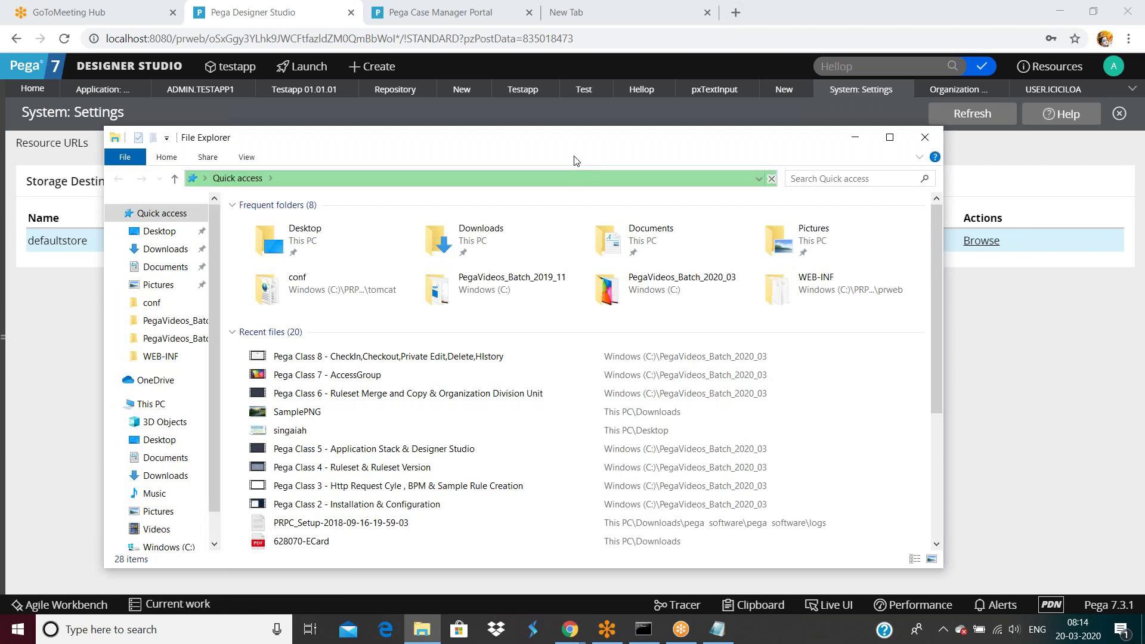
Step: Maximize and restore the File Explorer window, then close it
{"action": "double_click", "coordinate": [566, 140]}
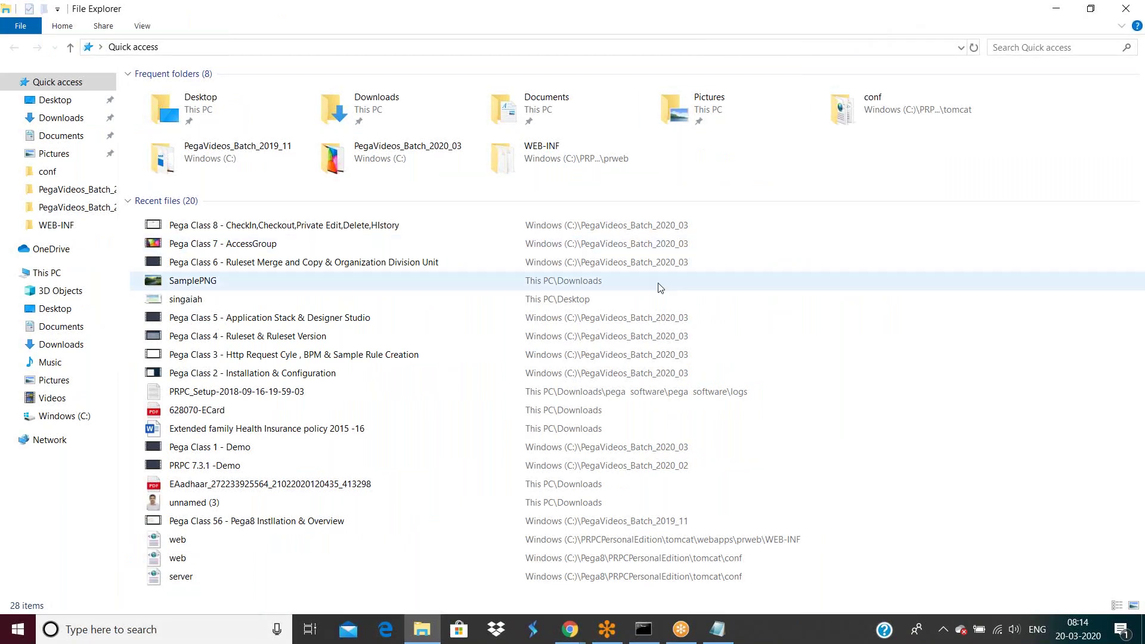
{"action": "double_click", "coordinate": [801, 18]}
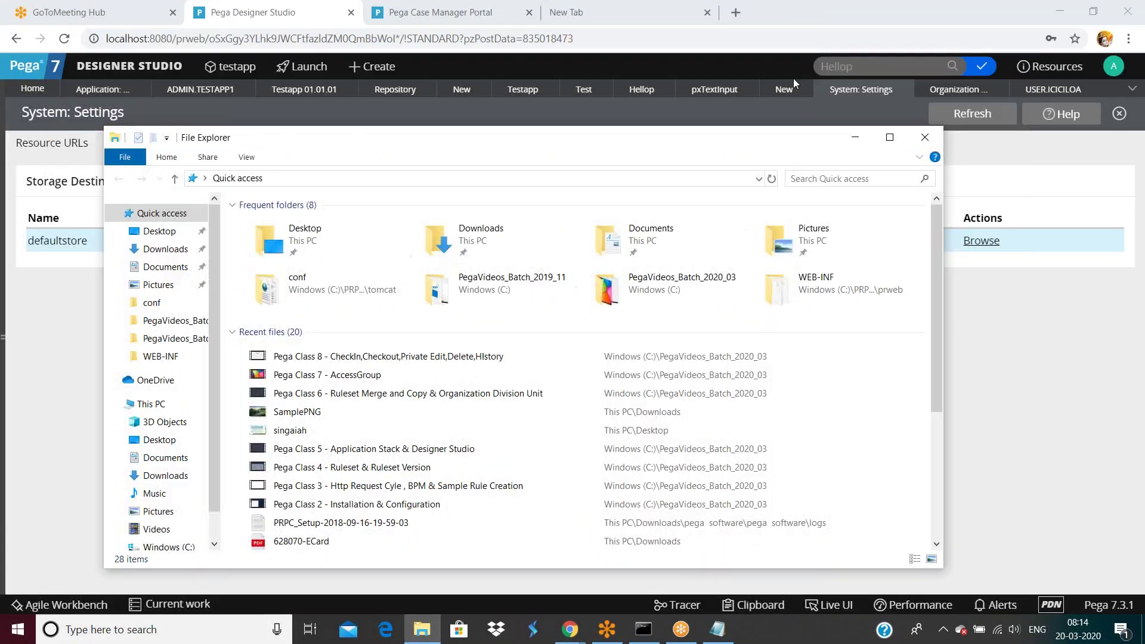
{"action": "left_click", "coordinate": [926, 138]}
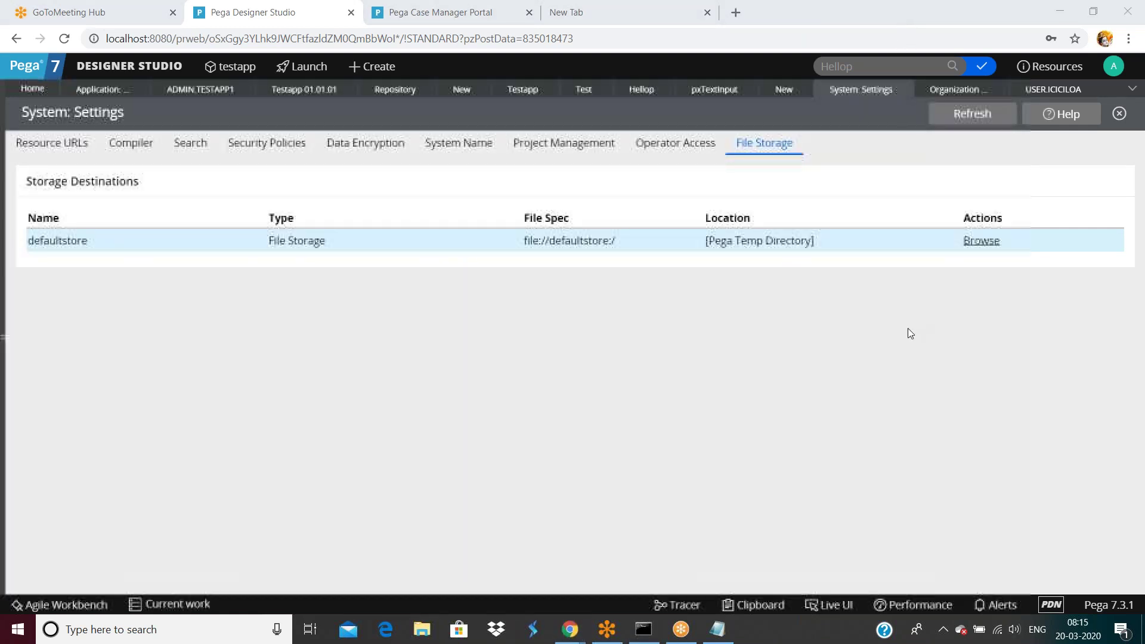